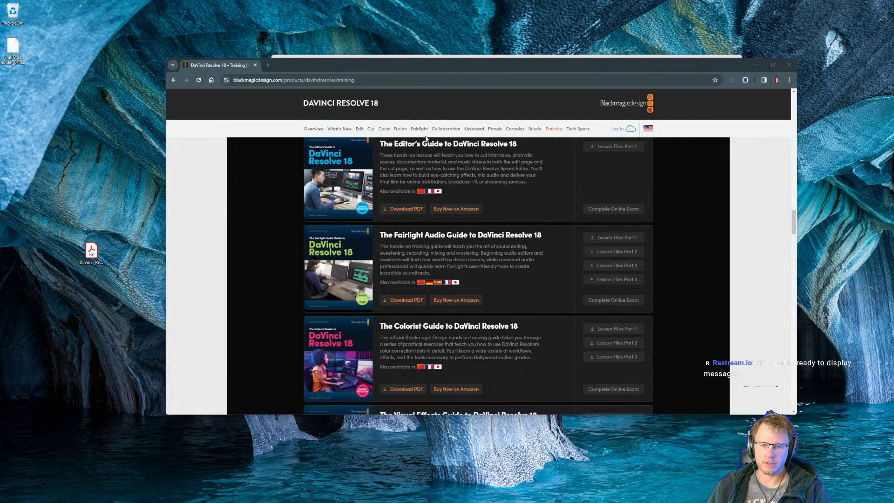
# Enlarge the DaVinci Resolve 18 training page and find the entry for The Visual Effects Guide.
pyautogui.hotkey('ctrl', '+')
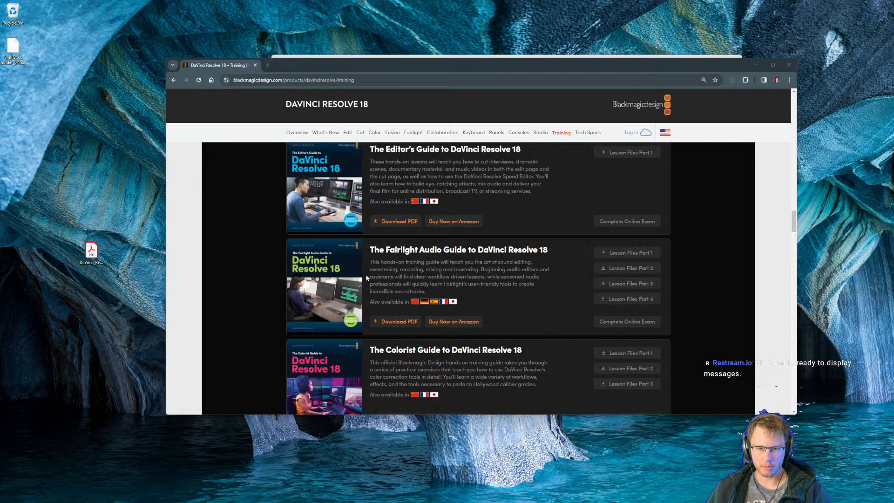
pyautogui.scroll(-3, 366, 278)
pyautogui.scroll(-2, 403, 295)
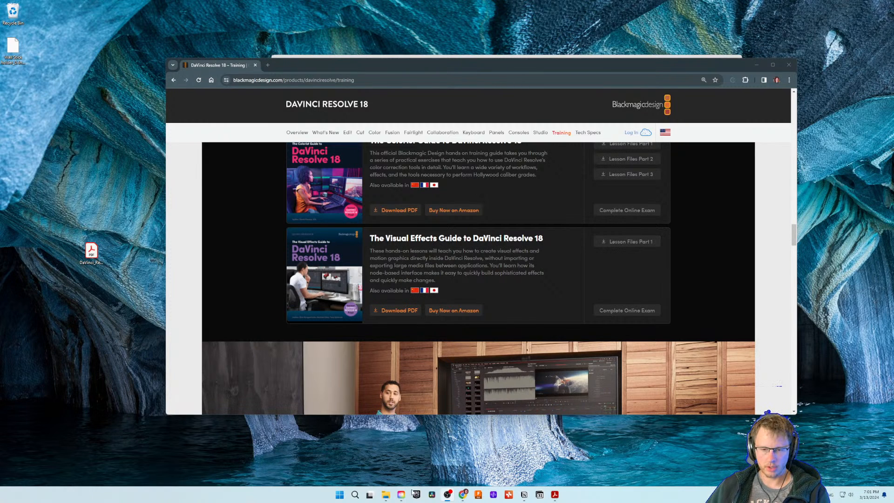
pyautogui.moveTo(463, 494)
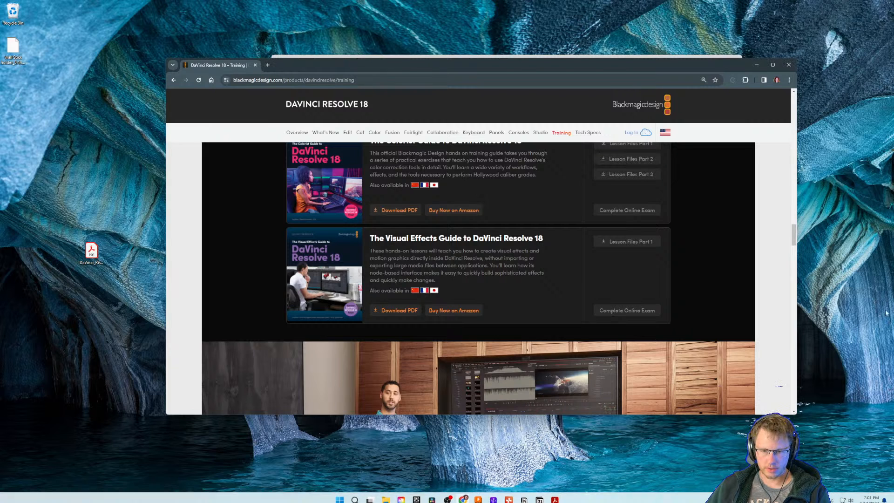
pyautogui.click(268, 64)
pyautogui.click(338, 64)
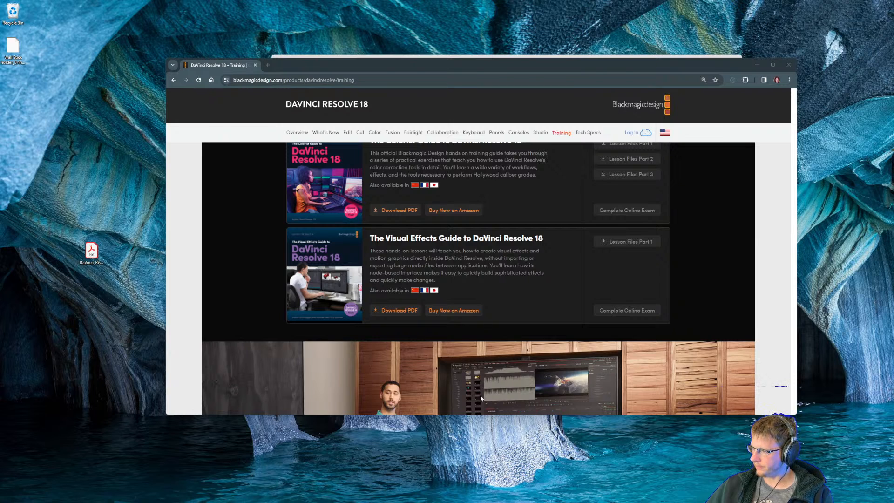
# Open the DaVinci-Resolve-18-Fusion-Visual-Effects PDF from the Aptidude folder.
pyautogui.moveTo(490, 502)
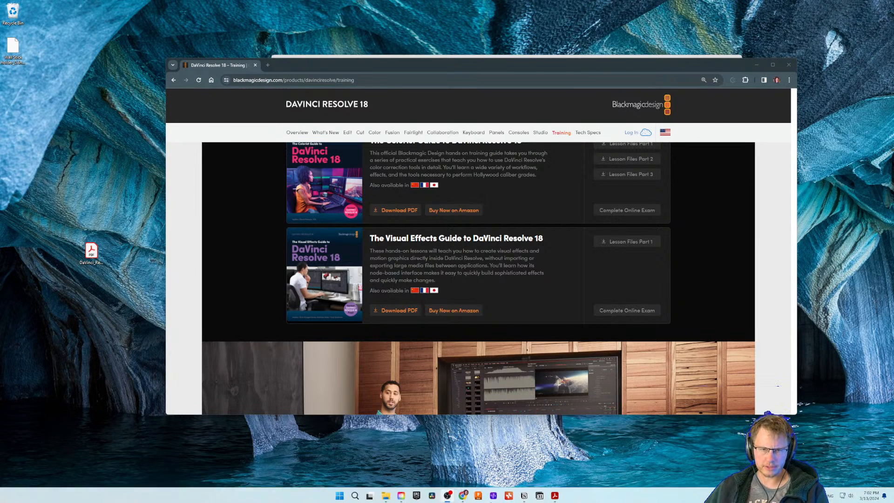
pyautogui.moveTo(384, 62); pyautogui.dragTo(421, 75)
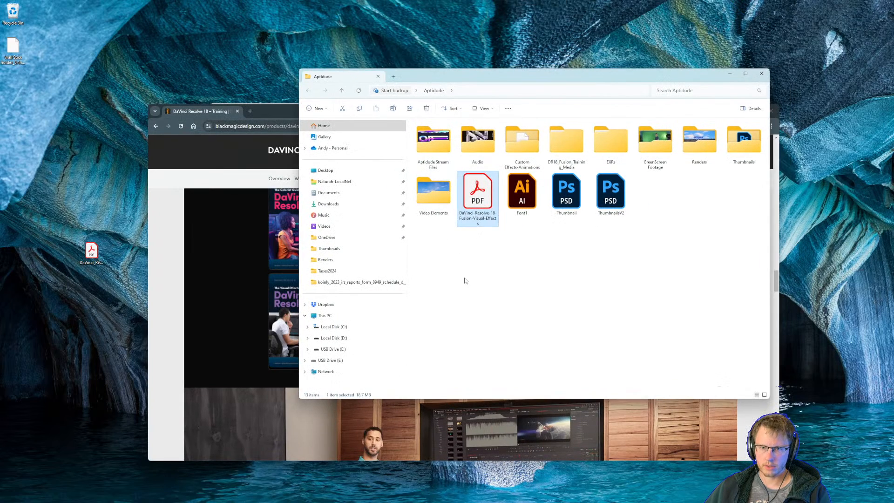
pyautogui.click(466, 281)
pyautogui.doubleClick(478, 199)
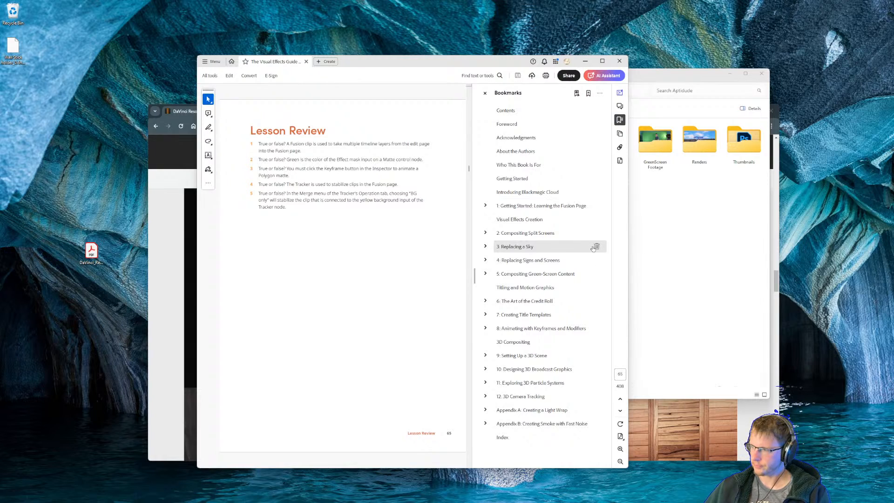
# Reposition the PDF guide's window and widen it so the full page width fits beside the bookmarks.
pyautogui.scroll(3, 349, 249)
pyautogui.moveTo(423, 62); pyautogui.dragTo(461, 59)
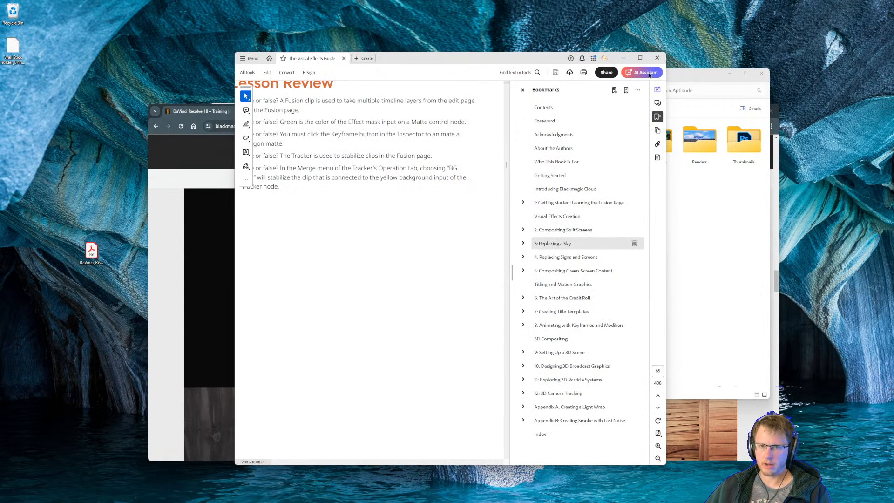
pyautogui.moveTo(666, 98); pyautogui.dragTo(826, 105)
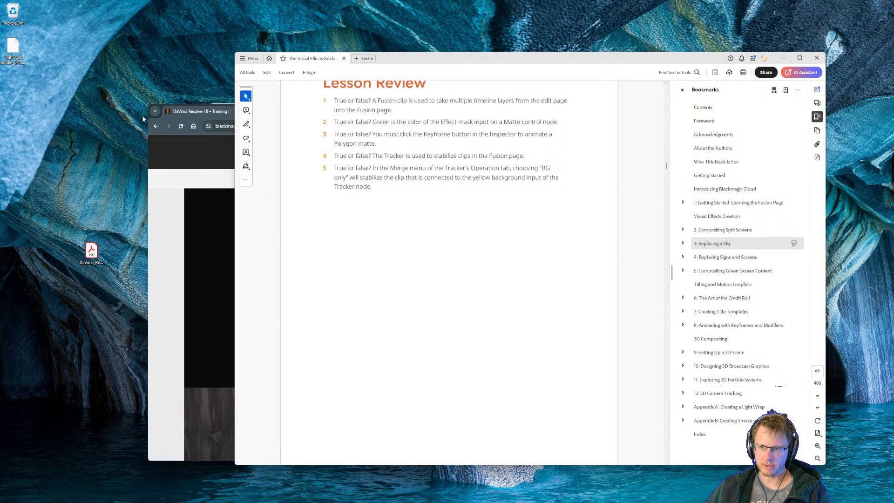
# Switch back to the browser and look through the training videos and guides on the DaVinci Resolve 18 training page.
pyautogui.click(195, 113)
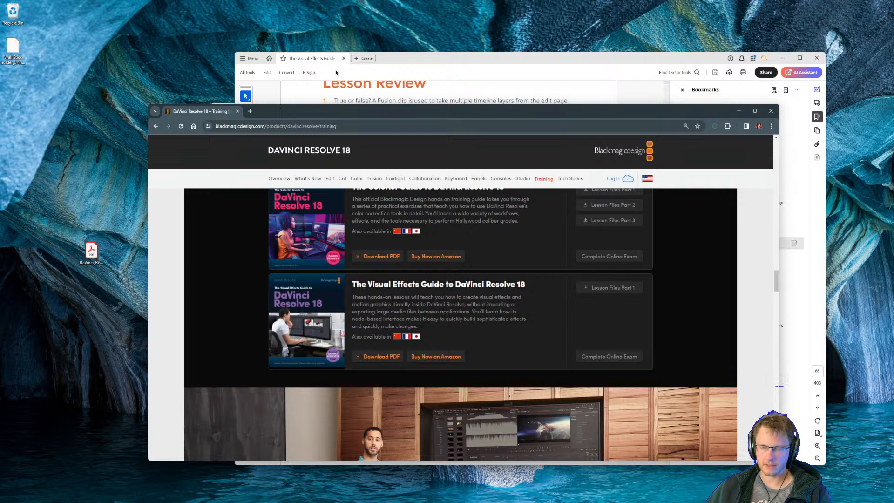
pyautogui.click(293, 125)
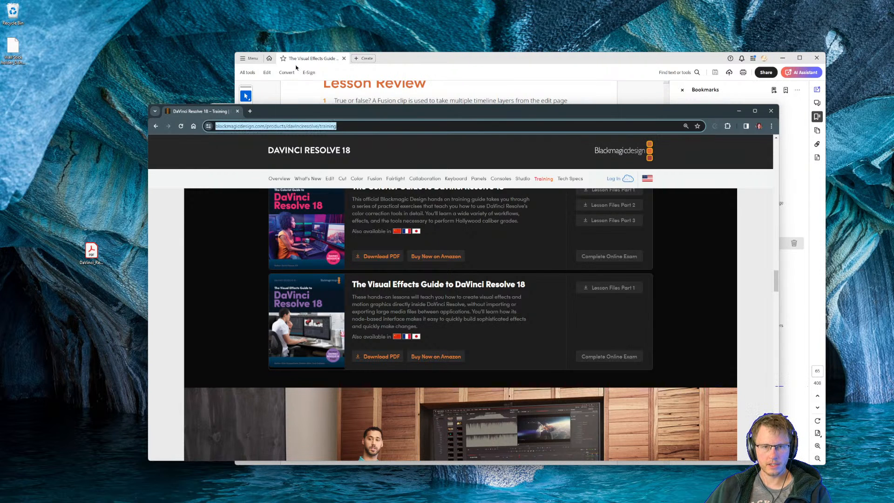
pyautogui.click(297, 102)
pyautogui.click(198, 112)
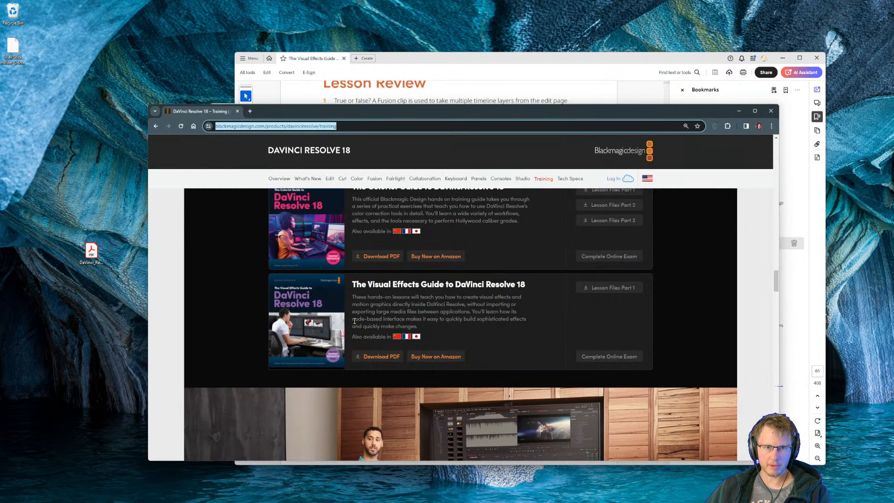
pyautogui.scroll(20, 427, 343)
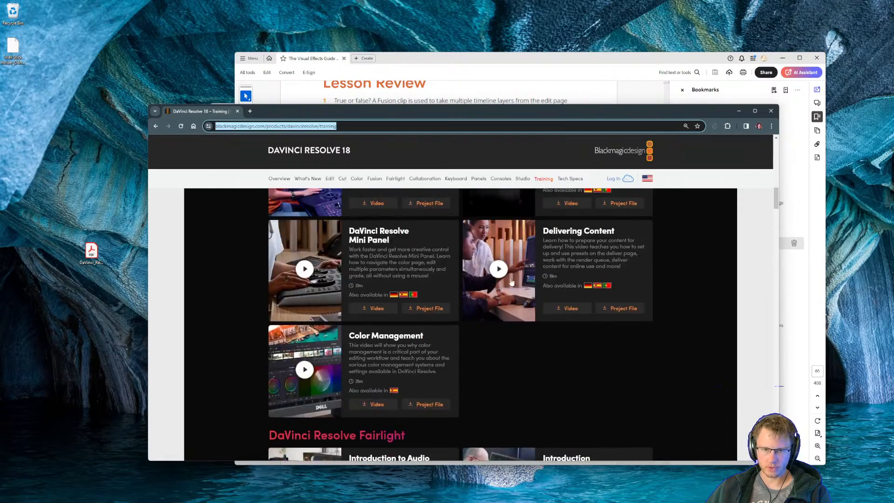
pyautogui.scroll(8, 511, 282)
pyautogui.scroll(-15, 505, 289)
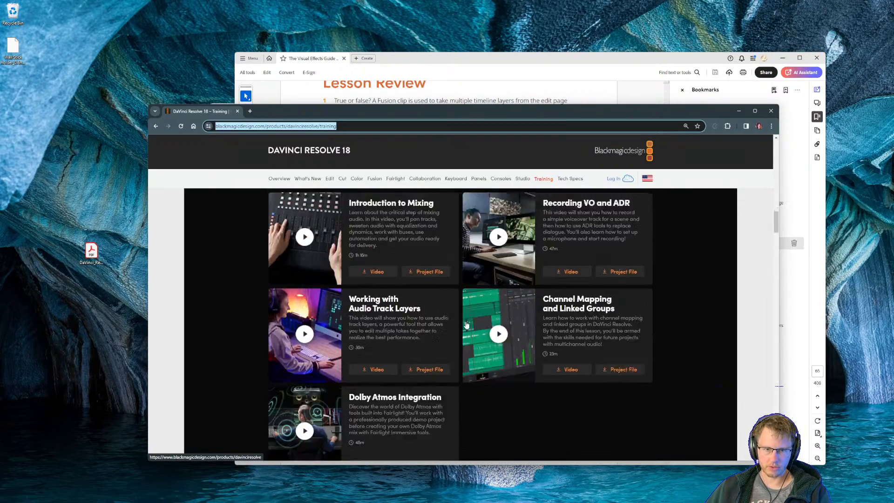
pyautogui.scroll(-10, 467, 325)
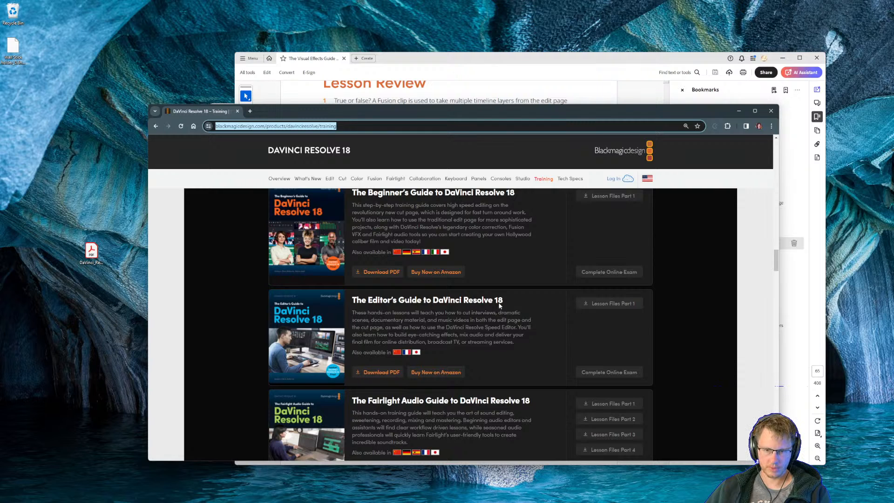
# Return to the PDF guide, go to lesson 3, Replacing a Sky, and enlarge the page to 150%.
pyautogui.click(422, 70)
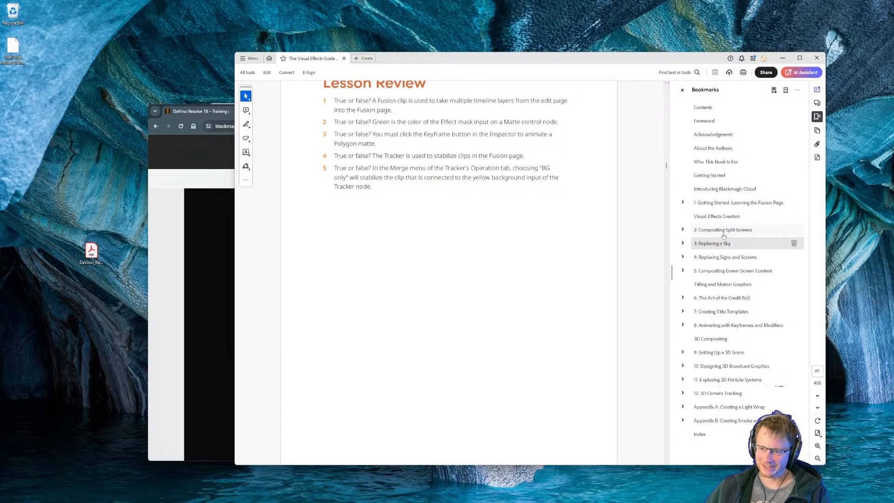
pyautogui.click(706, 242)
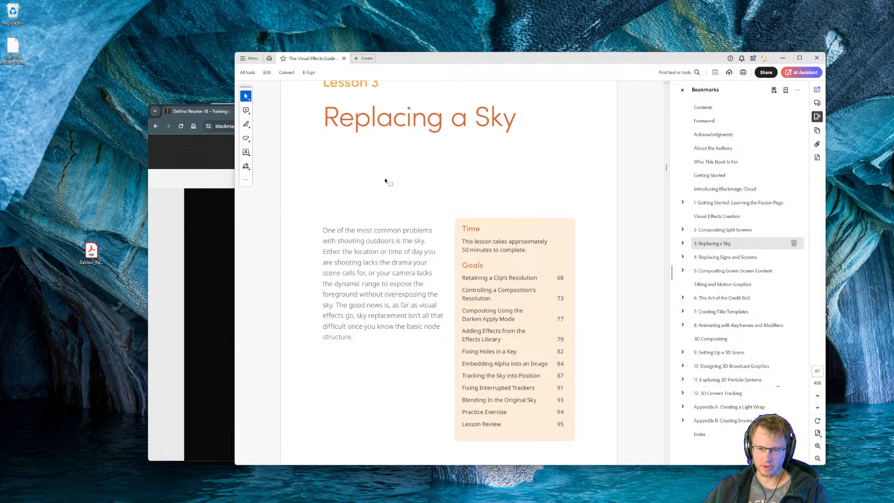
pyautogui.moveTo(418, 55); pyautogui.dragTo(364, 51)
pyautogui.scroll(1, 355, 205)
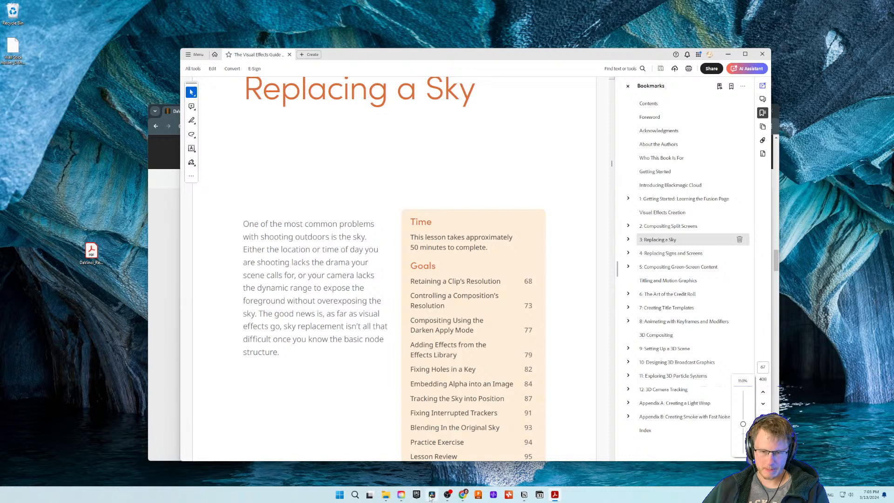
# Switch to DaVinci Resolve and rename the Fusion 18 Lessons part 1 project in the Aptidude folder as Fusion 18 Exercises.
pyautogui.click(433, 497)
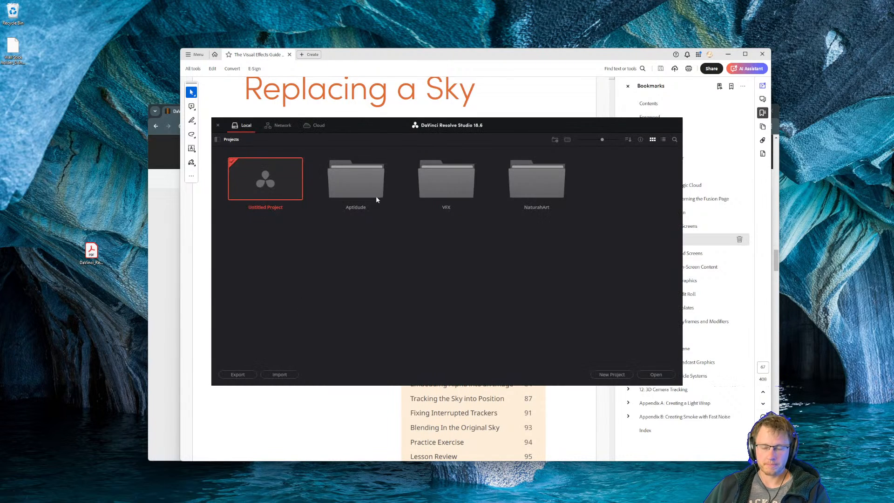
pyautogui.doubleClick(363, 187)
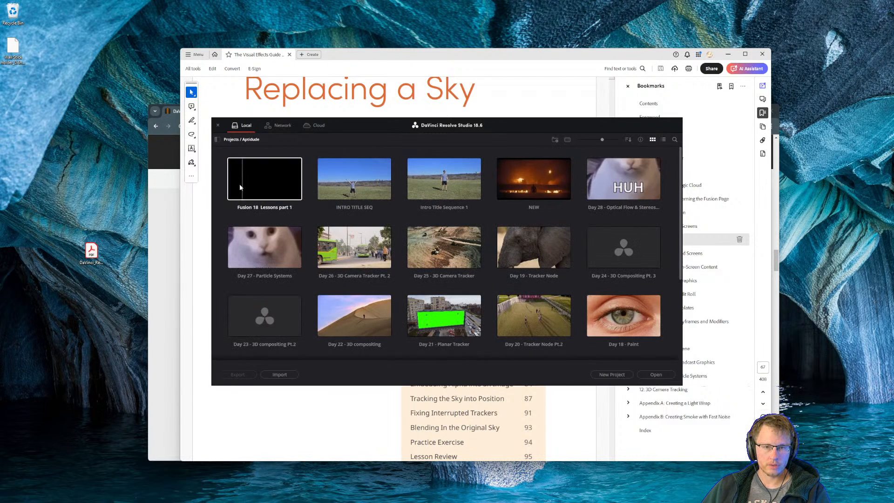
pyautogui.rightClick(264, 184)
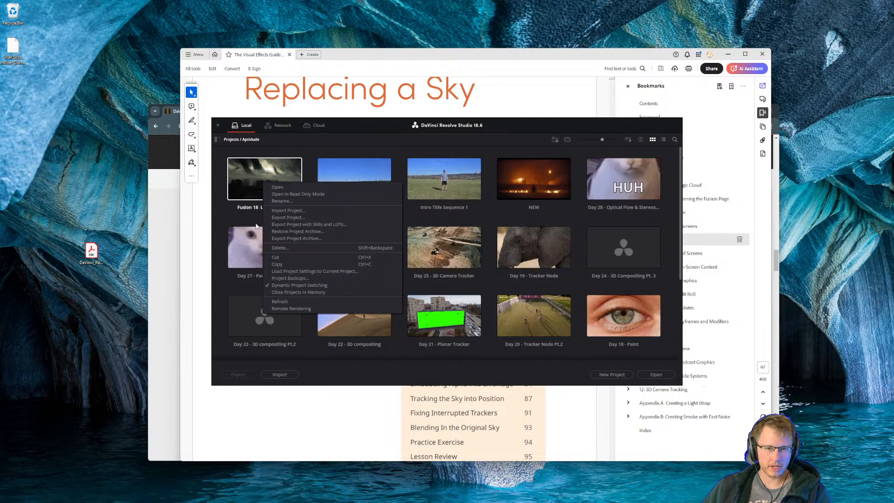
pyautogui.click(285, 202)
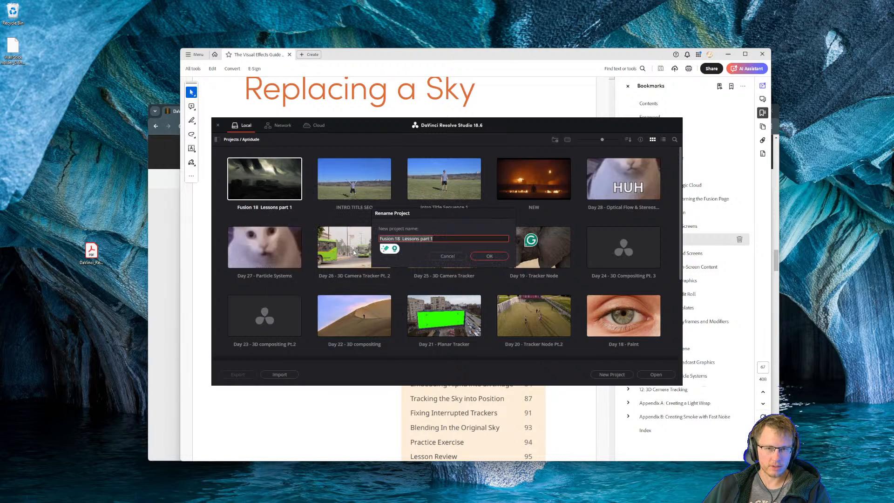
pyautogui.press('Right')
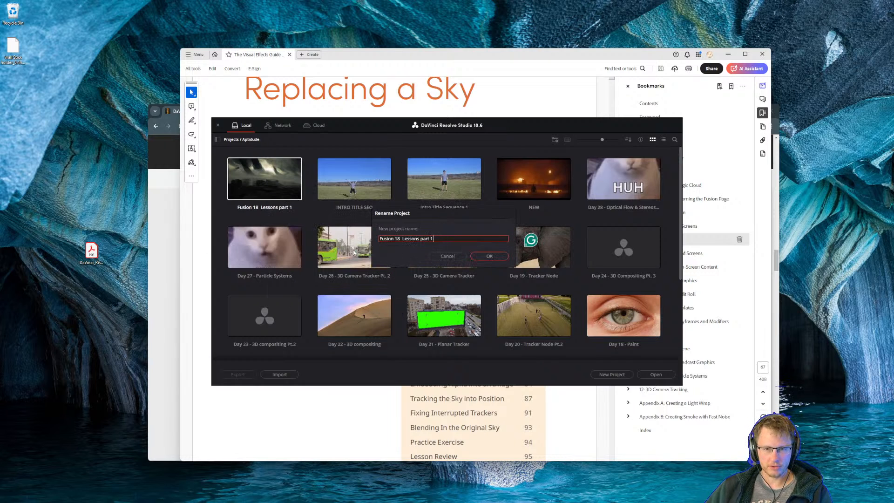
pyautogui.hotkey('shift', 'Left')
pyautogui.hotkey('shift', 'Left')
pyautogui.hotkey('shift', 'Left')
pyautogui.hotkey('shift', 'Left')
pyautogui.hotkey('shift', 'Left')
pyautogui.hotkey('shift', 'Left')
pyautogui.hotkey('shift', 'Left')
pyautogui.hotkey('shift', 'Left')
pyautogui.hotkey('shift', 'Left')
pyautogui.hotkey('shift', 'Left')
pyautogui.hotkey('shift', 'Left')
pyautogui.hotkey('shift', 'Left')
pyautogui.hotkey('shift', 'Left')
pyautogui.hotkey('shift', 'Left')
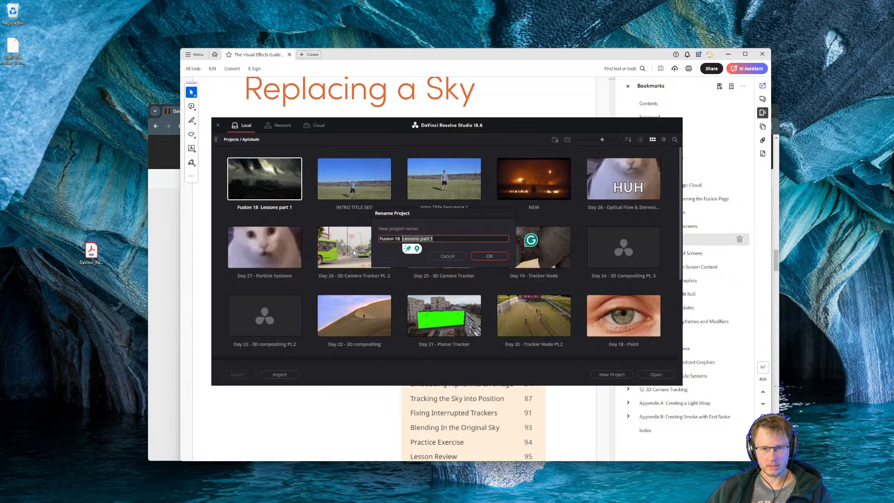
pyautogui.write('Exercises')
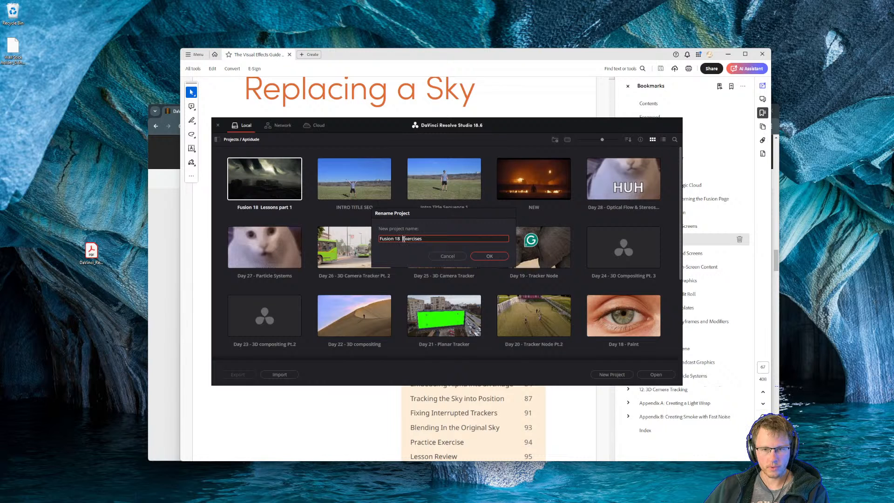
pyautogui.click(492, 256)
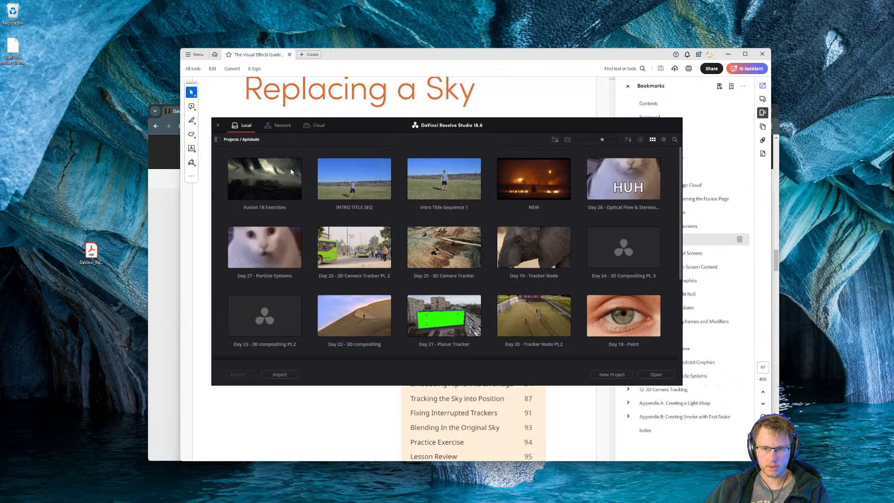
# Open the Fusion 18 Exercises project and play back the split-screen composition's MediaOut1 result.
pyautogui.doubleClick(260, 182)
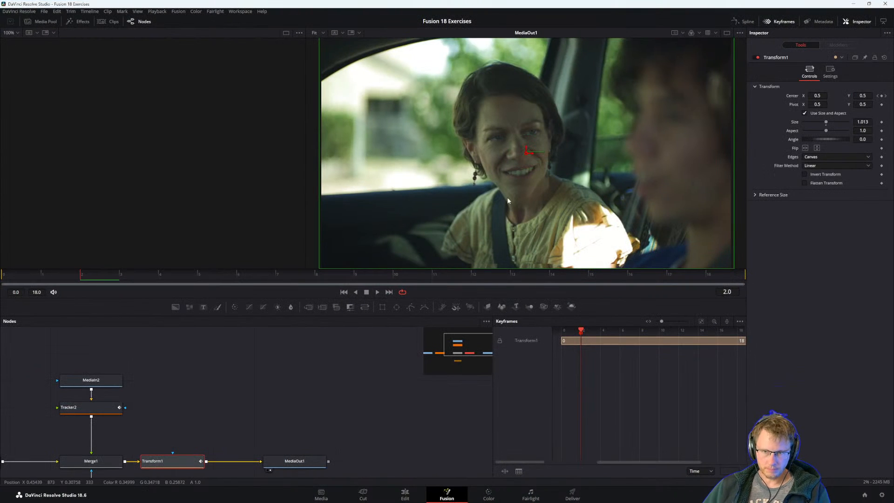
pyautogui.moveTo(218, 409); pyautogui.dragTo(264, 334)
pyautogui.moveTo(226, 367); pyautogui.dragTo(298, 404)
pyautogui.click(406, 425)
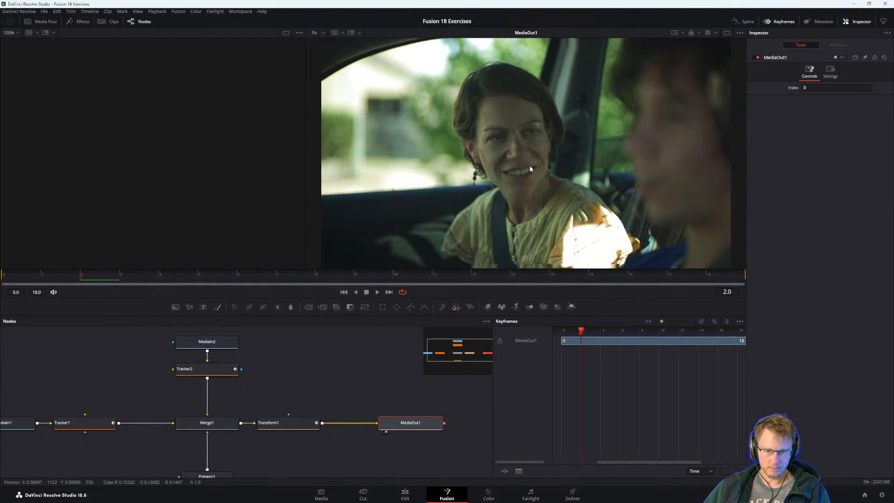
pyautogui.press('space')
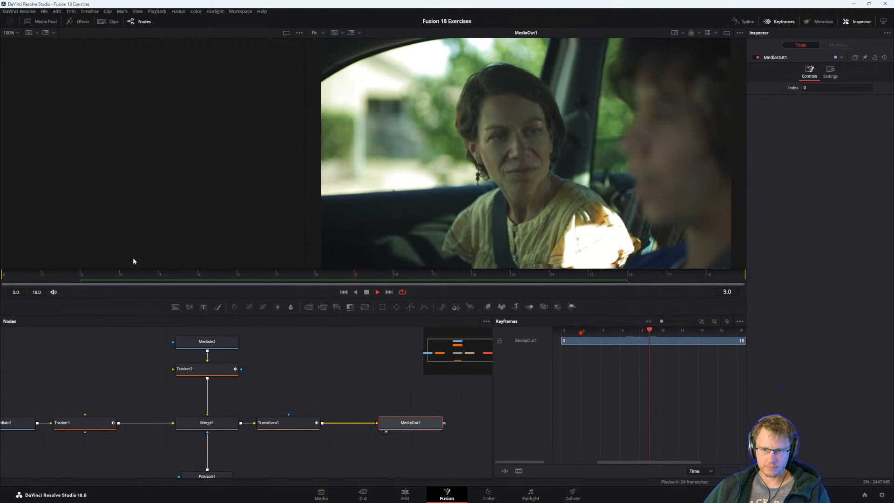
pyautogui.press('space')
# Select the MediaIn2 node and check the Replacing a Sky lesson page in the PDF guide.
pyautogui.moveTo(174, 356); pyautogui.dragTo(257, 377)
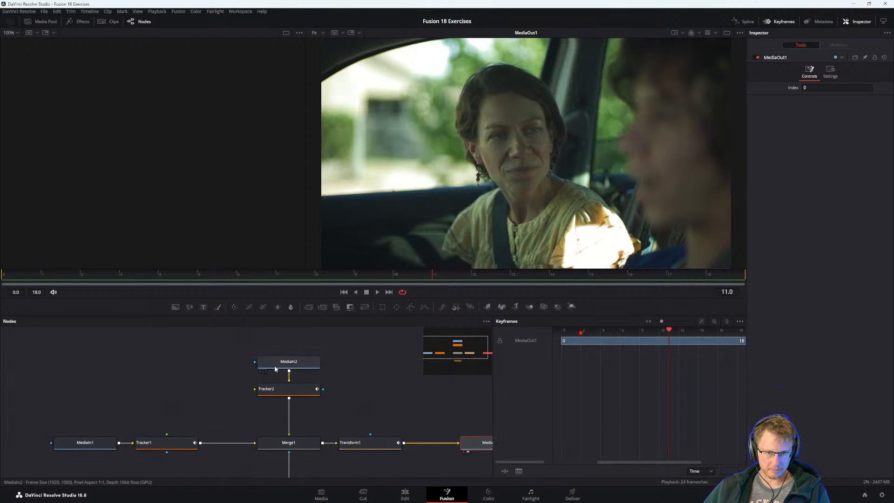
pyautogui.click(305, 362)
pyautogui.hotkey('alt', 'Tab')
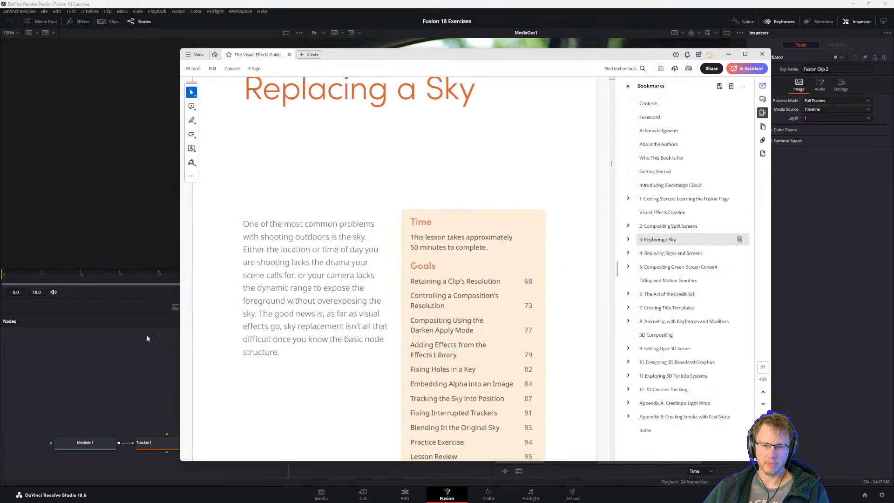
pyautogui.hotkey('alt', 'Tab')
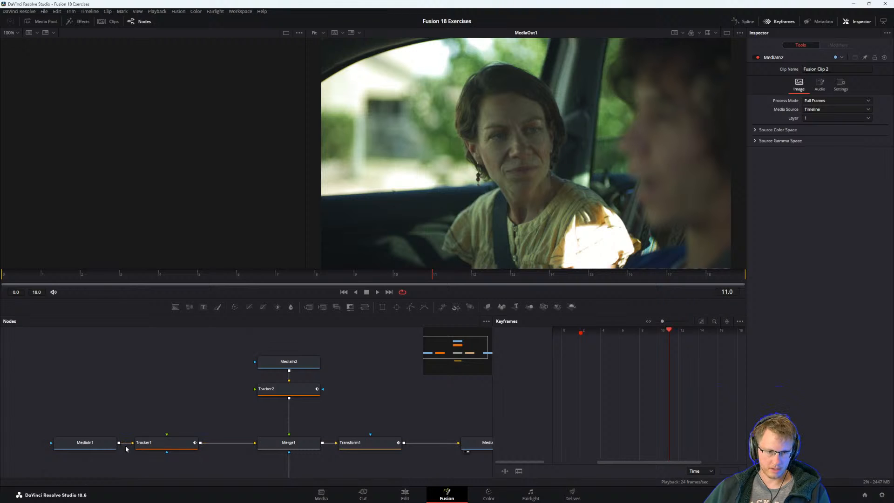
# Show MediaIn1 and MediaIn2 alternately in the first viewer to compare the two source takes with the final composite.
pyautogui.click(89, 442)
pyautogui.press('1')
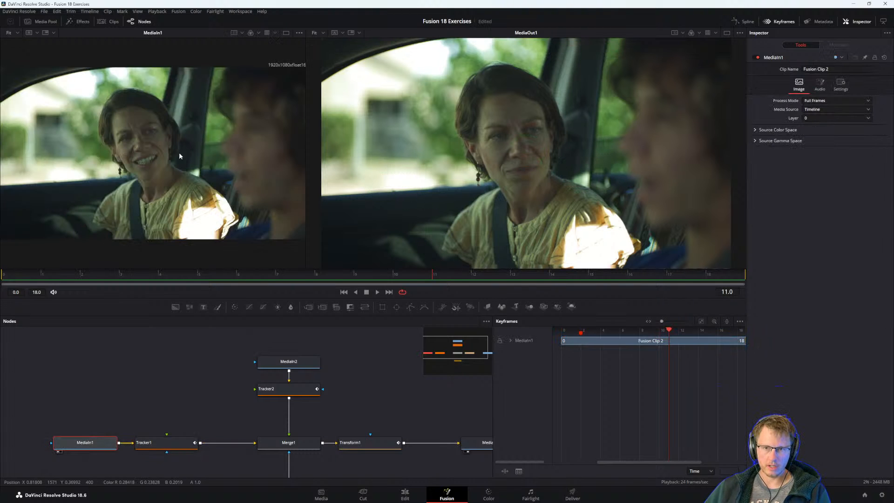
pyautogui.click(270, 361)
pyautogui.press('1')
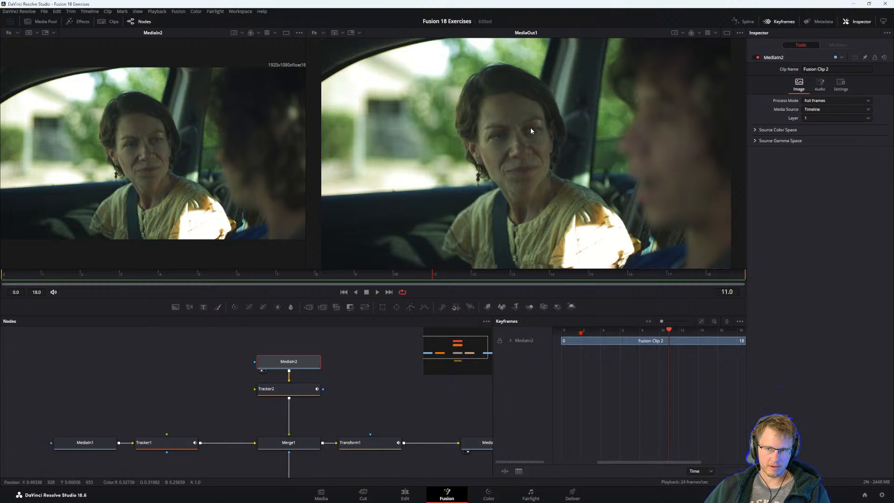
pyautogui.click(87, 443)
pyautogui.press('1')
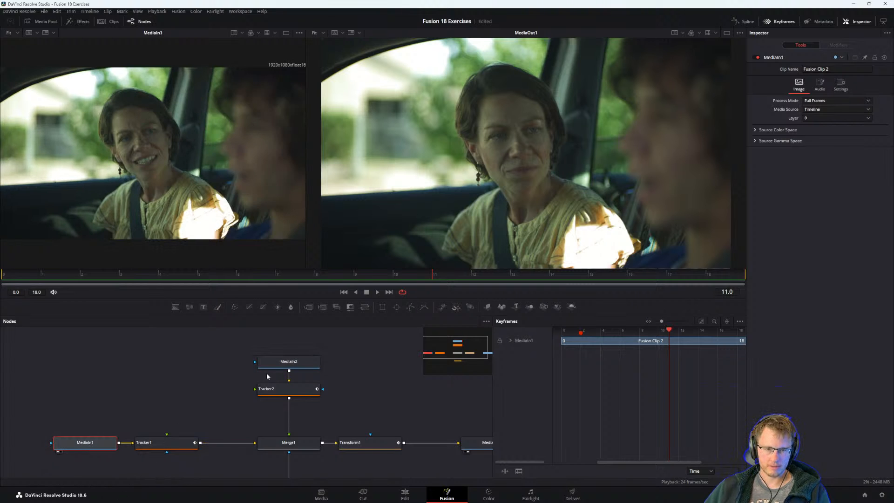
# Examine the Polygon1 mask and the Transform1 node's settings in the split-screen node tree.
pyautogui.moveTo(274, 442); pyautogui.dragTo(253, 376)
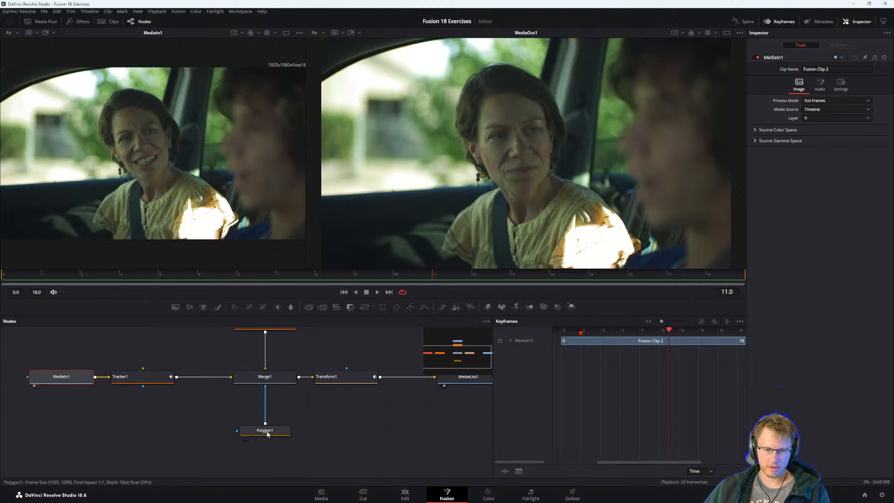
pyautogui.moveTo(267, 431); pyautogui.dragTo(267, 470)
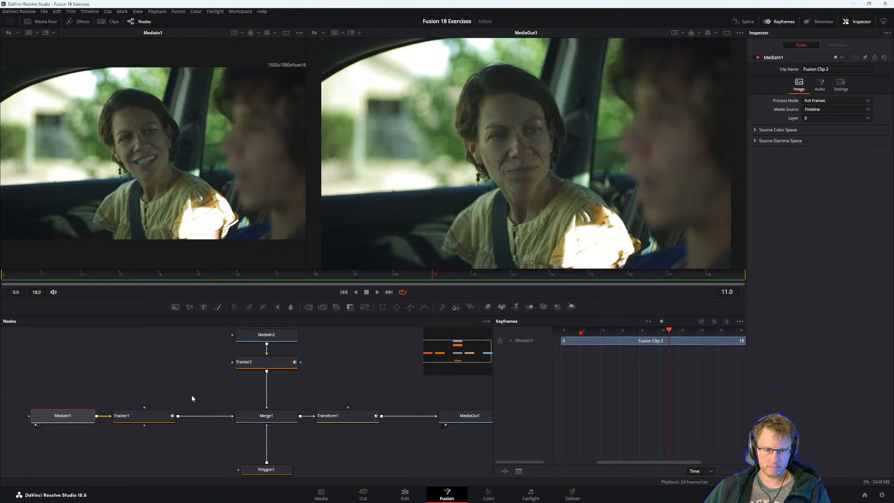
pyautogui.click(346, 421)
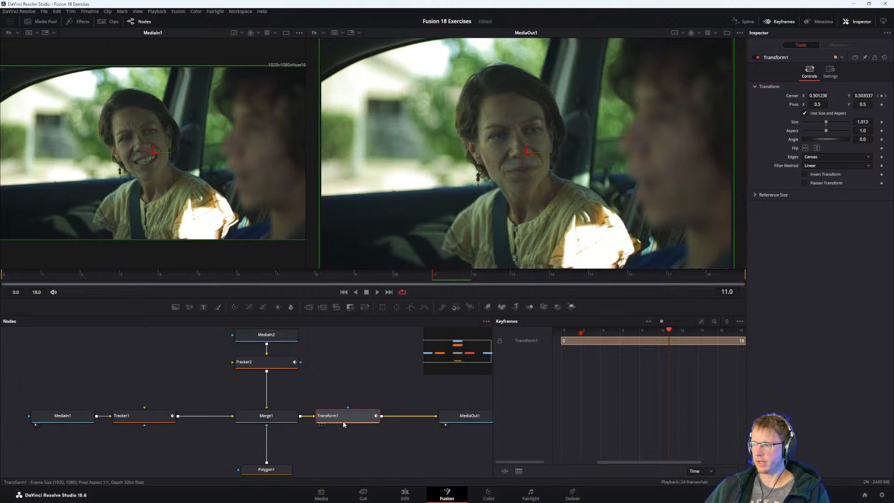
pyautogui.moveTo(365, 442); pyautogui.dragTo(284, 434)
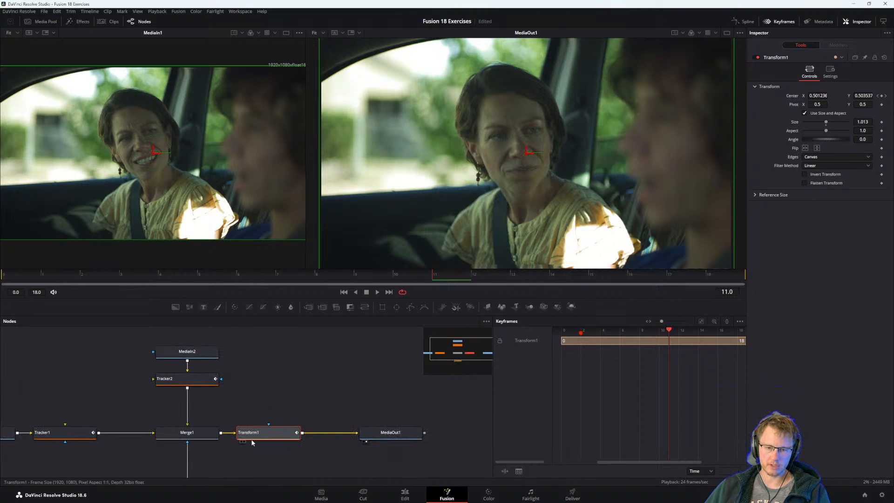
# Select the MediaOut1 node, play back the finished split-screen composite, and return to the Edit page.
pyautogui.click(390, 433)
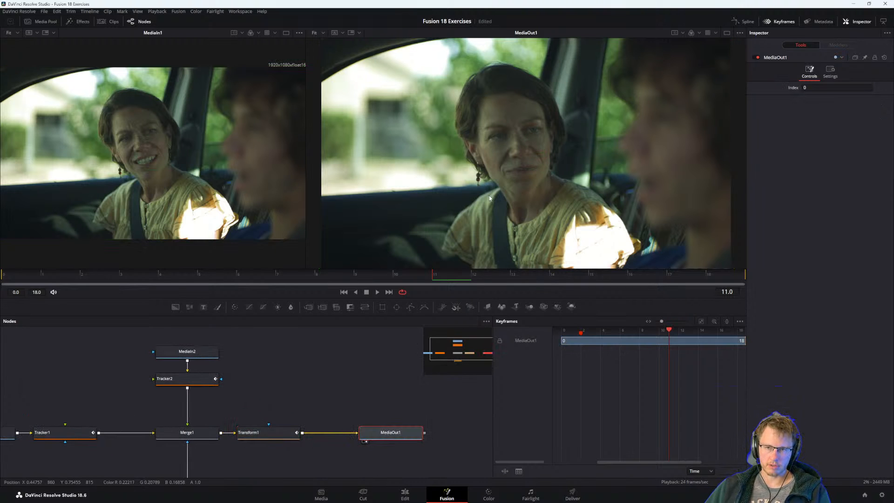
pyautogui.press('space')
pyautogui.press('space')
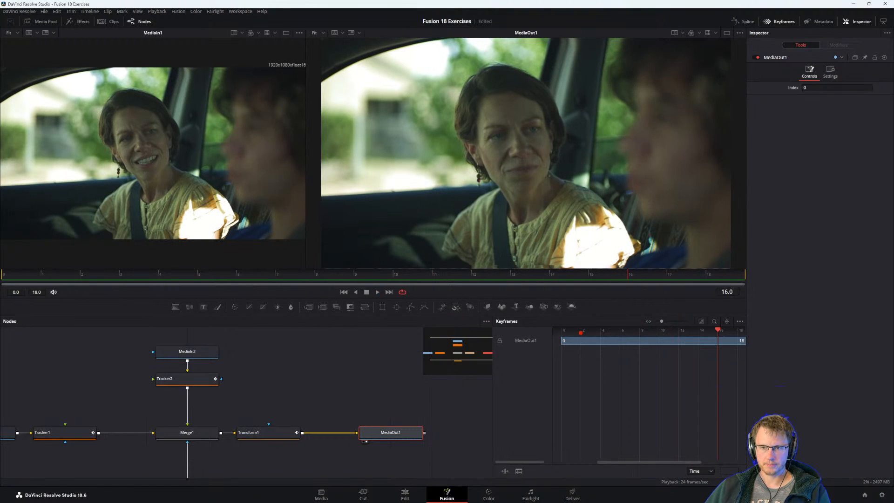
pyautogui.click(376, 385)
pyautogui.click(405, 493)
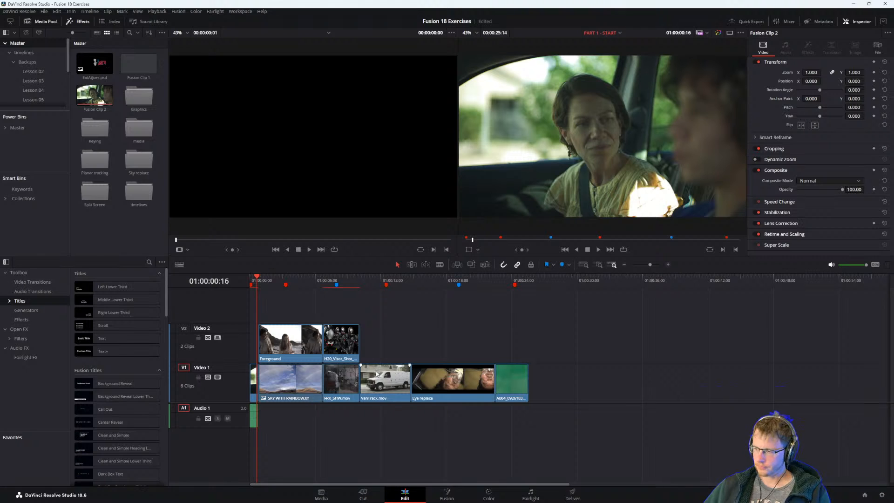
pyautogui.moveTo(281, 310); pyautogui.dragTo(531, 388)
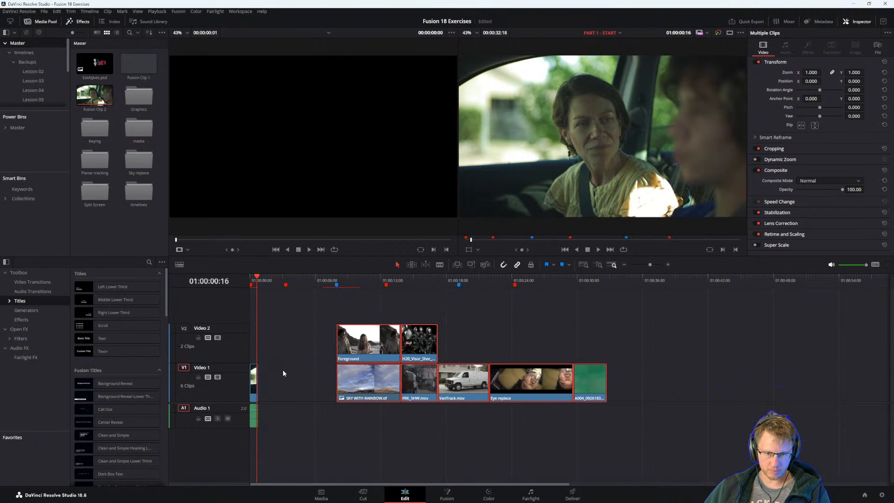
pyautogui.moveTo(322, 309); pyautogui.dragTo(643, 423)
pyautogui.moveTo(511, 392); pyautogui.dragTo(469, 392)
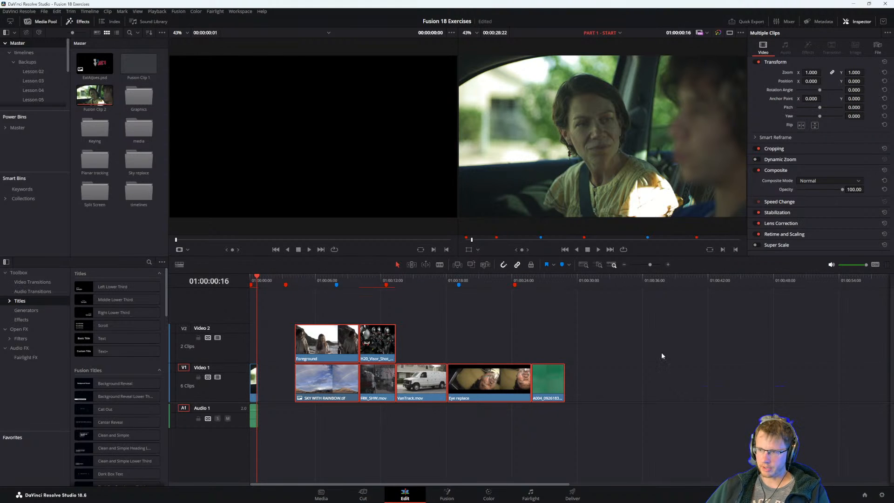
pyautogui.click(316, 284)
pyautogui.hotkey('ctrl', 'z')
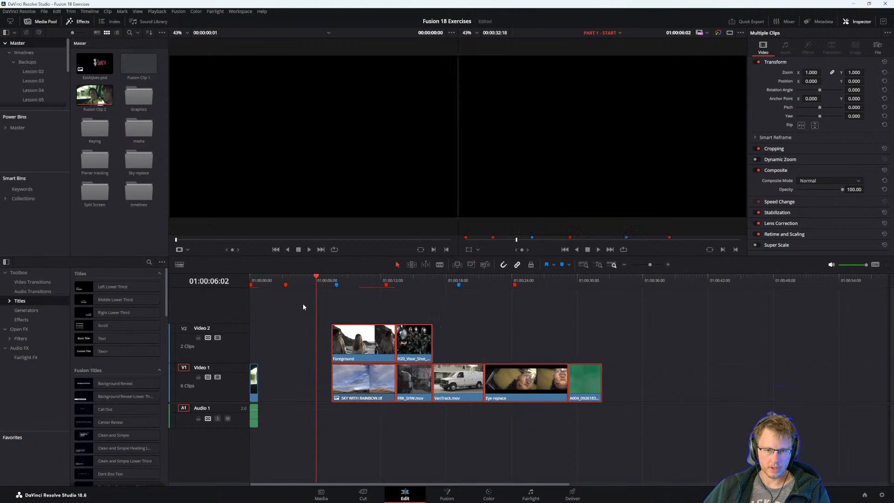
pyautogui.hotkey('ctrl', 'z')
pyautogui.hotkey('ctrl', 'z')
# Move the playhead into the beach shot at the second edit and select the Foreground clip.
pyautogui.click(269, 281)
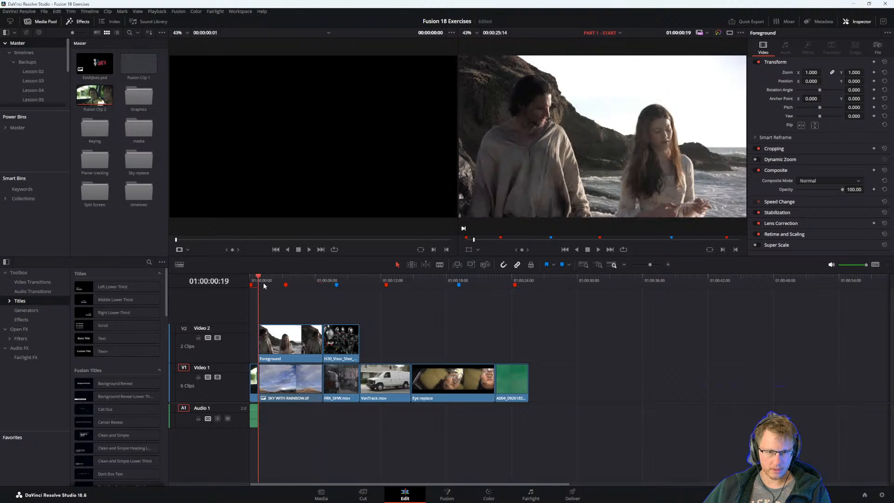
pyautogui.click(279, 340)
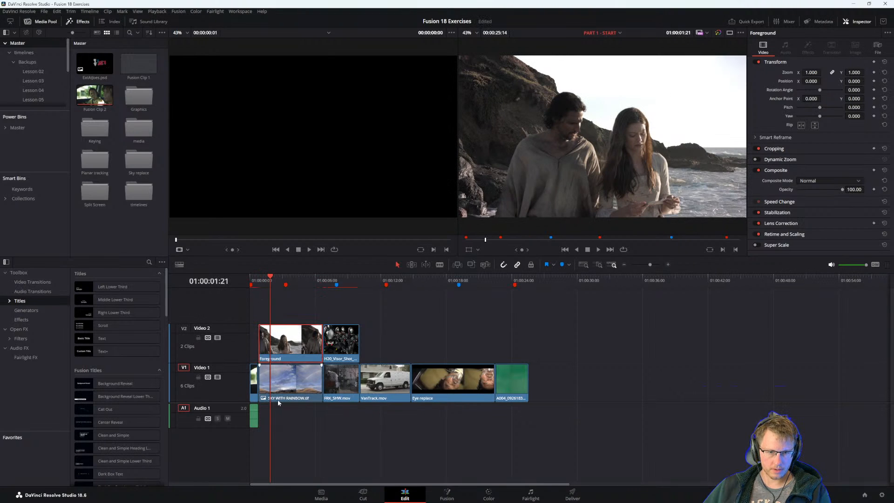
# Switch to the Visual Effects Guide PDF in Acrobat and read the Replacing a Sky lesson's introduction, time and goals.
pyautogui.hotkey('alt', 'Tab')
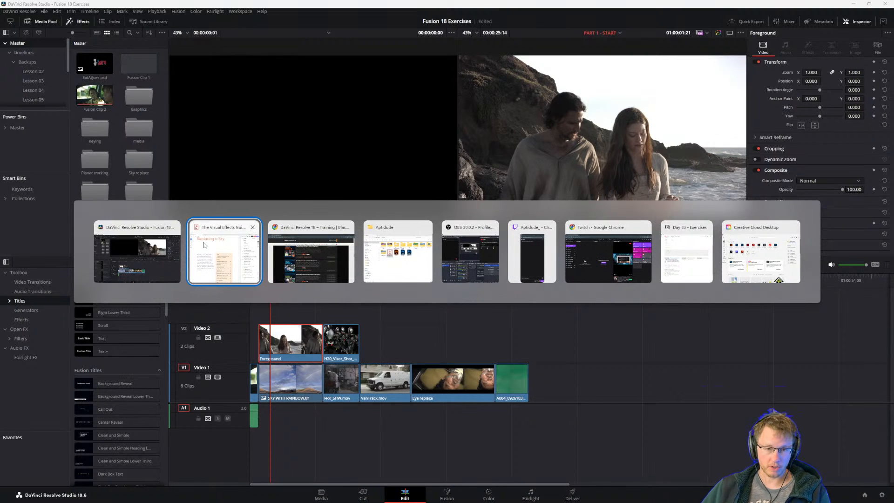
pyautogui.click(246, 252)
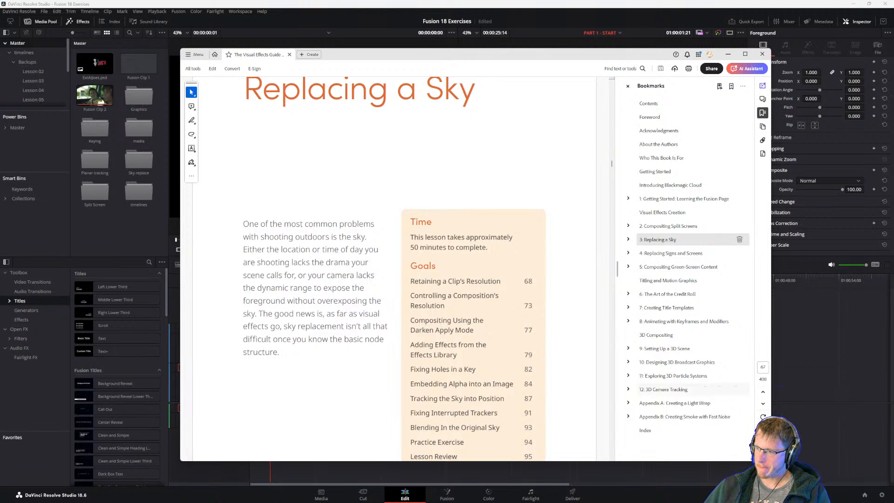
pyautogui.moveTo(462, 496)
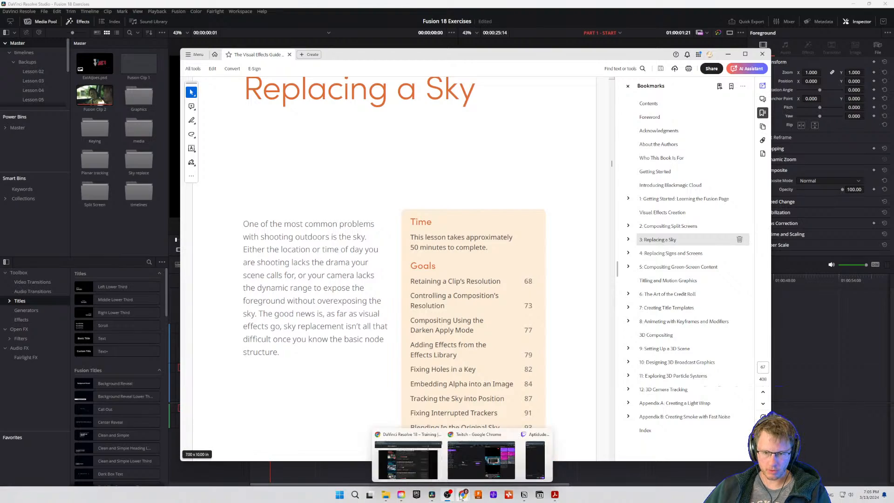
pyautogui.moveTo(468, 465)
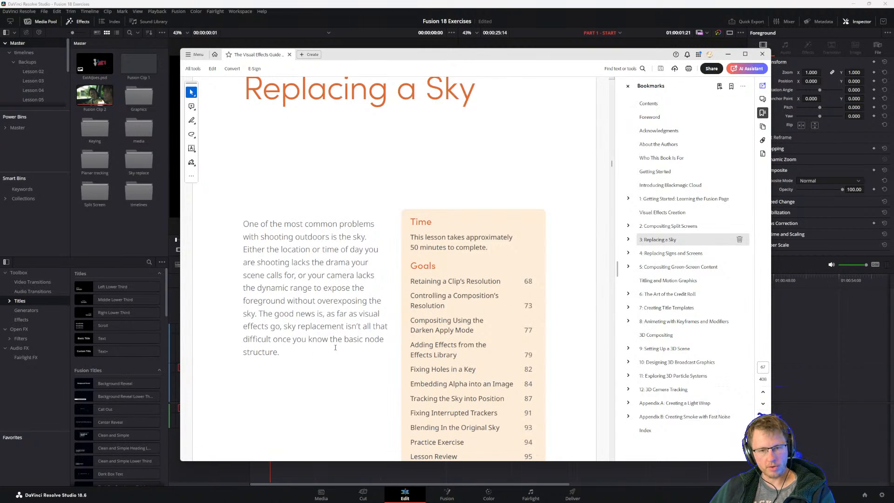
pyautogui.scroll(-1, 401, 257)
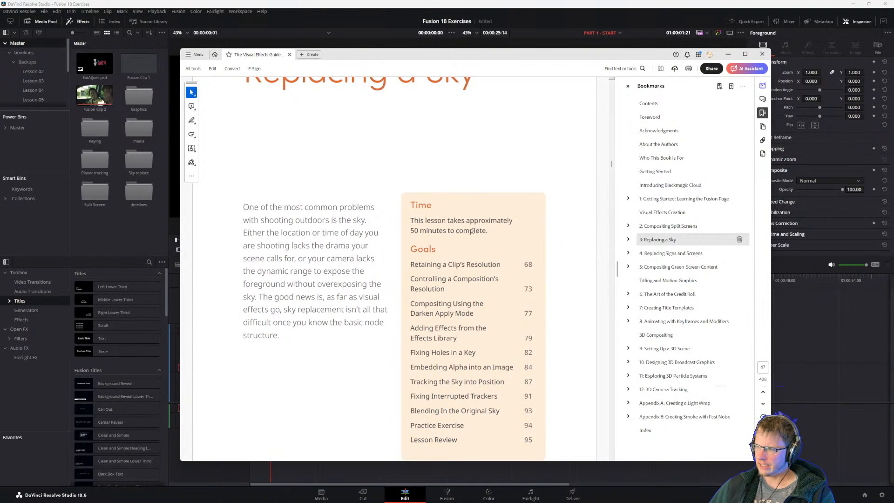
pyautogui.moveTo(411, 221); pyautogui.dragTo(487, 231)
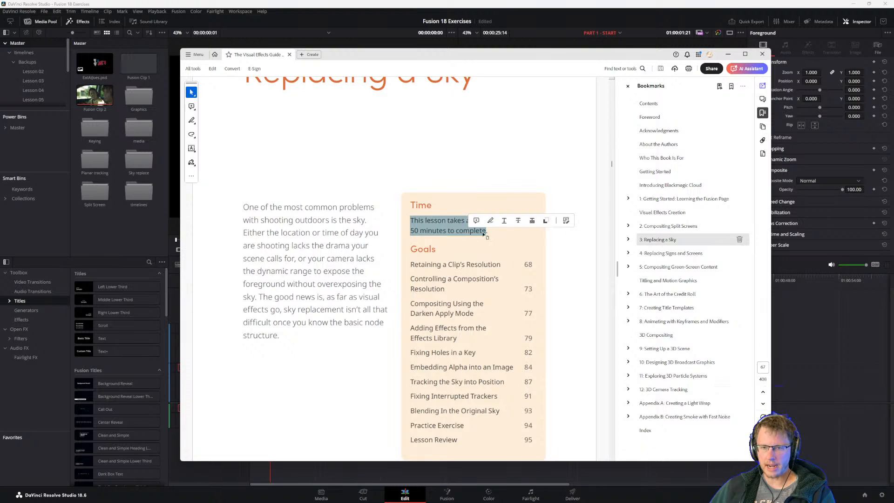
pyautogui.click(481, 235)
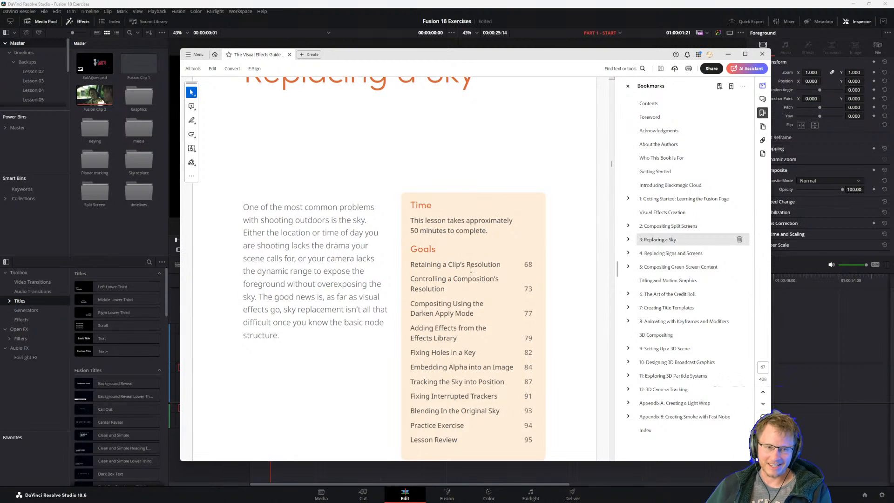
pyautogui.moveTo(362, 60); pyautogui.dragTo(363, 57)
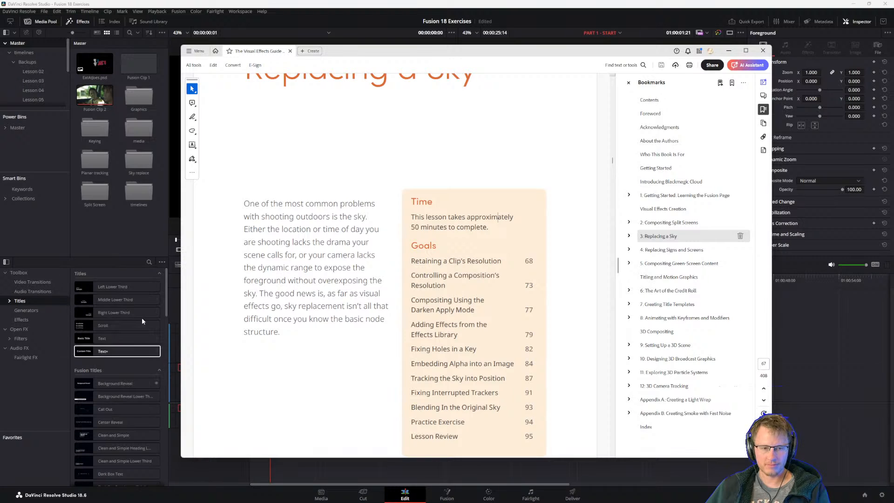
pyautogui.moveTo(338, 56); pyautogui.dragTo(341, 54)
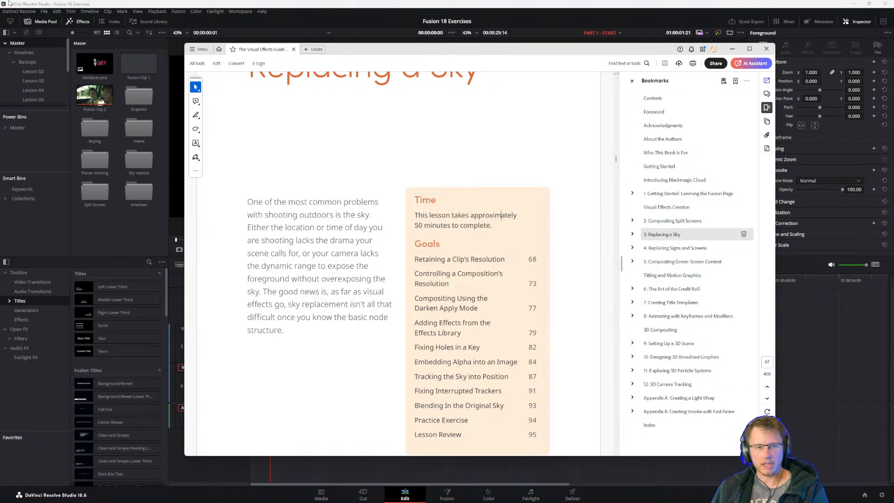
pyautogui.click(40, 4)
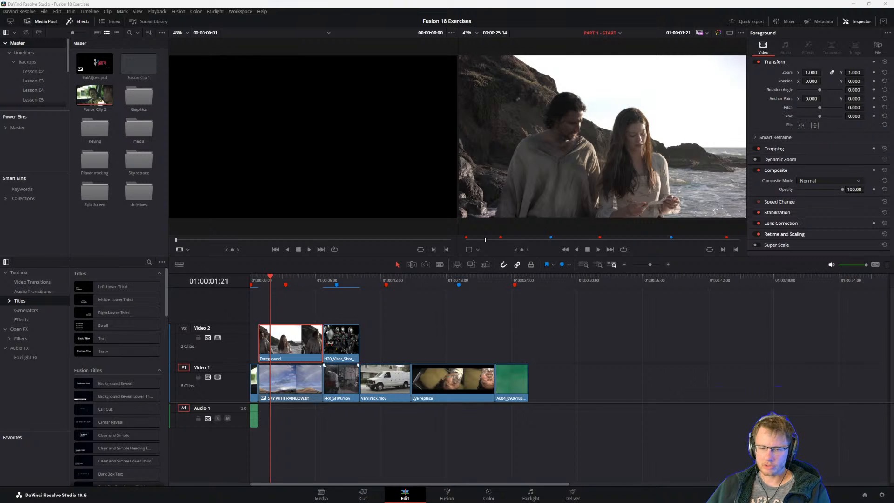
pyautogui.moveTo(462, 495)
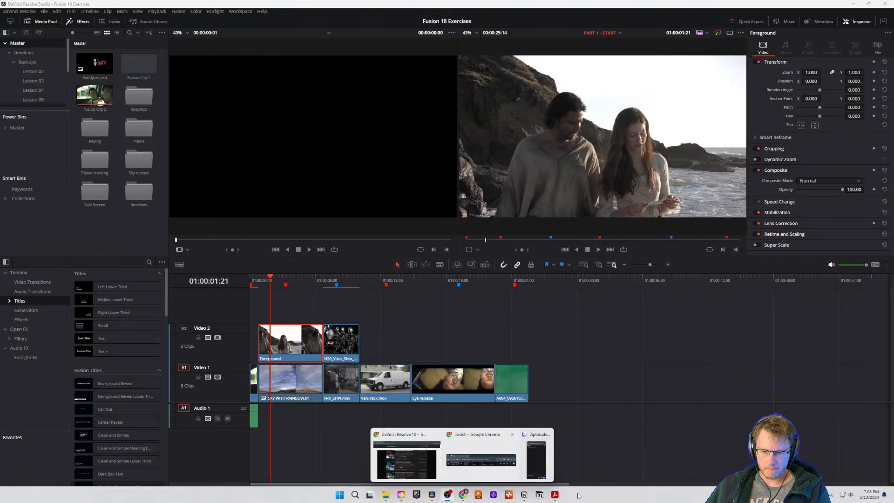
# Bring back the PDF guide in Acrobat and read the opening instructions of the Retaining a Clip's Resolution section.
pyautogui.click(555, 494)
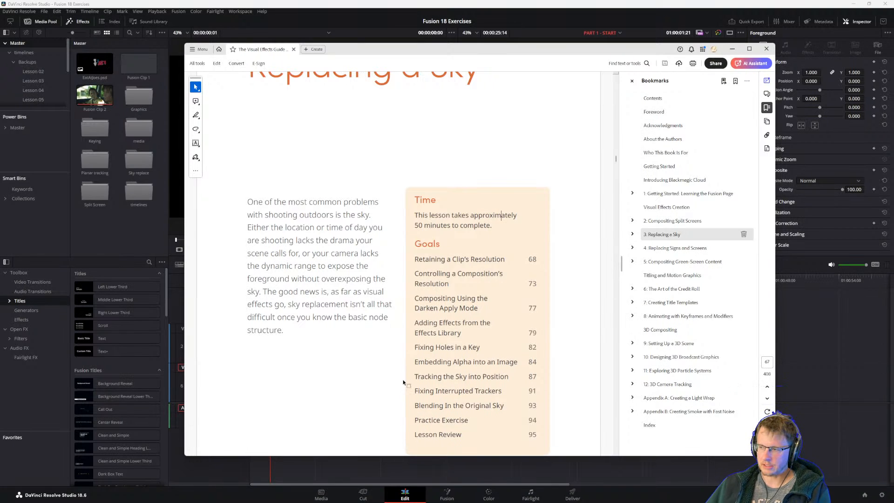
pyautogui.scroll(-2, 450, 363)
pyautogui.scroll(-3, 449, 361)
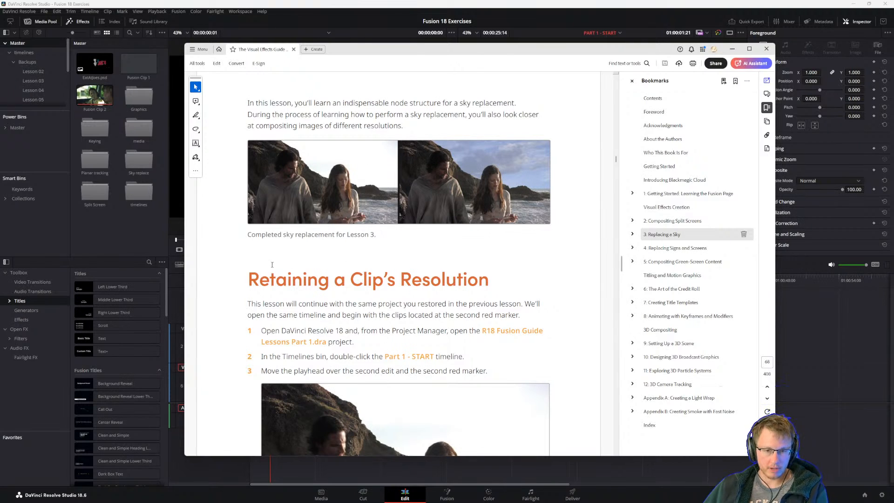
pyautogui.scroll(-3, 279, 259)
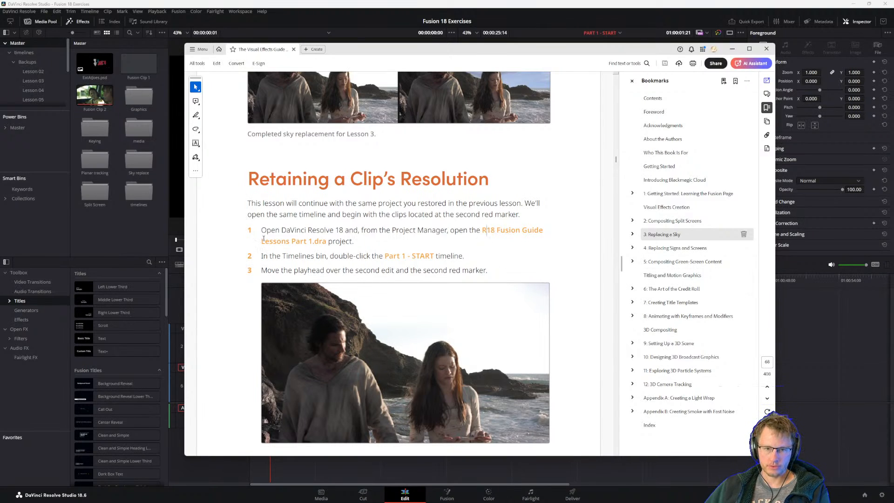
pyautogui.moveTo(264, 240)
pyautogui.mouseDown()
pyautogui.moveTo(326, 241)
pyautogui.moveTo(263, 239)
pyautogui.mouseUp()
pyautogui.click(325, 241)
pyautogui.click(294, 243)
# Switch to Chrome and find the Visual Effects Guide's Lesson Files Part 1 download on Blackmagic Design's training page.
pyautogui.hotkey('alt', 'Tab')
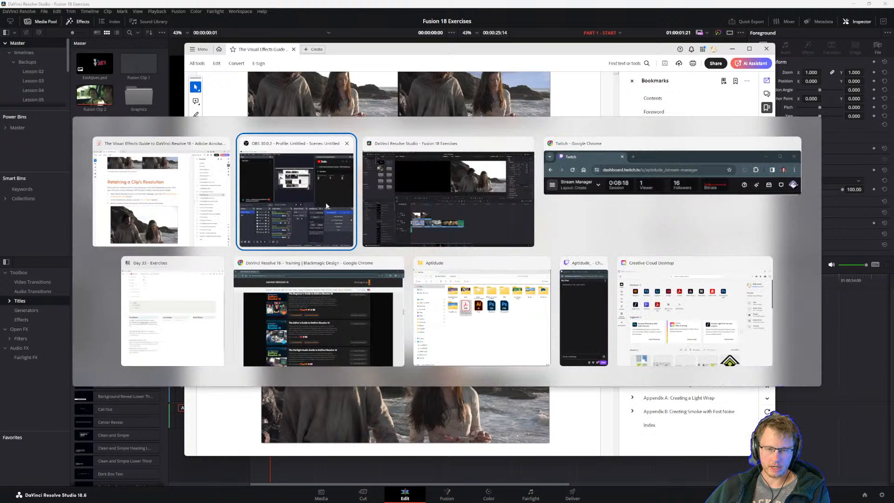
pyautogui.click(334, 311)
pyautogui.scroll(-6, 442, 377)
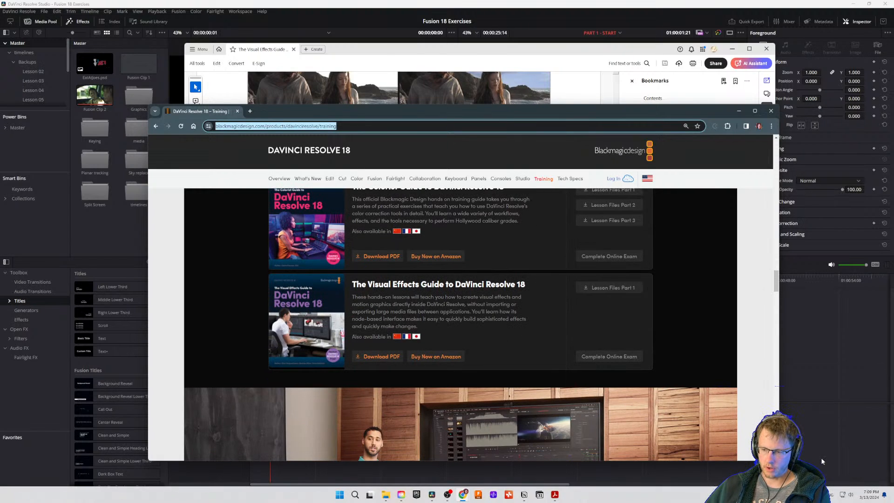
# Open DaVinci Resolve's Project Manager and look up the Restore Project Archive option without running it.
pyautogui.click(864, 494)
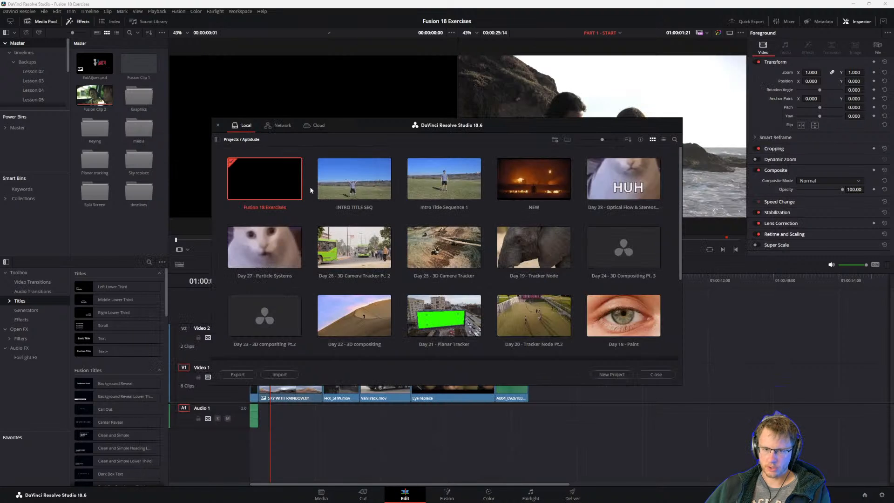
pyautogui.rightClick(311, 156)
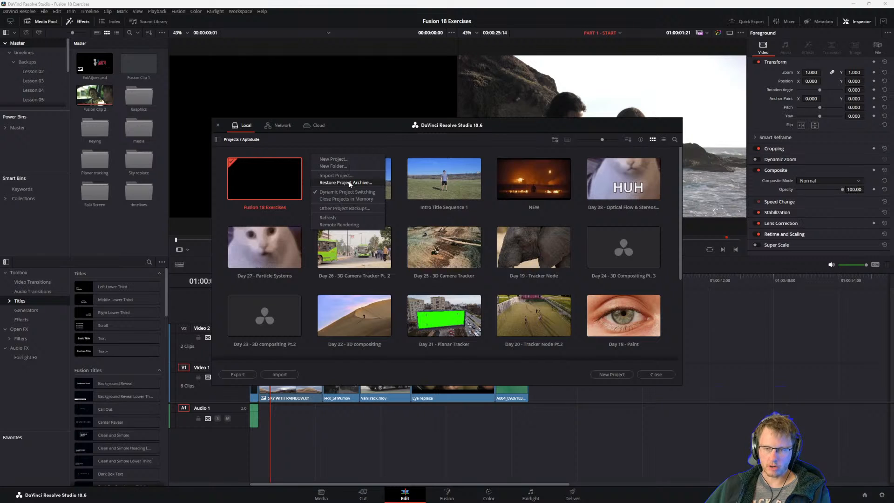
pyautogui.click(325, 143)
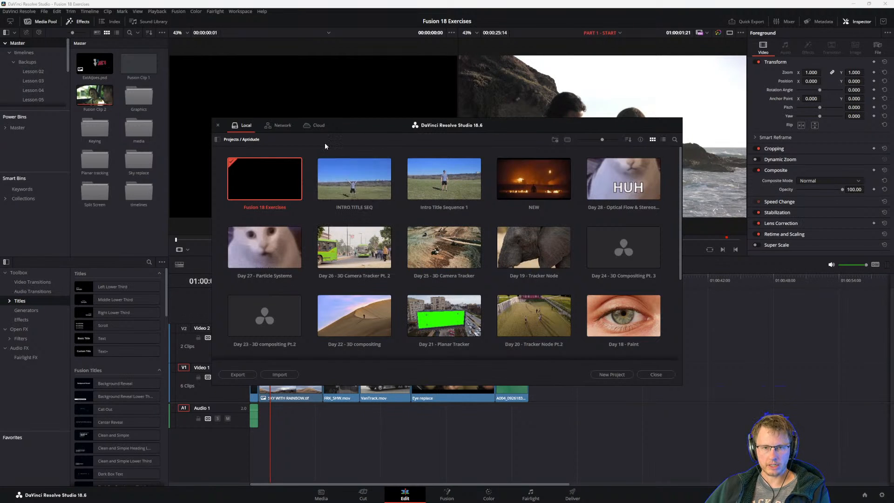
# Revisit the training page in Chrome, and return to the Retaining a Clip's Resolution instructions in the Acrobat PDF.
pyautogui.hotkey('alt', 'Tab')
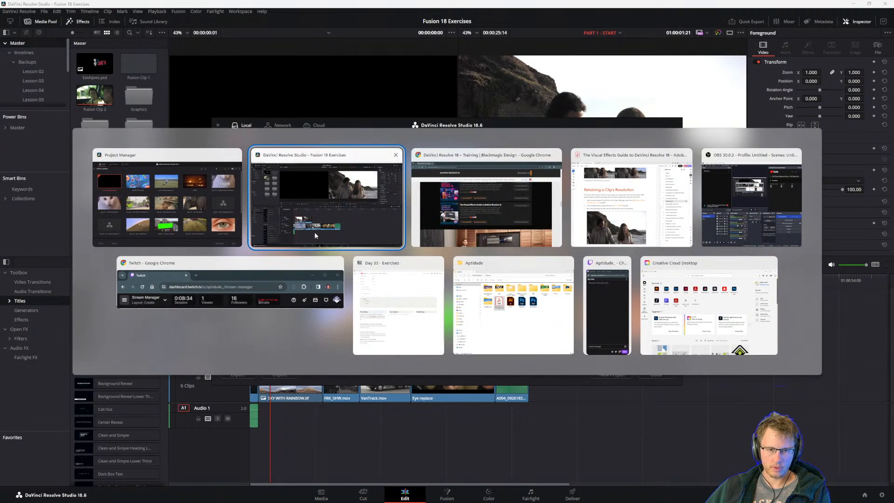
pyautogui.click(481, 208)
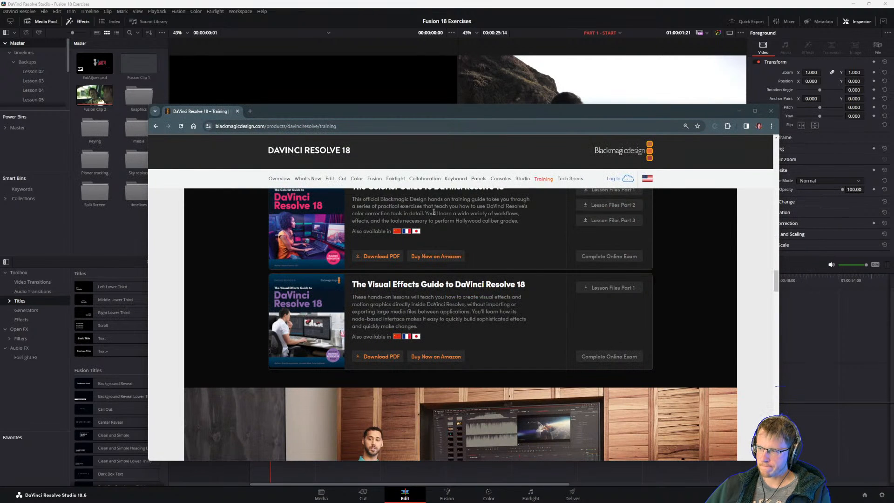
pyautogui.hotkey('alt', 'Tab')
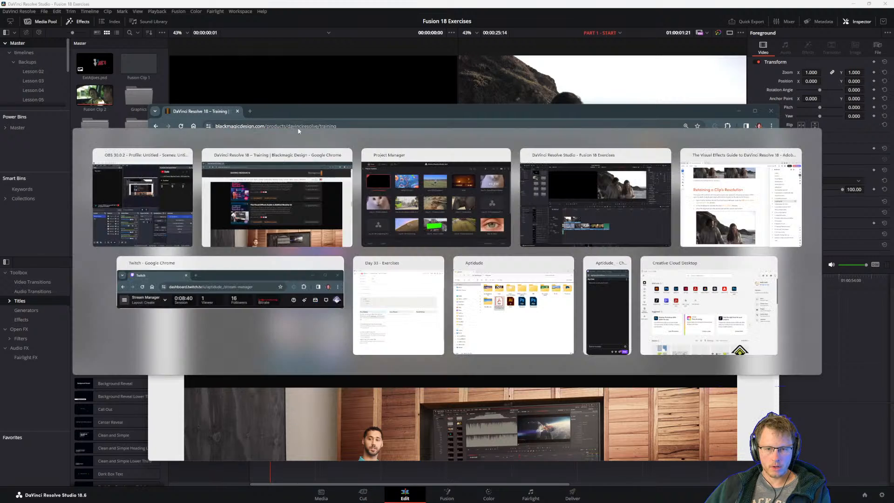
pyautogui.click(762, 207)
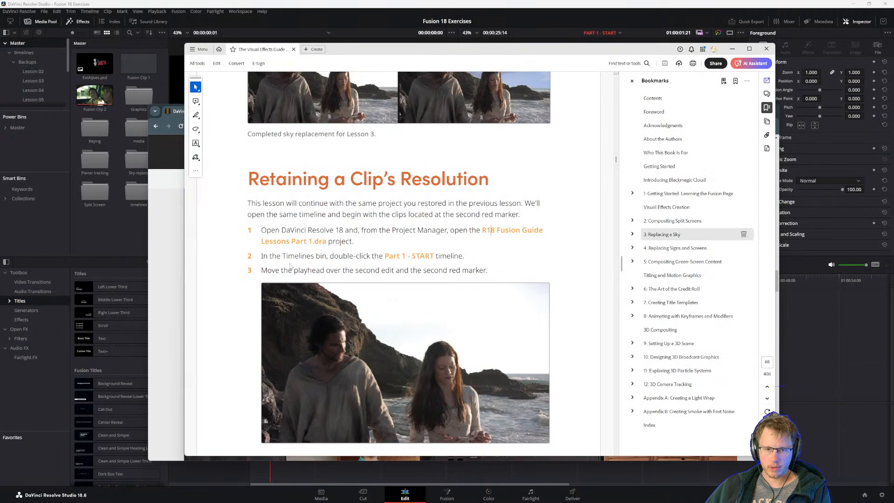
# Read on in the Retaining a Clip's Resolution section, from the setup instructions through step 4 on disabling the foreground clip.
pyautogui.scroll(-2, 321, 258)
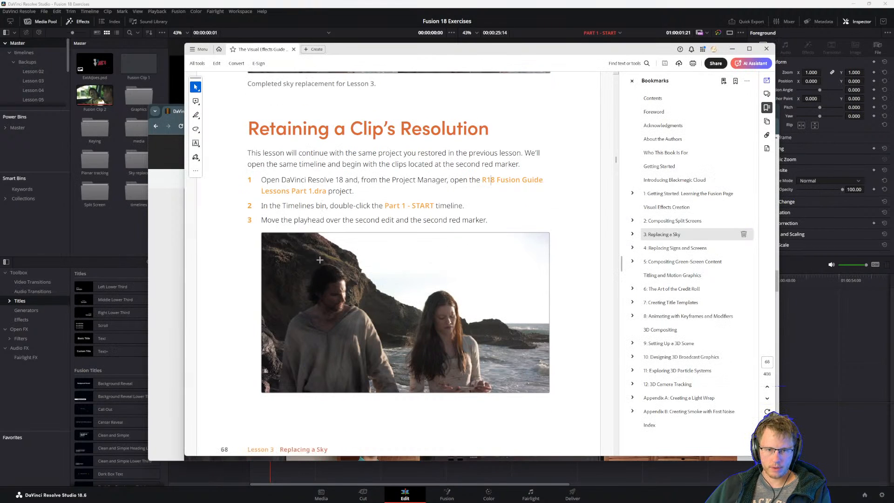
pyautogui.scroll(-5, 319, 259)
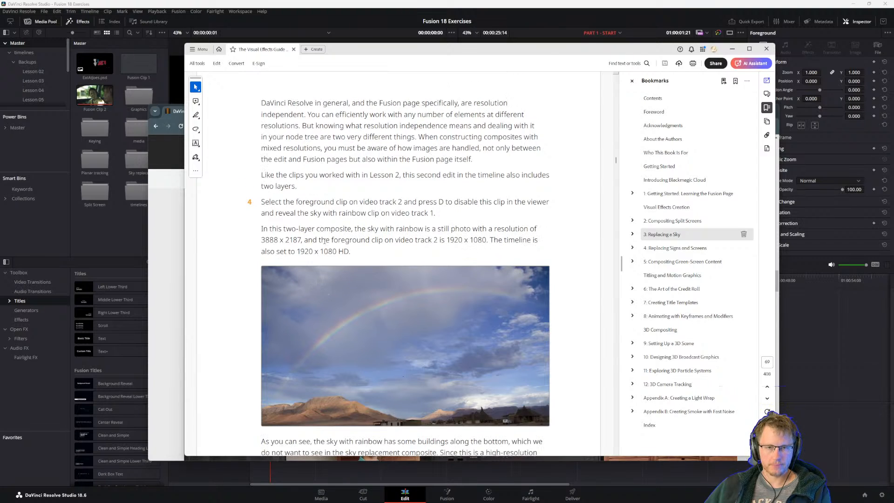
pyautogui.scroll(5, 325, 240)
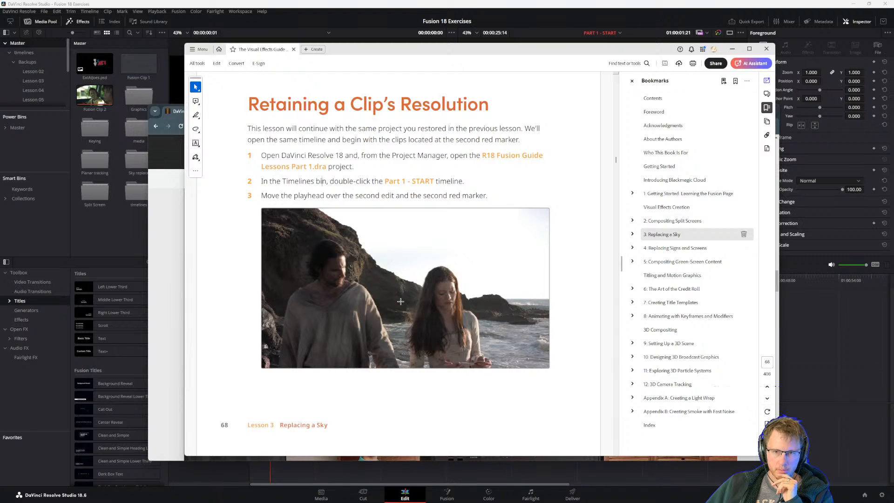
pyautogui.scroll(-10, 398, 302)
pyautogui.scroll(1, 368, 277)
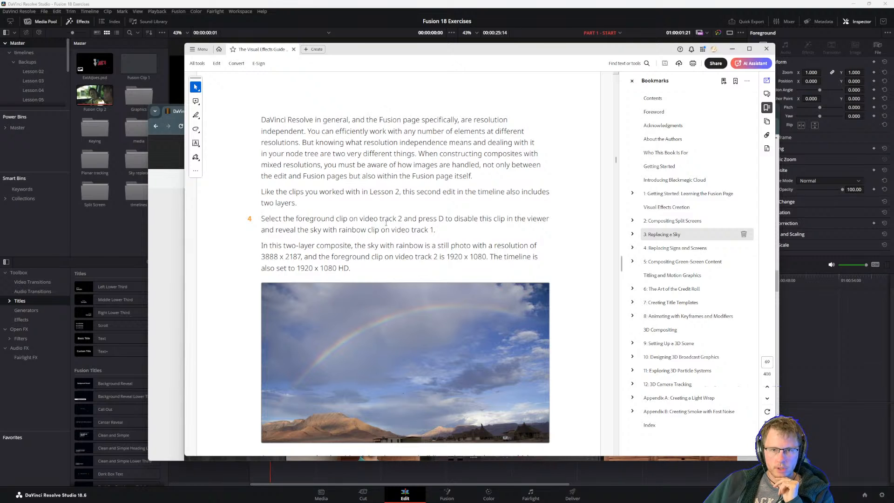
pyautogui.scroll(-1, 385, 223)
pyautogui.scroll(1, 377, 167)
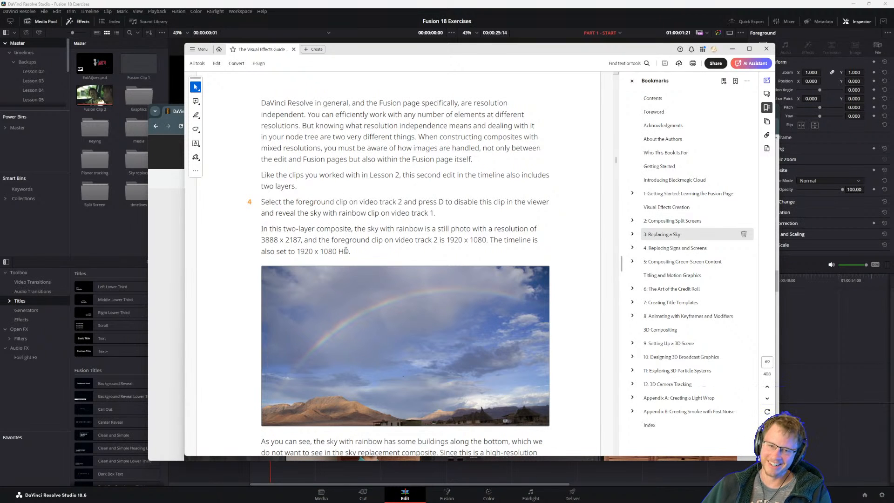
# Study the paragraph under step 4 about the resolutions of the two-layer composite, highlighting its text while reading.
pyautogui.moveTo(352, 251); pyautogui.dragTo(296, 232)
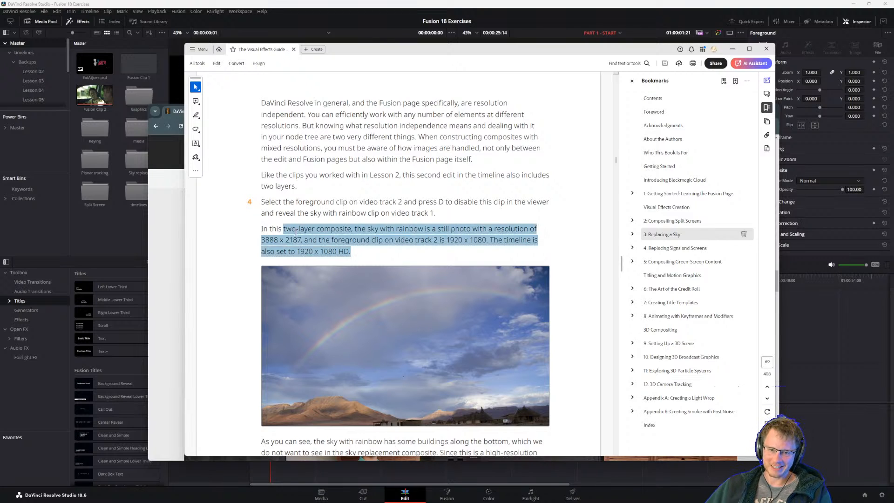
pyautogui.click(282, 201)
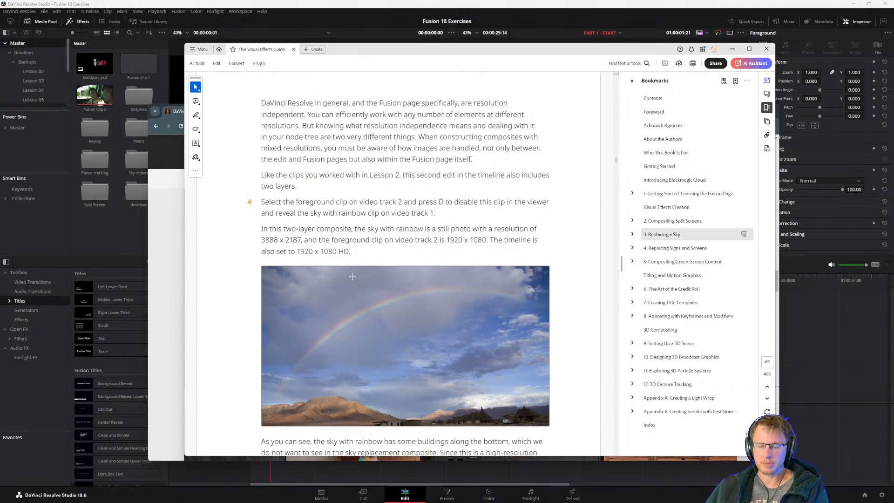
pyautogui.moveTo(350, 251); pyautogui.dragTo(298, 228)
pyautogui.click(282, 205)
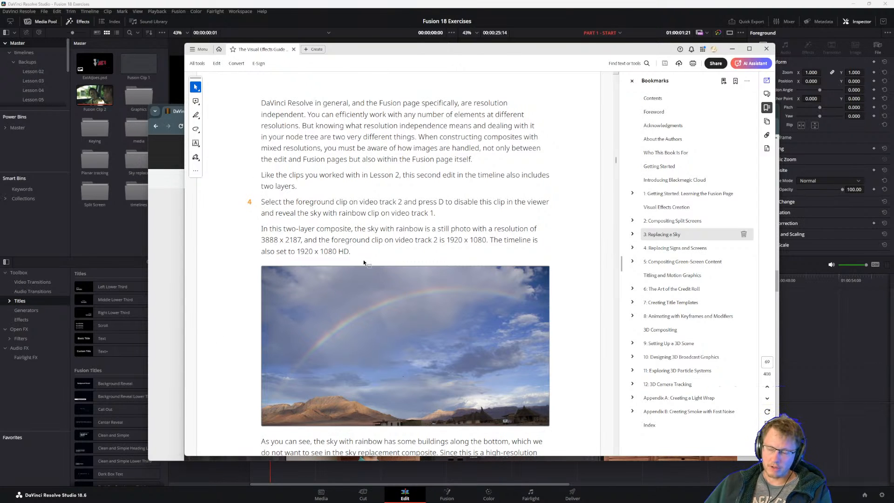
pyautogui.click(287, 240)
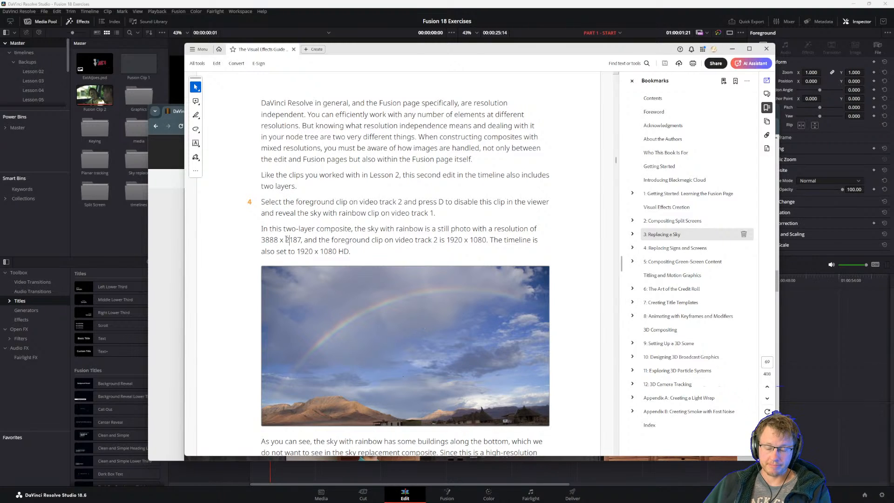
pyautogui.click(300, 214)
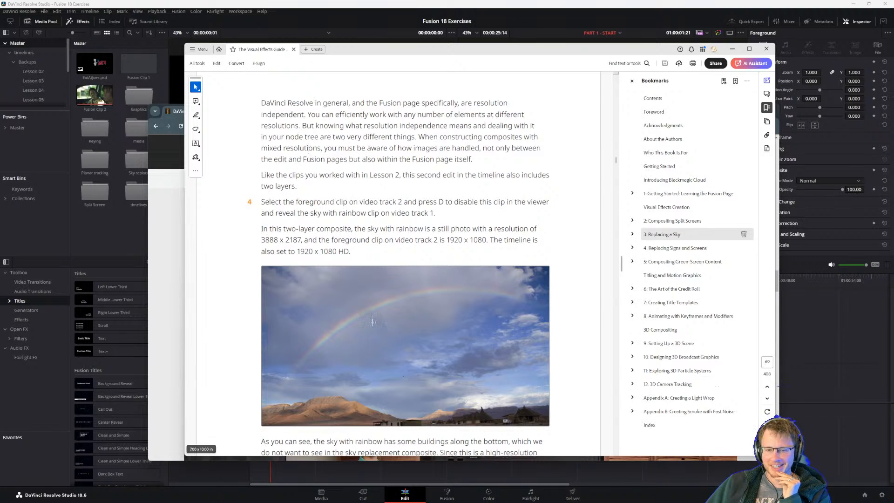
# Switch to Chrome and look through the Training Books list on Blackmagic Design's DaVinci Resolve training page.
pyautogui.moveTo(416, 499)
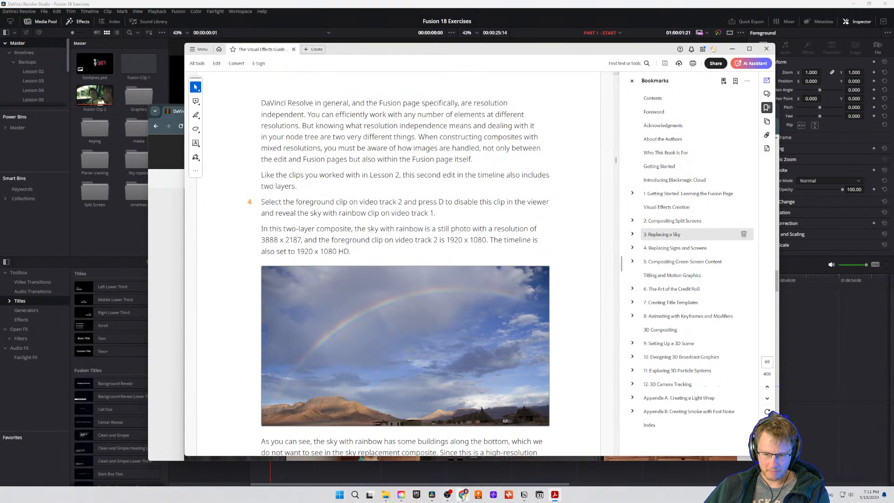
pyautogui.moveTo(463, 498)
pyautogui.click(409, 460)
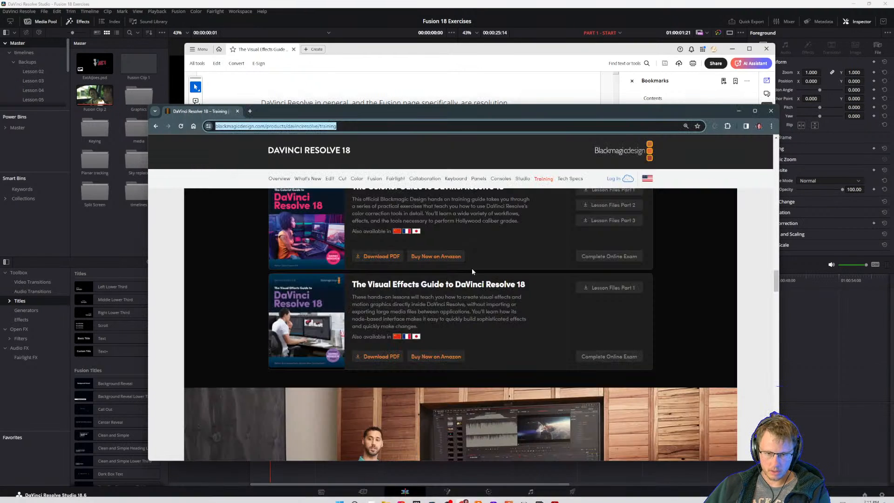
pyautogui.scroll(3, 428, 332)
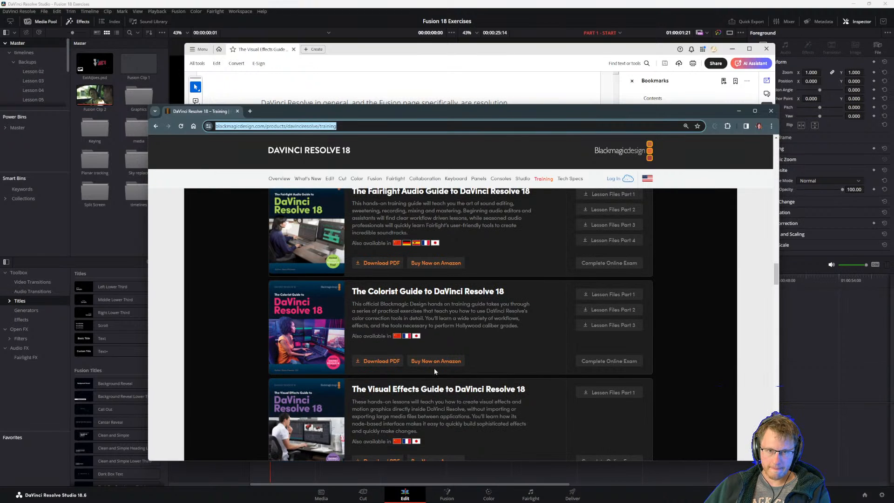
pyautogui.scroll(5, 435, 371)
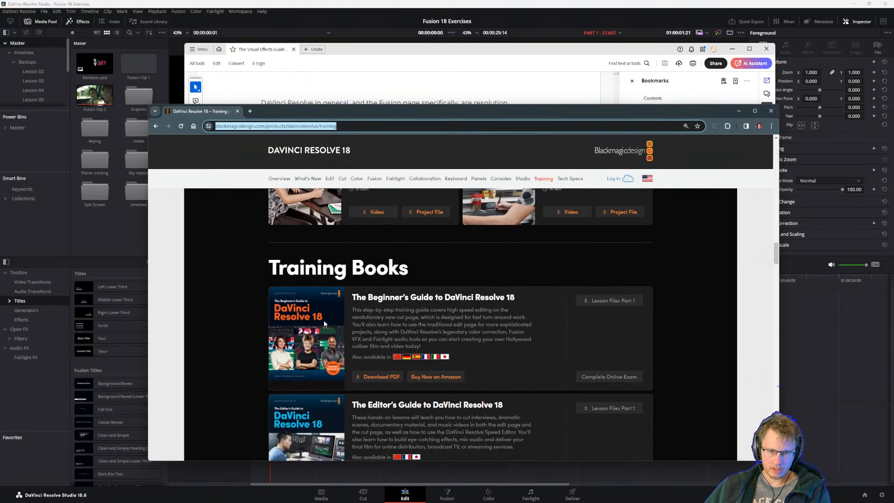
pyautogui.scroll(1, 353, 323)
pyautogui.scroll(-2, 383, 322)
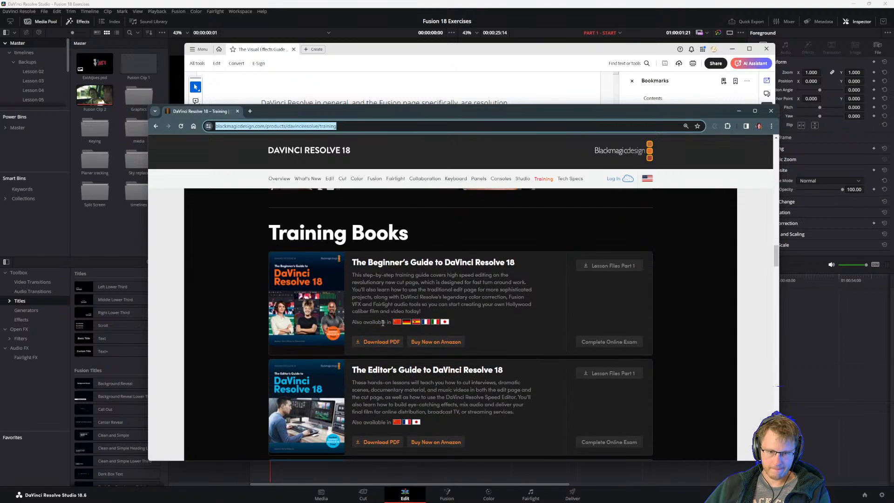
pyautogui.scroll(-7, 353, 326)
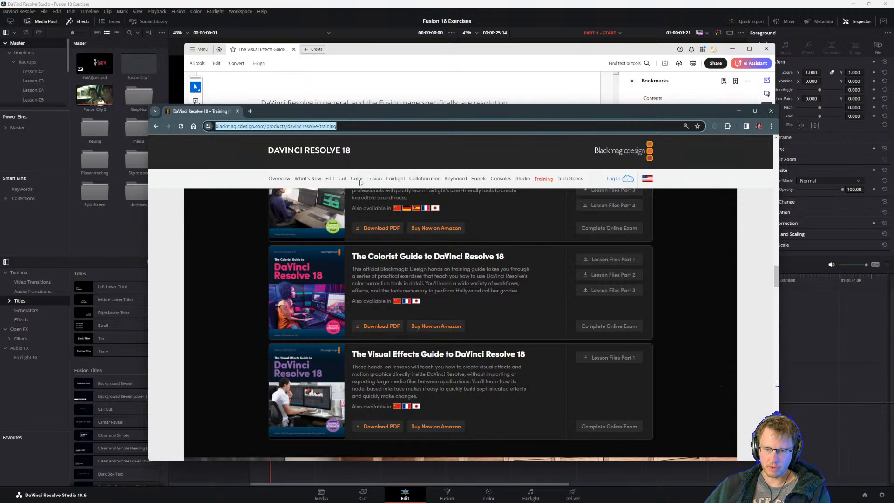
pyautogui.scroll(1, 353, 325)
pyautogui.scroll(1, 347, 355)
pyautogui.scroll(4, 346, 355)
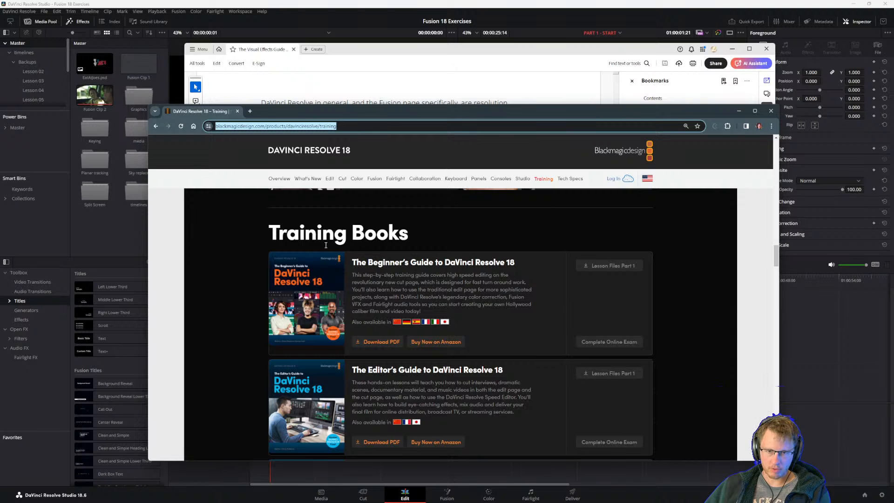
pyautogui.scroll(-7, 343, 284)
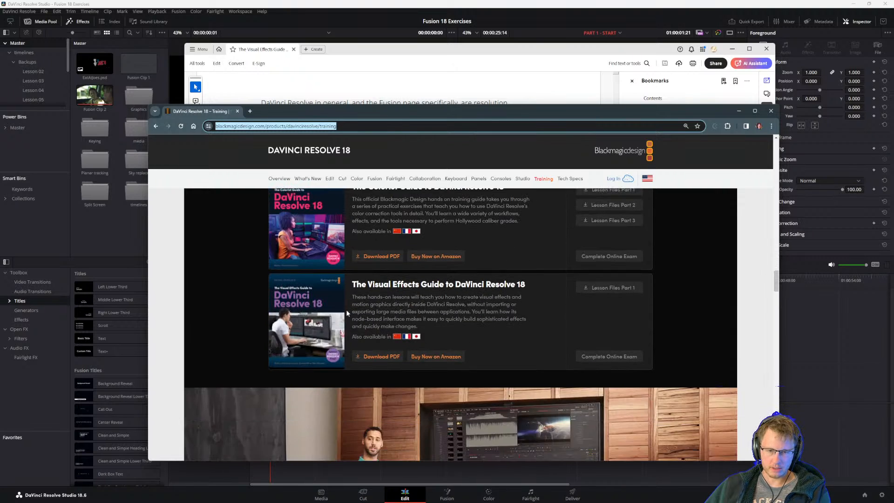
pyautogui.scroll(1, 386, 338)
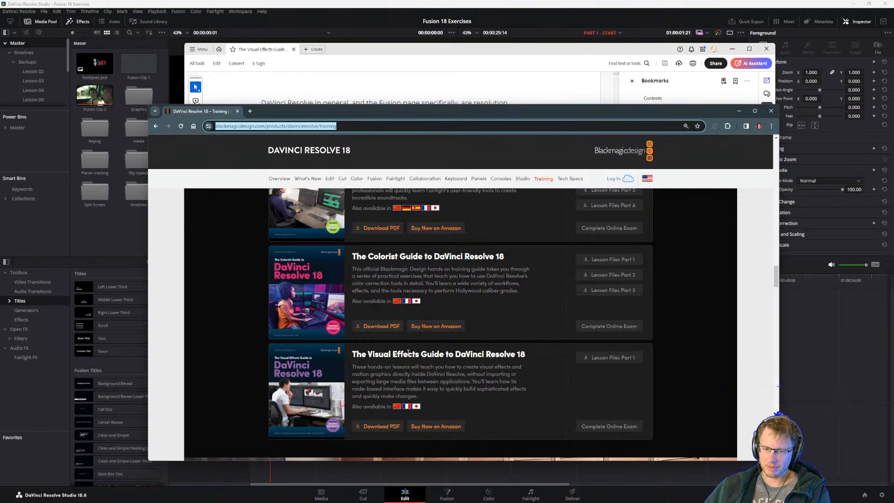
# Point out the Visual Effects Guide to DaVinci Resolve 18 entry by highlighting its title, and view the page content around it.
pyautogui.tripleClick(407, 353)
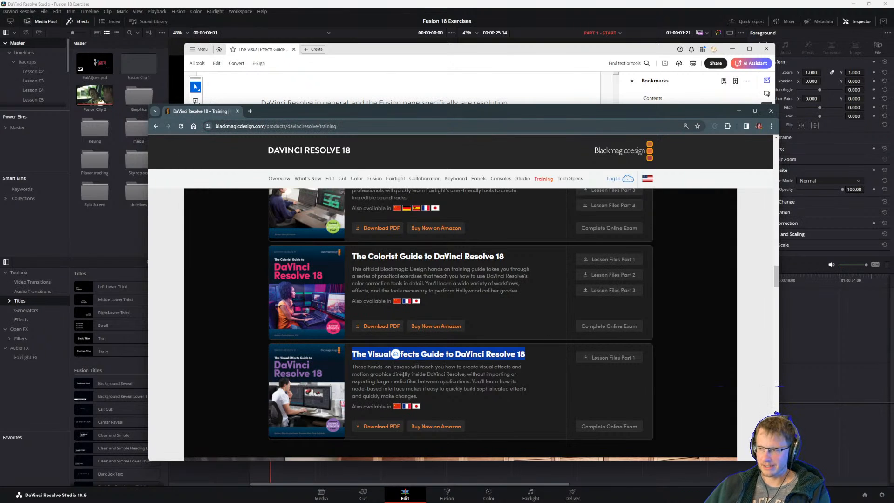
pyautogui.click(403, 374)
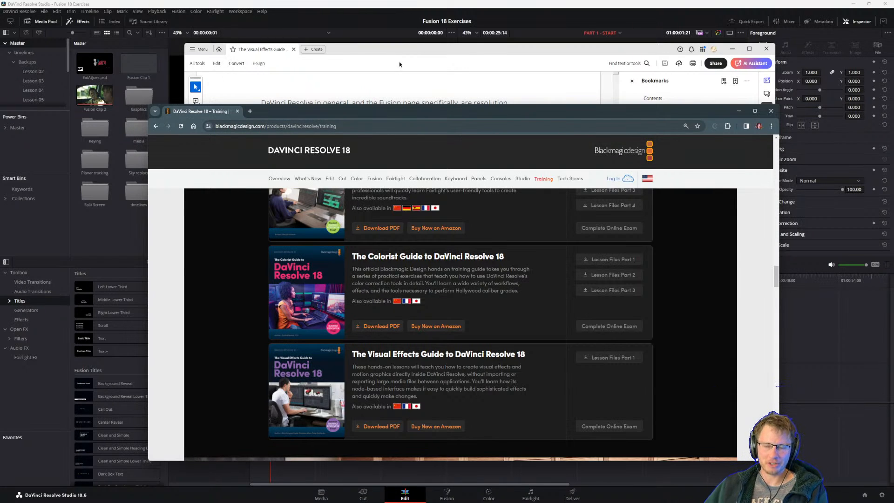
pyautogui.scroll(-2, 440, 167)
pyautogui.scroll(-3, 449, 307)
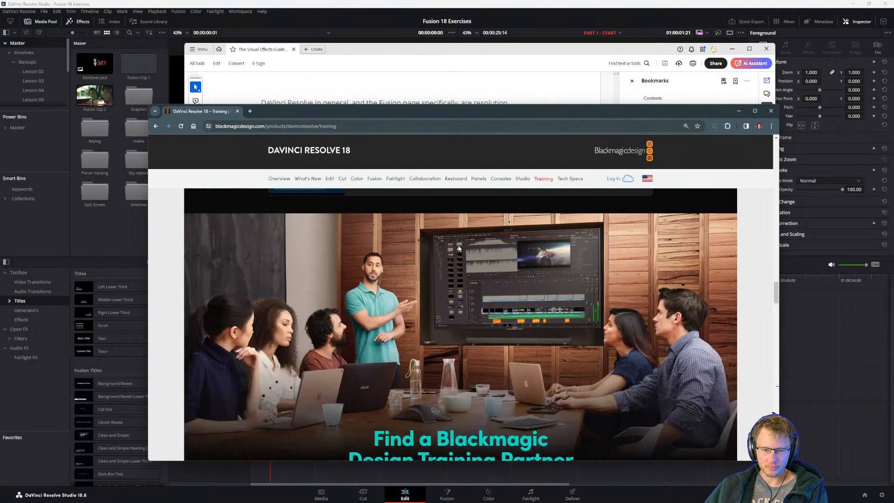
pyautogui.scroll(5, 449, 307)
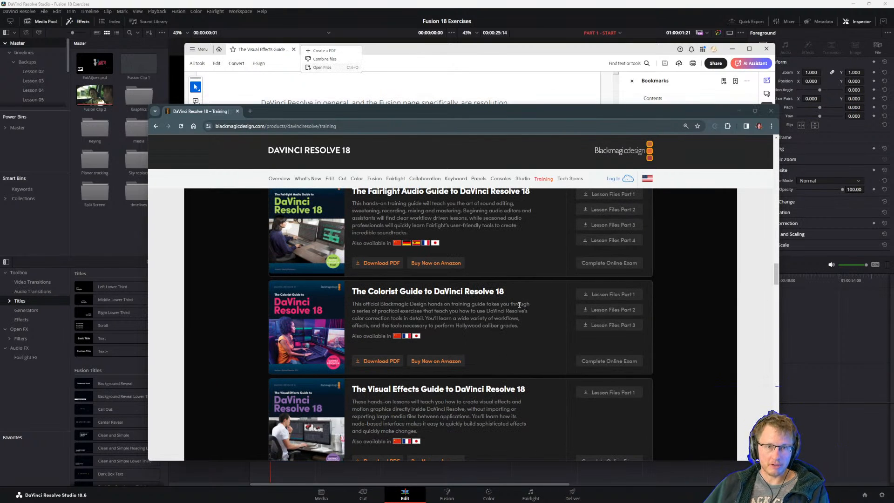
# Return to the PDF guide in Acrobat and reread the passage on the second edit's two layers before step 4.
pyautogui.click(393, 93)
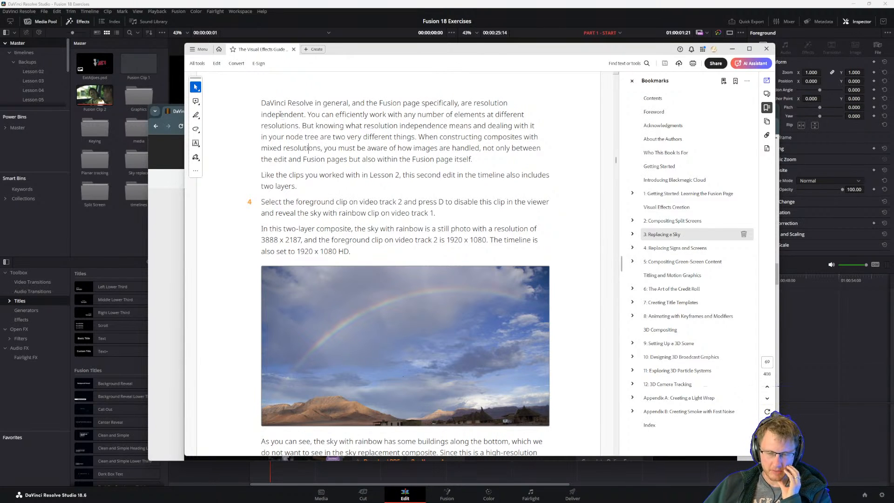
pyautogui.tripleClick(265, 176)
pyautogui.click(316, 173)
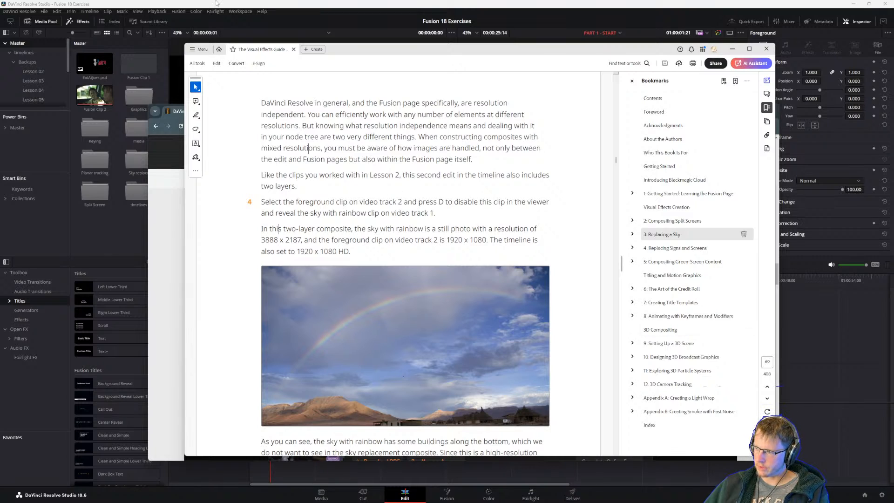
# Minimize Chrome, move the PDF window clear of the viewer and switch to DaVinci Resolve's timeline.
pyautogui.moveTo(344, 53); pyautogui.dragTo(384, 123)
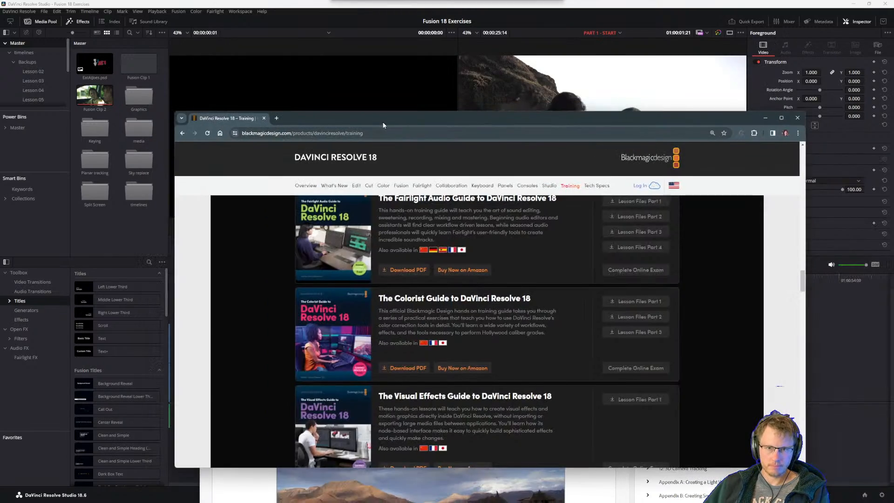
pyautogui.click(767, 119)
pyautogui.moveTo(508, 137); pyautogui.dragTo(475, 232)
pyautogui.click(365, 136)
pyautogui.click(653, 374)
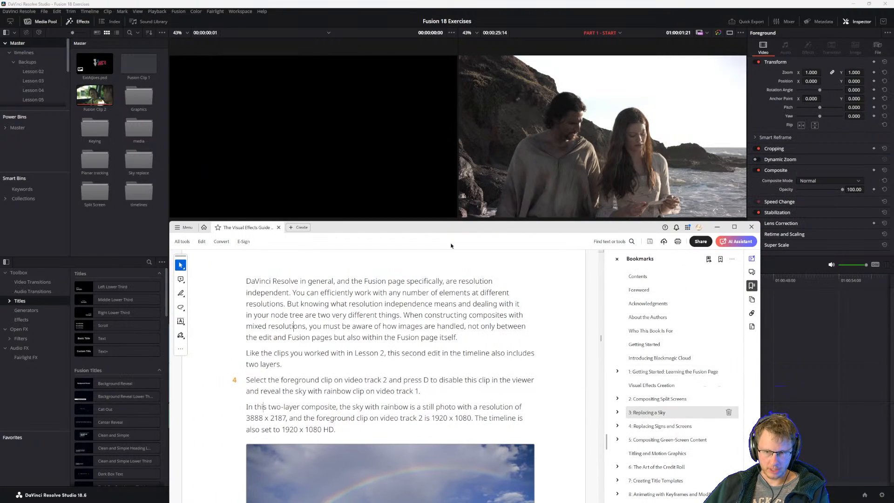
pyautogui.click(330, 3)
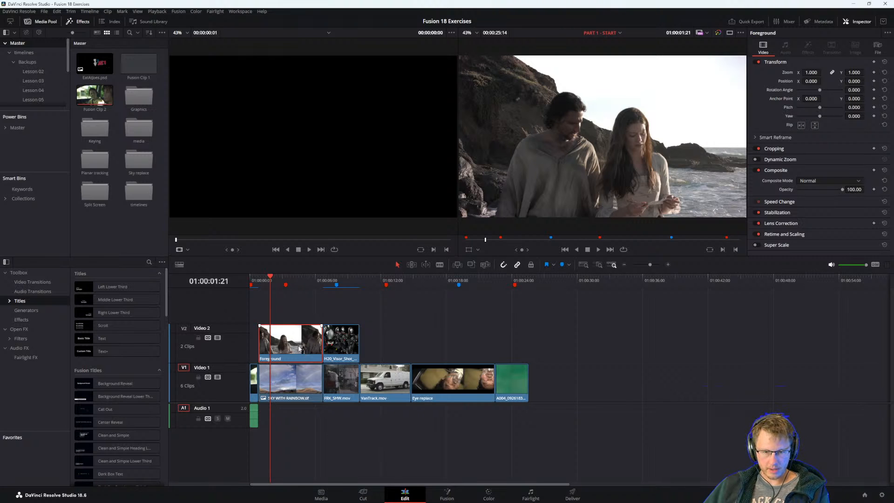
# Toggle the Foreground clip on video track 2 off and on to compare it with the rainbow sky clip underneath, leaving it enabled.
pyautogui.press('d')
pyautogui.press('d')
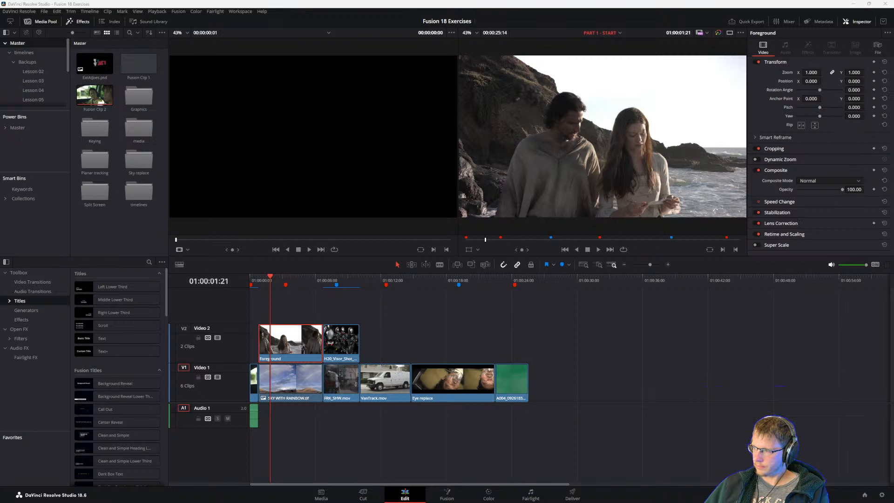
pyautogui.press('d')
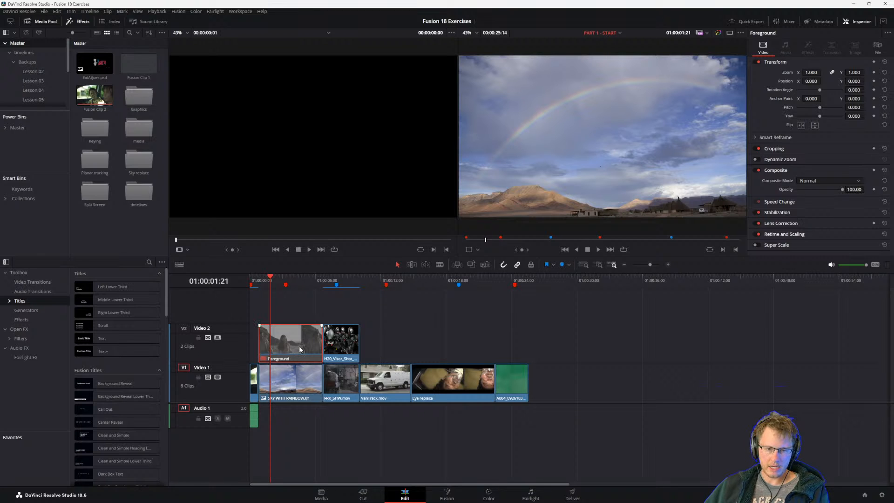
pyautogui.press('d')
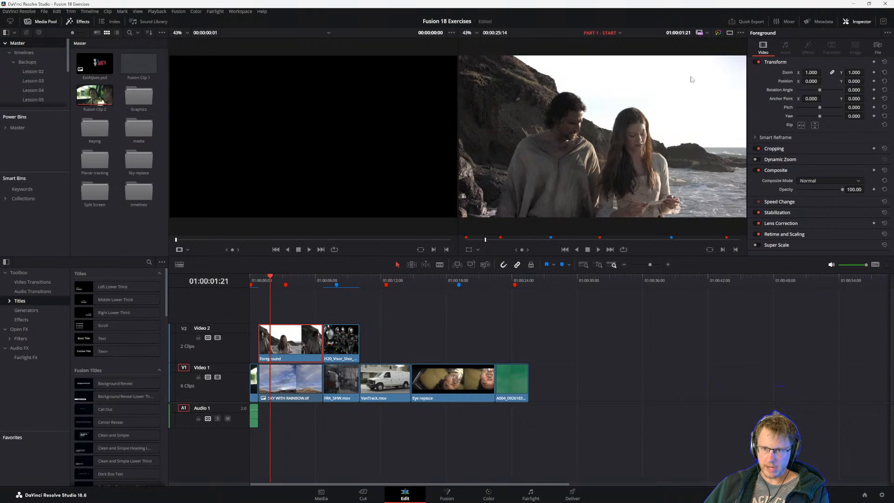
# Switch back to the PDF guide in Acrobat, move its window up and reread the clip and timeline resolutions under step 4.
pyautogui.hotkey('alt', 'Tab')
pyautogui.hotkey('alt', 'Tab')
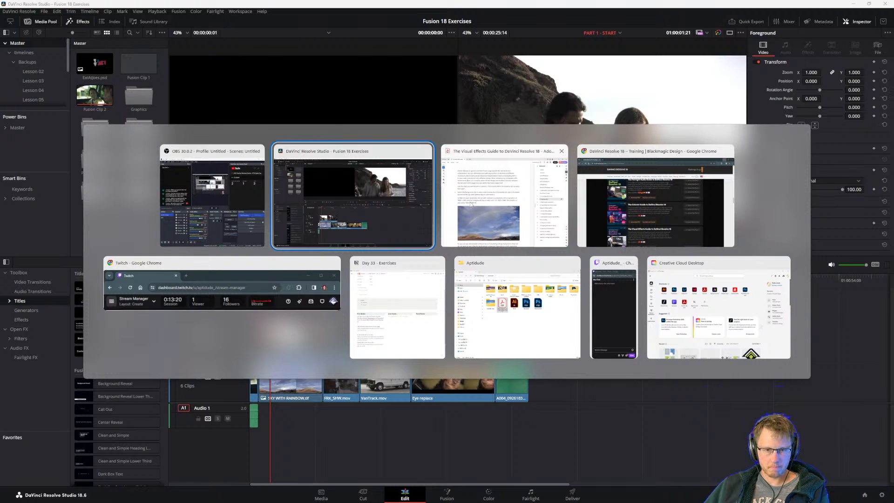
pyautogui.click(498, 204)
pyautogui.moveTo(412, 227); pyautogui.dragTo(400, 104)
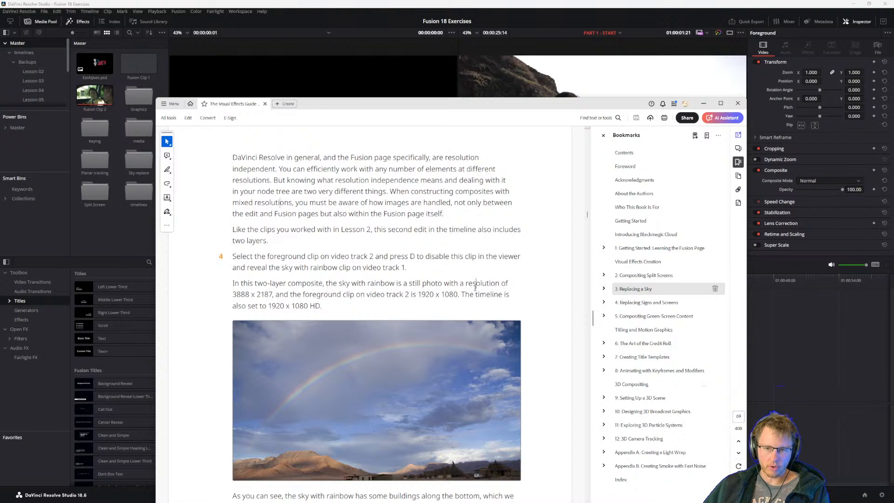
pyautogui.doubleClick(235, 295)
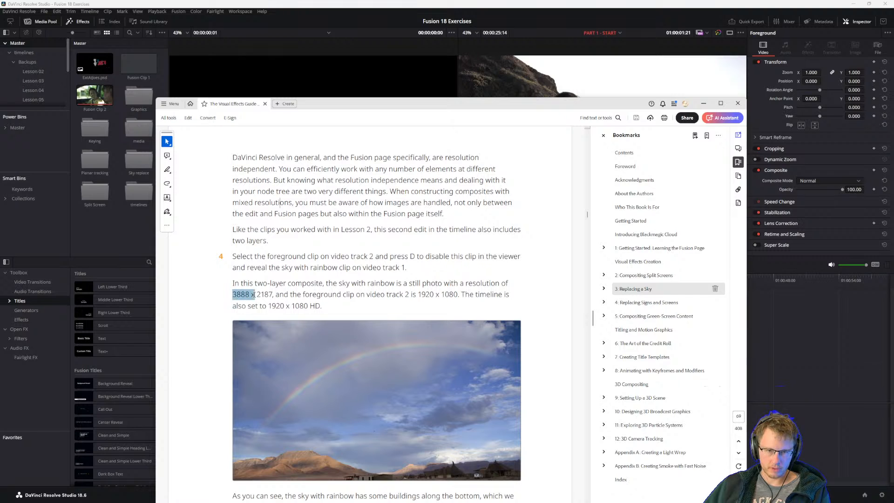
pyautogui.click(292, 294)
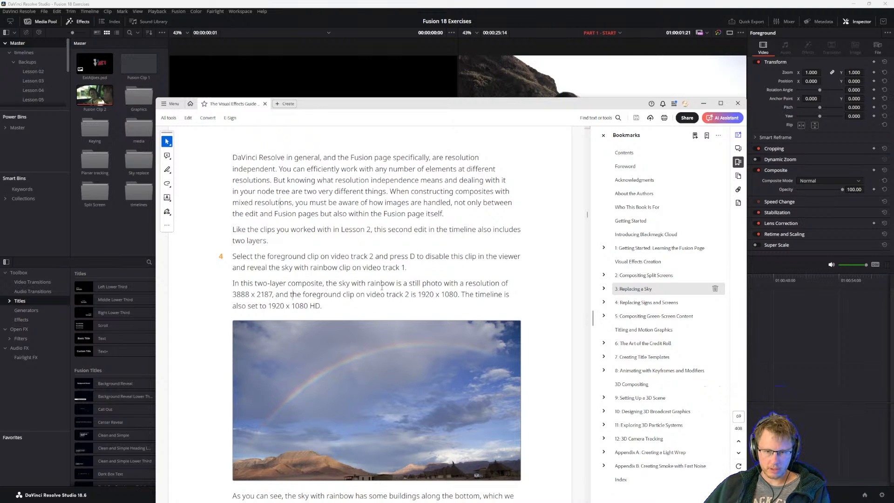
# Read the guide from step 4's clip and timeline resolutions through scaling the rainbow sky to step 8's Fusion clip instructions.
pyautogui.moveTo(444, 294); pyautogui.dragTo(458, 295)
pyautogui.click(479, 294)
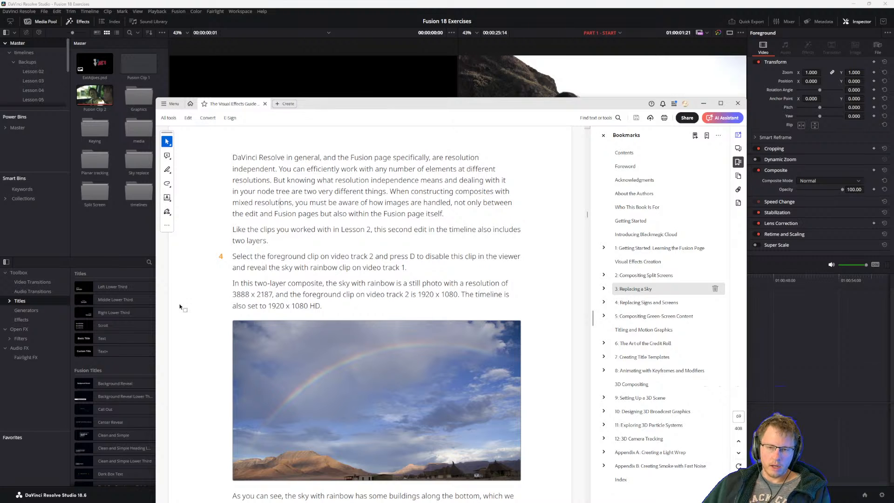
pyautogui.moveTo(291, 305); pyautogui.dragTo(322, 306)
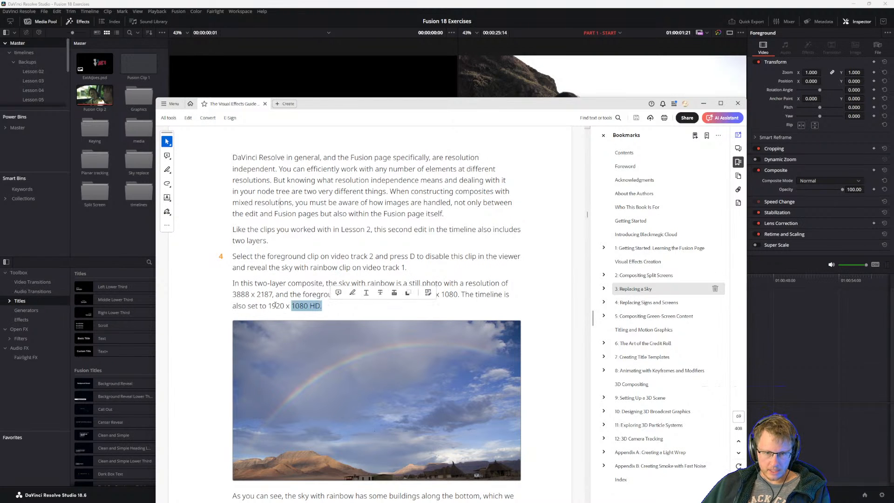
pyautogui.click(280, 306)
pyautogui.scroll(-3, 280, 317)
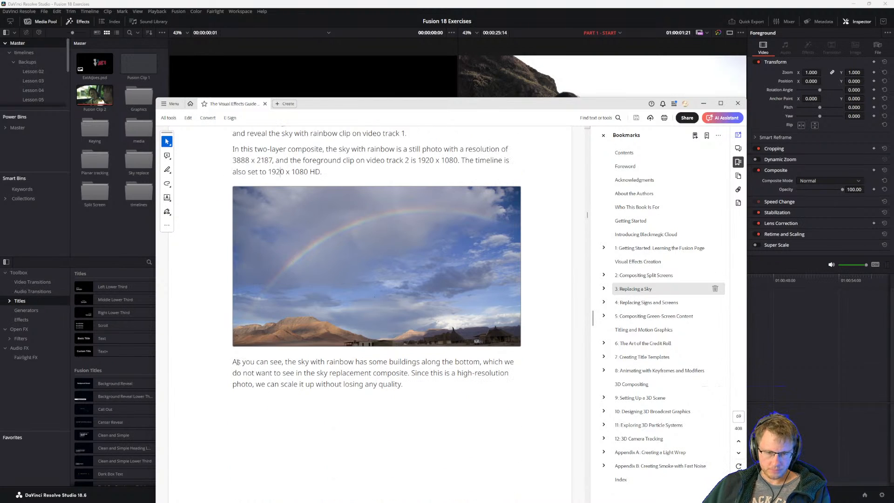
pyautogui.moveTo(237, 362); pyautogui.dragTo(294, 362)
pyautogui.click(290, 372)
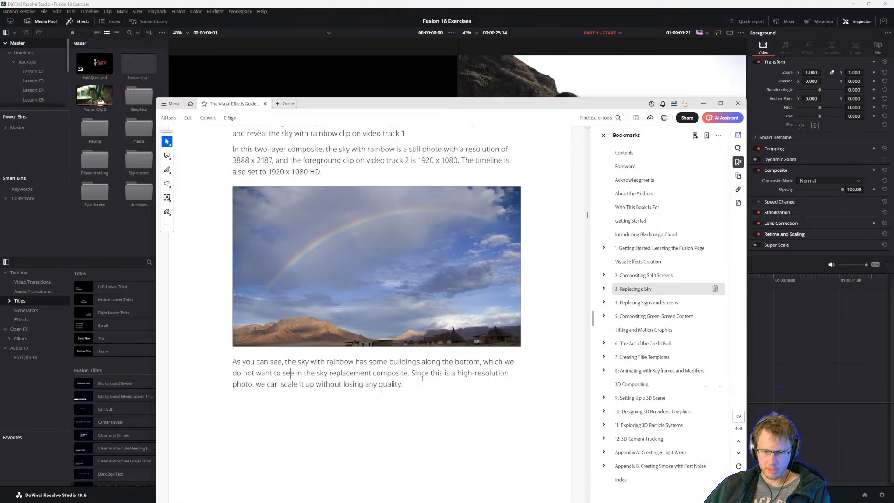
pyautogui.scroll(-10, 422, 379)
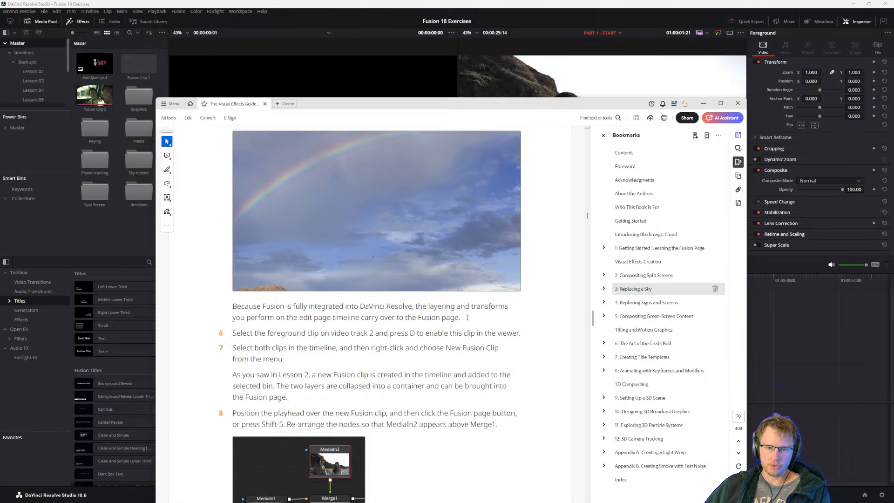
pyautogui.scroll(1, 436, 322)
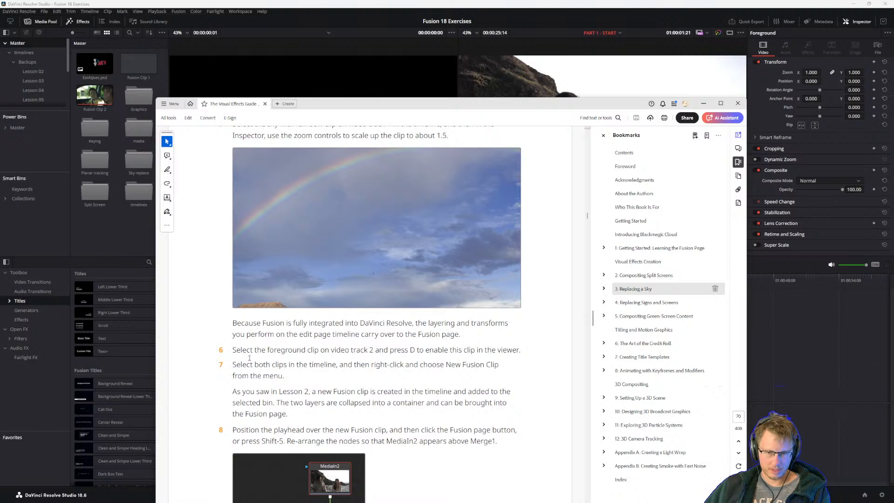
# Switch to DaVinci Resolve, set the SKY WITH RAINBOW clip's zoom to 1.200 and disable the Foreground clip on video track 2.
pyautogui.click(815, 376)
pyautogui.click(296, 383)
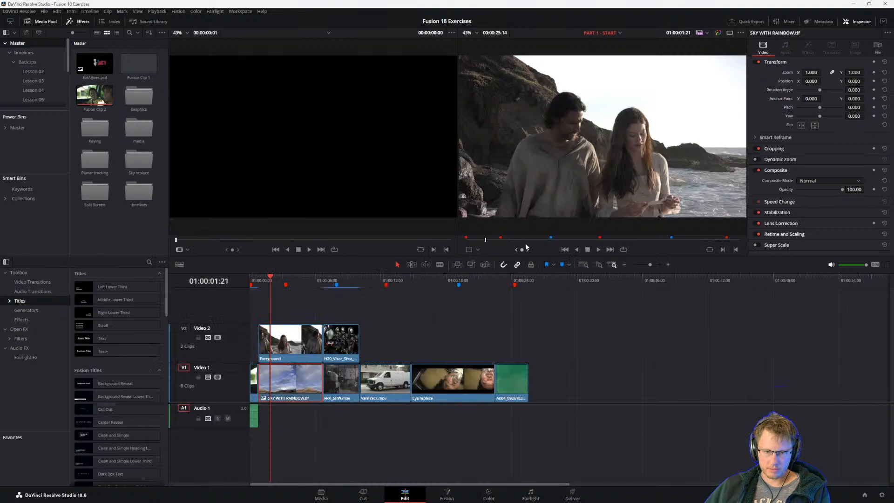
pyautogui.click(287, 345)
pyautogui.click(291, 380)
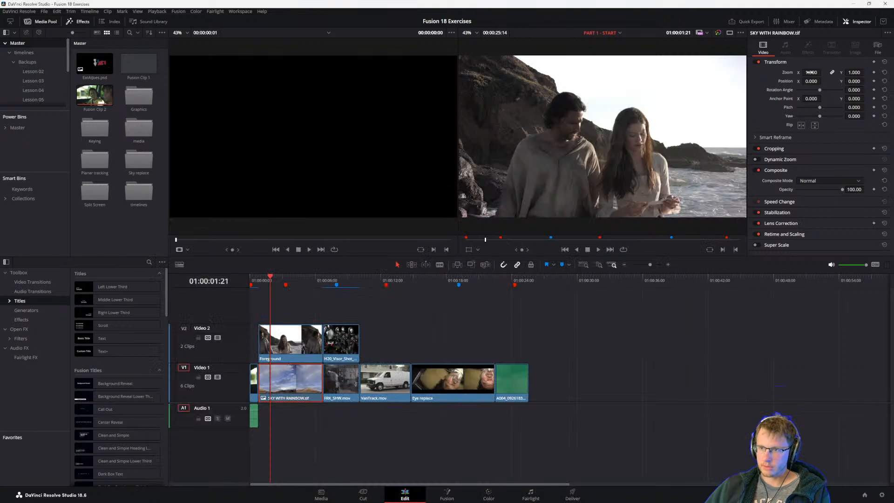
pyautogui.moveTo(810, 72); pyautogui.dragTo(813, 72)
pyautogui.click(272, 342)
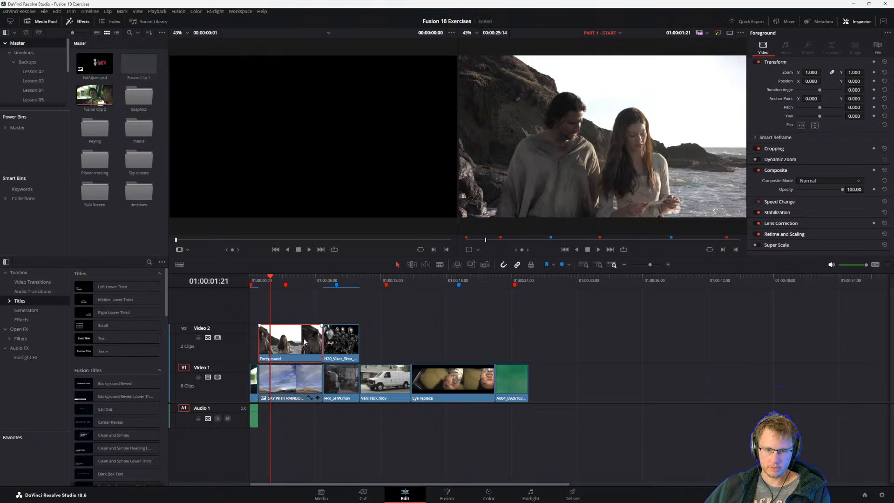
pyautogui.press('d')
pyautogui.click(292, 392)
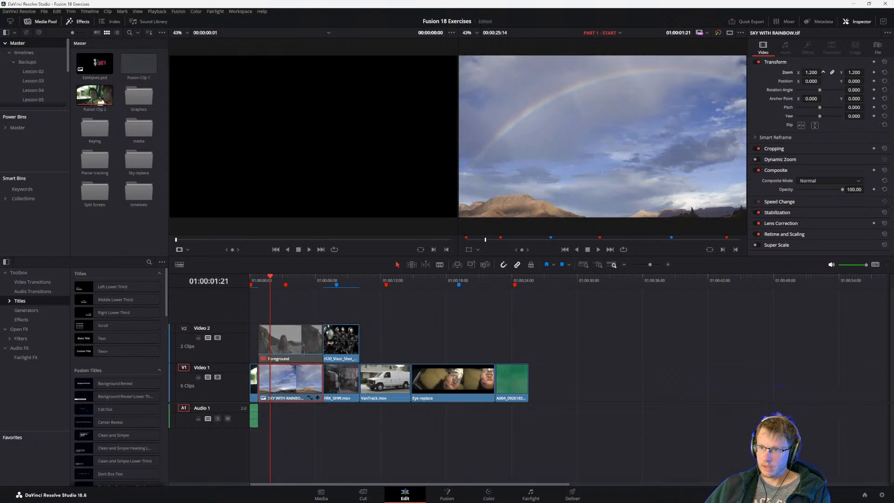
# Set the rainbow sky clip's zoom to 1.440 and position to X -32, Y -99, and flip it horizontally.
pyautogui.moveTo(811, 72)
pyautogui.mouseDown()
pyautogui.moveTo(822, 72)
pyautogui.moveTo(796, 82)
pyautogui.mouseUp()
pyautogui.moveTo(854, 81); pyautogui.dragTo(808, 82)
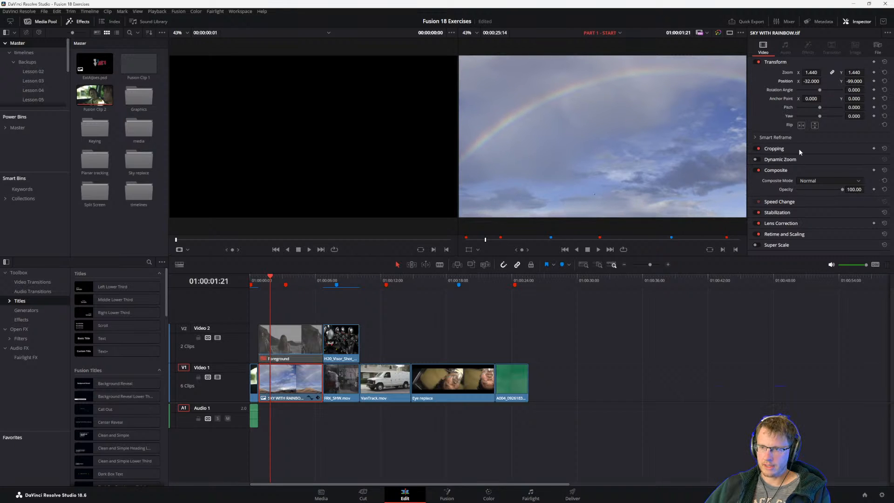
pyautogui.click(803, 127)
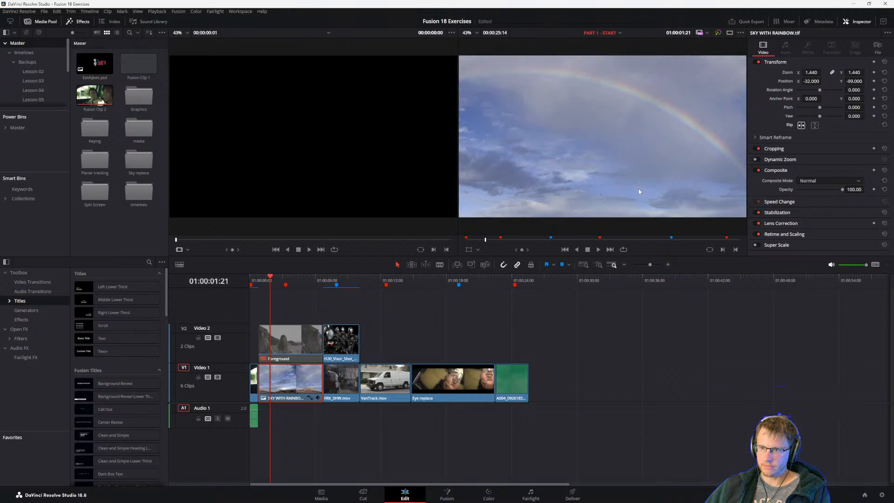
# Enable the Foreground clip on video track 2 again and return to the PDF guide in Acrobat to read steps 7 and 8.
pyautogui.click(293, 342)
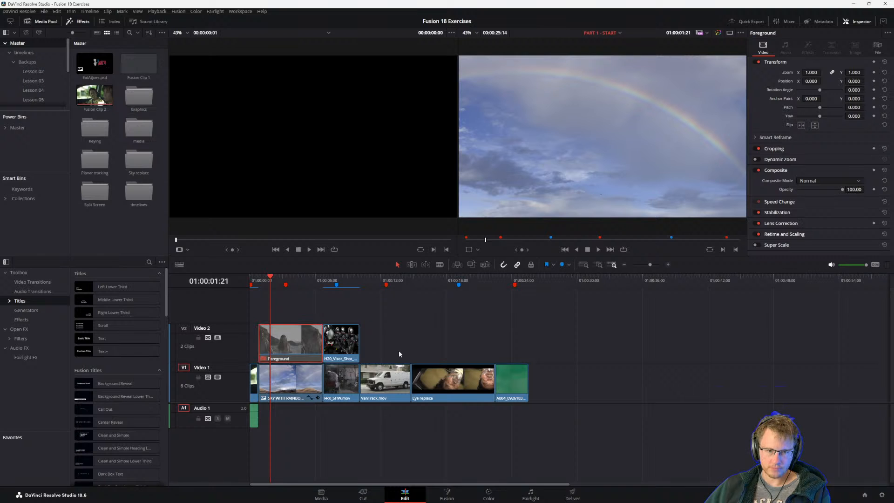
pyautogui.press('d')
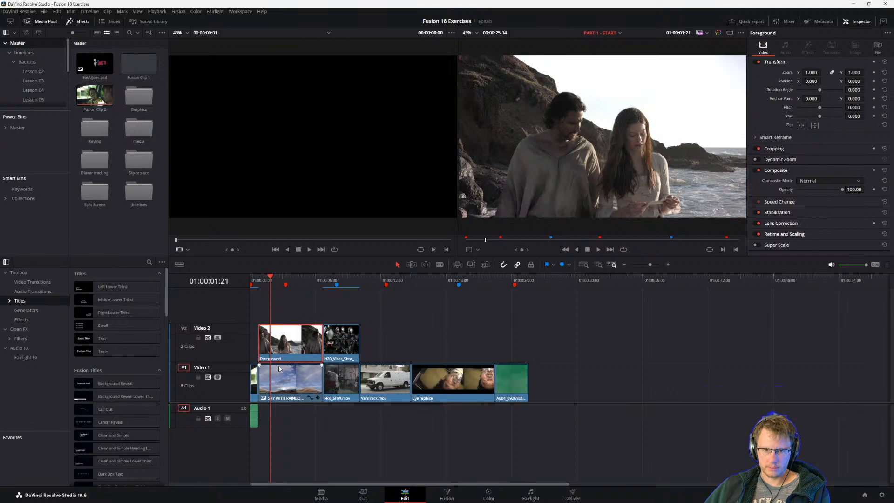
pyautogui.hotkey('alt', 'Tab')
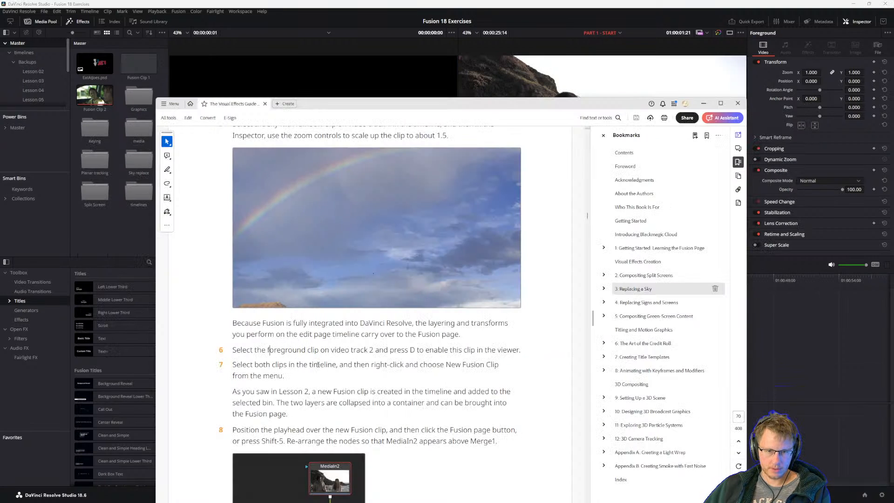
pyautogui.scroll(-2, 264, 365)
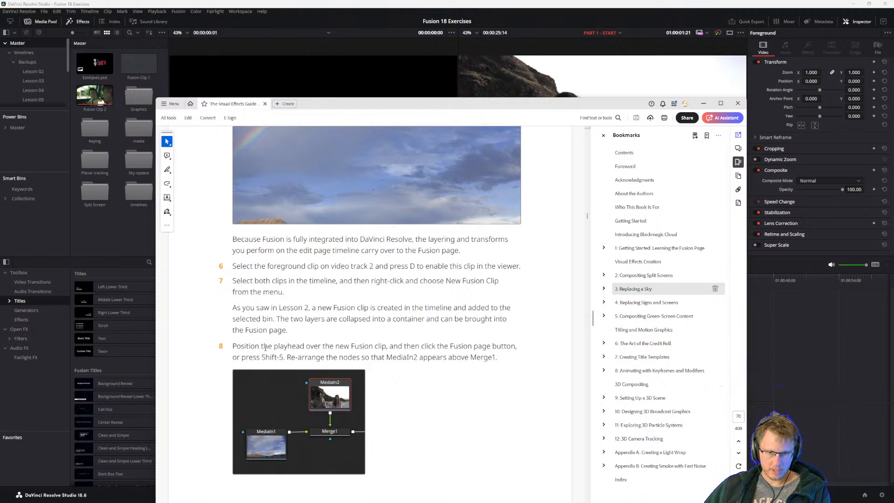
# Switch back to DaVinci Resolve and combine the Foreground and rainbow sky clips into a new Fusion clip.
pyautogui.hotkey('alt', 'Tab')
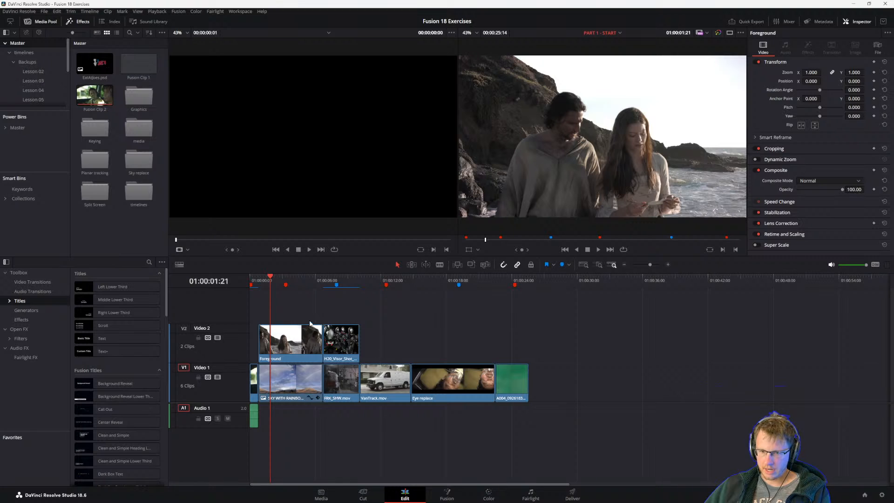
pyautogui.moveTo(310, 323); pyautogui.dragTo(292, 400)
pyautogui.rightClick(286, 343)
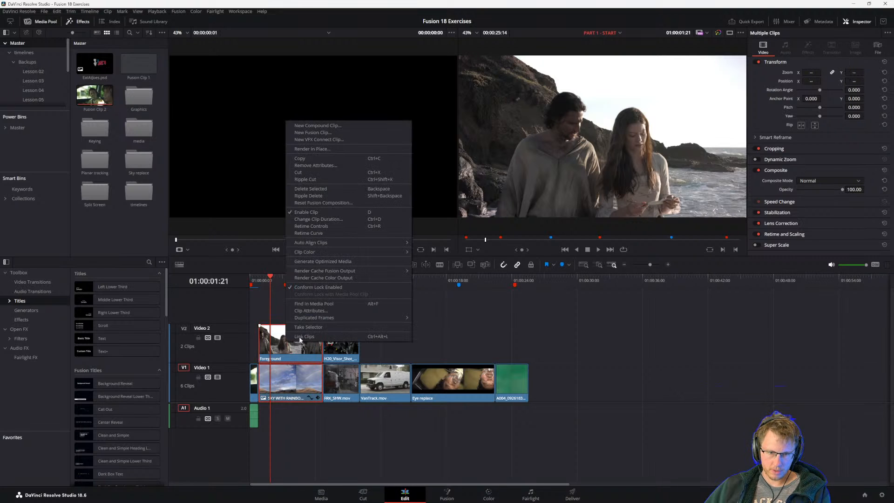
pyautogui.click(312, 133)
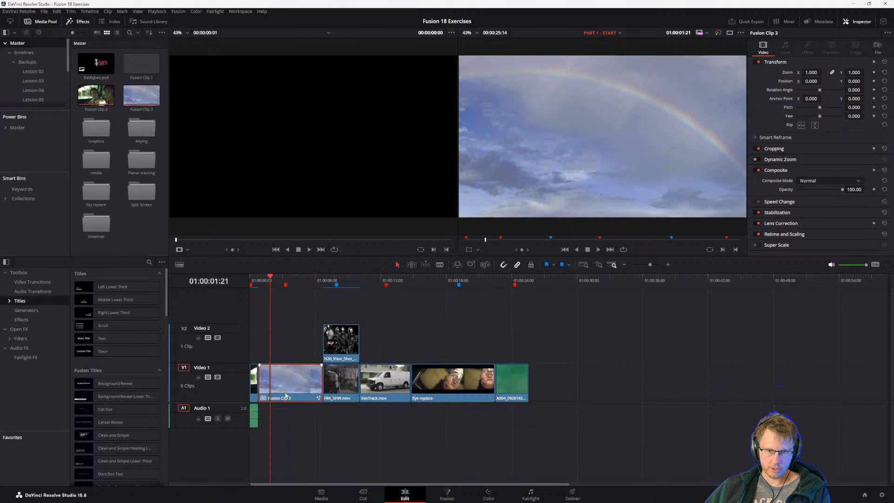
# Open the new Fusion clip on the Fusion page and rearrange the nodes so that MediaIn1 sits above Merge1.
pyautogui.click(447, 493)
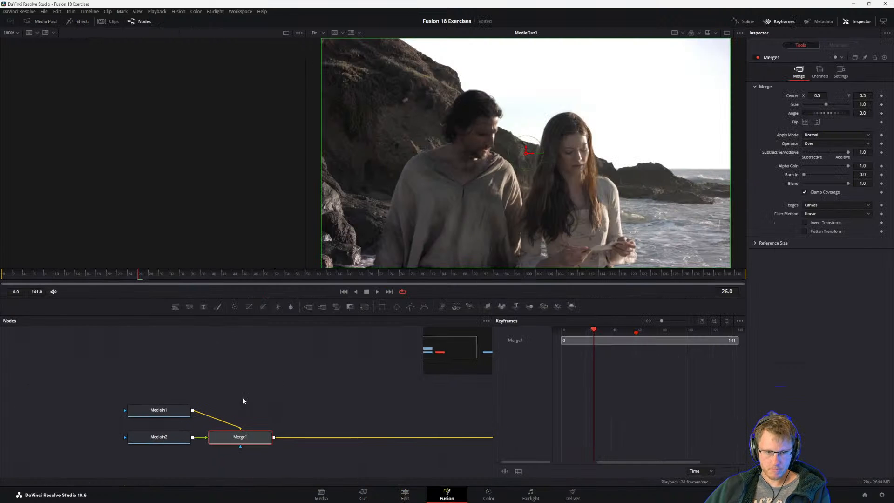
pyautogui.moveTo(160, 410); pyautogui.dragTo(243, 369)
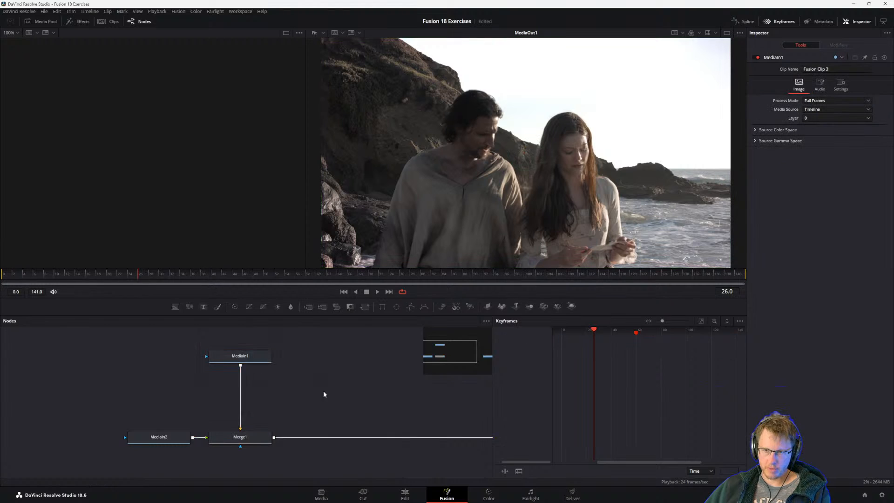
pyautogui.scroll(-1, 328, 393)
# Return to the PDF guide in Acrobat and read the dual viewer note and steps 9 and 10.
pyautogui.hotkey('alt', 'Tab')
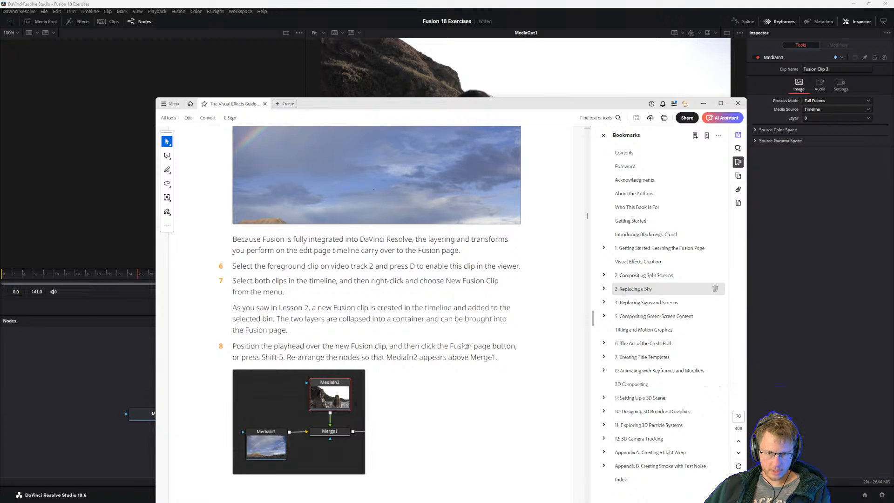
pyautogui.scroll(-5, 273, 356)
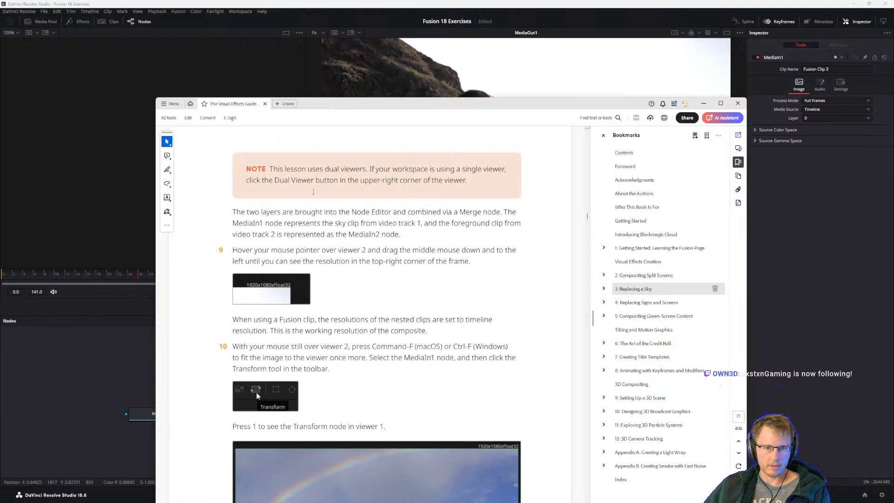
pyautogui.scroll(-1, 300, 254)
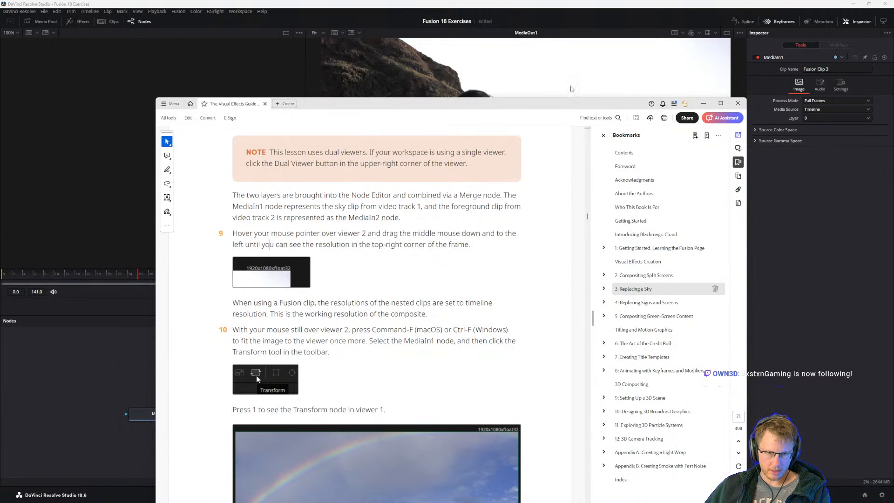
# Minimize the PDF guide and reframe viewer 2 to examine the resolution label at the image's upper corner.
pyautogui.click(703, 103)
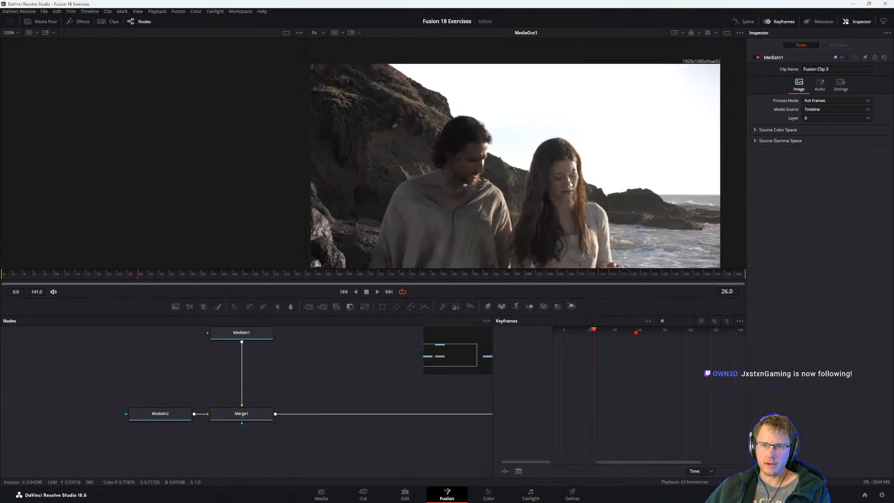
pyautogui.scroll(2, 694, 109)
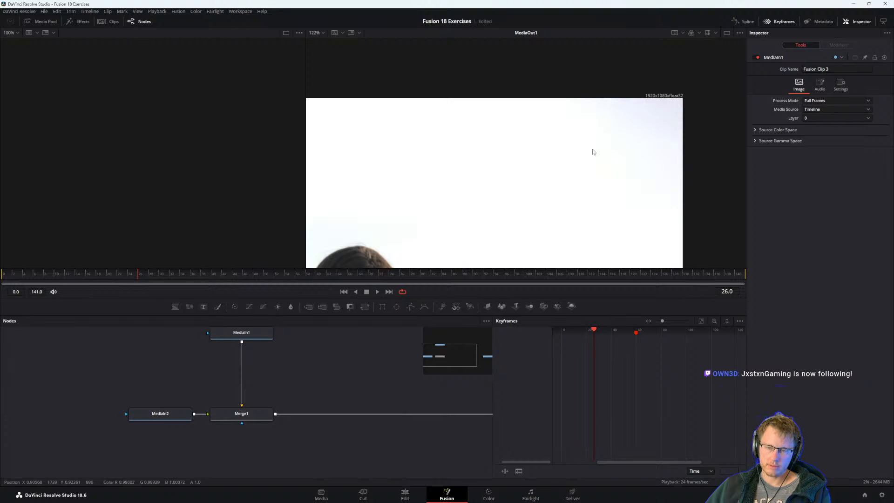
pyautogui.scroll(-3, 592, 150)
# Bring the PDF guide back, move its window up and reread step 10 on adding a Transform node after MediaIn1.
pyautogui.hotkey('alt', 'Tab')
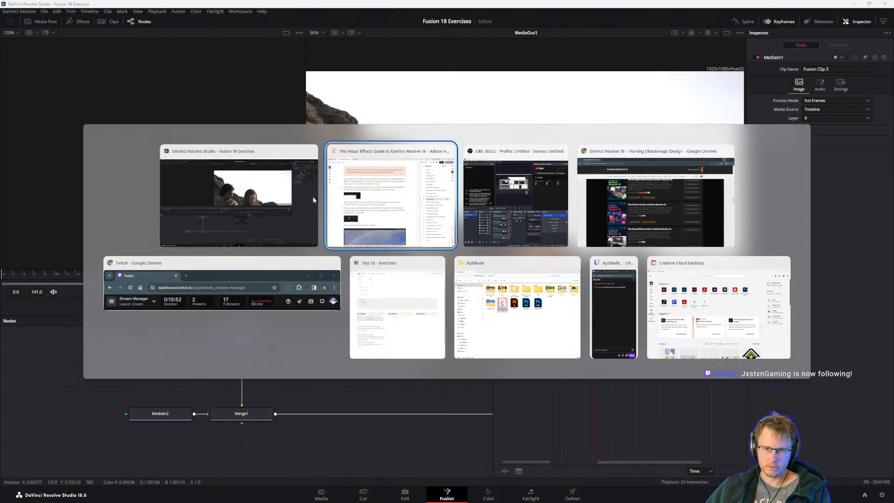
pyautogui.moveTo(359, 102); pyautogui.dragTo(360, 83)
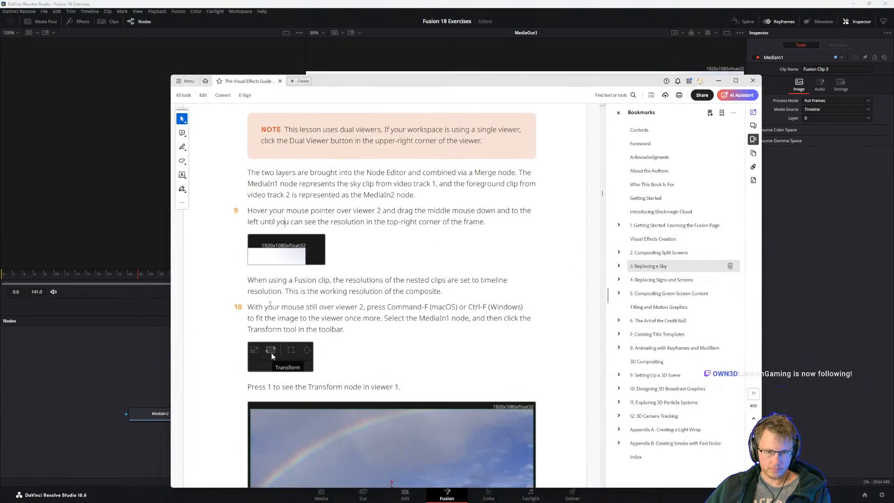
pyautogui.scroll(-1, 285, 188)
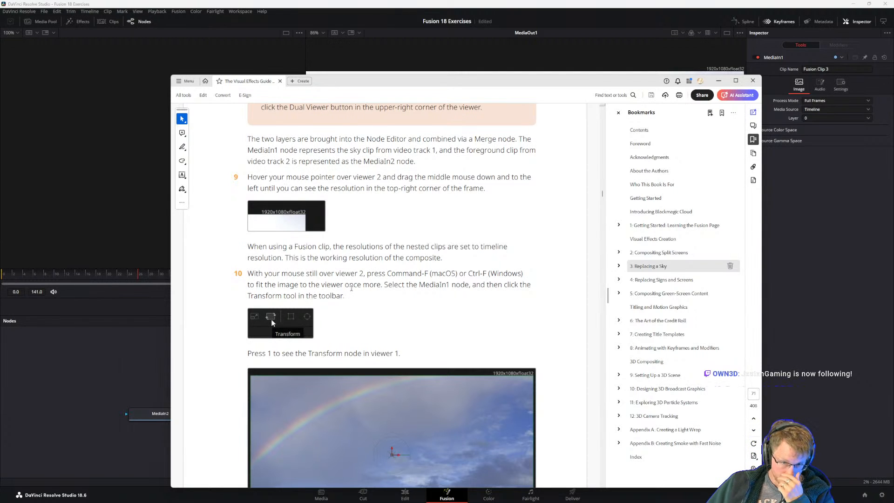
pyautogui.scroll(-3, 435, 275)
pyautogui.scroll(-1, 435, 275)
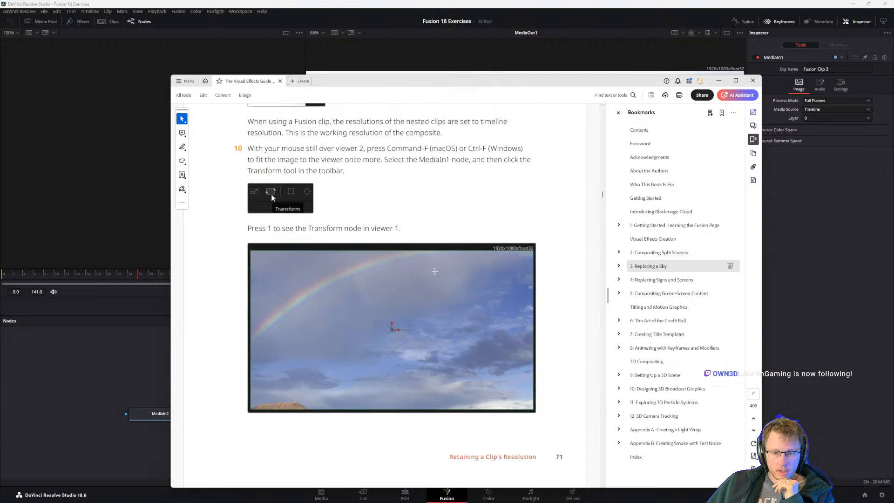
pyautogui.scroll(2, 348, 269)
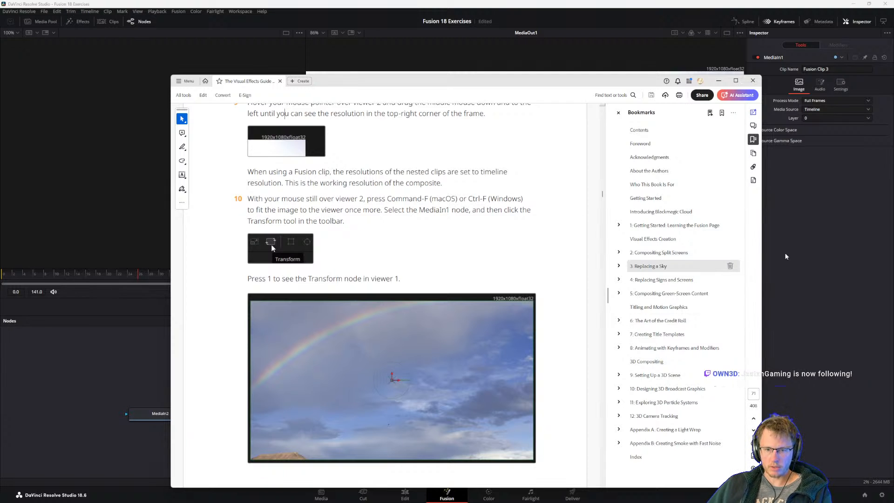
# Switch to DaVinci Resolve, show the MediaIn1 node in viewer 1, check MediaIn2 and leave MediaIn1 selected.
pyautogui.click(818, 285)
pyautogui.moveTo(310, 376); pyautogui.dragTo(281, 395)
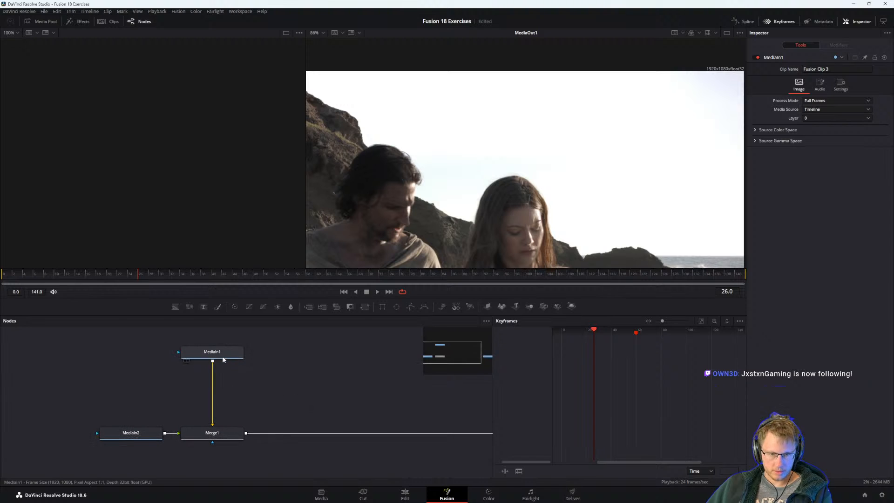
pyautogui.click(223, 356)
pyautogui.press('1')
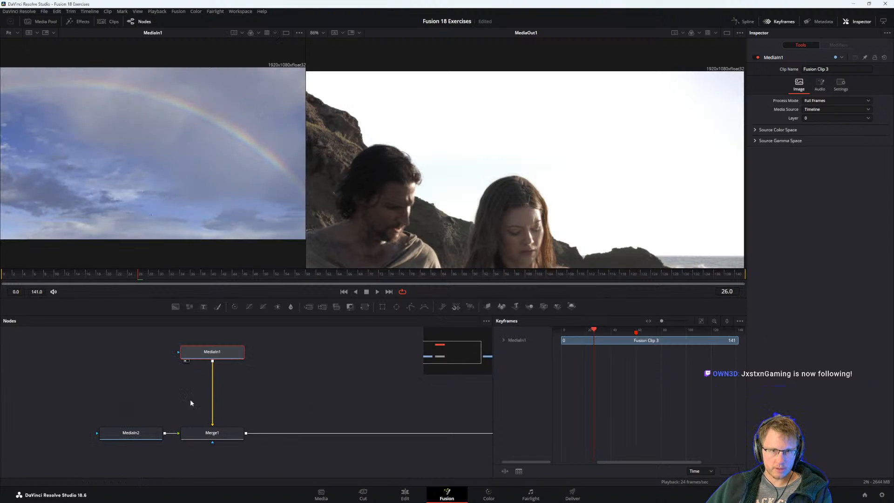
pyautogui.click(138, 433)
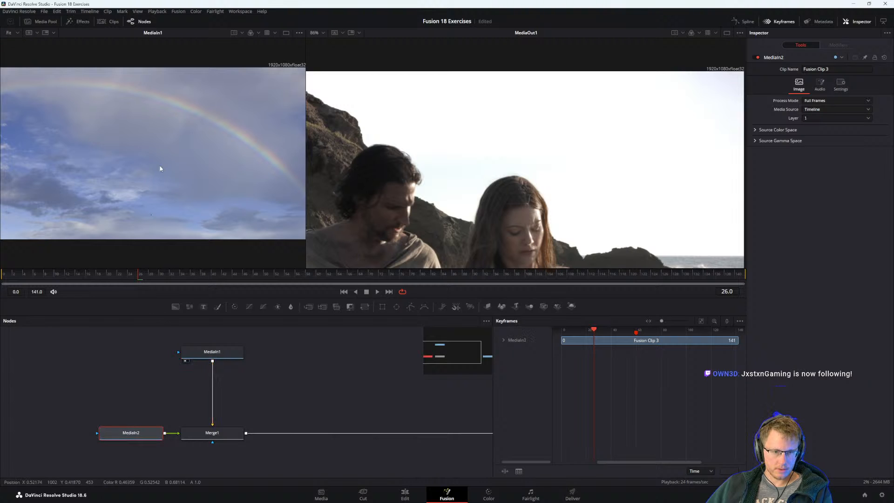
pyautogui.click(212, 353)
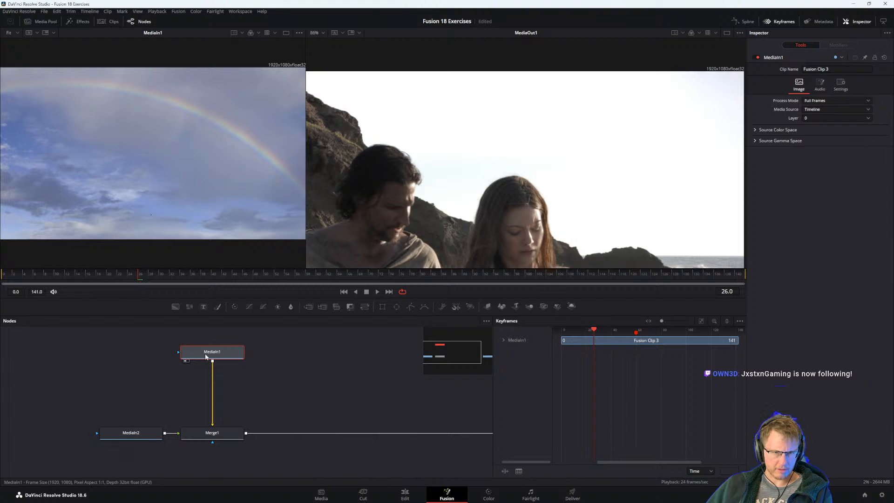
# Move the MediaIn2 node farther from Merge1 and show the Merge1 node in viewer 2.
pyautogui.click(135, 437)
pyautogui.moveTo(141, 435); pyautogui.dragTo(99, 435)
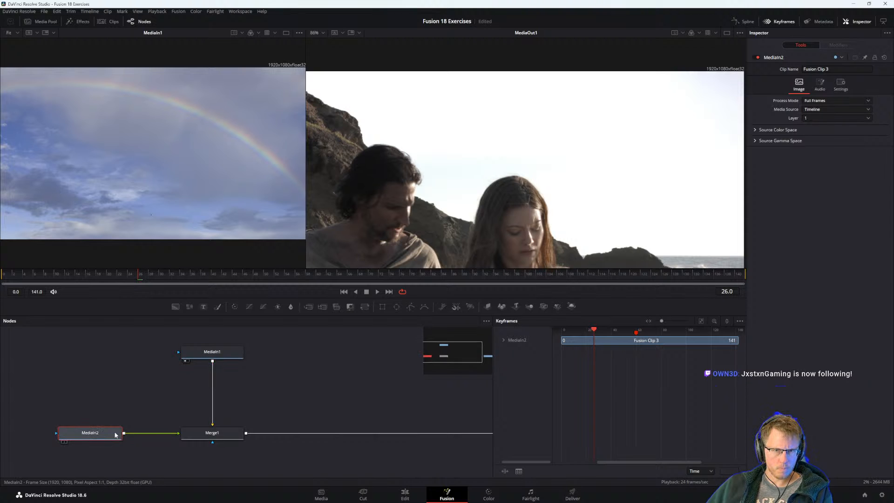
pyautogui.click(191, 433)
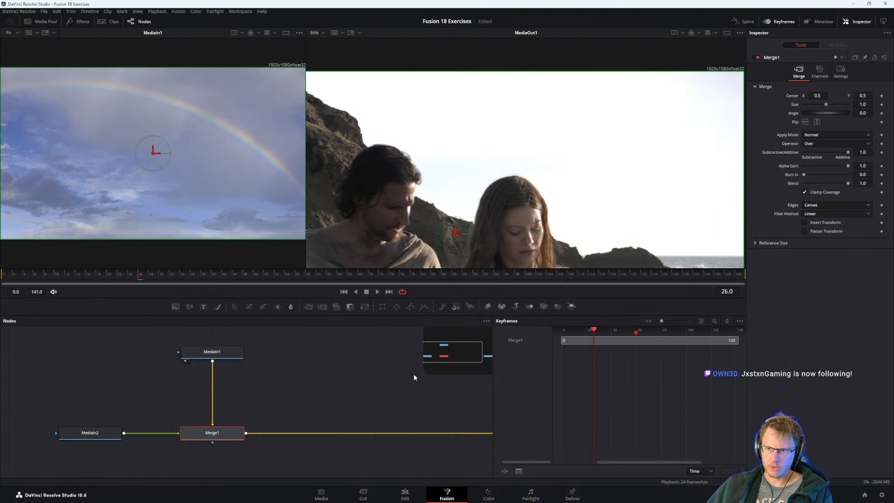
pyautogui.press('2')
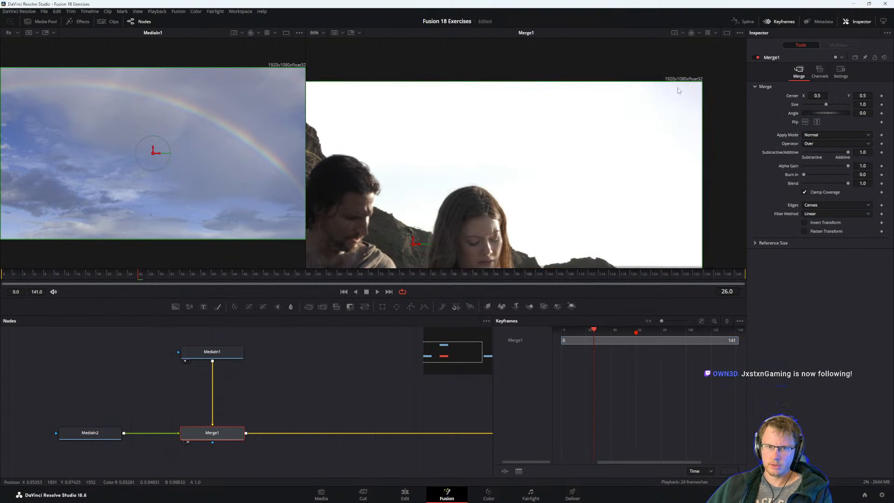
# Examine the resolution label on the Merge1 output in viewer 2 and the sky image's frame in viewer 1.
pyautogui.scroll(1, 676, 86)
pyautogui.moveTo(674, 98); pyautogui.dragTo(578, 161)
pyautogui.scroll(-1, 578, 162)
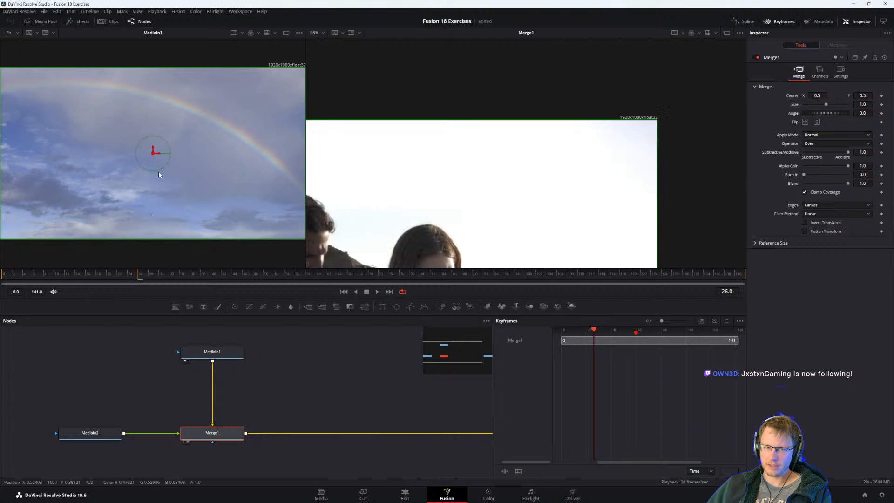
pyautogui.moveTo(159, 173); pyautogui.dragTo(205, 197)
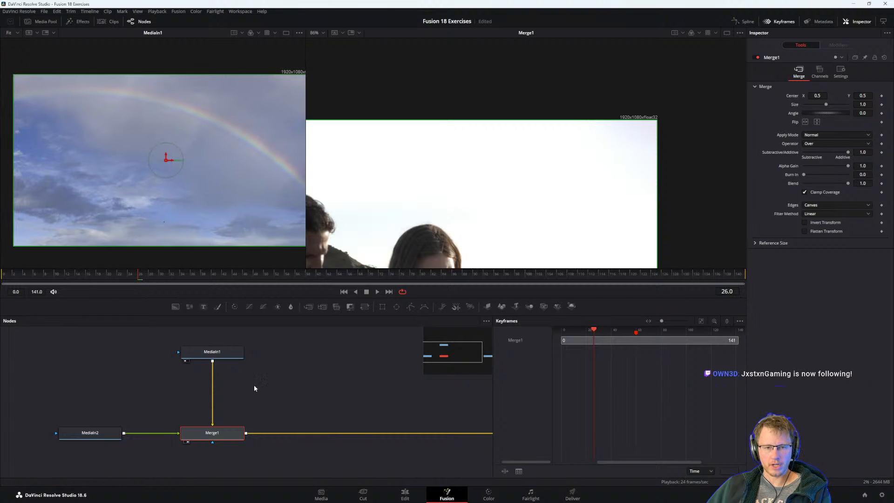
# Add a Transform node between MediaIn1 and Merge1, keeping its default Center values.
pyautogui.moveTo(272, 386); pyautogui.dragTo(258, 387)
pyautogui.click(198, 353)
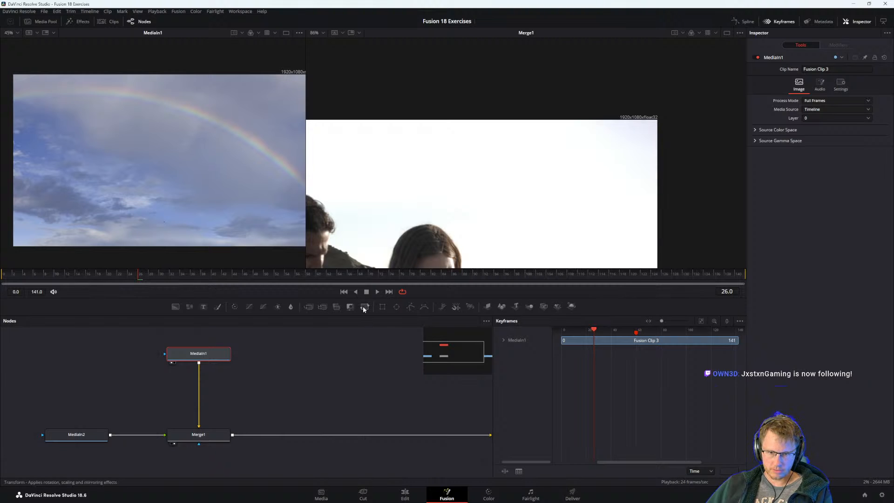
pyautogui.click(364, 306)
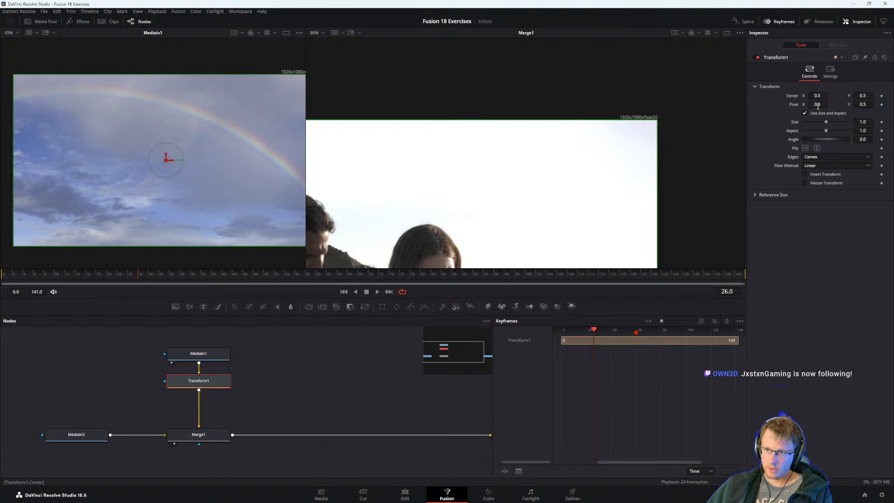
pyautogui.moveTo(817, 96)
pyautogui.mouseDown()
pyautogui.moveTo(824, 97)
pyautogui.moveTo(797, 96)
pyautogui.moveTo(819, 96)
pyautogui.mouseUp()
pyautogui.hotkey('ctrl', 'z')
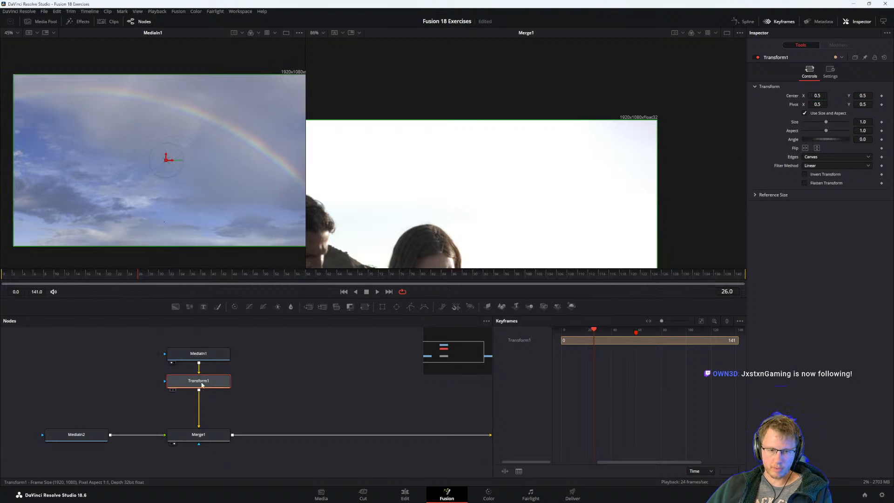
# Show the Transform1 node in viewer 1 and the MediaOut1 node in viewer 2.
pyautogui.click(198, 434)
pyautogui.click(204, 382)
pyautogui.press('2')
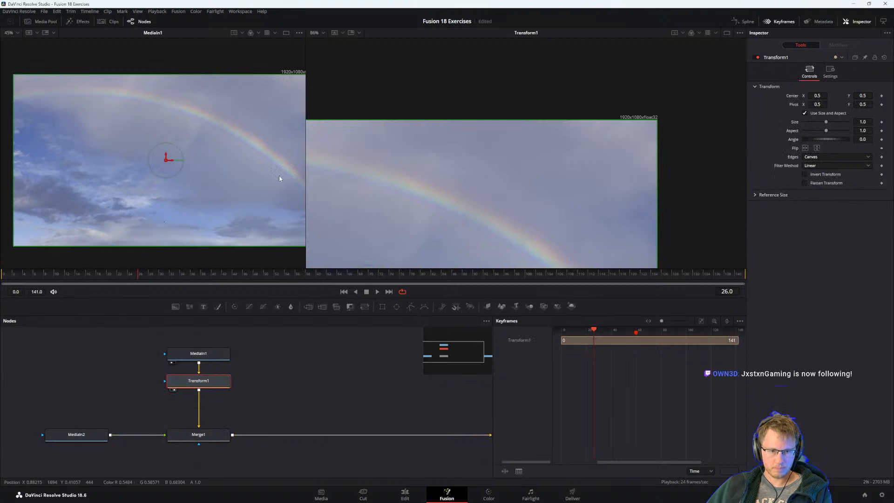
pyautogui.press('1')
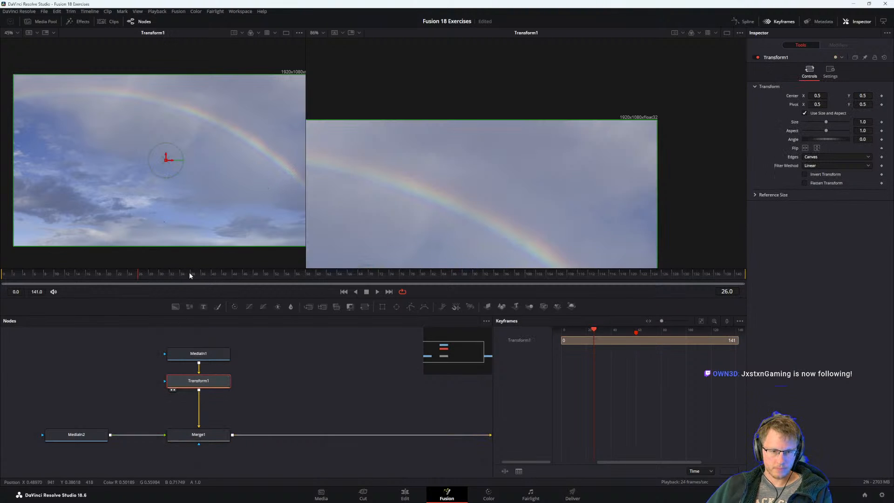
pyautogui.moveTo(448, 443); pyautogui.dragTo(381, 441)
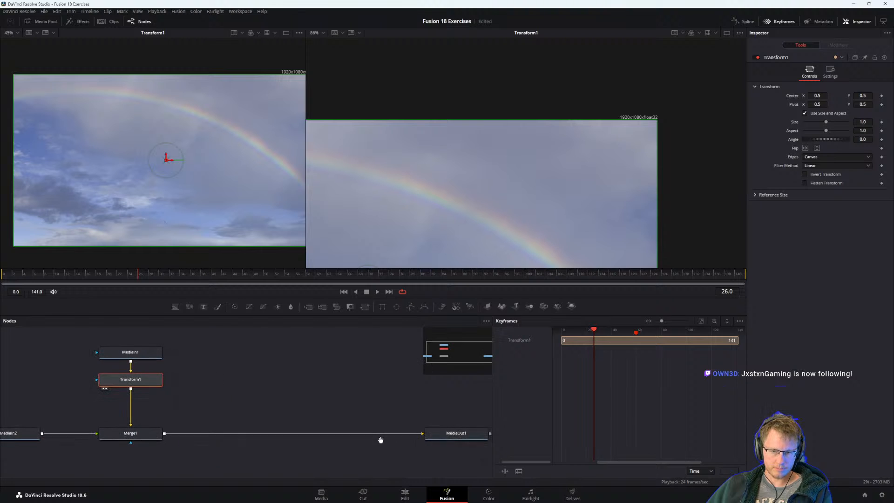
pyautogui.click(457, 433)
pyautogui.press('2')
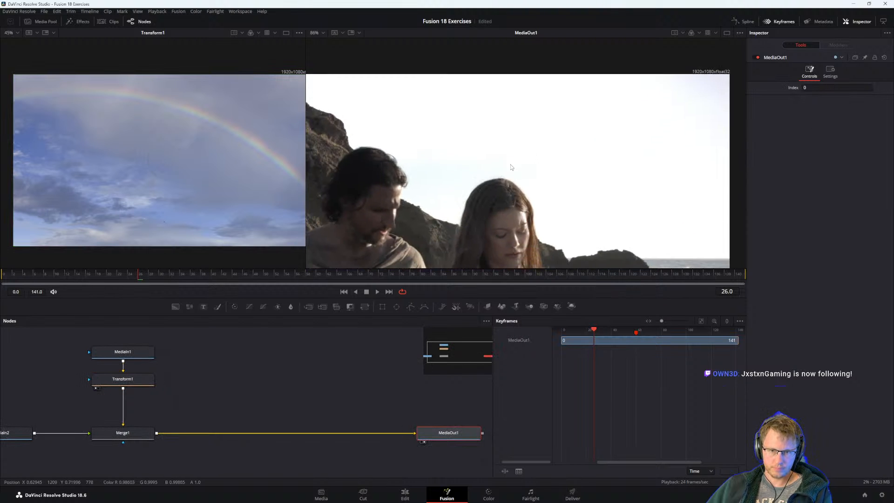
# Try shifting the Transform1 node's Center X to about 0.474, and undo the change.
pyautogui.click(121, 380)
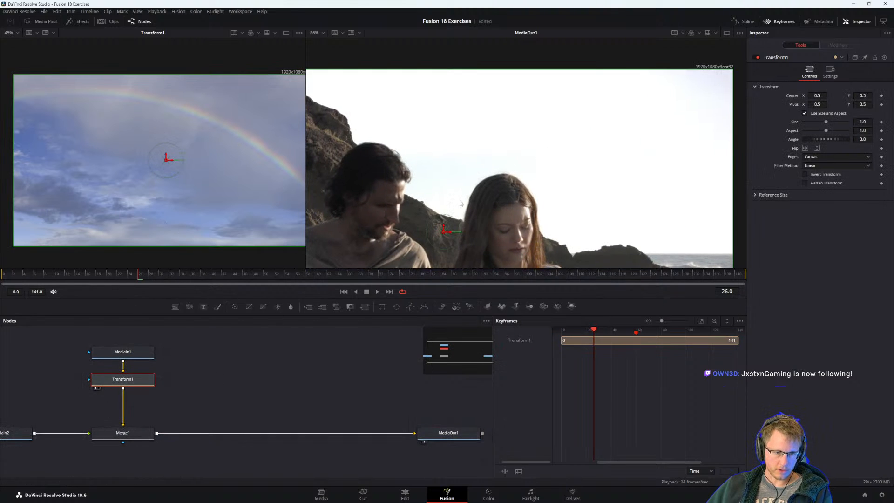
pyautogui.moveTo(817, 96); pyautogui.dragTo(814, 95)
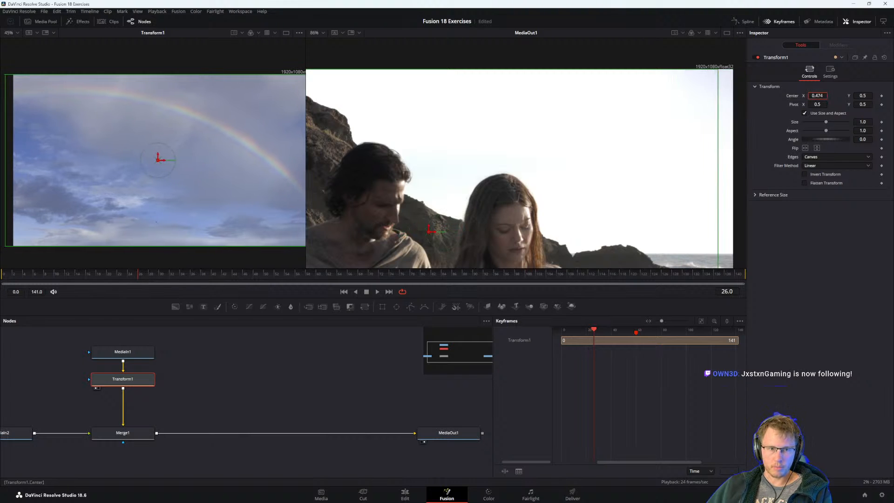
pyautogui.hotkey('ctrl', 'z')
# Switch to the PDF guide in Acrobat and read steps 10 and 11 and the paragraph on Fusion clip resolution.
pyautogui.hotkey('alt', 'Tab')
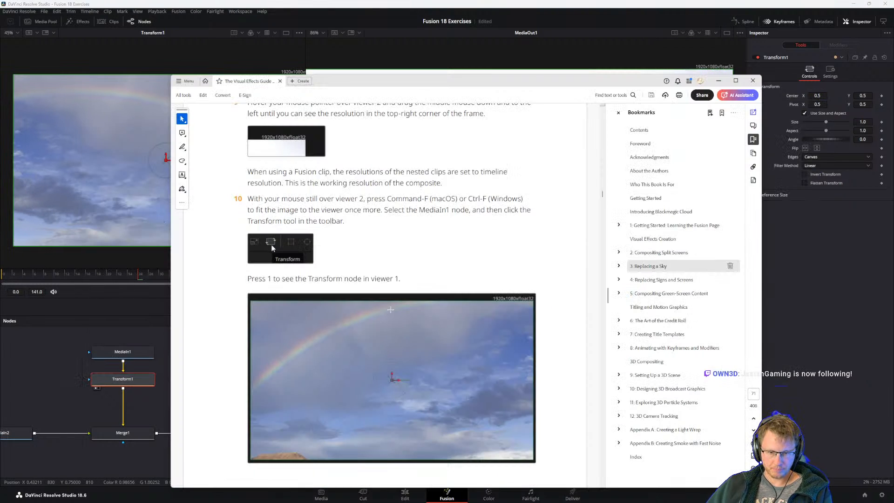
pyautogui.scroll(-5, 343, 329)
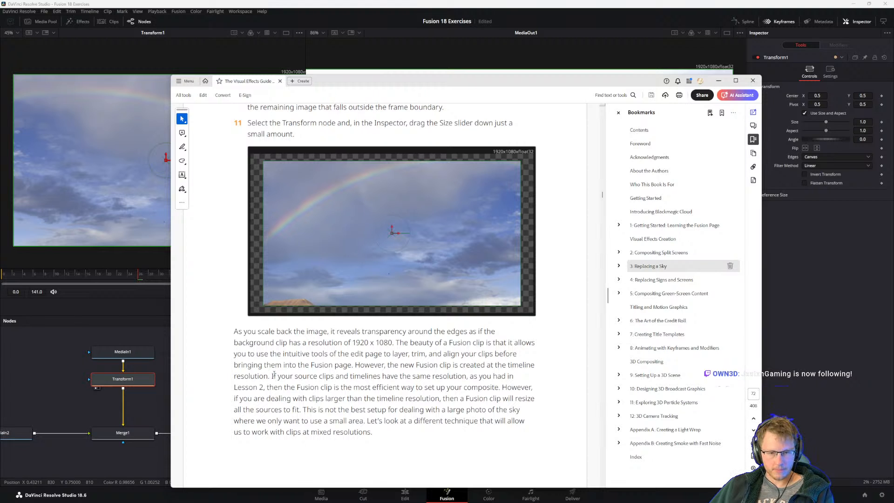
pyautogui.moveTo(272, 376); pyautogui.dragTo(292, 376)
pyautogui.click(352, 377)
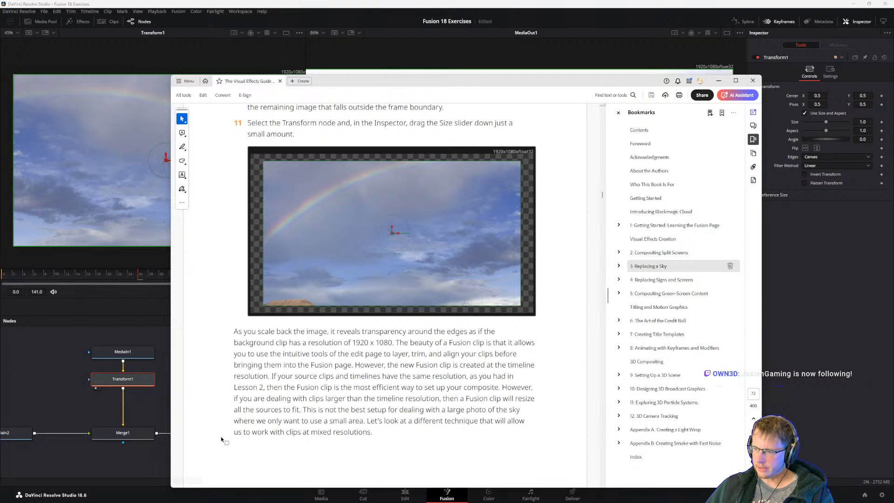
pyautogui.scroll(-2, 345, 349)
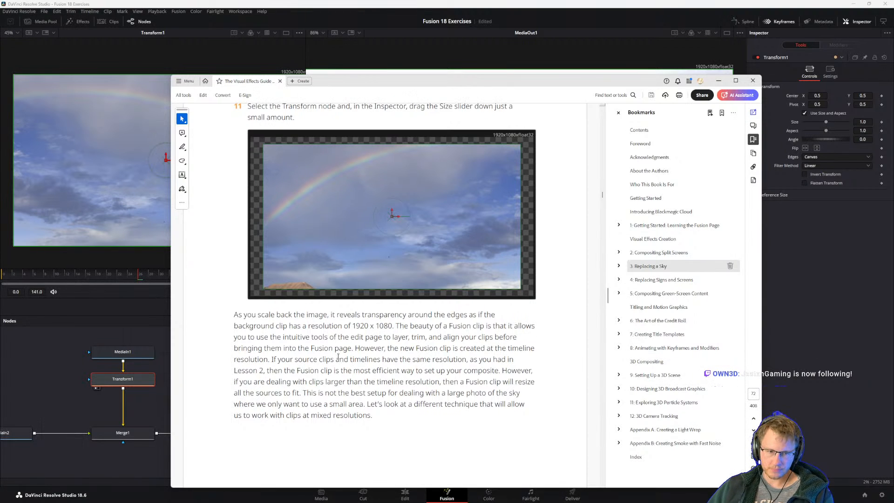
pyautogui.scroll(-3, 381, 371)
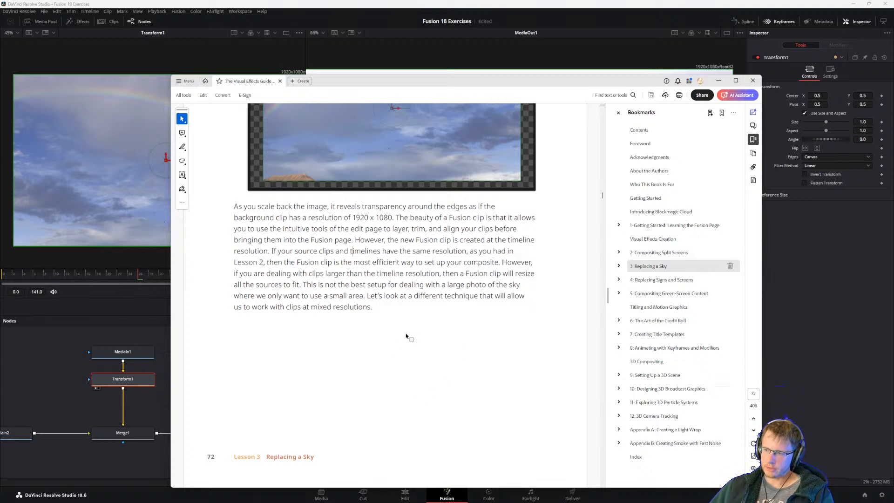
# Return to DaVinci Resolve, try inserting another Transform tool after MediaIn1 through the tool search, and undo it.
pyautogui.click(35, 384)
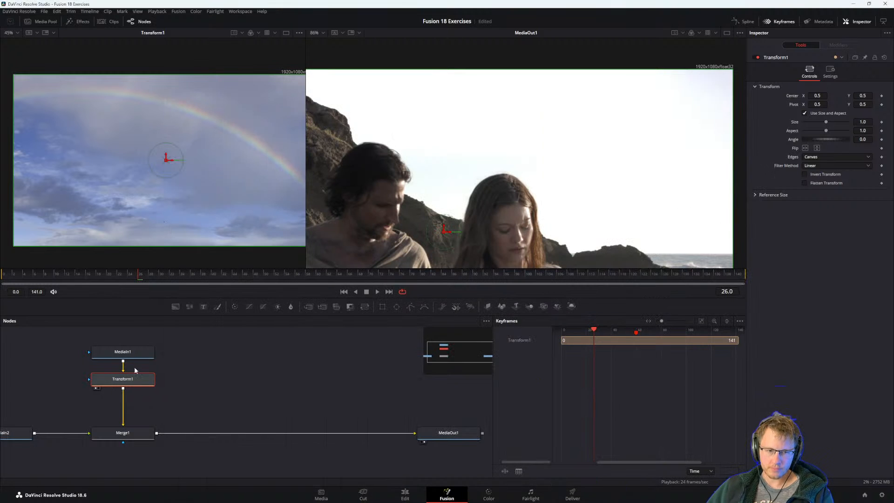
pyautogui.click(124, 352)
pyautogui.hotkey('shift', 'space')
pyautogui.write('tra')
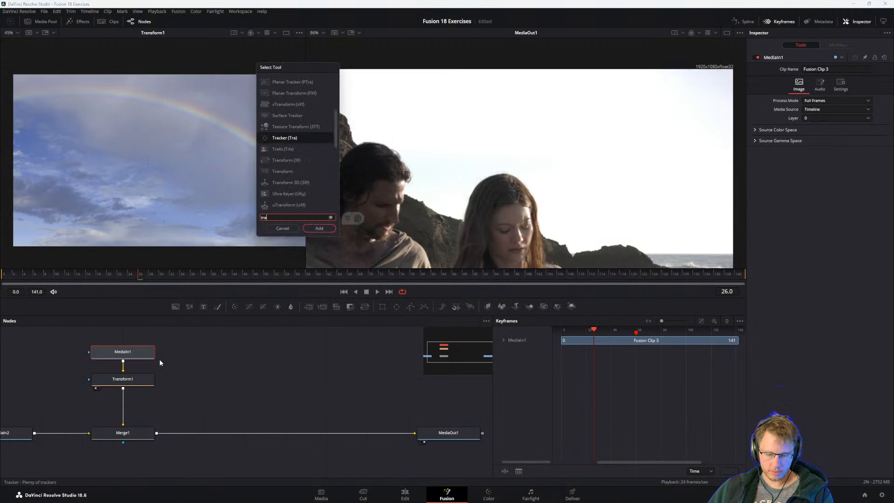
pyautogui.write('nsform')
pyautogui.press('Down')
pyautogui.press('Return')
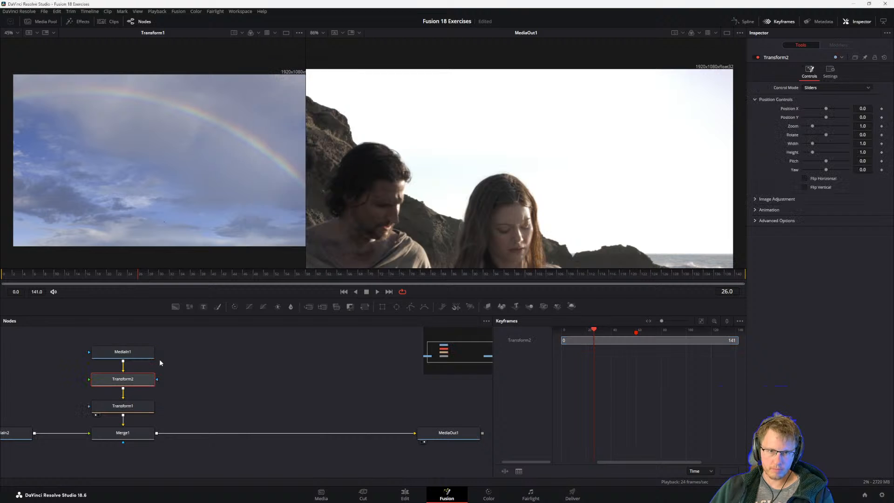
pyautogui.hotkey('ctrl', 'z')
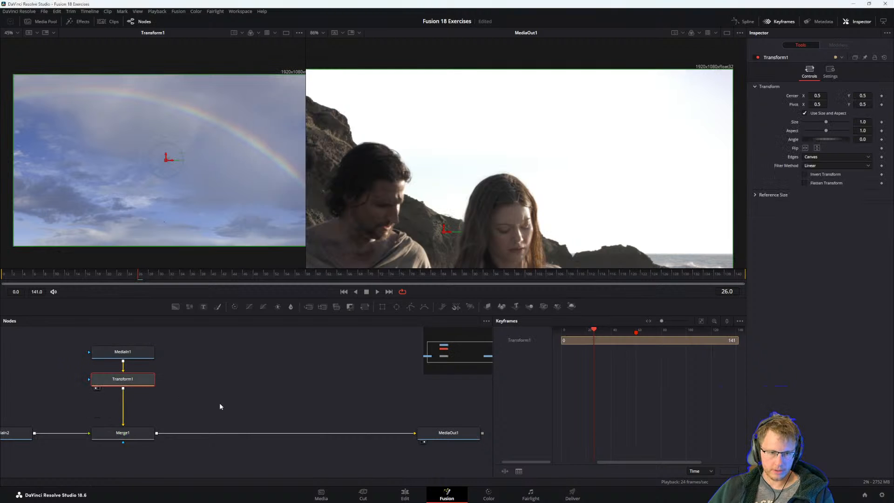
pyautogui.hotkey('alt', 'Tab')
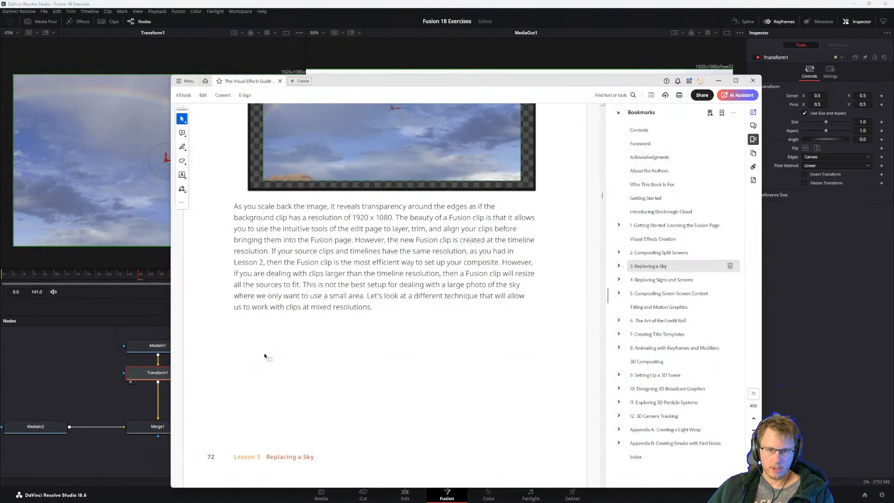
pyautogui.click(109, 370)
pyautogui.moveTo(103, 358); pyautogui.dragTo(119, 390)
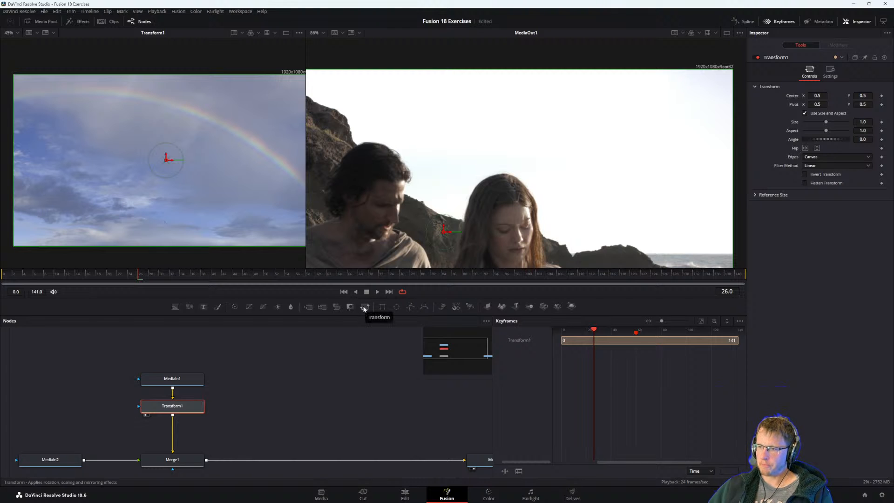
pyautogui.hotkey('alt', 'Tab')
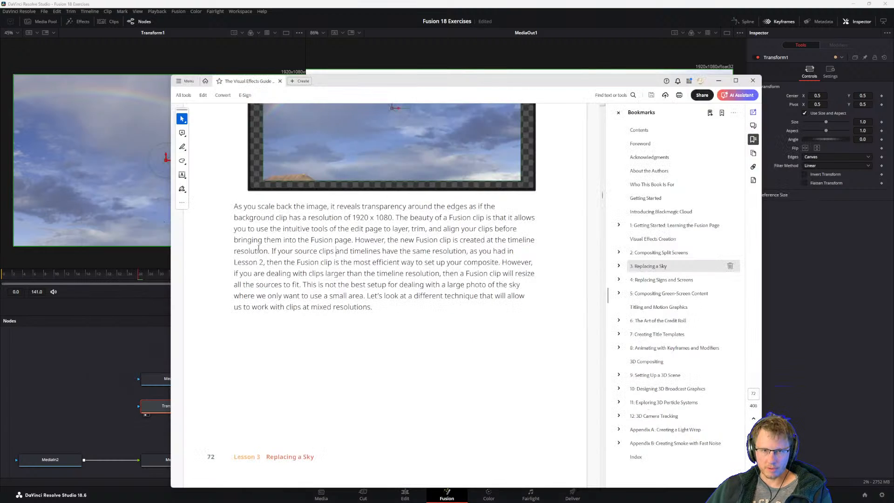
pyautogui.hotkey('alt', 'Tab')
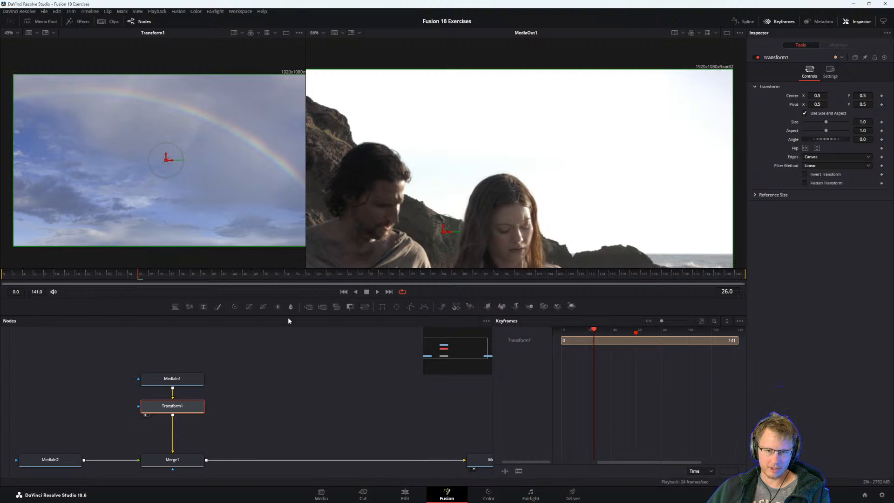
pyautogui.moveTo(277, 399); pyautogui.dragTo(293, 405)
pyautogui.moveTo(347, 412); pyautogui.dragTo(351, 409)
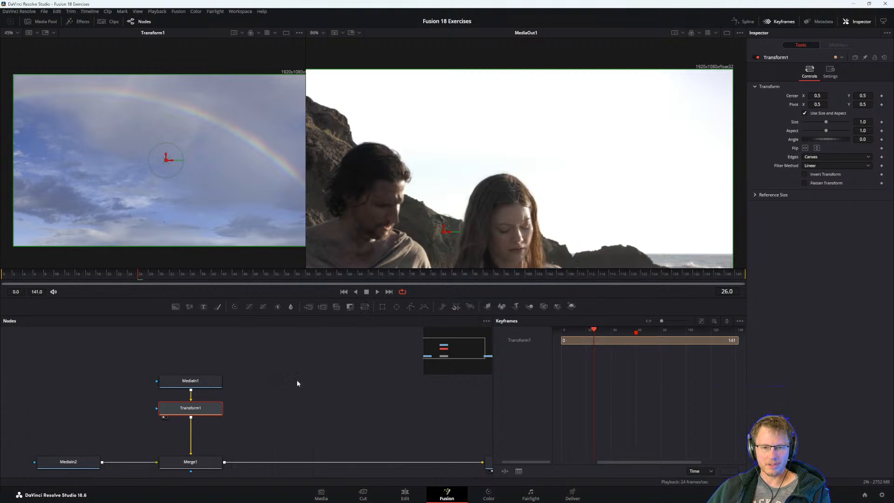
pyautogui.moveTo(297, 380); pyautogui.dragTo(314, 351)
pyautogui.moveTo(319, 425); pyautogui.dragTo(343, 405)
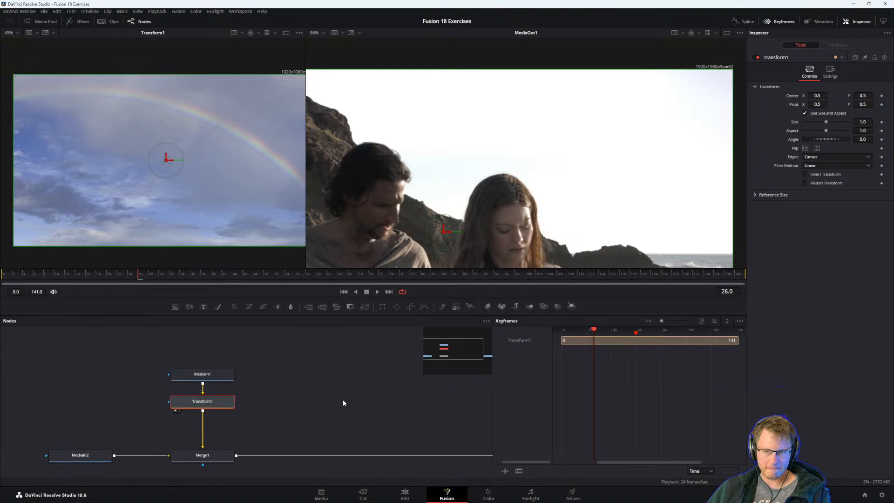
# Bring the PDF guide back and reread the closing paragraph on Fusion clips and sources larger than the timeline resolution.
pyautogui.hotkey('alt', 'Tab')
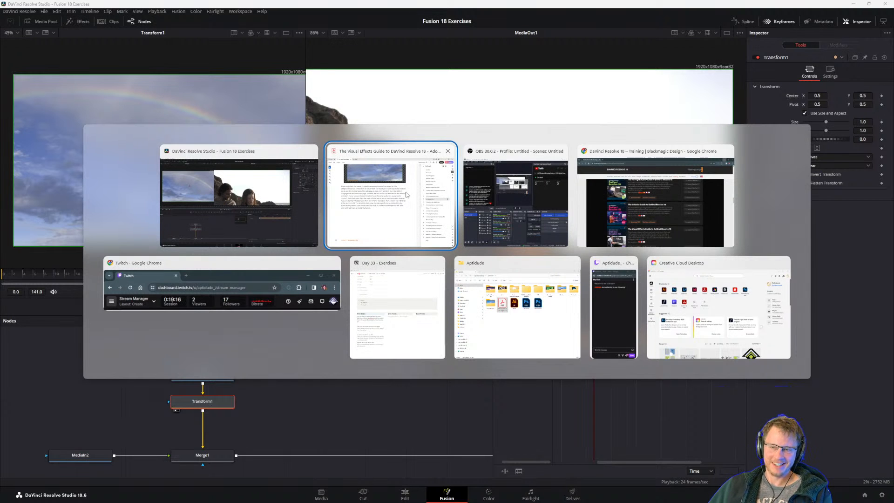
pyautogui.click(380, 220)
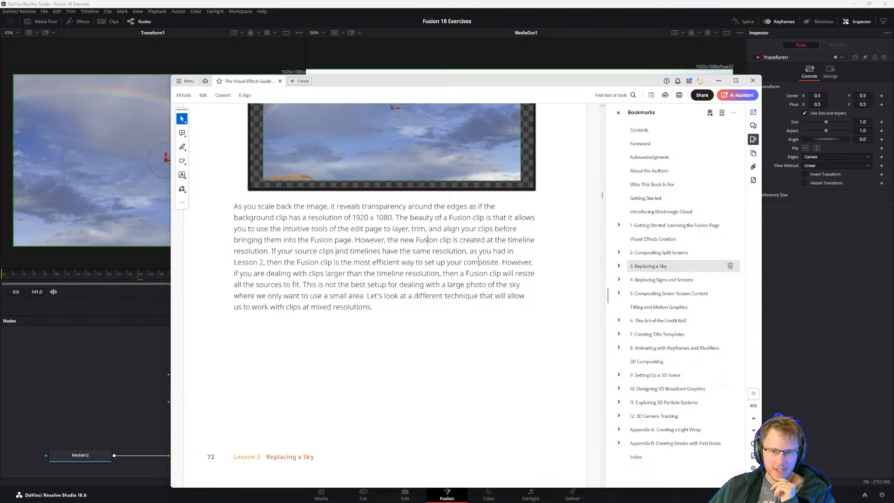
pyautogui.moveTo(239, 274); pyautogui.dragTo(421, 296)
pyautogui.click(361, 286)
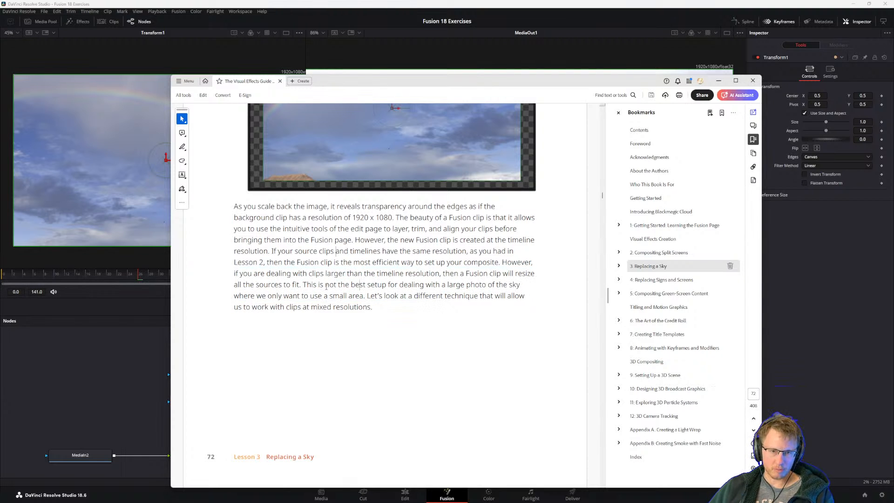
pyautogui.moveTo(324, 305); pyautogui.dragTo(389, 304)
pyautogui.click(332, 282)
# Read the section Controlling a Composition's Resolution, covering undoing the Fusion clip and disabling the foreground clip on video track 2.
pyautogui.scroll(-3, 329, 283)
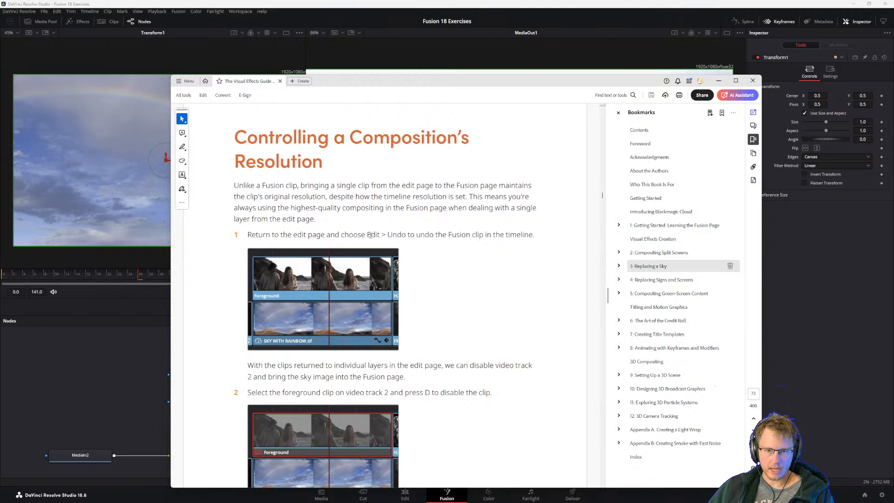
pyautogui.moveTo(471, 235); pyautogui.dragTo(534, 236)
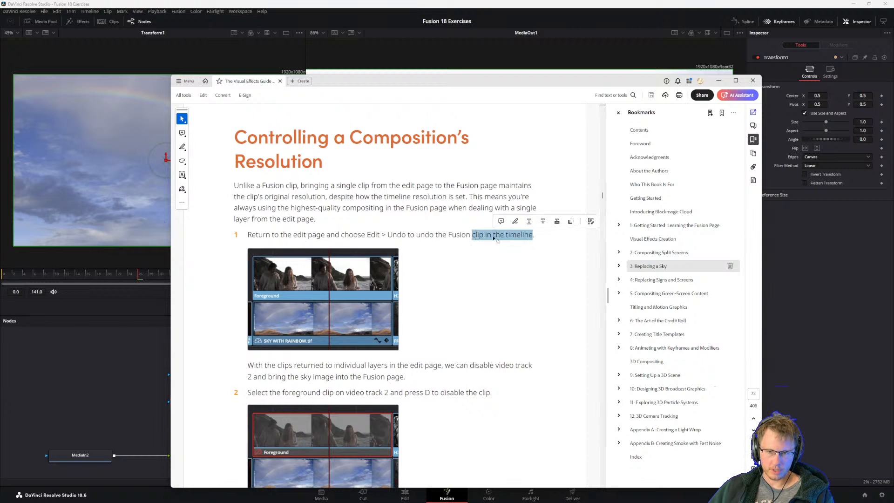
pyautogui.click(488, 237)
pyautogui.scroll(-1, 410, 286)
pyautogui.scroll(-3, 396, 304)
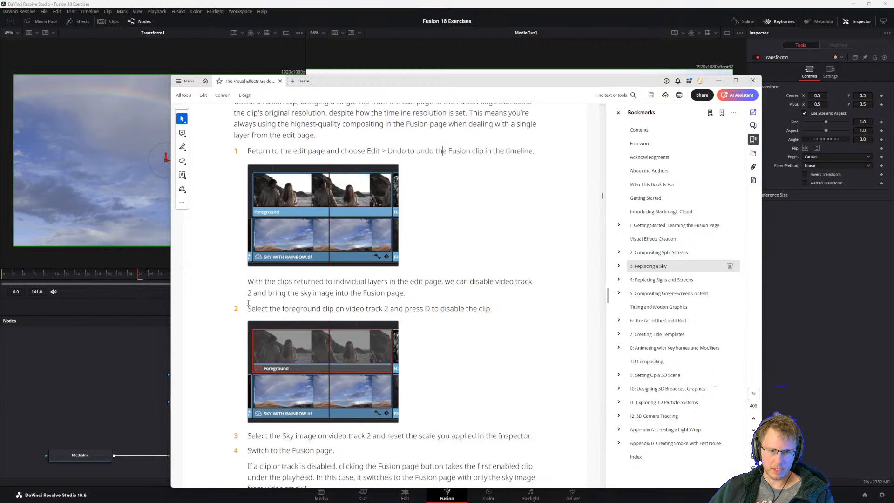
# Return to DaVinci Resolve's Edit page, undo the Fusion clip creation, and select the Foreground clip on Video 2.
pyautogui.scroll(-1, 329, 279)
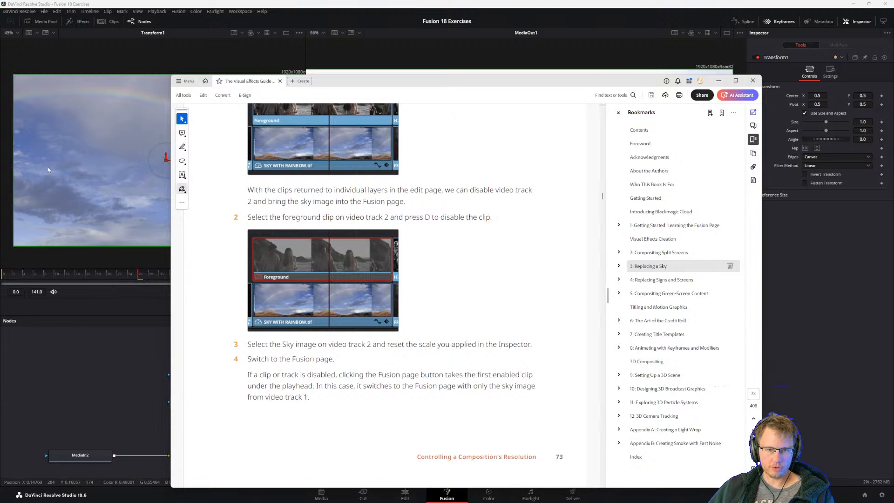
pyautogui.click(74, 178)
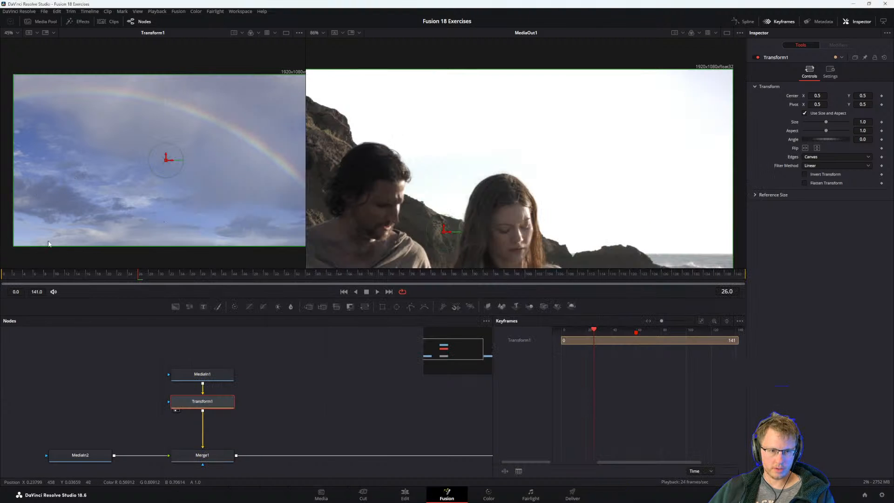
pyautogui.scroll(-2, 114, 220)
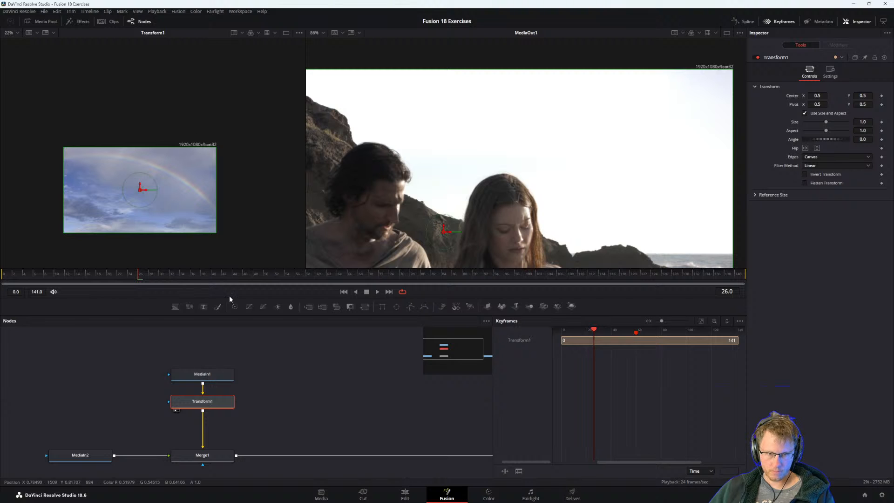
pyautogui.click(405, 495)
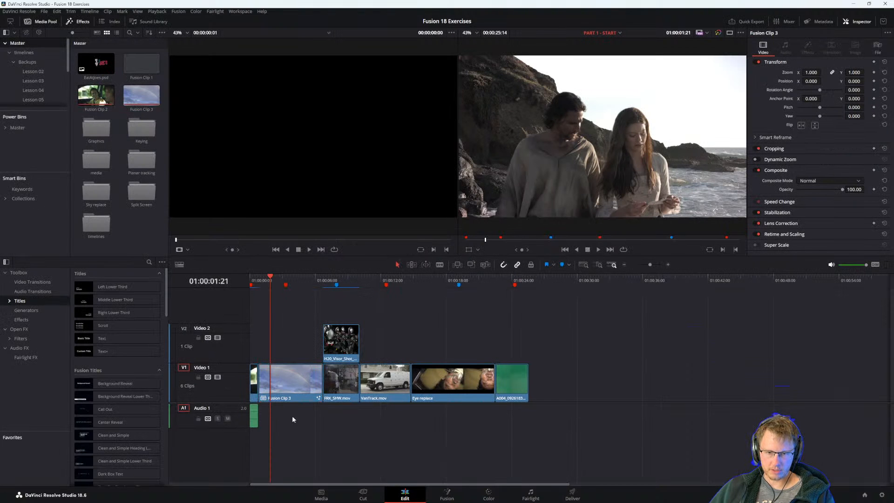
pyautogui.click(297, 328)
pyautogui.hotkey('ctrl', 'z')
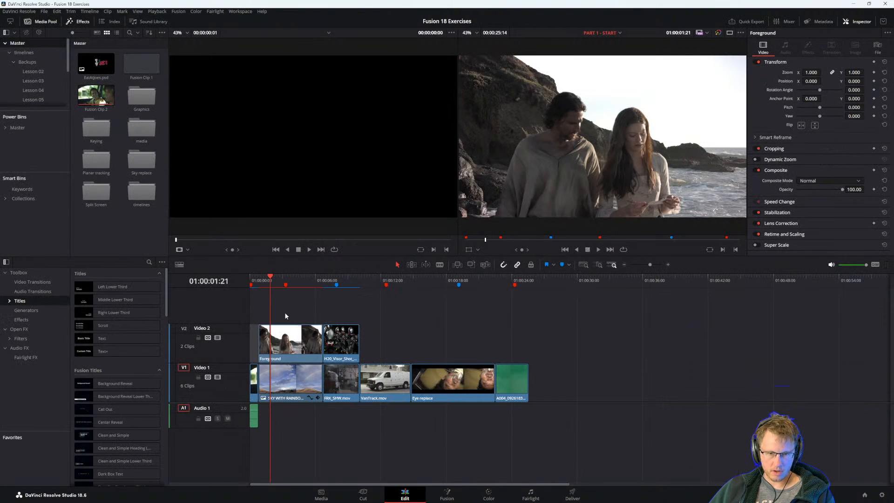
pyautogui.click(285, 313)
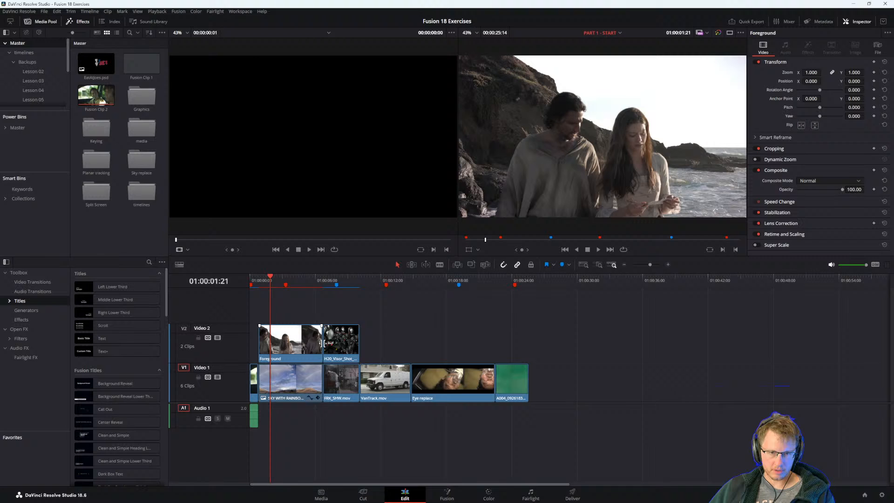
pyautogui.click(298, 339)
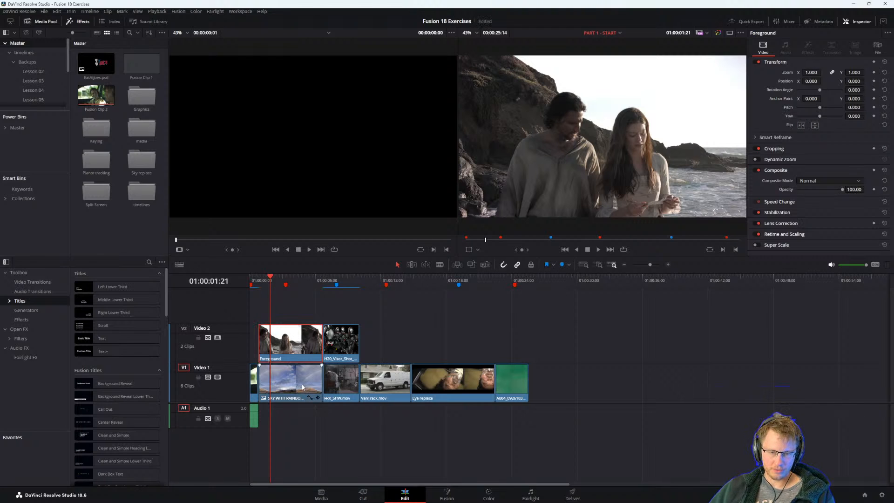
# Switch to the PDF guide and read steps 1 to 4 on disabling the foreground clip and opening only the sky in Fusion.
pyautogui.hotkey('alt', 'Tab')
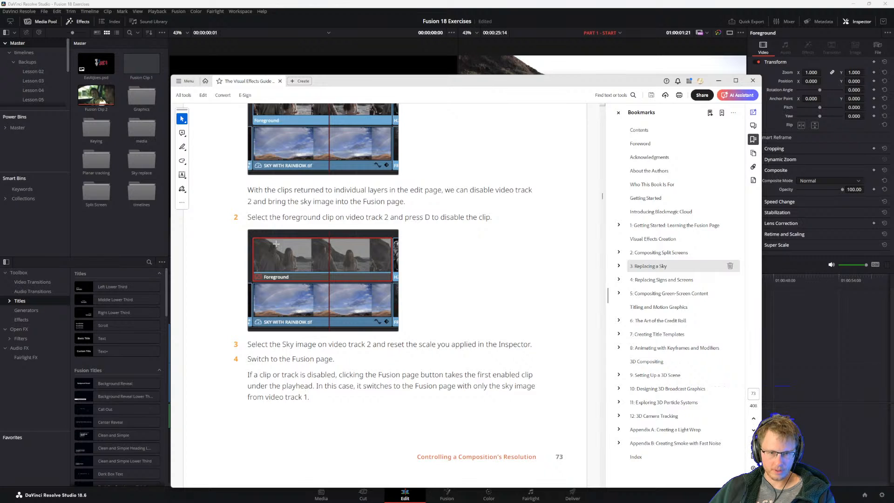
pyautogui.scroll(4, 276, 243)
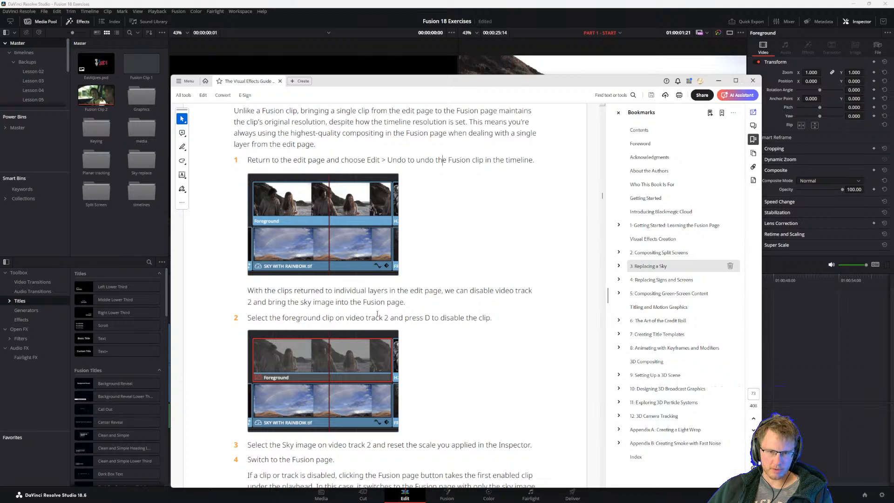
pyautogui.scroll(-3, 336, 322)
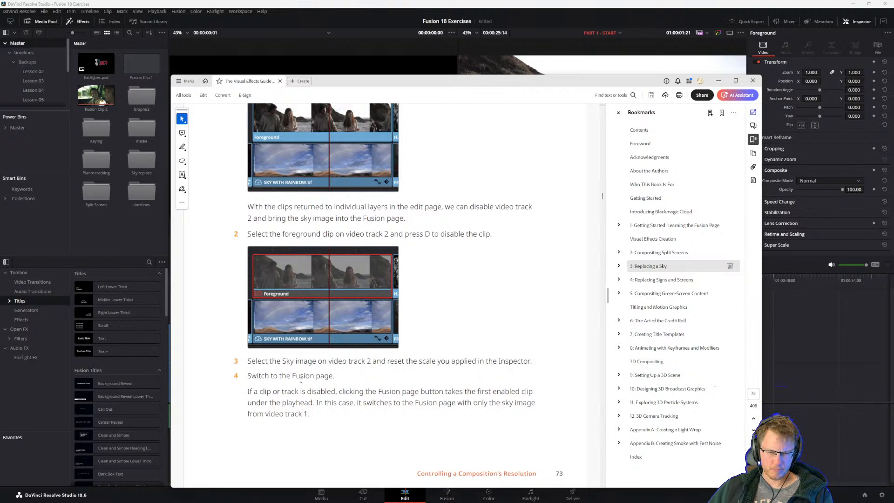
pyautogui.scroll(-5, 301, 379)
pyautogui.scroll(5, 297, 379)
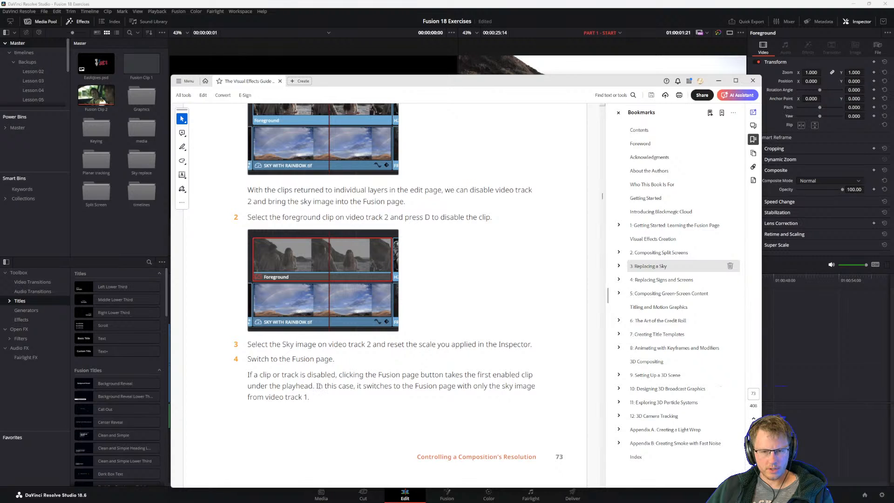
pyautogui.moveTo(318, 385); pyautogui.dragTo(400, 384)
pyautogui.click(375, 379)
pyautogui.scroll(-1, 366, 377)
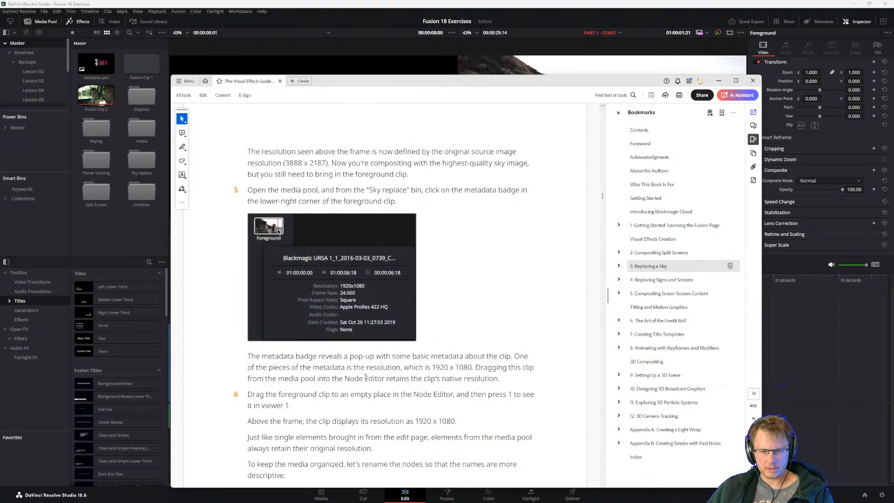
pyautogui.scroll(2, 366, 377)
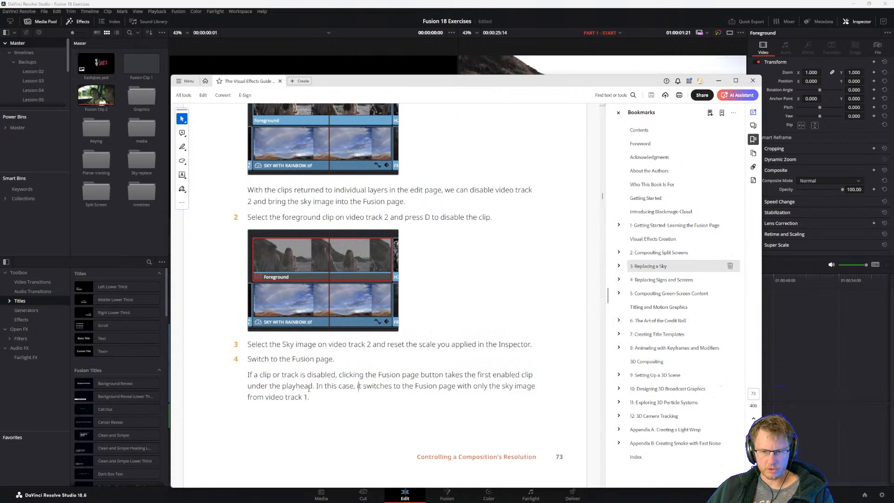
# Return to DaVinci Resolve, disable the Foreground clip on Video 2, and select the SKY WITH RAINBOW.tif clip on Video 1.
pyautogui.click(280, 7)
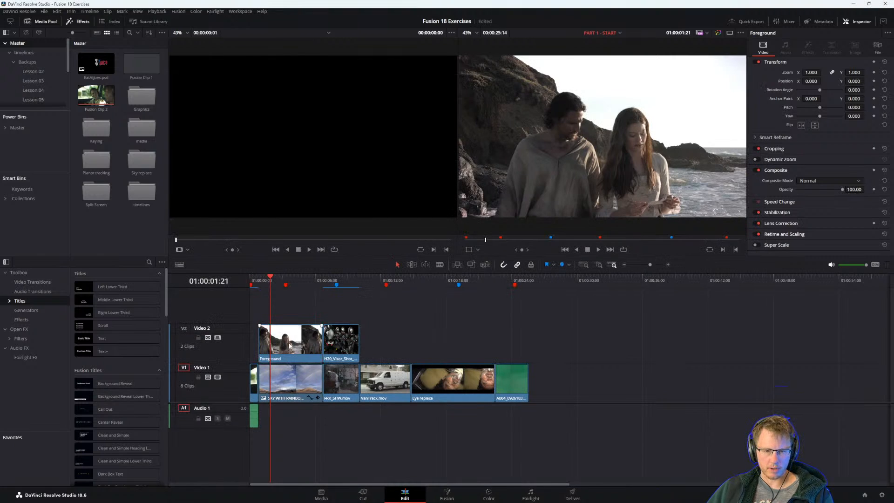
pyautogui.press('d')
pyautogui.click(298, 386)
pyautogui.rightClick(295, 387)
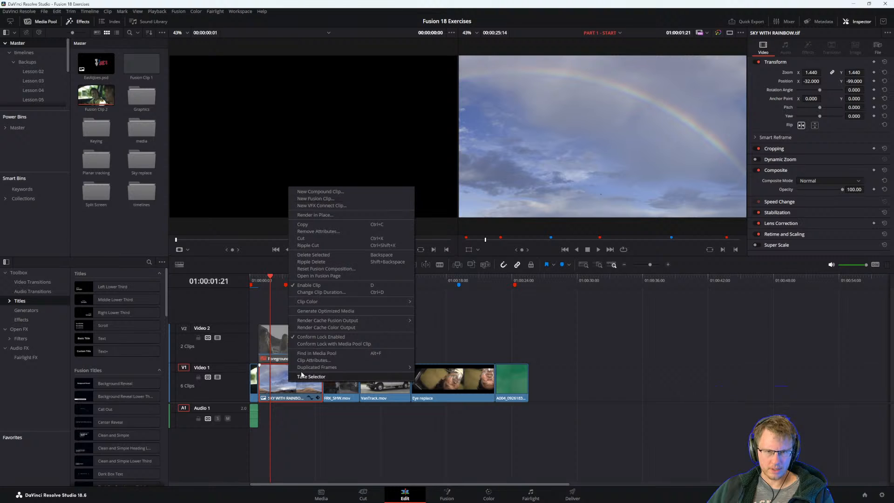
pyautogui.click(379, 442)
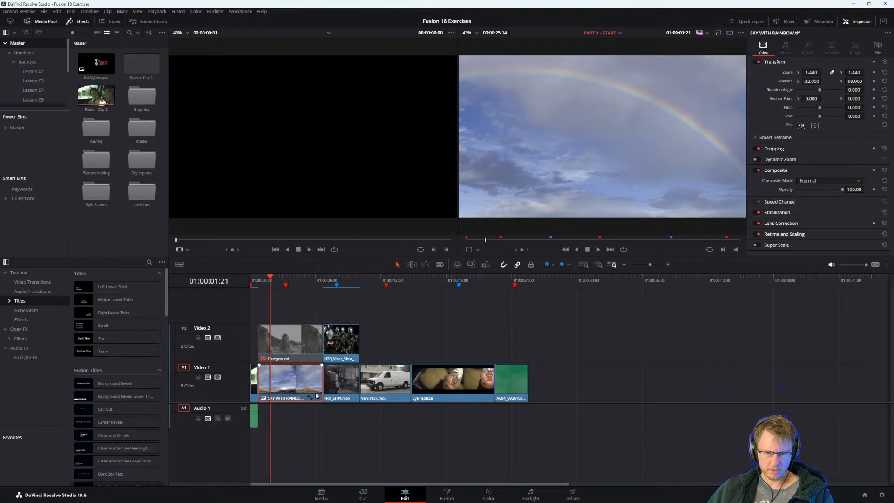
# Open the sky clip on the Fusion page and fit its full frame within the MediaOut1 viewer.
pyautogui.click(446, 493)
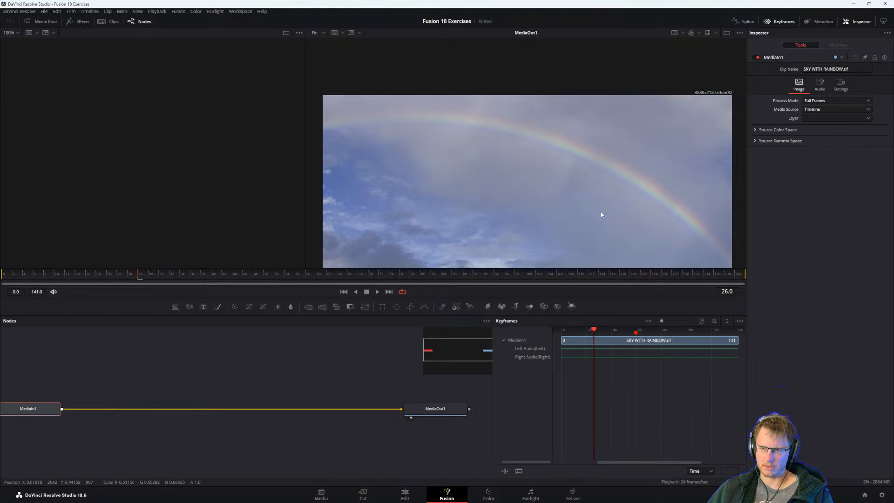
pyautogui.scroll(-3, 529, 187)
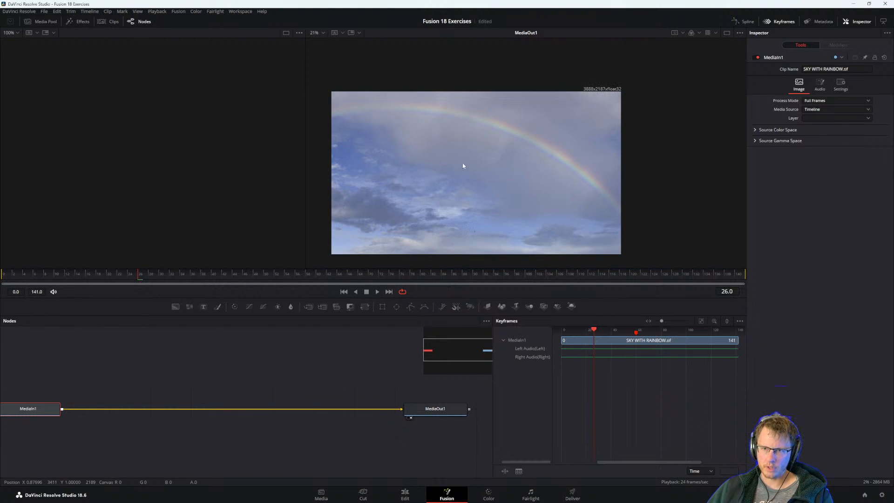
pyautogui.moveTo(153, 393); pyautogui.dragTo(187, 401)
# Check steps 5 and 6 in the PDF guide and add the Foreground clip from the Sky replace bin to the node editor.
pyautogui.hotkey('alt', 'Tab')
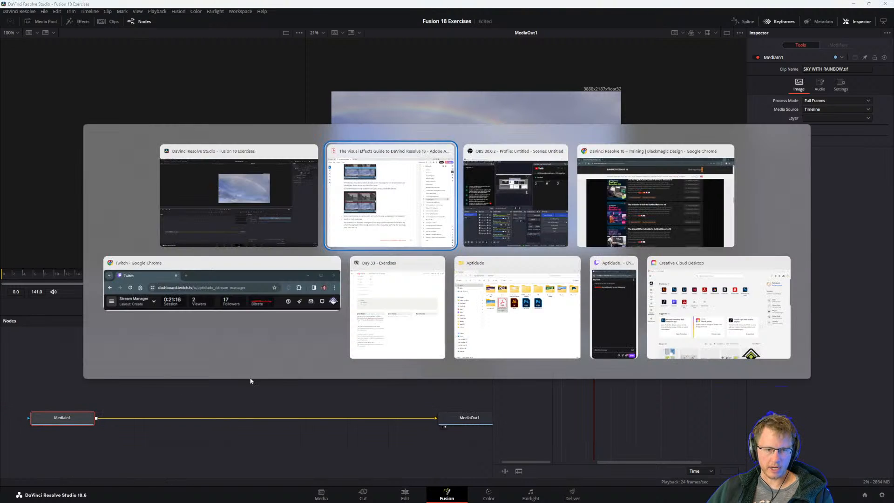
pyautogui.scroll(-3, 358, 386)
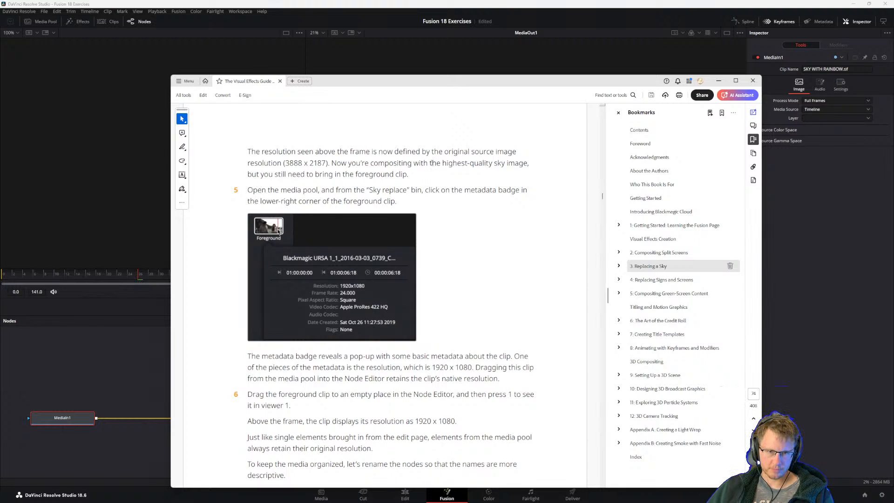
pyautogui.click(135, 334)
pyautogui.click(54, 23)
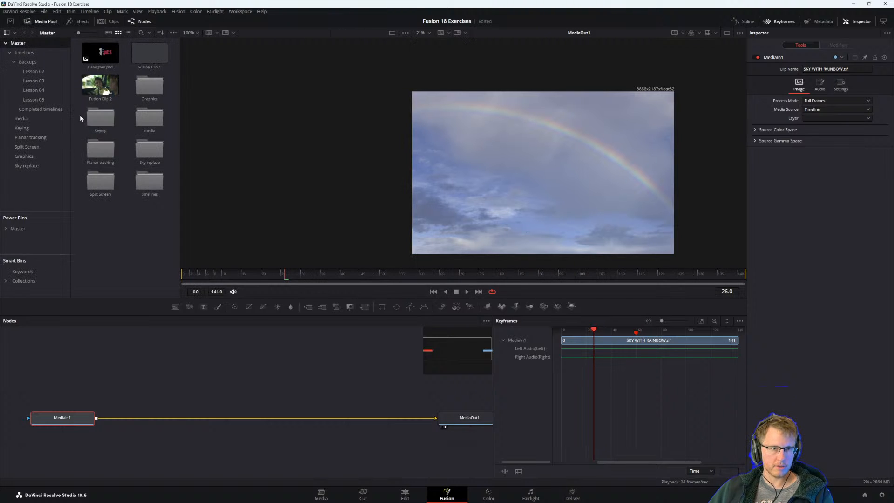
pyautogui.doubleClick(146, 150)
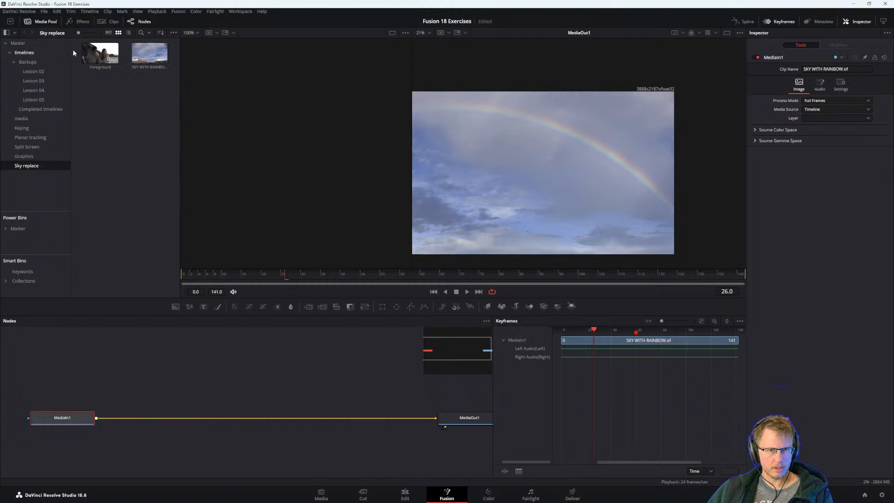
pyautogui.moveTo(100, 52); pyautogui.dragTo(392, 432)
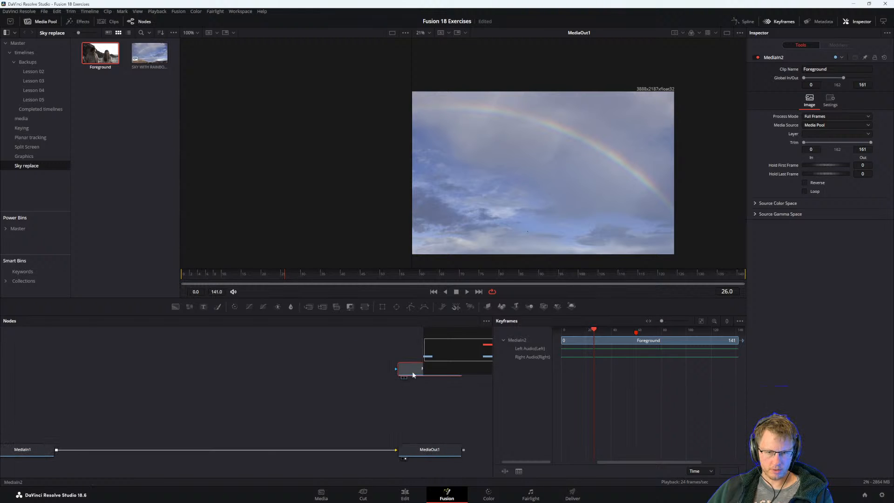
# Place the MediaIn2 node above the connection between MediaIn1 and MediaOut1 and merge it over MediaIn1.
pyautogui.moveTo(404, 376); pyautogui.dragTo(161, 376)
pyautogui.moveTo(219, 369); pyautogui.dragTo(58, 452)
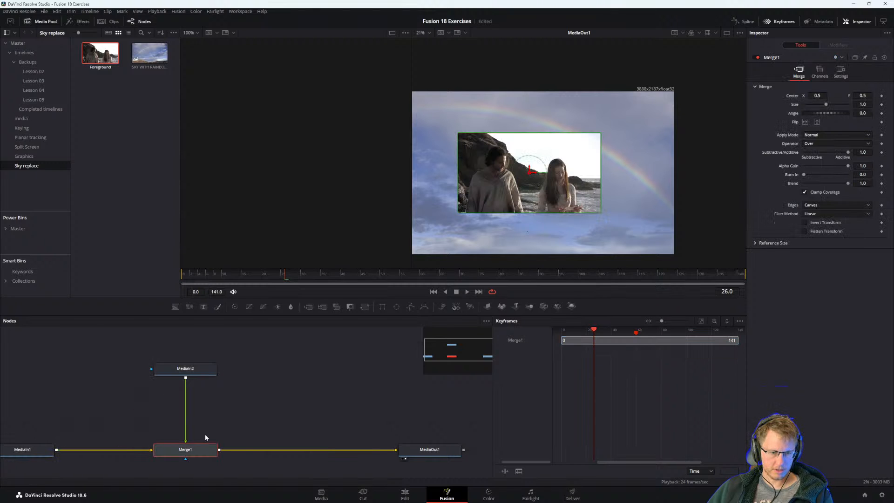
pyautogui.moveTo(253, 402); pyautogui.dragTo(278, 390)
# Bring the PDF guide back and read steps 5 to 7 on clip metadata, native resolution and renaming the media nodes.
pyautogui.hotkey('alt', 'Tab')
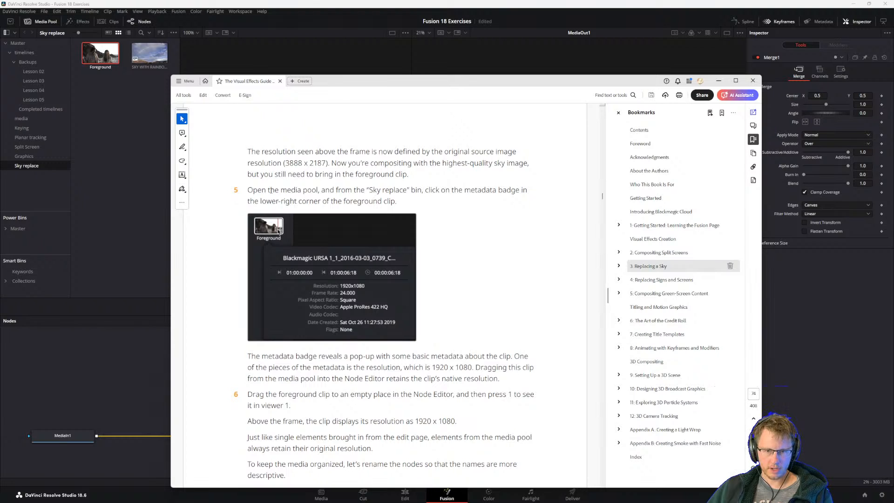
pyautogui.moveTo(247, 190); pyautogui.dragTo(334, 190)
pyautogui.click(310, 196)
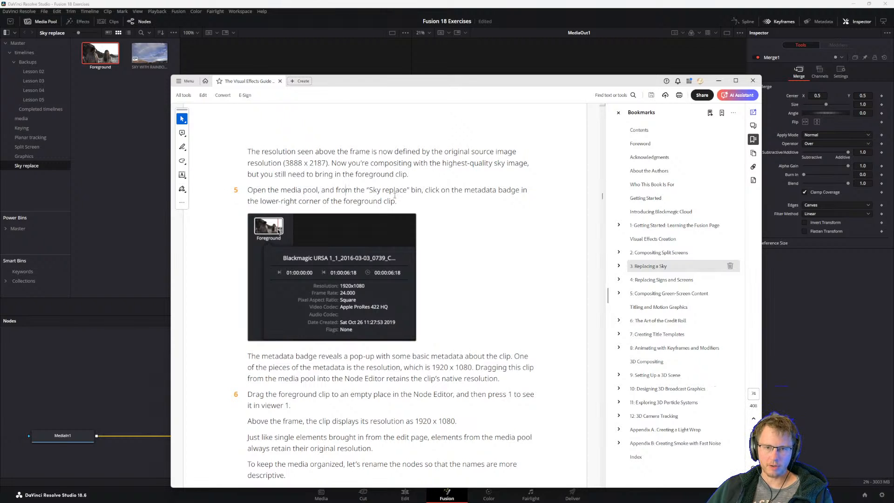
pyautogui.scroll(-2, 307, 359)
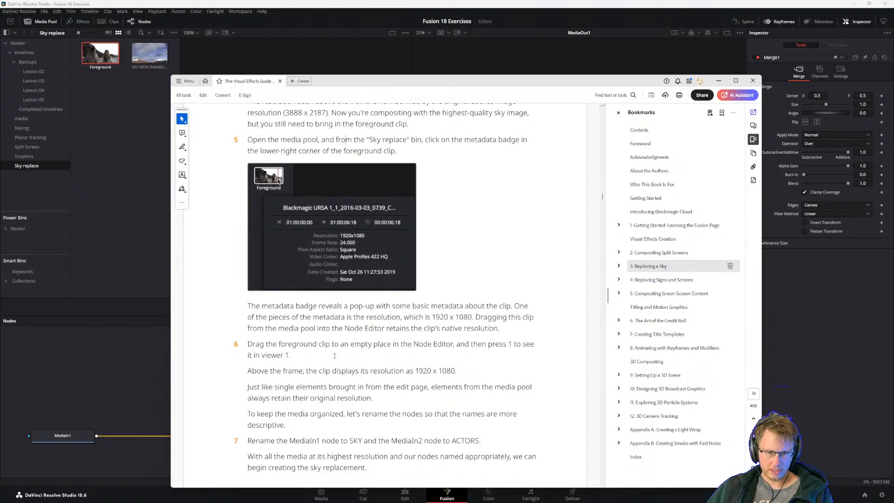
pyautogui.scroll(-1, 339, 355)
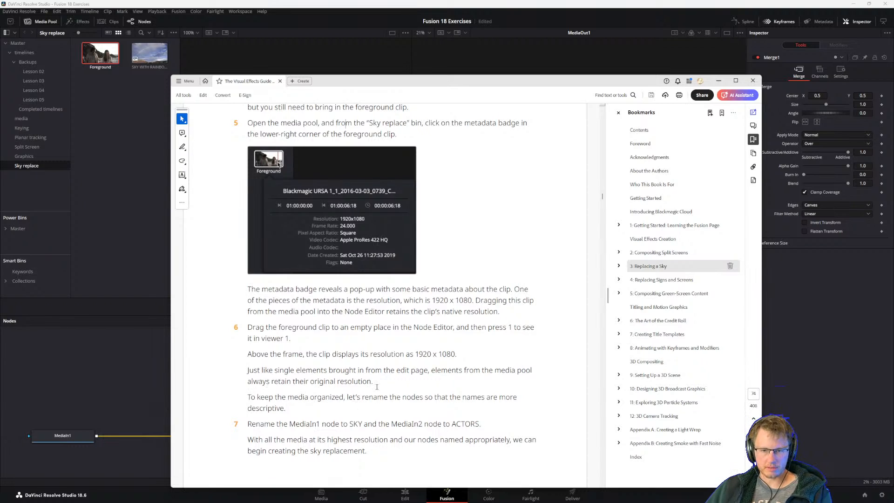
pyautogui.scroll(-1, 282, 419)
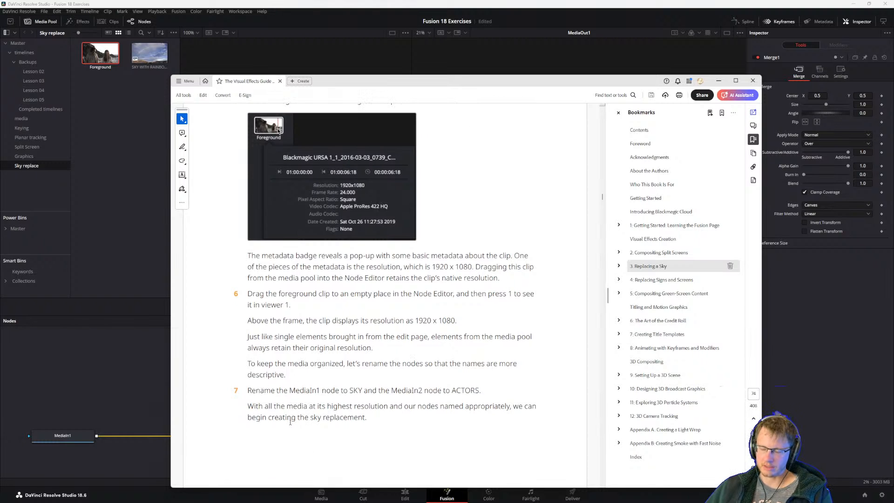
pyautogui.scroll(-1, 289, 407)
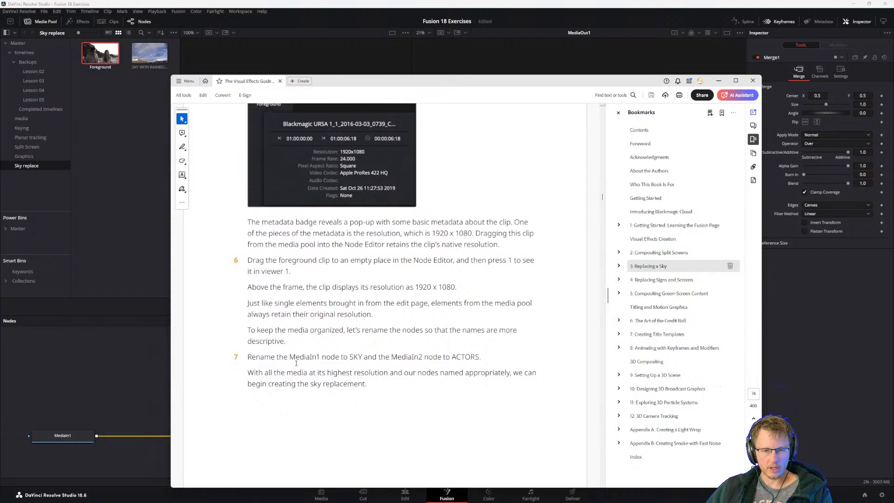
# Return to DaVinci Resolve, show MediaIn1 in the first viewer, and rename the node Sky.
pyautogui.click(123, 392)
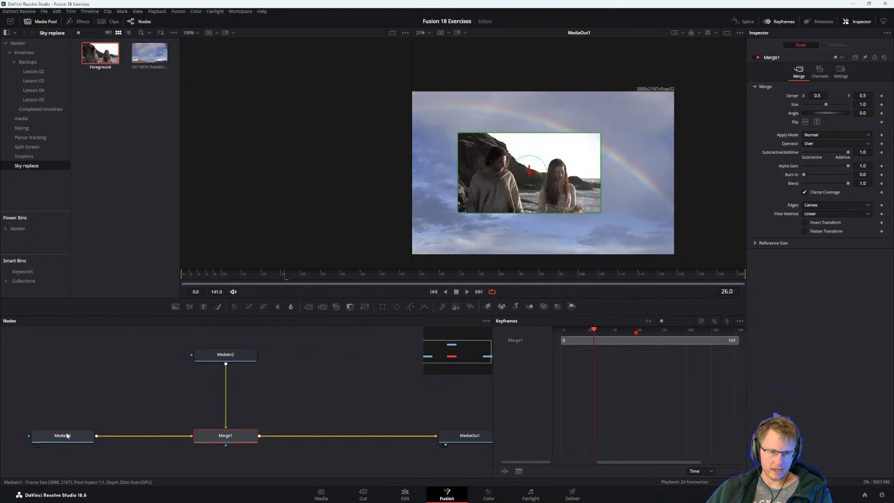
pyautogui.click(71, 438)
pyautogui.press('1')
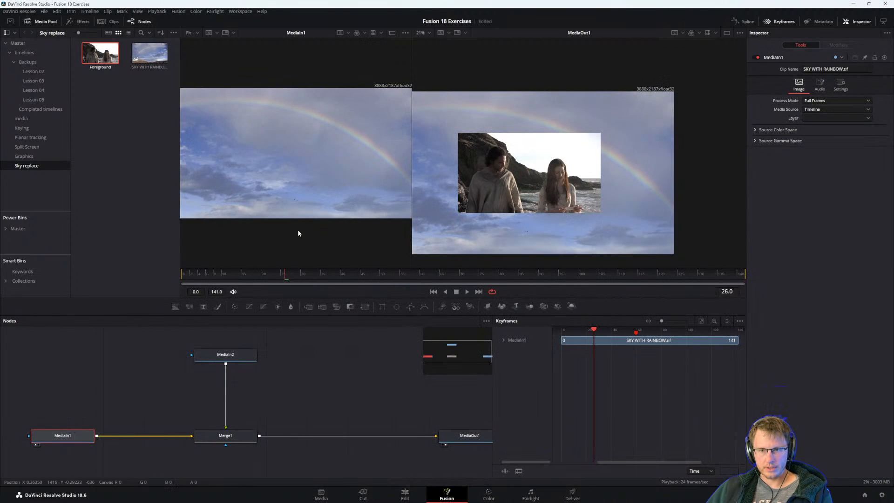
pyautogui.press('F2')
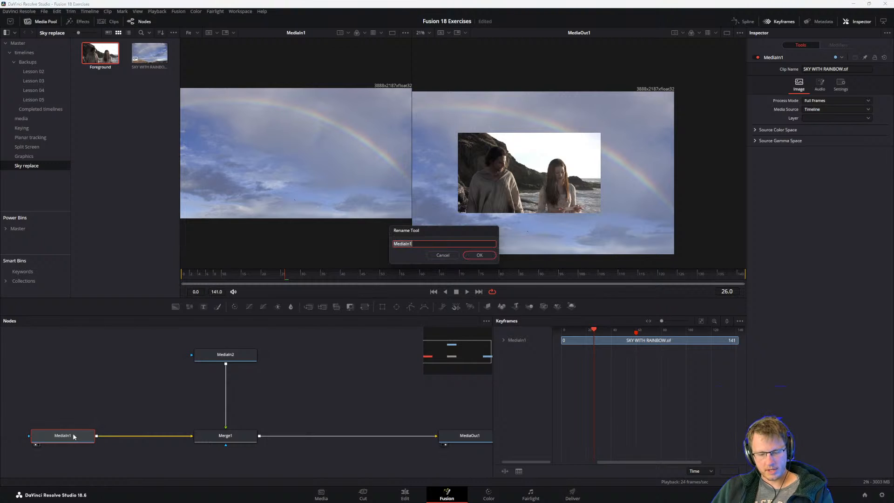
pyautogui.write('S')
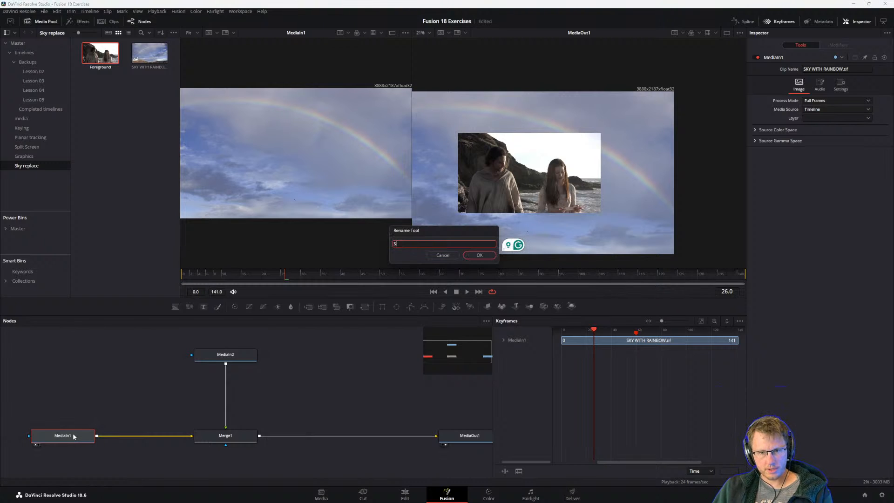
pyautogui.write('ky')
pyautogui.press('Return')
pyautogui.click(102, 434)
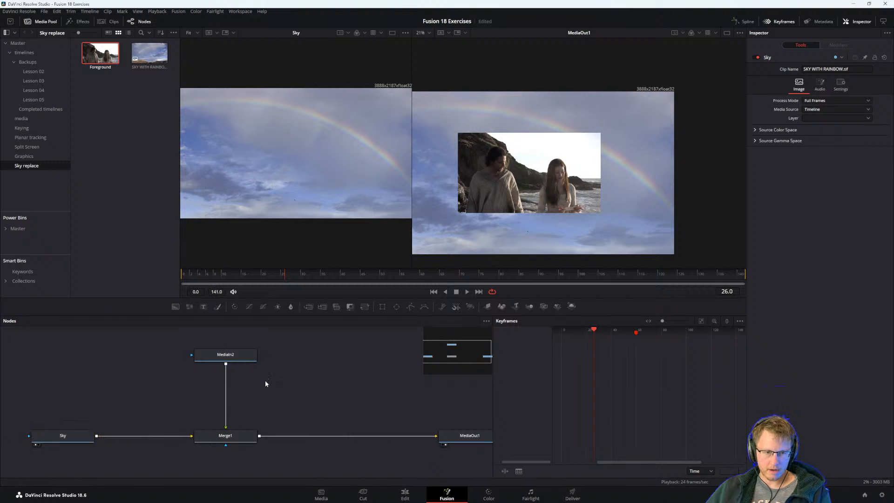
# Show the MediaIn2 node in the first viewer and rename it ACTORS, checking the name against step 7 of the PDF guide.
pyautogui.click(238, 357)
pyautogui.hotkey('alt', 'Tab')
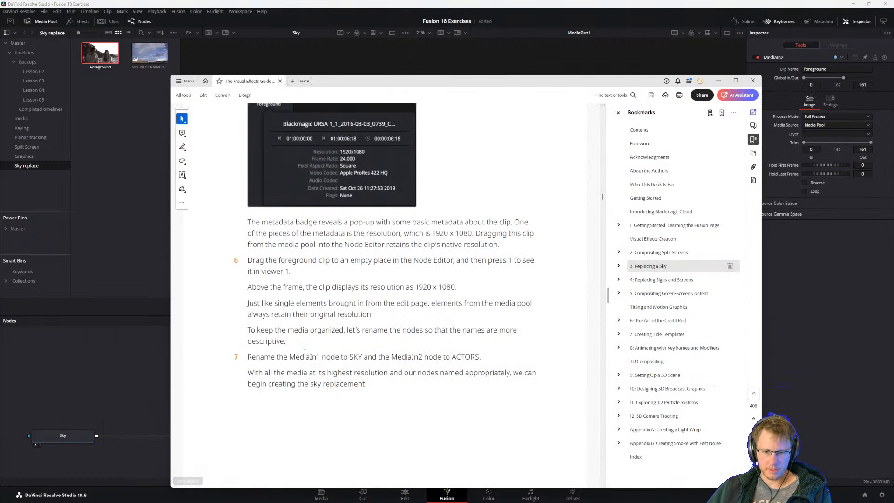
pyautogui.hotkey('alt', 'Tab')
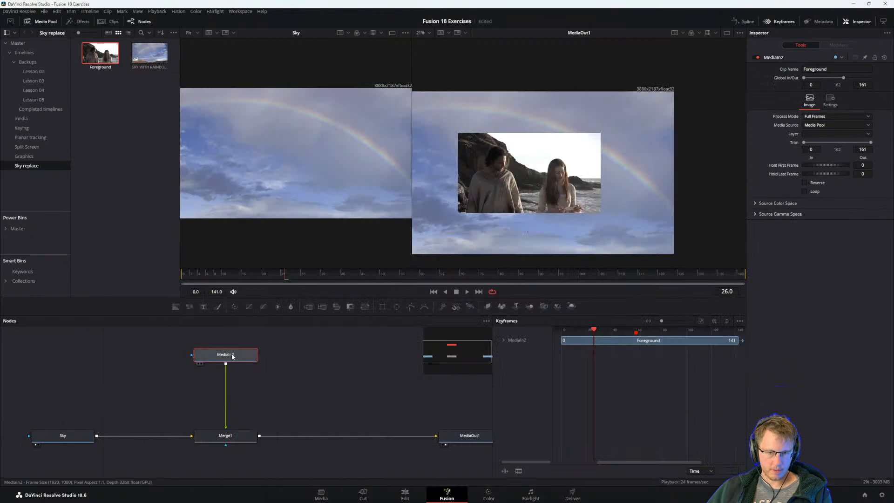
pyautogui.press('1')
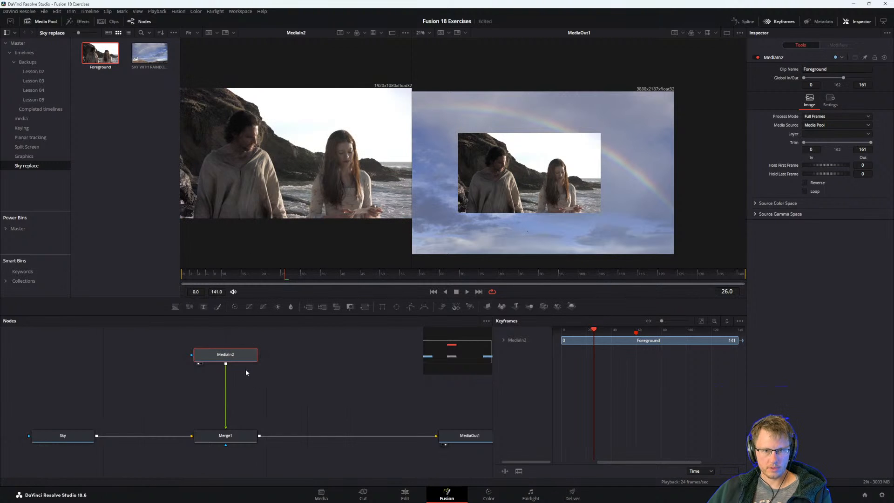
pyautogui.press('F2')
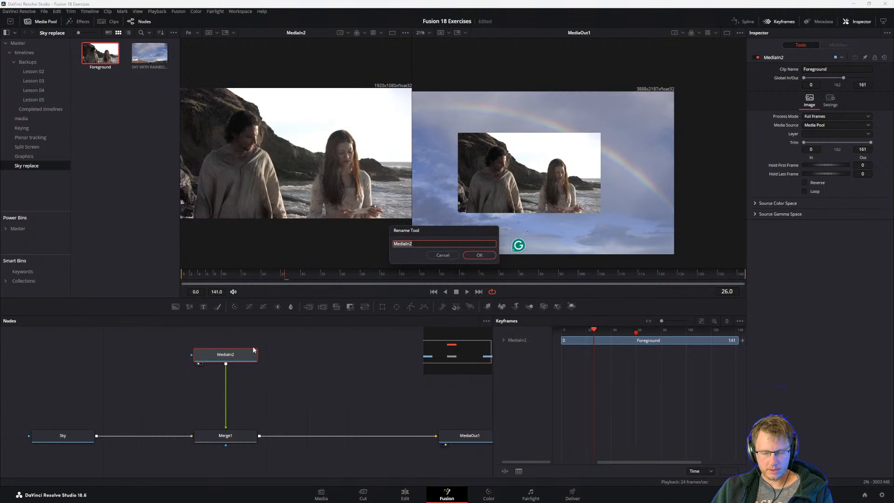
pyautogui.write('ACTORS')
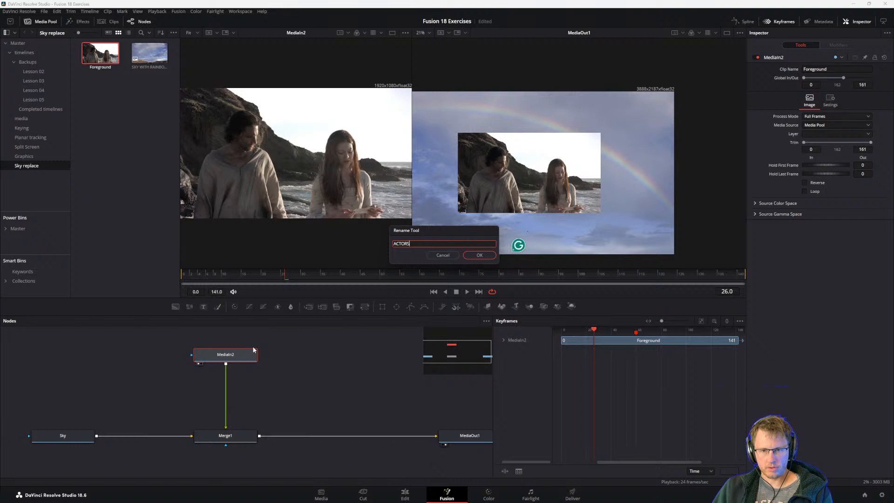
pyautogui.press('Return')
pyautogui.scroll(1, 286, 398)
# Switch to the PDF guide and read from step 7 to step 8 on merging the ACTORS node over the SKY node.
pyautogui.hotkey('alt', 'Tab')
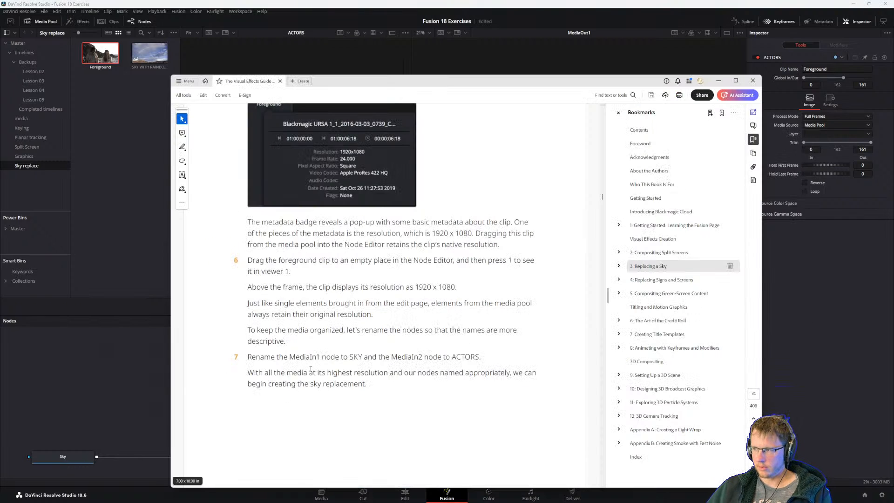
pyautogui.scroll(-1, 251, 325)
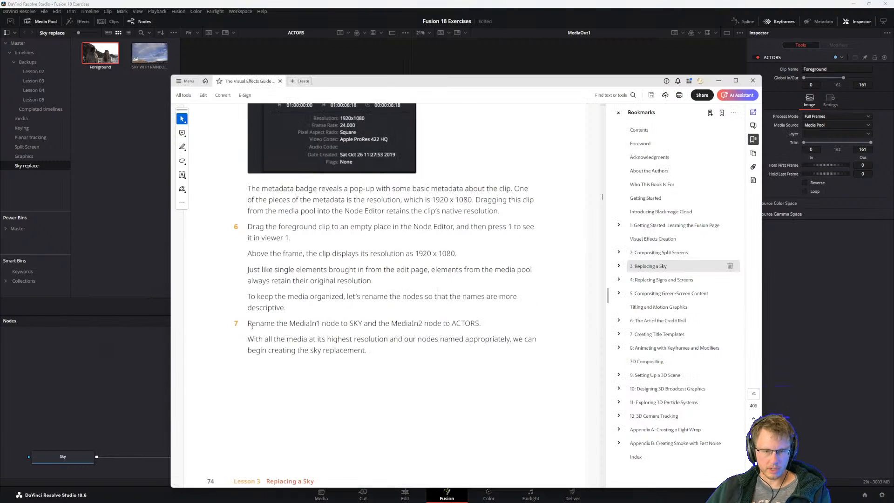
pyautogui.moveTo(267, 350); pyautogui.dragTo(312, 341)
pyautogui.click(333, 351)
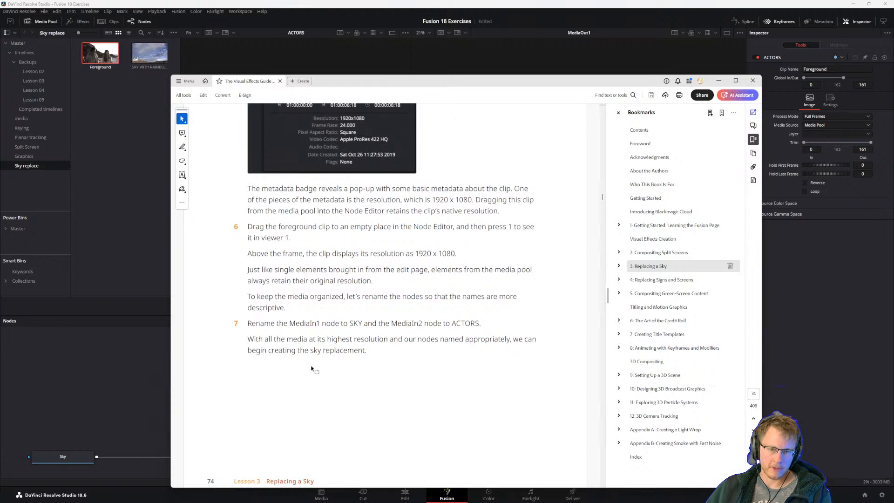
pyautogui.scroll(-10, 342, 354)
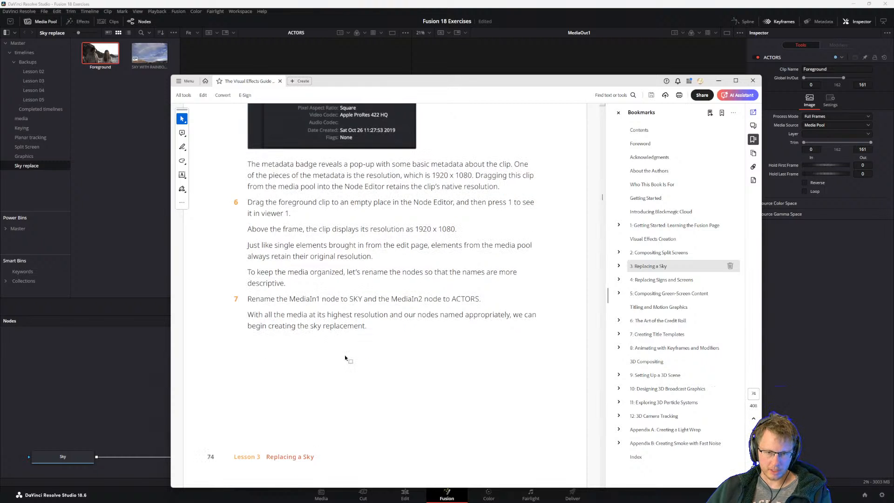
pyautogui.scroll(1, 263, 309)
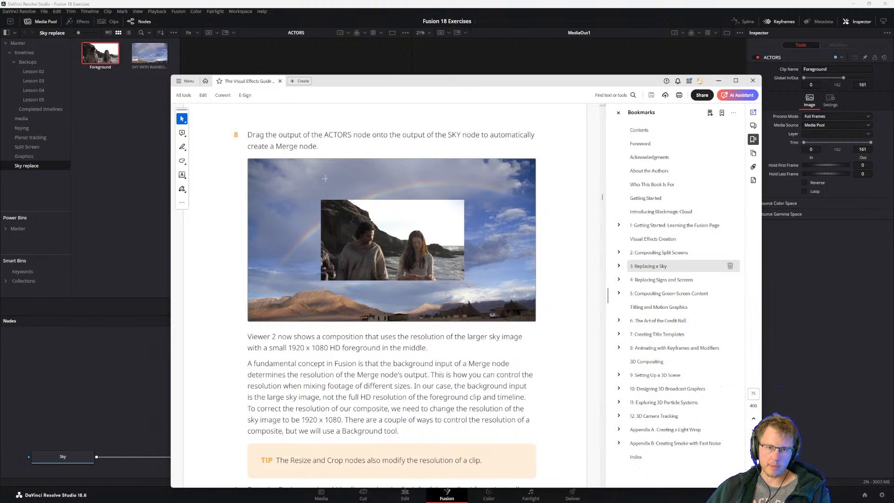
# Return to DaVinci Resolve, delete the Merge1 node, and connect the ACTORS output onto the Sky output to create a new Merge.
pyautogui.click(147, 405)
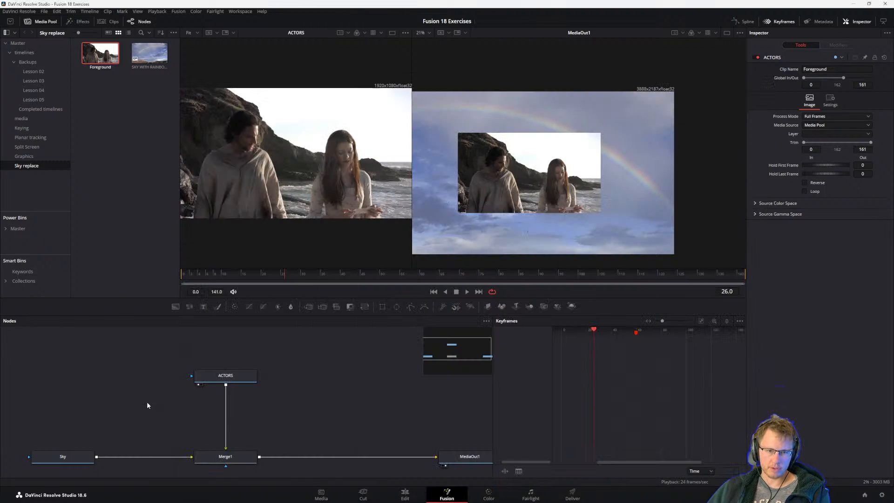
pyautogui.click(235, 457)
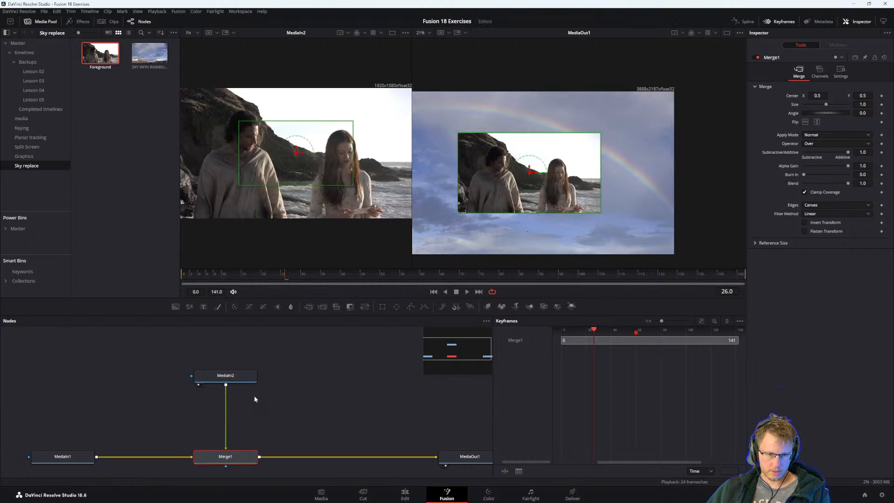
pyautogui.click(255, 399)
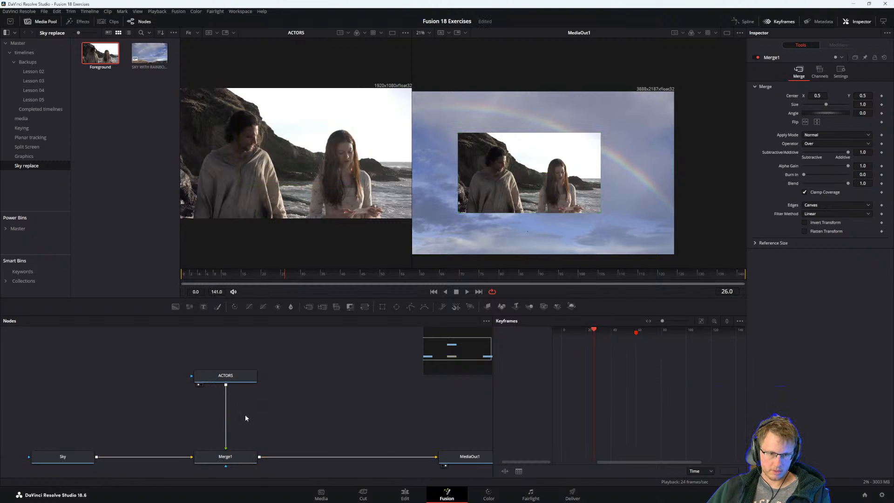
pyautogui.click(227, 457)
pyautogui.press('Delete')
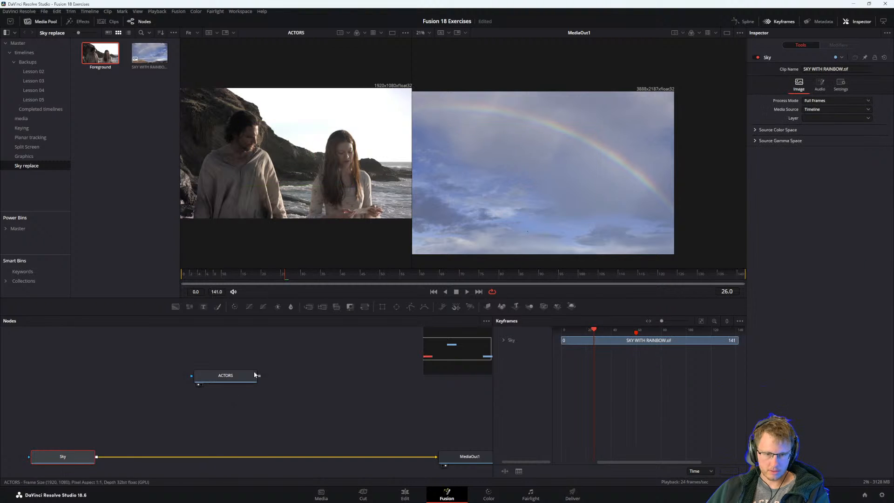
pyautogui.moveTo(258, 376); pyautogui.dragTo(97, 458)
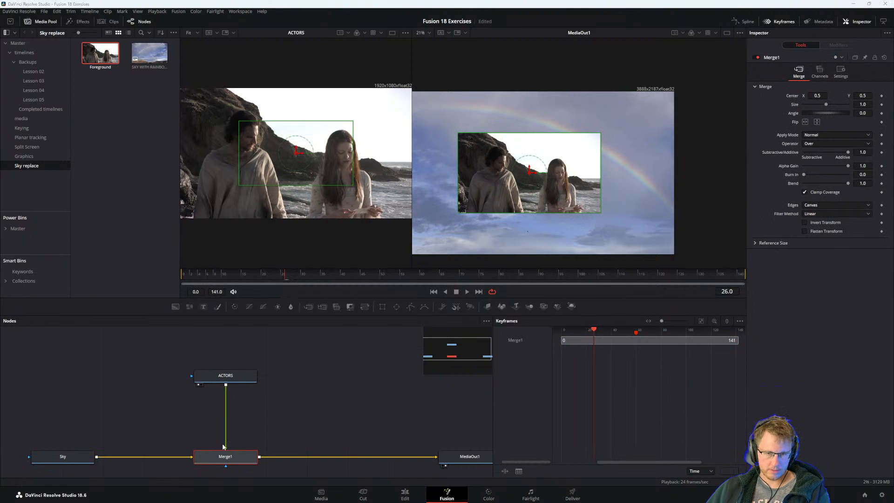
# Read the PDF guide's explanation of Merge background resolution, the Resize and Crop tip, and step 9, comparing with the composite in the second viewer.
pyautogui.hotkey('alt', 'Tab')
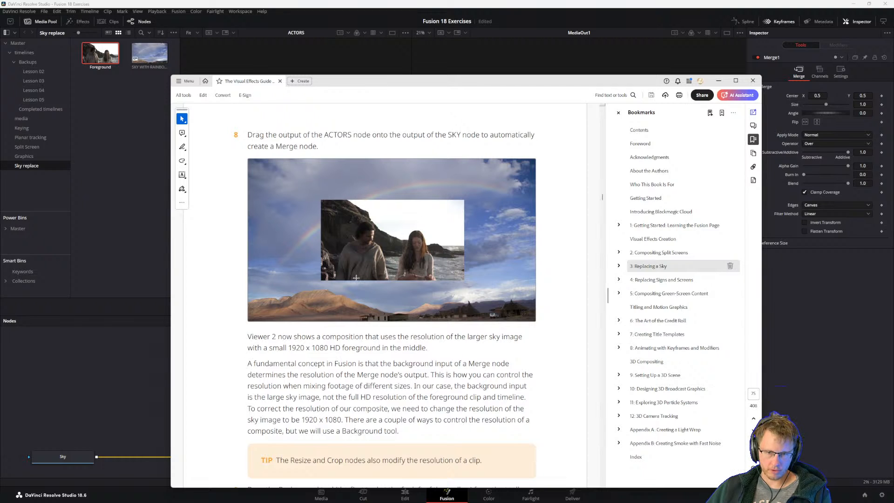
pyautogui.scroll(-1, 305, 347)
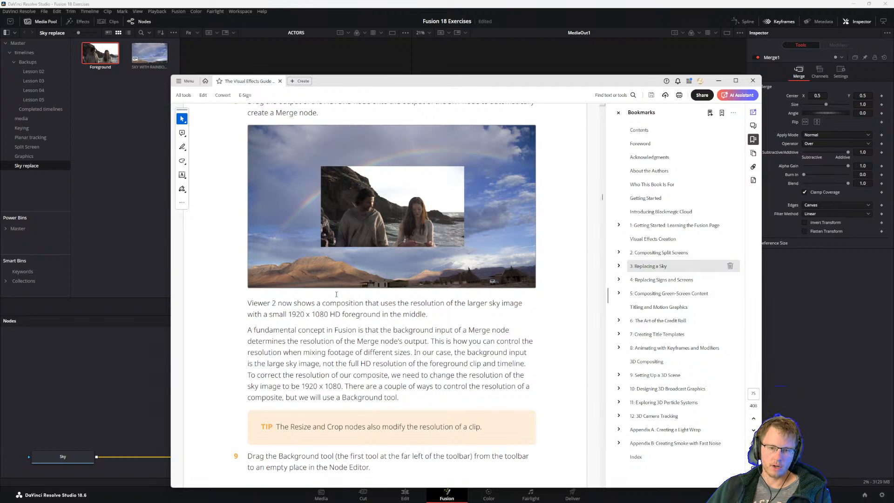
pyautogui.click(130, 435)
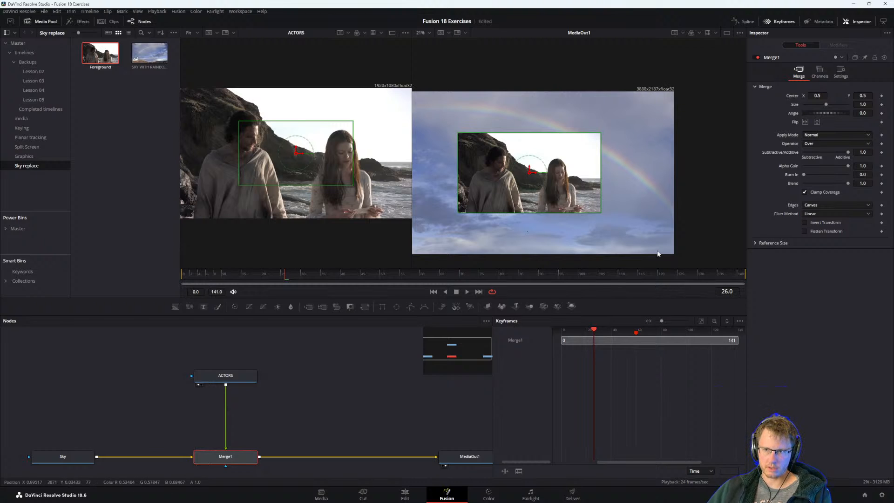
pyautogui.hotkey('alt', 'Tab')
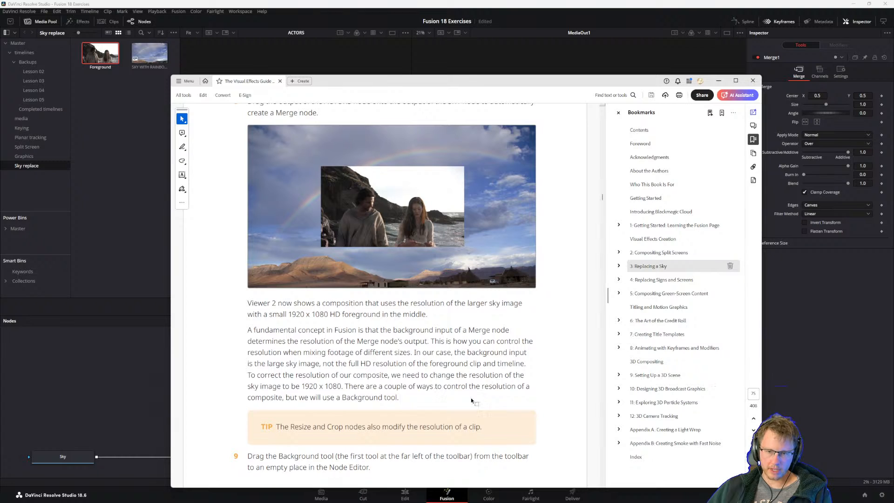
pyautogui.moveTo(285, 398); pyautogui.dragTo(398, 398)
pyautogui.click(339, 398)
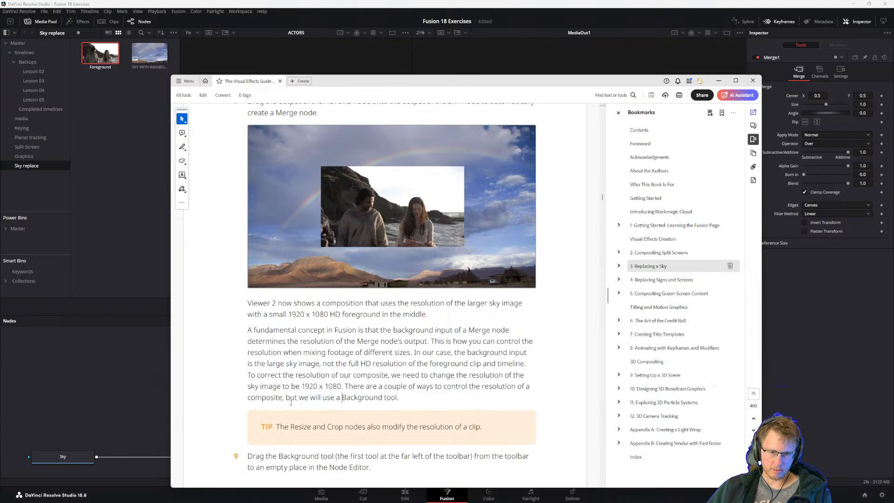
pyautogui.scroll(-1, 293, 403)
pyautogui.moveTo(343, 410); pyautogui.dragTo(480, 409)
pyautogui.click(412, 412)
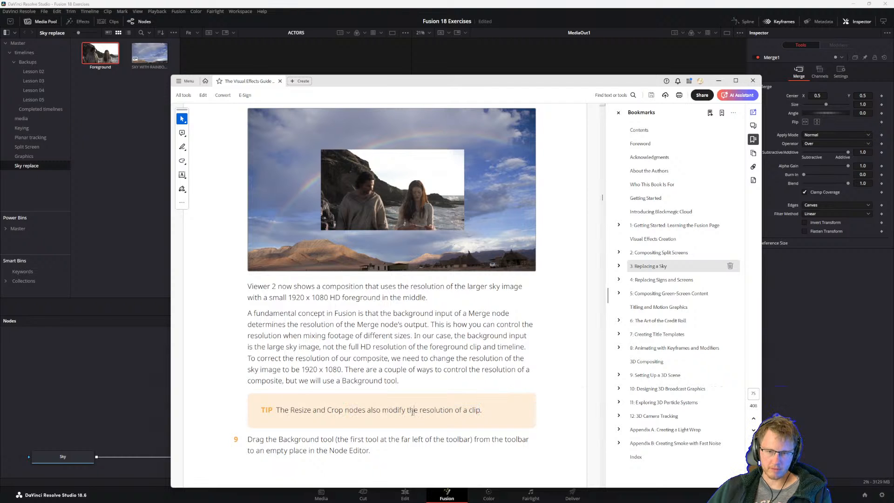
pyautogui.click(365, 410)
pyautogui.scroll(-2, 263, 442)
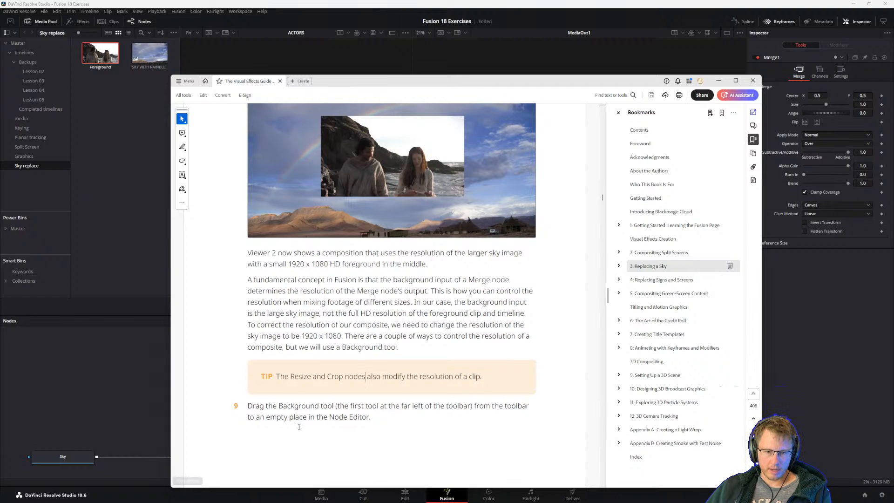
pyautogui.moveTo(371, 418); pyautogui.dragTo(320, 406)
pyautogui.click(310, 405)
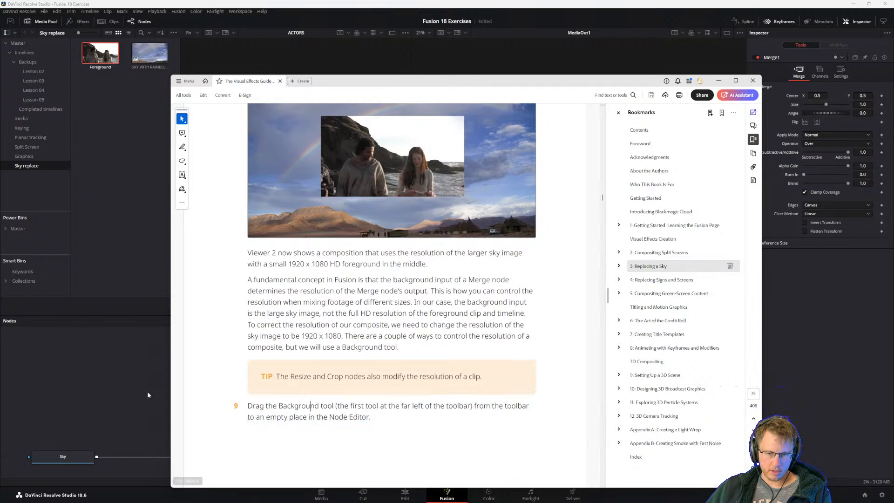
# Add a Background node to an empty area of the DaVinci Resolve node editor, and read steps 10 to 12 in the PDF guide.
pyautogui.click(147, 395)
pyautogui.moveTo(175, 307); pyautogui.dragTo(119, 374)
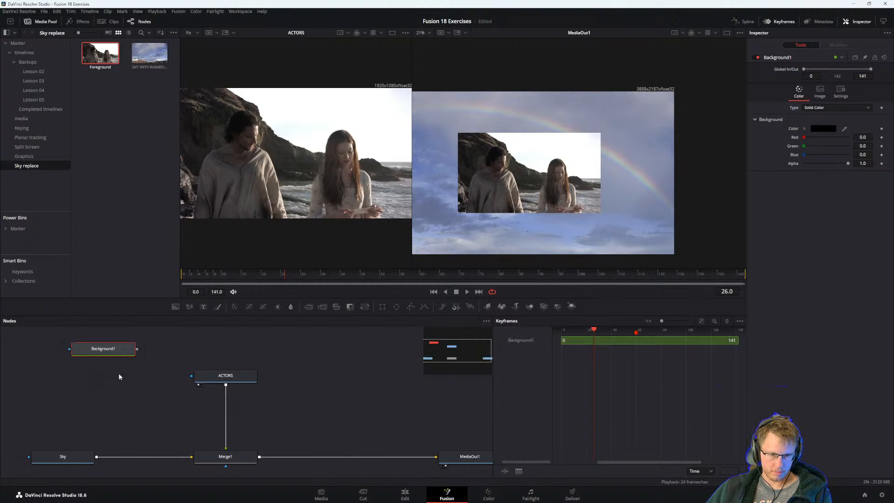
pyautogui.hotkey('alt', 'Tab')
pyautogui.scroll(-4, 326, 396)
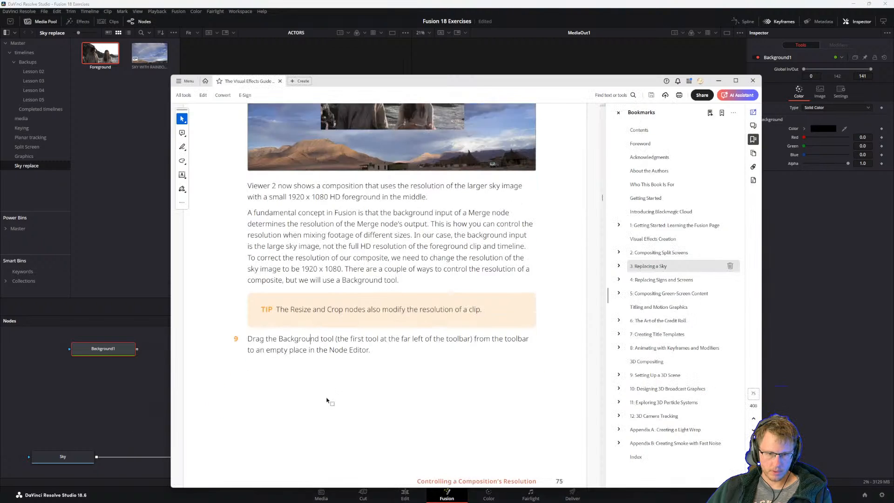
pyautogui.scroll(-3, 326, 397)
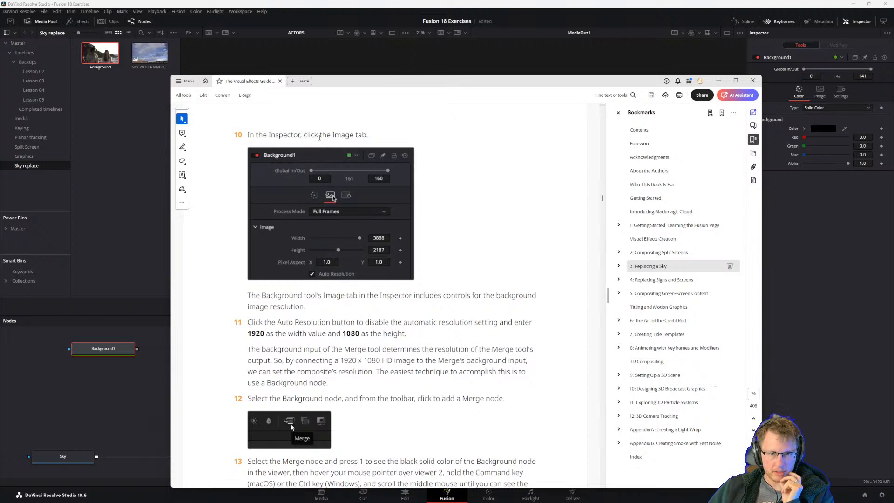
# Back in DaVinci Resolve, display the Background1 node's image resolution settings and move the node down to the space above Sky.
pyautogui.click(112, 356)
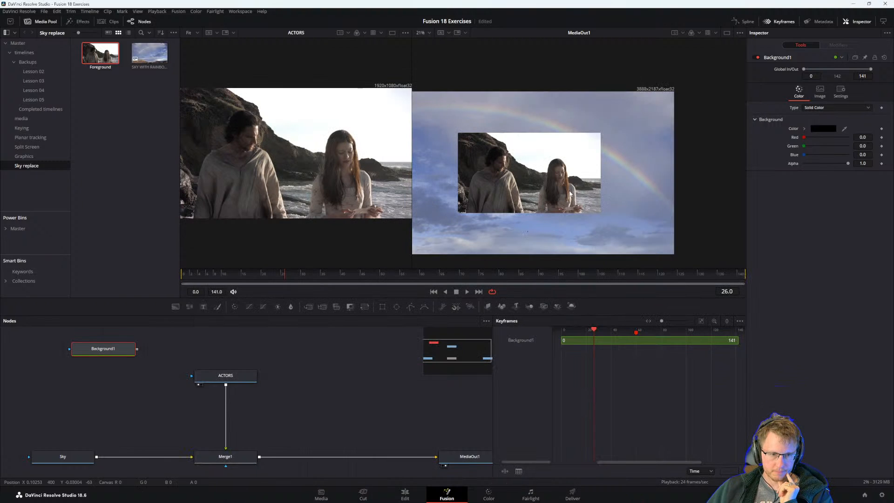
pyautogui.click(819, 90)
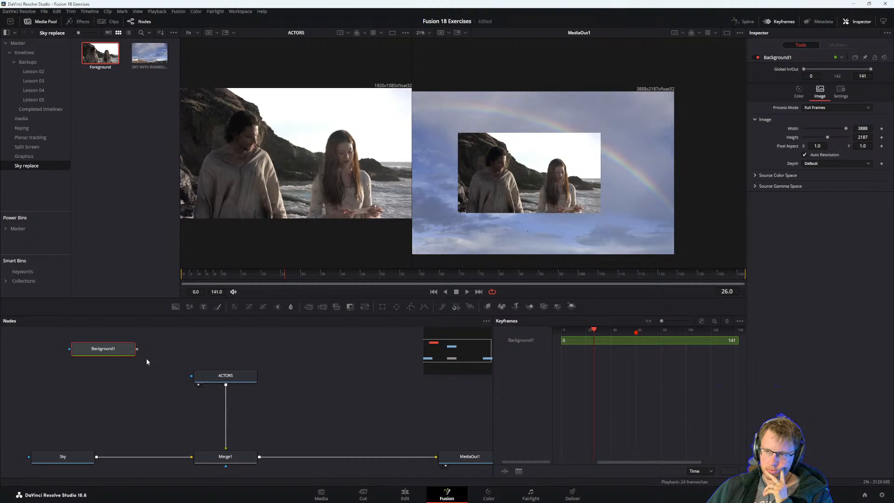
pyautogui.moveTo(112, 349); pyautogui.dragTo(113, 376)
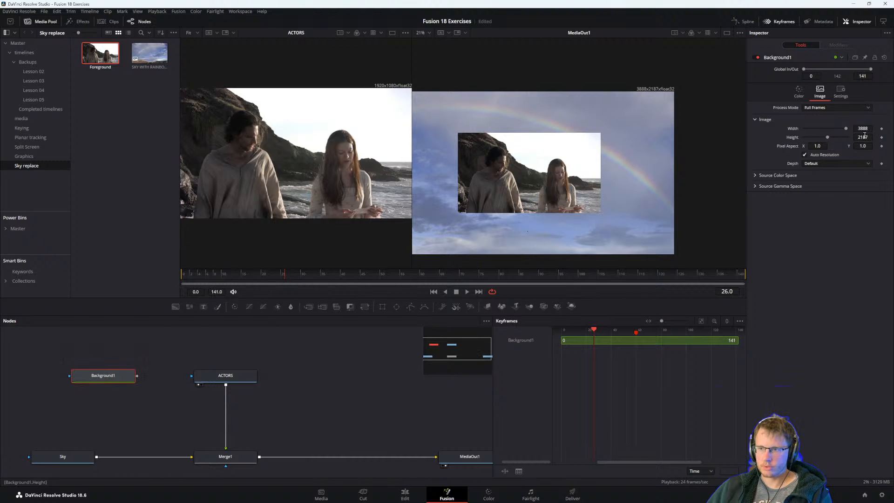
pyautogui.hotkey('alt', 'Tab')
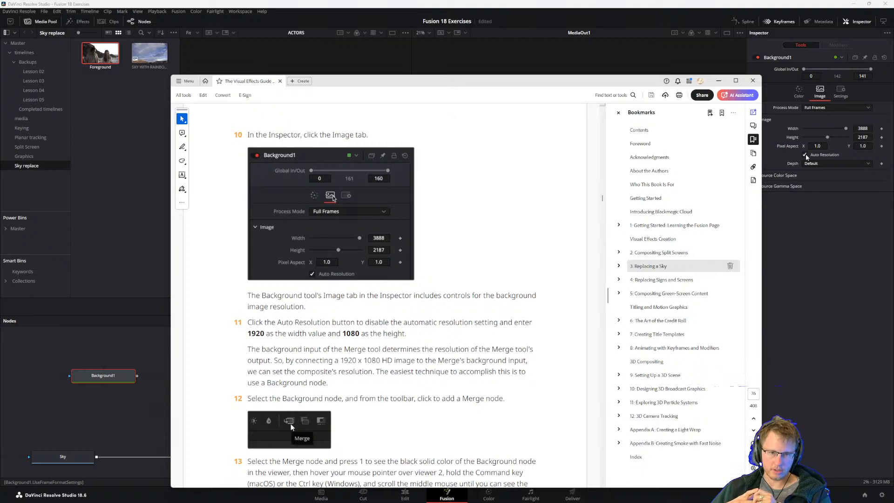
pyautogui.click(827, 221)
pyautogui.moveTo(103, 375); pyautogui.dragTo(103, 402)
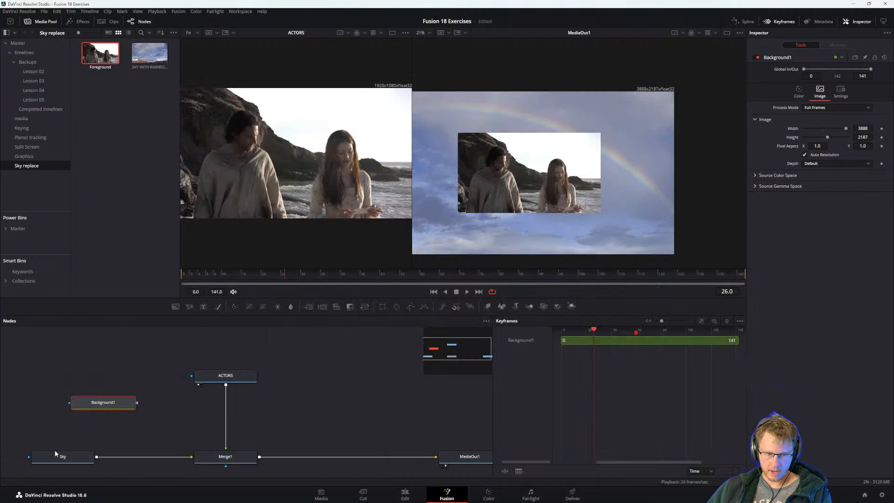
# Inspect the Sky node's image and audio settings, and check the sky clip's transform settings on the Edit page in between.
pyautogui.click(59, 459)
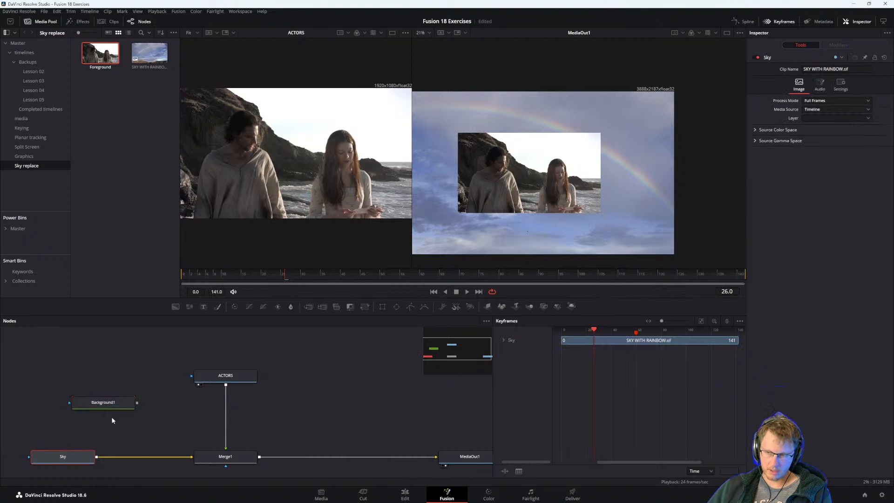
pyautogui.click(405, 494)
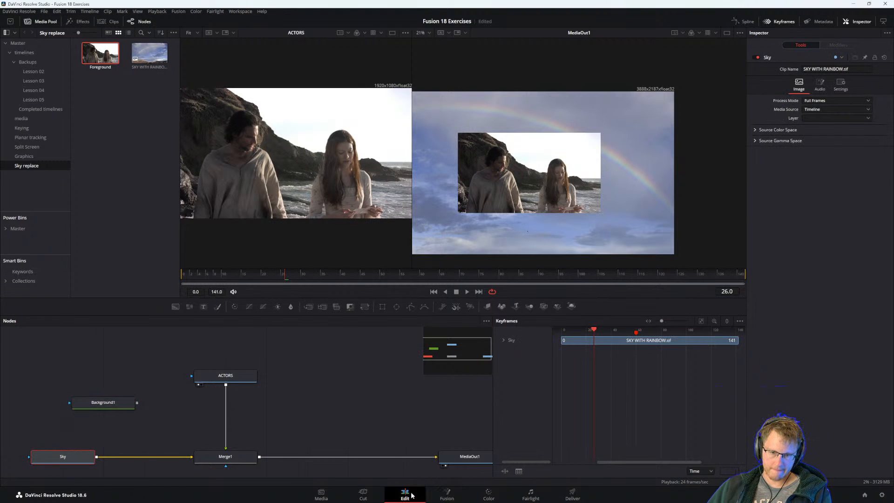
pyautogui.click(447, 494)
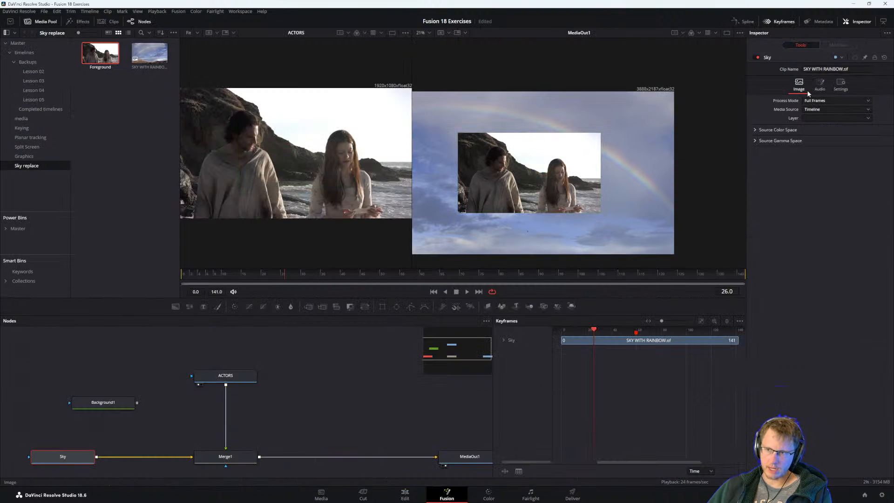
pyautogui.click(823, 84)
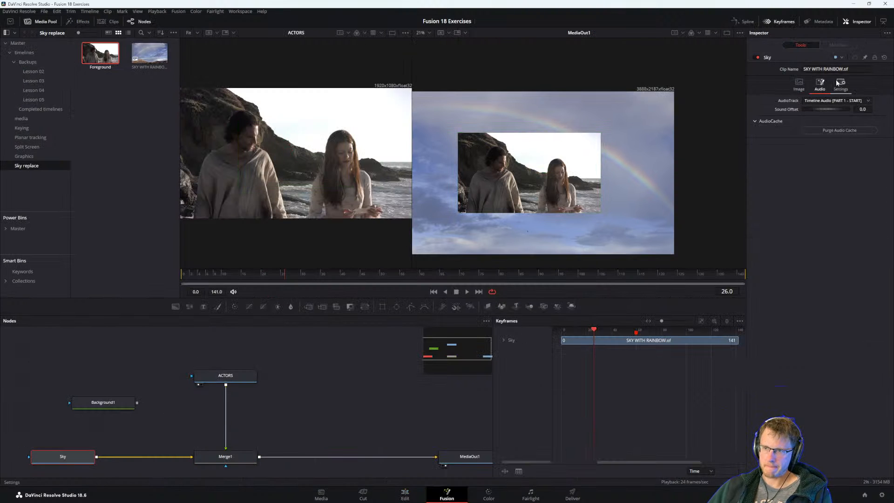
# Turn off Auto Resolution for the Background1 node and set its image size to 1920 wide by 1080 high.
pyautogui.click(799, 84)
pyautogui.click(106, 404)
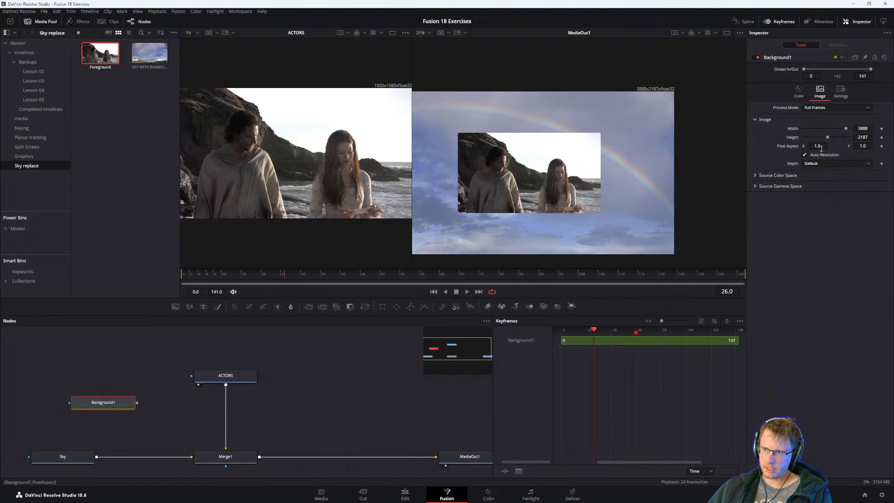
pyautogui.click(862, 128)
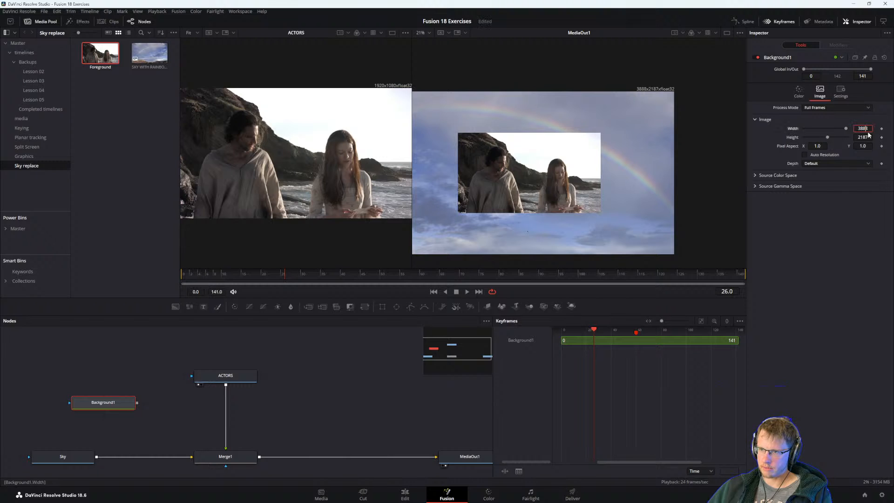
pyautogui.write('1920')
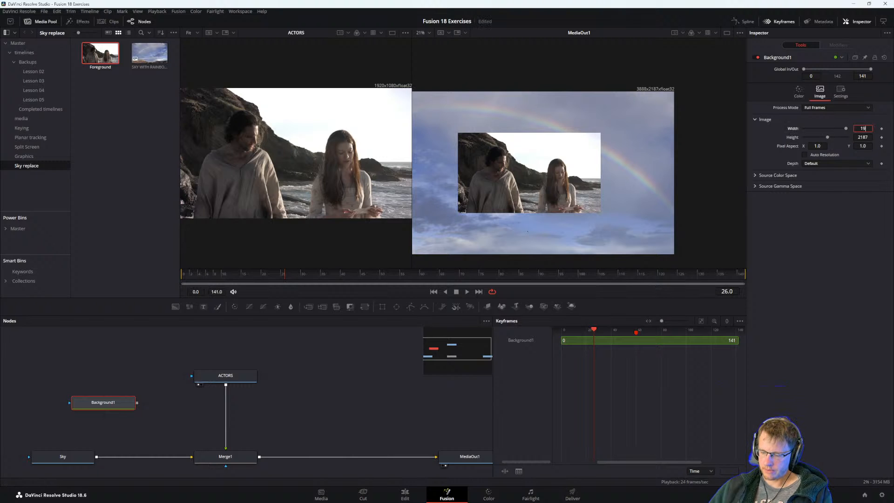
pyautogui.press('Tab')
pyautogui.write('1080')
pyautogui.press('Tab')
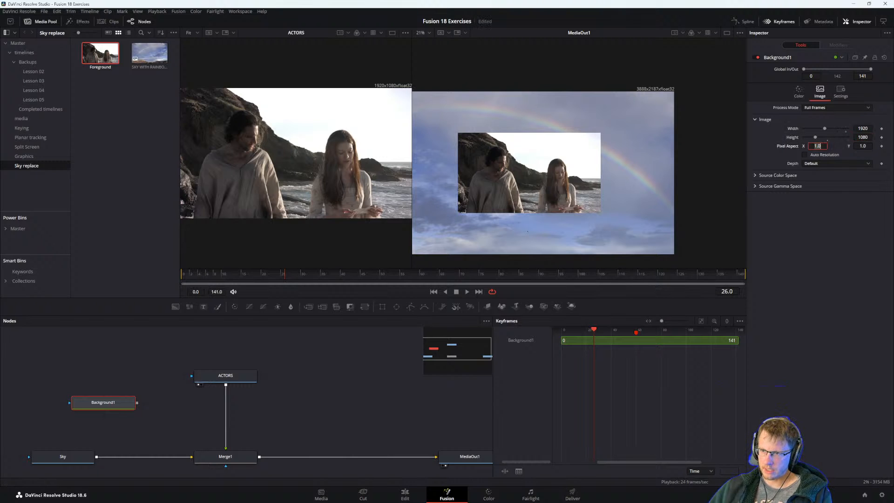
# Switch to the PDF guide and read steps 11 and 12 on the Merge's background resolution and adding a Merge node.
pyautogui.hotkey('alt', 'Tab')
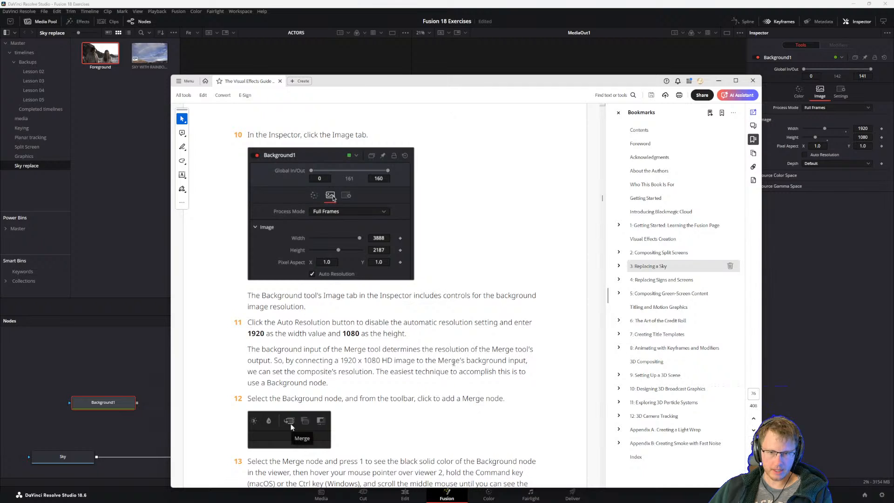
pyautogui.scroll(-1, 313, 382)
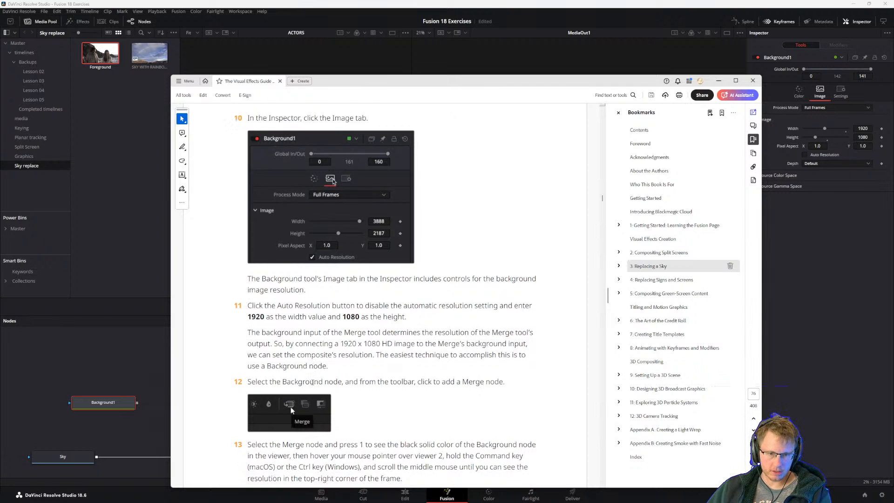
pyautogui.scroll(-1, 312, 381)
pyautogui.moveTo(248, 366); pyautogui.dragTo(342, 366)
pyautogui.click(356, 368)
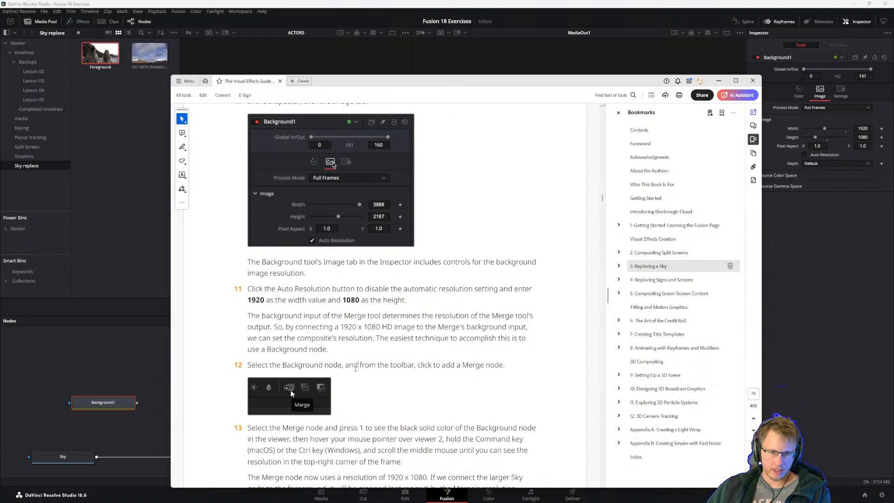
pyautogui.scroll(-1, 361, 373)
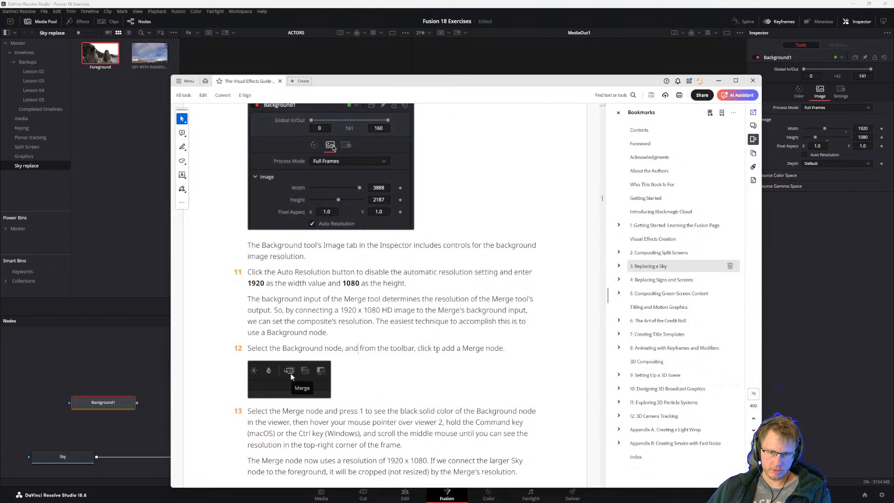
pyautogui.click(504, 348)
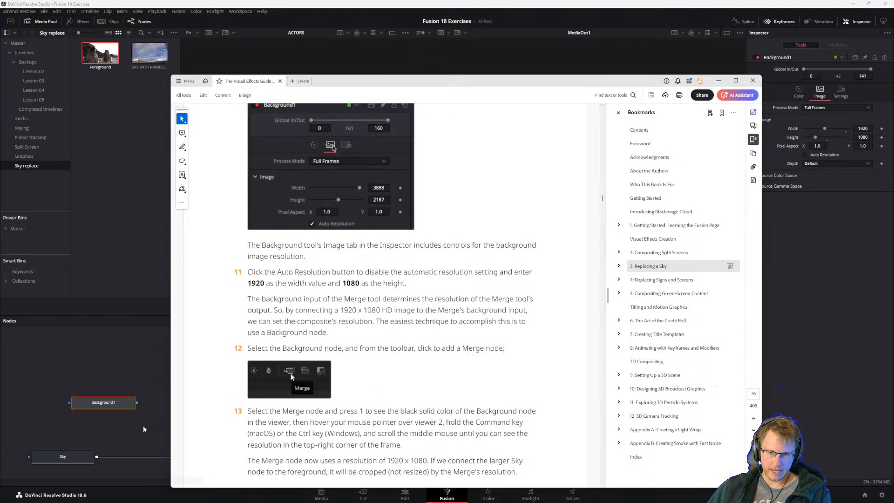
# Back in DaVinci Resolve, add a Merge node beside Background1 and connect Background1's output to its background input.
pyautogui.click(152, 390)
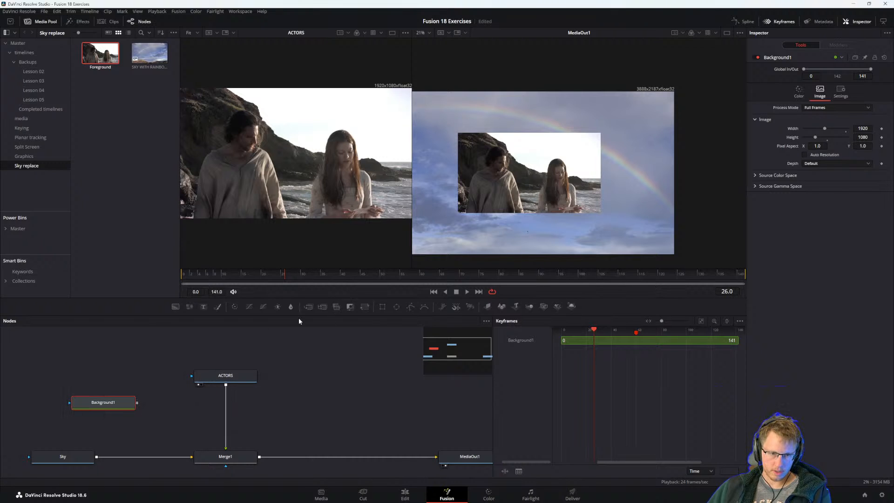
pyautogui.click(270, 351)
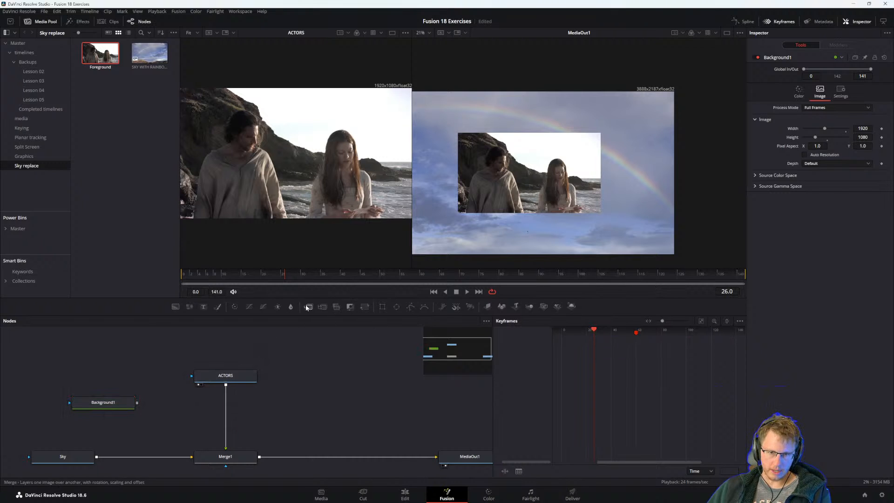
pyautogui.moveTo(305, 304); pyautogui.dragTo(201, 405)
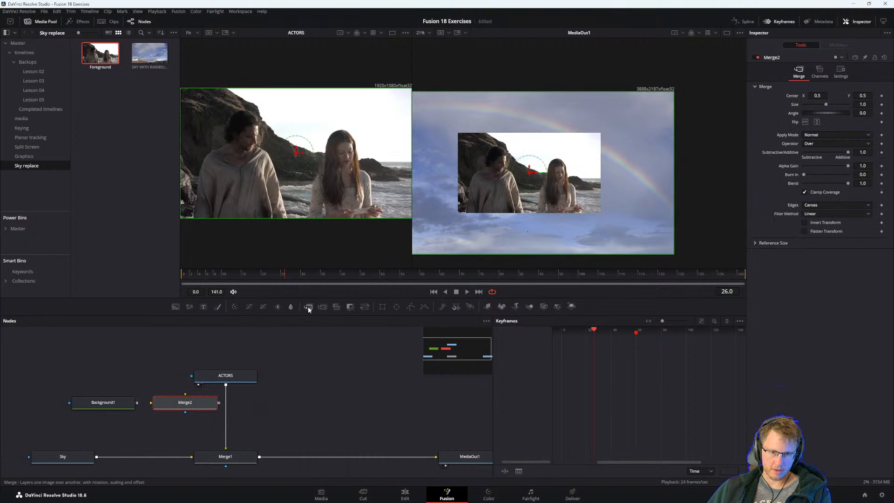
pyautogui.moveTo(137, 403); pyautogui.dragTo(179, 403)
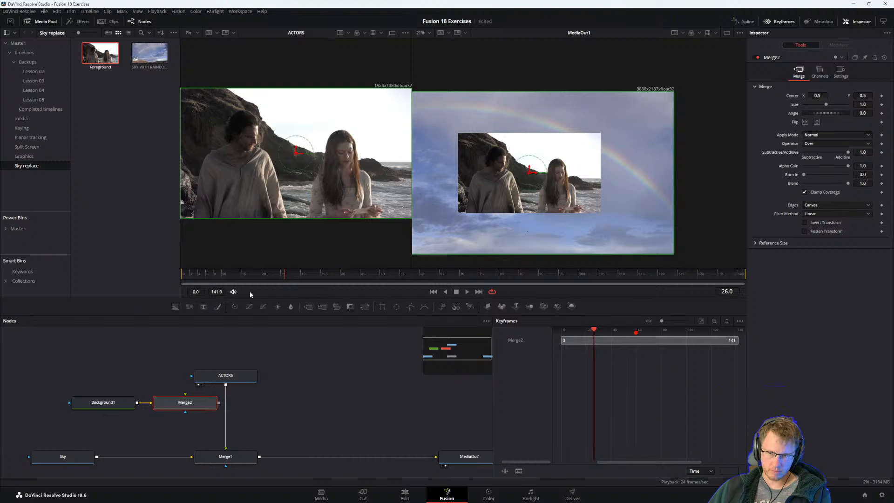
# Read step 13 in the PDF guide, then display the Merge2 node in DaVinci Resolve's first viewer.
pyautogui.hotkey('alt', 'Tab')
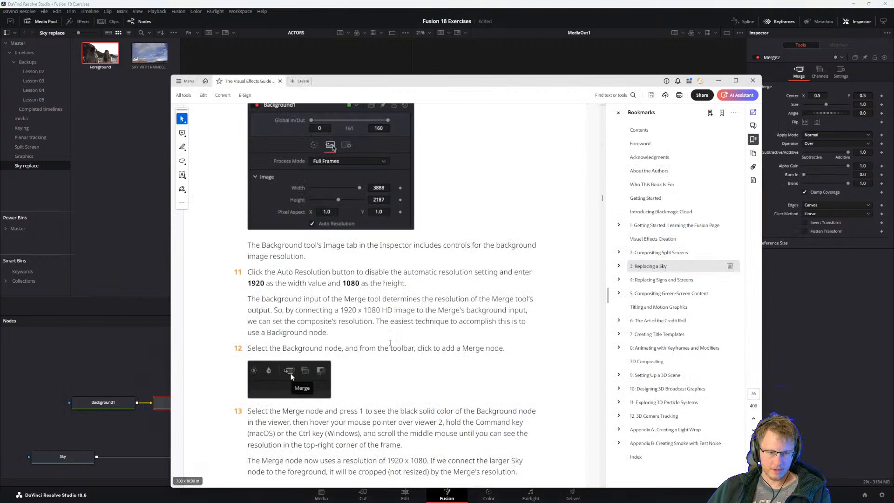
pyautogui.scroll(-3, 265, 350)
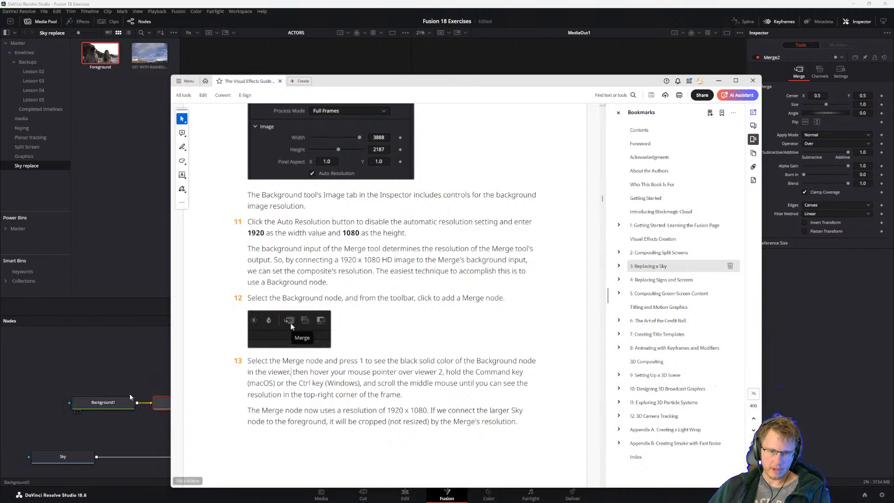
pyautogui.click(163, 401)
pyautogui.press('1')
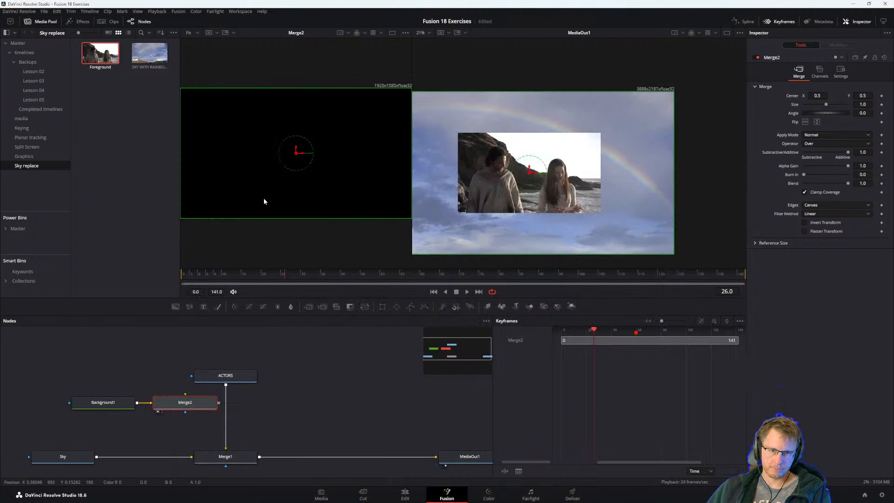
# Recheck step 13 in the PDF guide and examine the resolution label of the MediaOut1 composite in DaVinci Resolve's second viewer.
pyautogui.hotkey('alt', 'Tab')
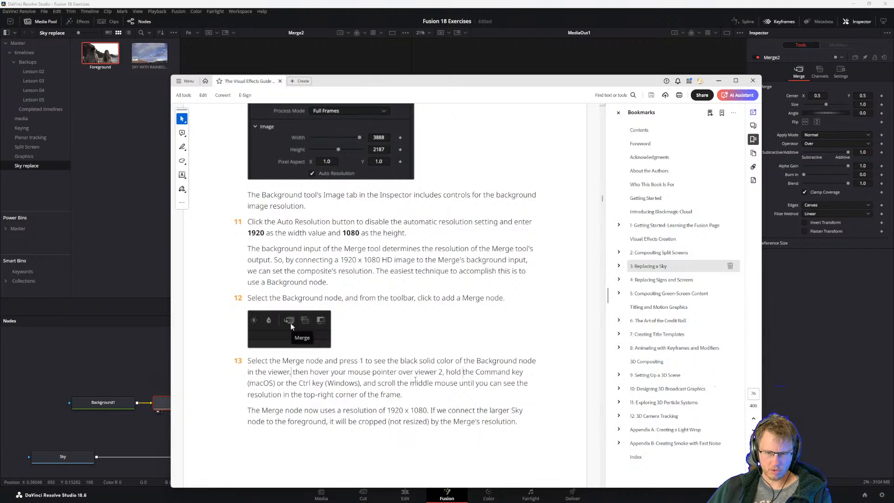
pyautogui.click(158, 362)
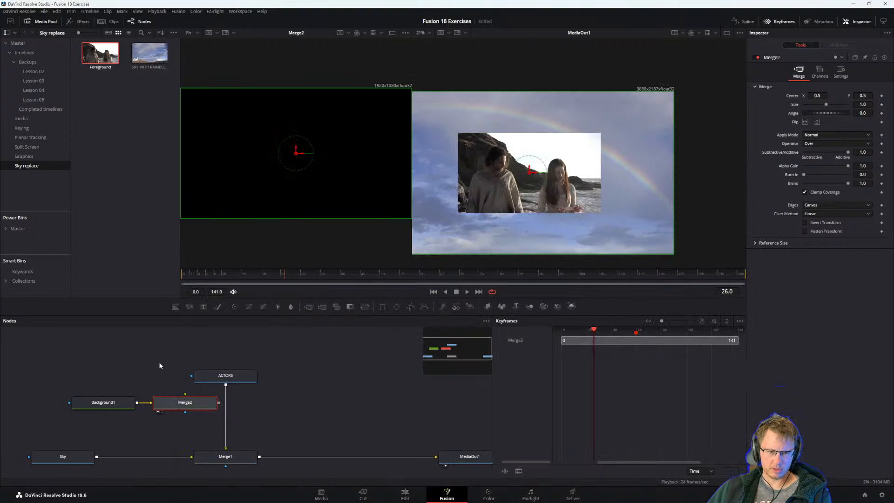
pyautogui.scroll(-2, 522, 179)
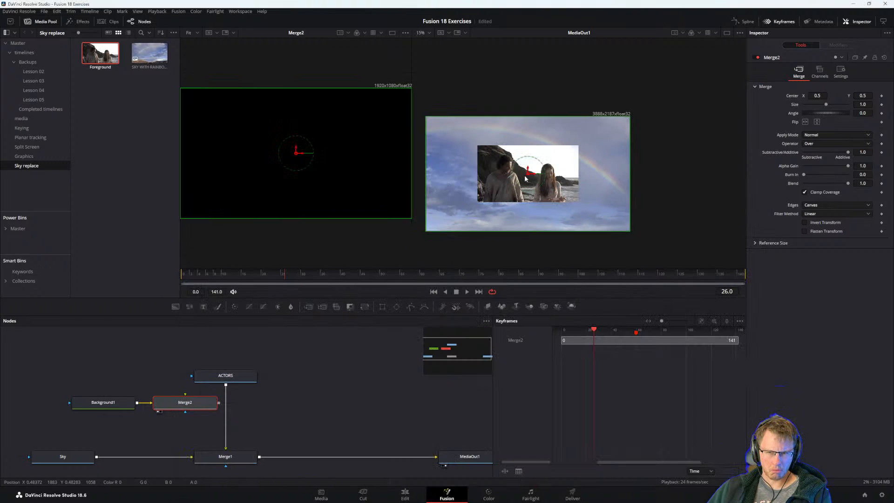
pyautogui.scroll(2, 607, 136)
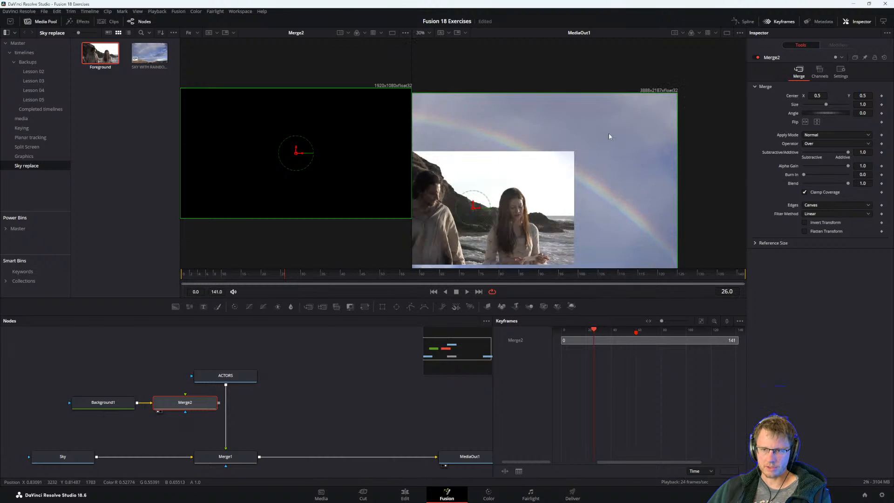
pyautogui.scroll(-2, 609, 136)
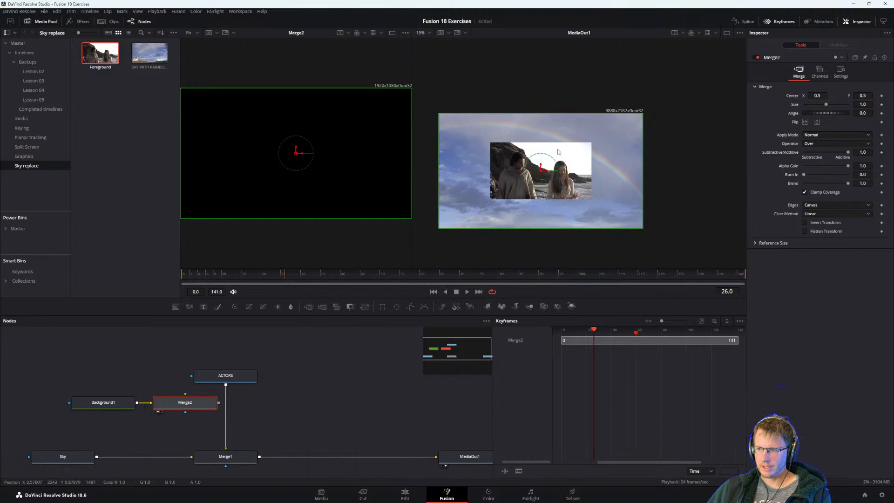
pyautogui.scroll(2, 558, 151)
pyautogui.scroll(-2, 584, 154)
pyautogui.scroll(2, 597, 152)
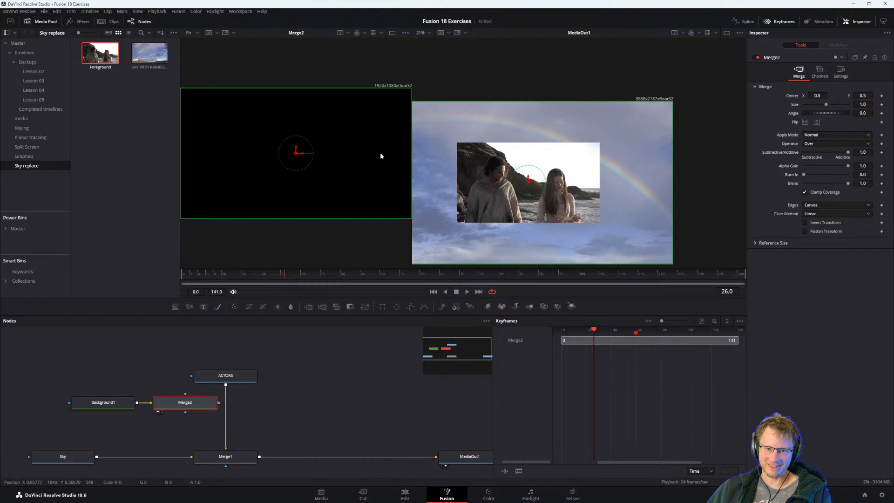
# Switch to the PDF guide and read the note on cropping the Sky node and steps 14 to 16 on rewiring the merges.
pyautogui.hotkey('alt', 'Tab')
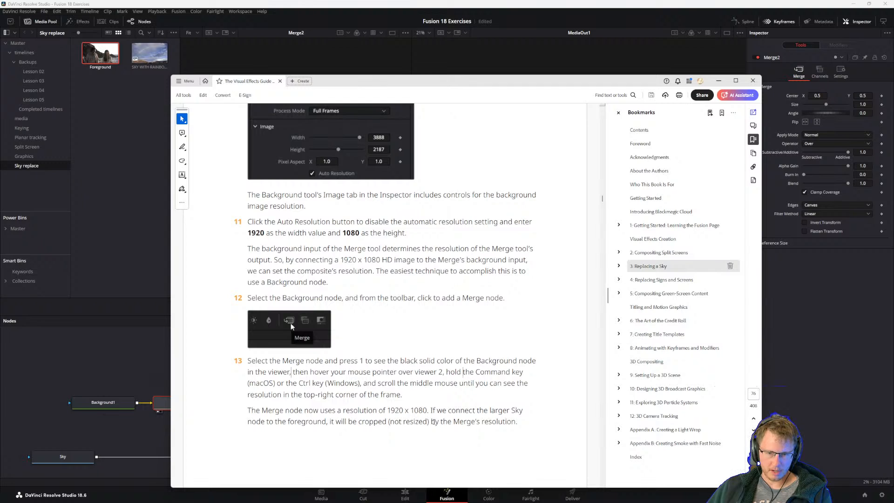
pyautogui.scroll(-2, 476, 422)
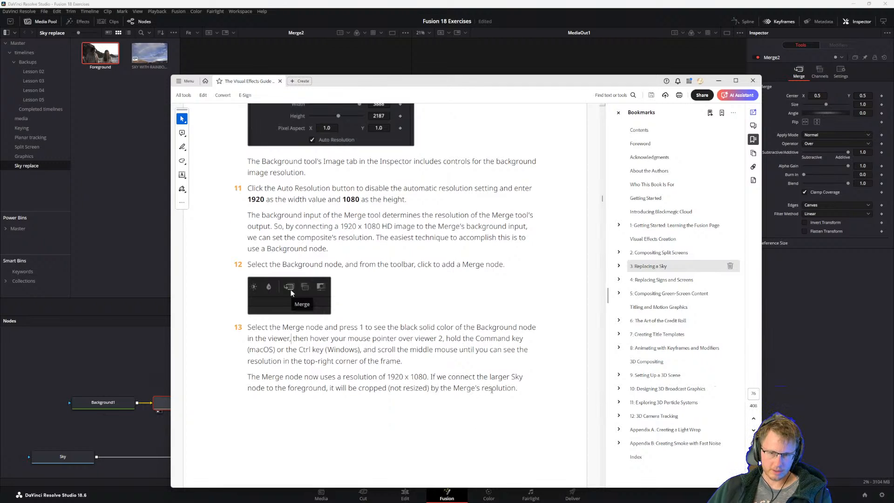
pyautogui.scroll(-10, 481, 390)
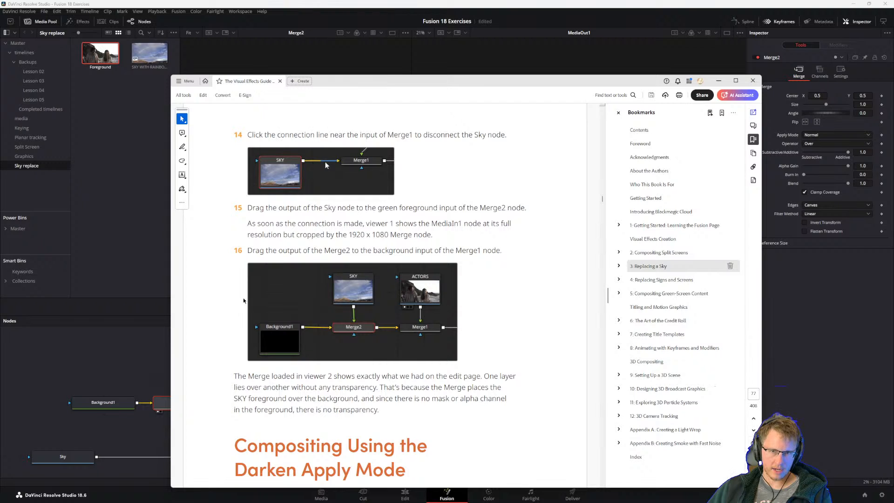
# In DaVinci Resolve, insert Merge2 between Sky and Merge1, connect Background1 to its foreground input, and align Background1 above Merge2.
pyautogui.click(142, 447)
pyautogui.moveTo(185, 404); pyautogui.dragTo(145, 456)
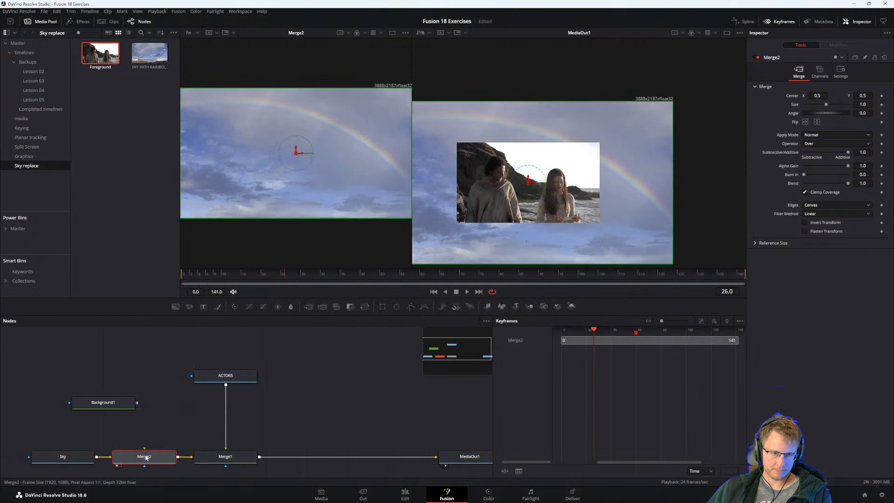
pyautogui.moveTo(136, 405); pyautogui.dragTo(144, 448)
pyautogui.click(124, 409)
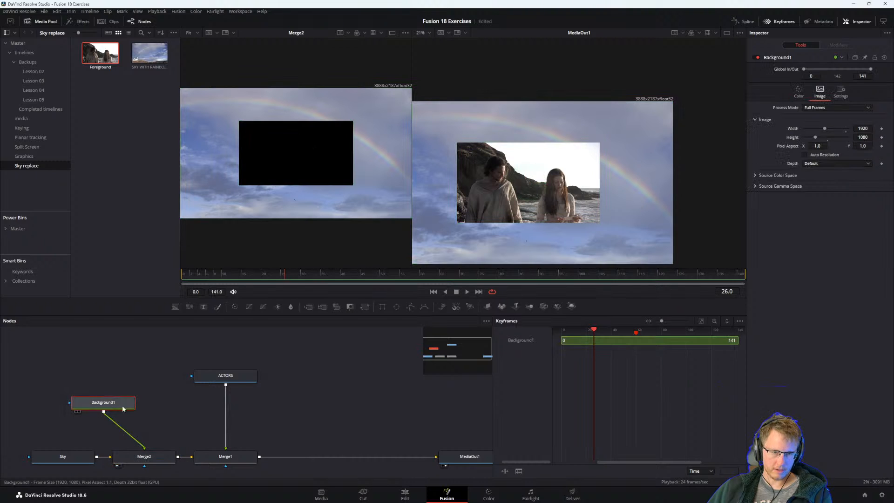
pyautogui.moveTo(123, 408); pyautogui.dragTo(165, 408)
pyautogui.click(146, 457)
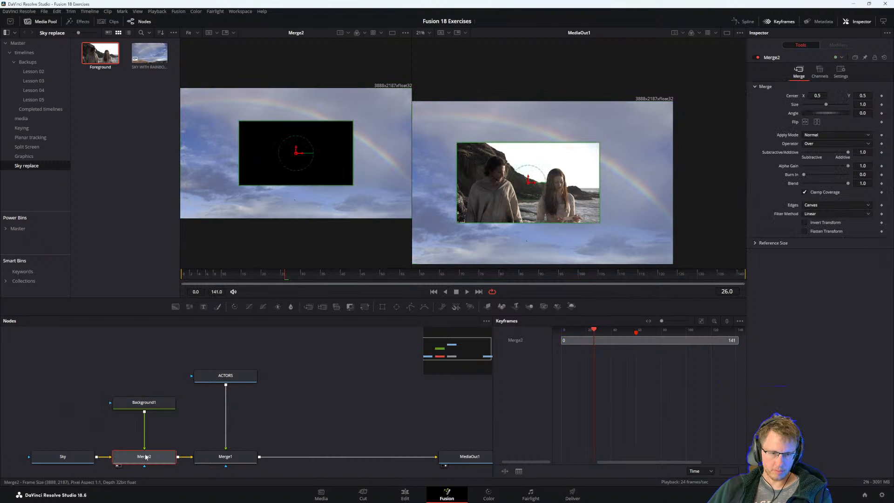
# Following the PDF guide's step 16 diagram, place Sky above Merge2 and Background1 to its left in DaVinci Resolve, and swap Merge2's foreground and background inputs.
pyautogui.hotkey('alt', 'Tab')
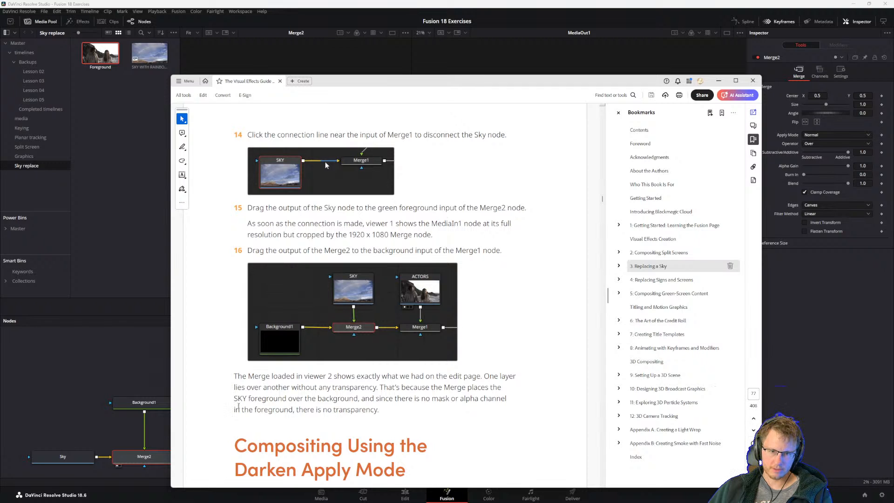
pyautogui.click(112, 440)
pyautogui.moveTo(65, 458); pyautogui.dragTo(146, 377)
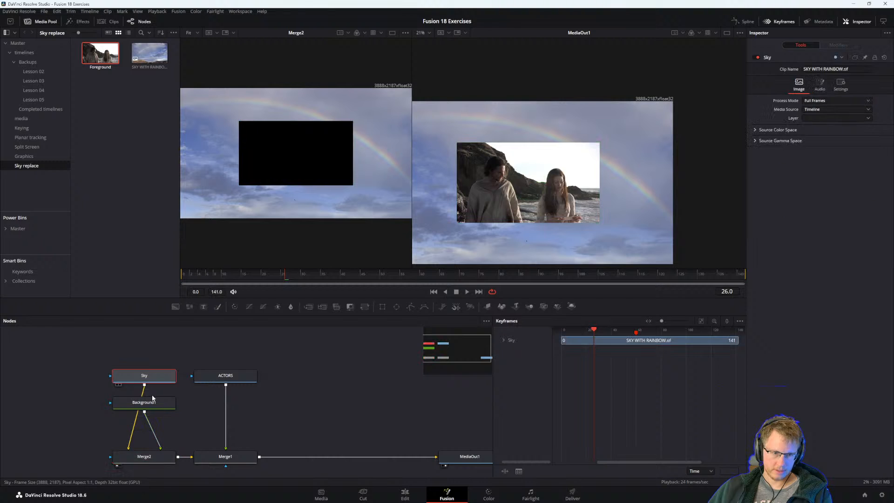
pyautogui.moveTo(134, 406); pyautogui.dragTo(39, 463)
pyautogui.click(131, 459)
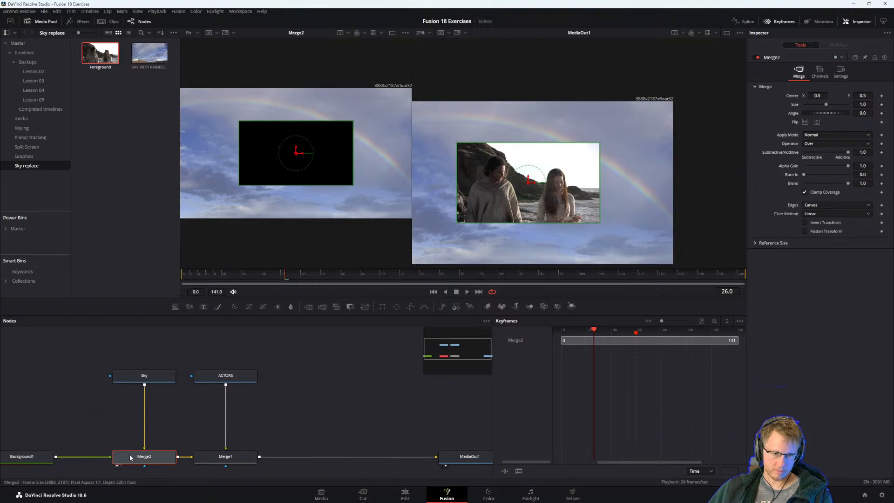
pyautogui.hotkey('ctrl', 't')
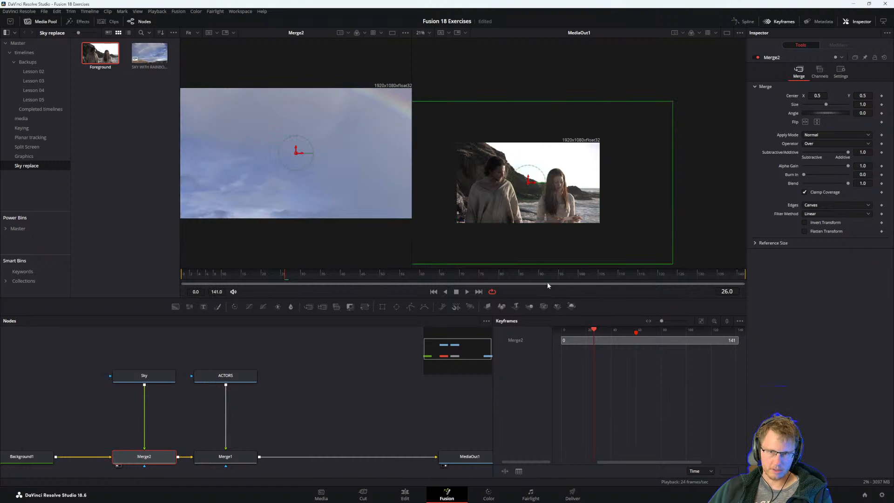
# Inspect the image settings of the Background1 node and of the Sky node in the rearranged node tree.
pyautogui.hscroll(-2, 163, 433)
pyautogui.click(67, 457)
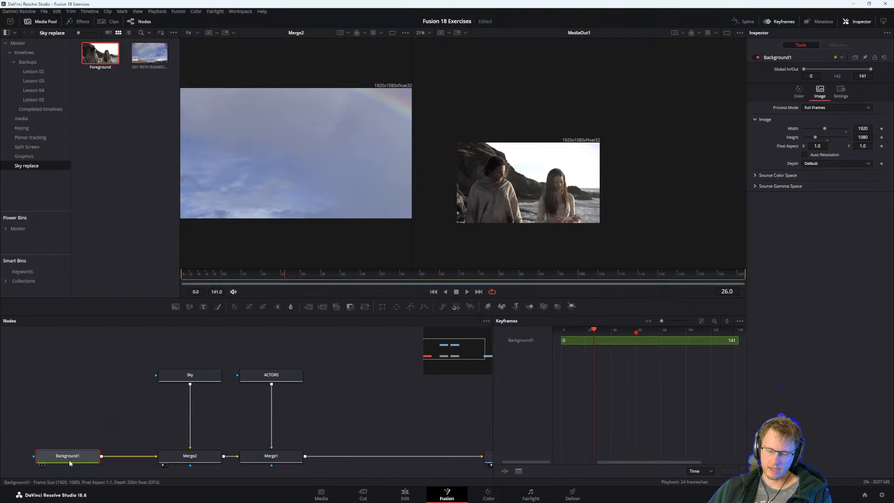
pyautogui.click(193, 377)
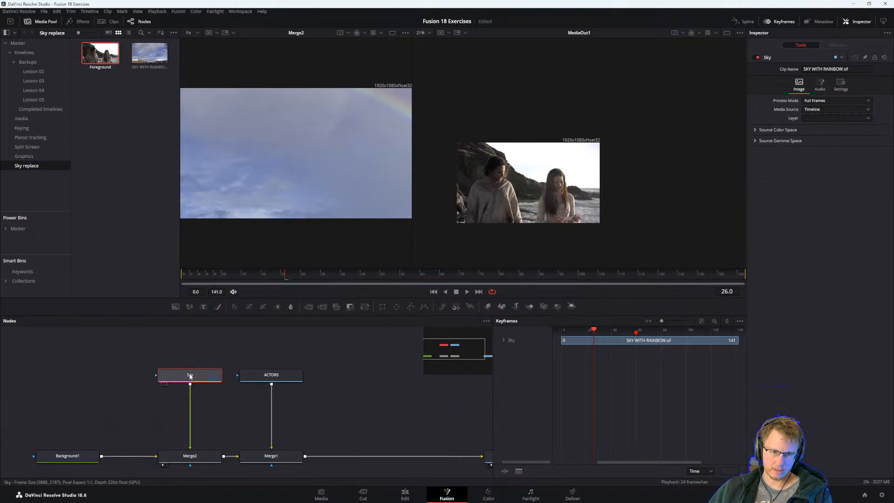
pyautogui.moveTo(191, 380)
pyautogui.mouseDown()
pyautogui.moveTo(191, 407)
pyautogui.moveTo(194, 379)
pyautogui.mouseUp()
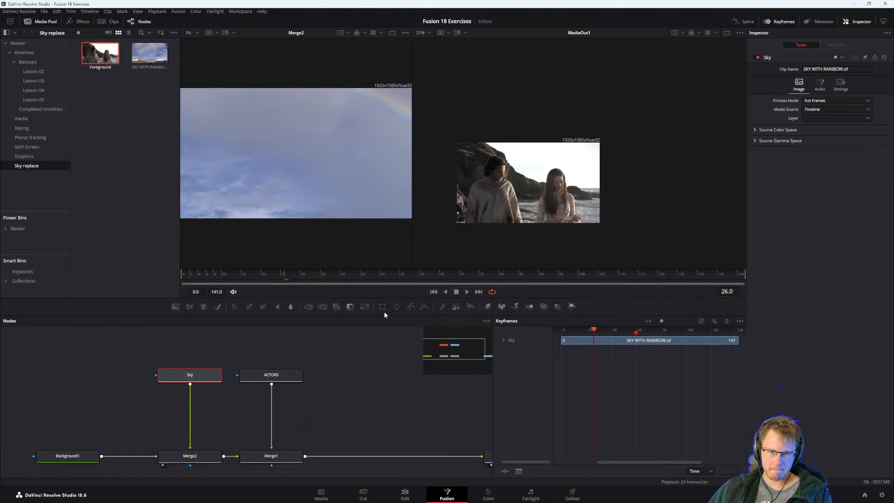
# Add a Transform node between Sky and Merge2 and set its size to 0.53.
pyautogui.click(365, 307)
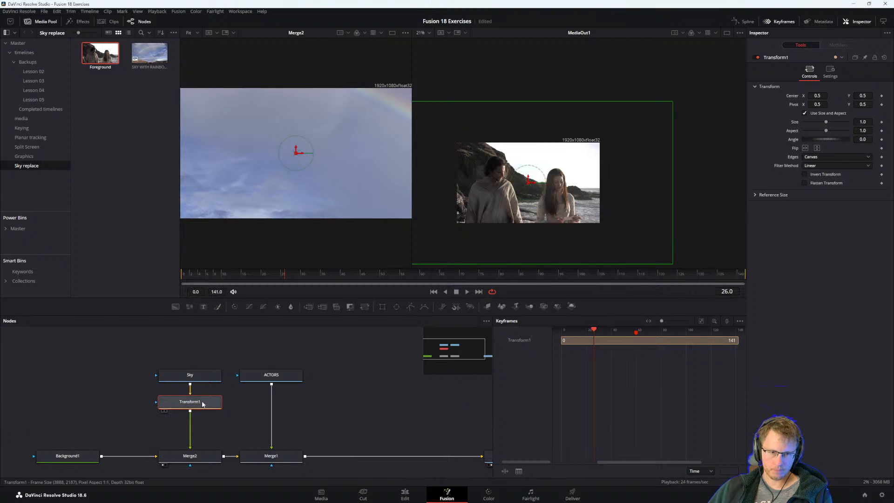
pyautogui.moveTo(826, 121); pyautogui.dragTo(815, 124)
# Switch to the PDF guide and read past step 16 to the introduction of Compositing Using the Darken Apply Mode.
pyautogui.hotkey('alt', 'Tab')
pyautogui.scroll(-2, 325, 144)
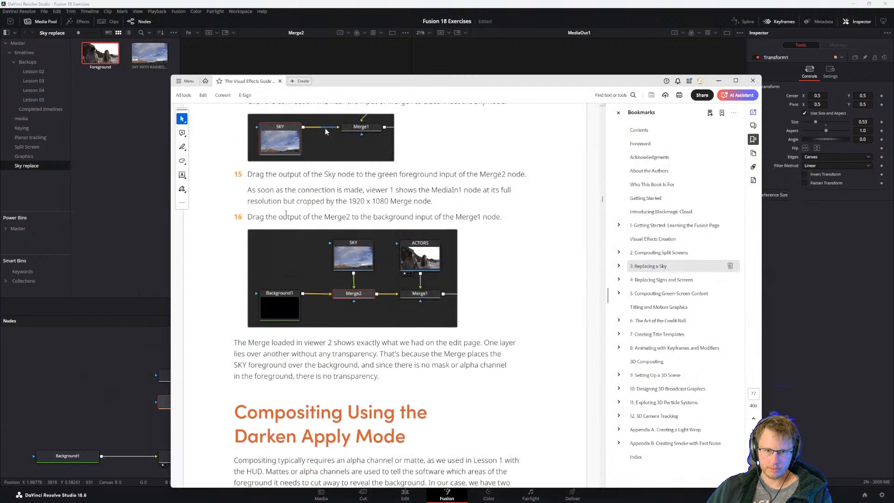
pyautogui.scroll(-3, 287, 293)
pyautogui.scroll(-1, 301, 389)
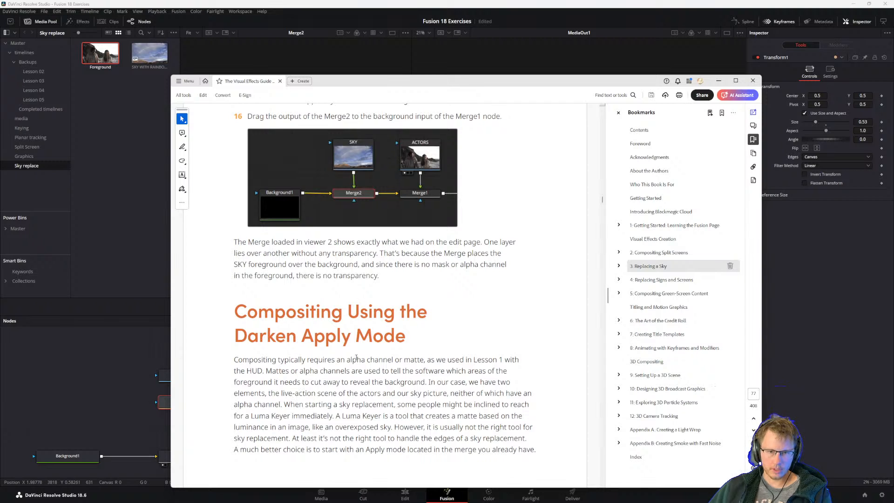
pyautogui.scroll(-2, 359, 321)
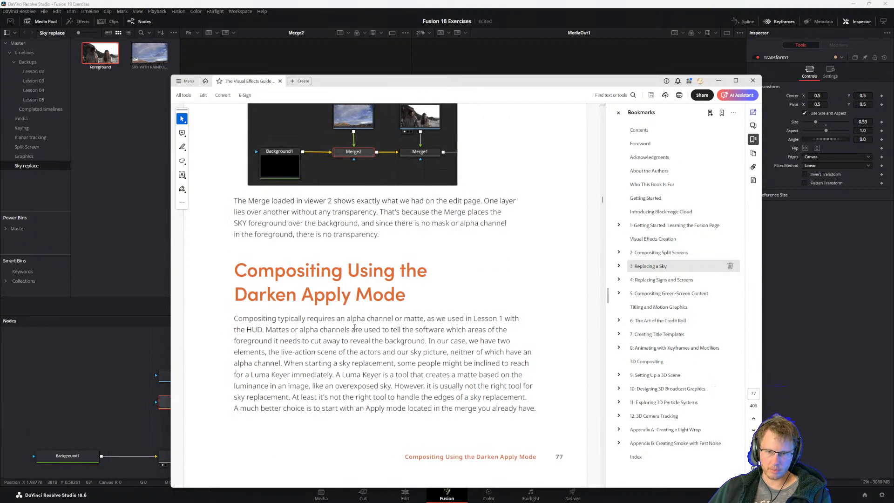
pyautogui.scroll(-1, 355, 327)
pyautogui.scroll(1, 350, 324)
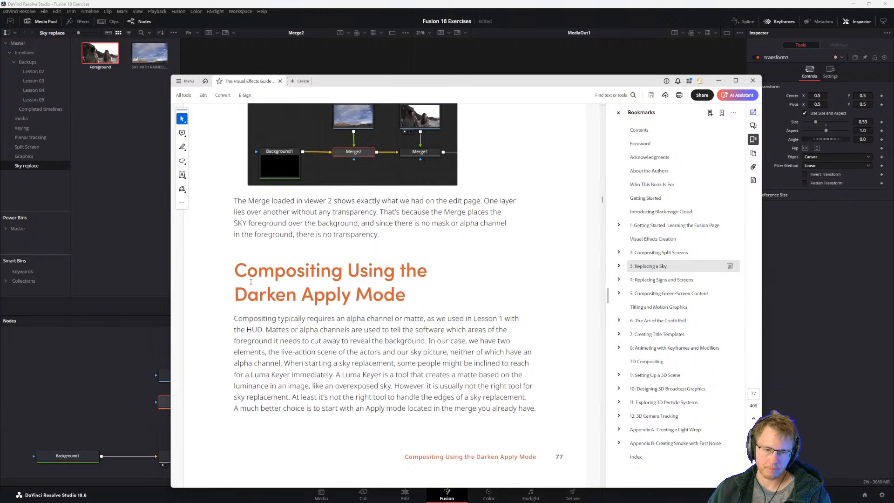
# In DaVinci Resolve, examine the scaled sky's bounds in the Merge2 viewer and compare the Transform1 and Background1 settings.
pyautogui.click(151, 381)
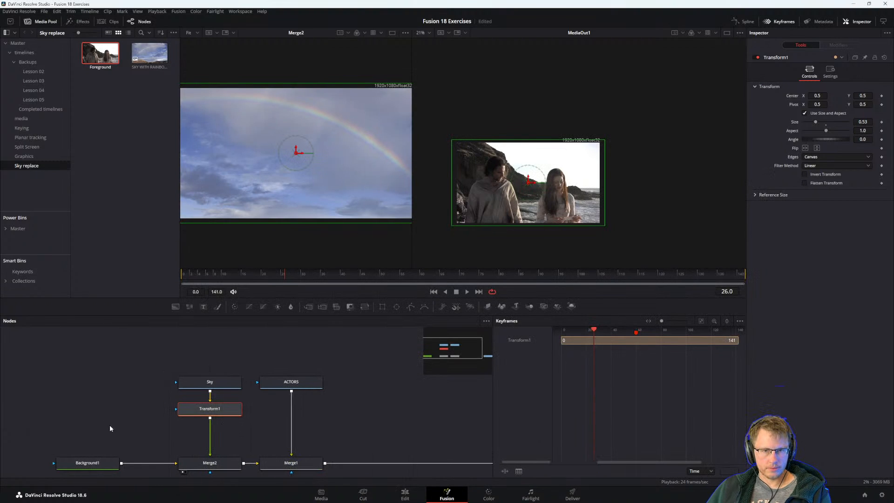
pyautogui.scroll(-3, 306, 217)
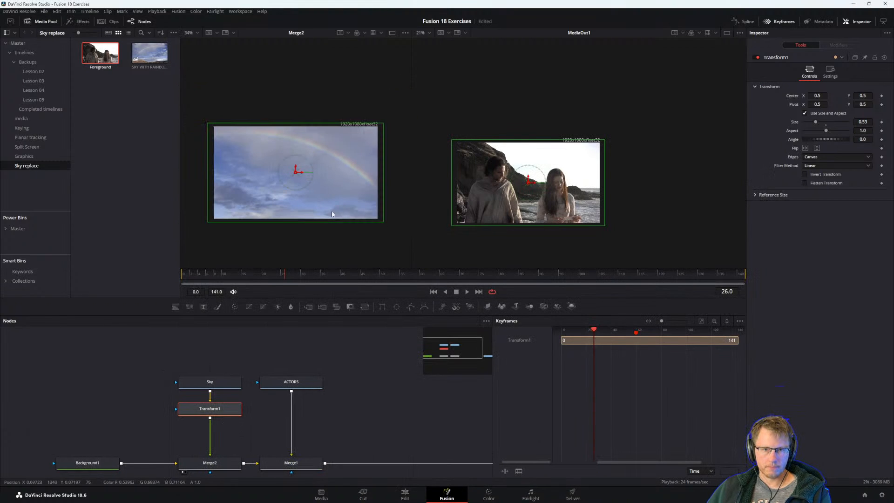
pyautogui.click(93, 461)
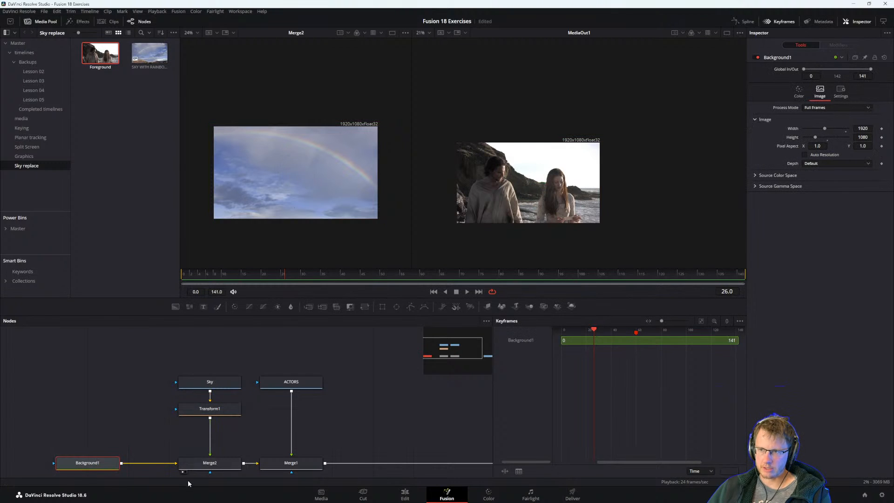
pyautogui.click(211, 412)
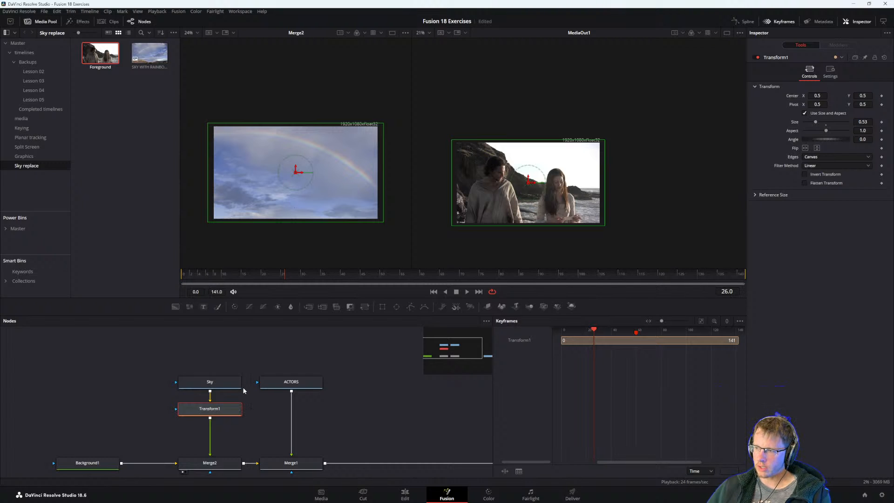
pyautogui.click(97, 460)
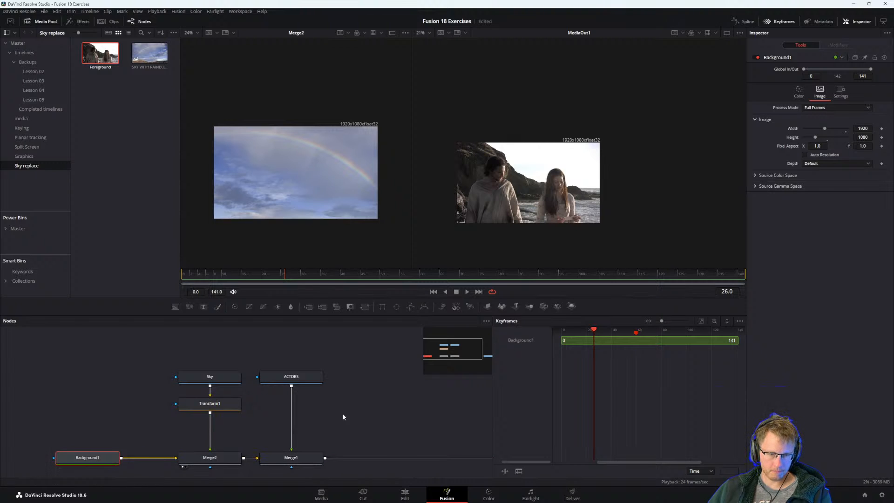
pyautogui.click(116, 366)
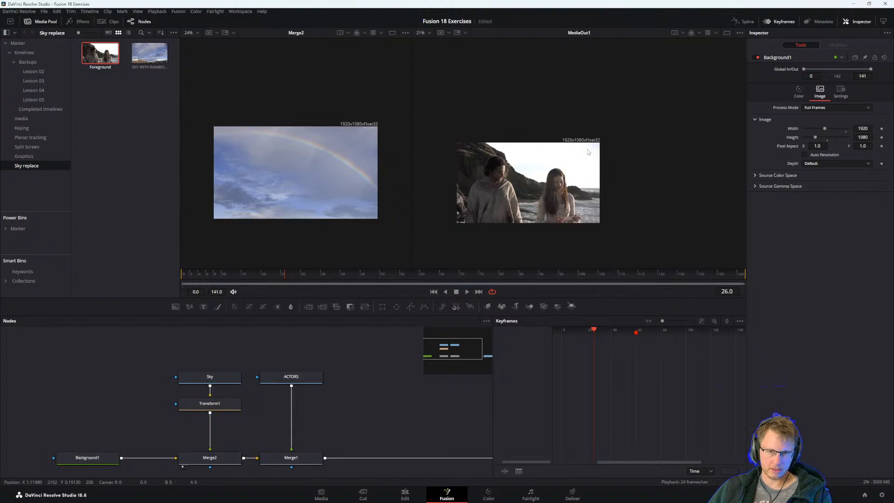
# Switch to the PDF guide and read the paragraph on alpha channels, the Luma Keyer and Apply modes for sky replacement.
pyautogui.hotkey('alt', 'Tab')
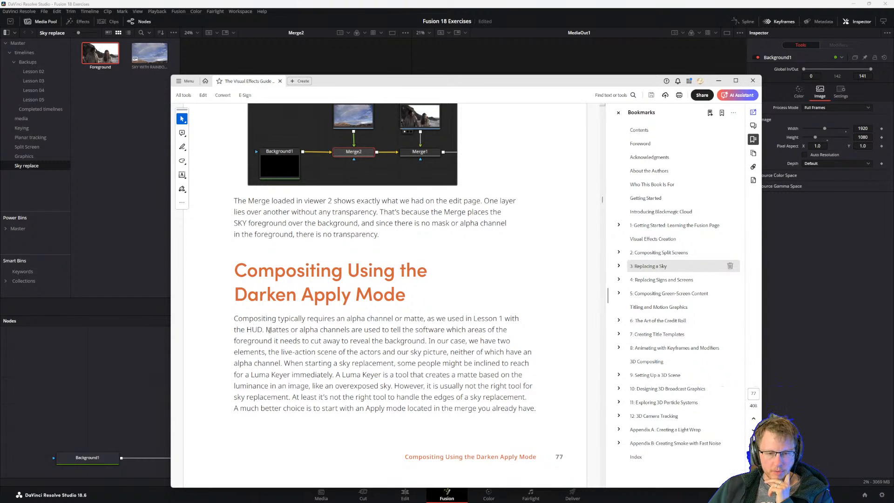
pyautogui.moveTo(268, 325); pyautogui.dragTo(289, 345)
pyautogui.click(356, 365)
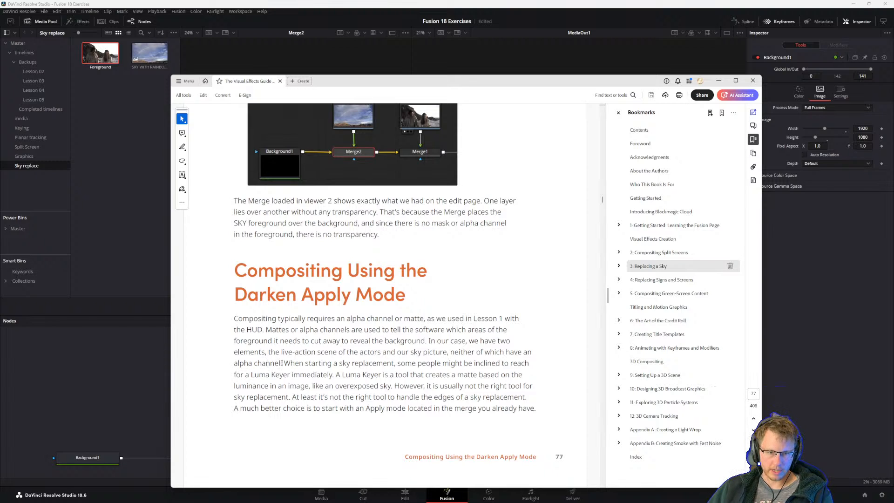
pyautogui.moveTo(281, 362); pyautogui.dragTo(529, 413)
pyautogui.click(400, 352)
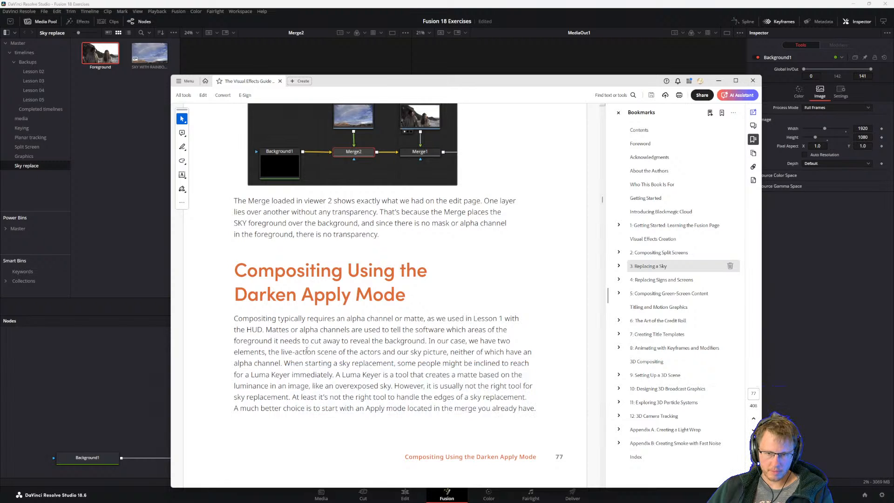
pyautogui.scroll(1, 327, 375)
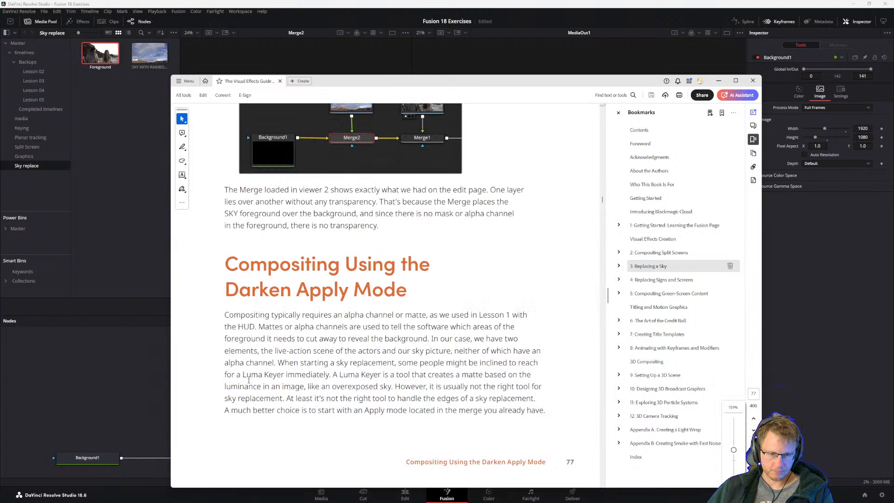
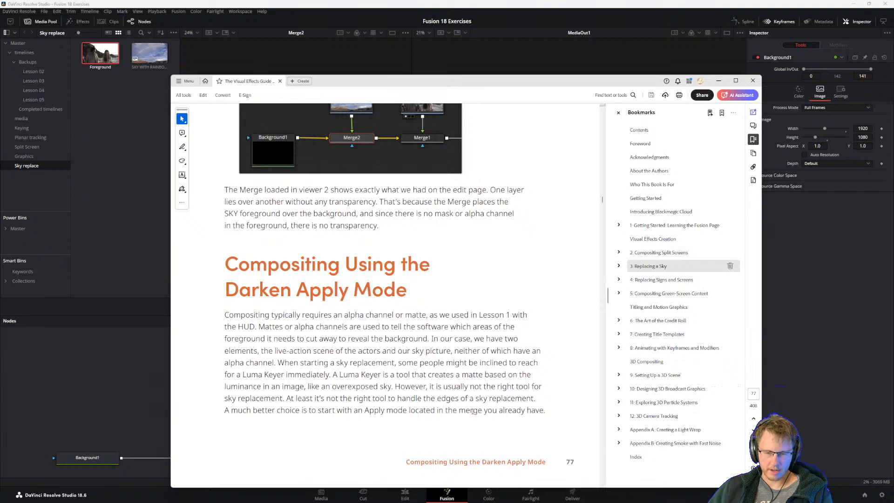
# Read the guide's first Darken step and, in DaVinci Resolve, examine how the Sky branch, Merge2 and ACTORS feed Merge1.
pyautogui.scroll(-1, 373, 409)
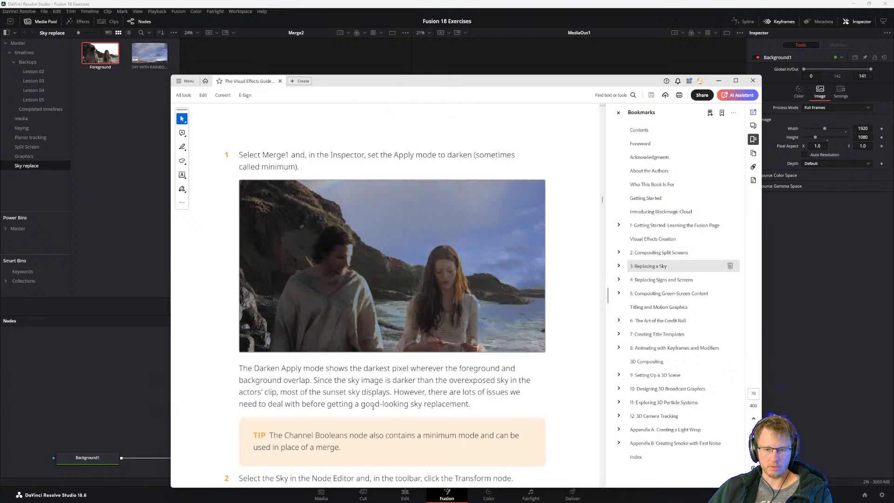
pyautogui.click(97, 387)
pyautogui.moveTo(280, 417); pyautogui.dragTo(298, 390)
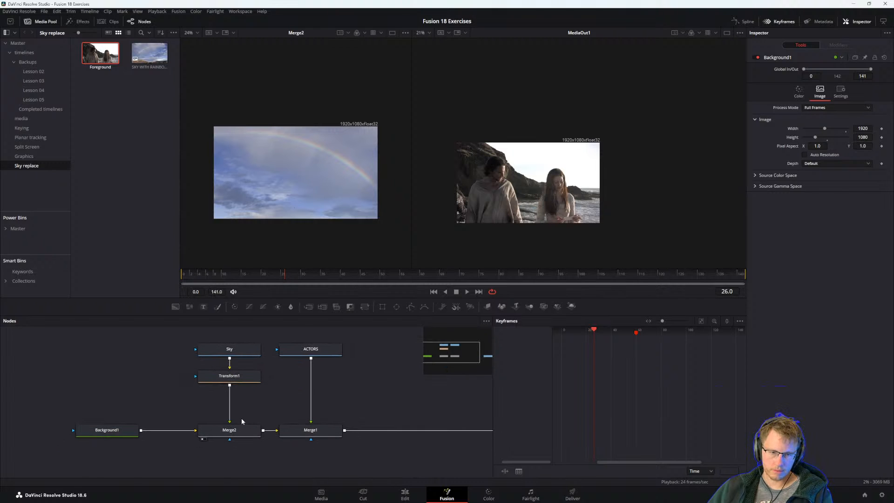
pyautogui.click(311, 436)
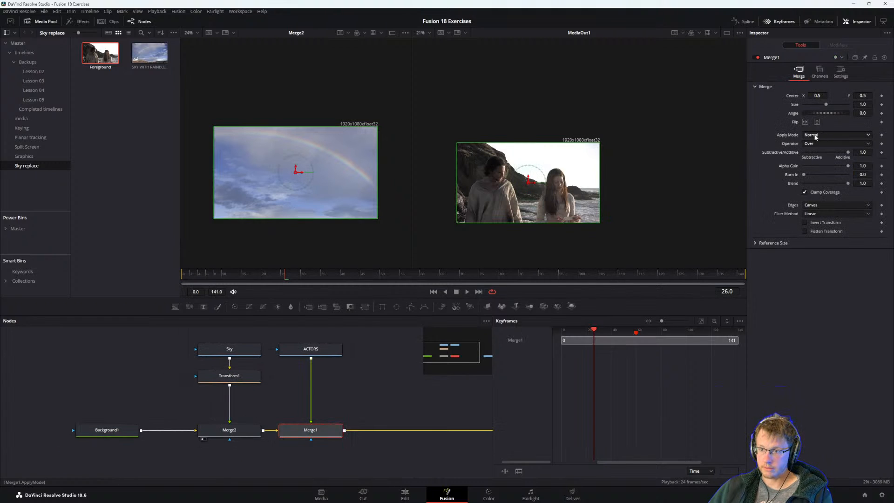
pyautogui.click(311, 348)
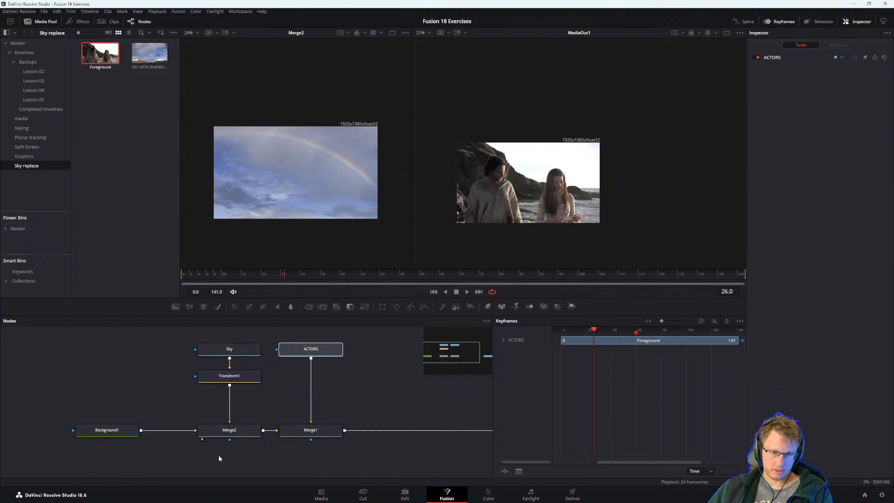
pyautogui.moveTo(233, 335); pyautogui.dragTo(233, 428)
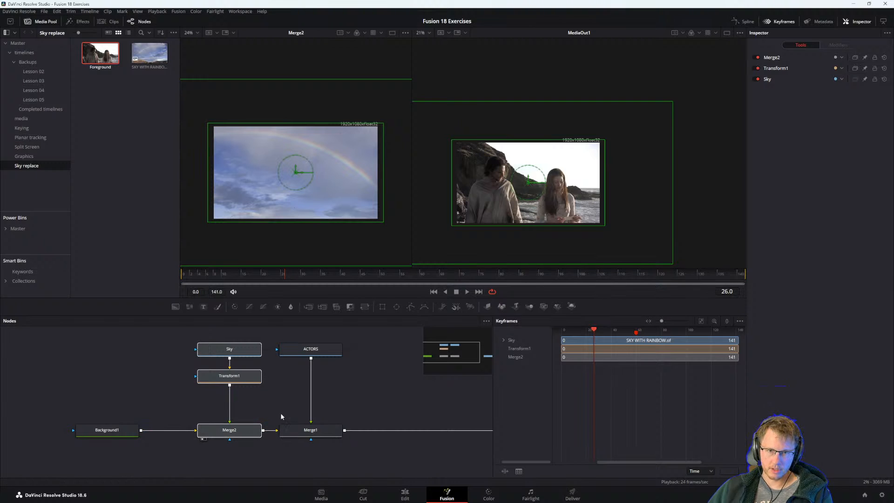
pyautogui.click(280, 412)
pyautogui.click(233, 429)
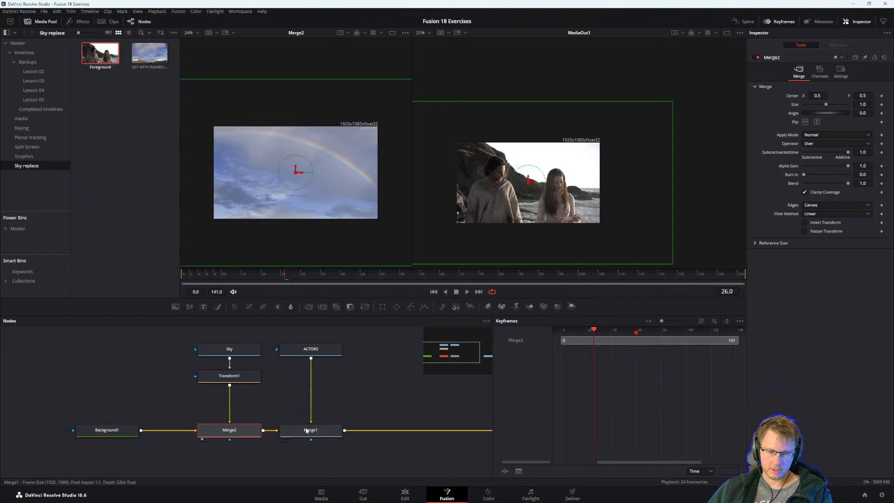
pyautogui.click(310, 349)
pyautogui.click(297, 419)
pyautogui.click(316, 429)
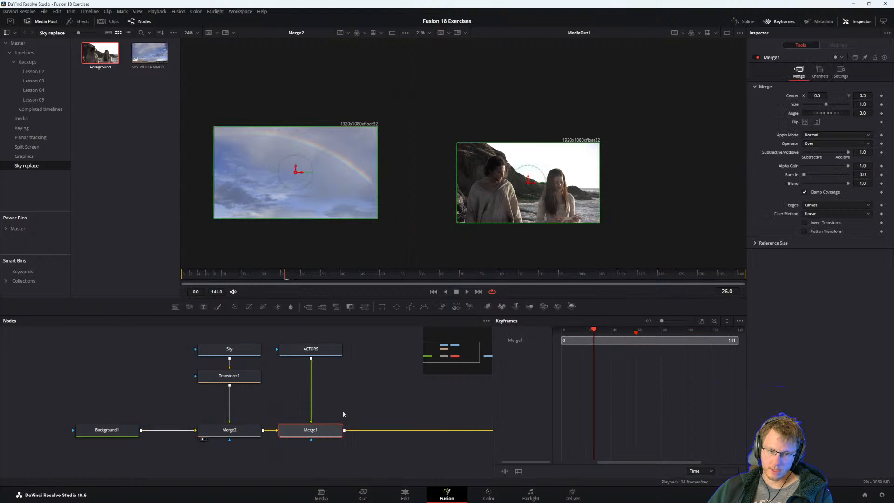
# Recheck the step in the PDF guide, move its window aside and set Merge1's Apply Mode to Darken in DaVinci Resolve.
pyautogui.hotkey('alt', 'Tab')
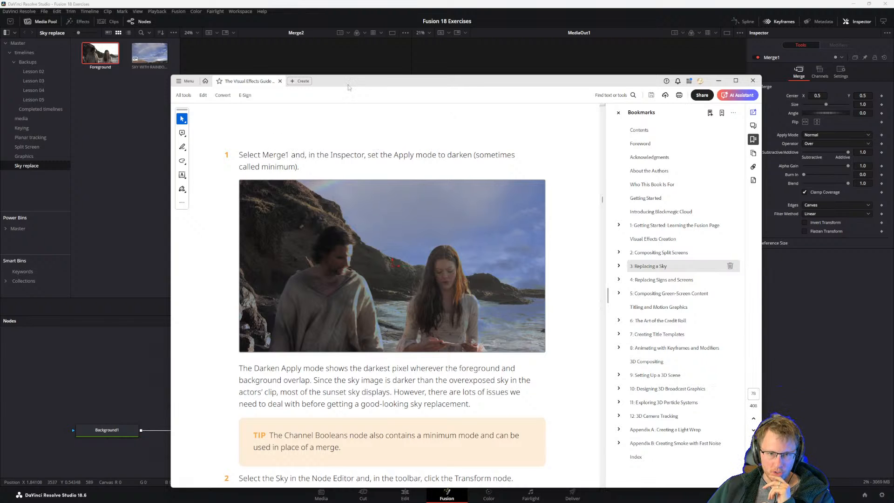
pyautogui.moveTo(349, 85); pyautogui.dragTo(401, 62)
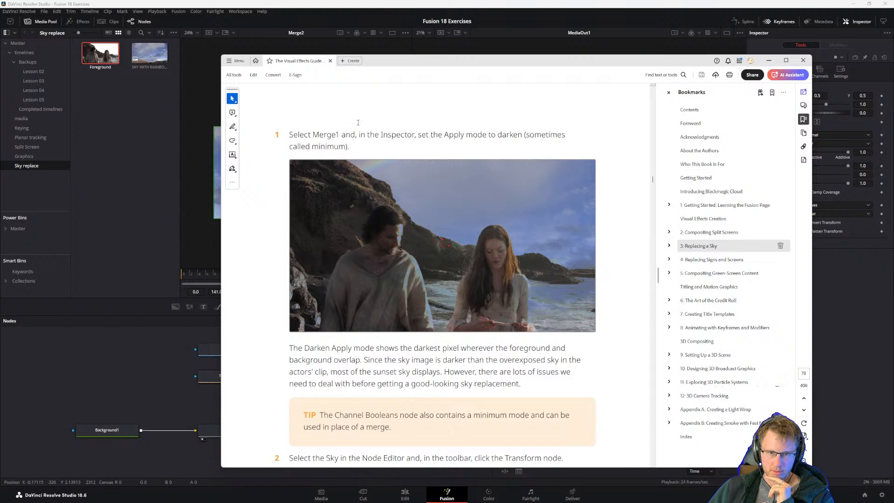
pyautogui.moveTo(388, 62); pyautogui.dragTo(893, 102)
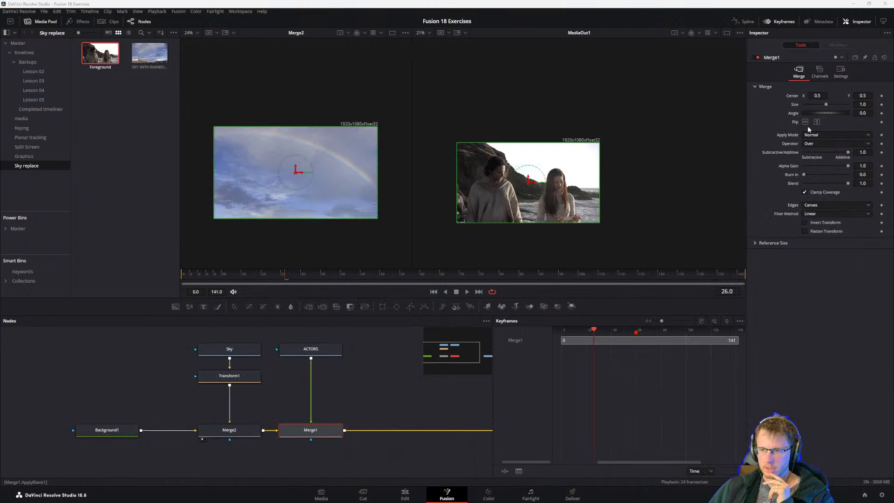
pyautogui.click(815, 135)
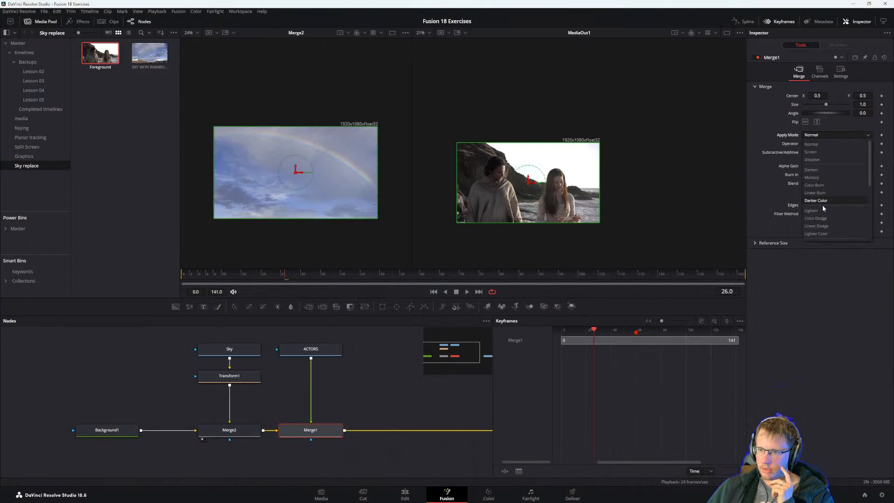
pyautogui.click(812, 170)
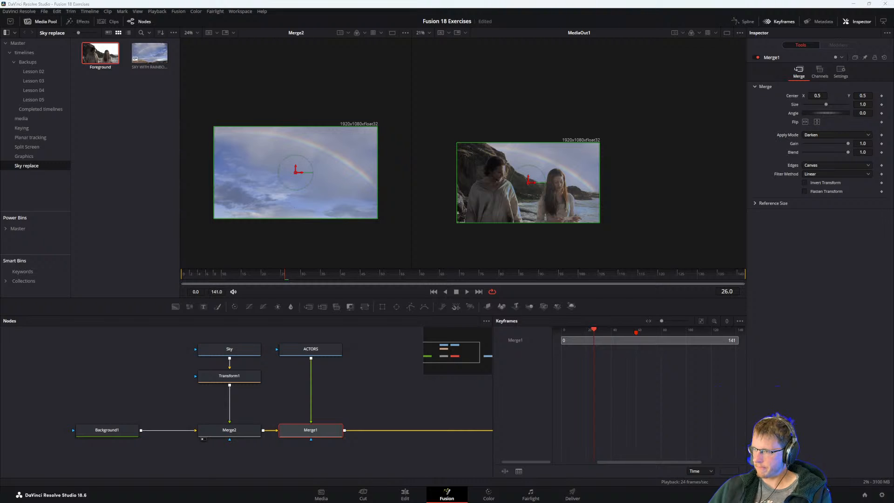
# Bring back the PDF guide and read the Darken explanation, the Channel Booleans tip and step 2 on repositioning the sky.
pyautogui.moveTo(512, 502); pyautogui.dragTo(354, 54)
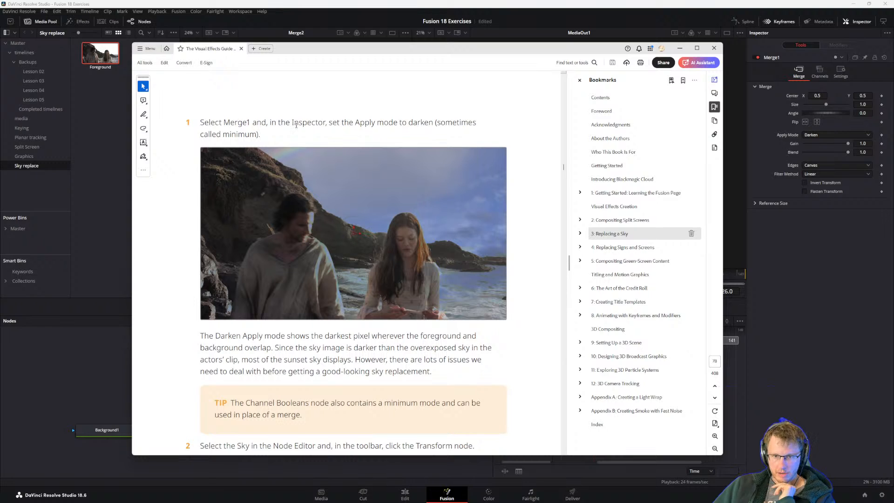
pyautogui.scroll(-1, 278, 373)
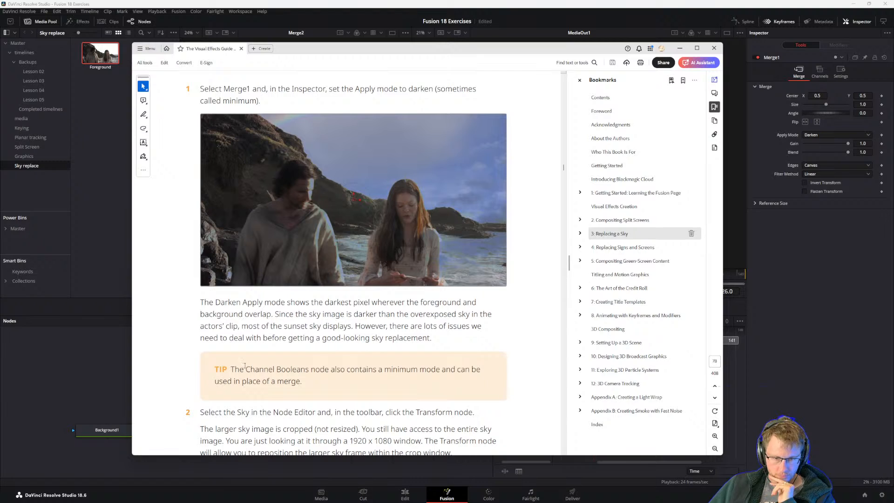
pyautogui.moveTo(250, 369); pyautogui.dragTo(312, 387)
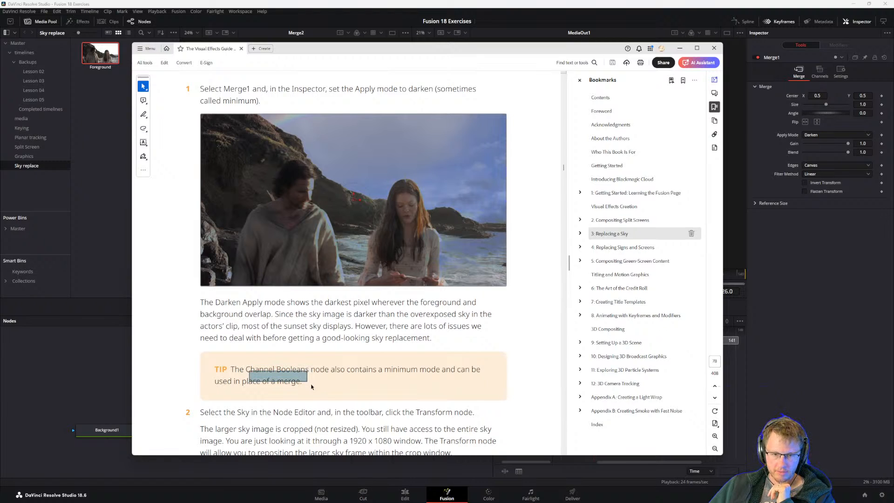
pyautogui.click(272, 372)
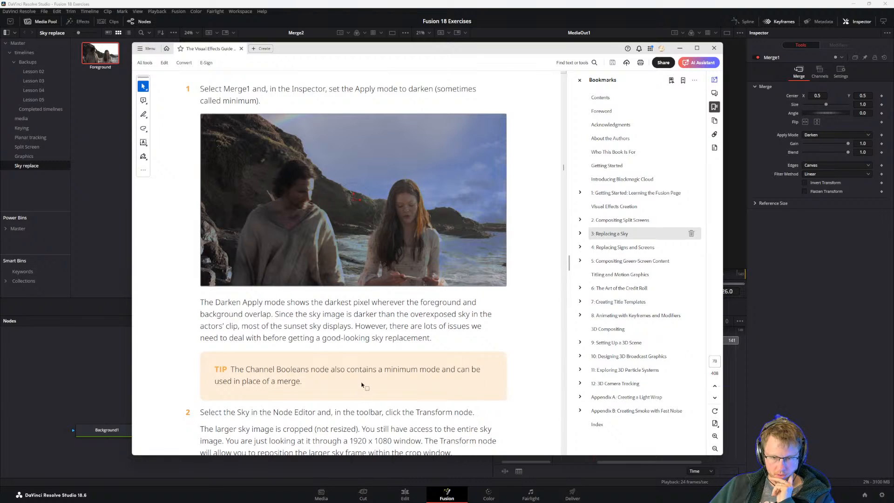
pyautogui.scroll(-3, 361, 385)
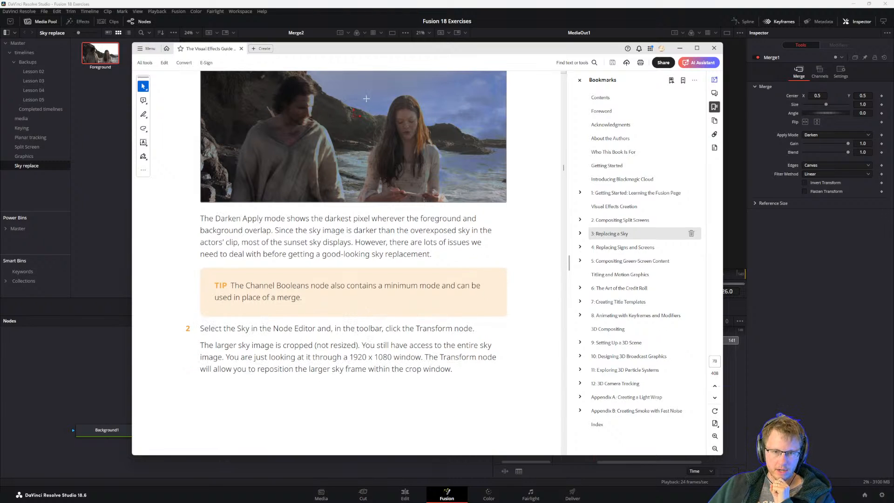
pyautogui.scroll(1, 366, 99)
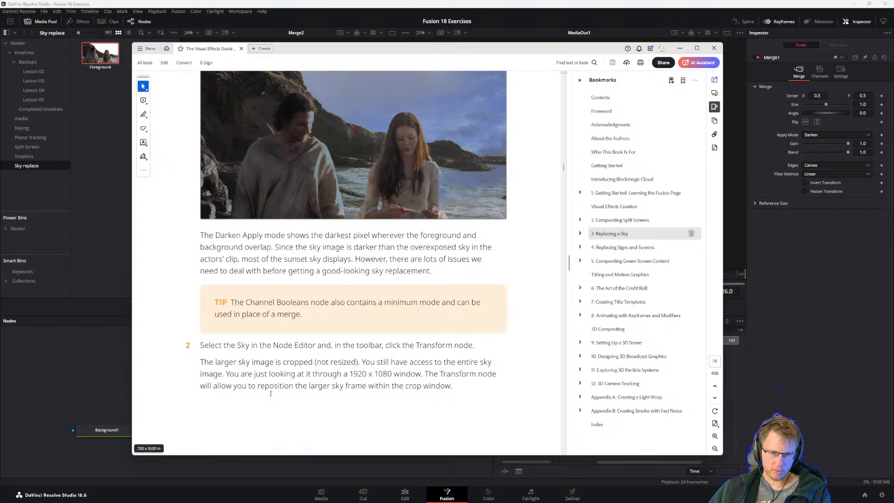
# In DaVinci Resolve, move Transform1's center to about X 0.565, Y 0.506 and set its angle to -2.6.
pyautogui.click(96, 395)
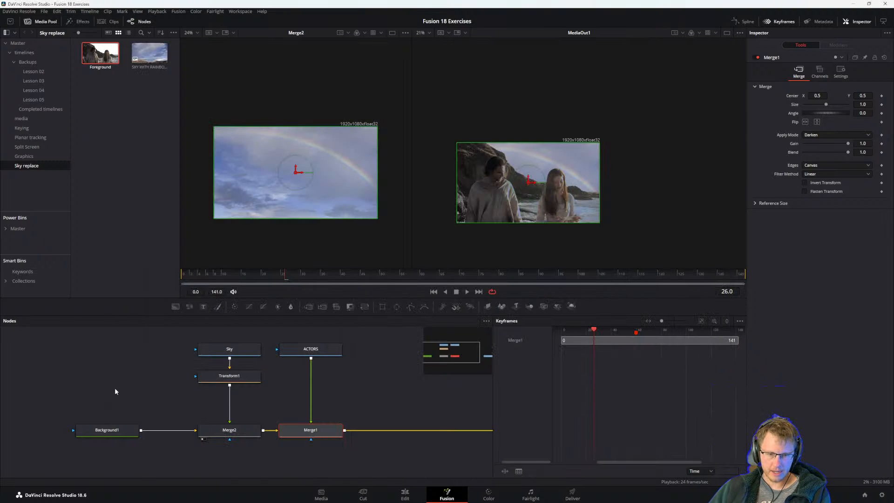
pyautogui.click(218, 379)
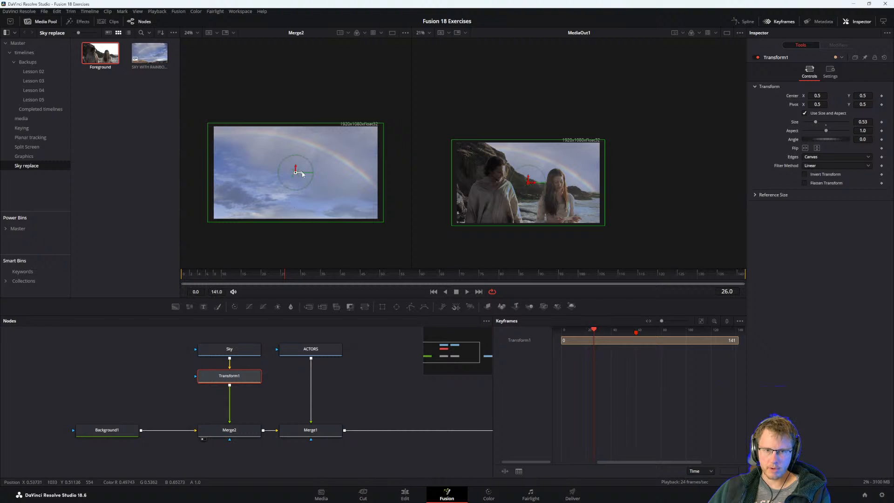
pyautogui.moveTo(295, 170); pyautogui.dragTo(311, 170)
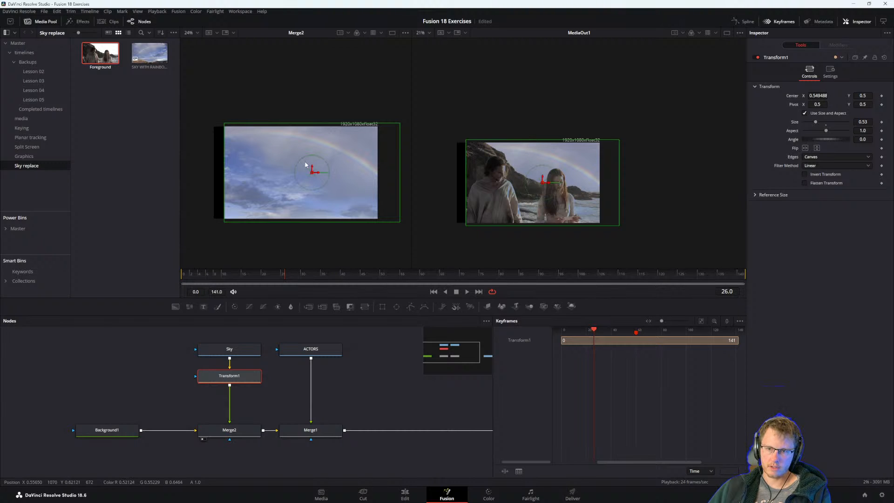
pyautogui.moveTo(312, 169); pyautogui.dragTo(322, 166)
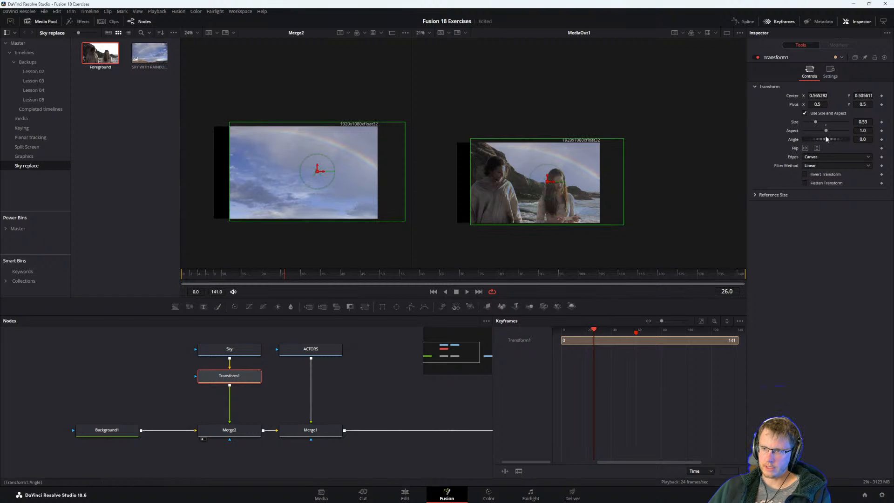
pyautogui.moveTo(825, 139); pyautogui.dragTo(825, 141)
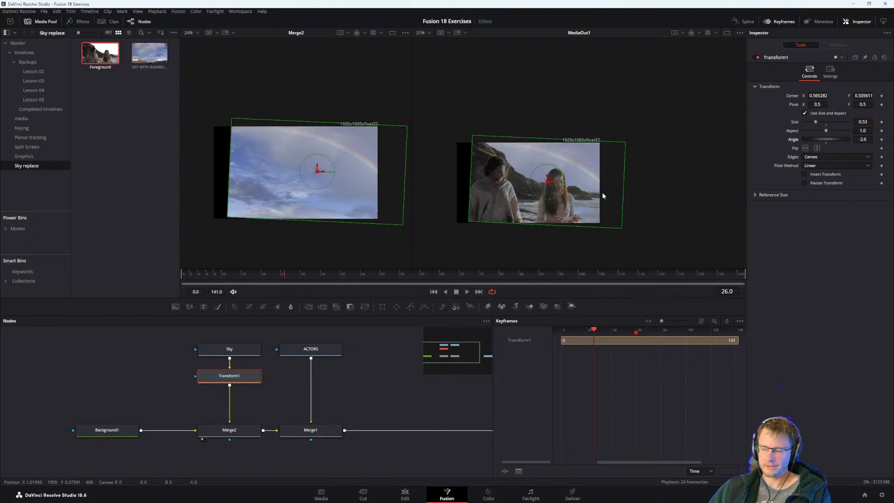
# Switch to the PDF guide and read past step 2 to the section Adding Effects from the Effects Library.
pyautogui.hotkey('alt', 'Tab')
pyautogui.doubleClick(229, 347)
pyautogui.click(288, 360)
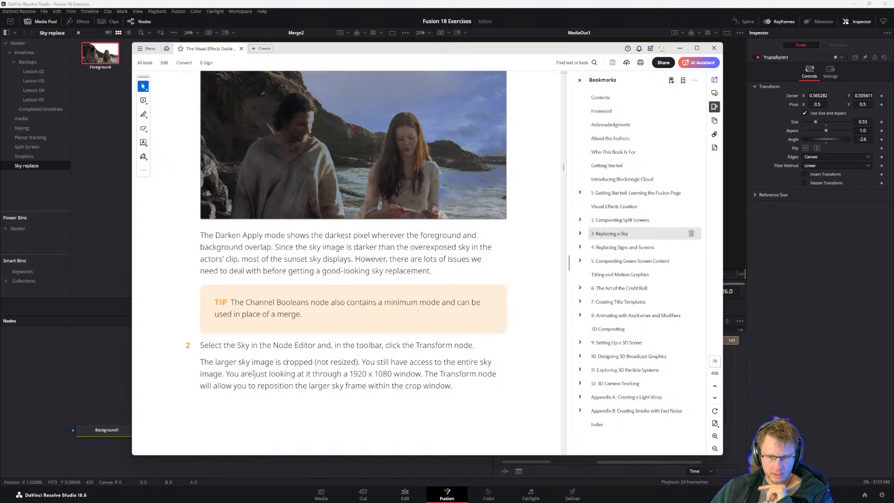
pyautogui.scroll(-5, 253, 373)
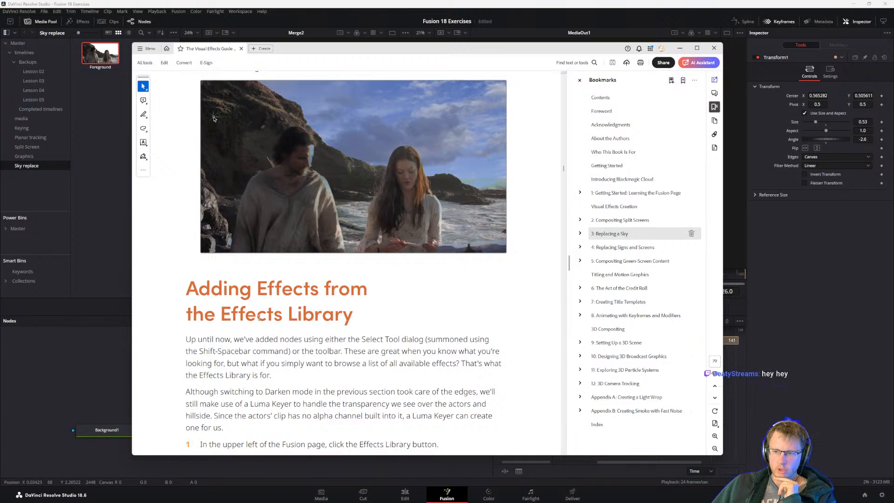
pyautogui.scroll(-3, 259, 316)
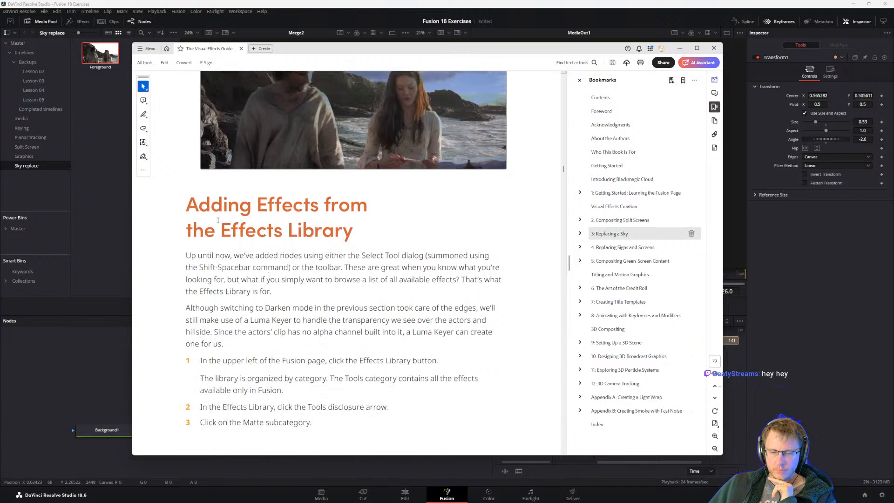
pyautogui.scroll(1, 230, 216)
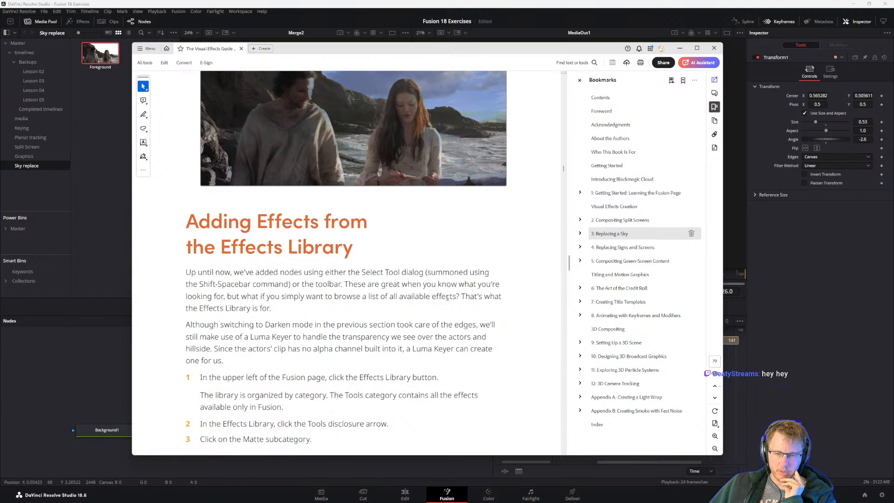
# Open the Effects Library in DaVinci Resolve and read the PDF guide's steps for finding its Matte subcategory.
pyautogui.click(79, 22)
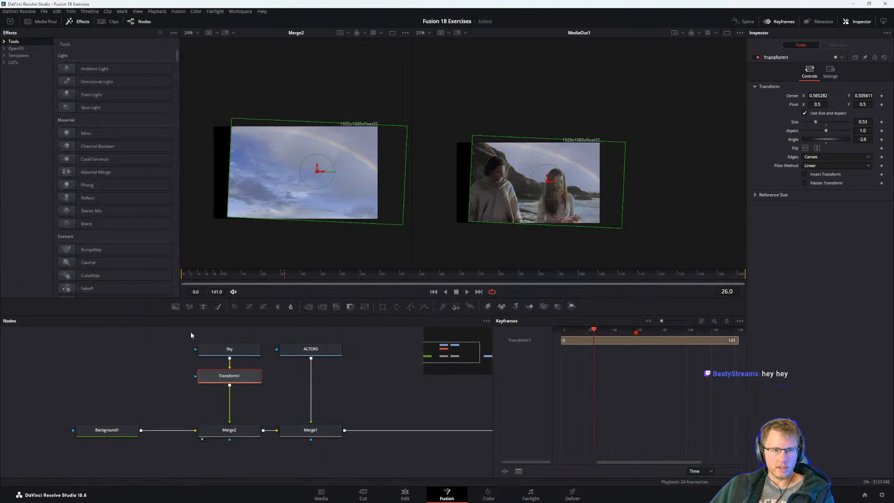
pyautogui.hotkey('alt', 'Tab')
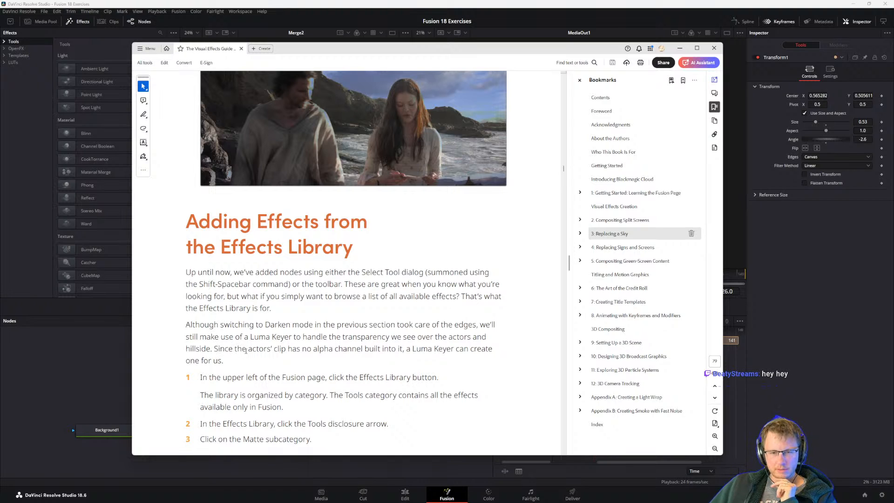
pyautogui.scroll(-3, 415, 347)
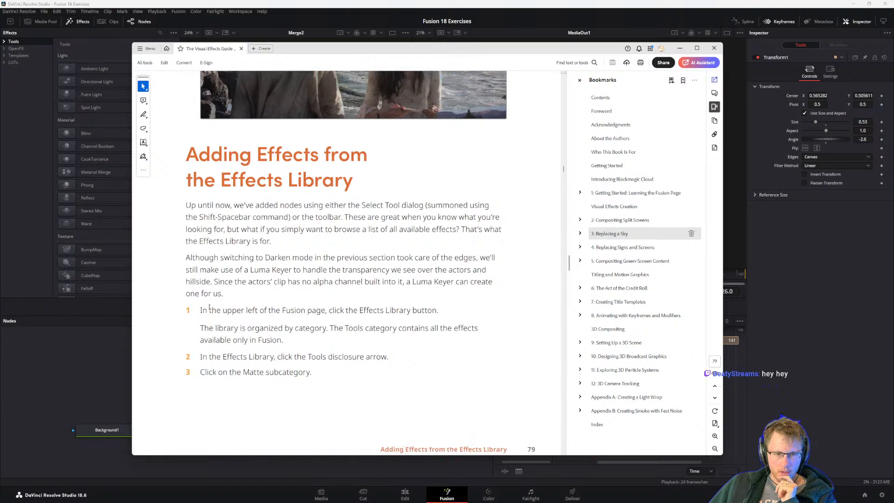
pyautogui.scroll(1, 288, 357)
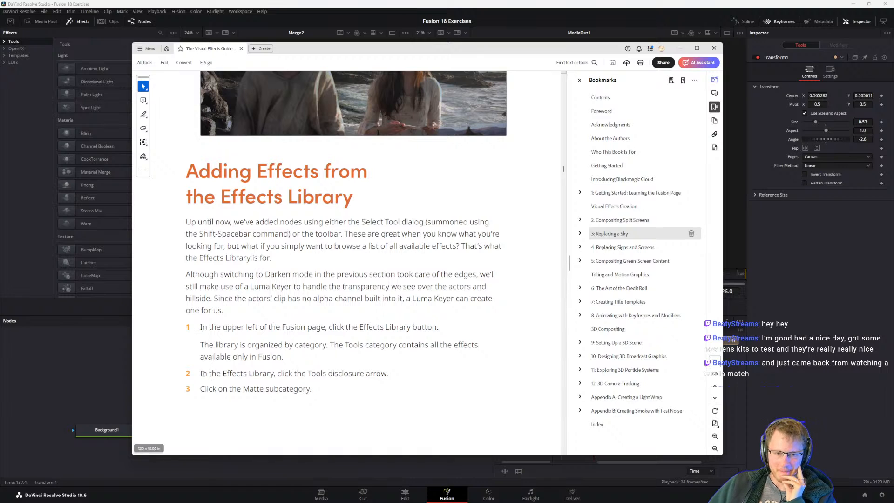
pyautogui.moveTo(201, 373); pyautogui.dragTo(330, 373)
pyautogui.click(334, 374)
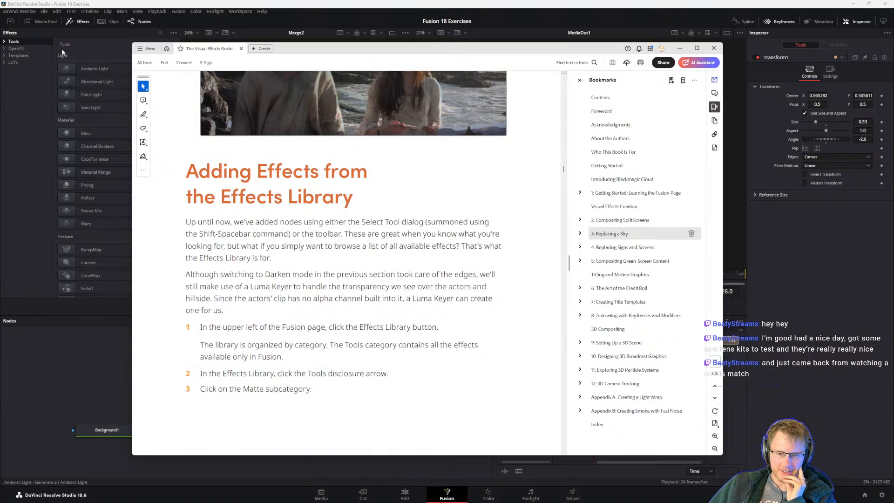
# In DaVinci Resolve, add a Luma Keyer from the Matte tools between ACTORS and Merge1.
pyautogui.click(4, 42)
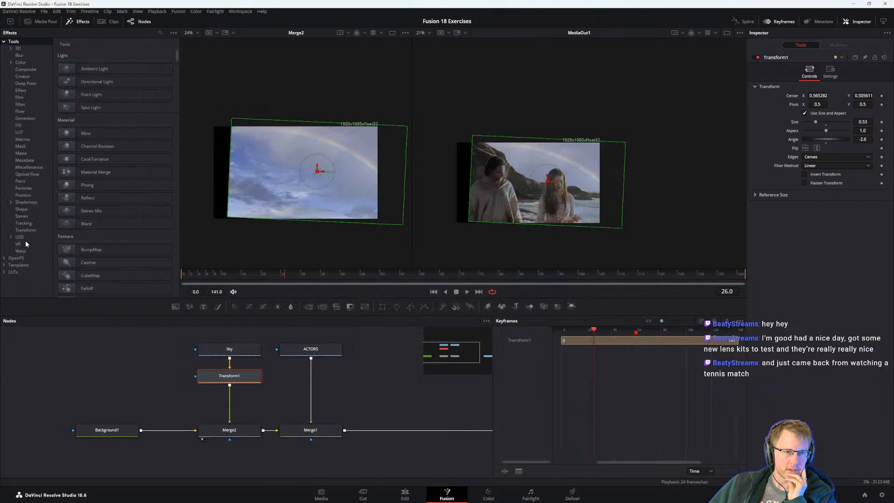
pyautogui.click(21, 154)
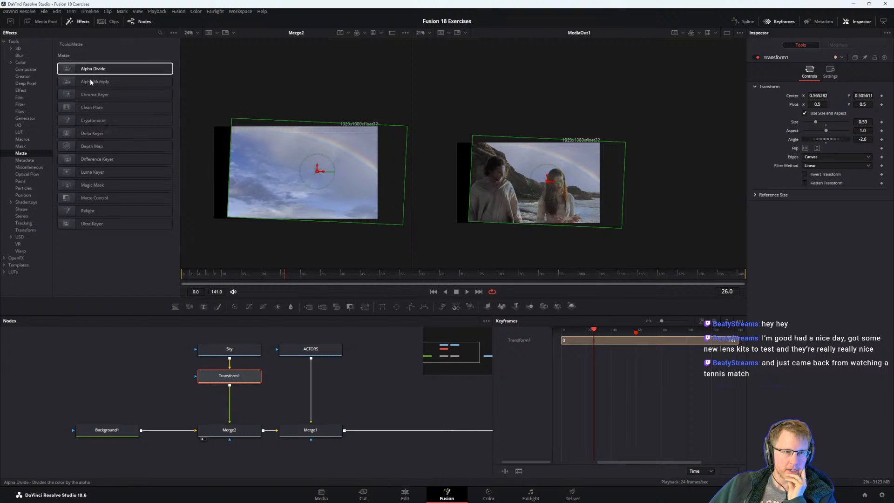
pyautogui.moveTo(83, 172); pyautogui.dragTo(313, 395)
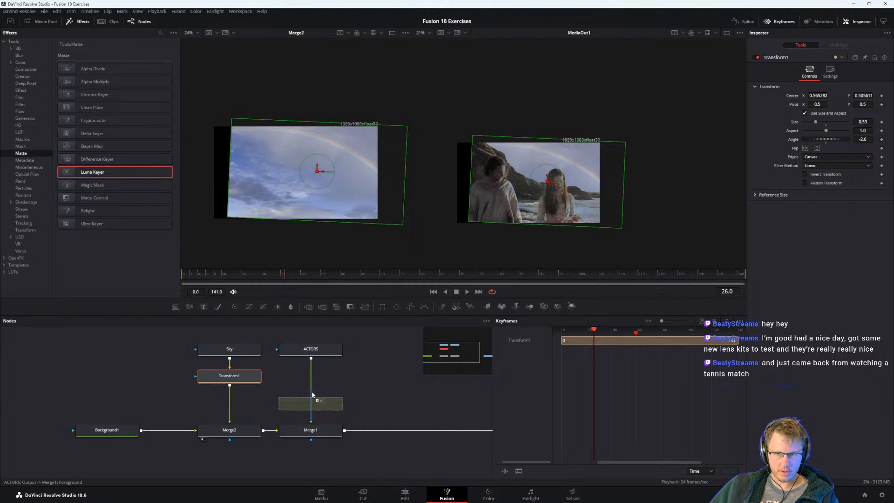
# Insert the Luma Keyer on the ACTORS-to-Merge1 connection and read the PDF guide's steps 4 to 6 about placing and viewing it.
pyautogui.moveTo(312, 394); pyautogui.dragTo(312, 393)
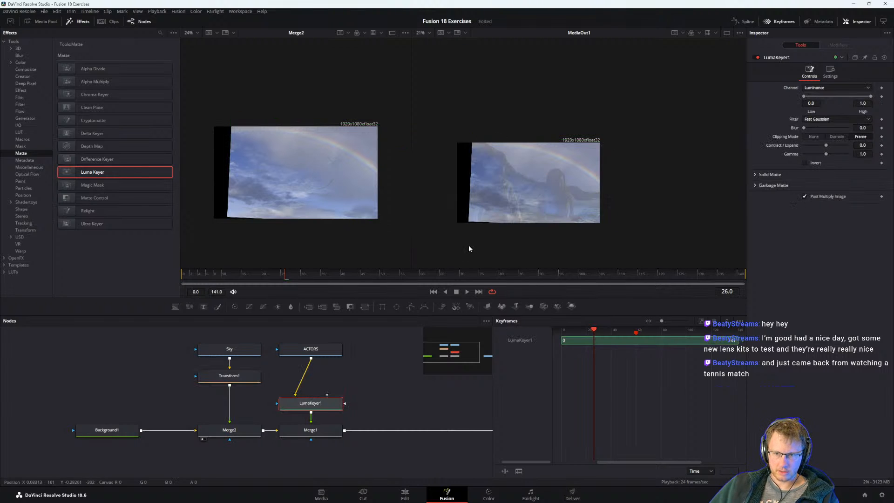
pyautogui.hotkey('alt', 'Tab')
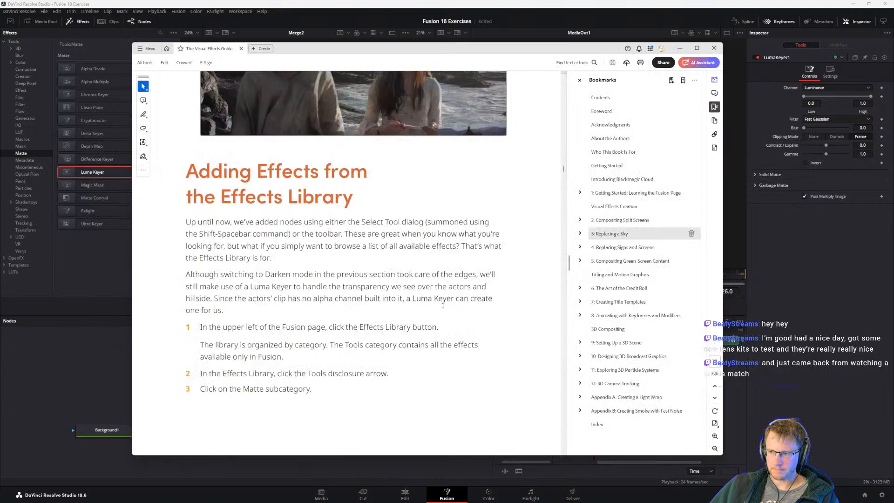
pyautogui.scroll(-10, 269, 316)
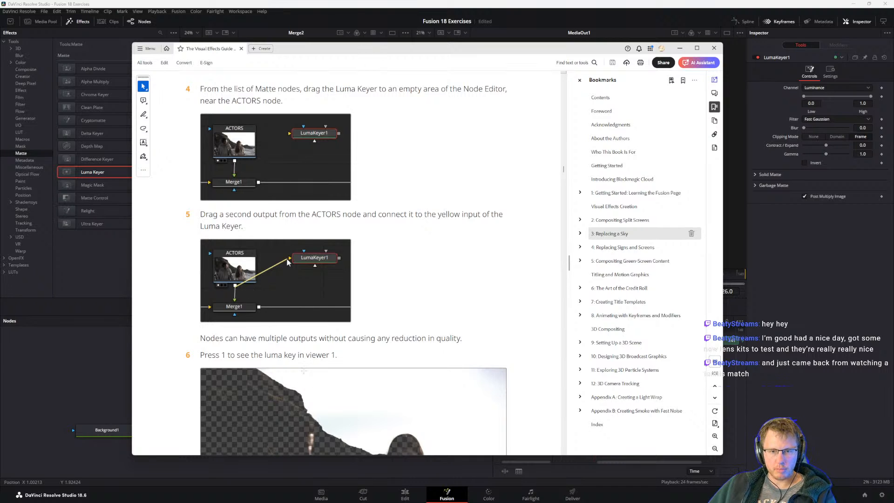
pyautogui.scroll(-3, 303, 371)
pyautogui.scroll(2, 231, 232)
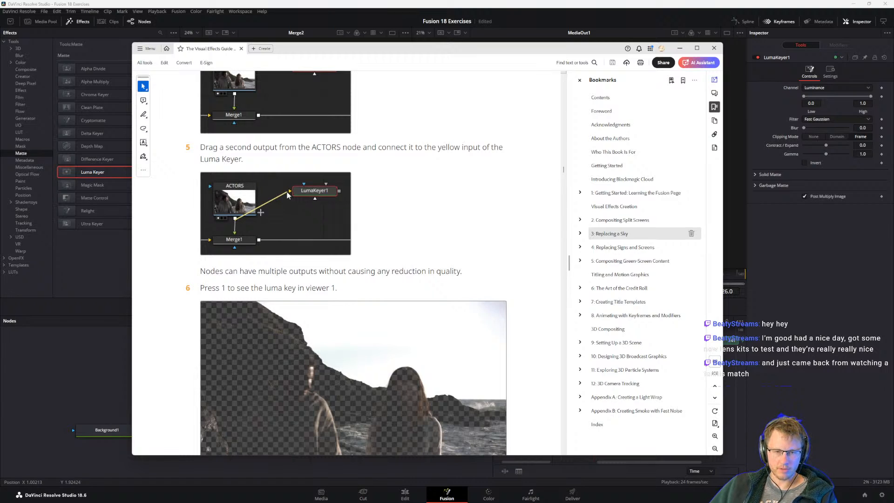
pyautogui.scroll(1, 260, 212)
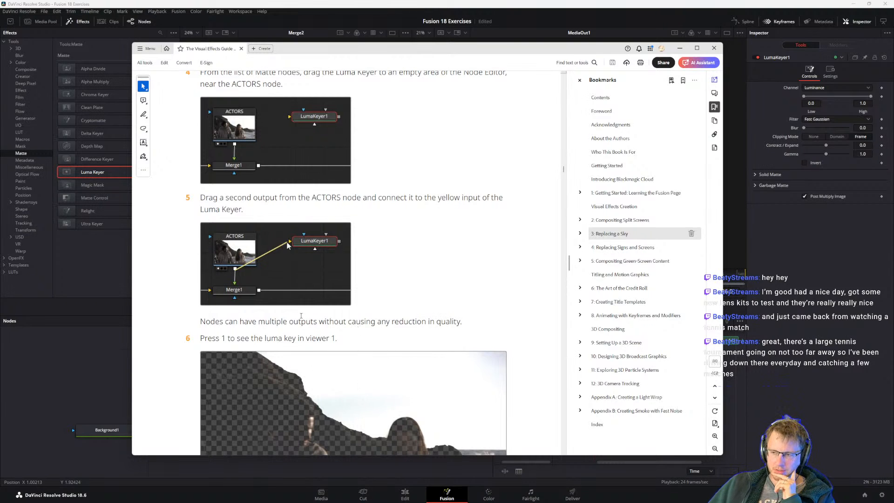
pyautogui.scroll(2, 314, 339)
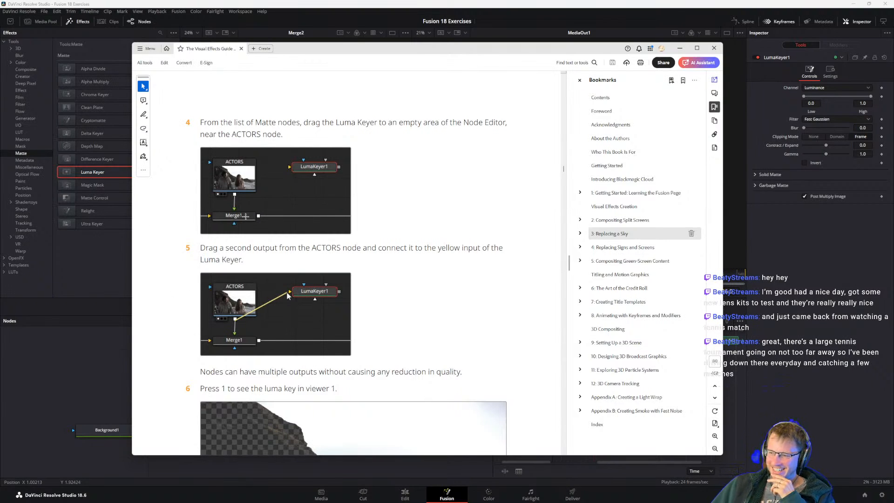
pyautogui.scroll(-3, 242, 226)
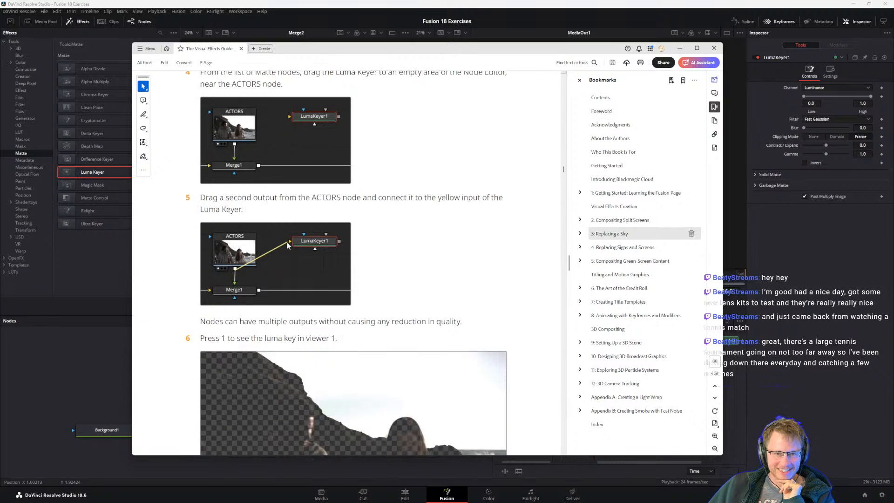
pyautogui.scroll(-4, 252, 281)
# In DaVinci Resolve, show LumaKeyer1 in viewer 1 and narrow the Effects Library to give the viewers more width.
pyautogui.hotkey('alt', 'Tab')
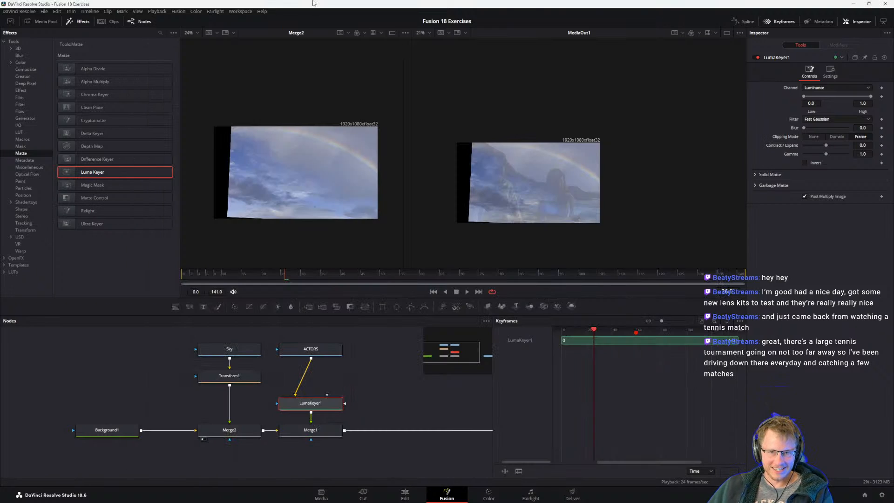
pyautogui.moveTo(358, 393); pyautogui.dragTo(336, 388)
pyautogui.press('1')
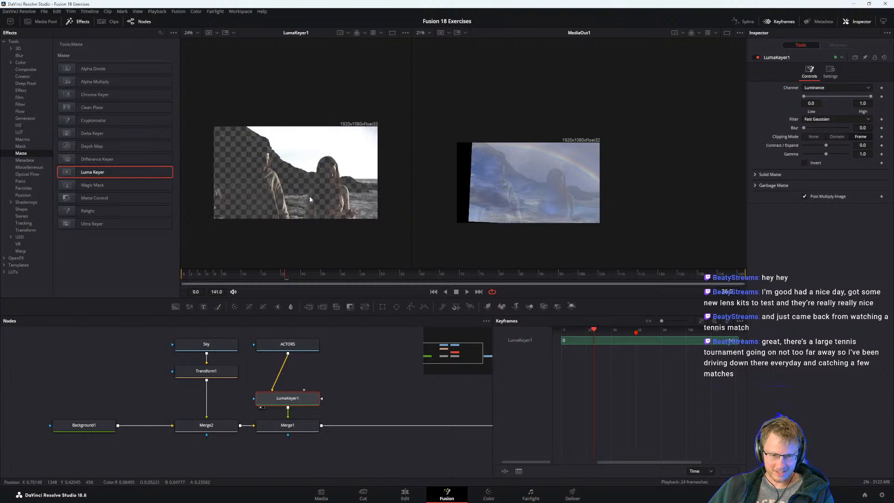
pyautogui.scroll(4, 303, 166)
pyautogui.scroll(-1, 289, 184)
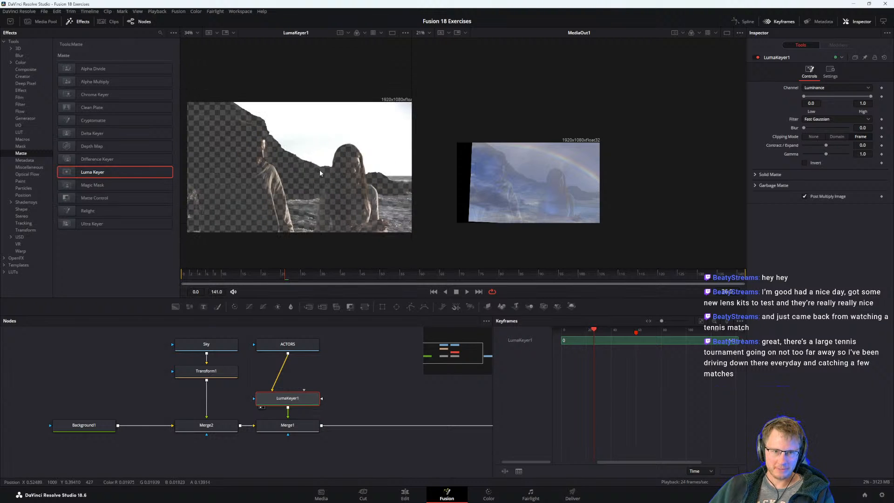
pyautogui.moveTo(181, 97); pyautogui.dragTo(144, 98)
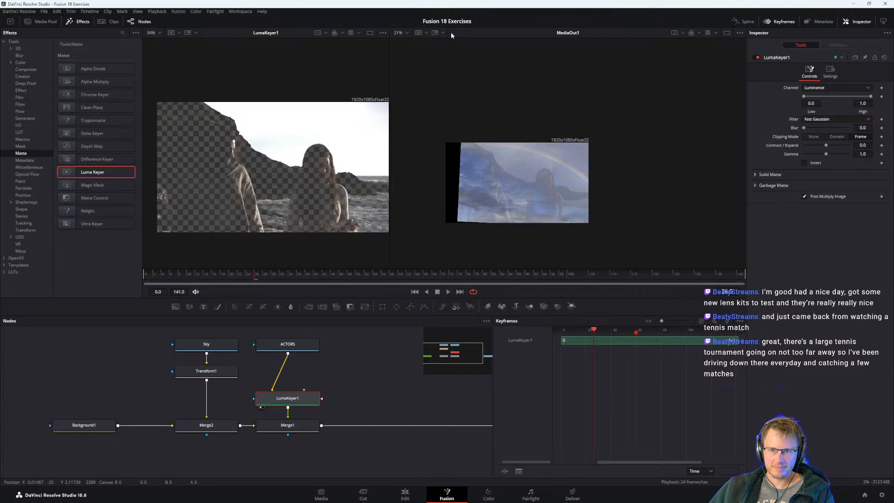
# Switch to the PDF guide and read steps 7 and 8 on viewing the alpha channel and adjusting the High threshold.
pyautogui.hotkey('alt', 'Tab')
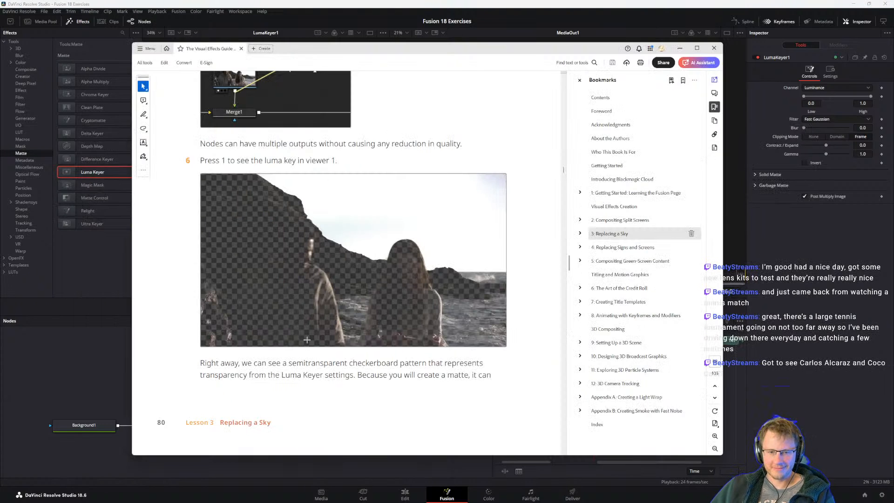
pyautogui.scroll(-5, 334, 423)
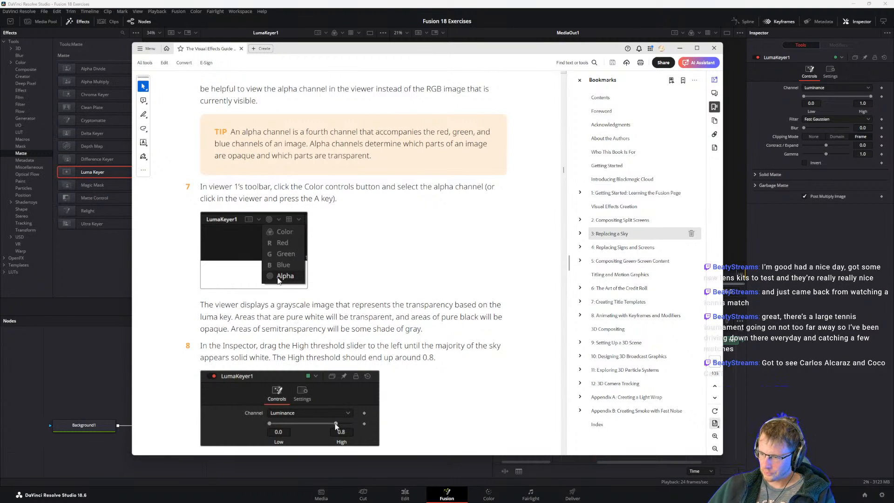
pyautogui.moveTo(447, 497)
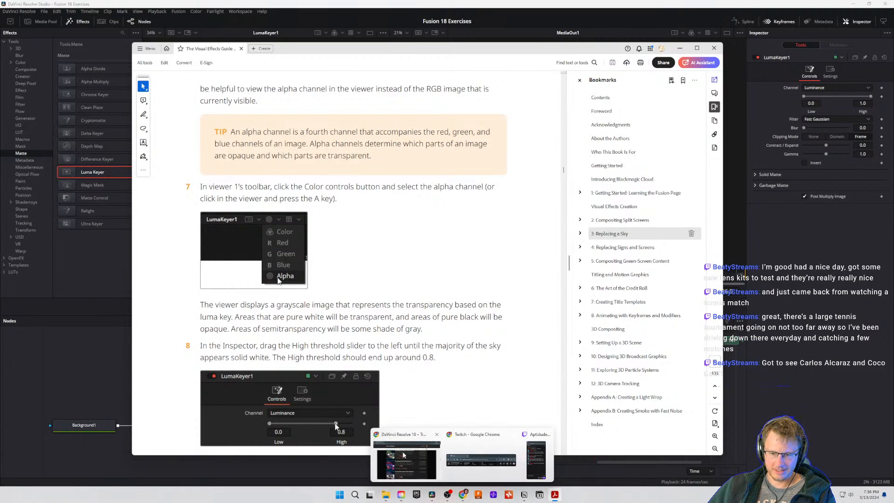
pyautogui.click(404, 459)
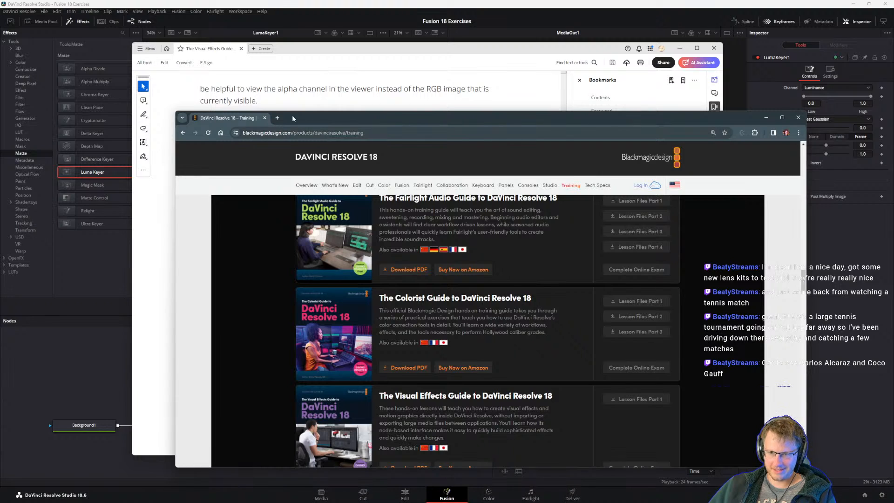
pyautogui.click(277, 118)
pyautogui.hotkey('ctrl', 'w')
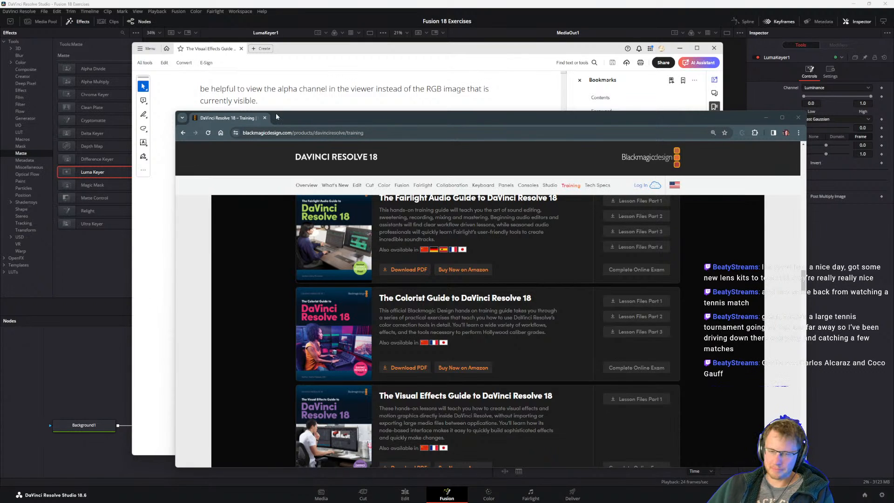
pyautogui.click(347, 51)
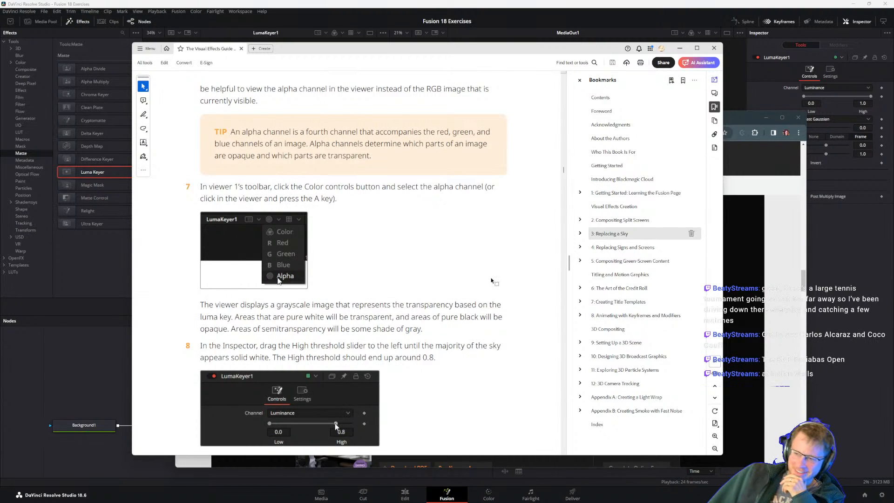
# Compare the PDF guide's step 6 checkerboard image with LumaKeyer1 in DaVinci Resolve and reread the guide up to step 7.
pyautogui.scroll(1, 321, 308)
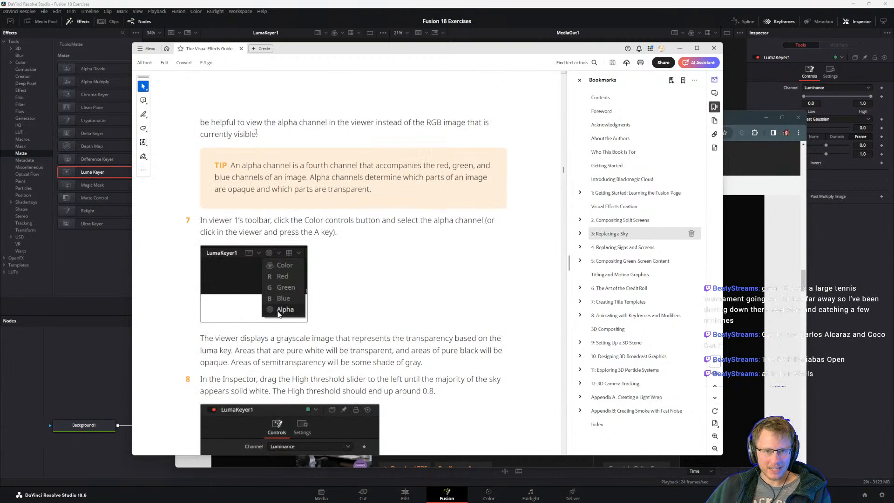
pyautogui.moveTo(256, 133); pyautogui.dragTo(201, 120)
pyautogui.click(211, 116)
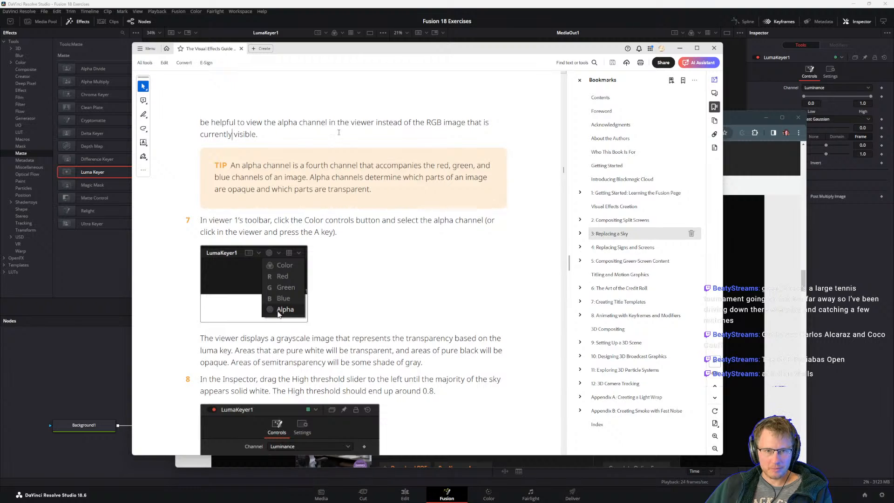
pyautogui.scroll(9, 289, 189)
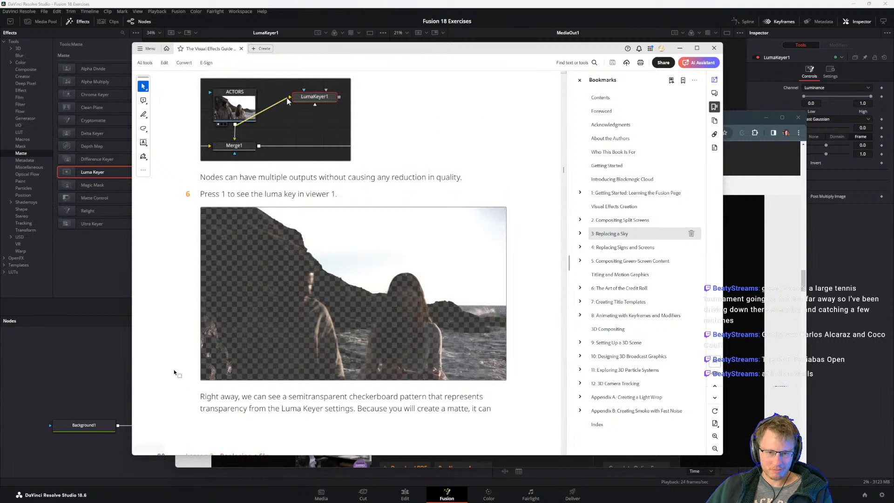
pyautogui.click(98, 354)
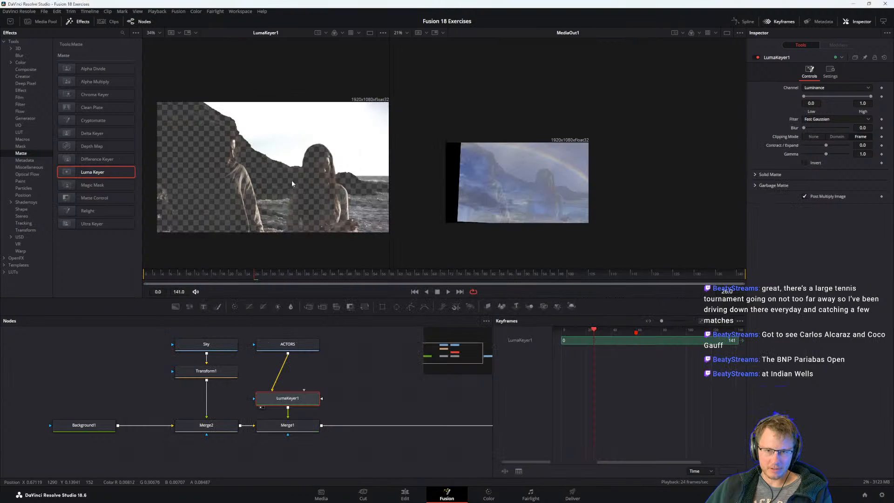
pyautogui.hotkey('alt', 'Tab')
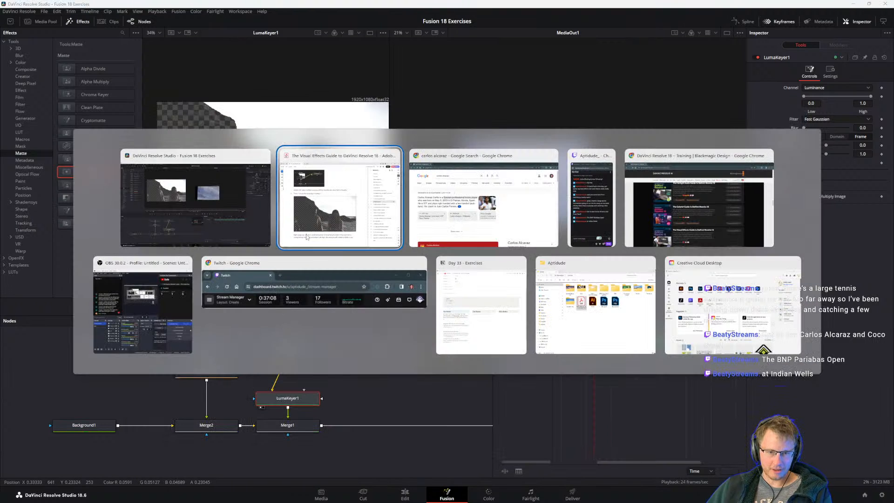
pyautogui.scroll(-5, 210, 119)
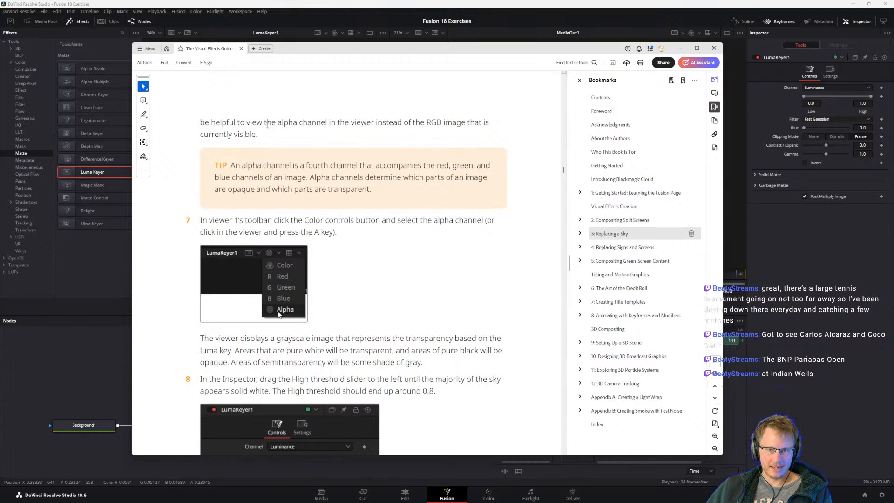
pyautogui.scroll(6, 267, 126)
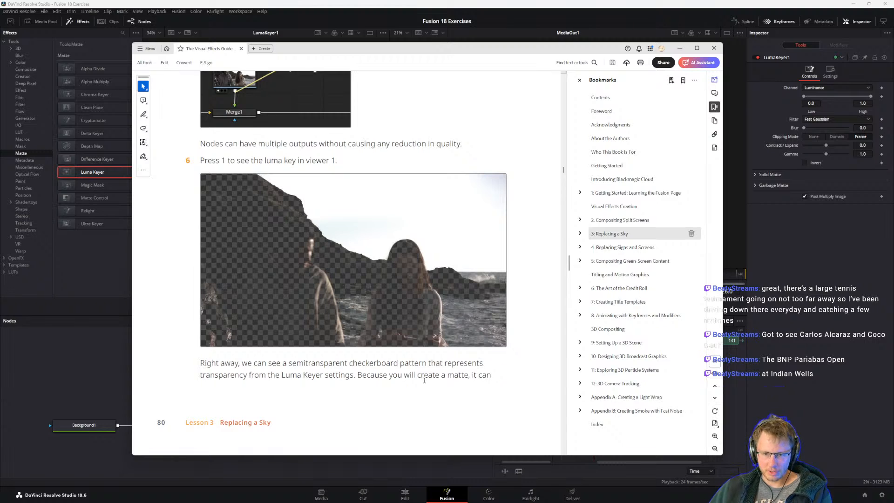
pyautogui.scroll(-6, 438, 333)
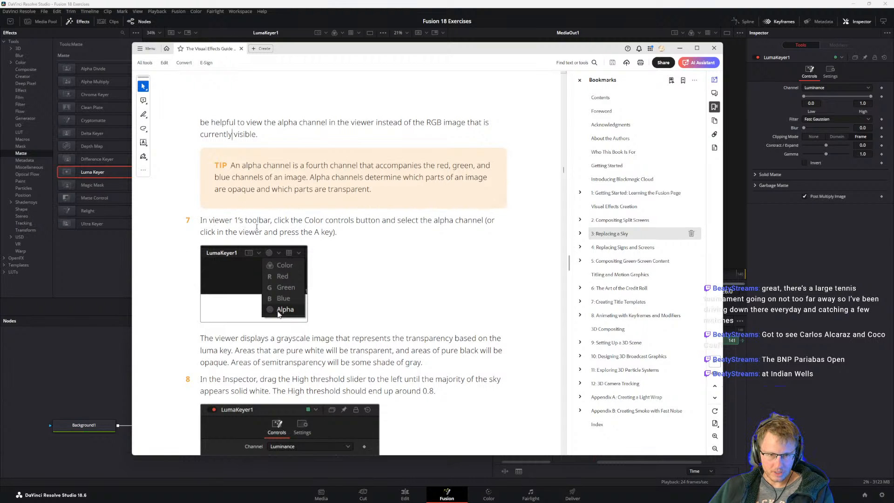
# In DaVinci Resolve, switch viewer 1 from color to the alpha channel of LumaKeyer1.
pyautogui.click(90, 362)
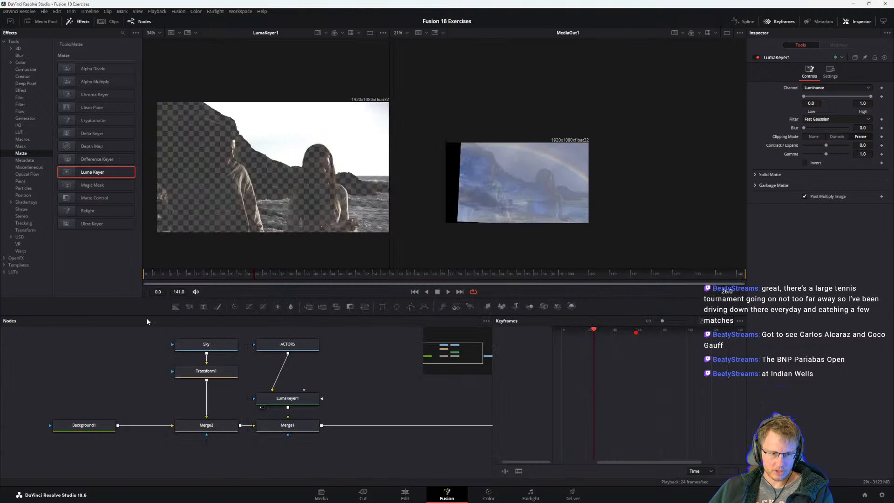
pyautogui.click(336, 33)
pyautogui.click(336, 32)
pyautogui.click(342, 33)
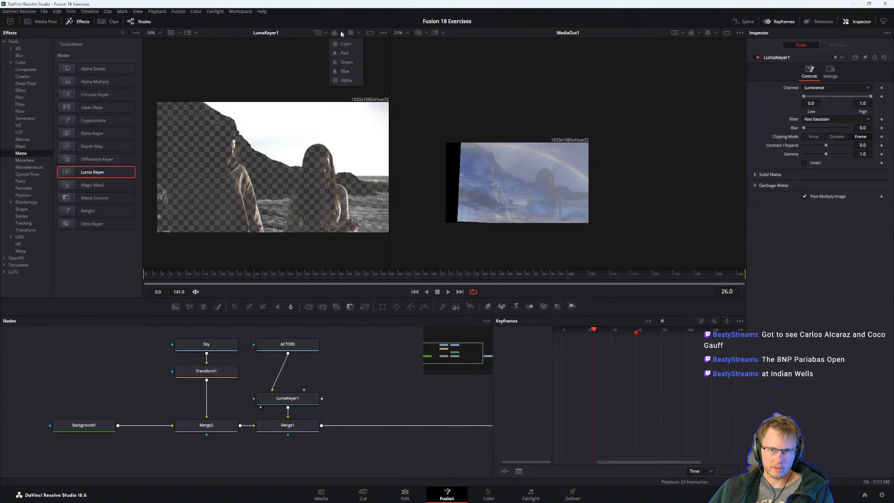
pyautogui.click(346, 80)
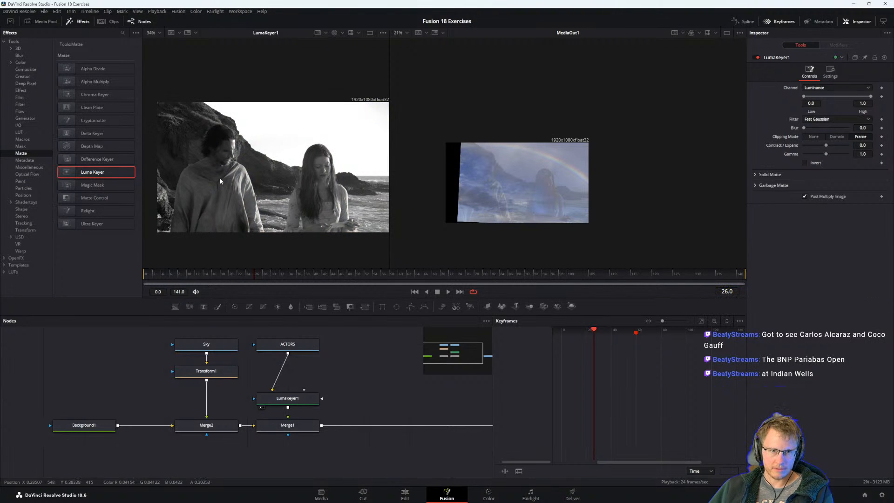
# Inspect the grayscale matte up close and widen viewer 1 so the whole LumaKeyer1 image fits larger beside MediaOut1.
pyautogui.scroll(3, 264, 175)
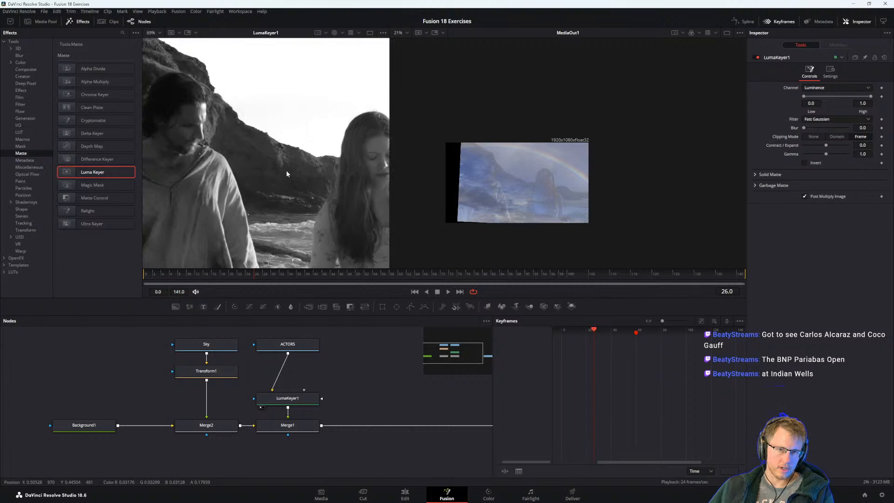
pyautogui.scroll(-3, 286, 170)
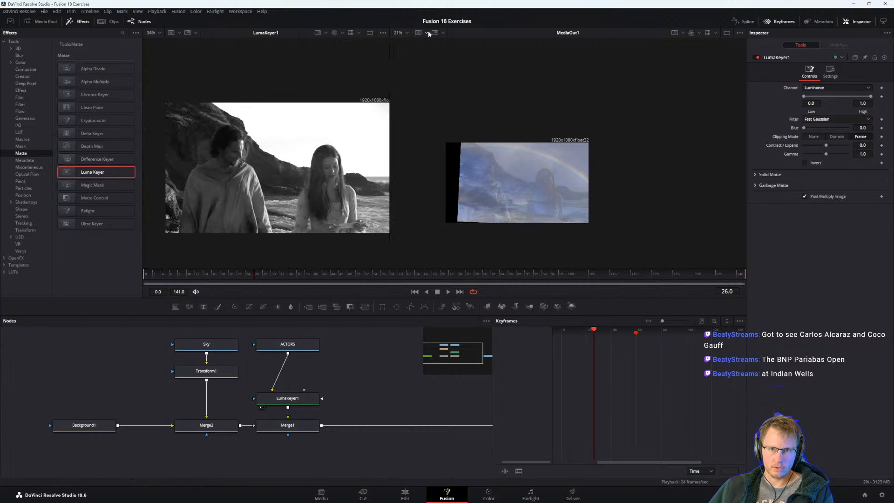
pyautogui.moveTo(390, 32); pyautogui.dragTo(510, 33)
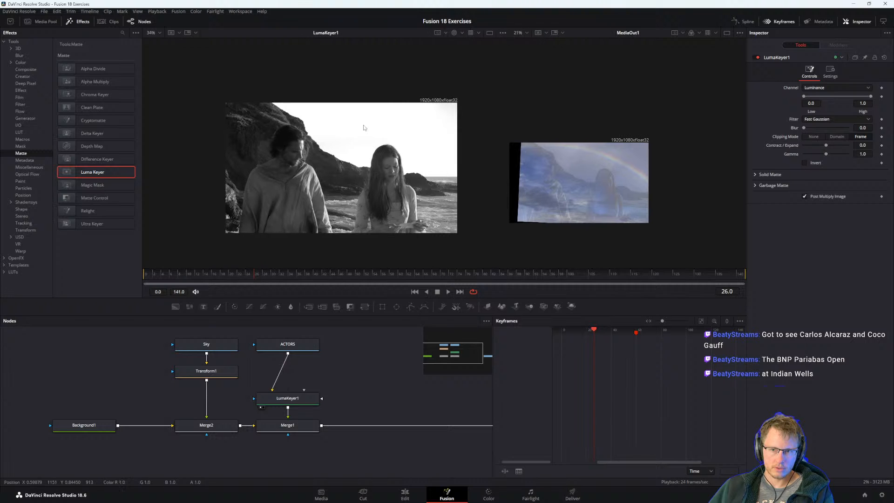
pyautogui.scroll(2, 386, 183)
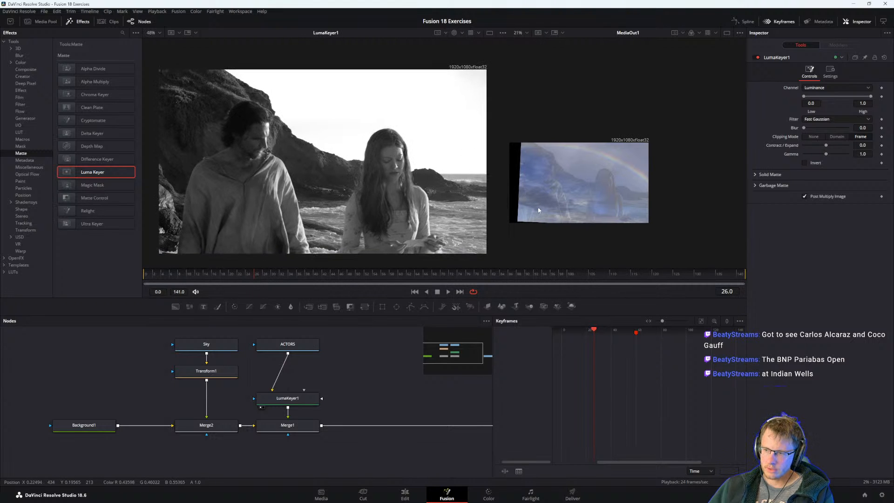
# Switch to the PDF guide and read step 8 on setting the Luma Keyer's High threshold to around 0.8.
pyautogui.hotkey('alt', 'Tab')
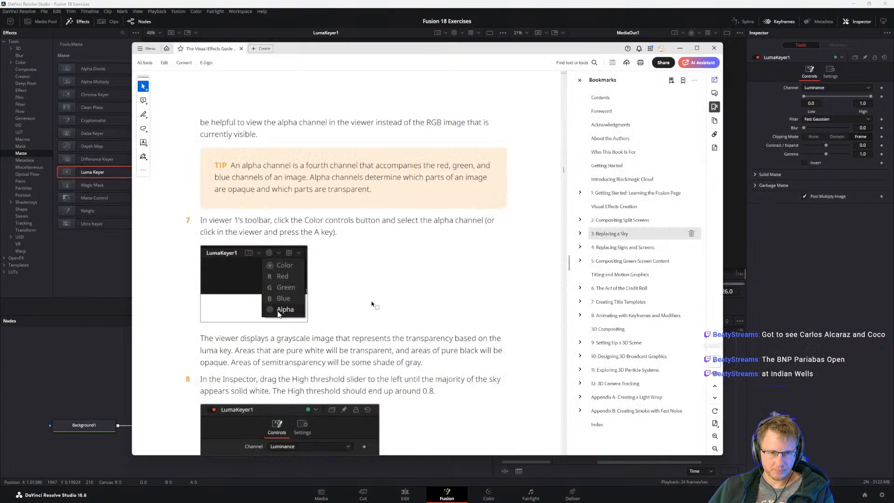
pyautogui.scroll(-3, 372, 304)
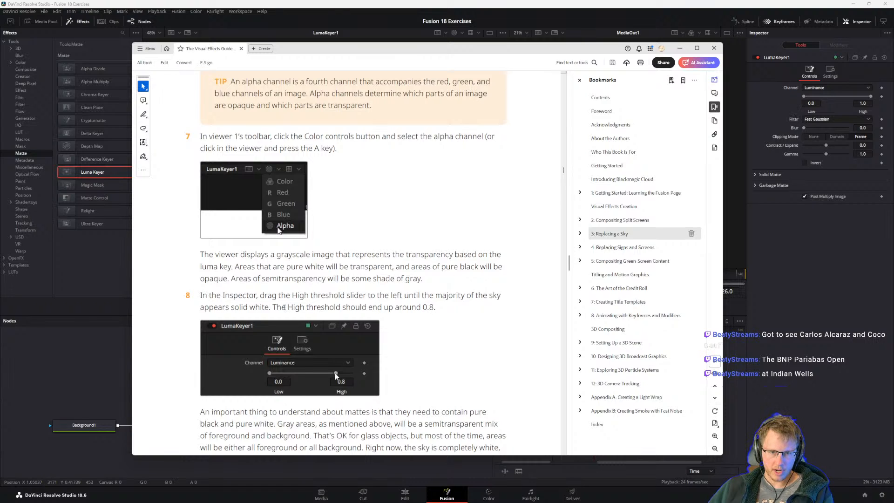
pyautogui.moveTo(273, 307); pyautogui.dragTo(421, 307)
pyautogui.click(356, 307)
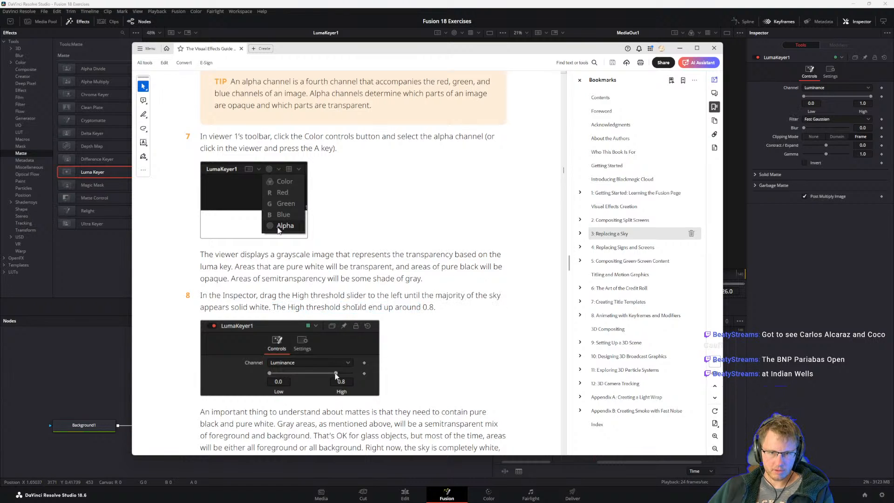
# Switch to DaVinci Resolve, set LumaKeyer1's High threshold to 0.8 and check the MediaOut1 image.
pyautogui.click(834, 297)
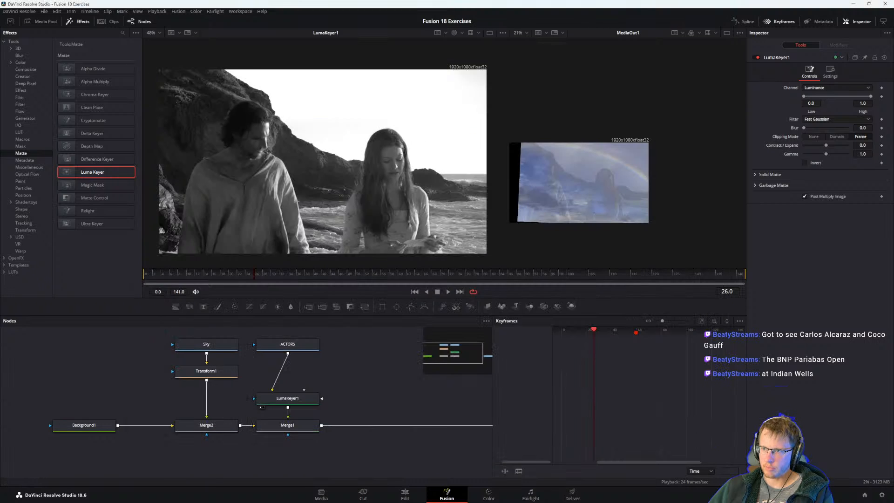
pyautogui.moveTo(870, 96)
pyautogui.mouseDown()
pyautogui.moveTo(848, 99)
pyautogui.moveTo(880, 102)
pyautogui.moveTo(785, 106)
pyautogui.moveTo(858, 102)
pyautogui.mouseUp()
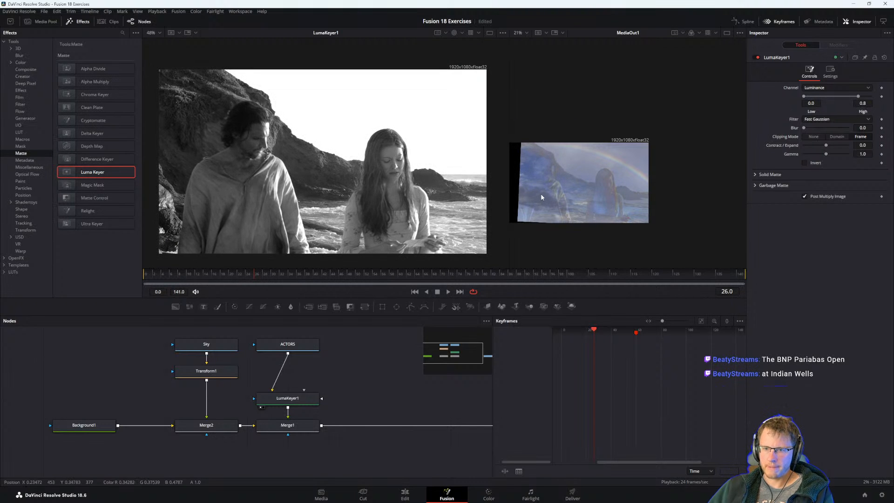
pyautogui.scroll(2, 541, 195)
pyautogui.scroll(-2, 564, 203)
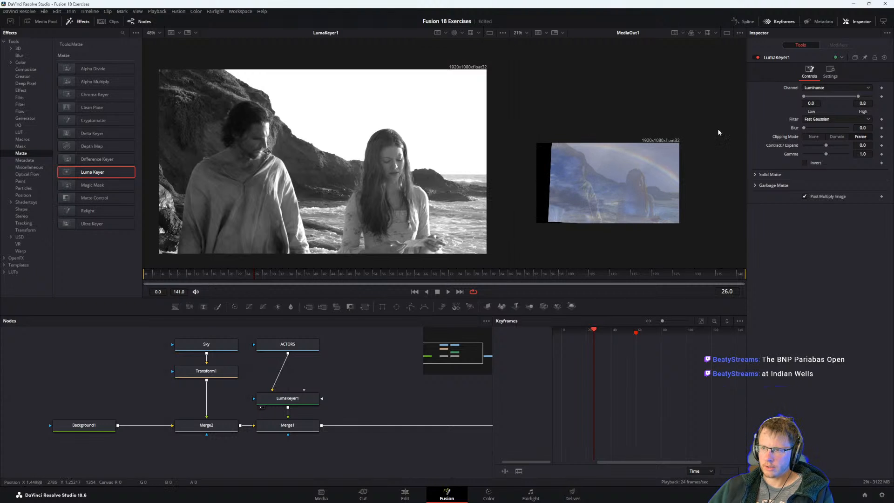
# Read step 9 in the PDF guide, and in DaVinci Resolve set LumaKeyer1's Low threshold to 0.75.
pyautogui.hotkey('alt', 'Tab')
pyautogui.scroll(-3, 251, 303)
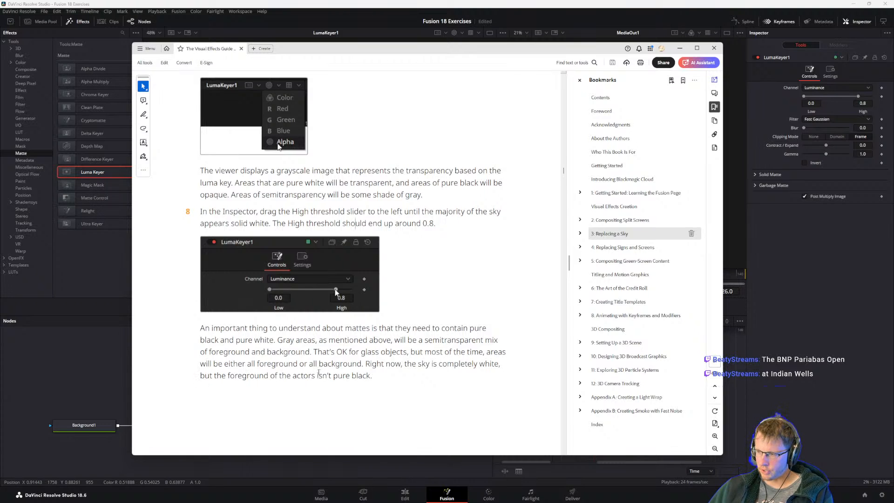
pyautogui.scroll(-8, 381, 324)
pyautogui.scroll(1, 381, 325)
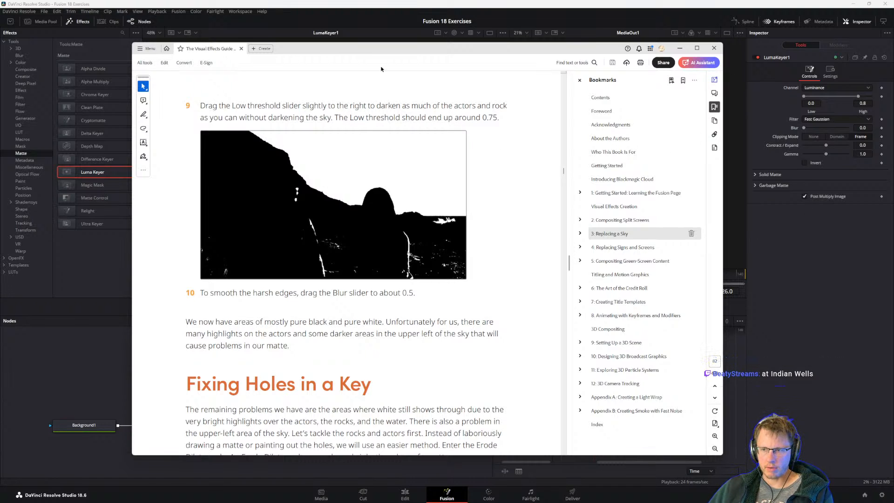
pyautogui.click(836, 272)
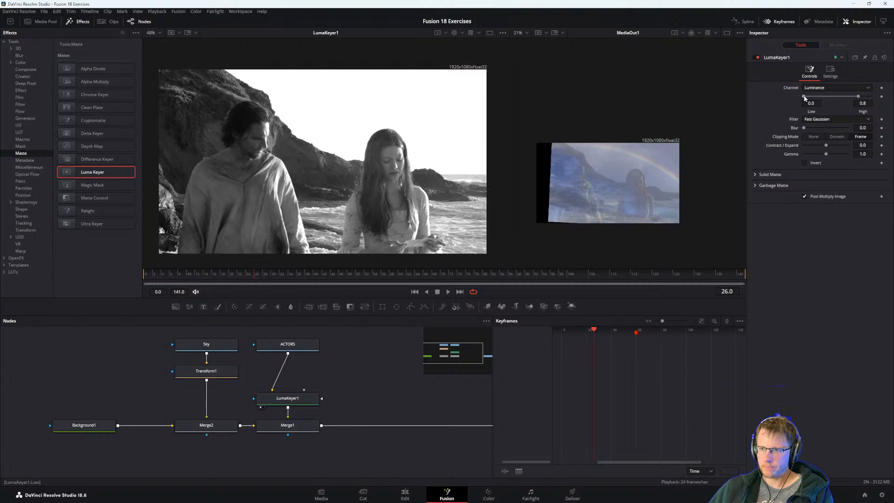
pyautogui.moveTo(803, 96); pyautogui.dragTo(851, 97)
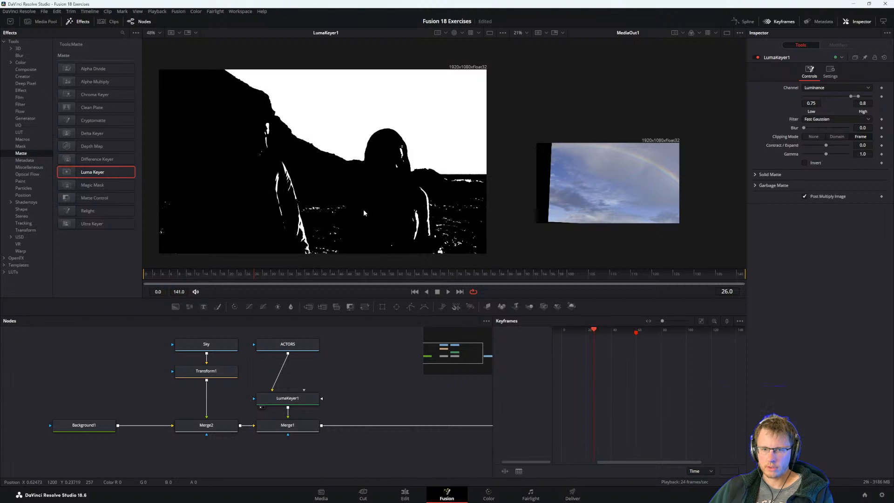
# Check step 10 in the PDF guide, and in DaVinci Resolve set LumaKeyer1's Blur to about 0.55.
pyautogui.hotkey('alt', 'Tab')
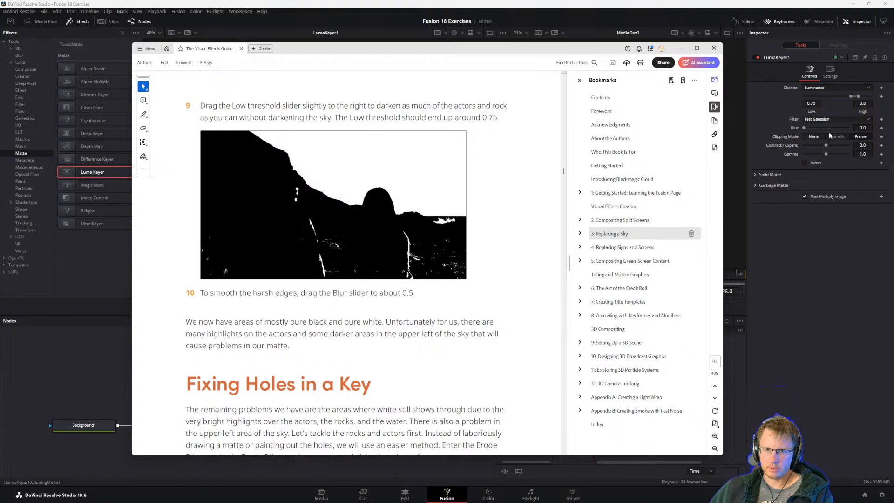
pyautogui.hotkey('alt', 'Tab')
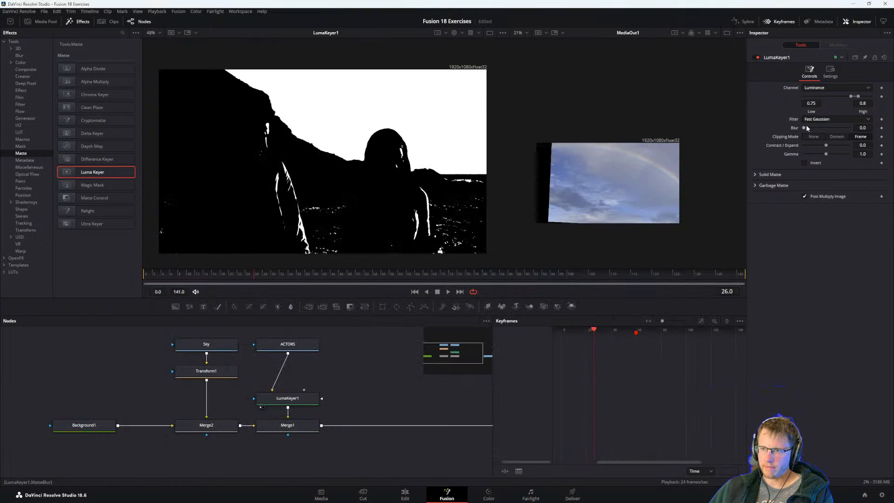
pyautogui.moveTo(803, 128); pyautogui.dragTo(825, 131)
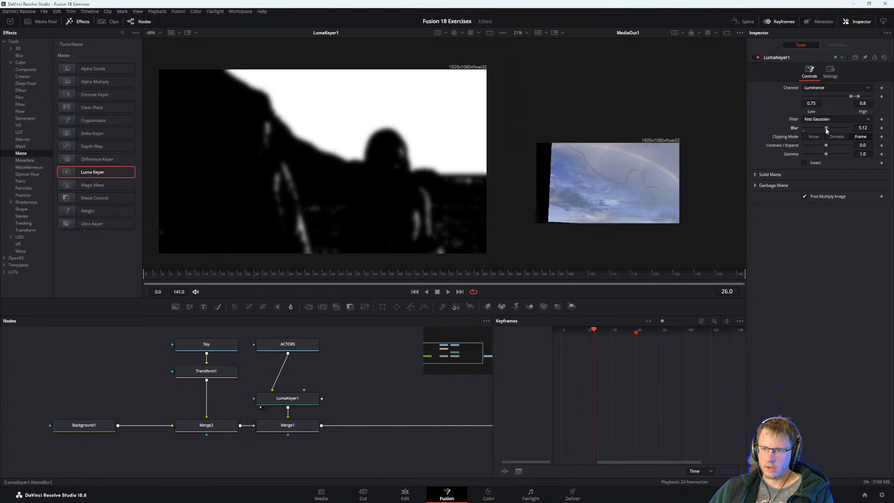
pyautogui.hotkey('alt', 'Tab')
pyautogui.hotkey('alt', 'Tab')
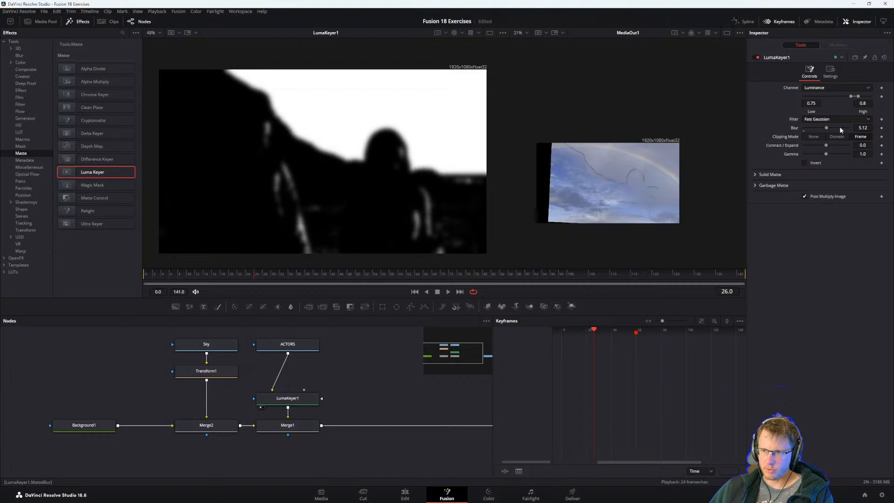
pyautogui.moveTo(826, 128); pyautogui.dragTo(807, 128)
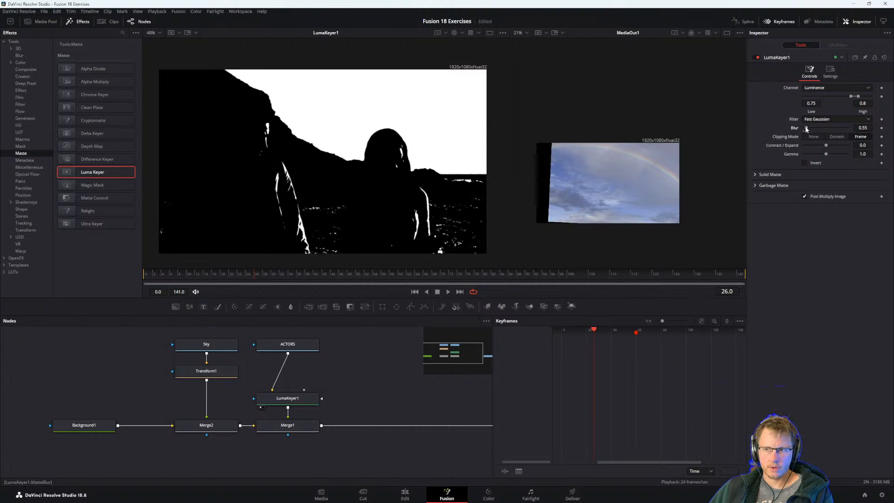
# Read on to the PDF guide's Fixing Holes in a Key section, and in DaVinci Resolve move the LumaKeyer1 node up level with Transform1.
pyautogui.hotkey('alt', 'Tab')
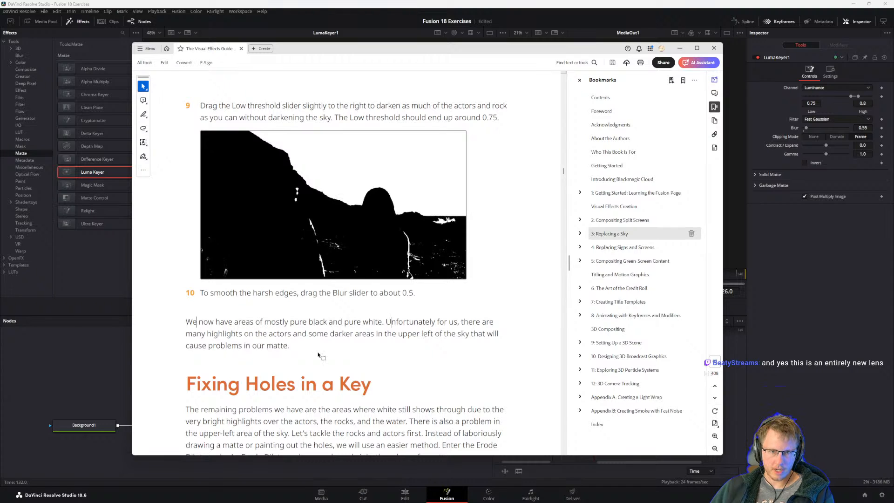
pyautogui.scroll(-1, 273, 349)
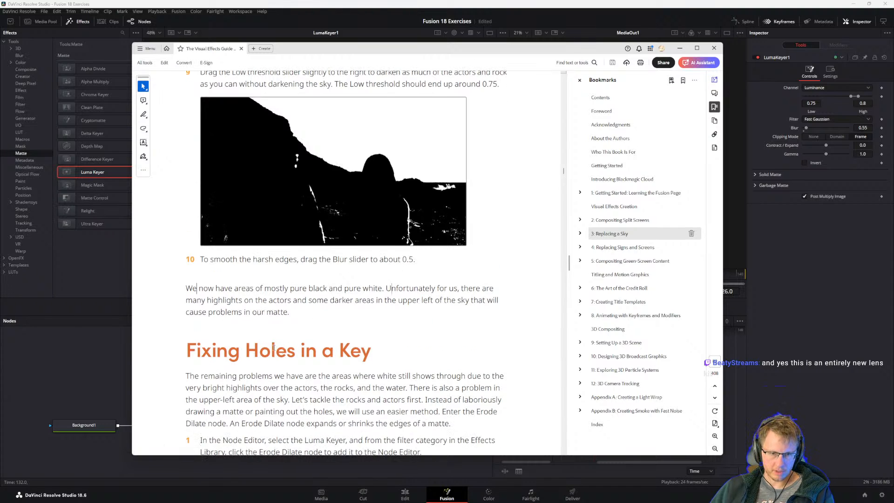
pyautogui.scroll(-3, 273, 348)
pyautogui.scroll(-2, 257, 326)
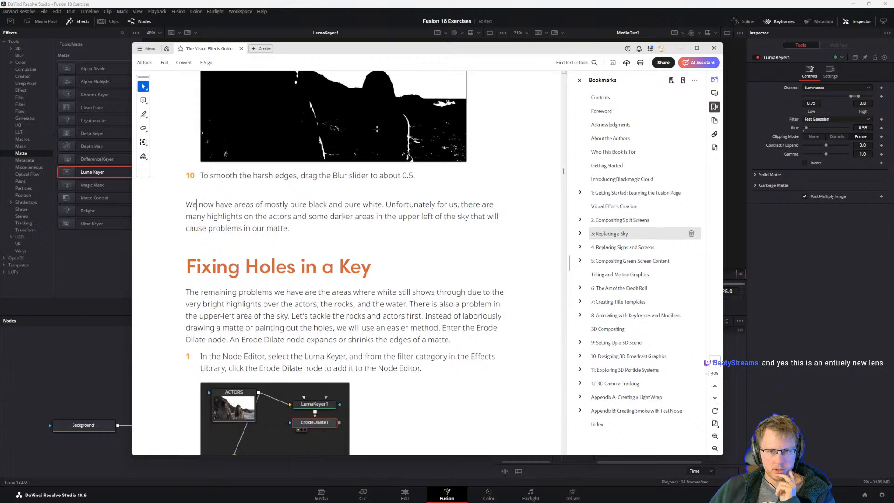
pyautogui.hotkey('alt', 'Tab')
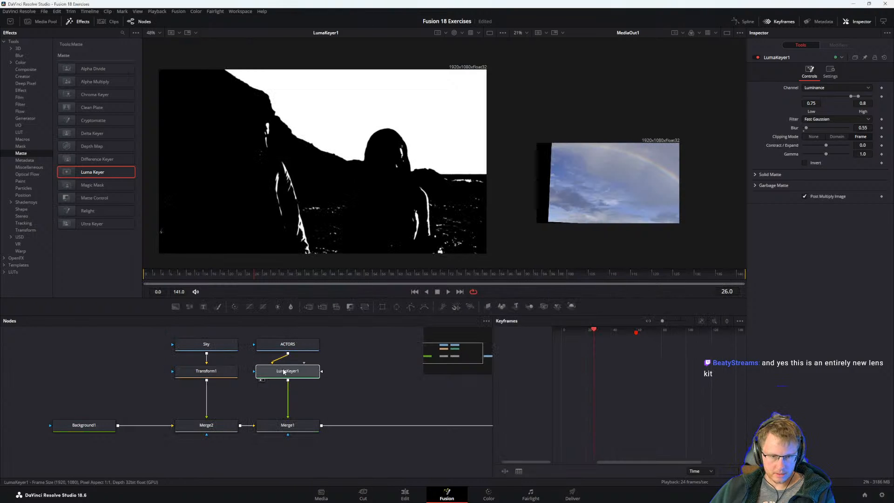
# Switch to the PDF guide and read the Fixing Holes in a Key introduction on using an Erode Dilate node.
pyautogui.hotkey('alt', 'Tab')
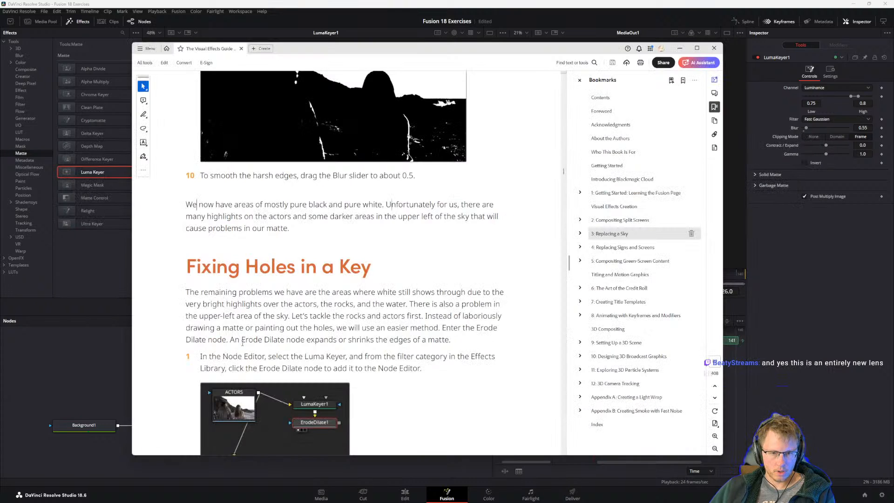
pyautogui.moveTo(242, 342); pyautogui.dragTo(337, 340)
pyautogui.click(346, 340)
pyautogui.scroll(-1, 335, 325)
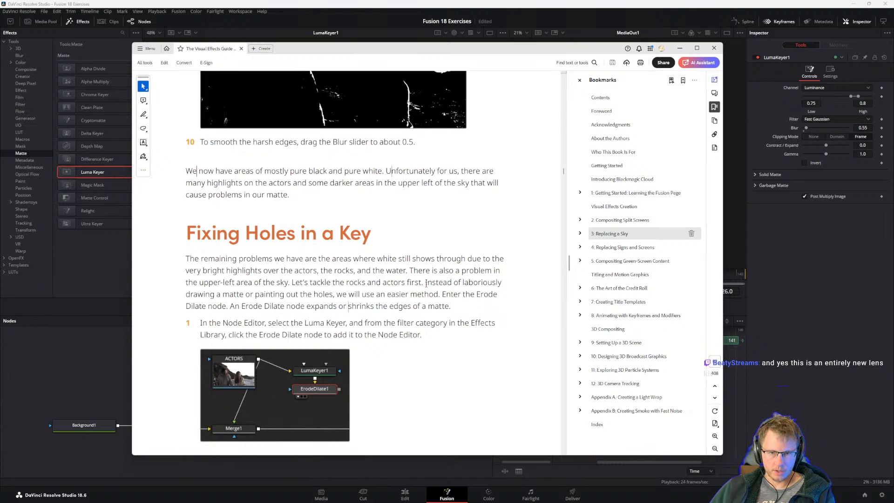
pyautogui.moveTo(411, 270)
pyautogui.mouseDown()
pyautogui.moveTo(484, 283)
pyautogui.moveTo(432, 310)
pyautogui.mouseUp()
pyautogui.click(384, 278)
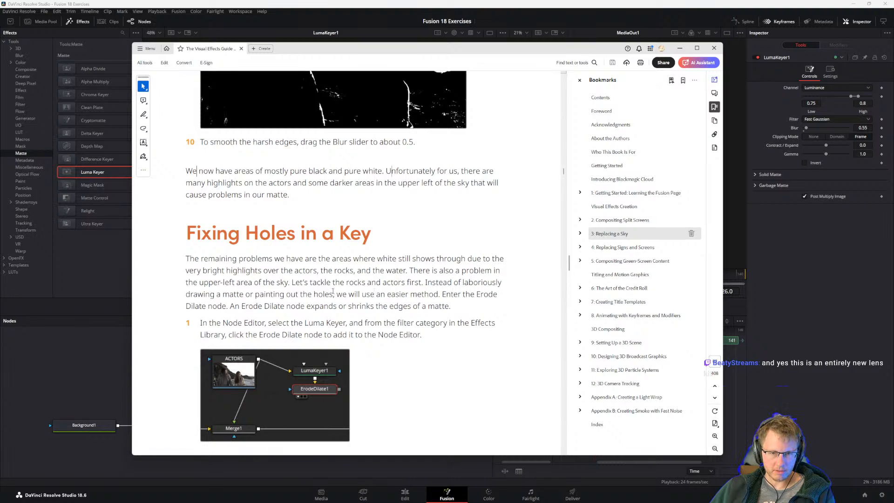
pyautogui.moveTo(335, 293); pyautogui.dragTo(360, 296)
pyautogui.click(314, 296)
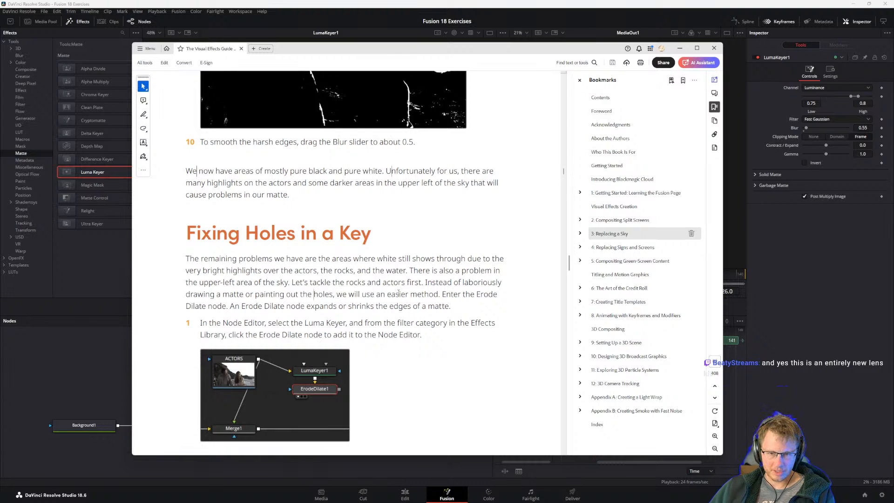
pyautogui.moveTo(481, 284); pyautogui.dragTo(460, 293)
pyautogui.click(415, 294)
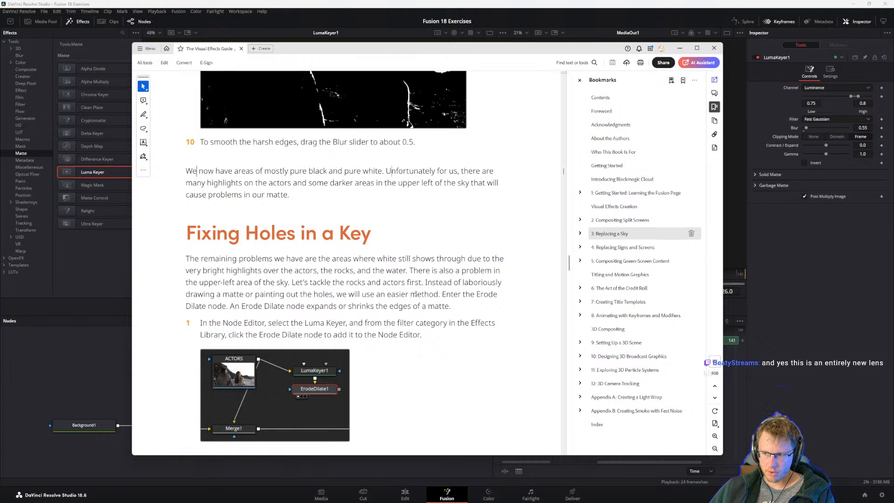
pyautogui.moveTo(230, 305); pyautogui.dragTo(346, 306)
pyautogui.click(295, 308)
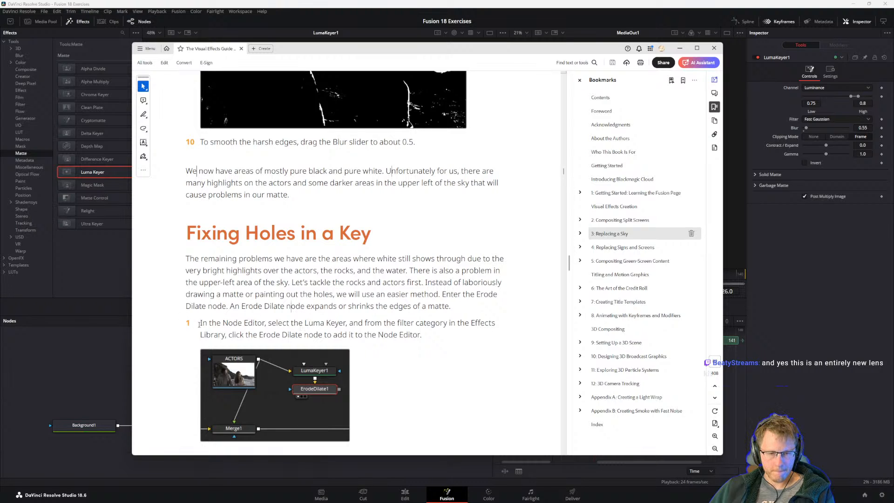
# Look ahead at the guide's Erode Dilate steps 2 to 6, and reread step 1 on adding the node after the Luma Keyer.
pyautogui.scroll(-8, 201, 323)
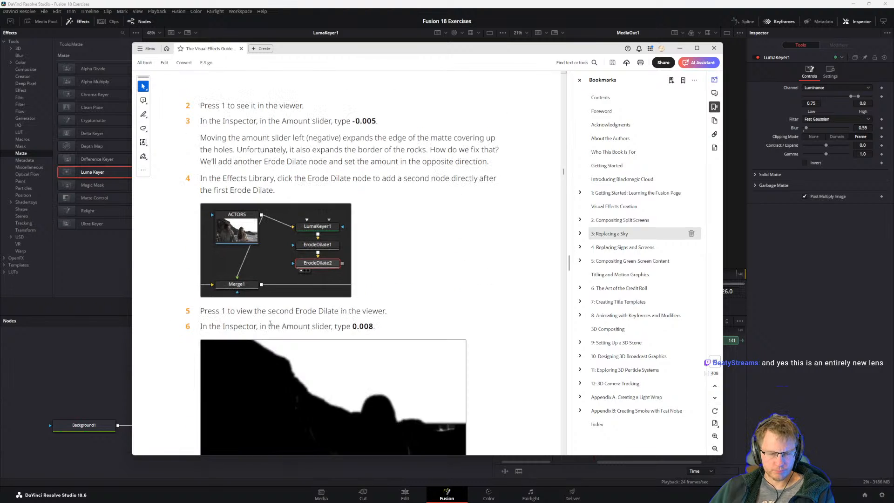
pyautogui.scroll(-1, 411, 394)
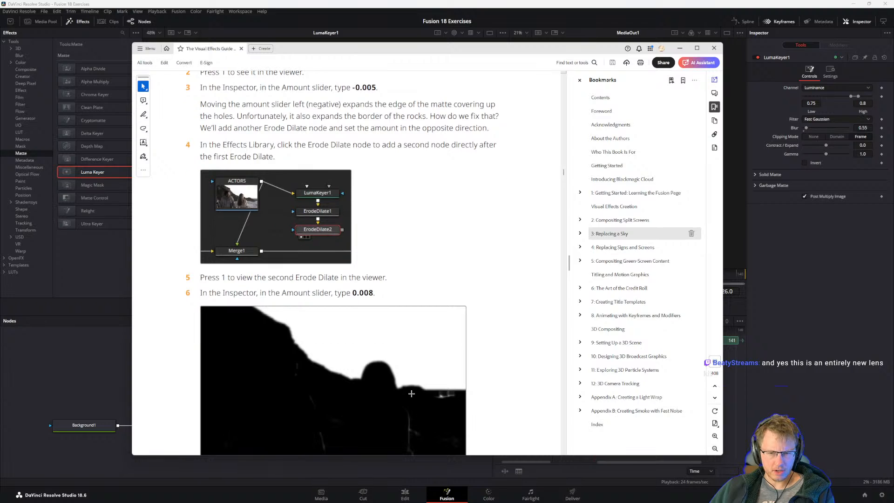
pyautogui.scroll(7, 415, 382)
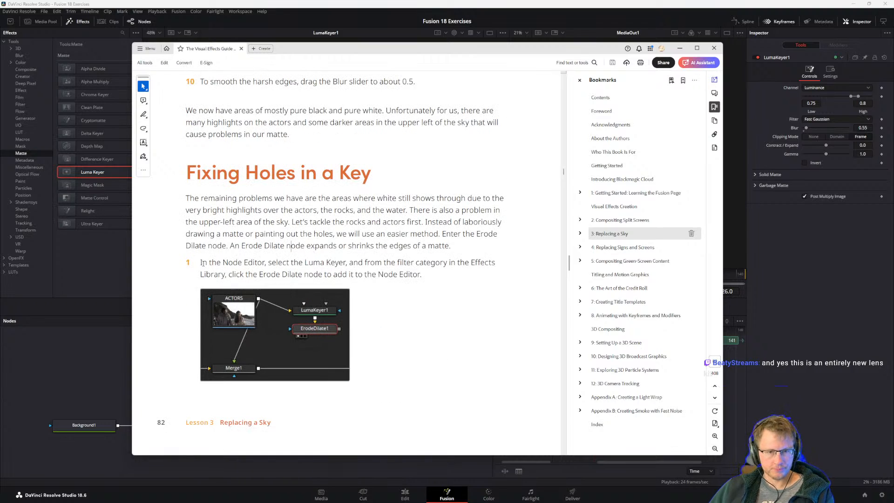
pyautogui.moveTo(199, 263); pyautogui.dragTo(349, 275)
pyautogui.click(288, 275)
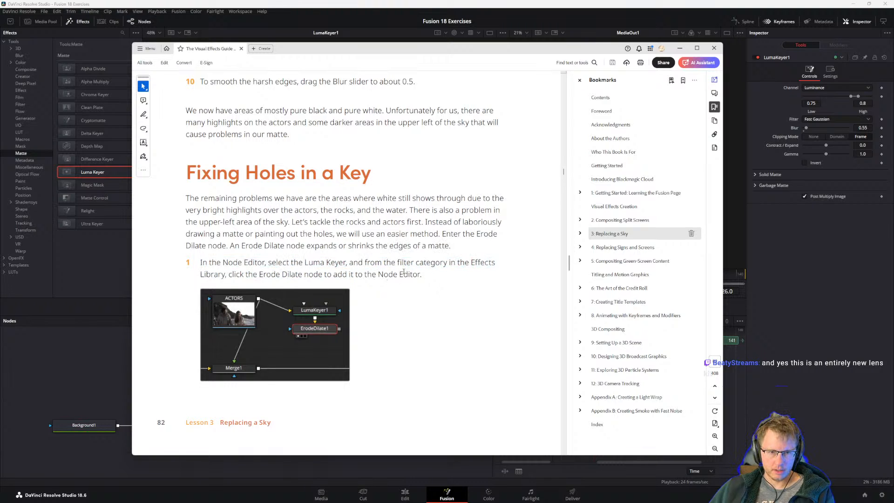
pyautogui.scroll(-7, 385, 317)
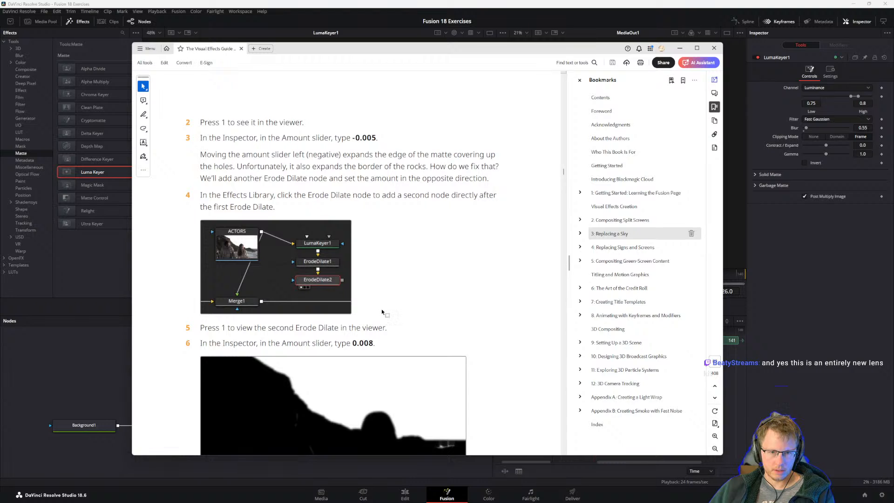
pyautogui.scroll(7, 388, 322)
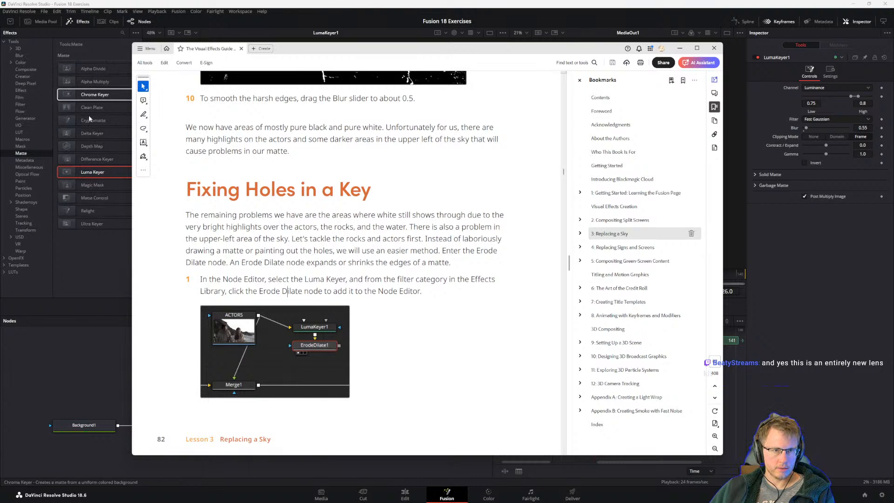
# In DaVinci Resolve, find the Erode / Dilate tool by searching for "erode", add it unconnected, and place it beside LumaKeyer1.
pyautogui.click(22, 154)
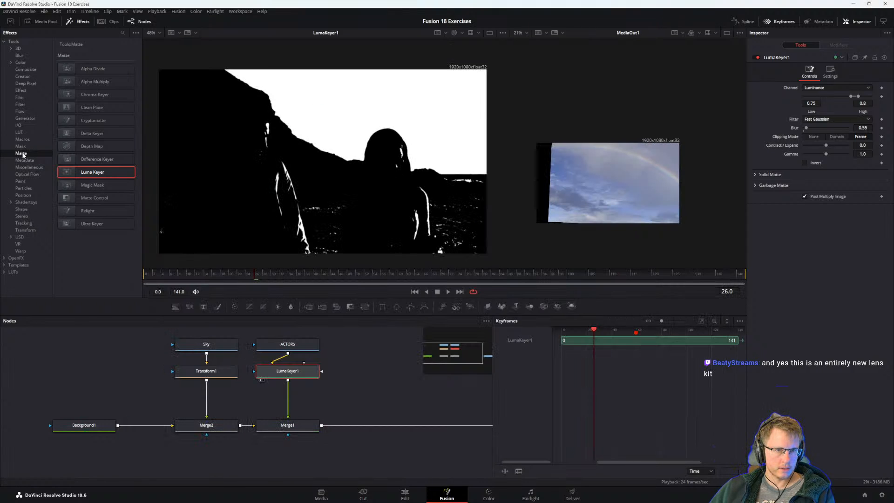
pyautogui.click(21, 91)
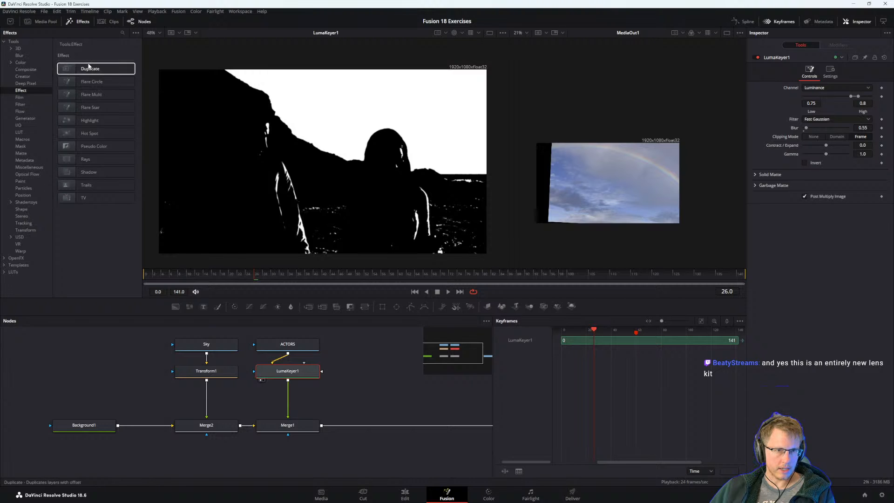
pyautogui.click(376, 388)
pyautogui.hotkey('shift', 'space')
pyautogui.write('erode')
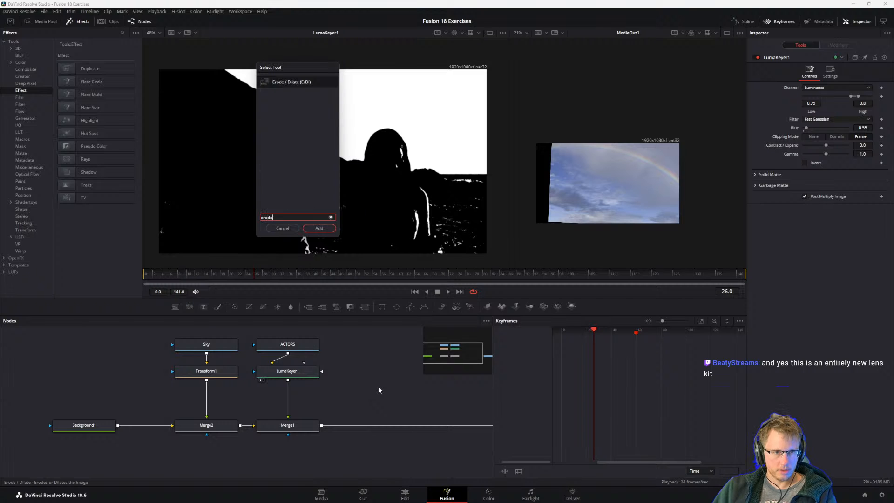
pyautogui.click(290, 82)
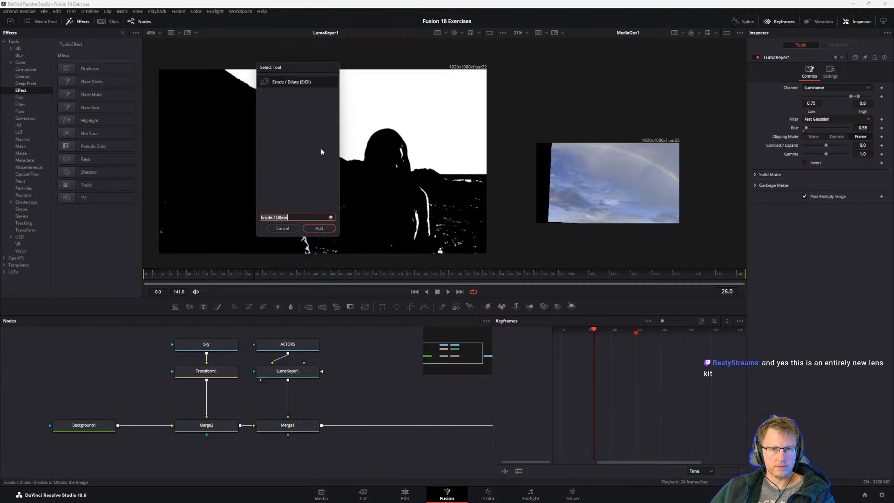
pyautogui.click(328, 231)
pyautogui.moveTo(375, 401); pyautogui.dragTo(367, 372)
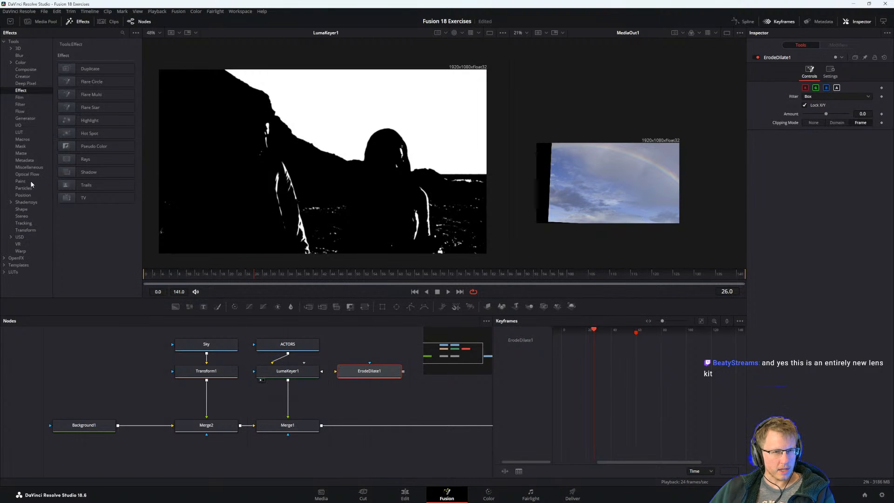
# Recheck step 1 in the PDF guide, and in DaVinci Resolve show the Filter category of the effects library.
pyautogui.hotkey('alt', 'Tab')
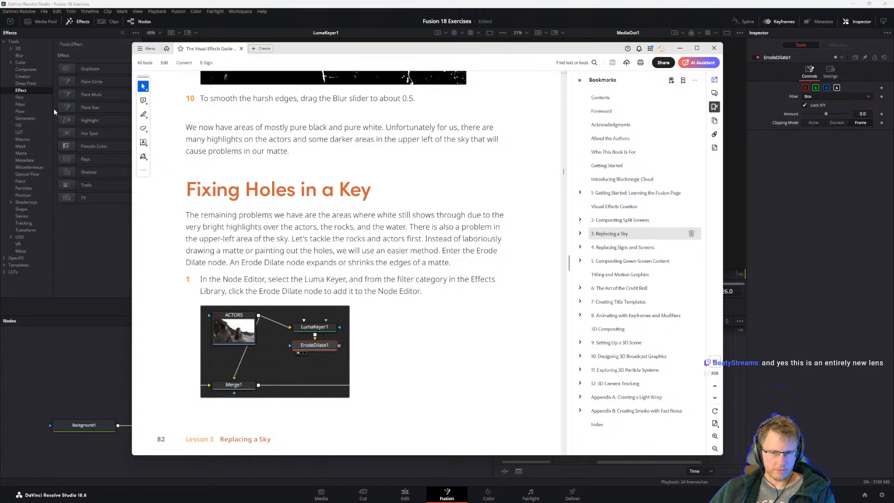
pyautogui.click(23, 111)
pyautogui.click(20, 105)
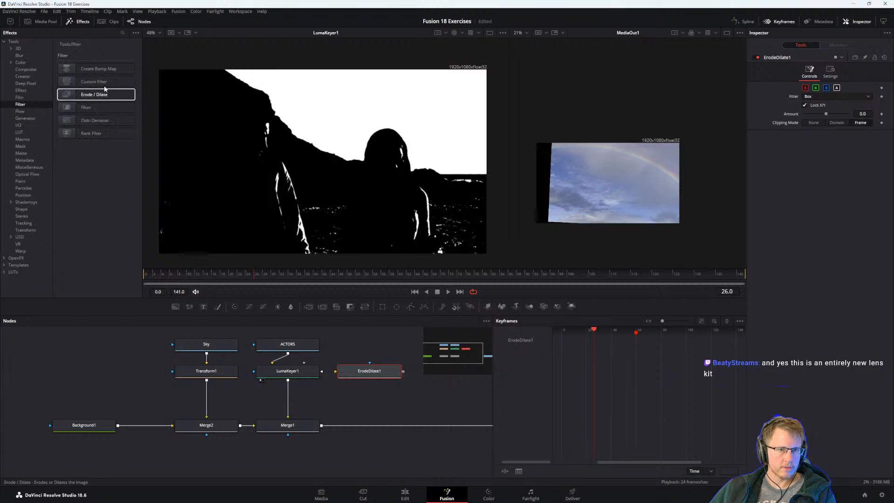
# Switch to the PDF guide and read Erode Dilate steps 2 to 6 on viewing the node and setting its Amount.
pyautogui.hotkey('alt', 'Tab')
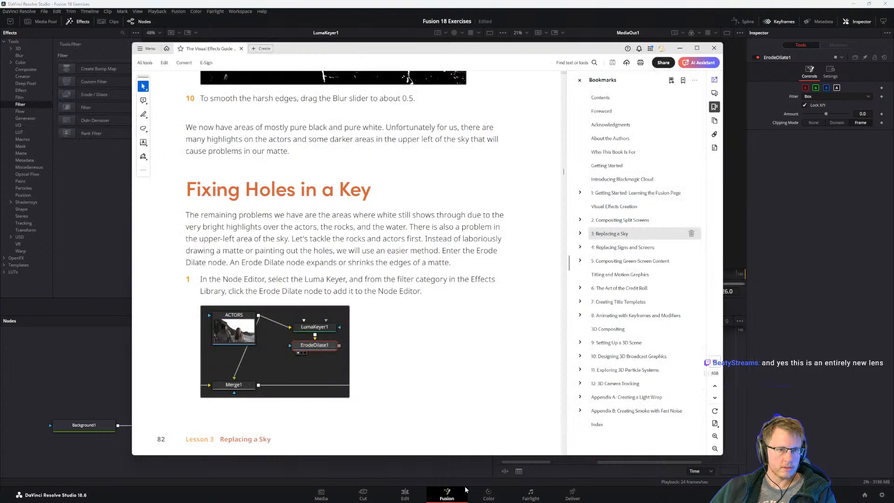
pyautogui.scroll(-5, 351, 333)
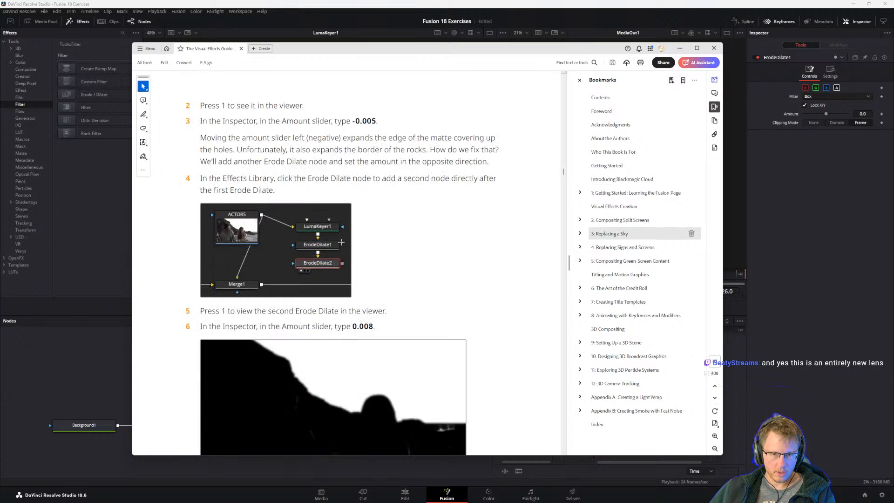
pyautogui.scroll(-1, 324, 271)
pyautogui.scroll(1, 243, 105)
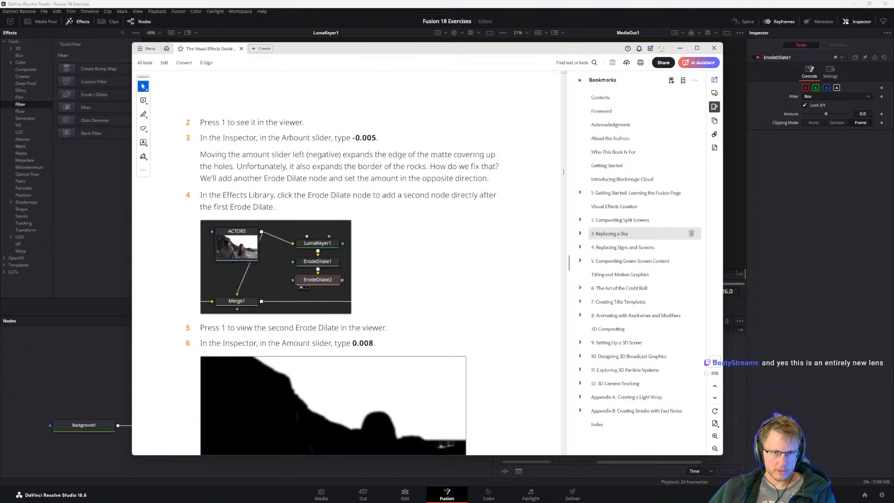
# In DaVinci Resolve, connect ErodeDilate1 directly below LumaKeyer1 and show its result in the first viewer.
pyautogui.hotkey('alt', 'Tab')
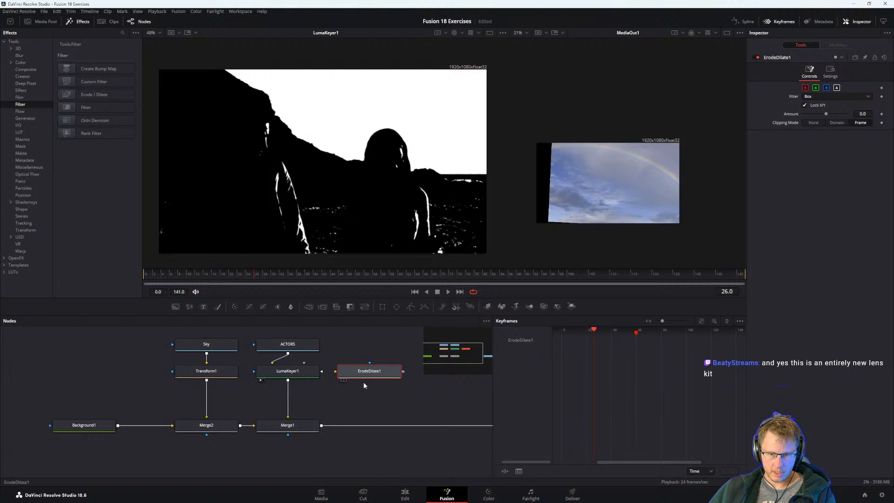
pyautogui.moveTo(287, 410)
pyautogui.mouseDown()
pyautogui.moveTo(366, 372)
pyautogui.moveTo(286, 399)
pyautogui.mouseUp()
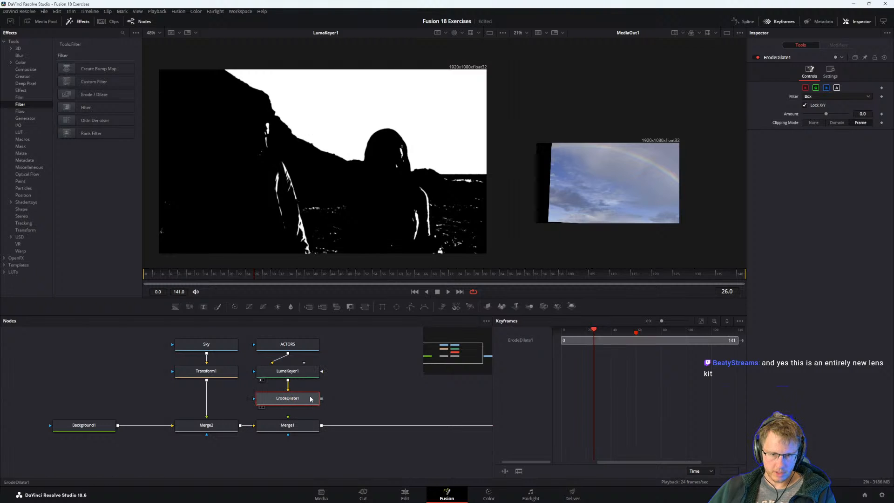
pyautogui.press('1')
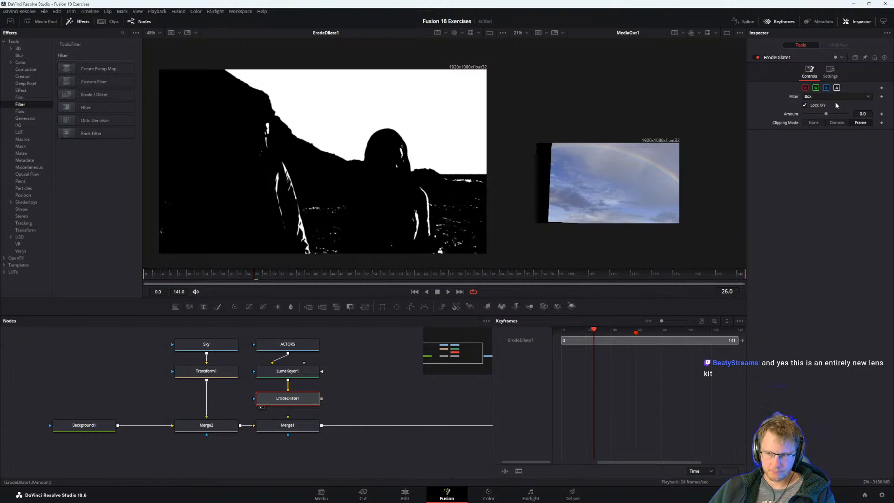
# Try negative Amount values on ErodeDilate1, down to -0.00814, to close the holes in the matte.
pyautogui.moveTo(826, 114); pyautogui.dragTo(821, 114)
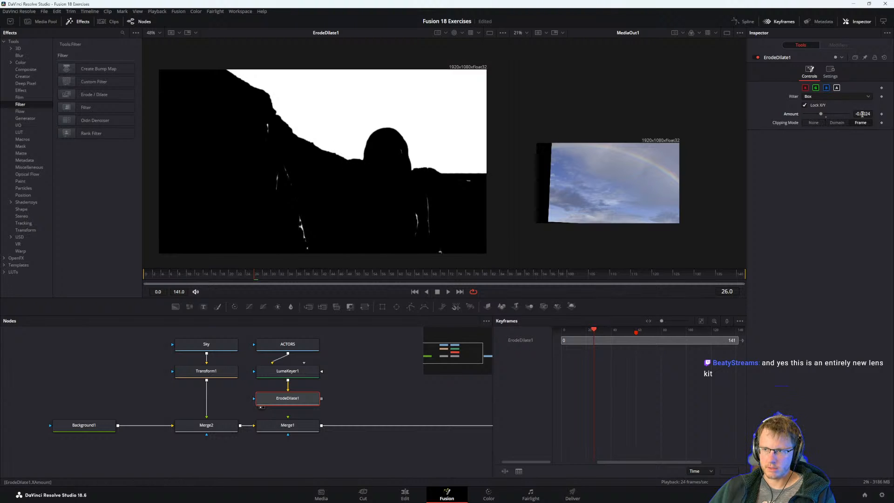
pyautogui.moveTo(862, 114); pyautogui.dragTo(835, 114)
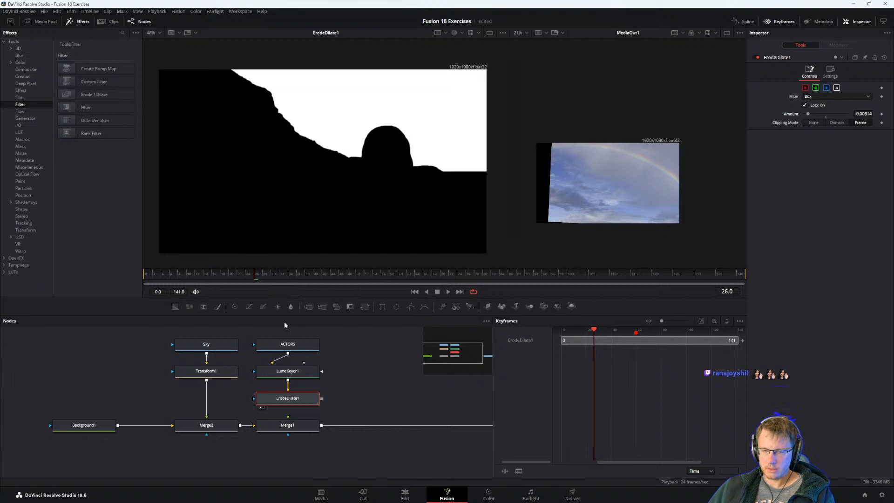
# Check the Amount value in step 3 of the PDF guide, and set ErodeDilate1's Amount to -0.005 in DaVinci Resolve.
pyautogui.hotkey('alt', 'Tab')
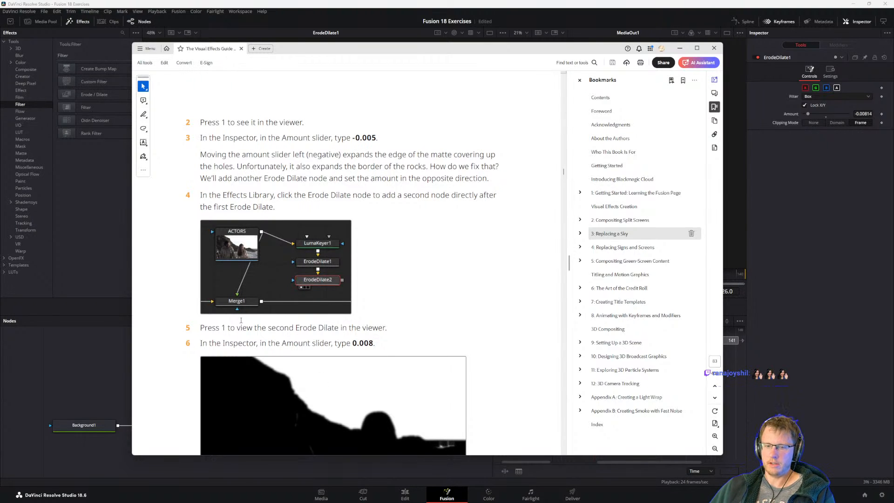
pyautogui.moveTo(259, 138); pyautogui.dragTo(318, 140)
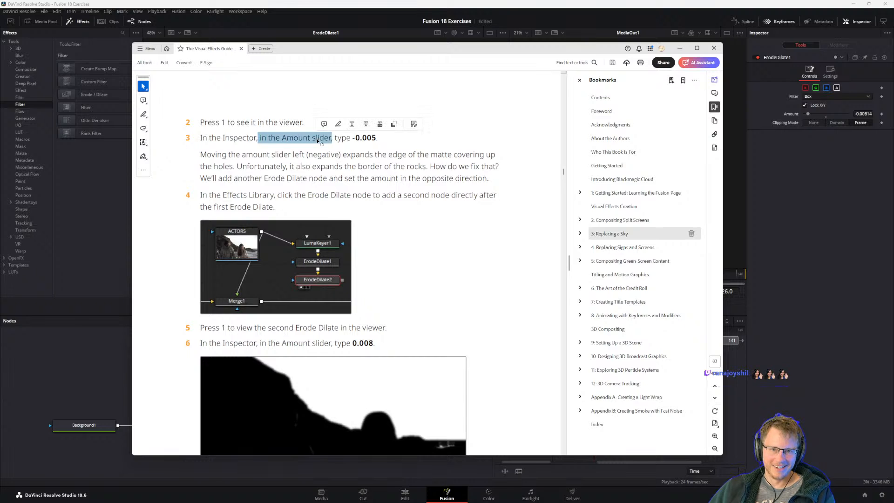
pyautogui.click(333, 138)
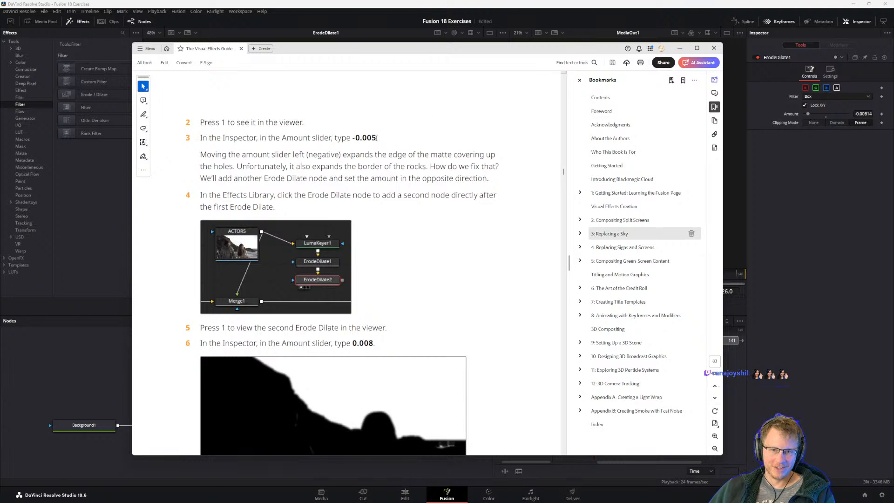
pyautogui.click(867, 115)
pyautogui.click(857, 114)
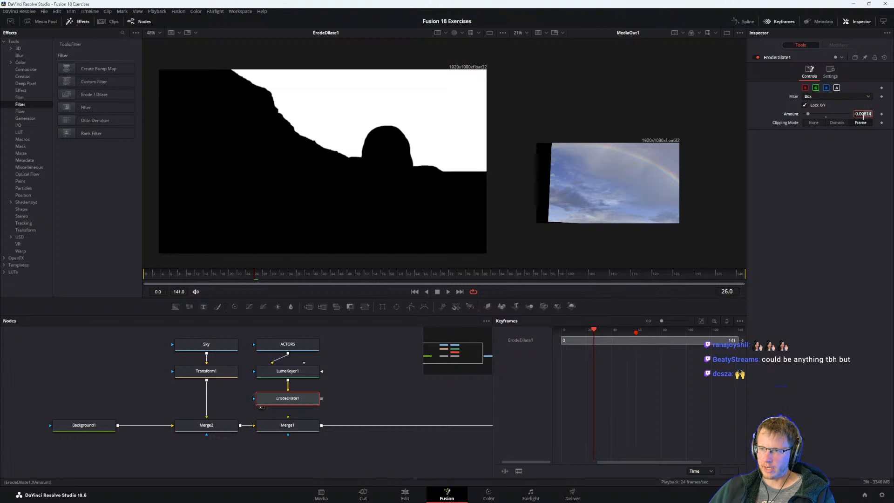
pyautogui.write('-0.005')
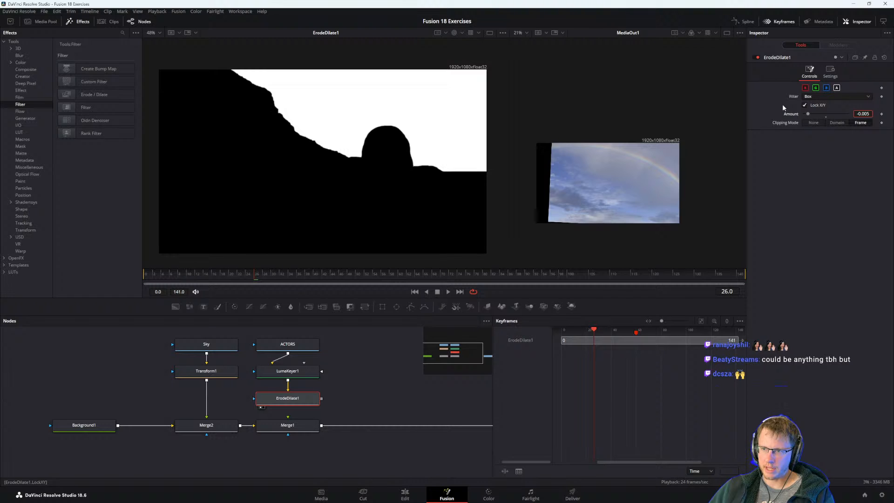
pyautogui.click(339, 399)
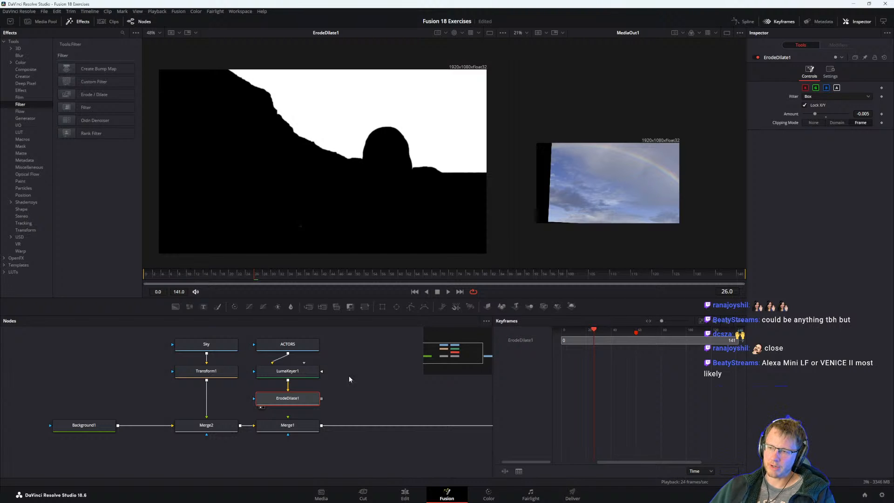
pyautogui.moveTo(349, 376); pyautogui.dragTo(332, 407)
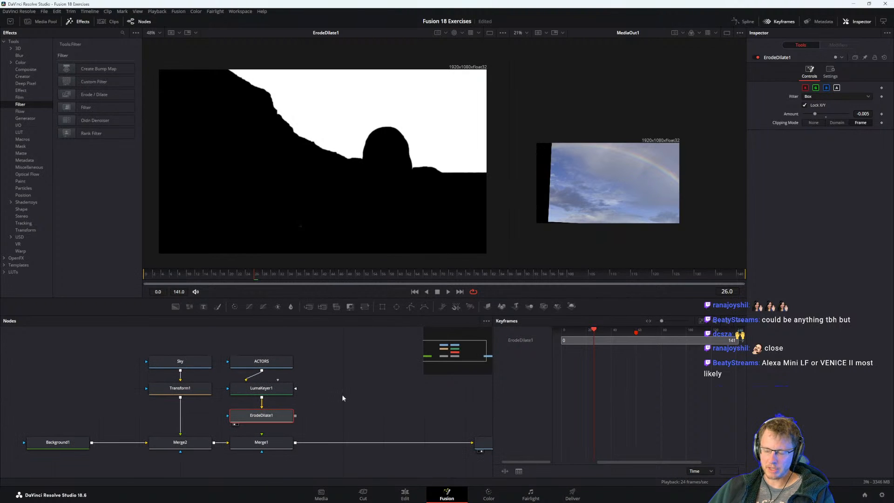
# Switch to the PDF guide and read the note under step 3 and step 4 on adding a second Erode Dilate node.
pyautogui.hotkey('alt', 'Tab')
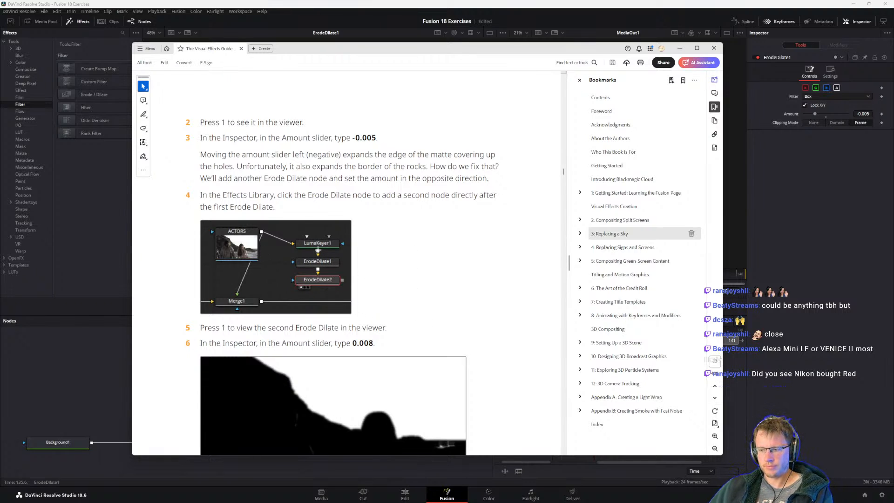
pyautogui.doubleClick(279, 196)
pyautogui.click(234, 163)
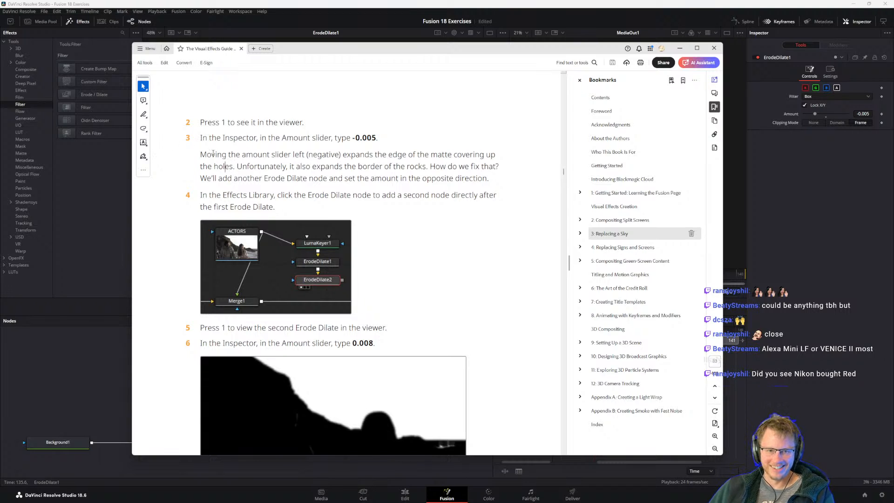
pyautogui.moveTo(213, 153); pyautogui.dragTo(217, 154)
pyautogui.click(281, 165)
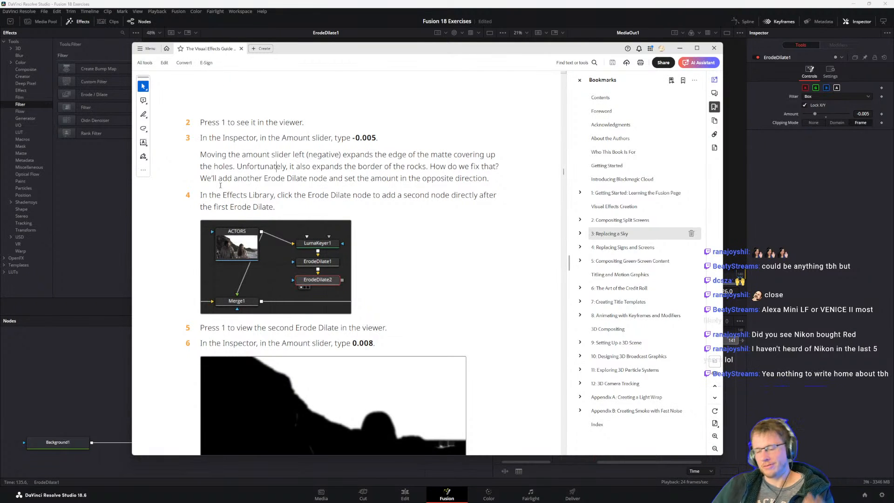
pyautogui.moveTo(266, 197); pyautogui.dragTo(269, 197)
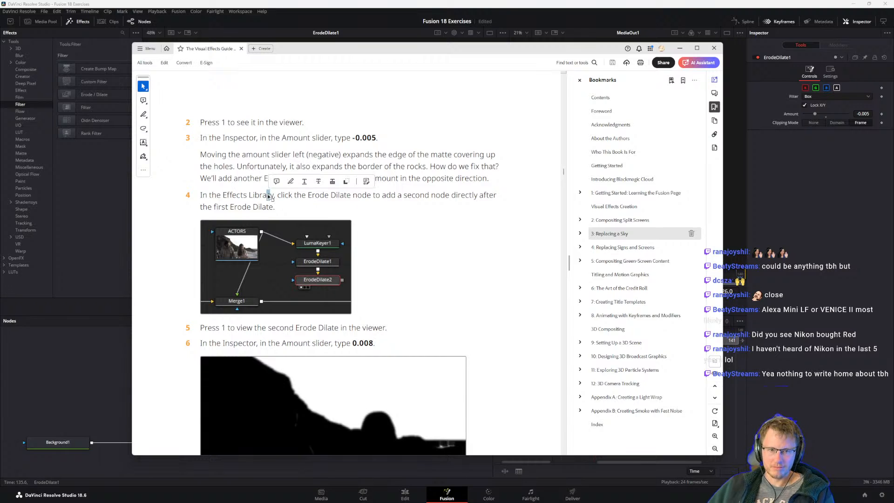
pyautogui.click(234, 195)
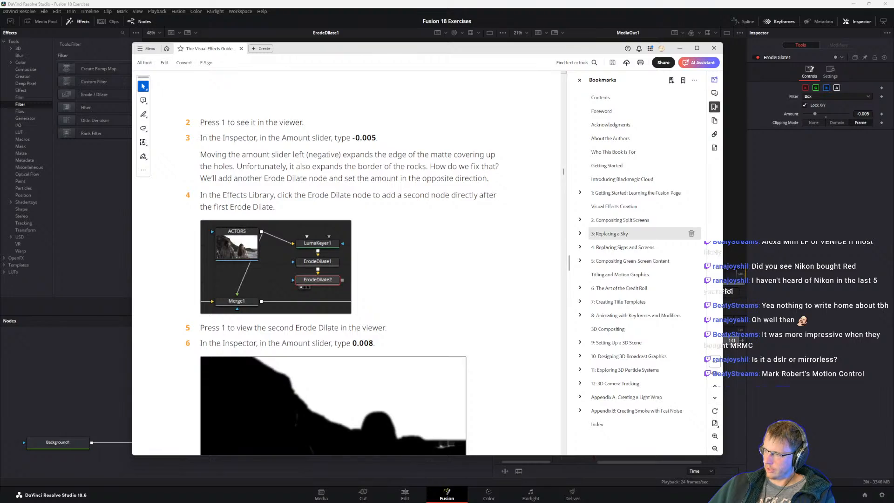
# Bring over the browser window with the Mark Roberts Motion Control website, look over its home page, and move the window away.
pyautogui.moveTo(293, 118); pyautogui.dragTo(219, 36)
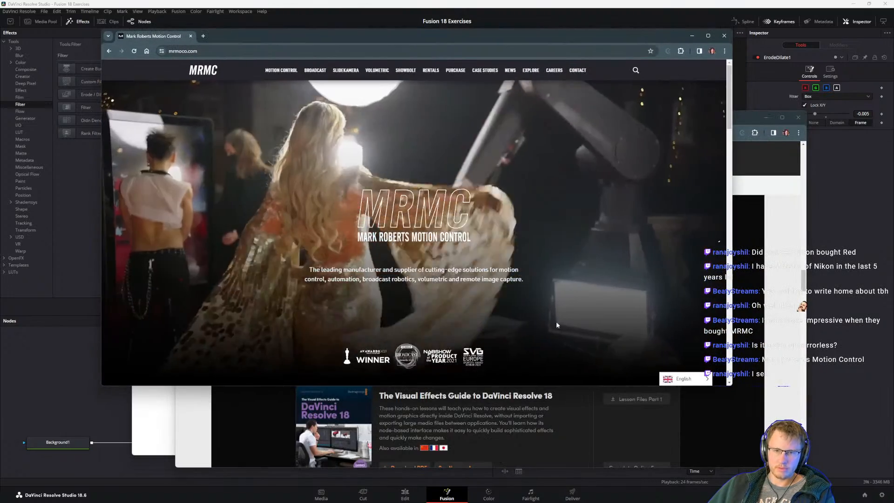
pyautogui.scroll(-2, 611, 311)
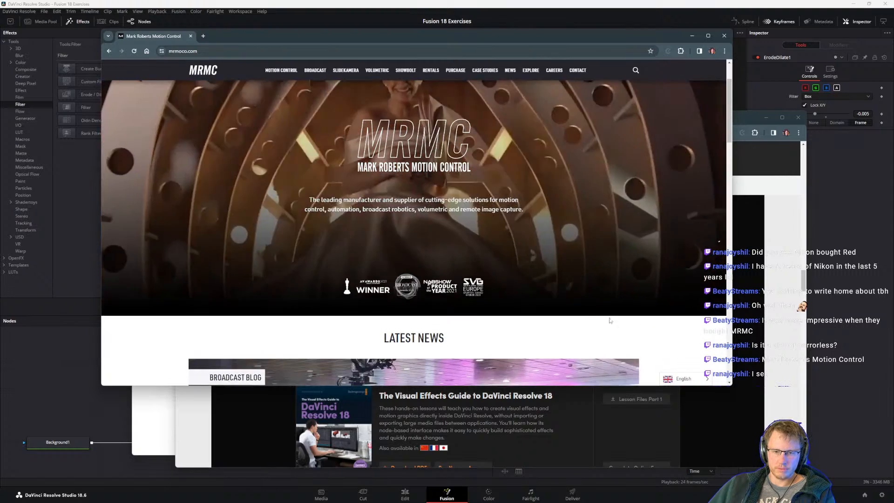
pyautogui.scroll(2, 610, 307)
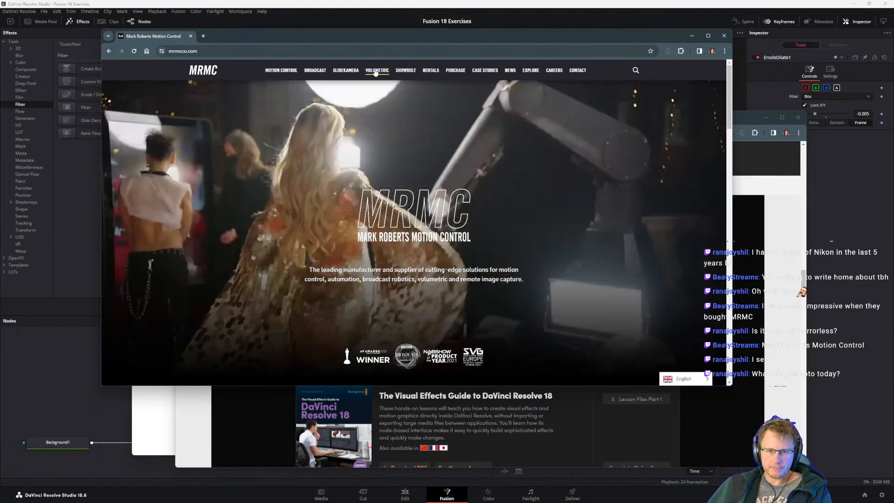
pyautogui.moveTo(277, 70)
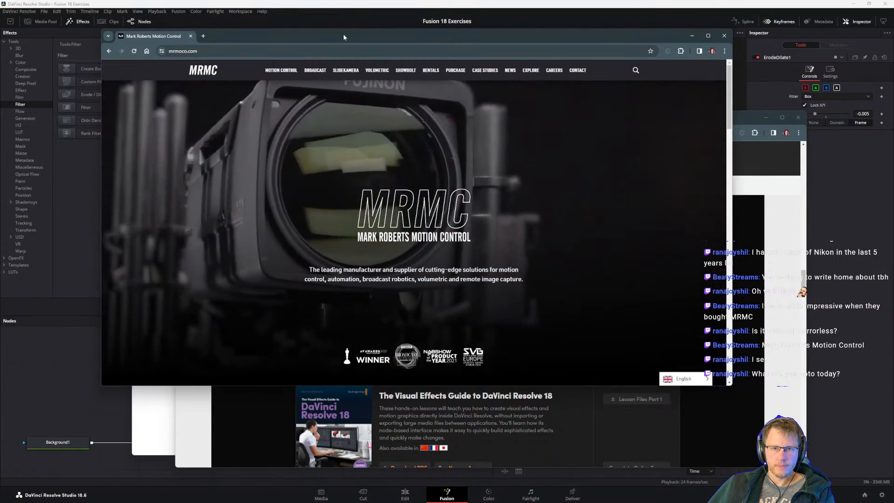
pyautogui.moveTo(343, 35); pyautogui.dragTo(0, 79)
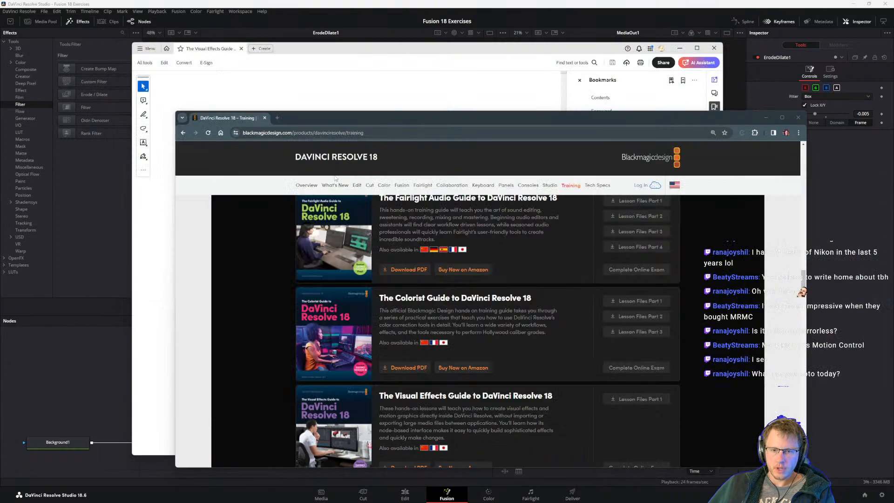
# On the Blackmagic Design training page in the browser, show the entry for The Visual Effects Guide to DaVinci Resolve 18.
pyautogui.moveTo(359, 115); pyautogui.dragTo(387, 96)
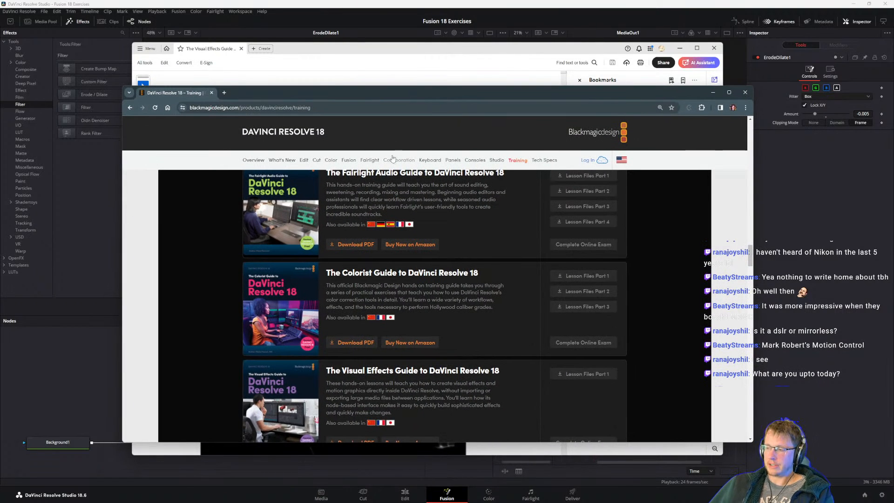
pyautogui.scroll(-2, 239, 362)
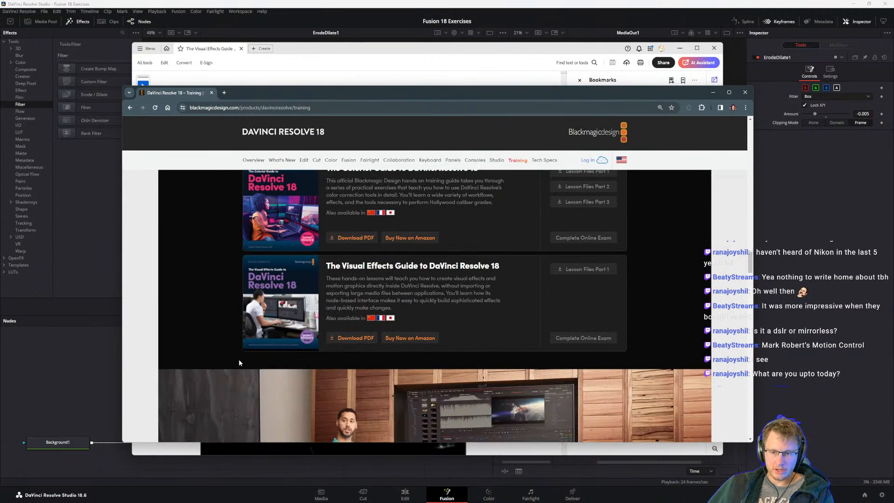
pyautogui.moveTo(337, 267); pyautogui.dragTo(460, 269)
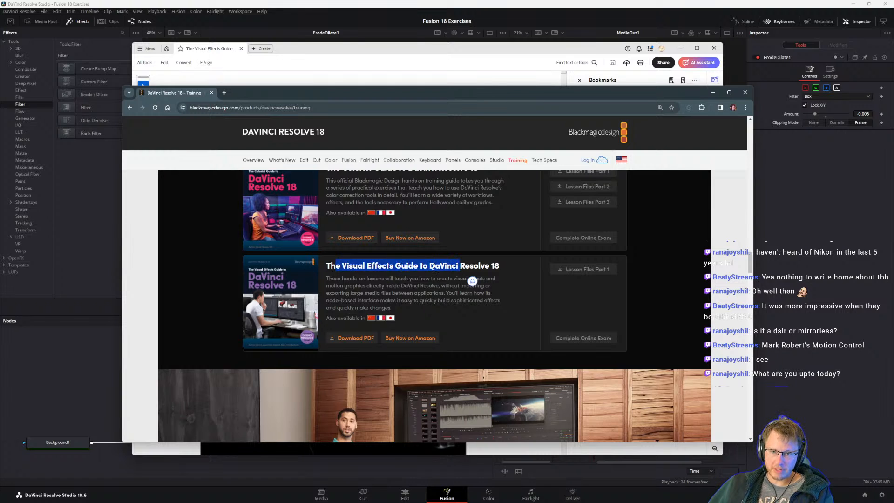
pyautogui.click(445, 277)
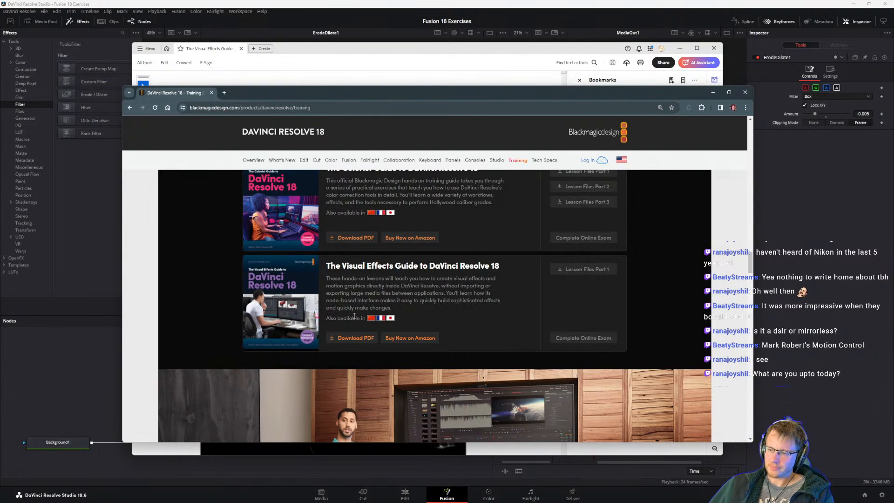
# Bring the PDF guide back to the front, and return to the node graph in DaVinci Resolve.
pyautogui.click(355, 52)
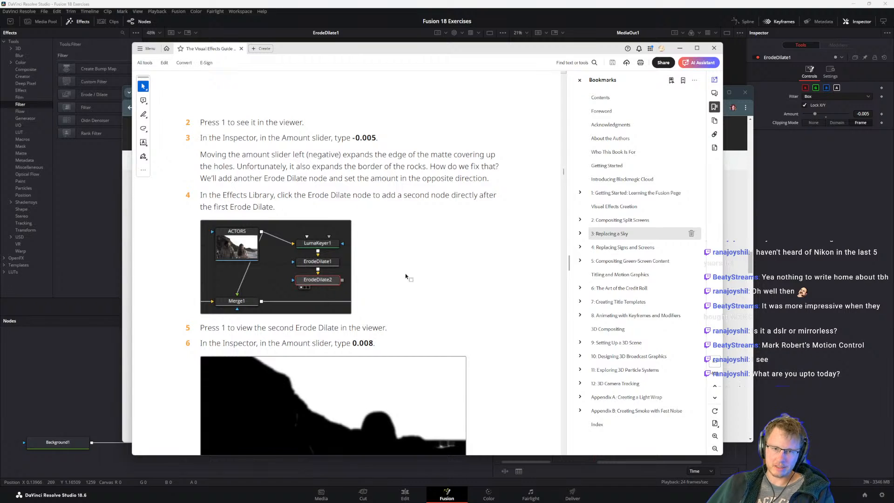
pyautogui.click(290, 5)
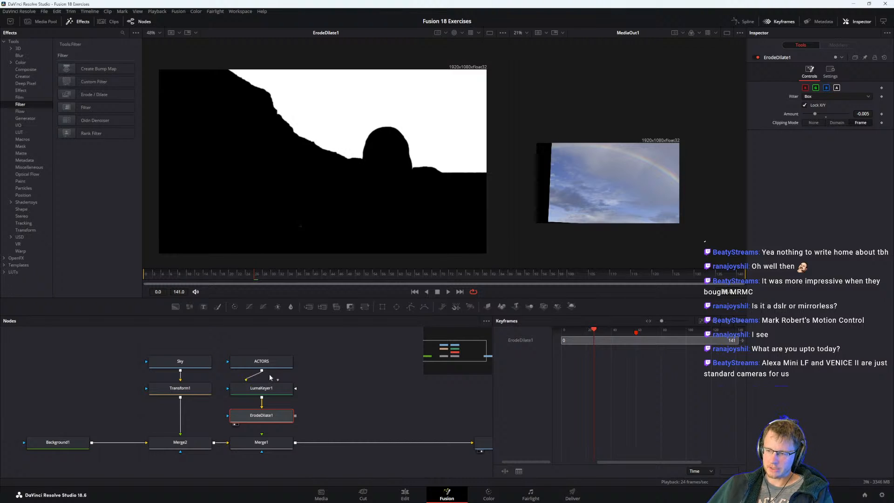
pyautogui.scroll(1, 337, 370)
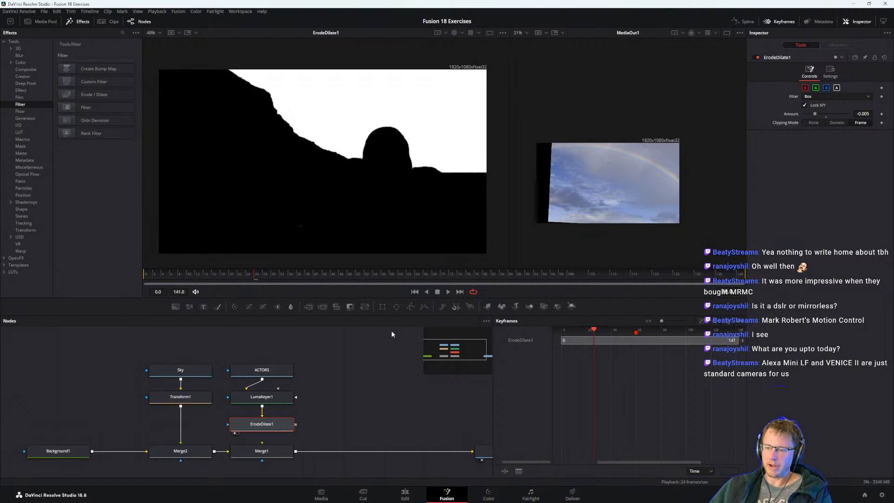
pyautogui.moveTo(382, 399); pyautogui.dragTo(391, 400)
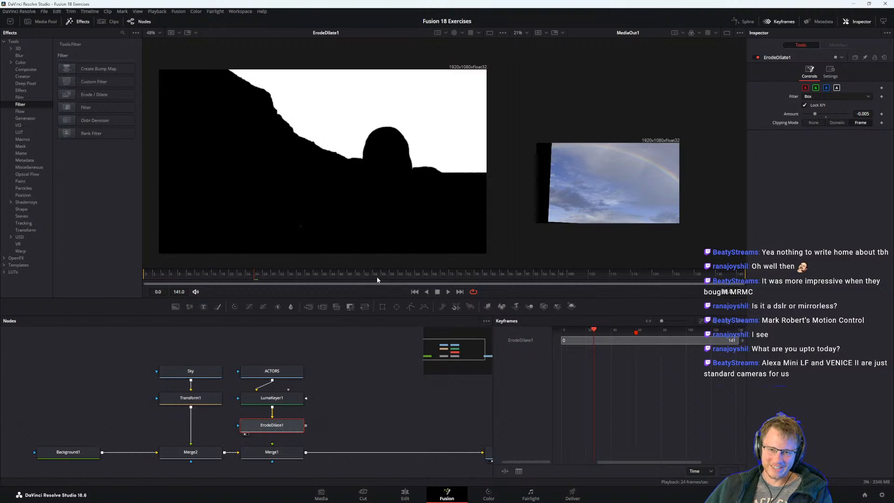
# Switch from the PDF guide to the Blackmagic Design training page in the browser and look over its lower training book entries.
pyautogui.hotkey('alt', 'Tab')
pyautogui.click(545, 296)
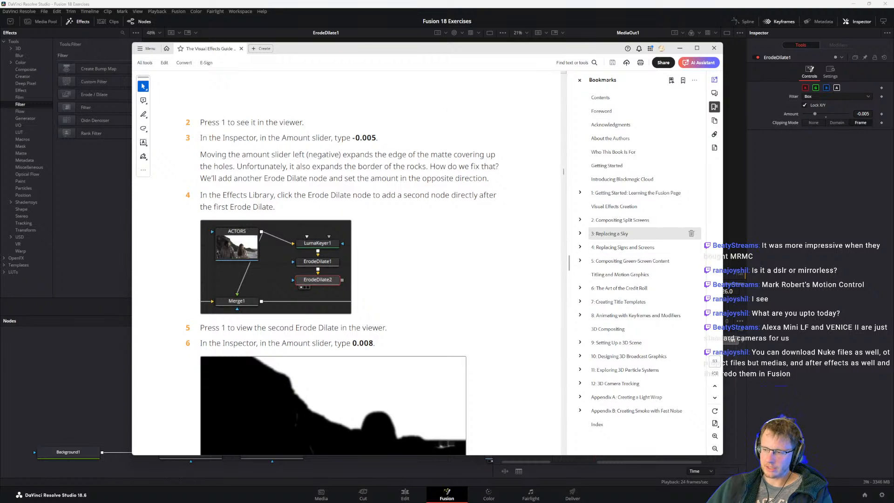
pyautogui.hotkey('alt', 'Tab')
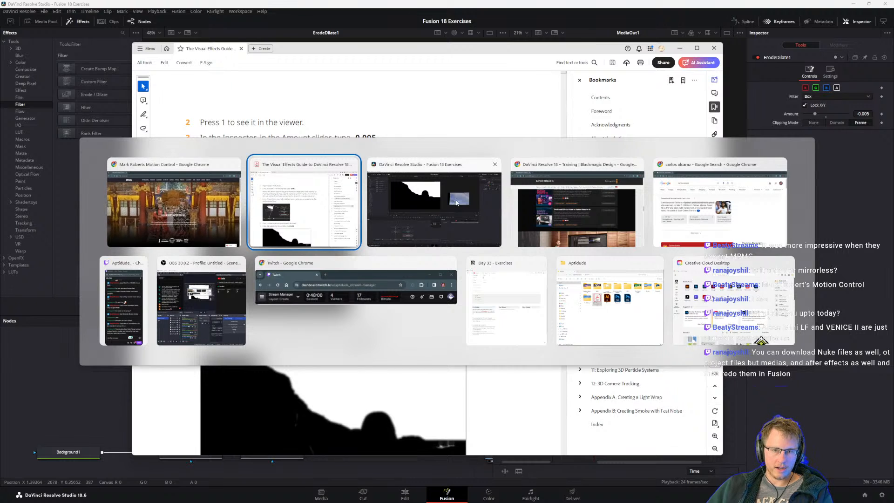
pyautogui.click(572, 221)
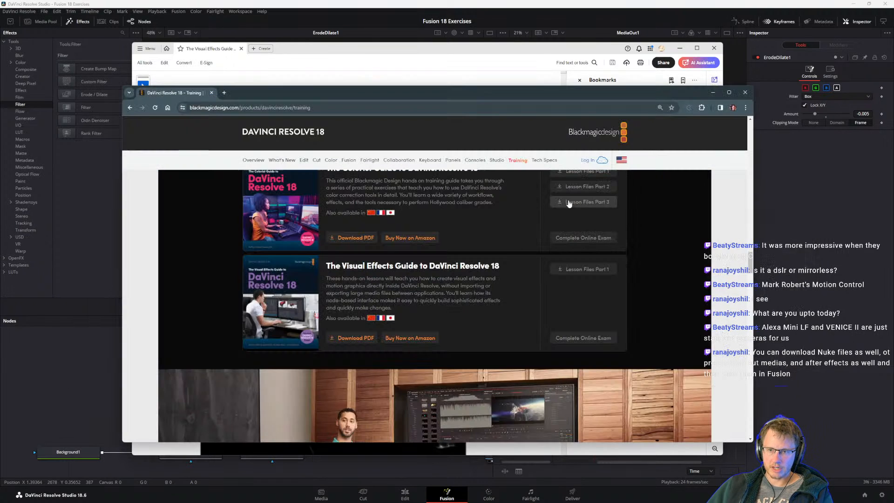
pyautogui.scroll(2, 448, 293)
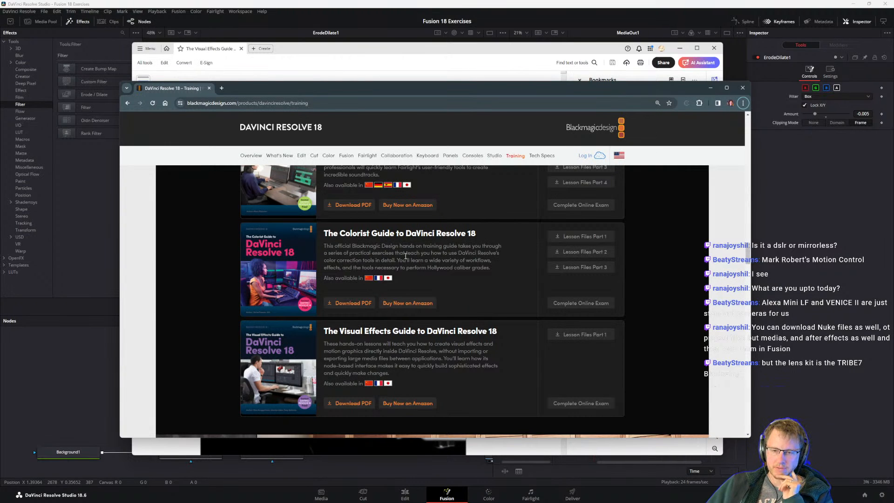
pyautogui.scroll(1, 406, 256)
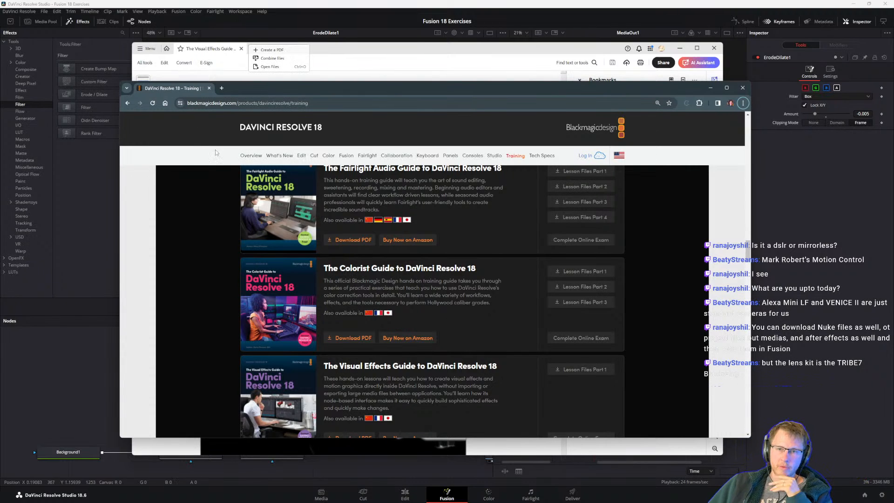
pyautogui.moveTo(279, 85); pyautogui.dragTo(251, 80)
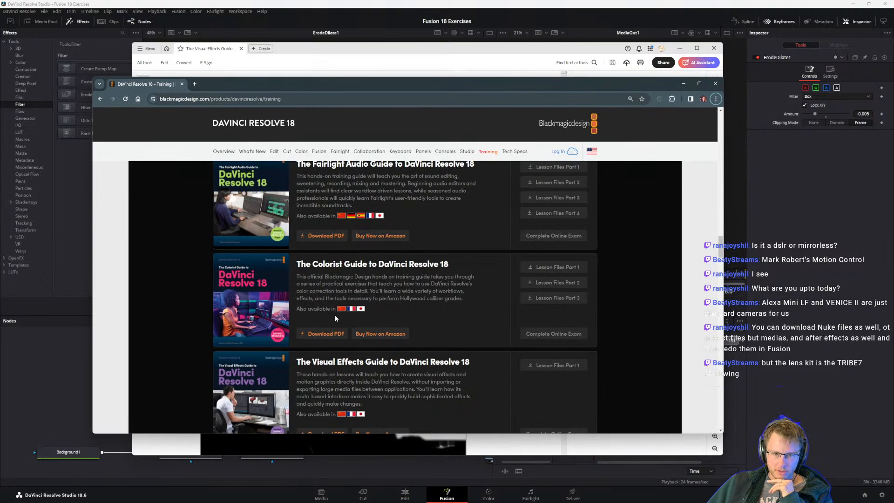
# Look through the Training Books list, from The Visual Effects Guide up through the Colorist, Fairlight Audio and Editor's guides to The Beginner's Guide.
pyautogui.scroll(-2, 335, 312)
pyautogui.moveTo(301, 296); pyautogui.dragTo(441, 297)
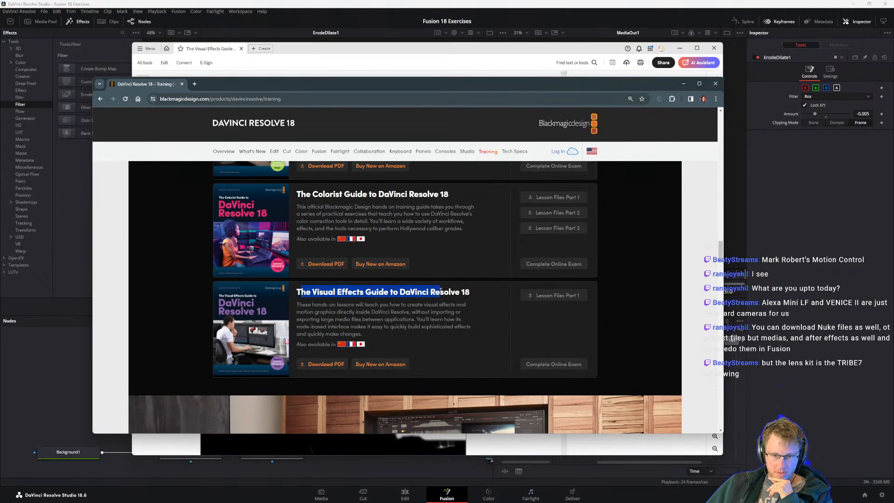
pyautogui.click(447, 298)
pyautogui.scroll(2, 279, 303)
pyautogui.scroll(2, 268, 303)
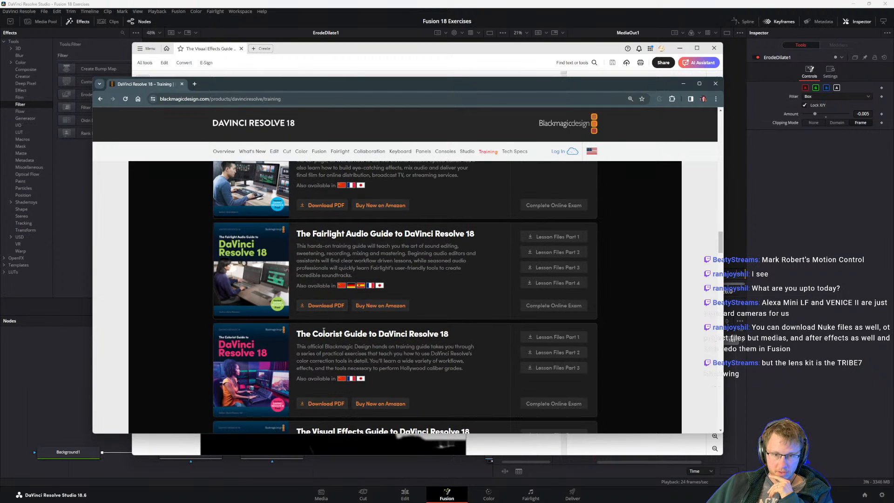
pyautogui.moveTo(297, 333); pyautogui.dragTo(405, 333)
pyautogui.scroll(2, 406, 336)
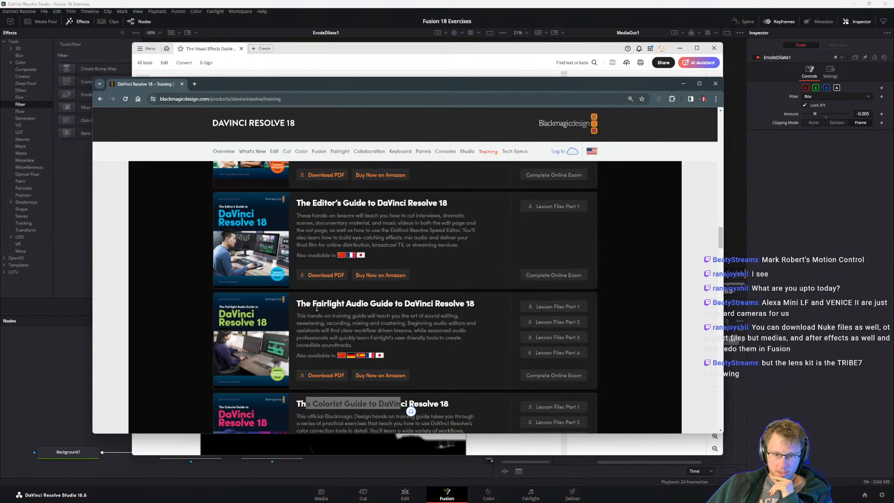
pyautogui.moveTo(311, 303); pyautogui.dragTo(370, 303)
pyautogui.click(391, 301)
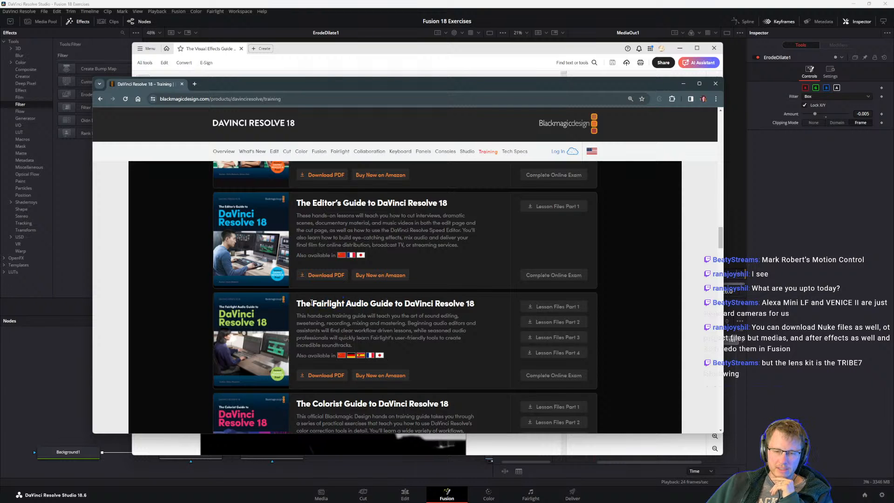
pyautogui.scroll(-2, 329, 335)
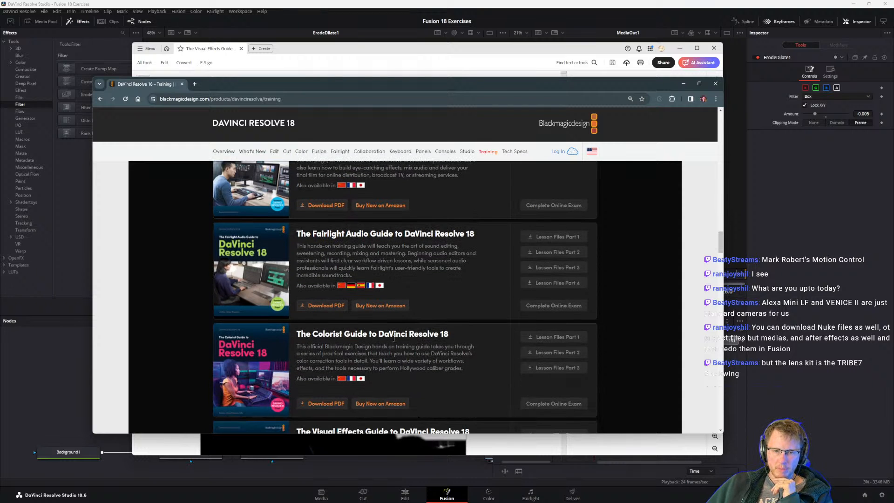
pyautogui.scroll(2, 402, 388)
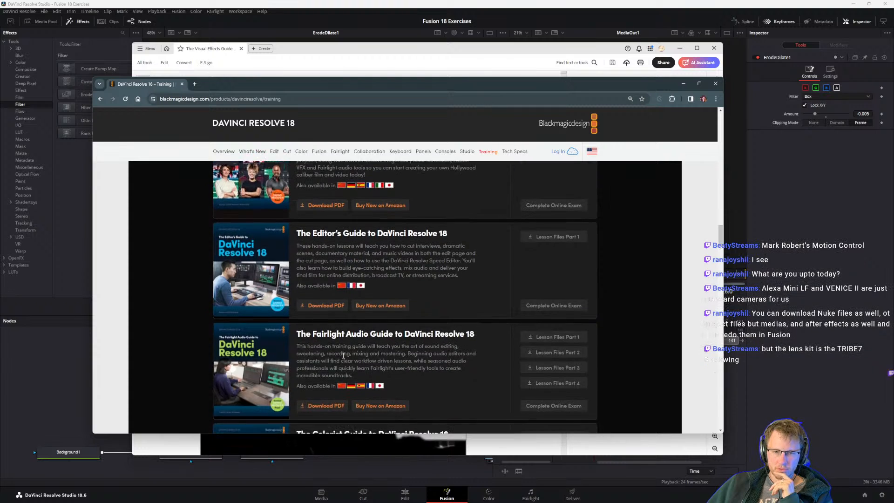
pyautogui.scroll(4, 353, 334)
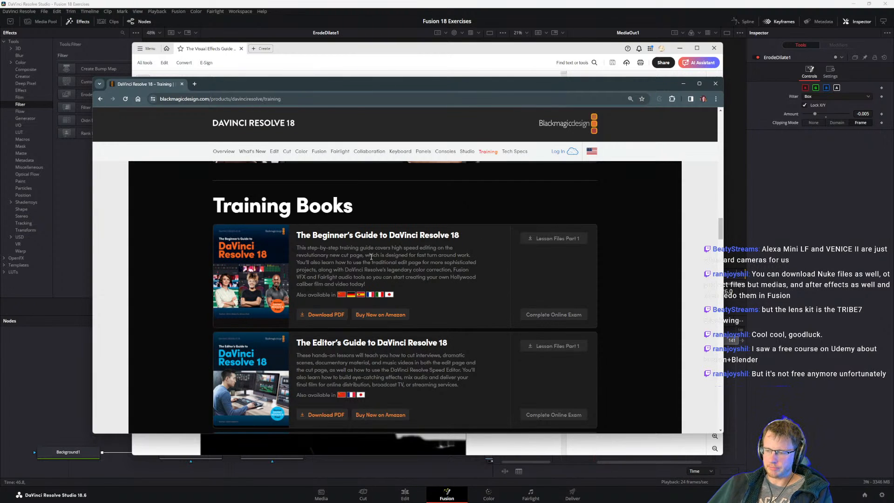
# Bring the PDF guide back to the front and reread the note under step 3 and steps 4 to 6 on the second Erode Dilate node.
pyautogui.click(345, 51)
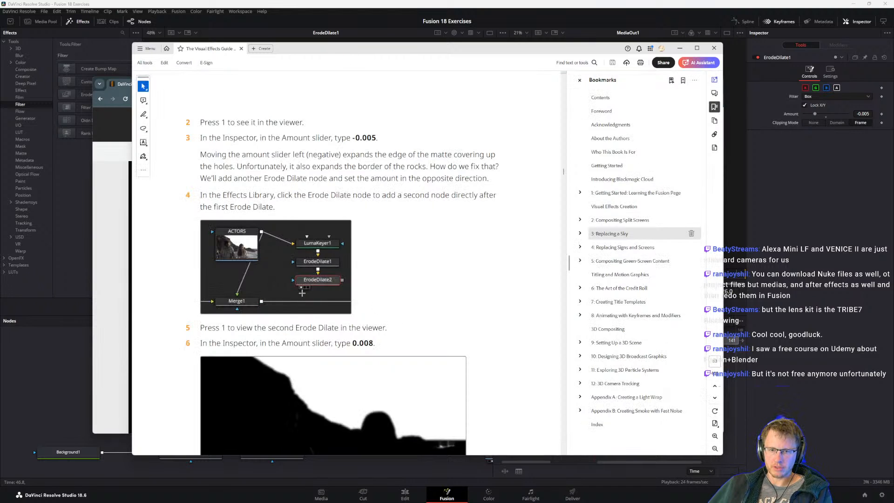
pyautogui.scroll(-2, 348, 292)
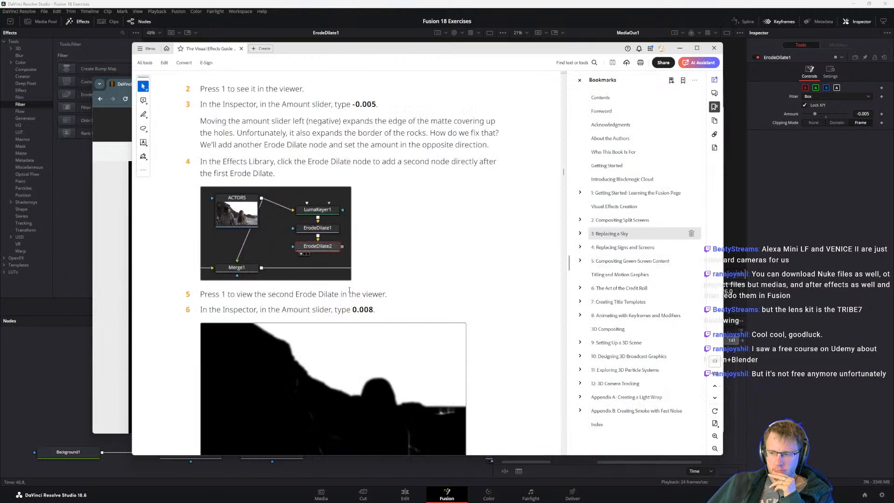
pyautogui.scroll(-1, 312, 272)
pyautogui.scroll(2, 310, 279)
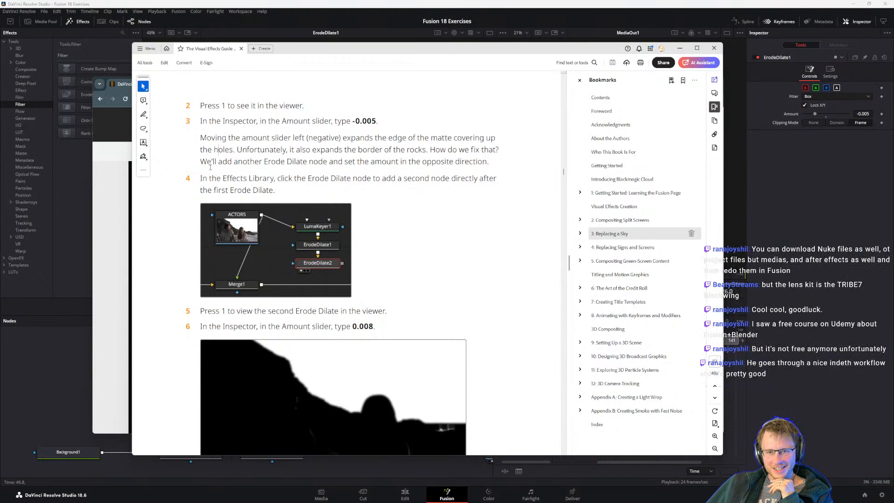
pyautogui.moveTo(198, 141); pyautogui.dragTo(531, 149)
pyautogui.click(319, 143)
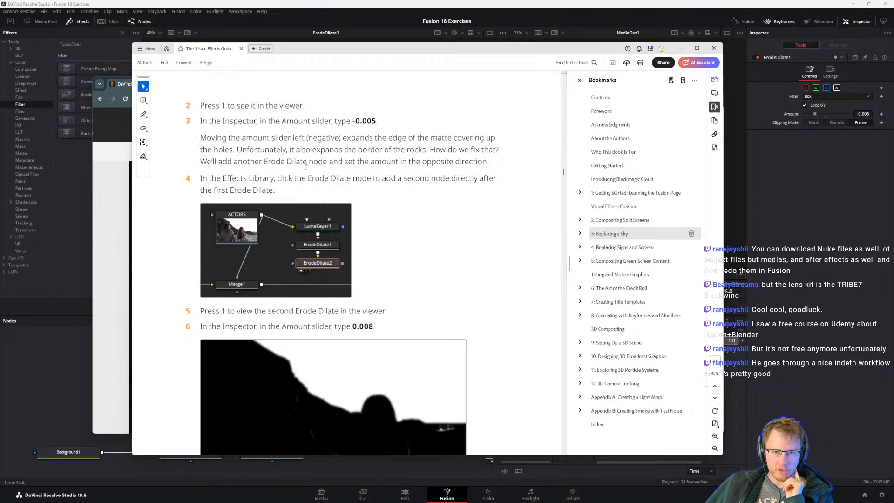
pyautogui.moveTo(343, 141); pyautogui.dragTo(464, 151)
pyautogui.click(464, 151)
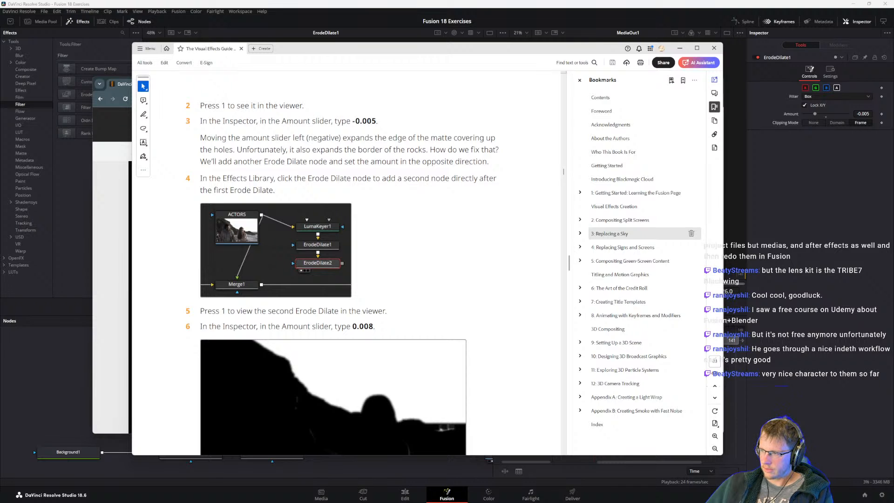
# Bring over the browser window with the BLACKWING7 lenses website, open its Lens Range page, and enlarge the window.
pyautogui.moveTo(893, 191); pyautogui.dragTo(110, 60)
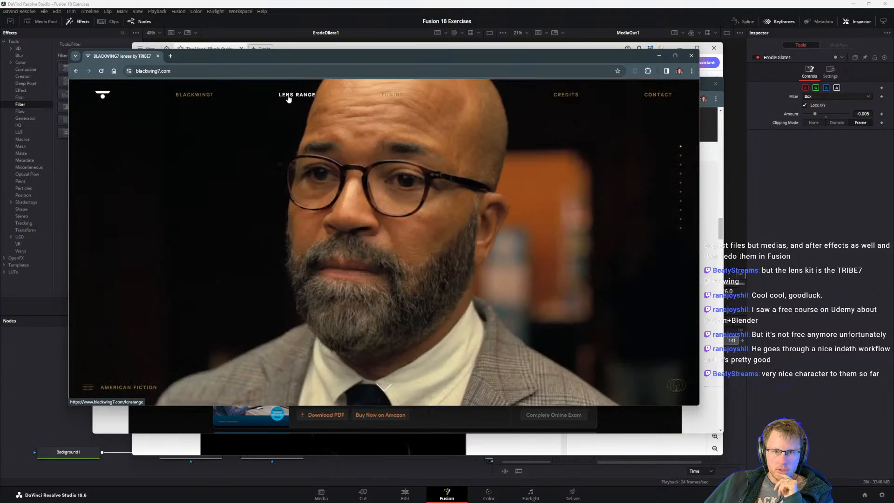
pyautogui.click(290, 95)
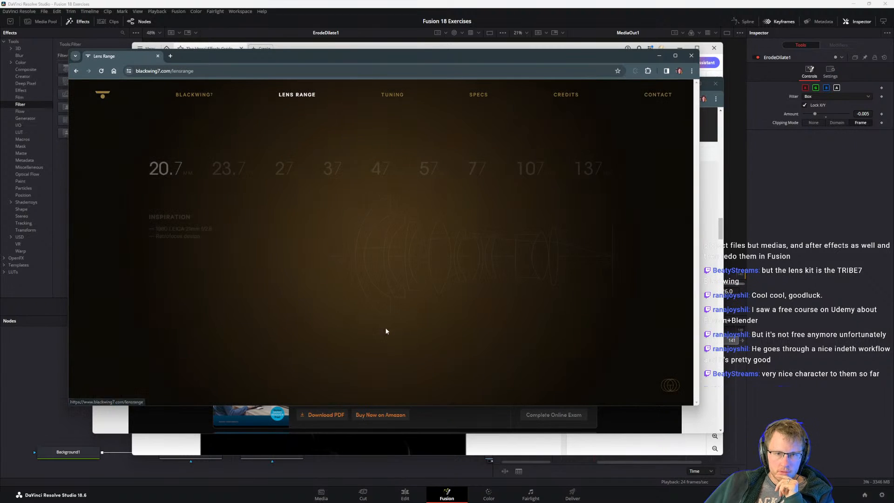
pyautogui.moveTo(698, 407); pyautogui.dragTo(817, 467)
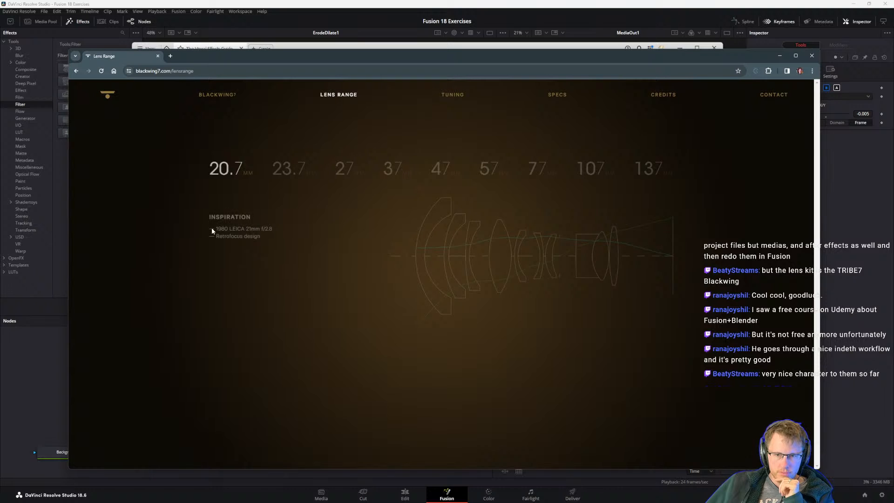
# View the inspiration notes and optical diagrams of the shorter BLACKWING7 lenses, from 20.7 mm up to 47 mm.
pyautogui.click(273, 167)
pyautogui.click(229, 171)
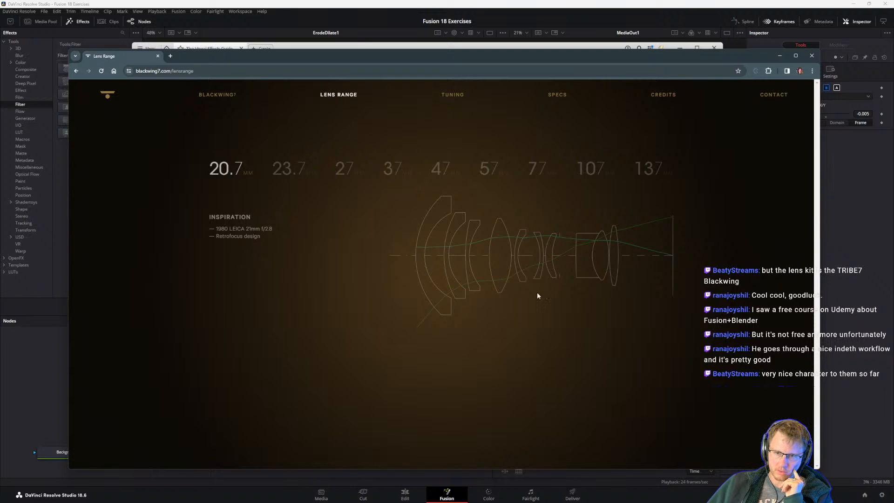
pyautogui.click(286, 170)
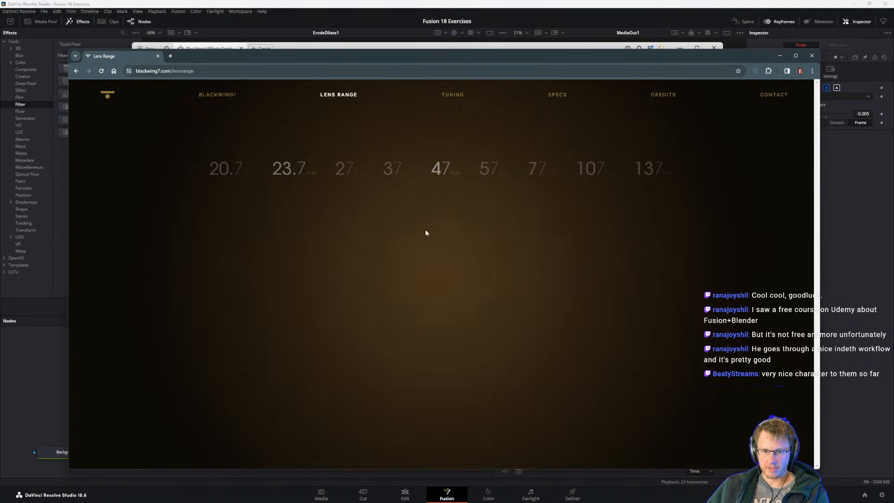
pyautogui.click(348, 175)
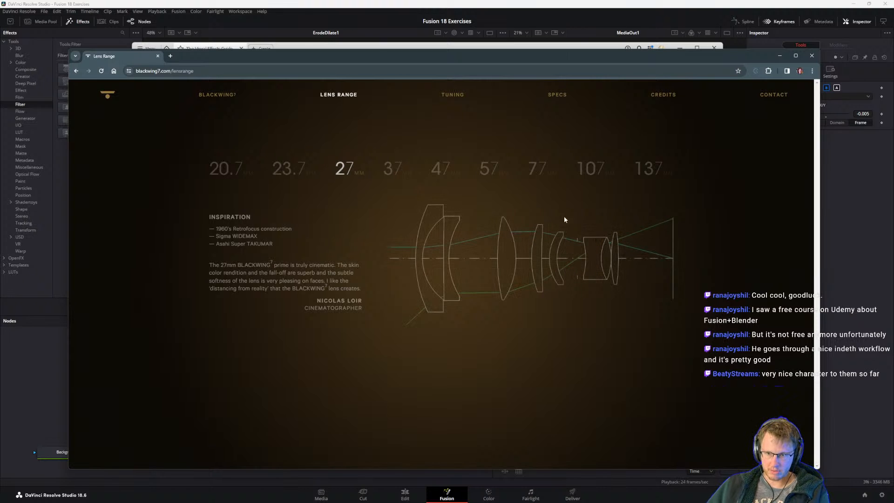
pyautogui.click(489, 169)
pyautogui.click(440, 170)
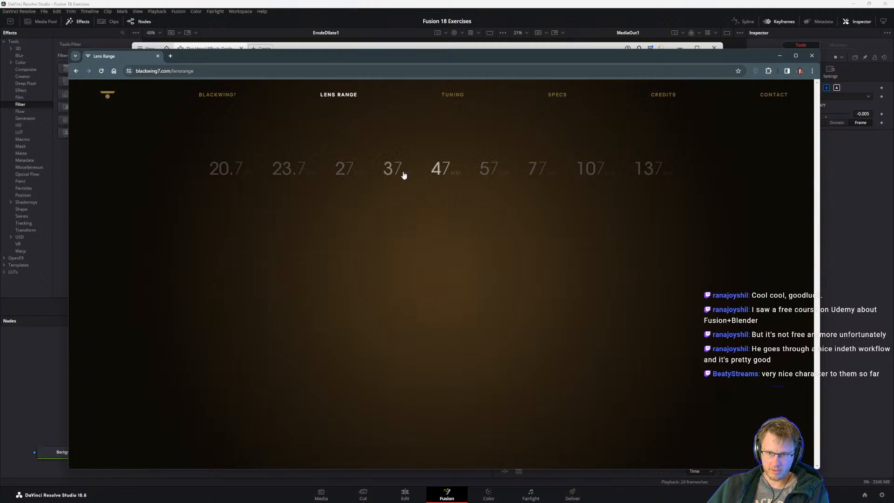
pyautogui.click(403, 174)
pyautogui.click(443, 170)
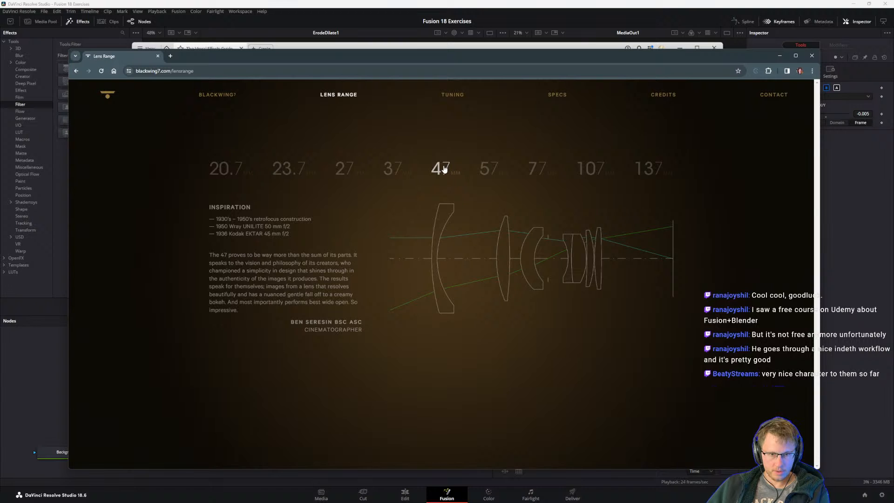
# Enlarge the page and view the 57, 77, 107 and 137 mm lens entries, going back to 107 and 77 mm.
pyautogui.keyDown('ctrl'); pyautogui.scroll(3, 421, 183); pyautogui.keyUp('ctrl')
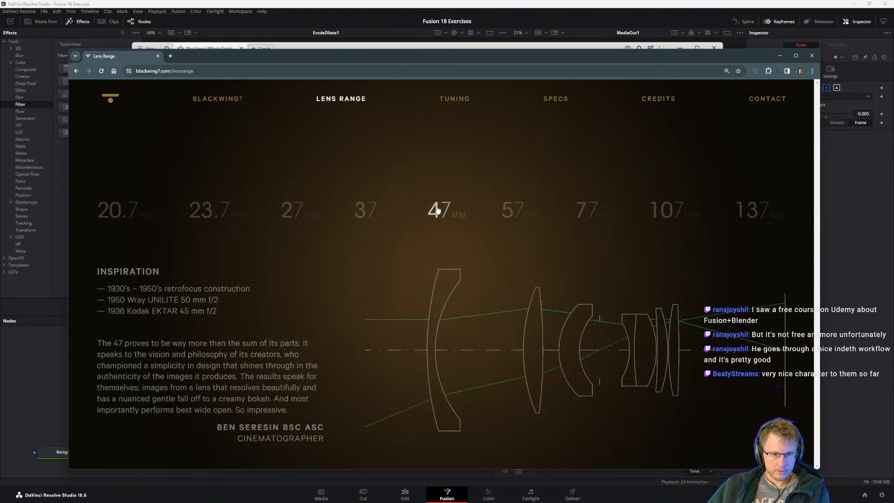
pyautogui.click(505, 210)
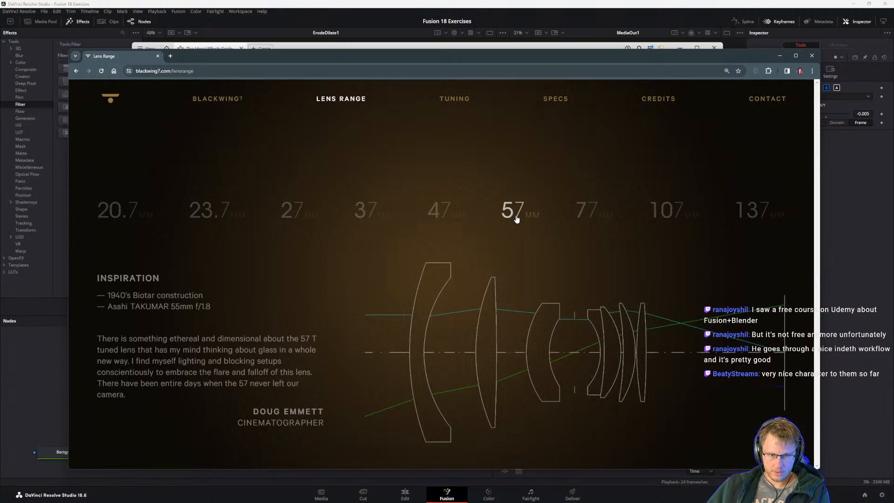
pyautogui.click(579, 219)
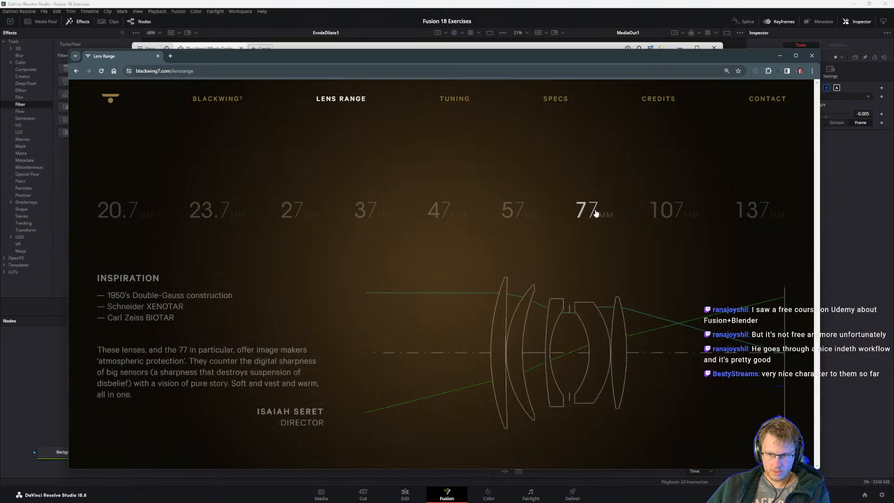
pyautogui.click(659, 211)
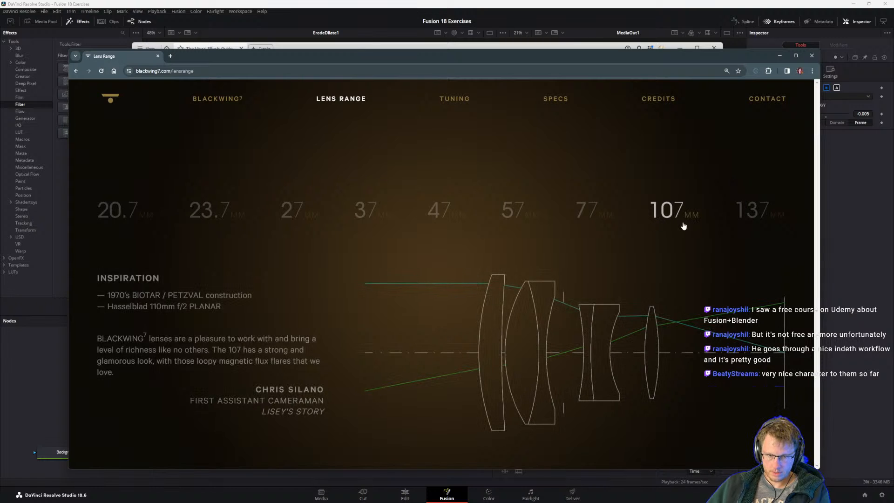
pyautogui.click(751, 207)
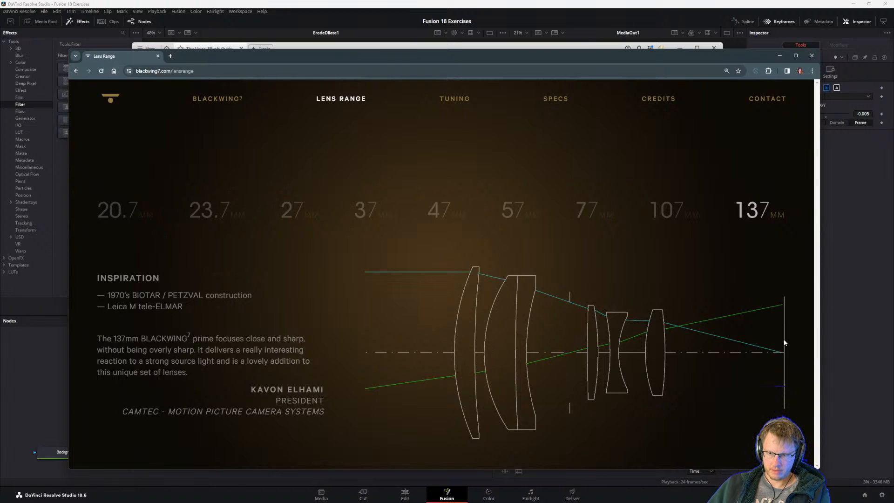
pyautogui.click(674, 206)
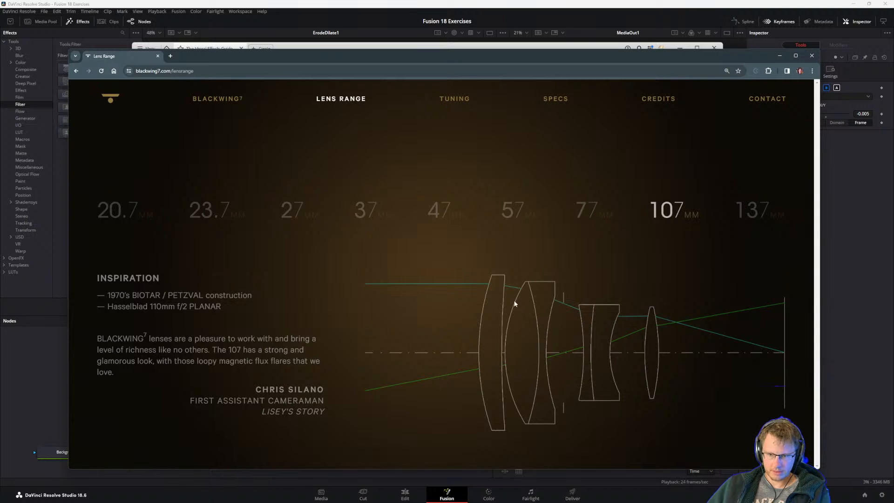
pyautogui.click(575, 207)
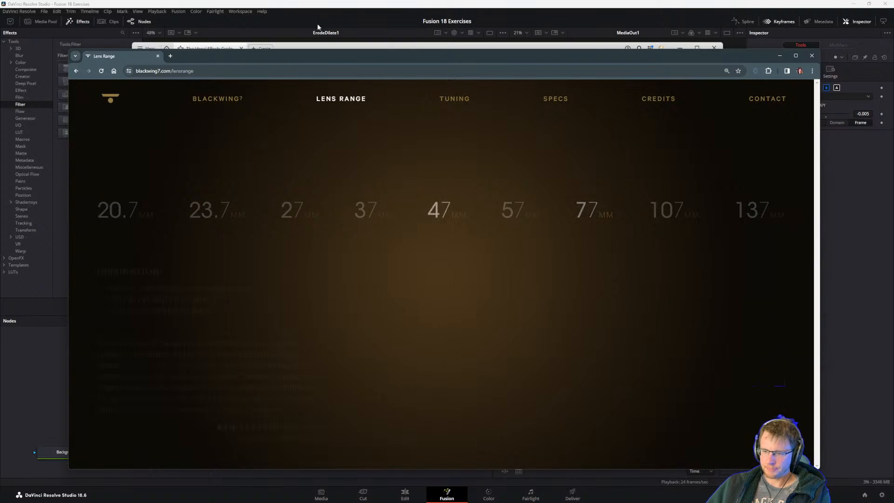
# Move the browser windows out of the way, bring the PDF guide forward, and read steps 4 to 6 on the second Erode Dilate node.
pyautogui.moveTo(341, 56); pyautogui.dragTo(893, 123)
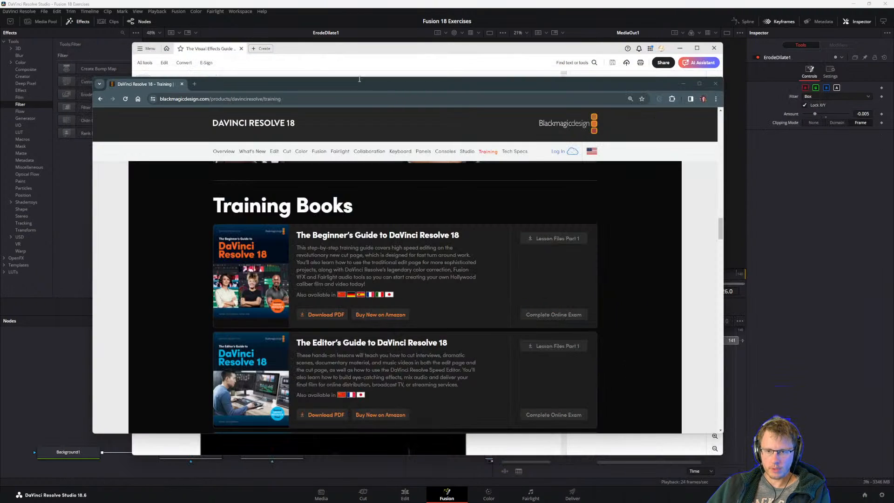
pyautogui.click(329, 7)
pyautogui.hotkey('alt', 'Tab')
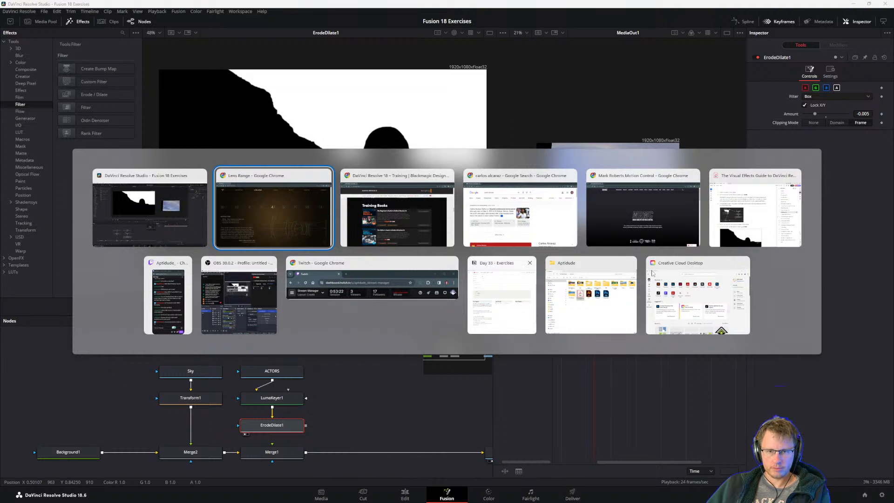
pyautogui.click(749, 230)
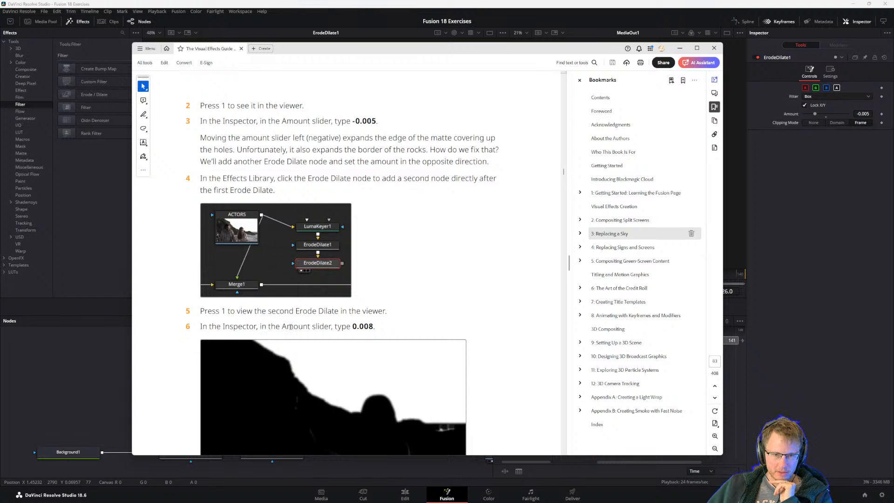
pyautogui.scroll(-2, 378, 332)
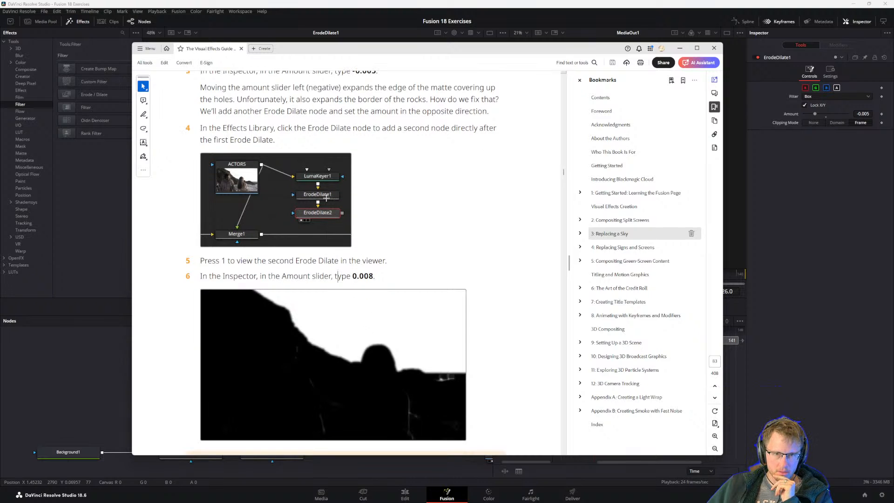
# Return to Fusion and move the ACTORS, LumaKeyer1 and ErodeDilate1 nodes up together to make room above Merge1.
pyautogui.click(85, 401)
pyautogui.moveTo(265, 350); pyautogui.dragTo(282, 420)
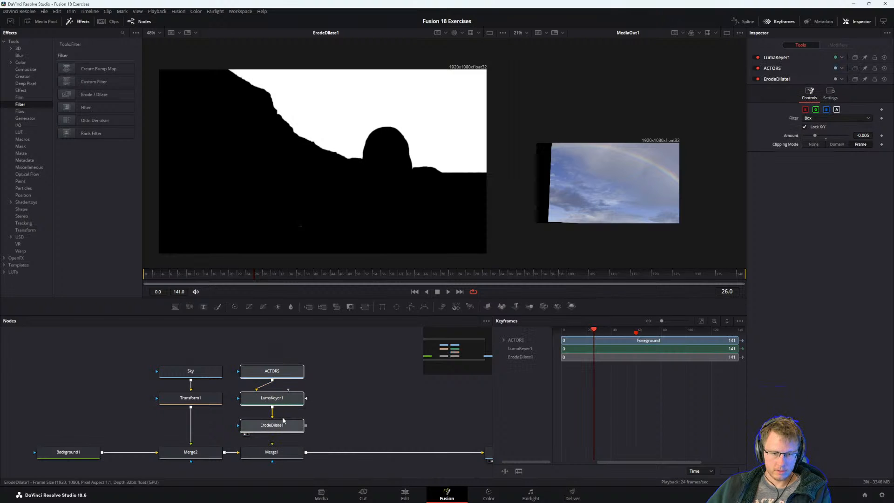
pyautogui.moveTo(283, 371); pyautogui.dragTo(283, 344)
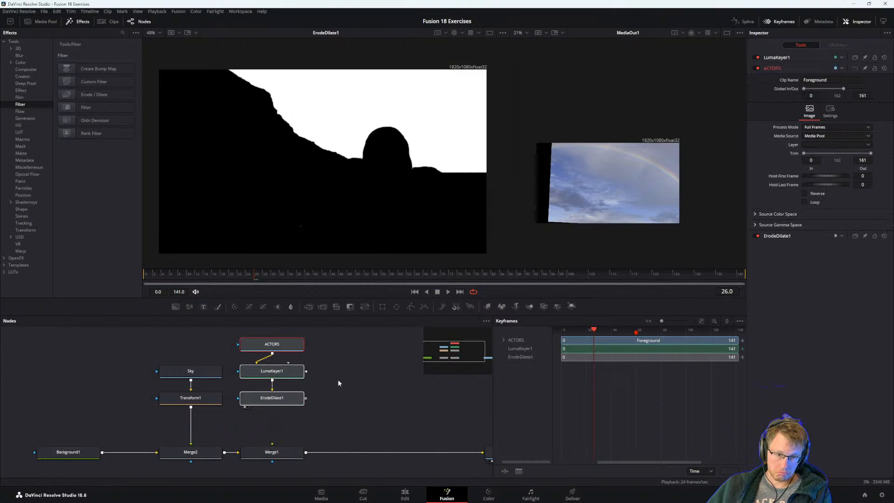
# Add a second Erode Dilate node directly after ErodeDilate1.
pyautogui.click(290, 399)
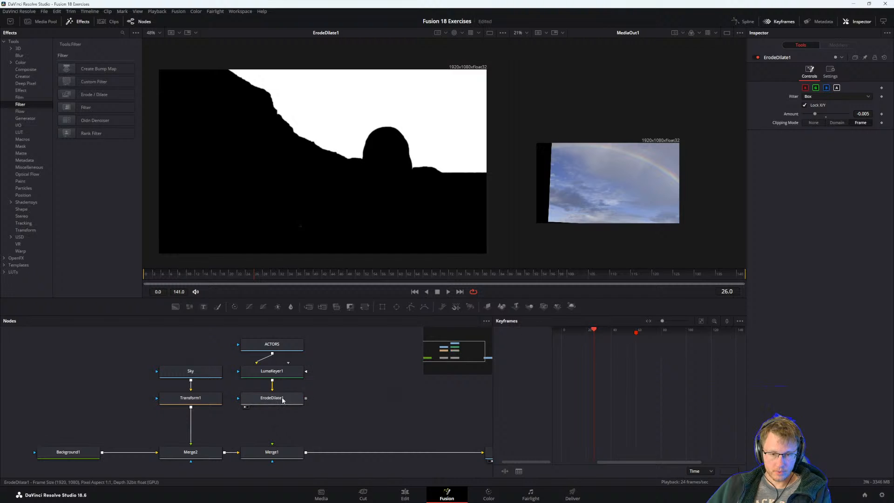
pyautogui.hotkey('shift', 'space')
pyautogui.press('Return')
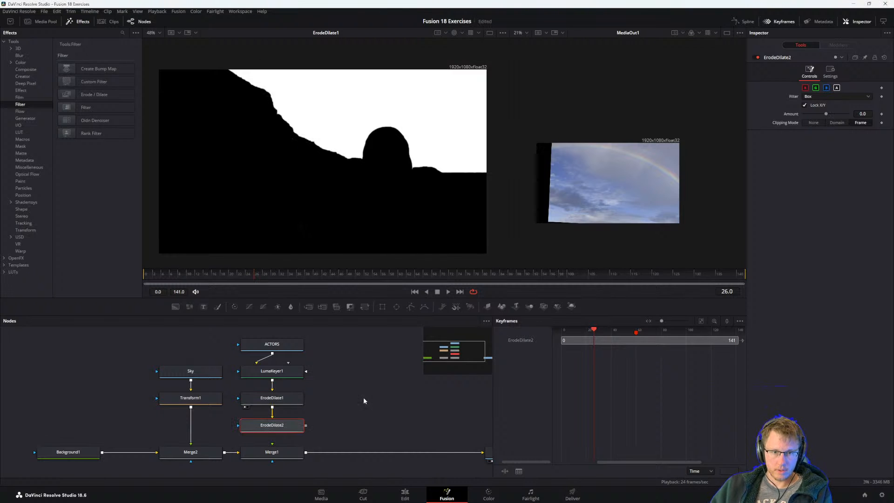
pyautogui.click(341, 416)
# Try an amount of 0.08 on the second Erode Dilate node.
pyautogui.click(288, 427)
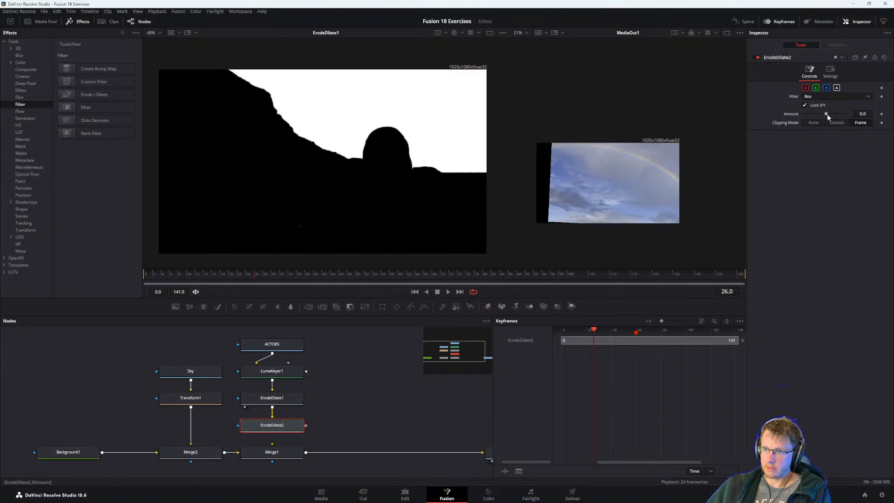
pyautogui.moveTo(826, 113); pyautogui.dragTo(850, 113)
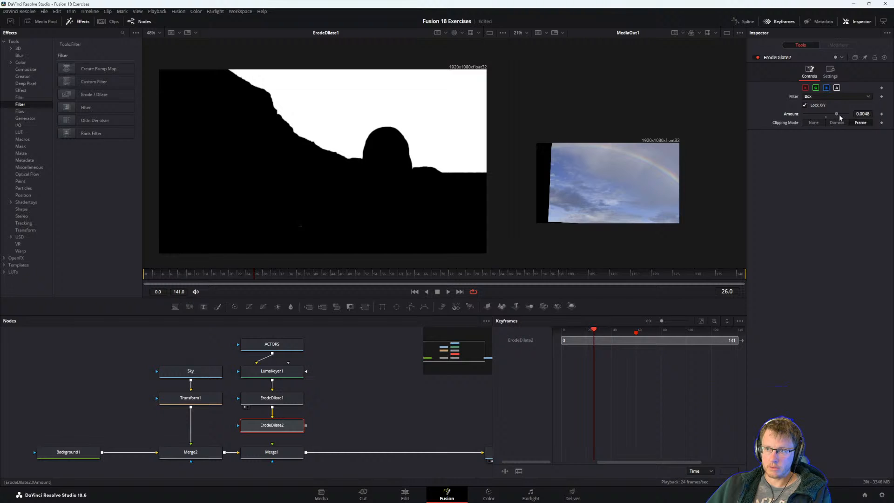
pyautogui.moveTo(863, 114); pyautogui.dragTo(878, 122)
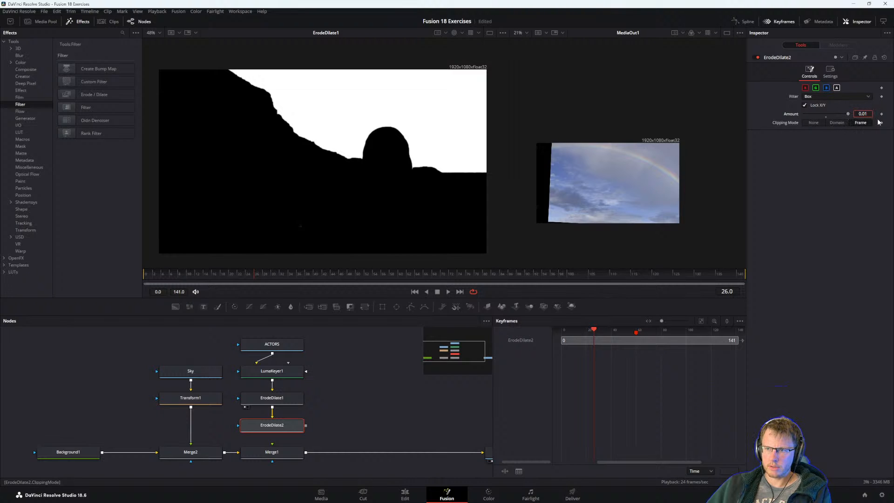
pyautogui.write('8')
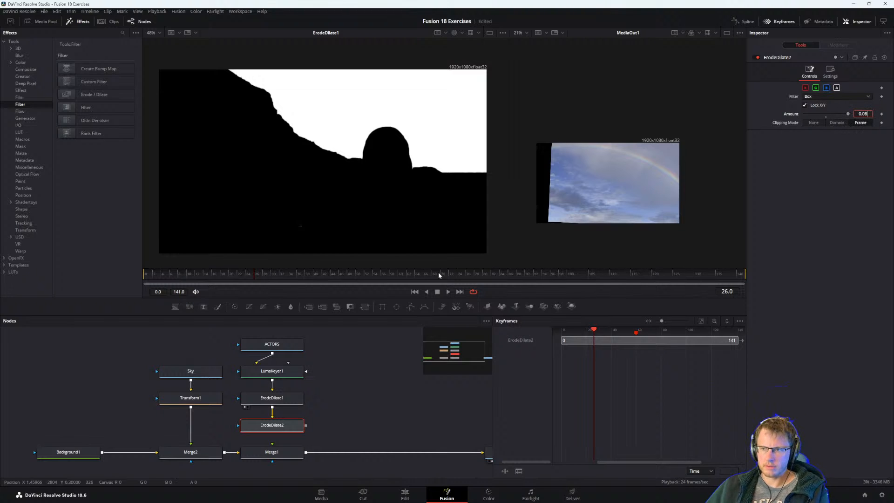
# Show ErodeDilate2 in the first viewer and lower its amount to about 0.048.
pyautogui.click(282, 424)
pyautogui.press('1')
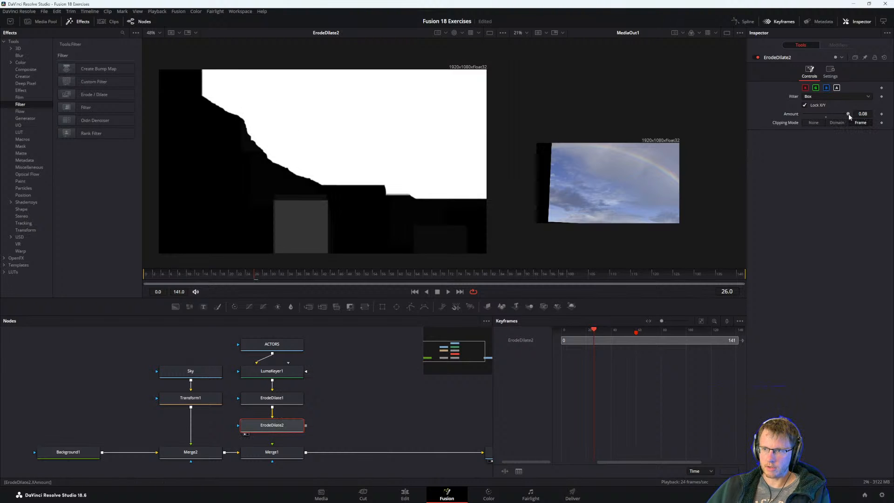
pyautogui.moveTo(848, 114); pyautogui.dragTo(840, 116)
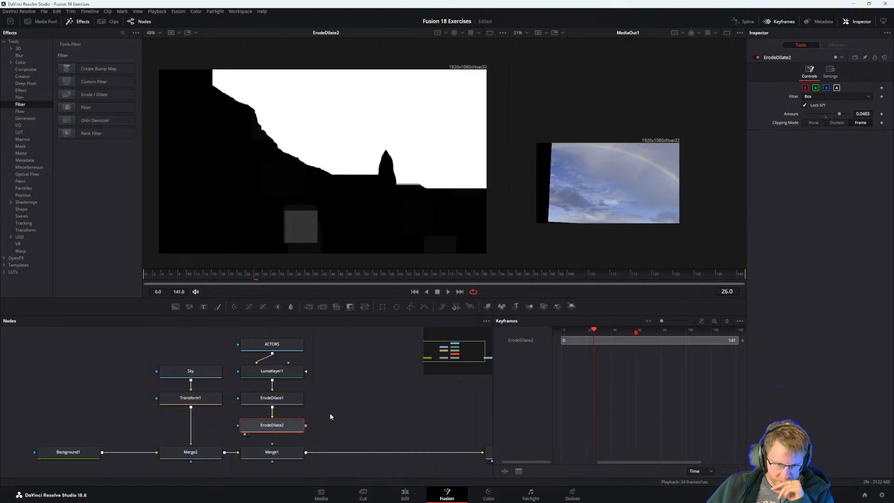
# Recheck step 6 in the PDF guide, set ErodeDilate2's amount to 0.008, and inspect the resulting matte.
pyautogui.click(865, 114)
pyautogui.hotkey('alt', 'Tab')
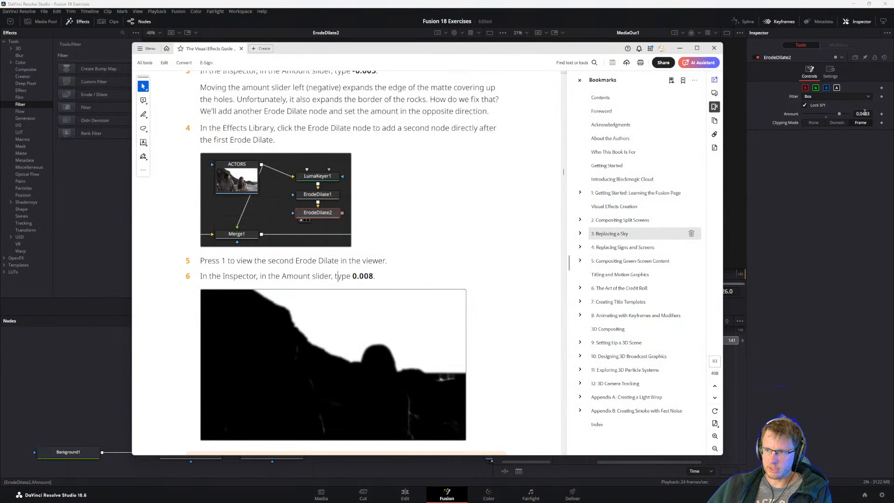
pyautogui.hotkey('alt', 'Tab')
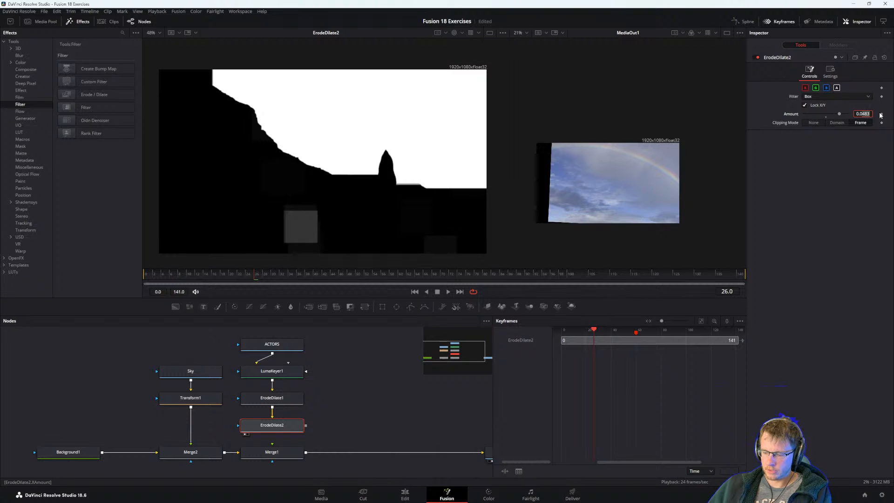
pyautogui.write('0.008')
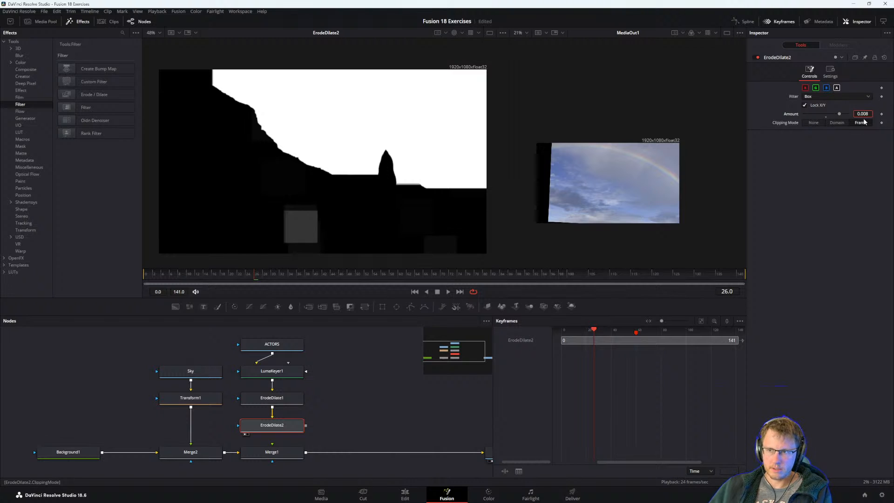
pyautogui.press('Return')
pyautogui.scroll(5, 298, 228)
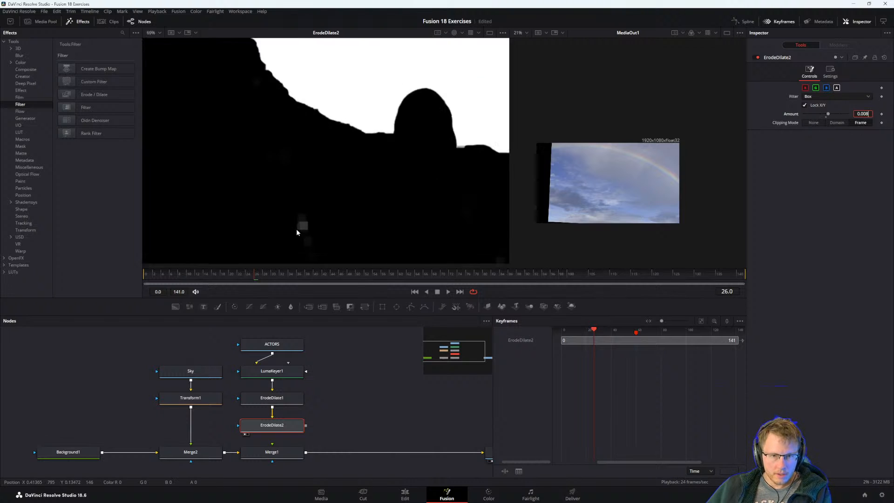
pyautogui.scroll(-6, 308, 218)
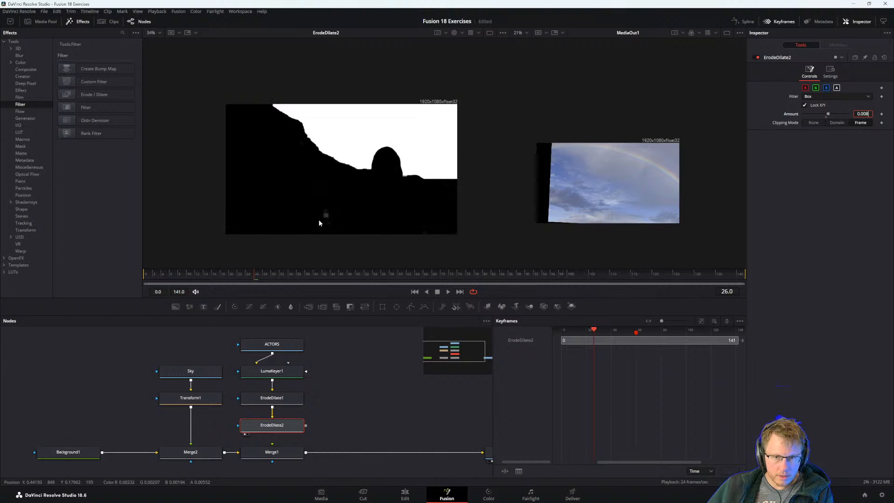
# Show ErodeDilate1 and LumaKeyer1 in the first viewer and examine the keyer matte's rock edge and holes up close.
pyautogui.click(281, 401)
pyautogui.press('1')
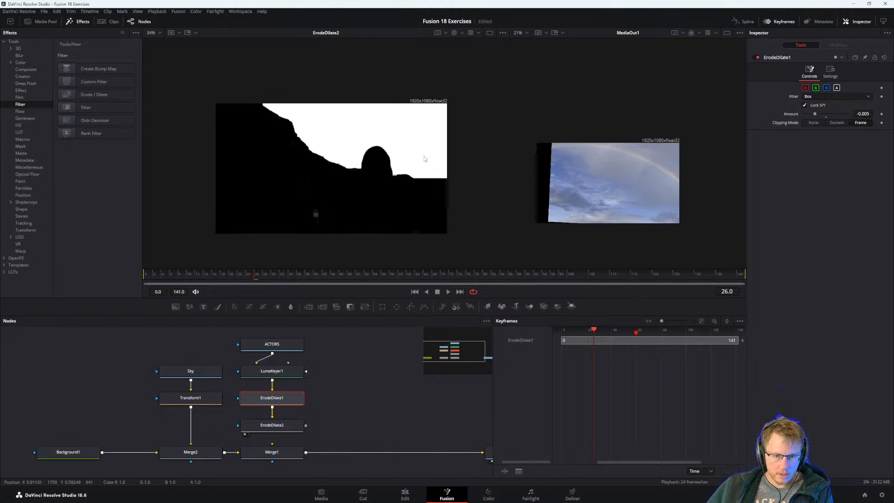
pyautogui.moveTo(272, 371); pyautogui.dragTo(355, 227)
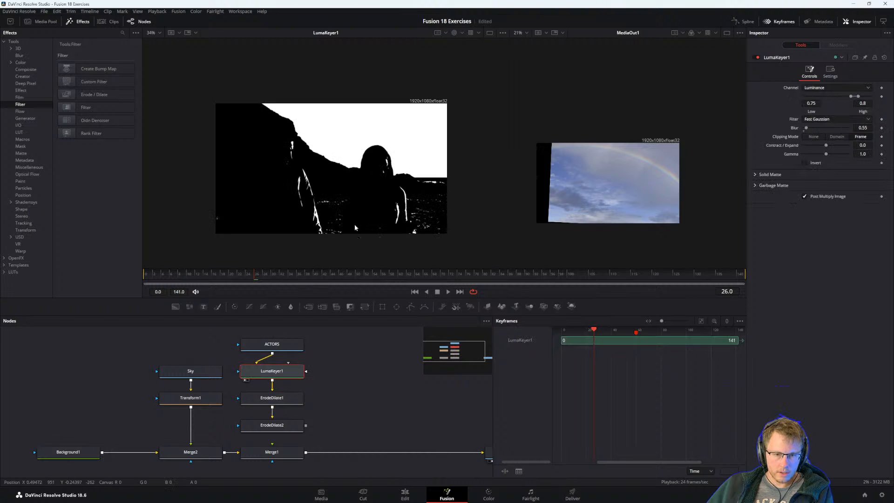
pyautogui.scroll(3, 349, 169)
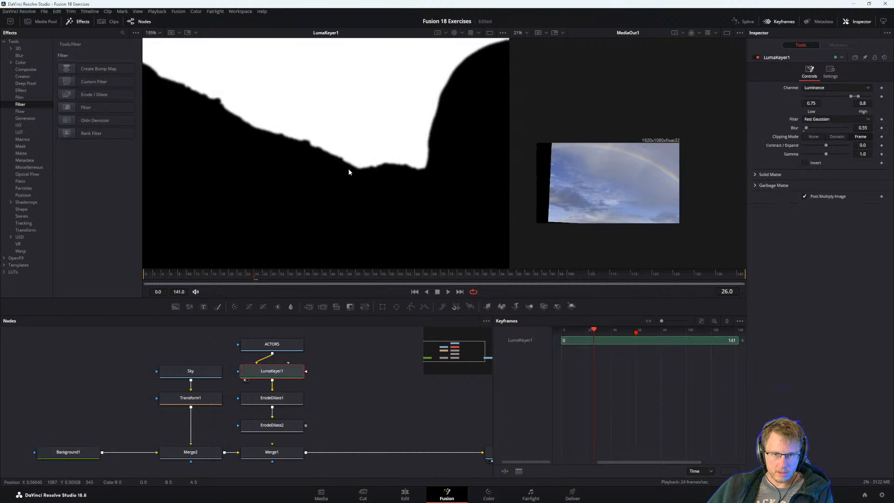
pyautogui.scroll(-3, 333, 188)
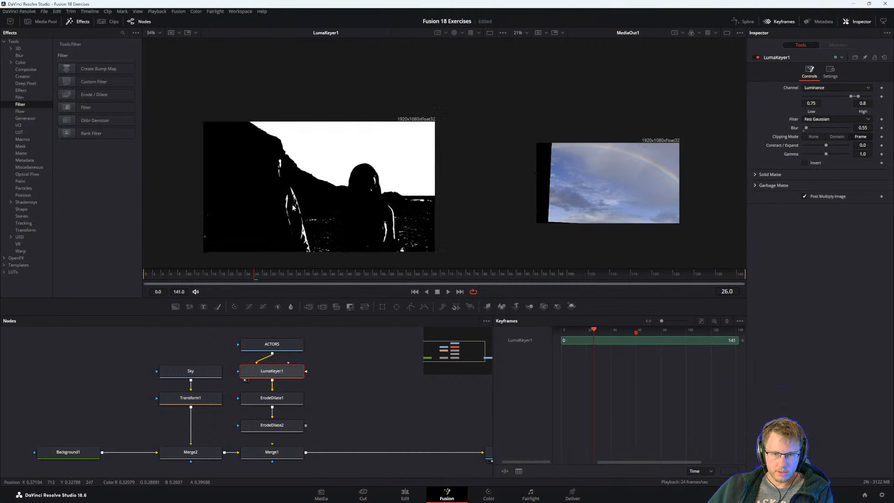
pyautogui.scroll(3, 376, 211)
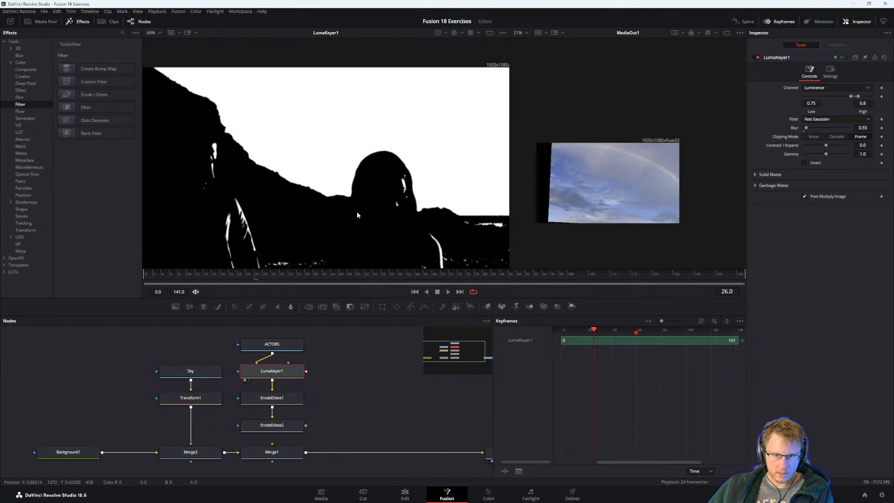
# Alternate the first viewer between ErodeDilate1 and ErodeDilate2 to compare the matte edges of the rocks and actor.
pyautogui.click(270, 399)
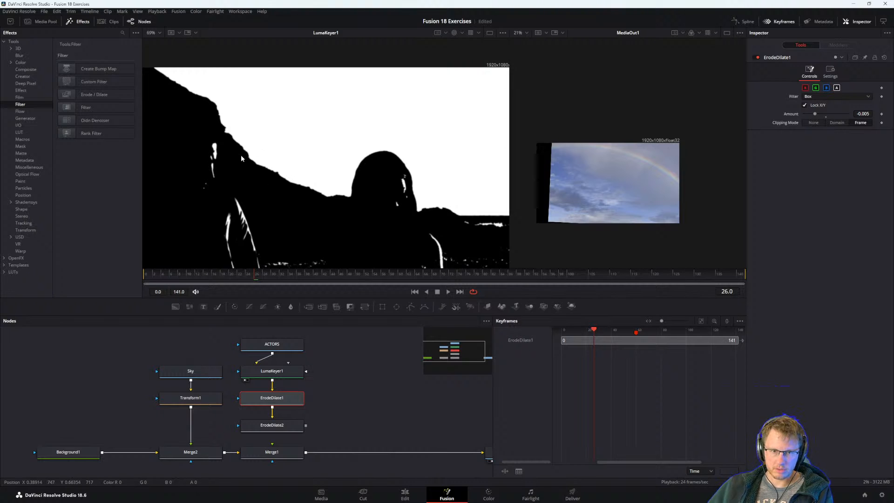
pyautogui.press('1')
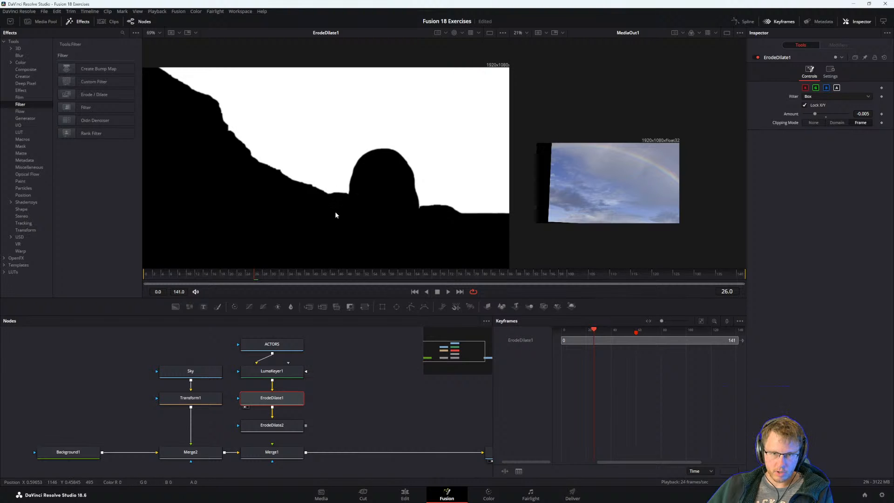
pyautogui.click(273, 424)
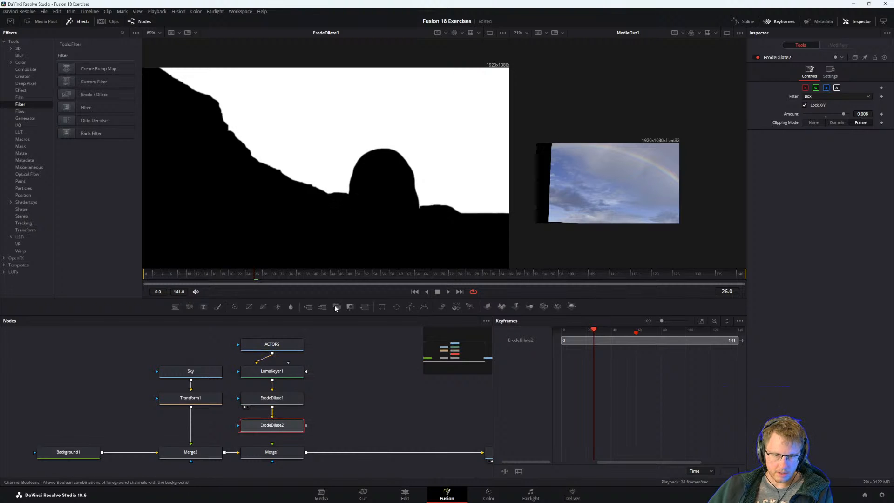
pyautogui.press('1')
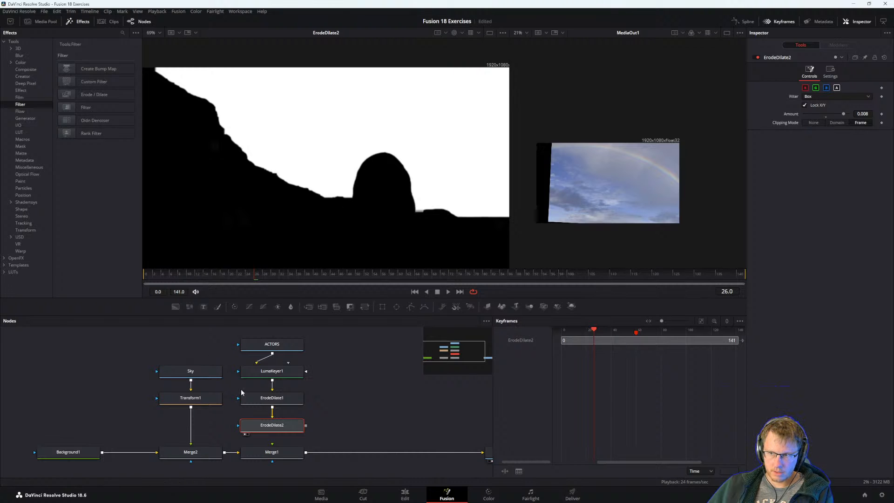
pyautogui.click(255, 400)
pyautogui.press('1')
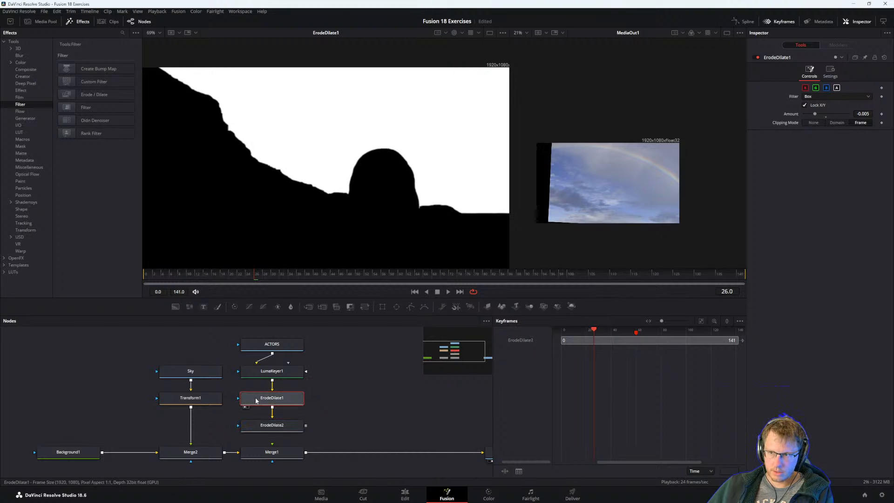
pyautogui.click(267, 425)
pyautogui.press('1')
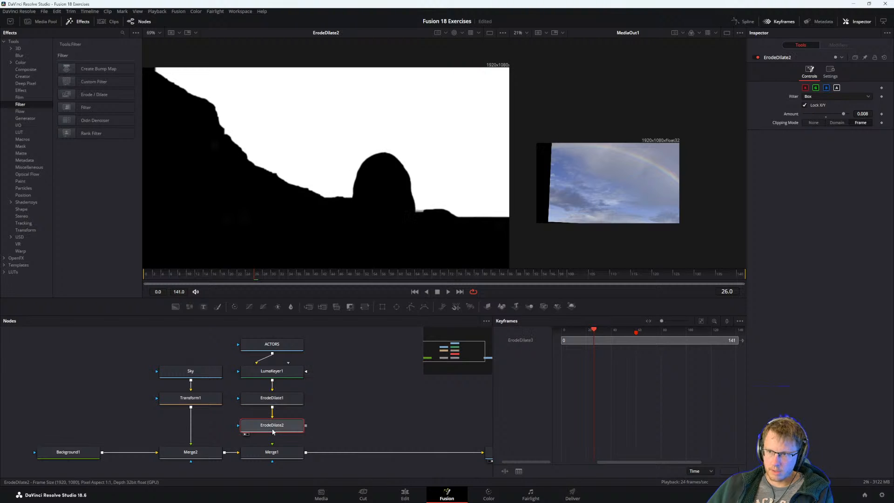
pyautogui.click(273, 401)
pyautogui.press('1')
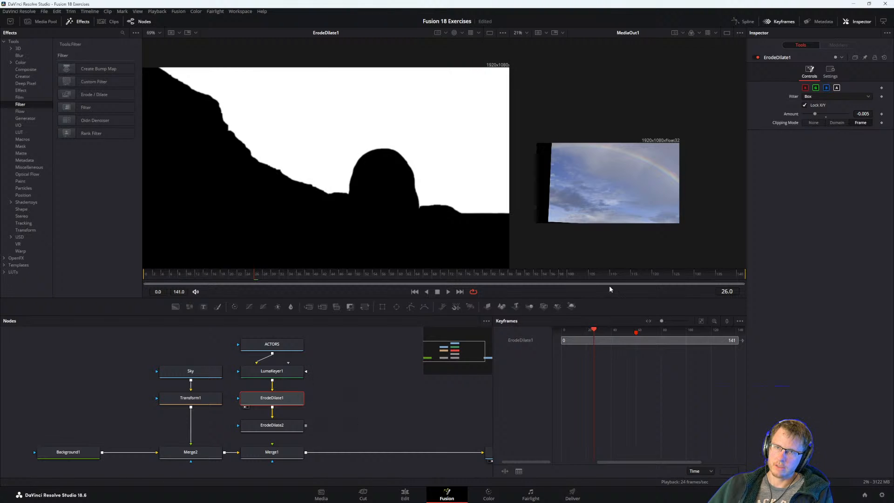
# Compare the amount settings of the two Erode Dilate nodes, then clear the node selection.
pyautogui.click(361, 393)
pyautogui.click(287, 426)
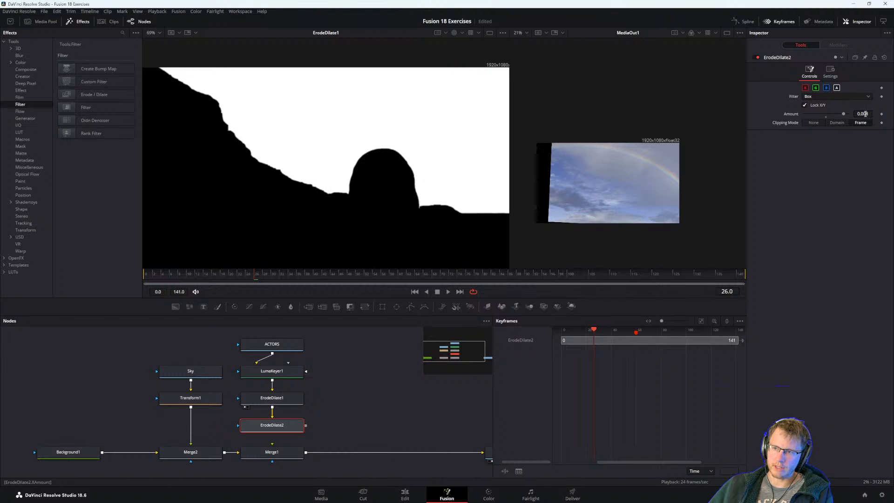
pyautogui.click(284, 401)
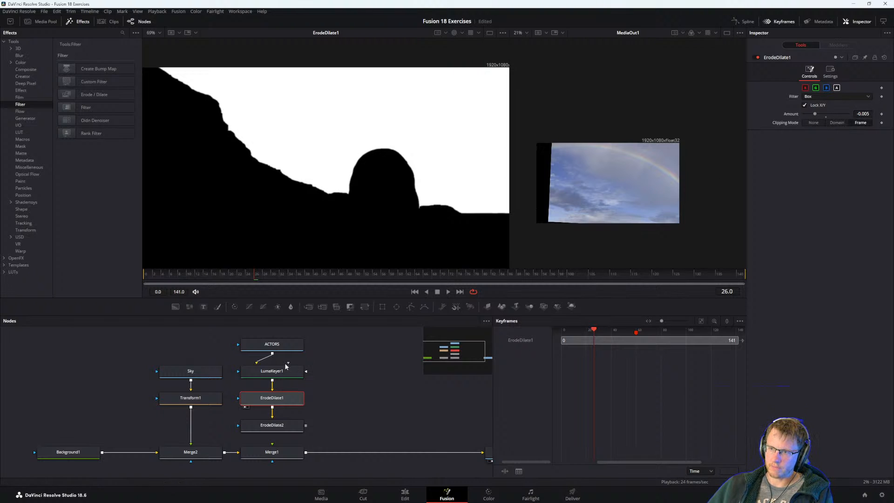
pyautogui.click(284, 426)
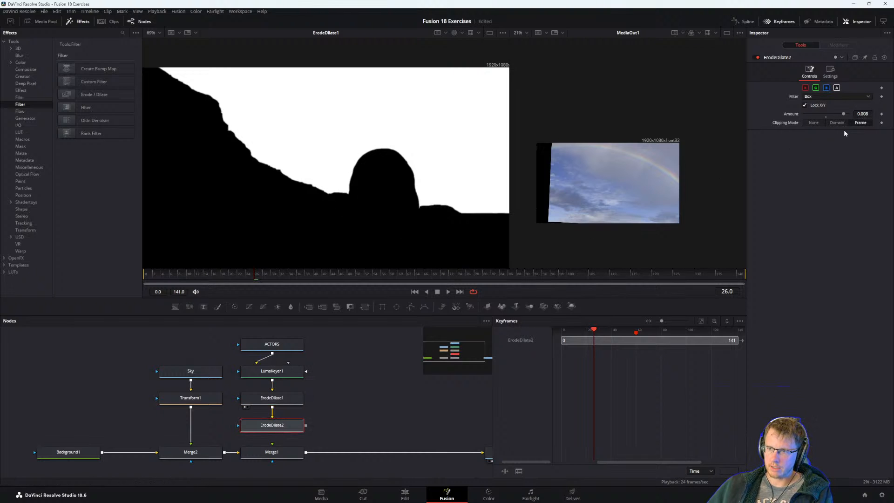
pyautogui.click(318, 398)
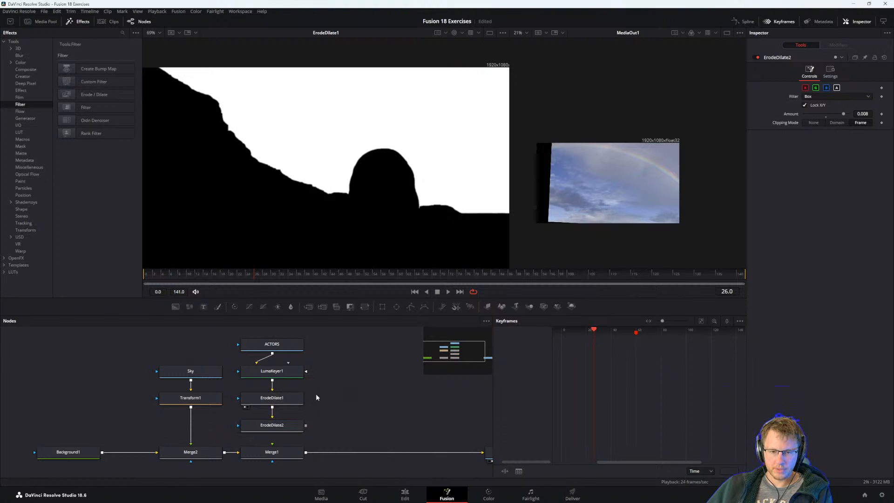
# Show ErodeDilate2 in the first viewer and inspect its matte edge up close where the rocks meet the actor.
pyautogui.click(291, 399)
pyautogui.click(340, 396)
pyautogui.click(276, 425)
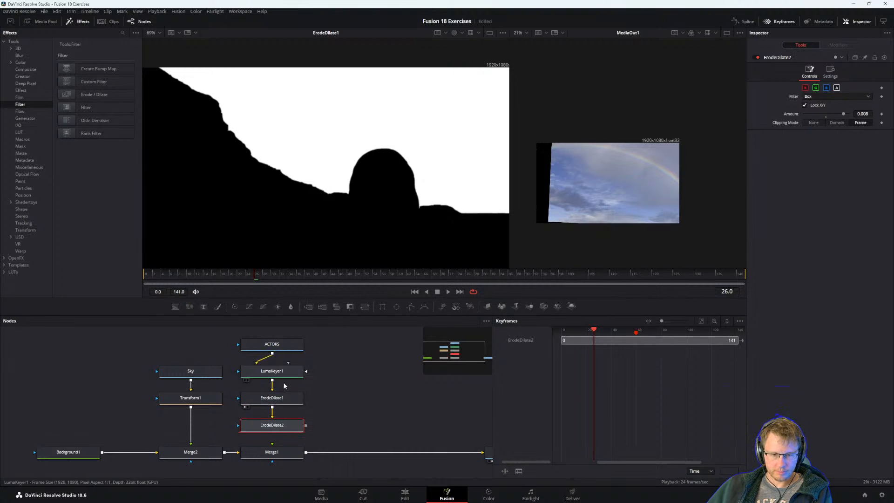
pyautogui.click(282, 400)
pyautogui.moveTo(278, 422); pyautogui.dragTo(320, 253)
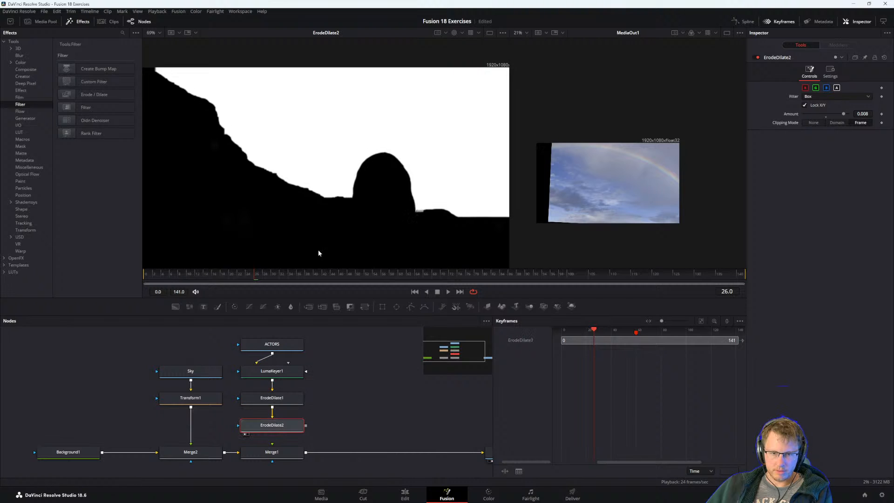
pyautogui.scroll(5, 345, 200)
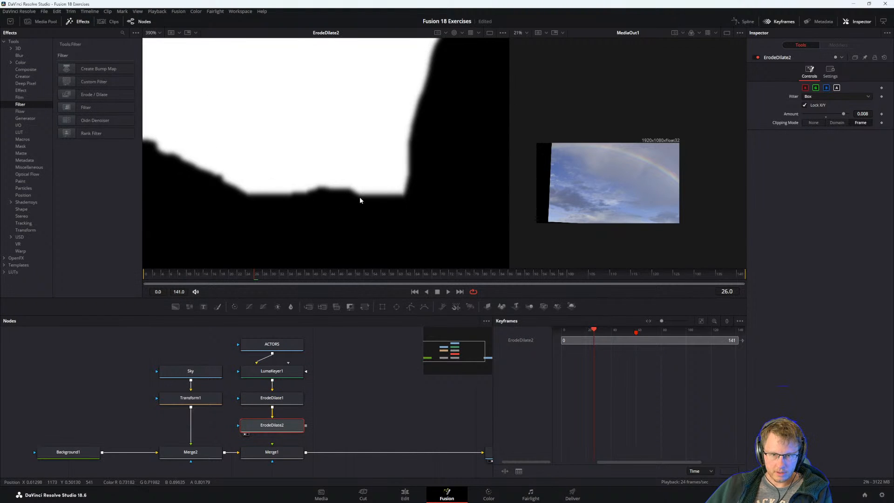
# Switch the first viewer to LumaKeyer1 and back to ErodeDilate2 to compare their matte edges.
pyautogui.click(272, 372)
pyautogui.press('1')
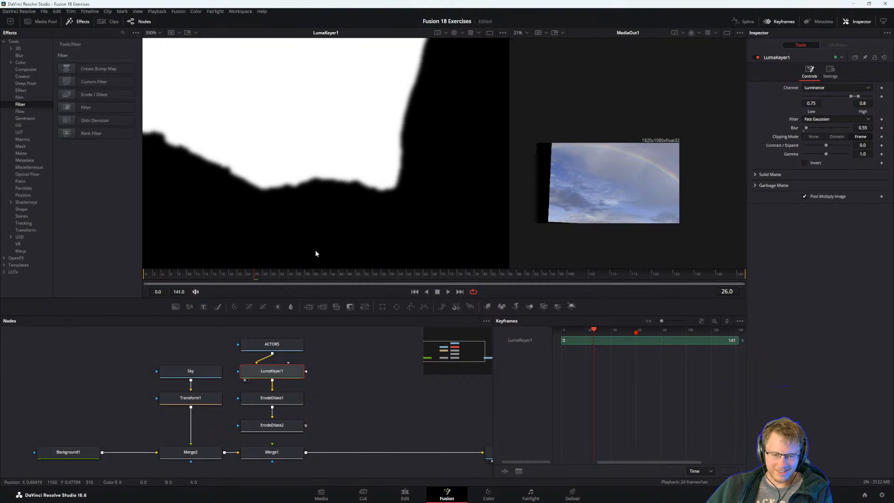
pyautogui.click(268, 425)
pyautogui.press('1')
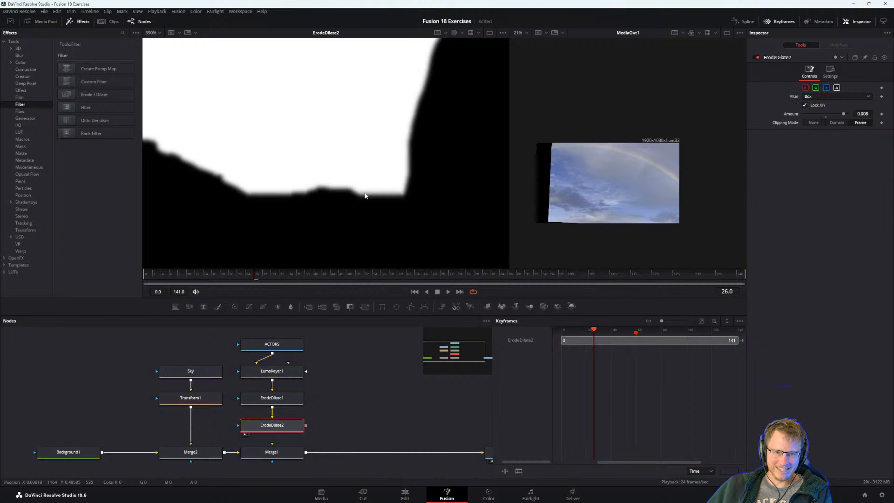
# Switch to the Visual Effects Guide PDF and read from the end of Fixing Holes in a Key into Embedding Alpha into an Image.
pyautogui.hotkey('alt', 'Tab')
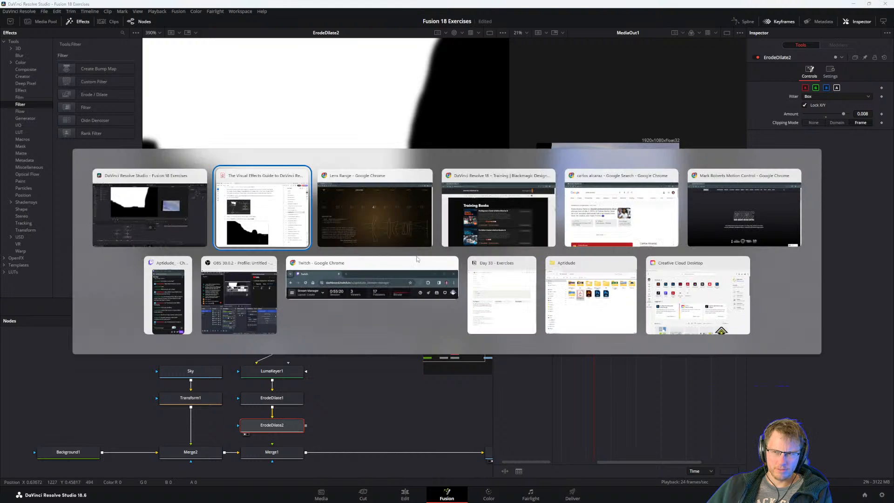
pyautogui.scroll(-3, 358, 292)
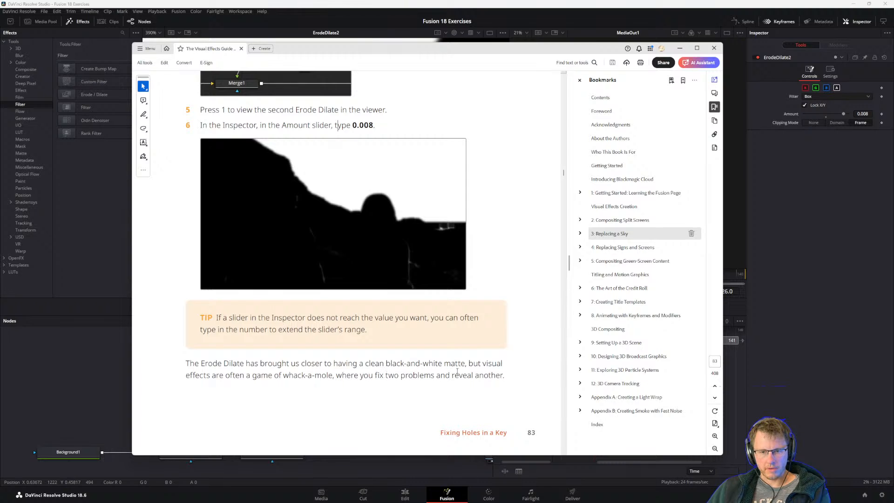
pyautogui.scroll(-5, 422, 334)
pyautogui.scroll(1, 389, 369)
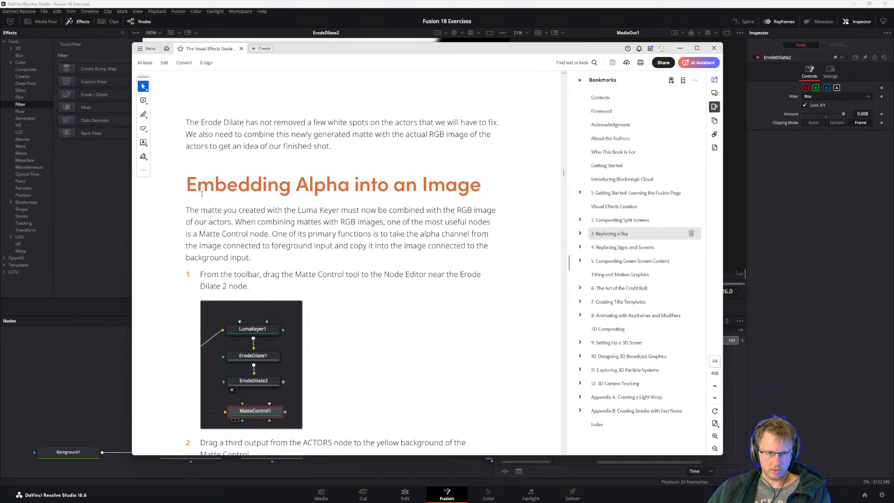
pyautogui.scroll(-1, 234, 188)
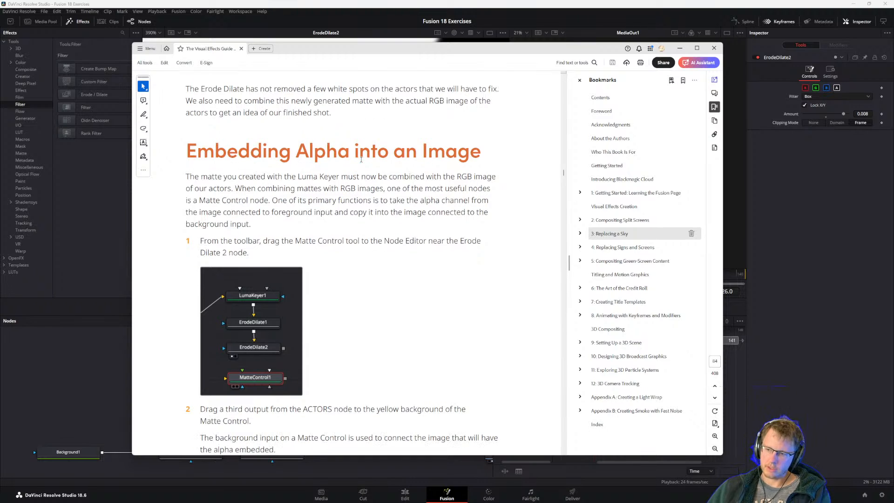
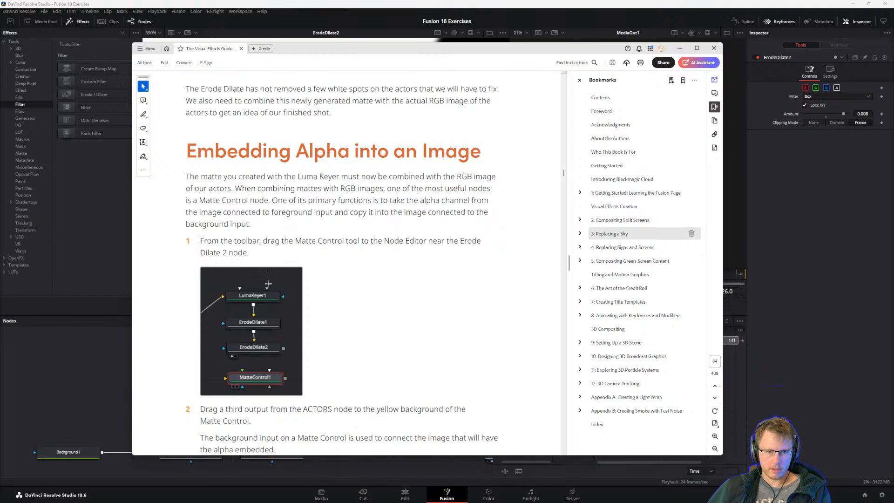
# Return to Fusion and add an unconnected Matte Control node beside the keyer branch in the node graph.
pyautogui.click(109, 387)
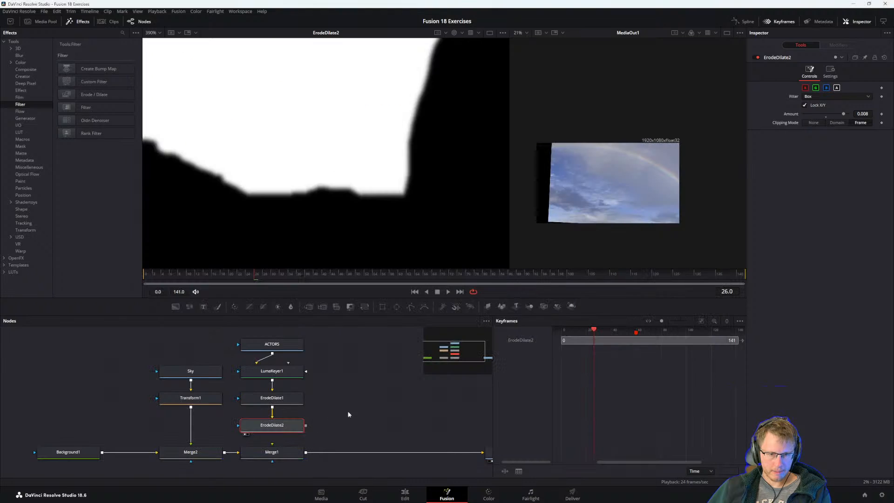
pyautogui.click(366, 388)
pyautogui.hotkey('shift', 'space')
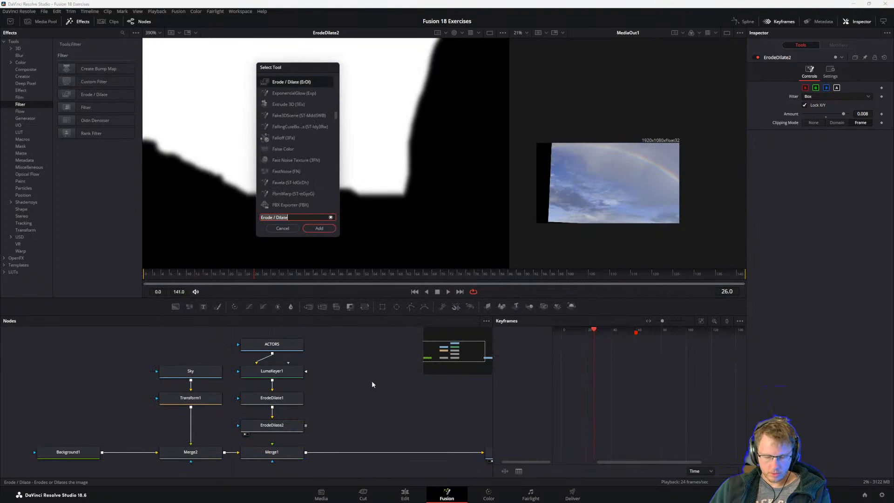
pyautogui.write('matte control')
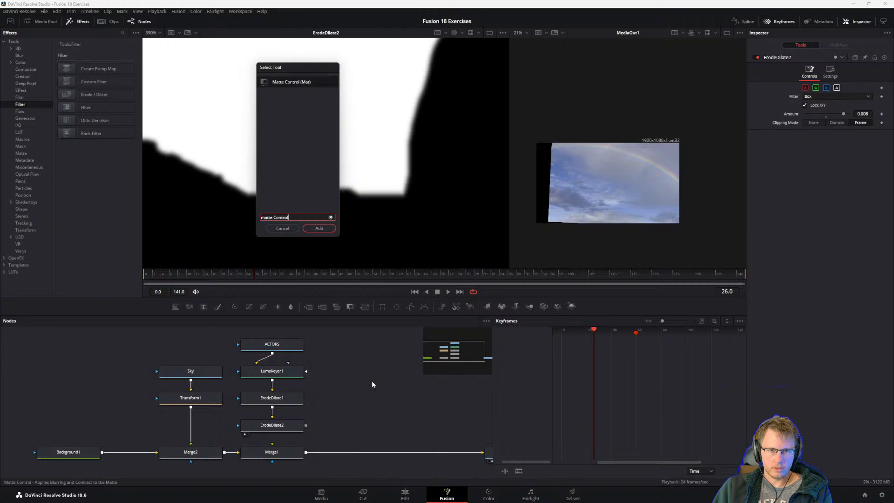
pyautogui.press('Return')
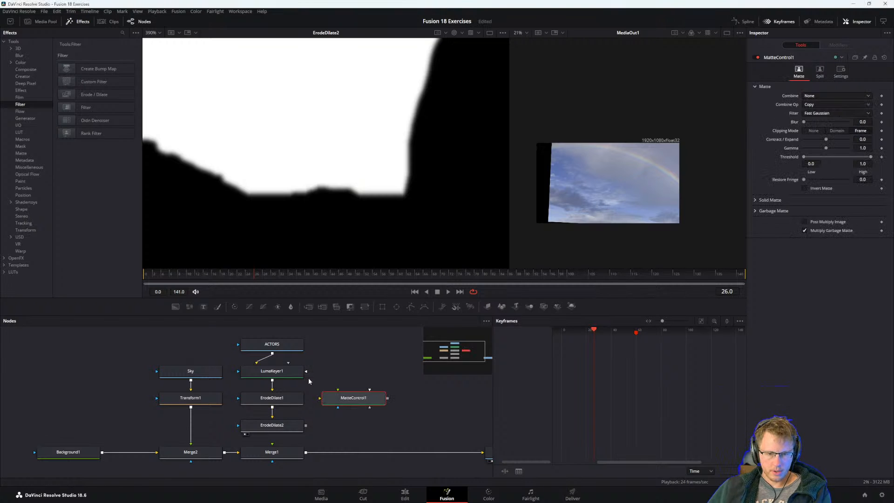
# Move the ACTORS keyer branch up and MatteControl1 below it, then connect ErodeDilate2's output to MatteControl1, checking the layout in the guide.
pyautogui.moveTo(280, 421); pyautogui.dragTo(280, 385)
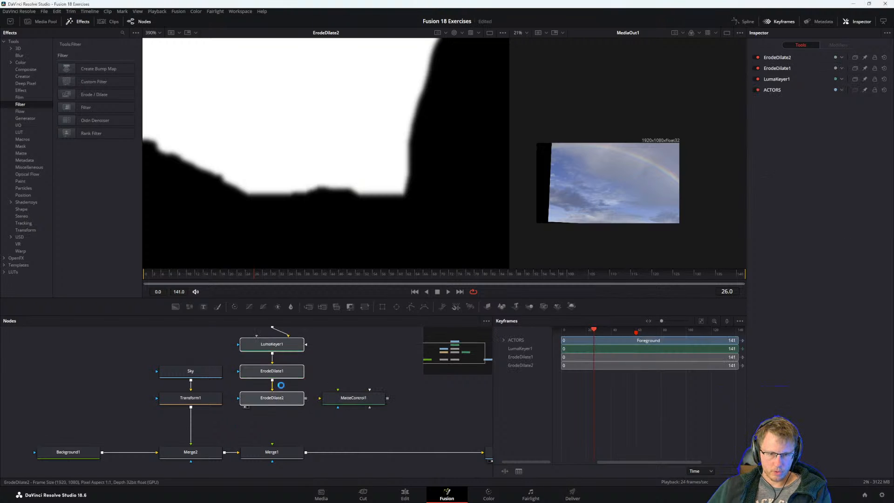
pyautogui.moveTo(357, 399); pyautogui.dragTo(351, 415)
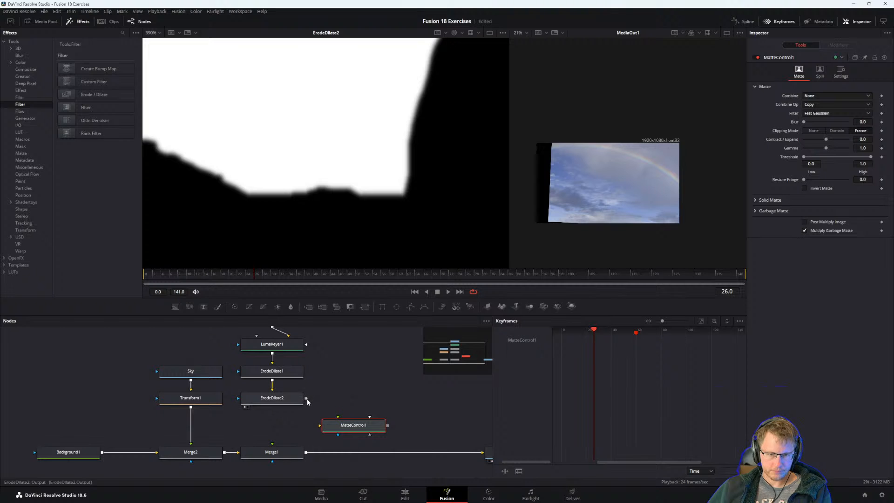
pyautogui.moveTo(305, 398); pyautogui.dragTo(320, 425)
pyautogui.hotkey('alt', 'Tab')
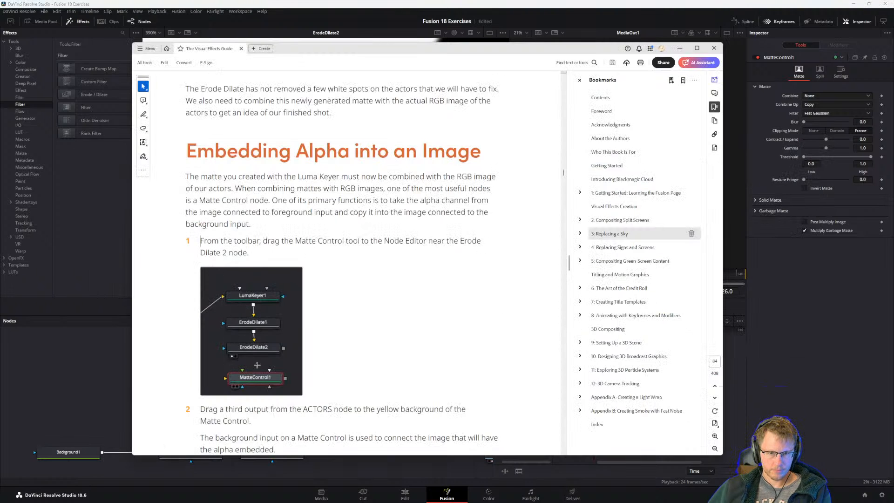
pyautogui.click(120, 342)
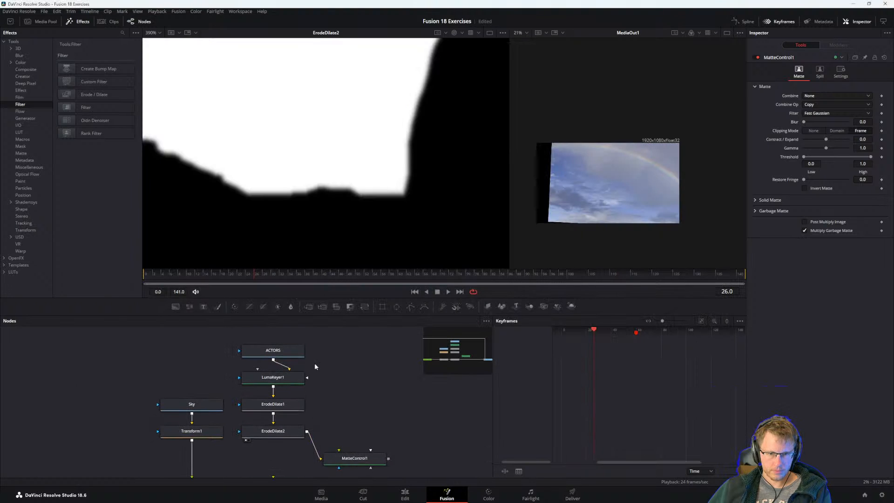
# Rearrange the graph so ACTORS sits beside the Sky branch and MatteControl1 lines up directly below LumaKeyer1, ErodeDilate1 and ErodeDilate2.
pyautogui.moveTo(315, 364); pyautogui.dragTo(272, 446)
pyautogui.moveTo(288, 431); pyautogui.dragTo(361, 426)
pyautogui.moveTo(285, 352); pyautogui.dragTo(283, 410)
pyautogui.click(253, 369)
pyautogui.moveTo(251, 369); pyautogui.dragTo(138, 339)
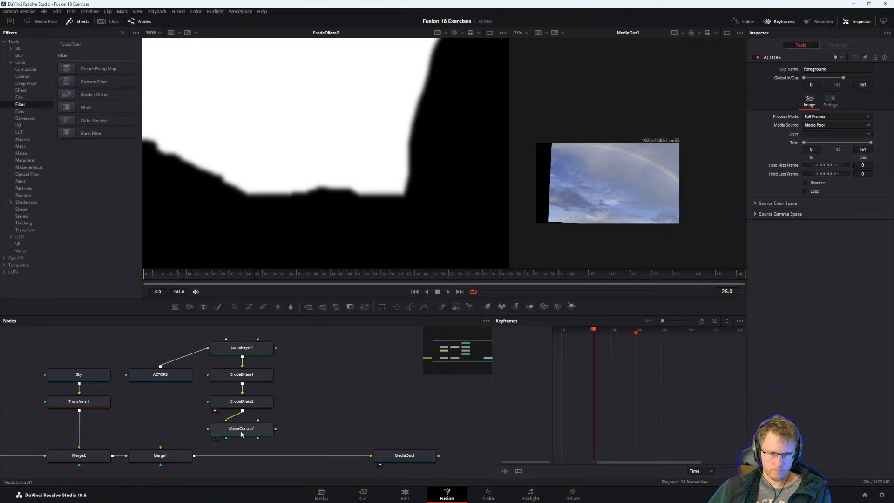
pyautogui.moveTo(241, 432)
pyautogui.mouseDown()
pyautogui.moveTo(322, 426)
pyautogui.moveTo(236, 435)
pyautogui.mouseUp()
pyautogui.click(338, 403)
# Read steps 1 to 3 of Embedding Alpha into an Image in the guide and connect ACTORS' output to MatteControl1.
pyautogui.hotkey('alt', 'Tab')
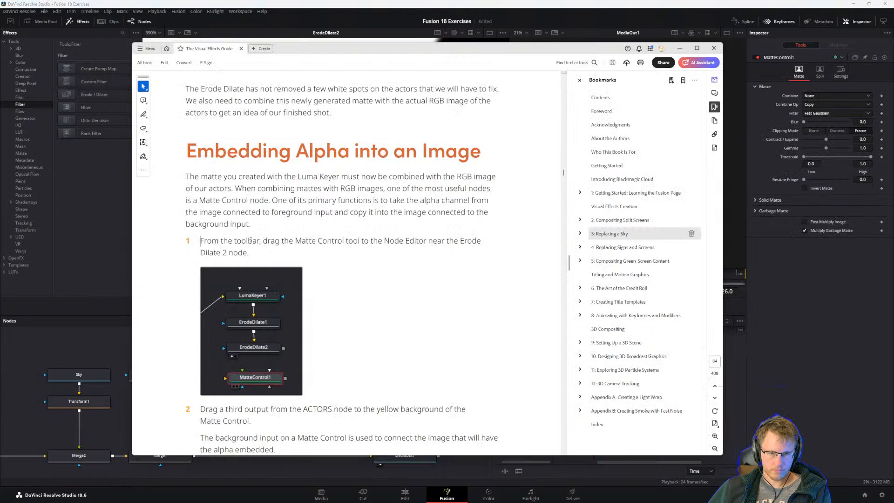
pyautogui.scroll(-1, 275, 313)
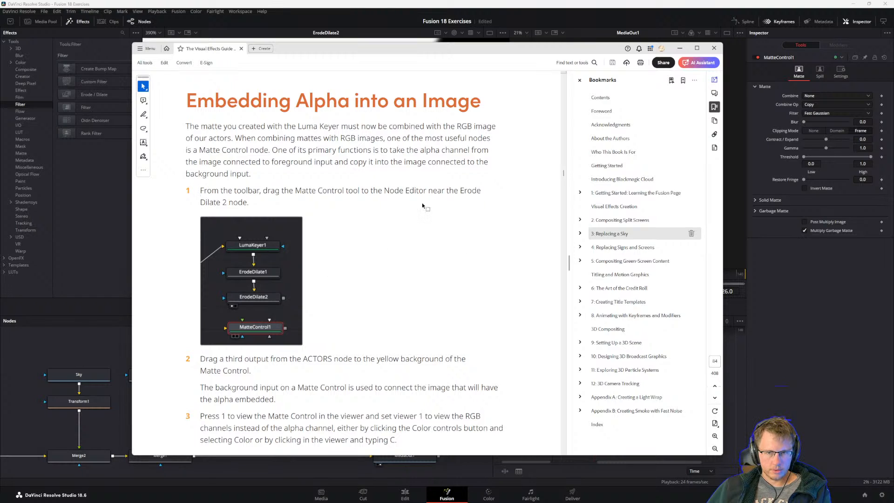
pyautogui.scroll(-1, 279, 358)
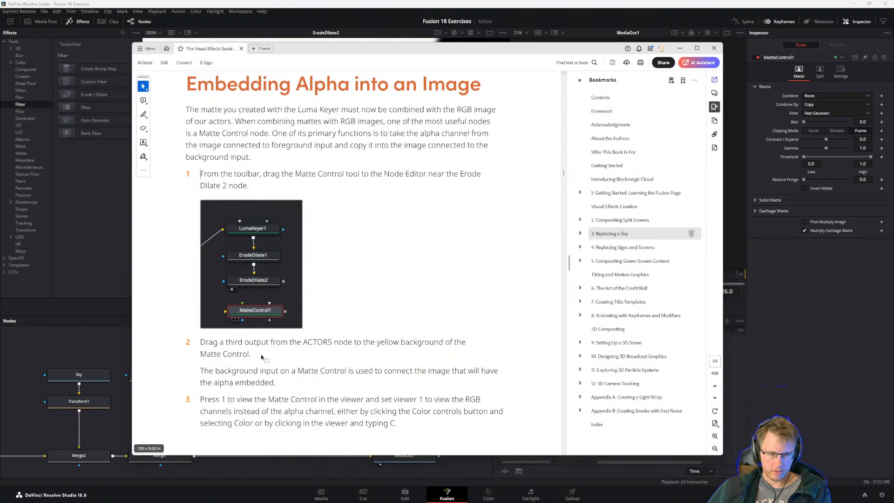
pyautogui.click(102, 428)
pyautogui.click(168, 377)
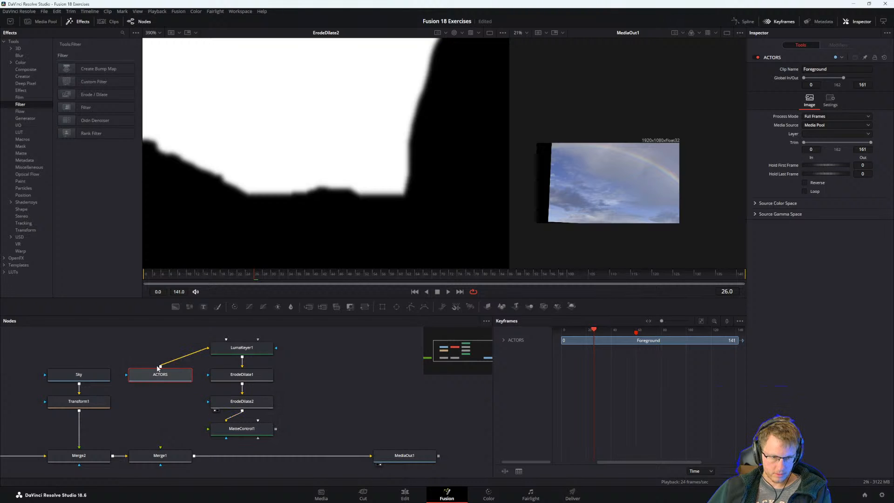
pyautogui.moveTo(160, 366); pyautogui.dragTo(223, 430)
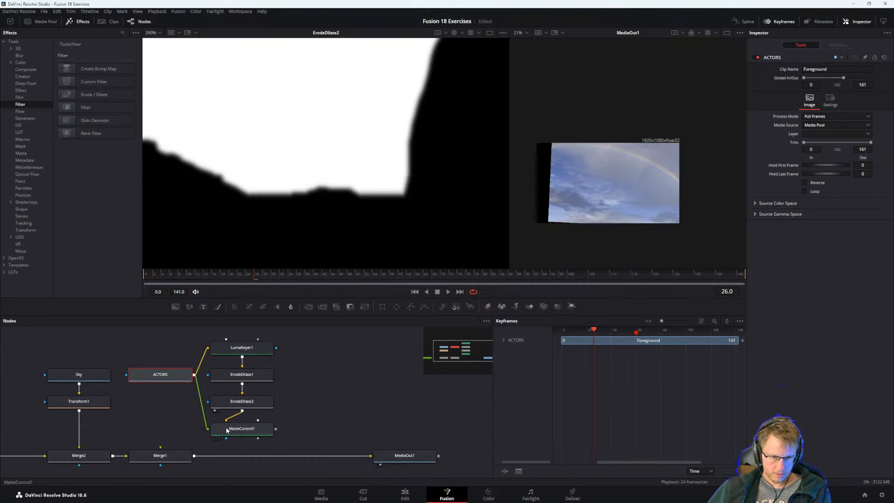
# Consult the guide's step 3 and show MatteControl1 in the first viewer, framed to reveal more of the matte.
pyautogui.click(233, 429)
pyautogui.hotkey('alt', 'Tab')
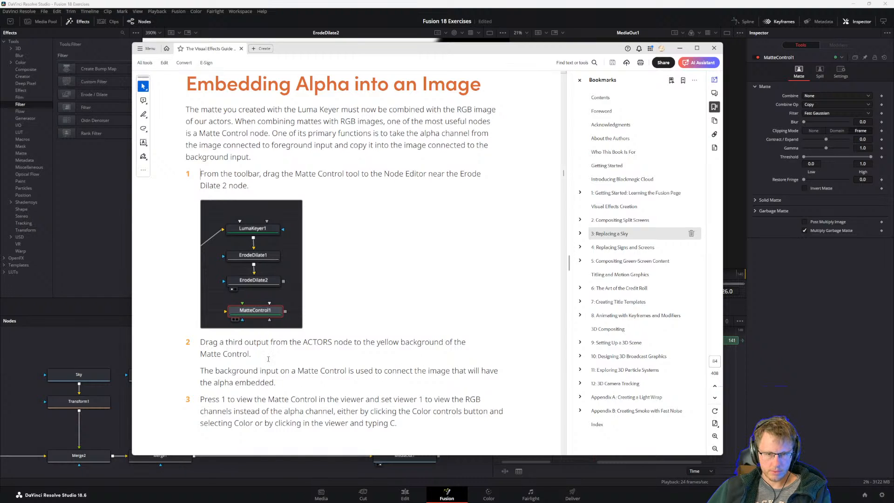
pyautogui.scroll(-3, 268, 359)
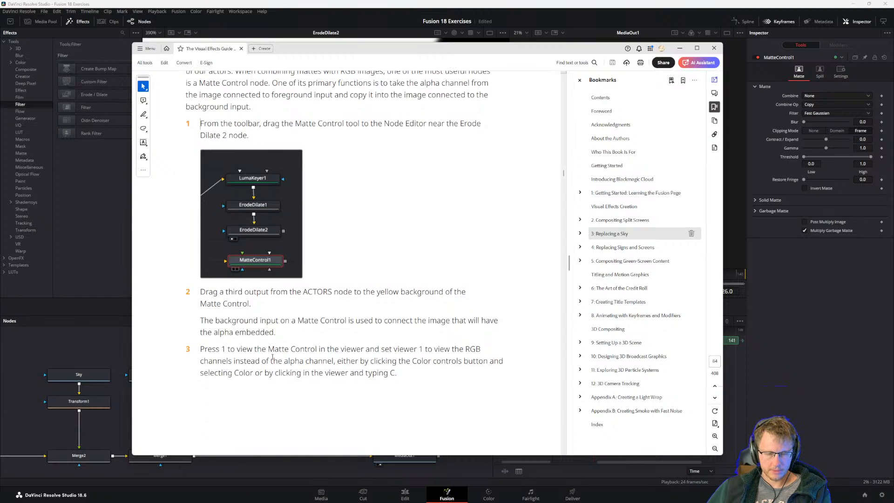
pyautogui.click(110, 365)
pyautogui.press('1')
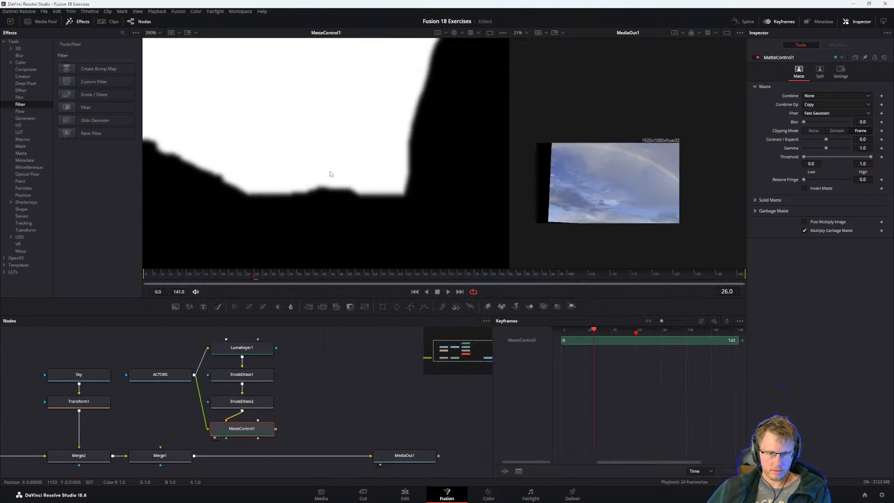
pyautogui.scroll(-2, 331, 175)
pyautogui.scroll(-1, 329, 186)
# Recheck the guide's step 3 and set the first viewer to display the Color channels instead of Alpha.
pyautogui.hotkey('alt', 'Tab')
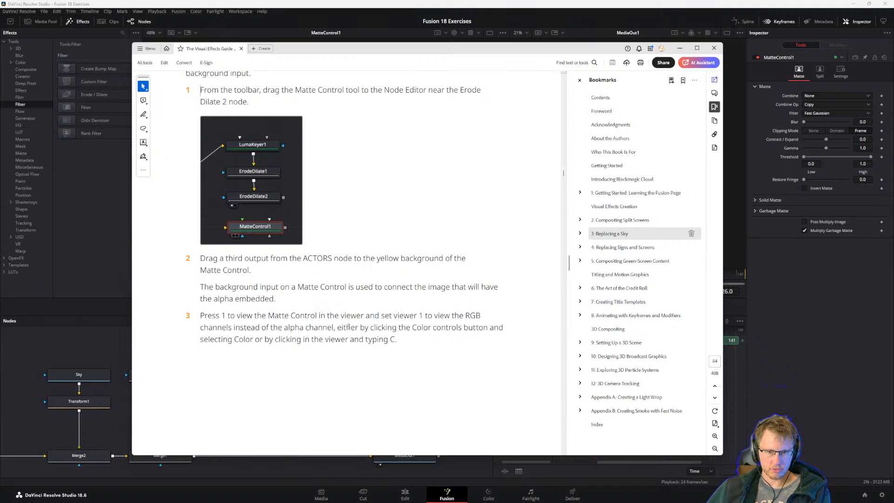
pyautogui.click(128, 343)
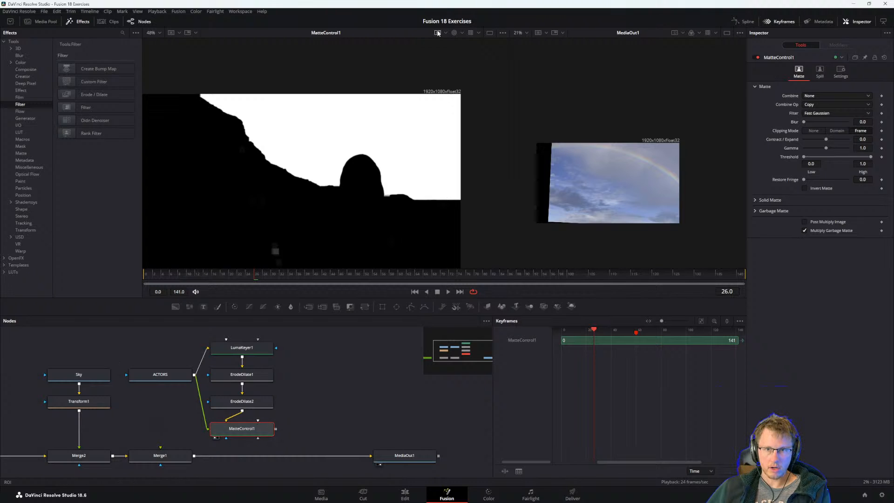
pyautogui.click(462, 32)
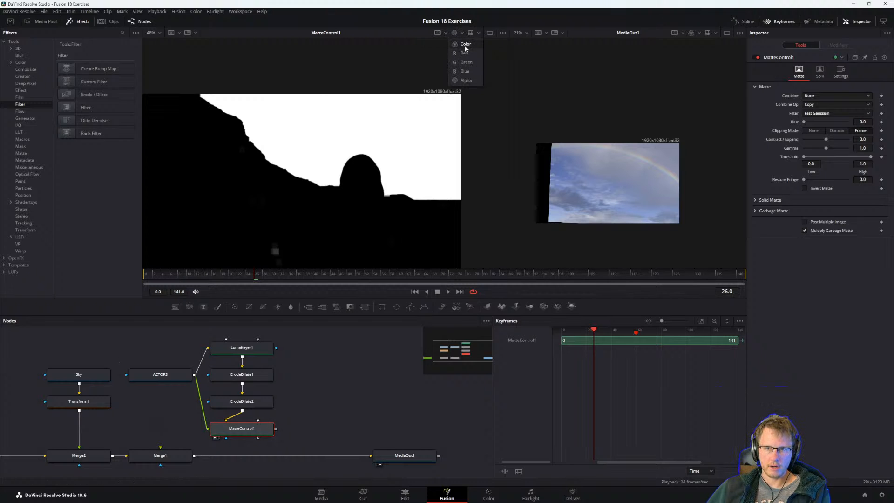
pyautogui.click(464, 46)
pyautogui.scroll(-2, 368, 178)
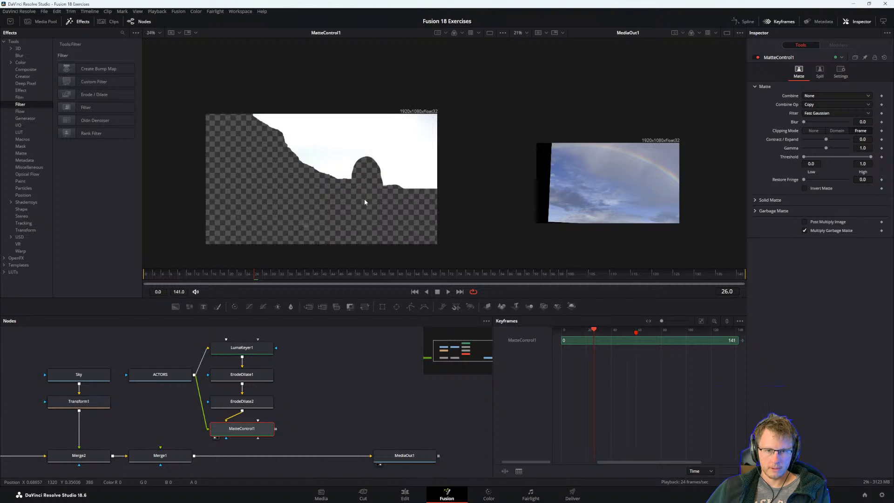
pyautogui.scroll(1, 364, 201)
# Following the guide's step 4, swap MatteControl1's inputs so ACTORS feeds the background and ErodeDilate2 feeds the foreground.
pyautogui.hotkey('alt', 'Tab')
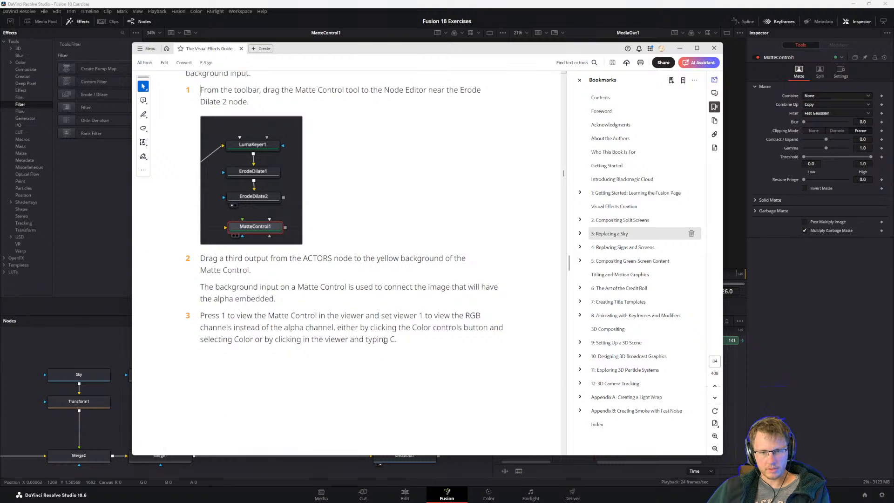
pyautogui.scroll(-10, 384, 340)
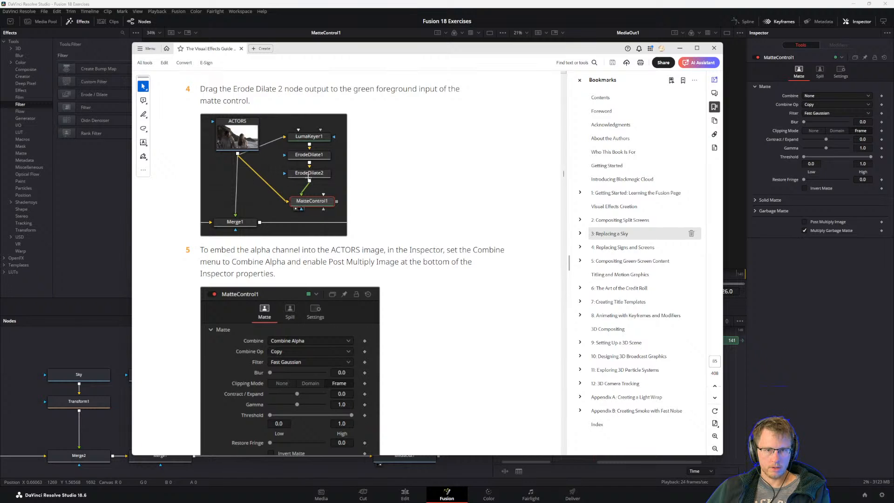
pyautogui.click(101, 352)
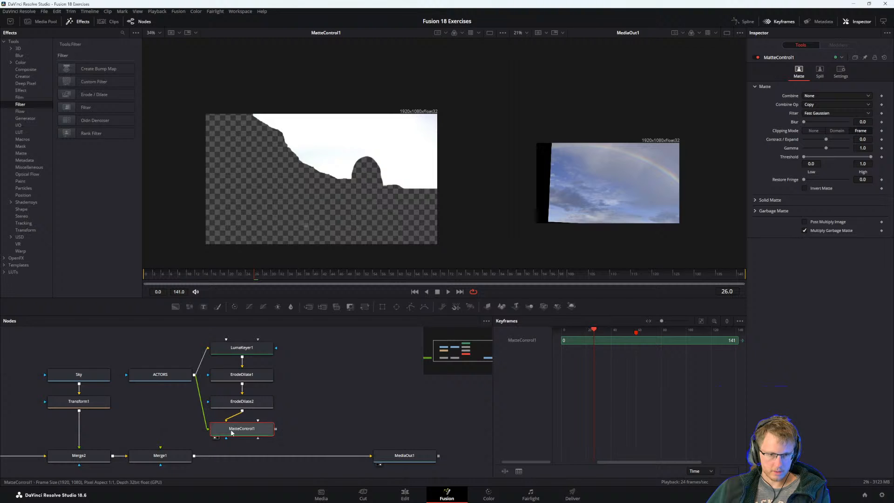
pyautogui.hotkey('ctrl', 't')
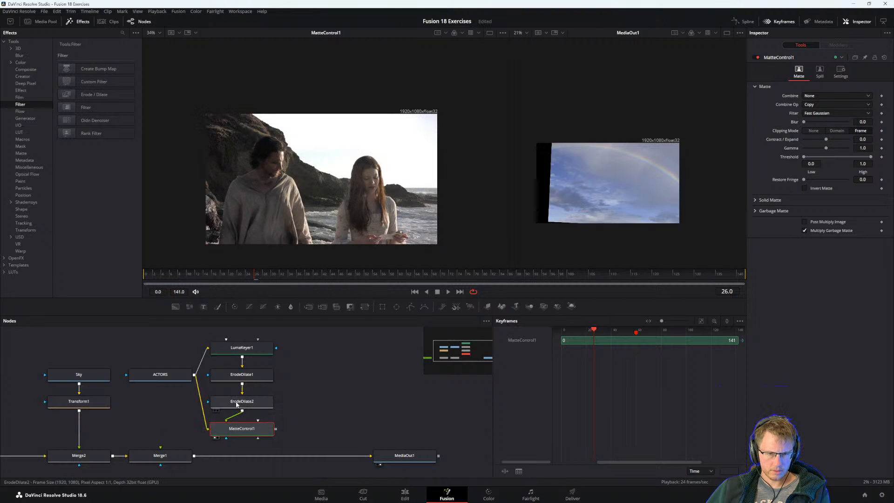
pyautogui.hotkey('alt', 'Tab')
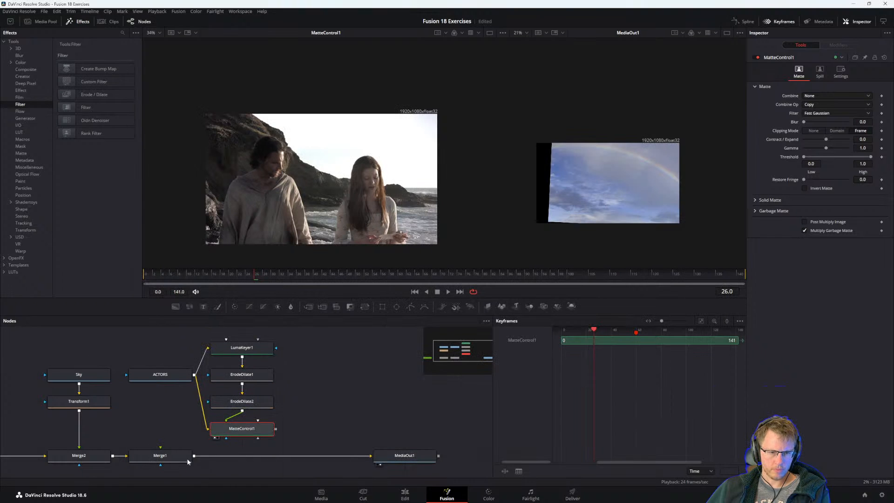
pyautogui.hotkey('alt', 'Tab')
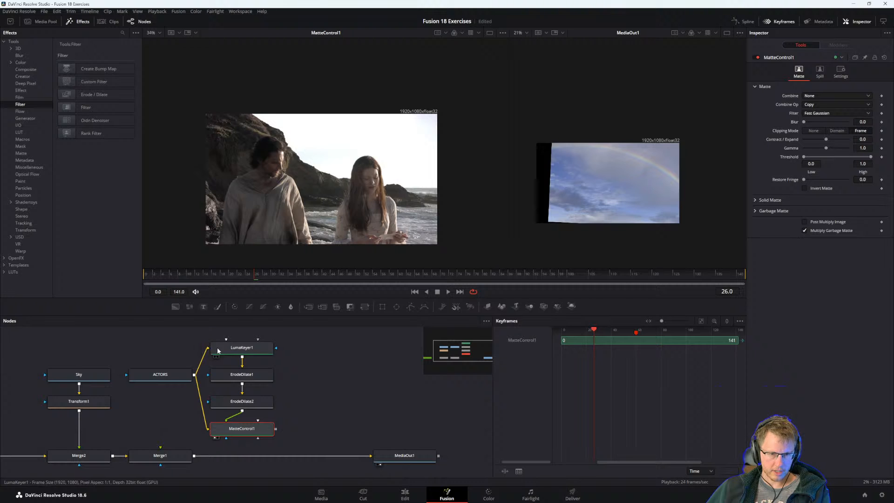
# Read the guide's step 5 on embedding the alpha channel and enable Post Multiply Image on MatteControl1.
pyautogui.hotkey('alt', 'Tab')
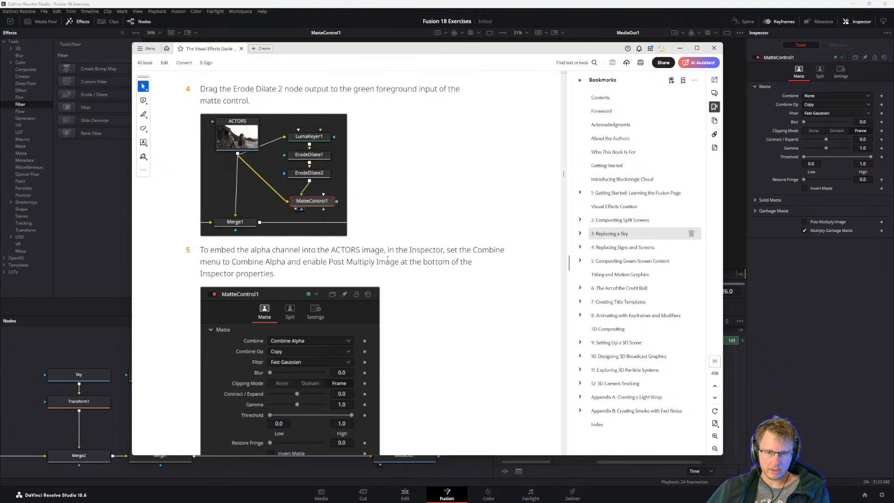
pyautogui.scroll(-2, 388, 259)
pyautogui.scroll(-2, 419, 233)
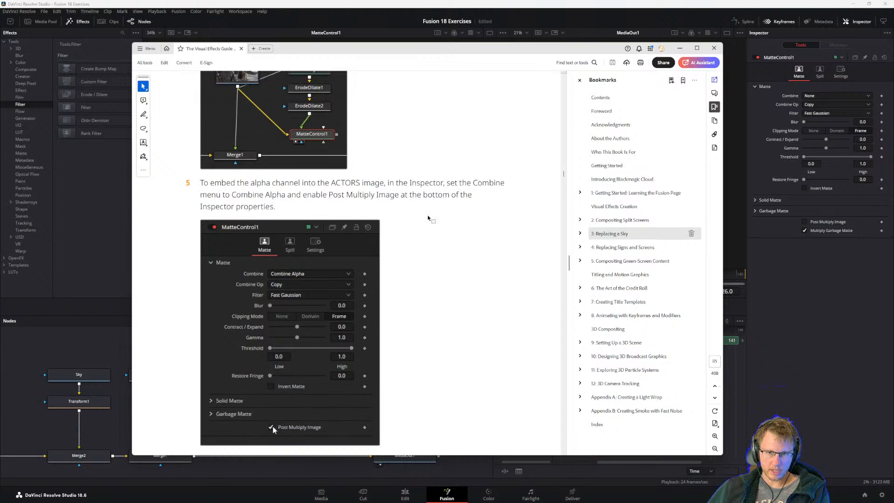
pyautogui.scroll(-1, 428, 218)
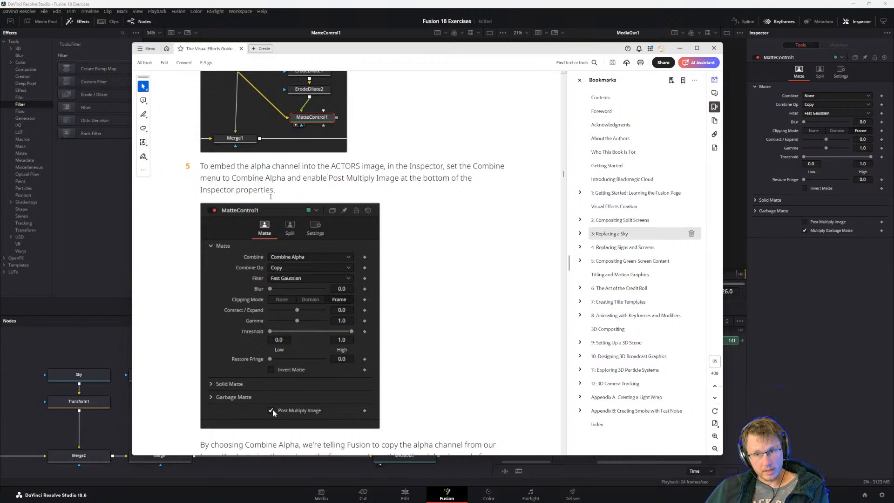
pyautogui.moveTo(237, 166); pyautogui.dragTo(269, 198)
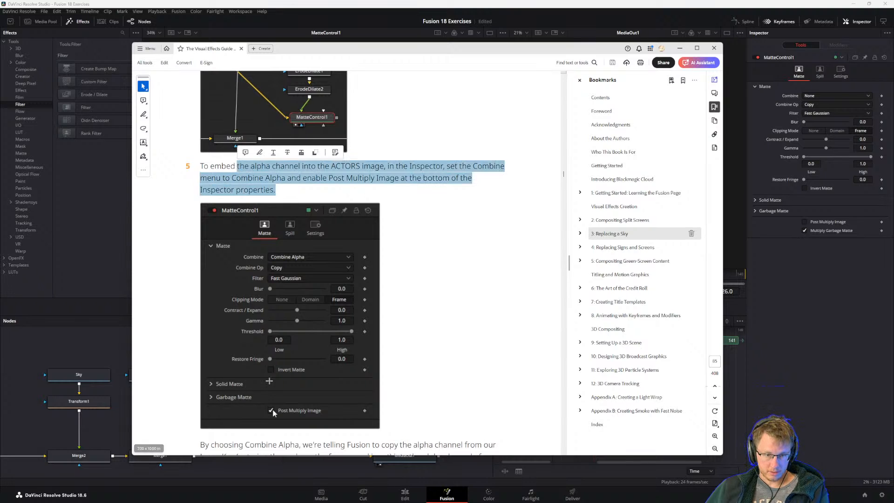
pyautogui.click(269, 198)
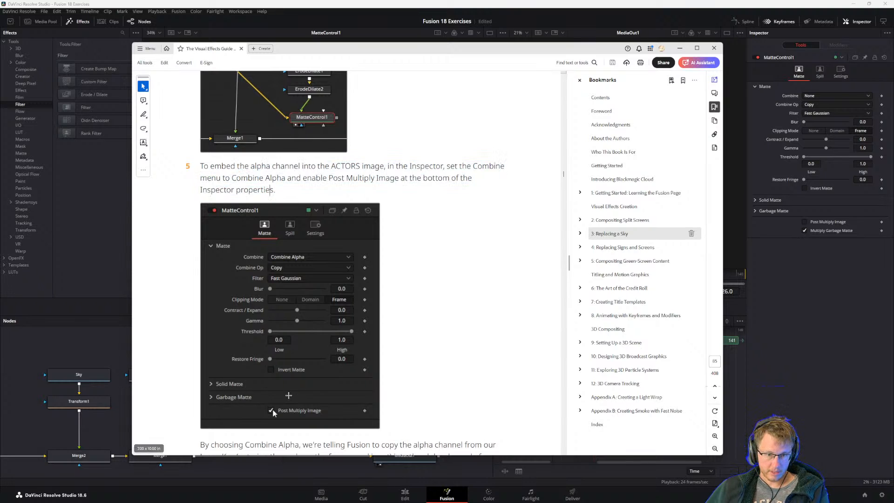
pyautogui.click(97, 347)
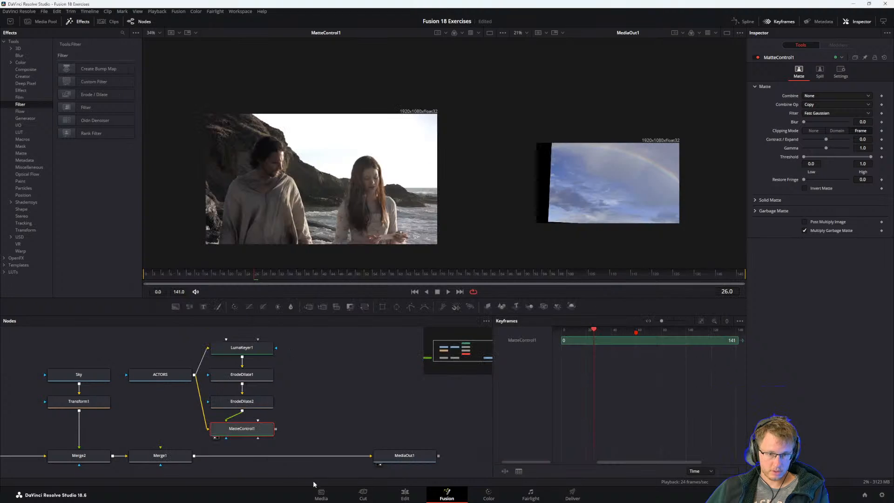
pyautogui.click(254, 431)
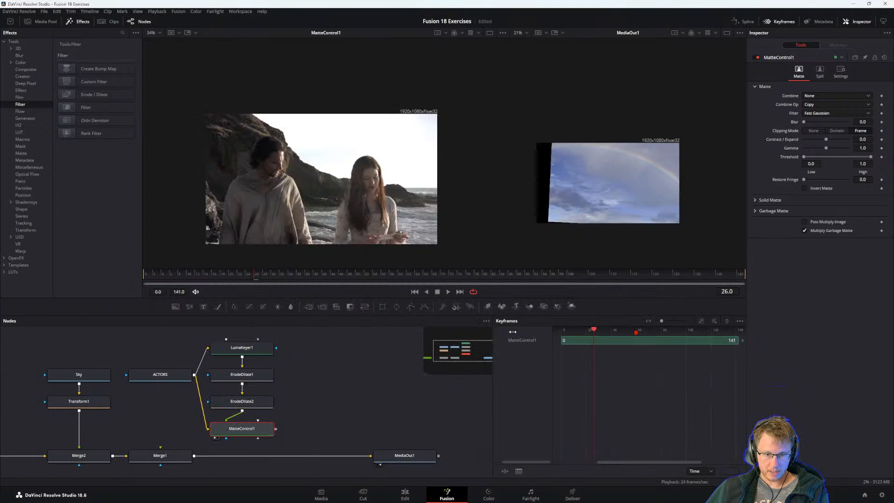
pyautogui.click(805, 222)
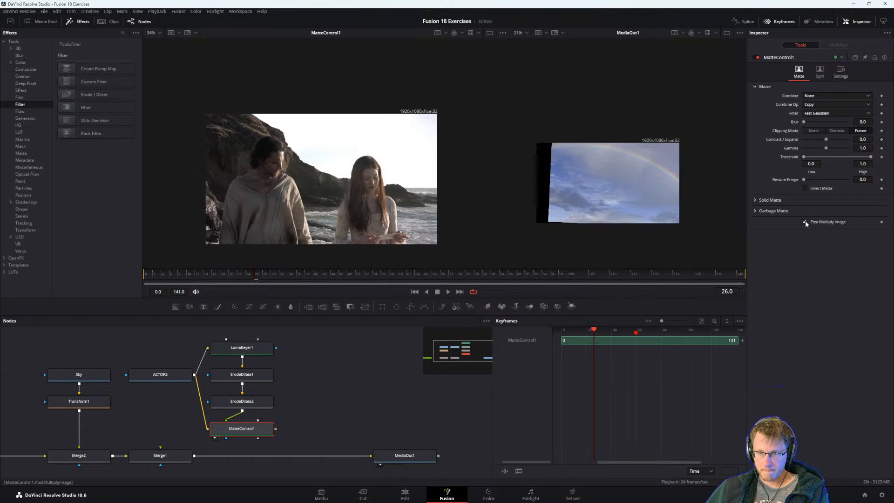
# Reread the guide's step 5 on embedding the alpha channel and set MatteControl1's Combine option to Combine Alpha.
pyautogui.hotkey('alt', 'Tab')
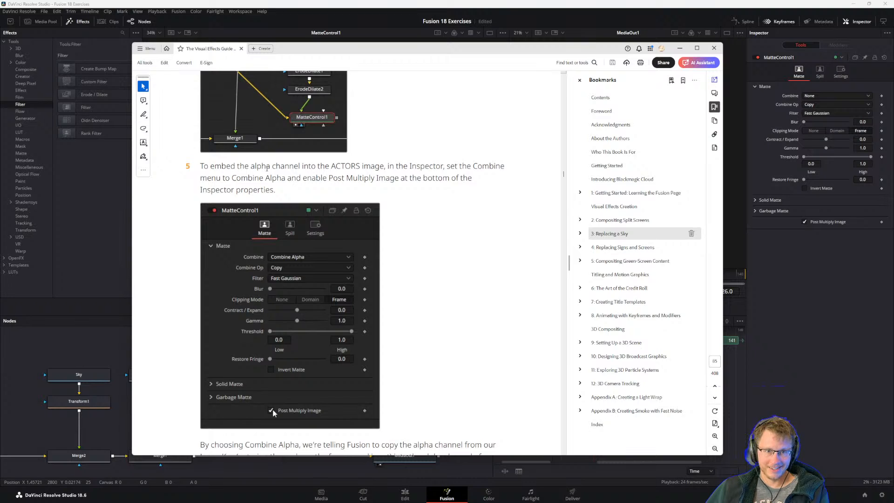
pyautogui.scroll(-3, 377, 263)
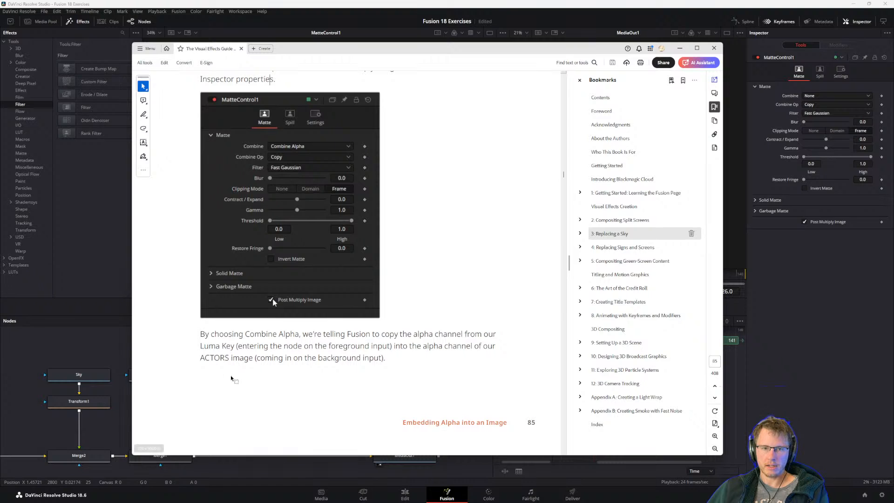
pyautogui.scroll(2, 241, 341)
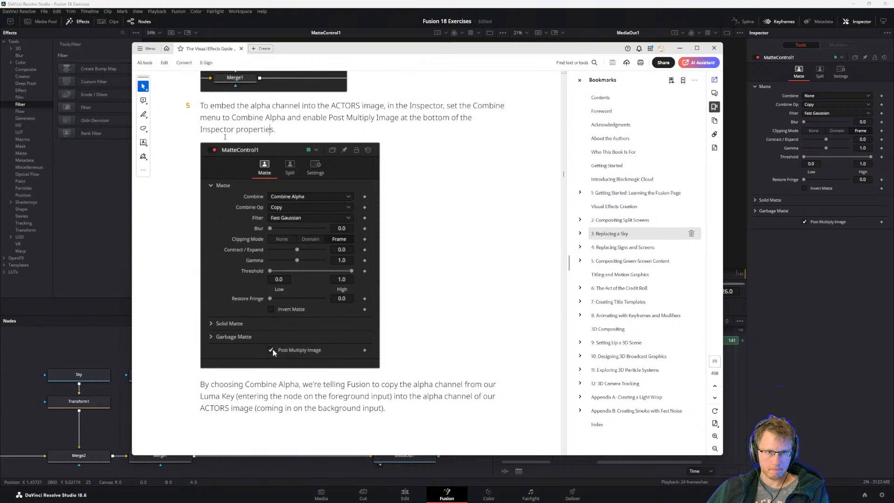
pyautogui.moveTo(201, 105); pyautogui.dragTo(287, 123)
pyautogui.click(252, 117)
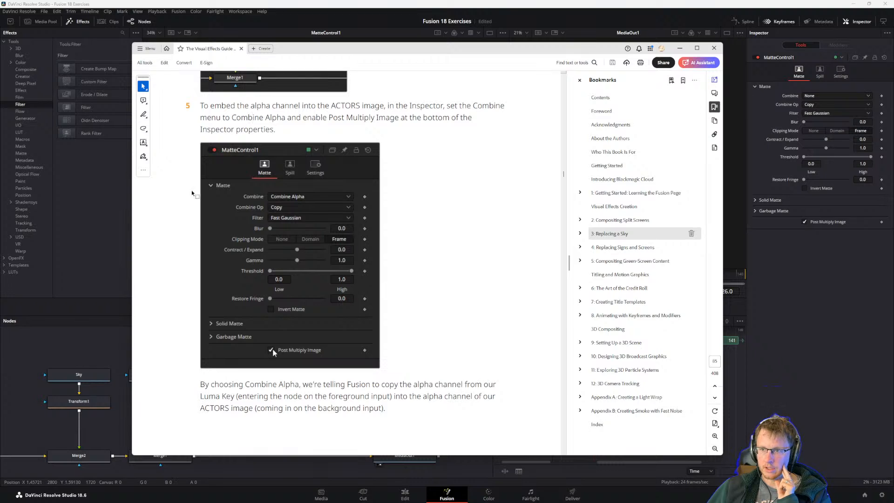
pyautogui.click(801, 99)
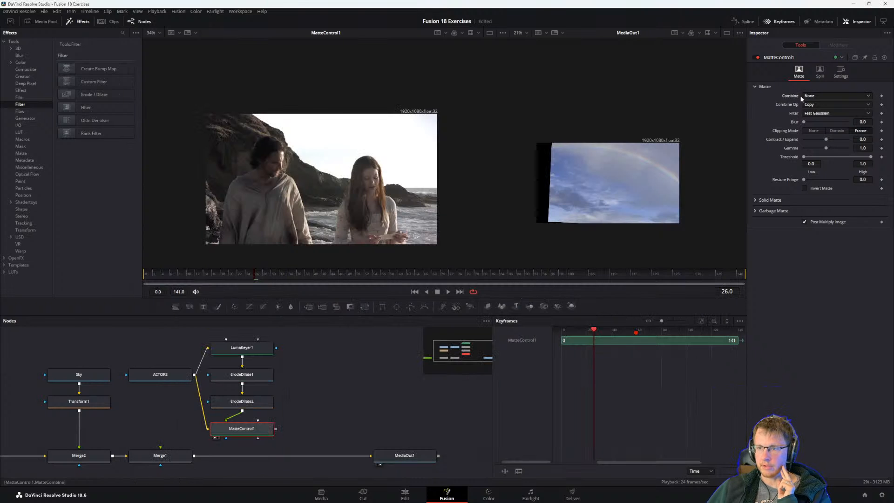
pyautogui.click(822, 95)
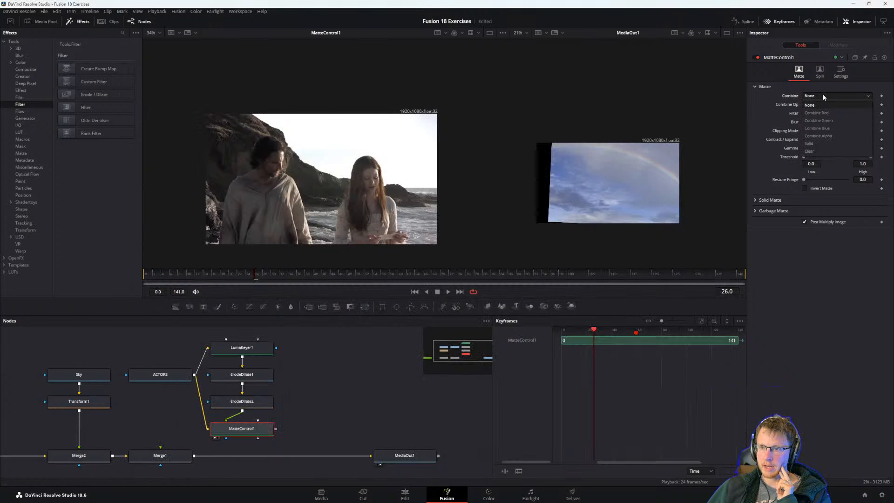
pyautogui.click(825, 136)
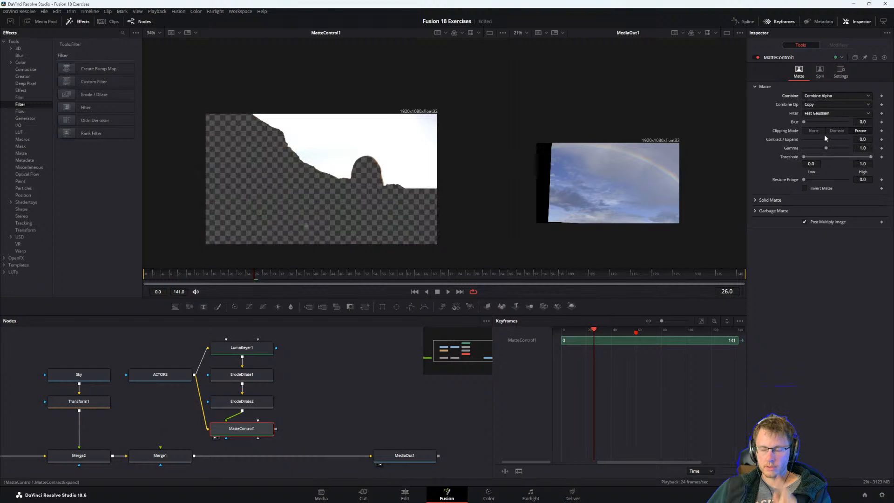
# Compare MatteControl1's result with Post Multiply Image off and on, leaving it enabled, and inspect the matte edge in the first viewer.
pyautogui.click(804, 221)
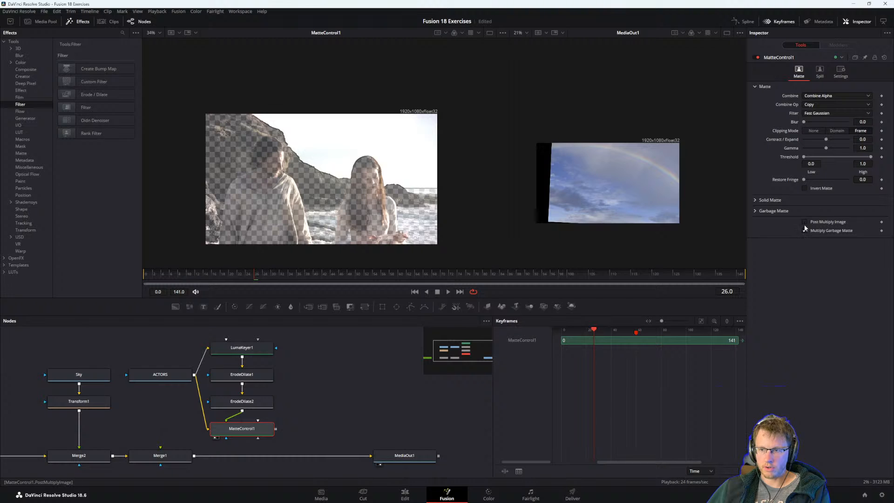
pyautogui.click(804, 222)
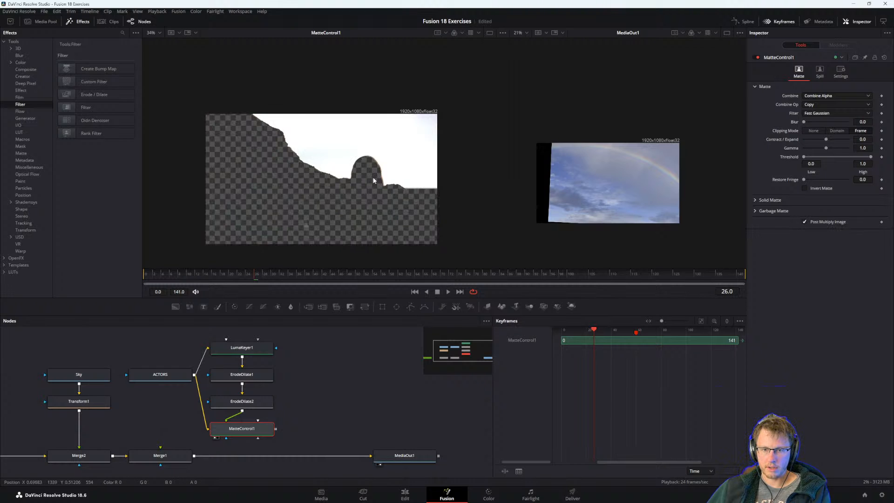
pyautogui.scroll(4, 372, 176)
pyautogui.scroll(-2, 401, 197)
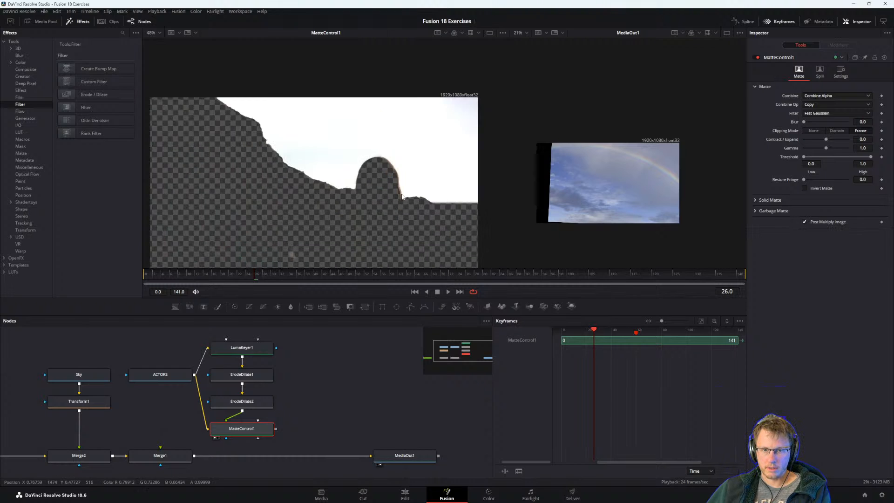
# Study the guide's explanation of Combine Alpha and of why Post Multiply Image is needed, checking it against MatteControl1's Combine setting.
pyautogui.hotkey('alt', 'Tab')
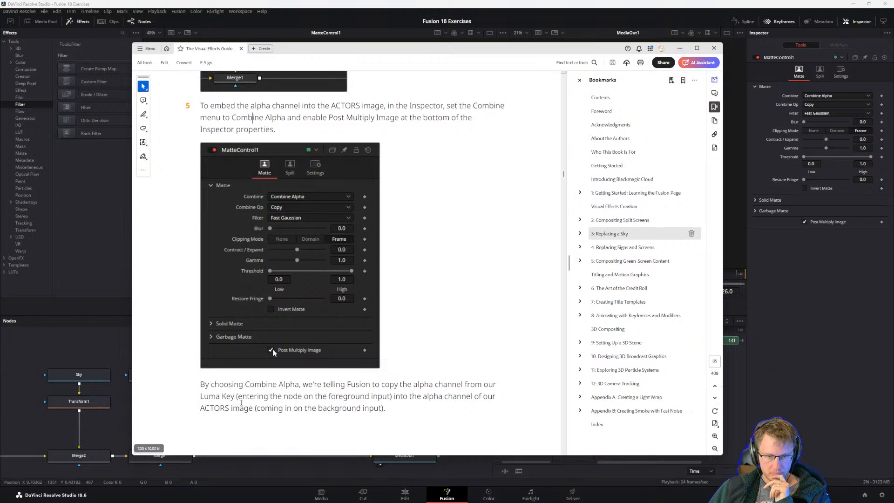
pyautogui.click(112, 343)
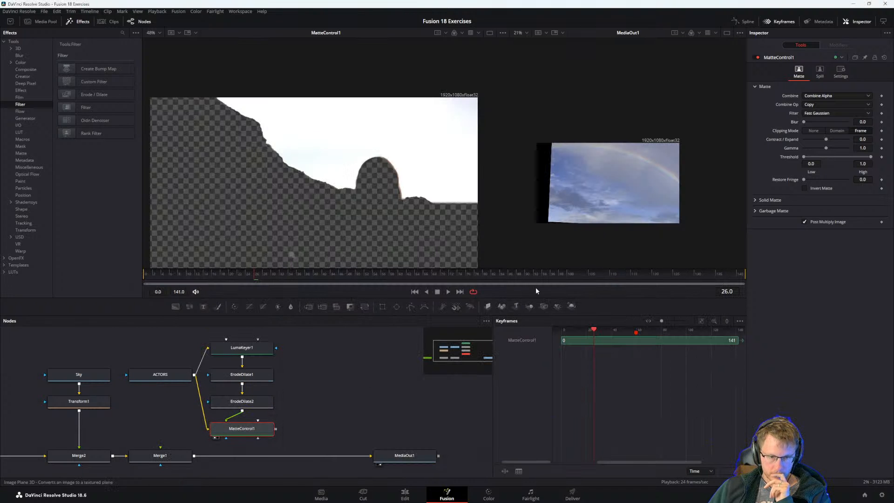
pyautogui.click(812, 96)
pyautogui.click(812, 96)
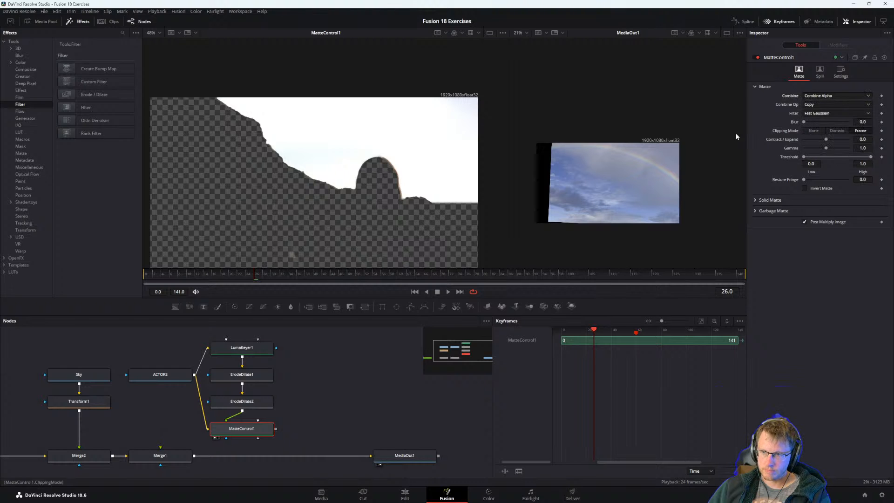
pyautogui.hotkey('alt', 'Tab')
pyautogui.scroll(-10, 279, 326)
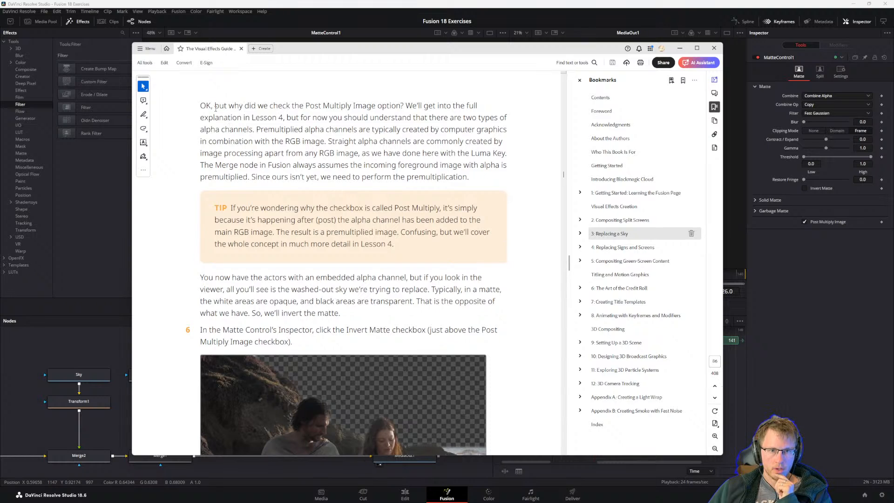
pyautogui.moveTo(214, 105); pyautogui.dragTo(279, 119)
pyautogui.click(275, 155)
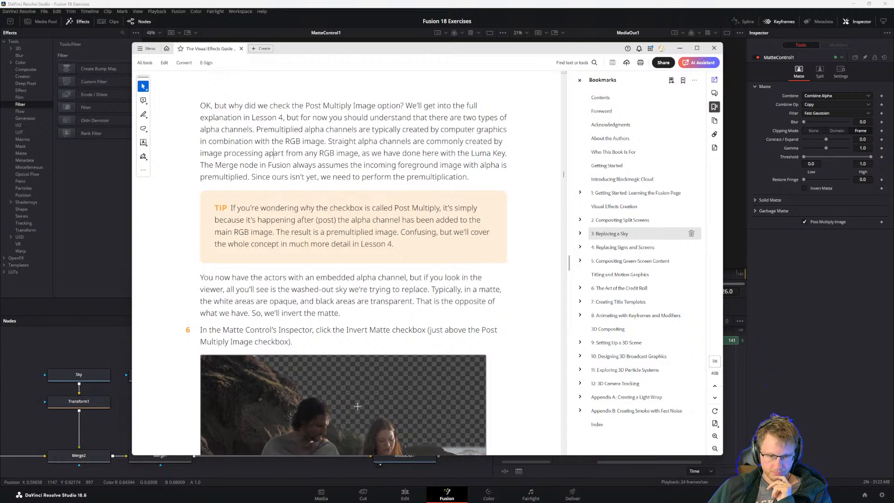
pyautogui.scroll(-1, 399, 378)
pyautogui.scroll(1, 478, 379)
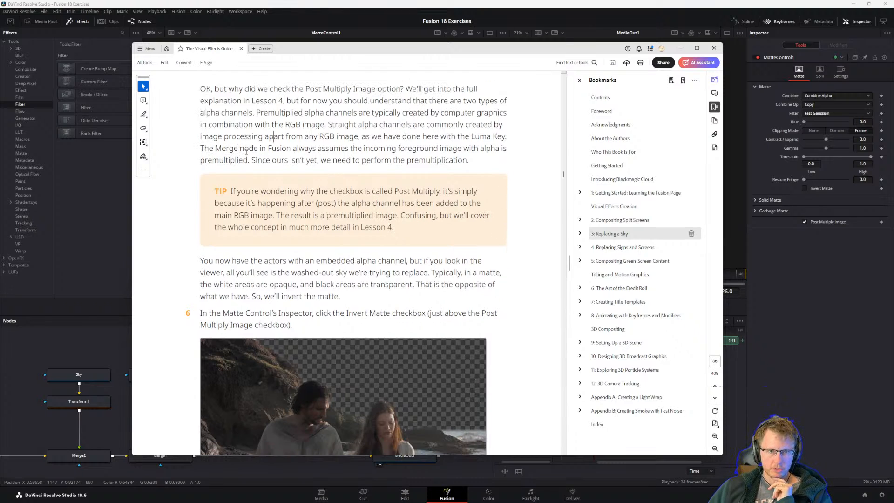
pyautogui.scroll(10, 257, 367)
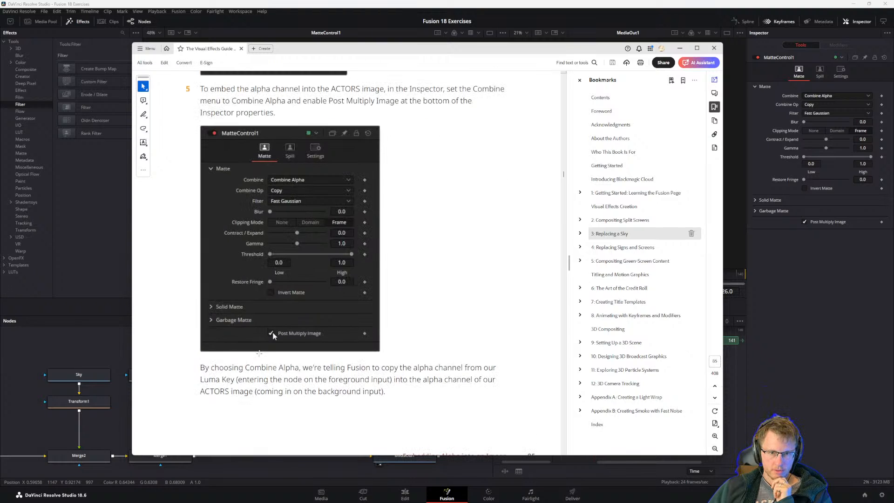
pyautogui.scroll(-1, 278, 254)
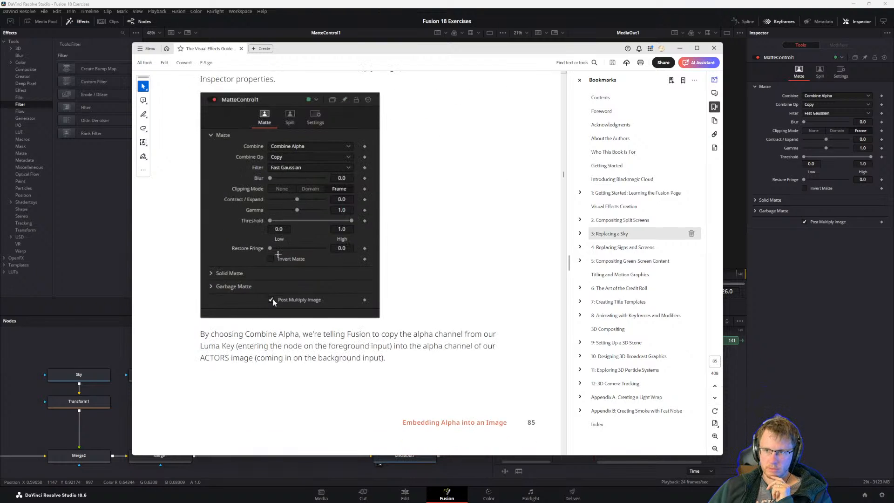
pyautogui.scroll(-10, 278, 254)
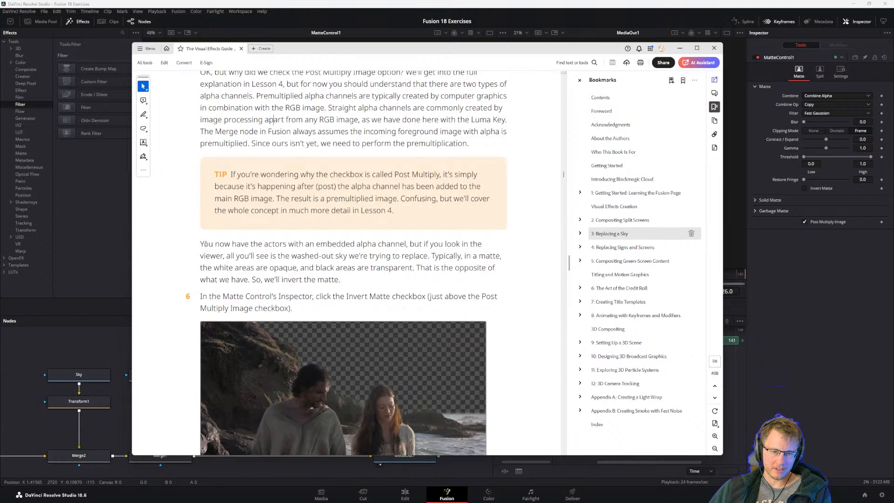
# Read the guide's step 6 on inverting the matte and enable Invert Matte on MatteControl1.
pyautogui.scroll(-2, 293, 255)
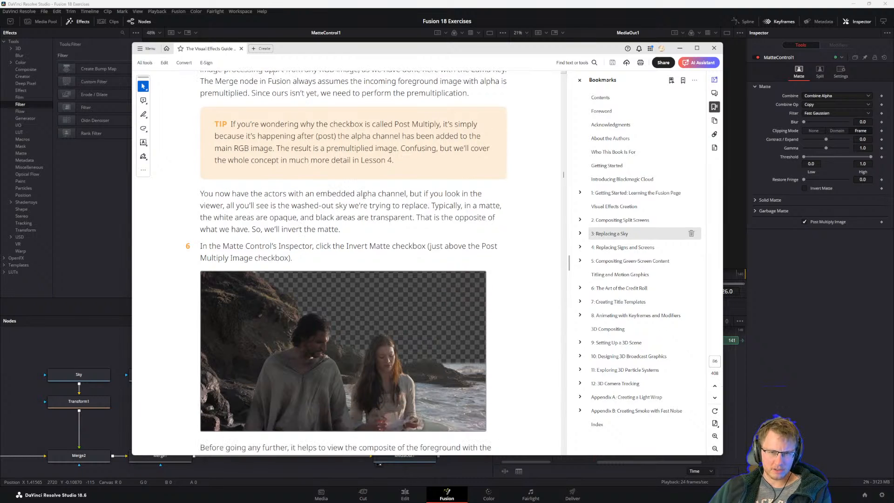
pyautogui.scroll(-2, 327, 261)
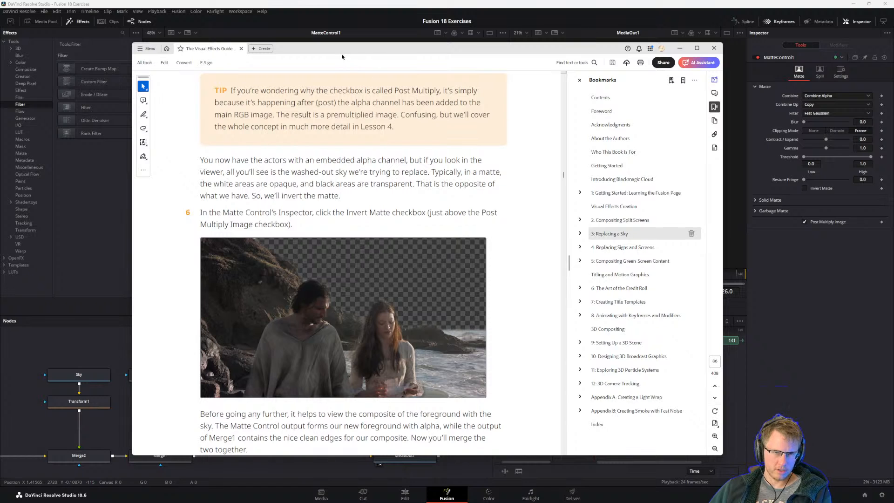
pyautogui.moveTo(343, 52); pyautogui.dragTo(387, 356)
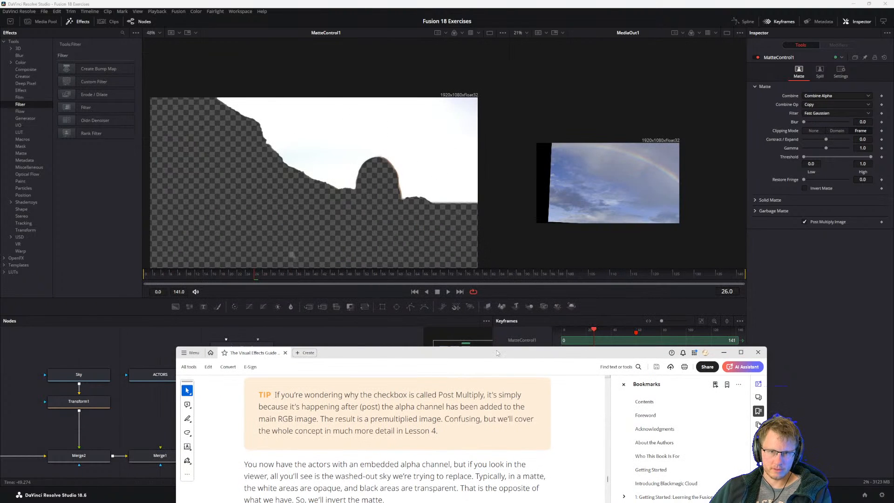
pyautogui.moveTo(491, 354); pyautogui.dragTo(442, 77)
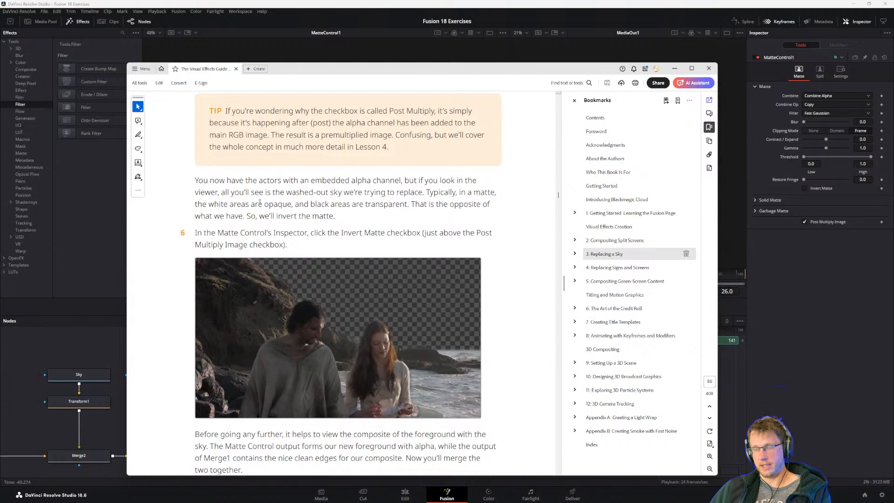
pyautogui.moveTo(288, 234); pyautogui.dragTo(295, 236)
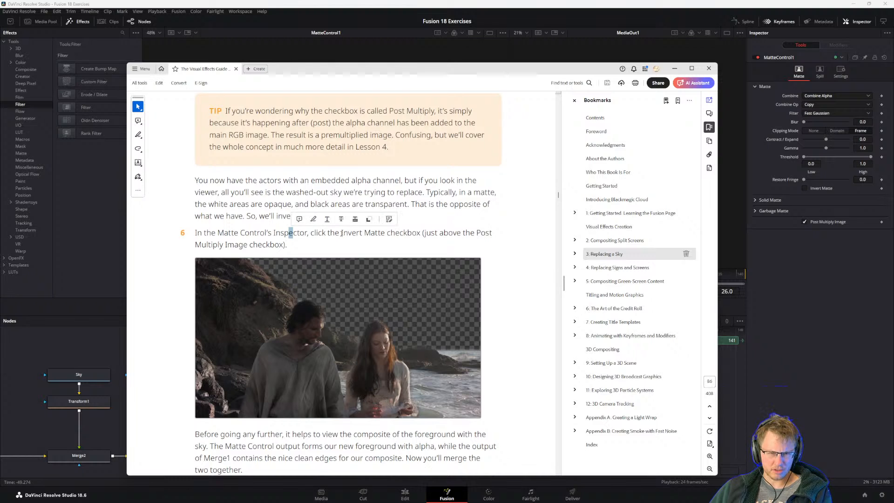
pyautogui.click(342, 233)
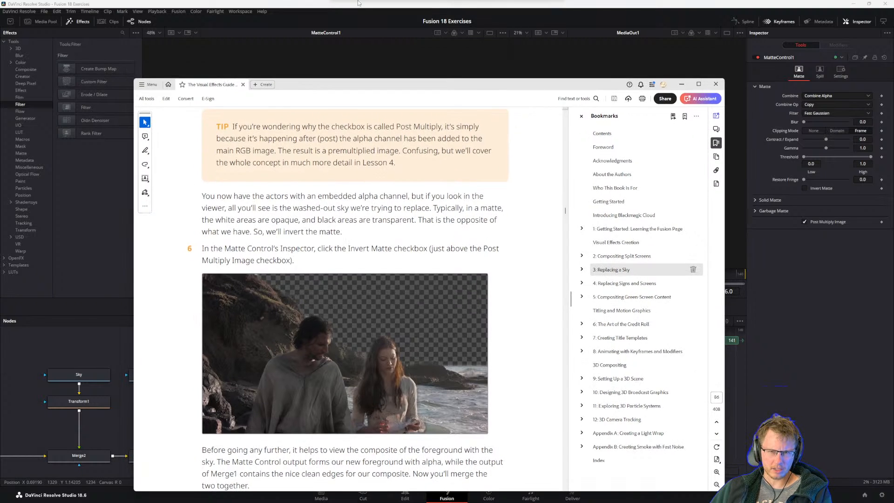
pyautogui.click(341, 32)
pyautogui.click(267, 425)
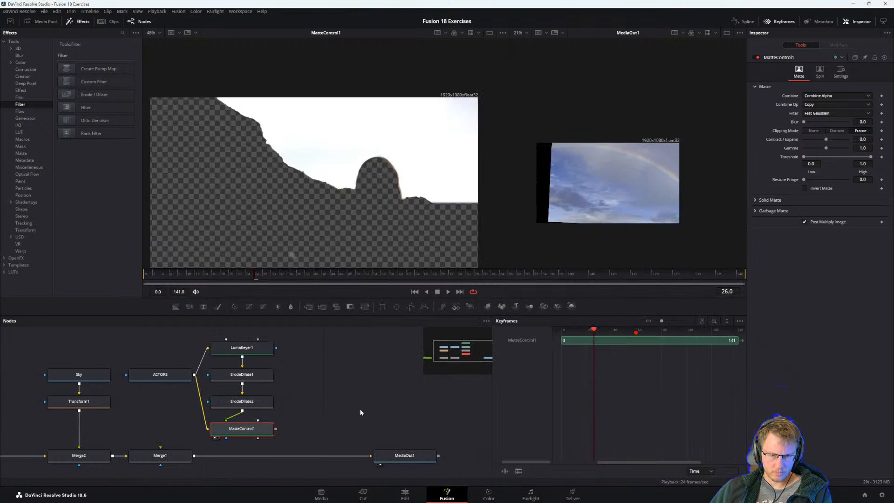
pyautogui.click(803, 188)
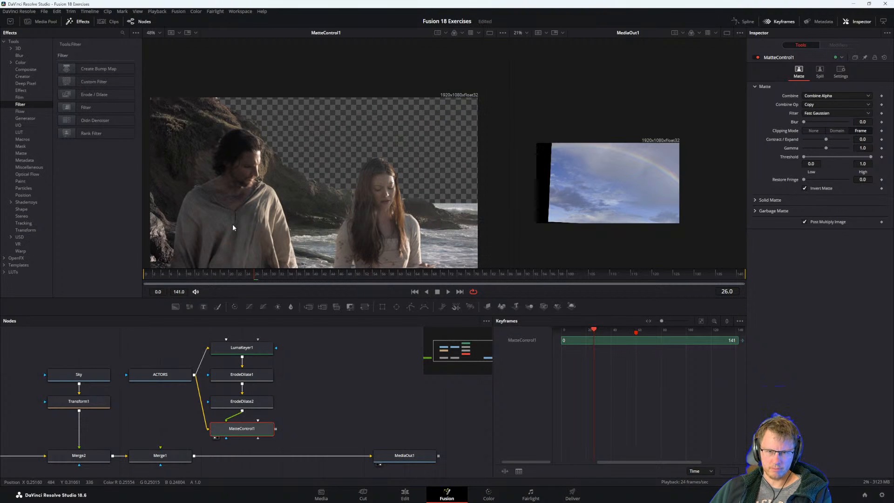
# Read the guide's notes on compositing the foreground with the sky and step 7 on adding a third Merge after Merge1.
pyautogui.hotkey('alt', 'Tab')
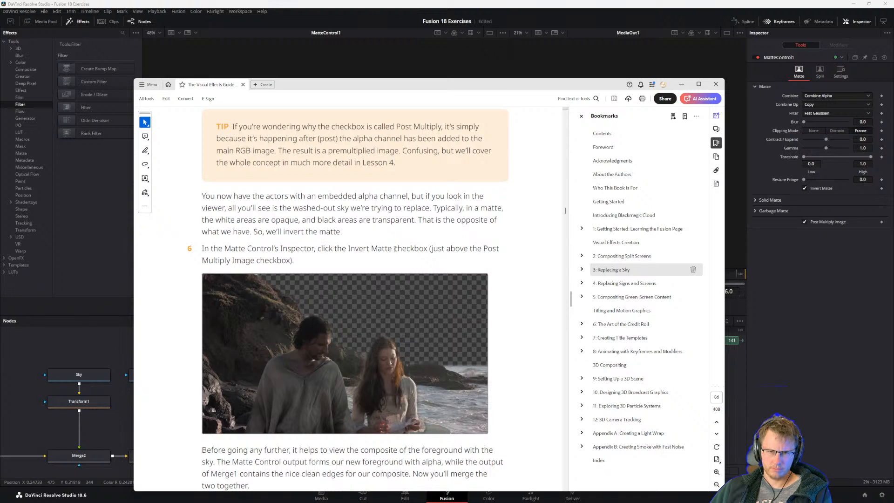
pyautogui.scroll(-3, 224, 260)
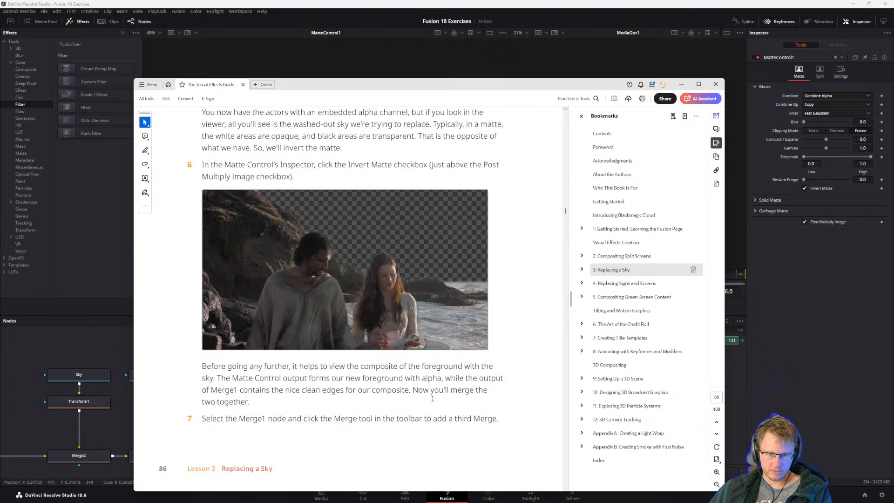
pyautogui.scroll(-5, 380, 390)
pyautogui.scroll(6, 226, 411)
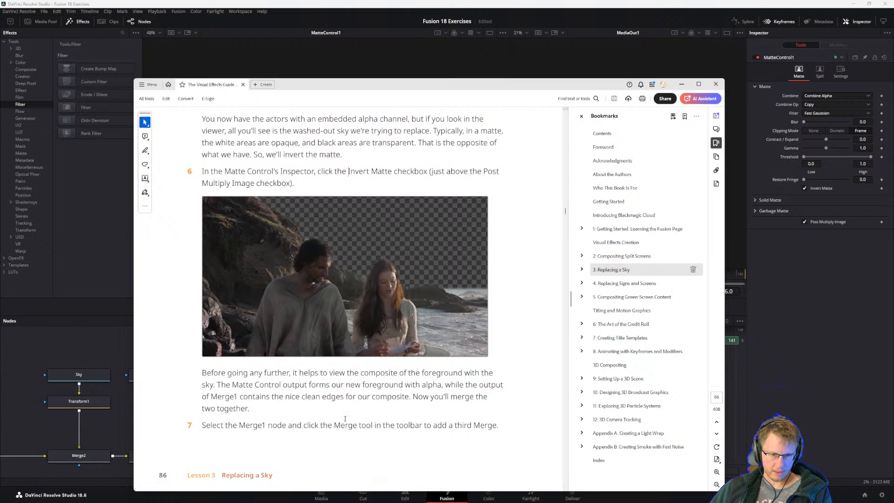
pyautogui.scroll(-1, 321, 419)
pyautogui.click(112, 426)
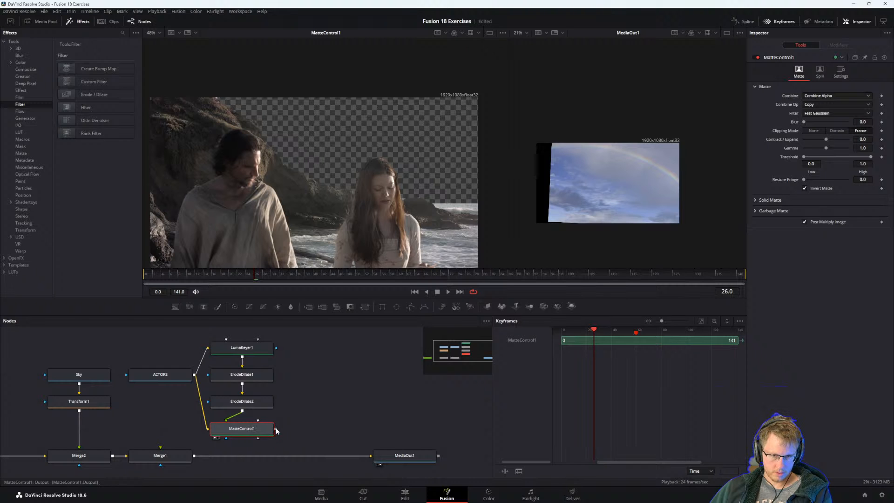
pyautogui.moveTo(276, 429)
pyautogui.mouseDown()
pyautogui.moveTo(176, 457)
pyautogui.moveTo(270, 429)
pyautogui.mouseUp()
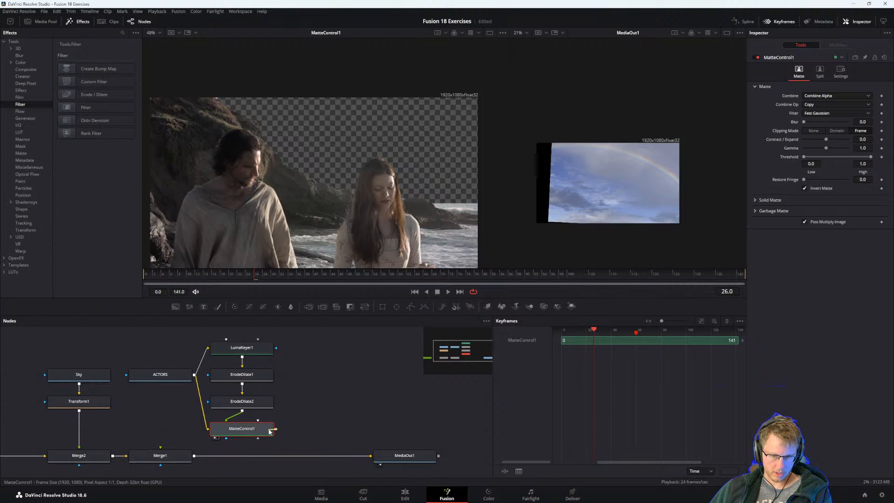
pyautogui.hotkey('alt', 'Tab')
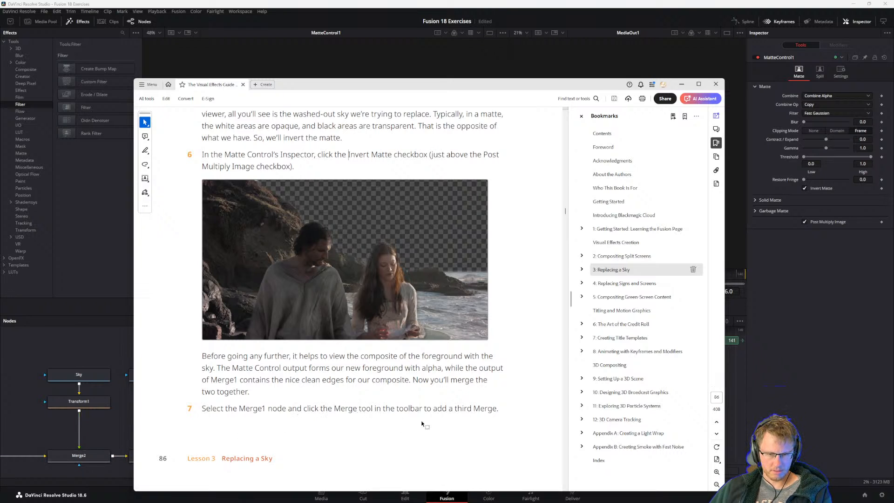
# Select Merge1 and connect the ACTORS output to its foreground input.
pyautogui.click(120, 429)
pyautogui.click(160, 456)
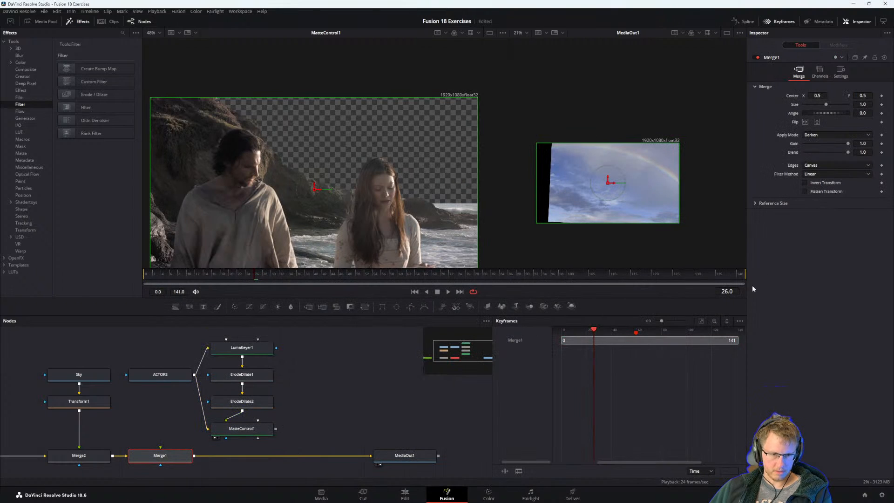
pyautogui.moveTo(194, 374); pyautogui.dragTo(166, 457)
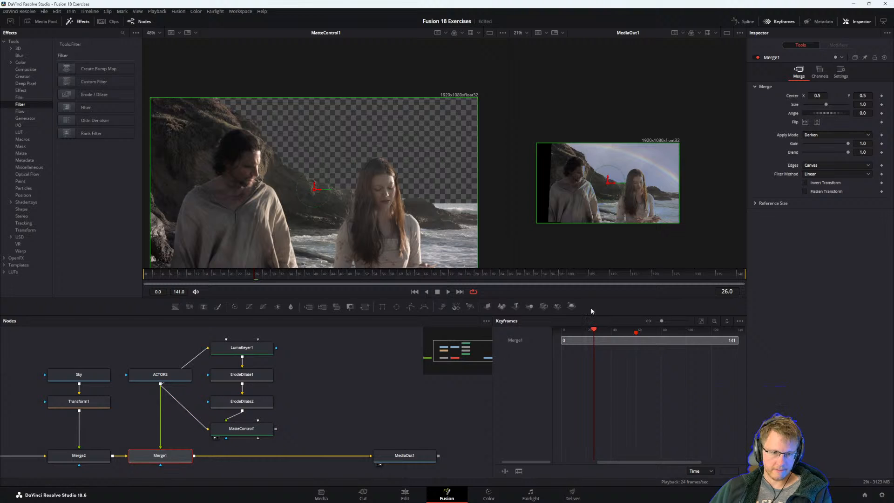
# Add a third Merge after Merge1, connect MatteControl1's output to its foreground, and display Merge3 in the second viewer.
pyautogui.click(308, 306)
pyautogui.moveTo(277, 428); pyautogui.dragTo(258, 459)
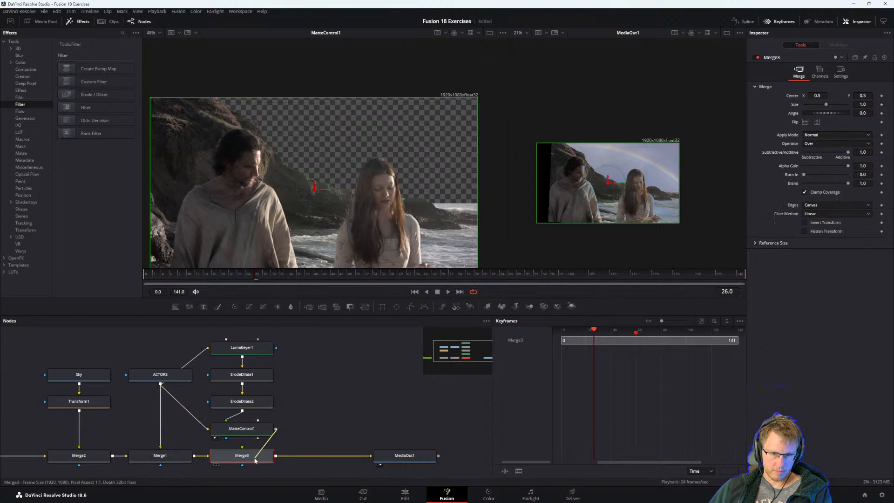
pyautogui.press('2')
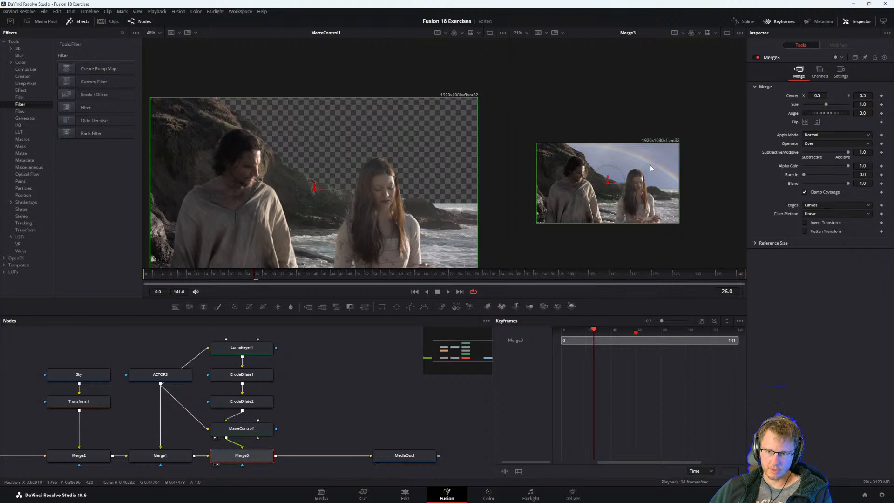
# Read the guide's steps 8 to 10, then compare MatteControl1 with Post Multiply Image switched off and back on.
pyautogui.hotkey('alt', 'Tab')
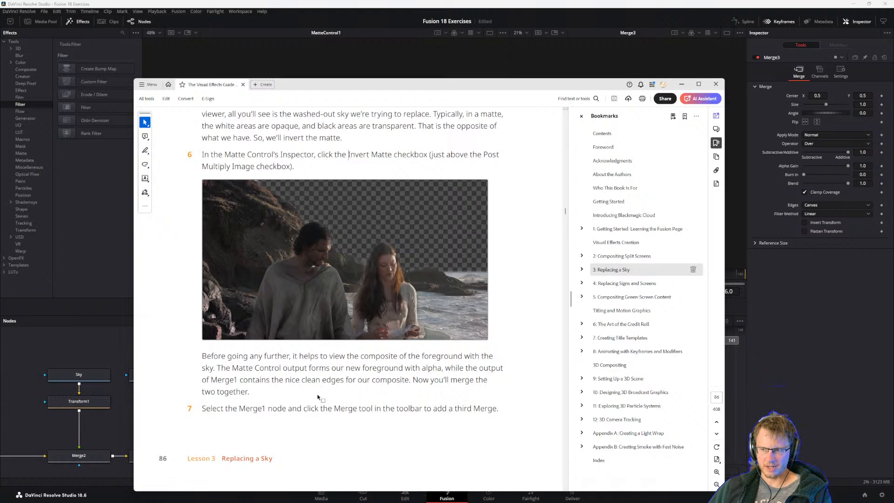
pyautogui.scroll(-8, 268, 395)
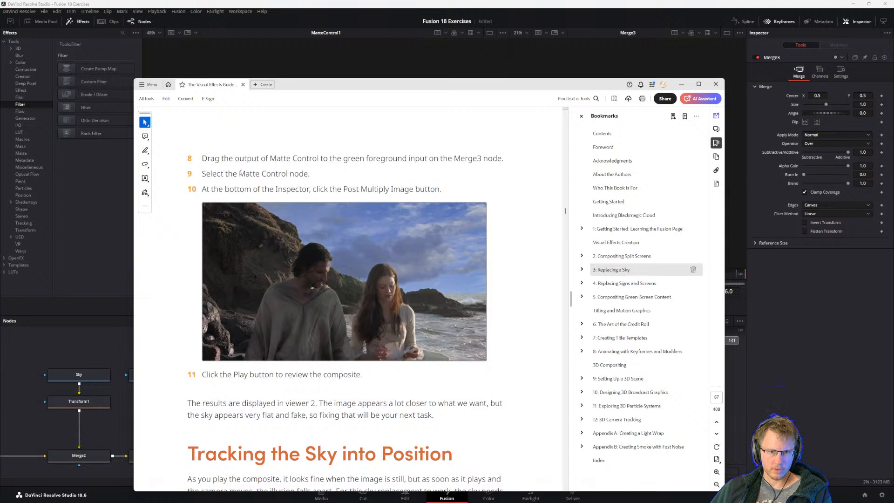
pyautogui.click(89, 424)
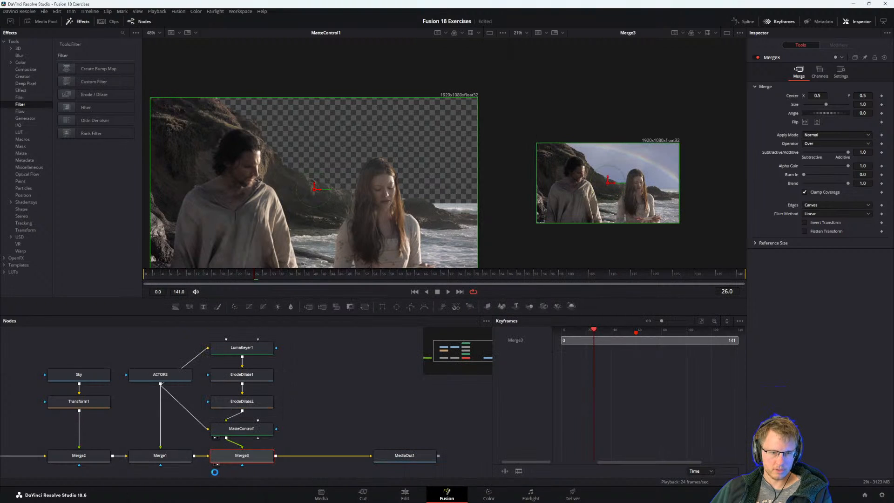
pyautogui.click(244, 431)
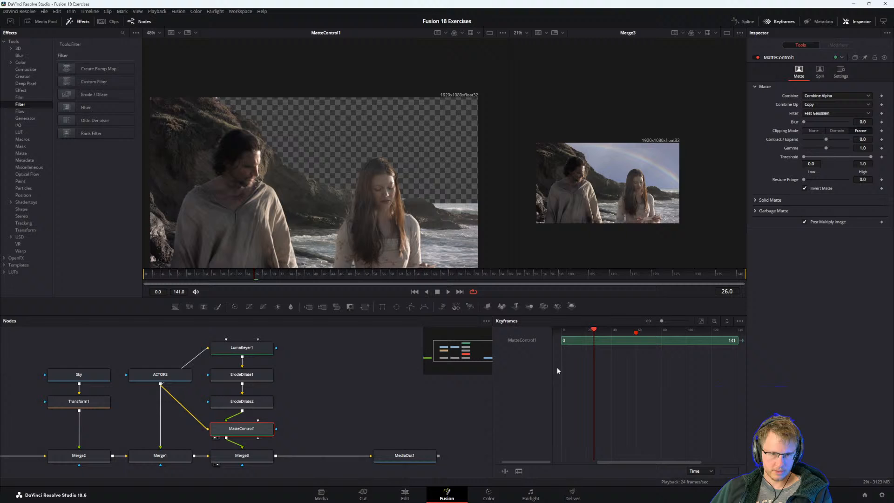
pyautogui.click(804, 221)
pyautogui.click(803, 221)
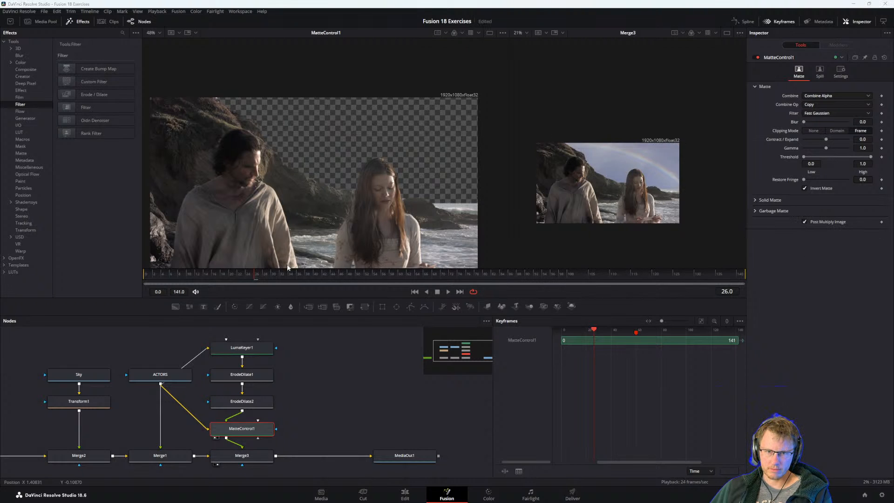
# Reread the guide's steps 6 to 11 on the inverted matte and third Merge, with its window moved clear of the node tree.
pyautogui.hotkey('alt', 'Tab')
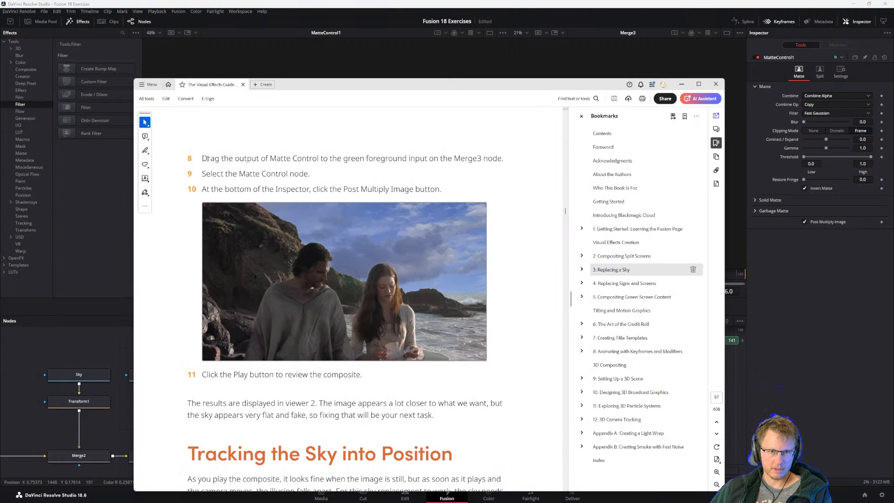
pyautogui.scroll(5, 321, 272)
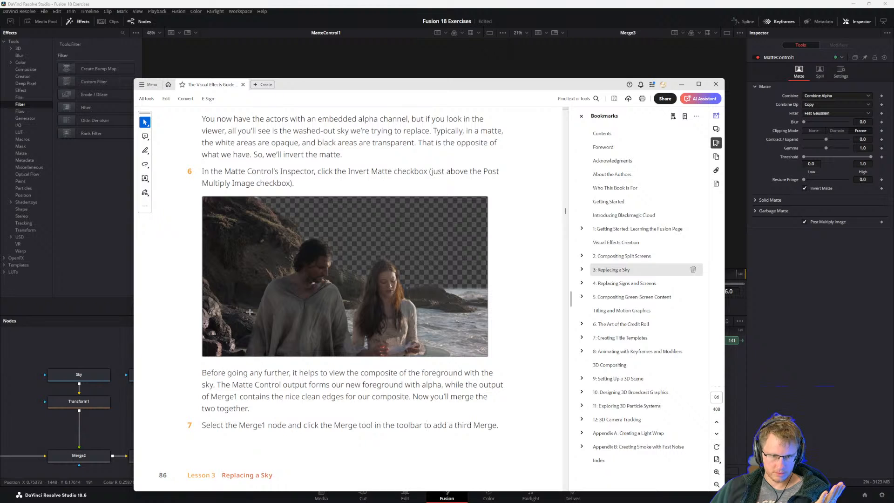
pyautogui.moveTo(203, 171); pyautogui.dragTo(314, 173)
pyautogui.click(398, 170)
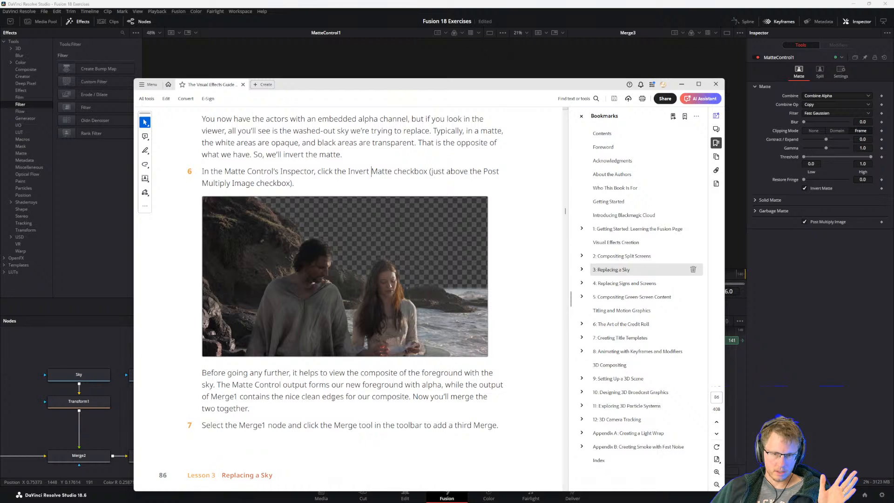
pyautogui.moveTo(325, 84); pyautogui.dragTo(467, 42)
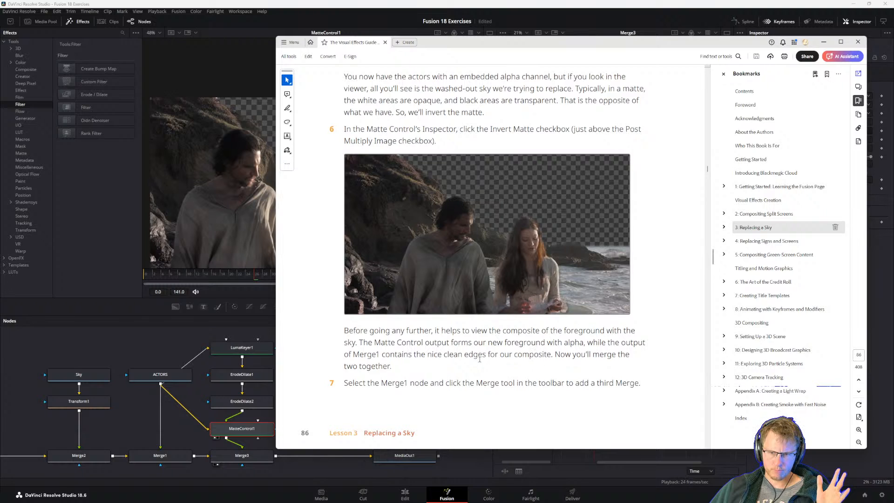
pyautogui.scroll(-1, 419, 363)
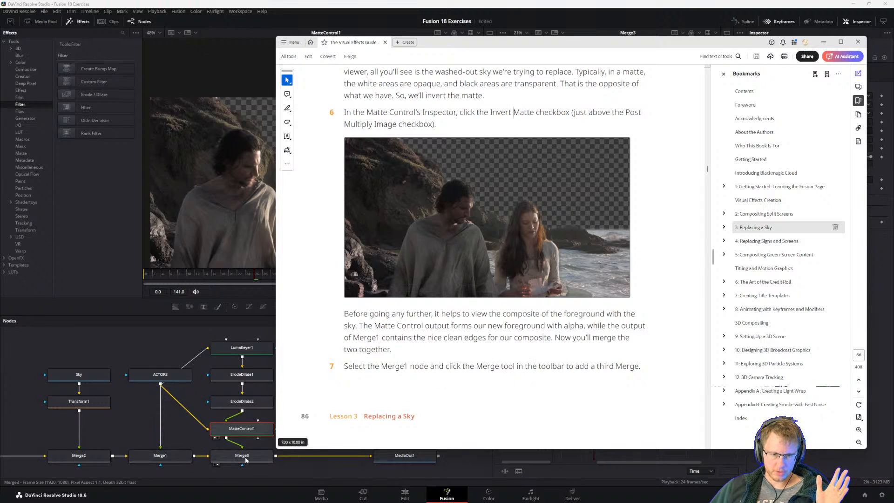
pyautogui.scroll(-5, 434, 336)
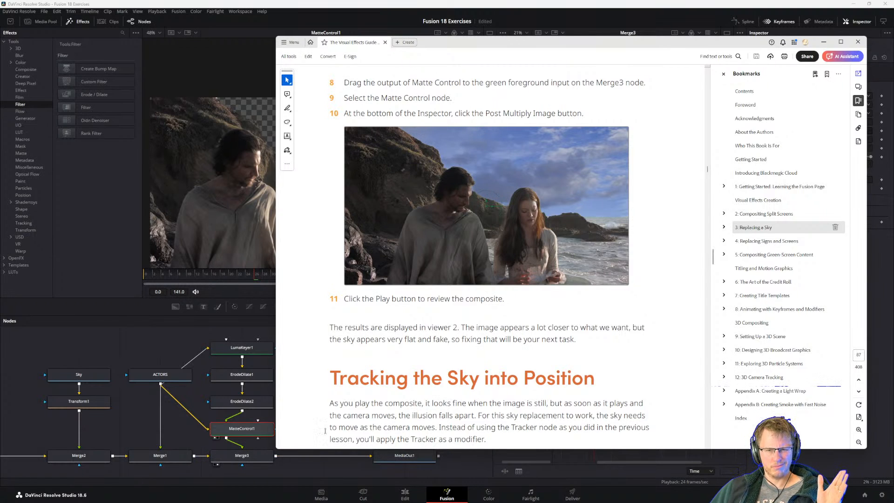
# Return to Fusion, display MediaOut1 in the second viewer, widen that viewer, and center the enlarged composite in it.
pyautogui.click(247, 456)
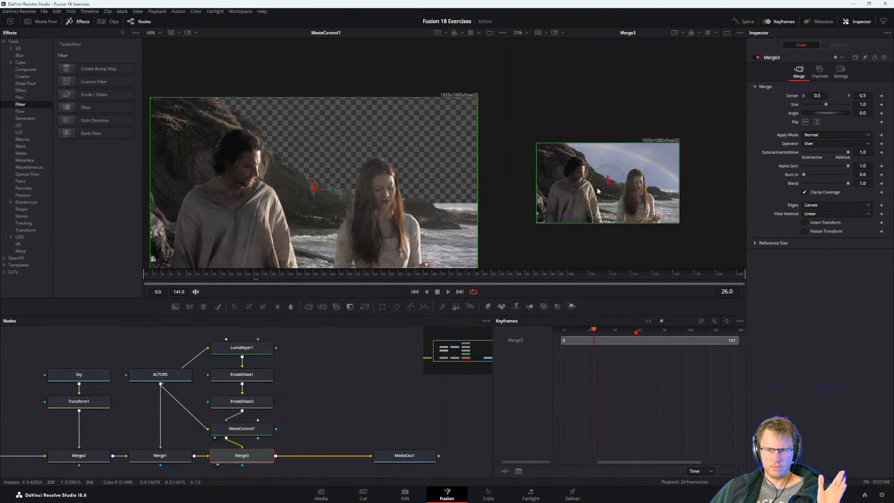
pyautogui.moveTo(646, 185); pyautogui.dragTo(646, 180)
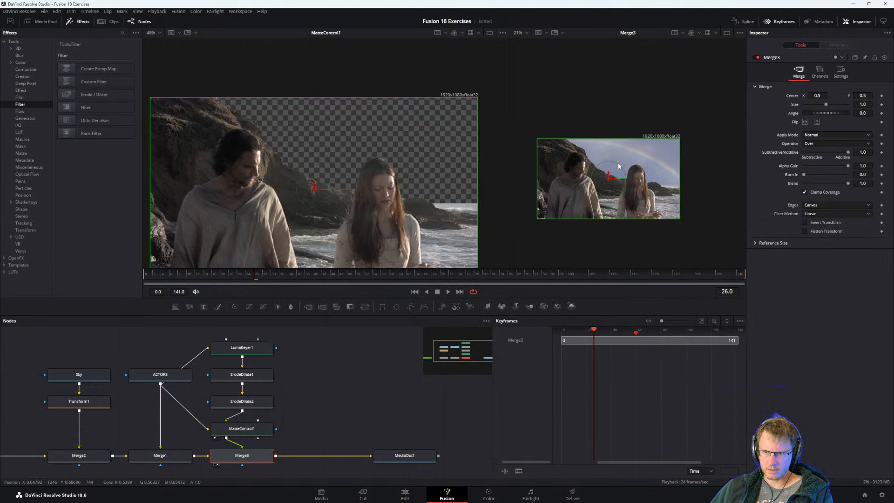
pyautogui.click(403, 455)
pyautogui.press('2')
pyautogui.scroll(2, 508, 144)
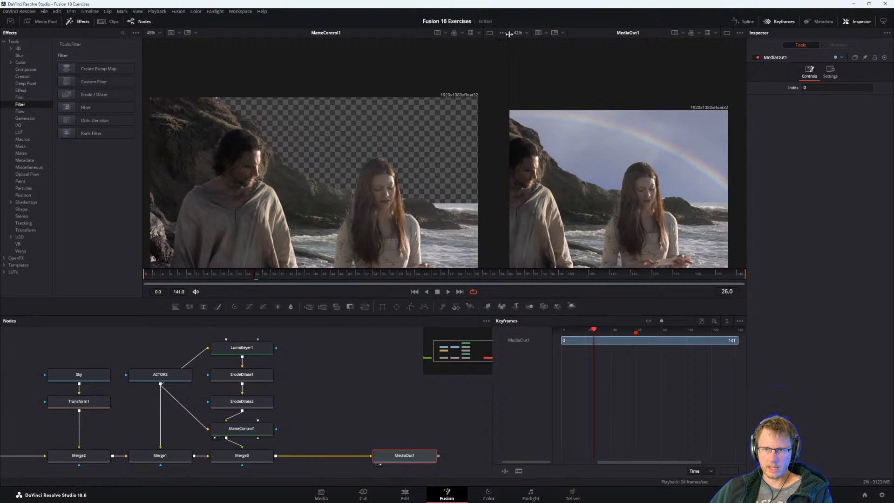
pyautogui.moveTo(509, 34); pyautogui.dragTo(345, 59)
pyautogui.moveTo(442, 197); pyautogui.dragTo(510, 179)
# Compare the composite with MatteControl1's Invert Matte switched off and back on.
pyautogui.click(242, 429)
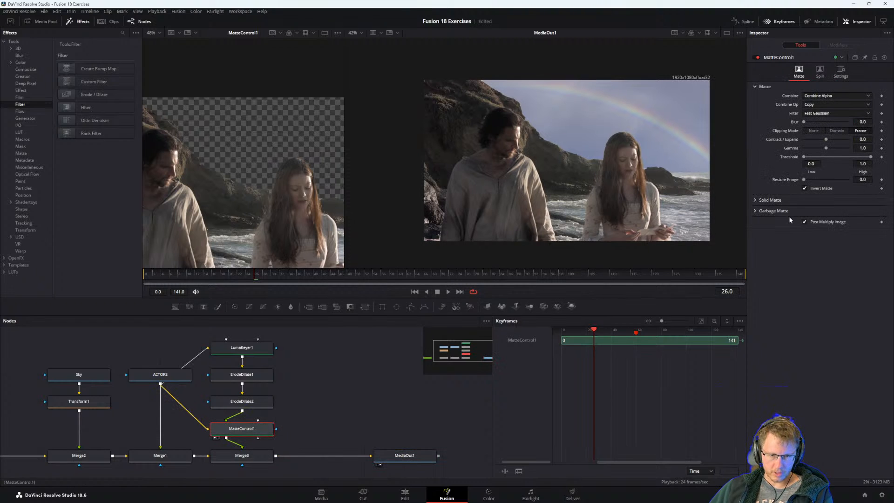
pyautogui.click(803, 188)
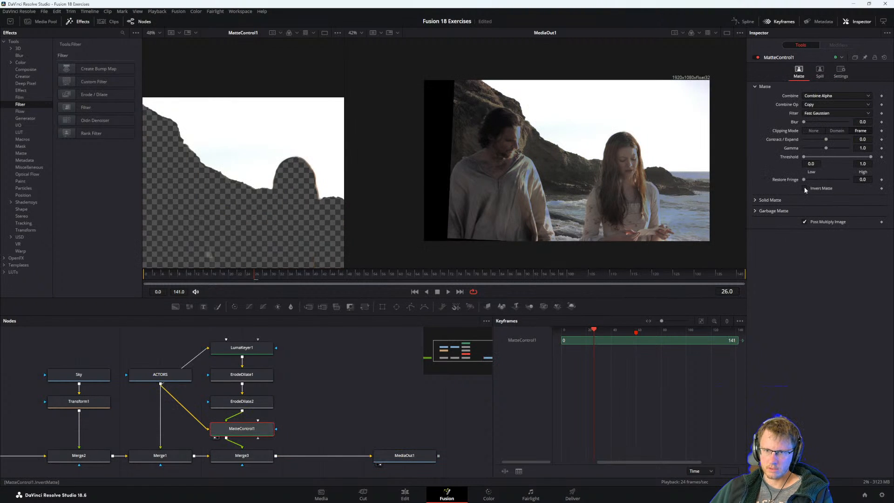
pyautogui.click(803, 187)
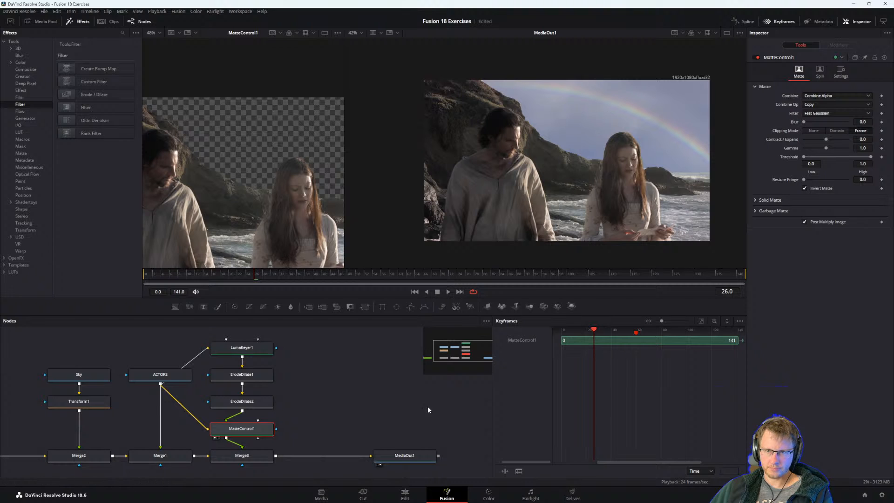
# Play the composite, examine the sky edge around the woman and the horizon up close, and consult the guide's step 11.
pyautogui.press('space')
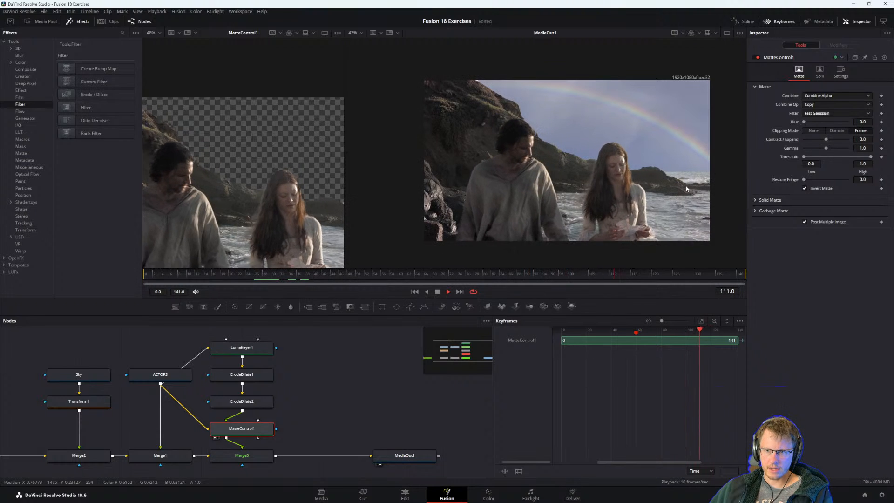
pyautogui.scroll(5, 688, 182)
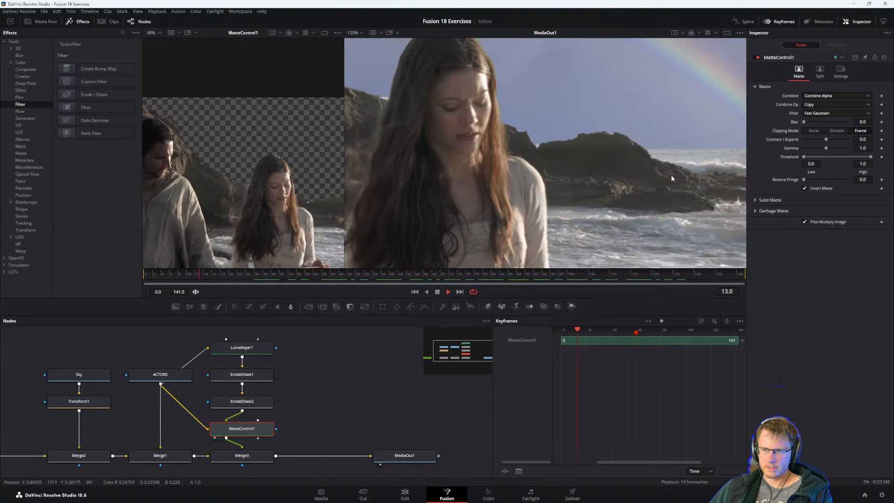
pyautogui.scroll(-5, 675, 169)
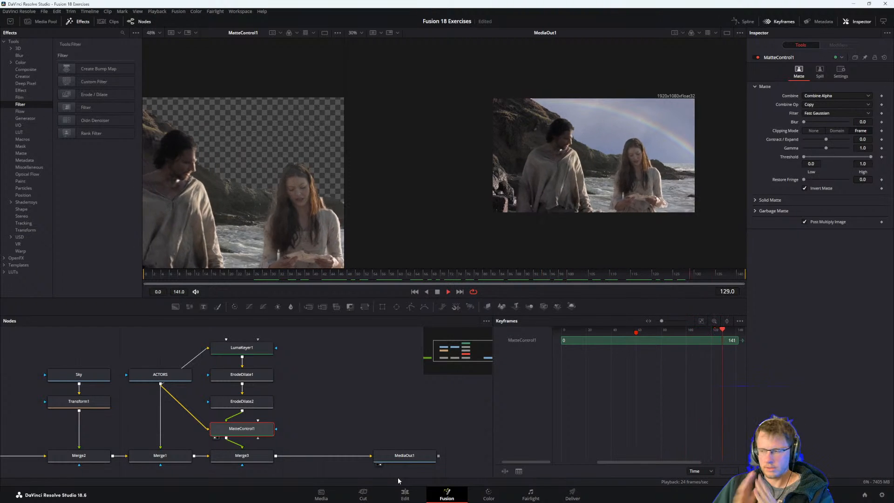
pyautogui.hotkey('alt', 'Tab')
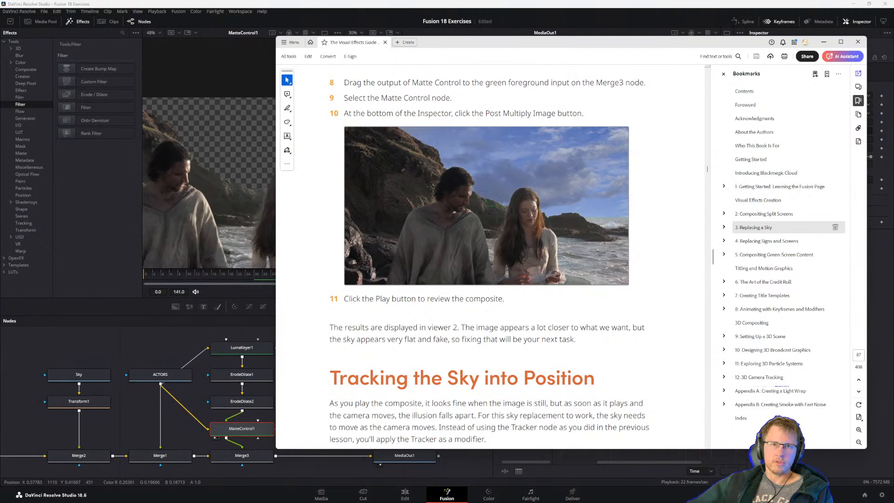
pyautogui.hotkey('alt', 'Tab')
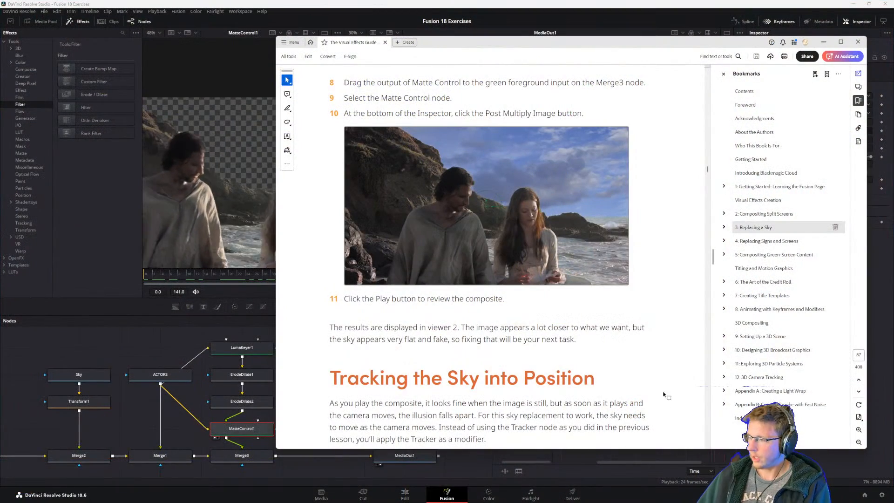
# Return to Fusion, balance the widths of the two viewers, fit the MatteControl1 image in its viewer, and deselect all nodes.
pyautogui.click(158, 353)
pyautogui.moveTo(256, 187); pyautogui.dragTo(275, 171)
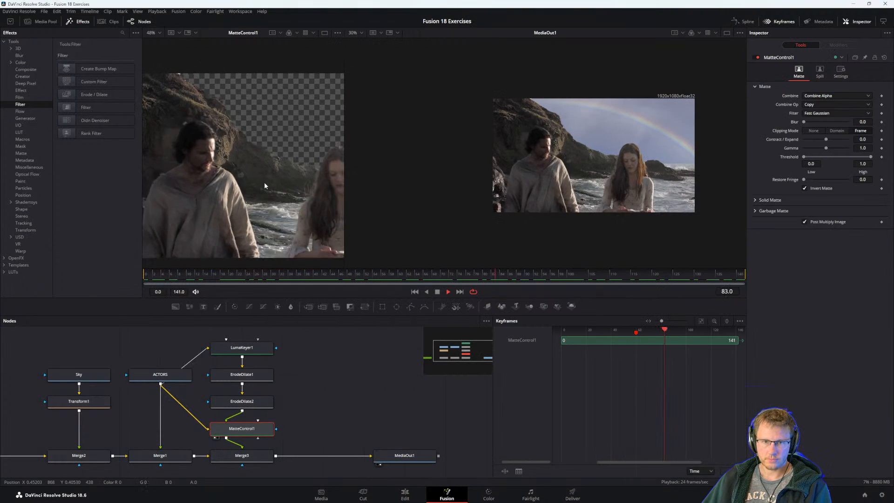
pyautogui.scroll(-2, 344, 183)
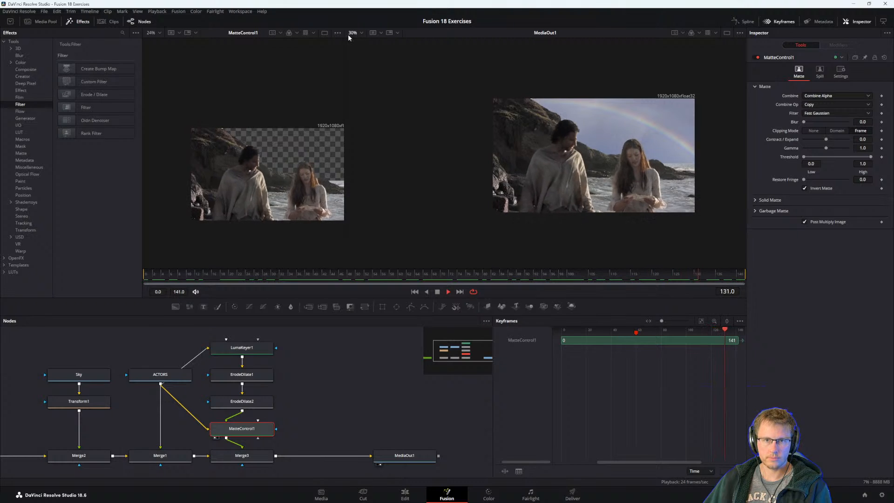
pyautogui.moveTo(349, 38); pyautogui.dragTo(419, 34)
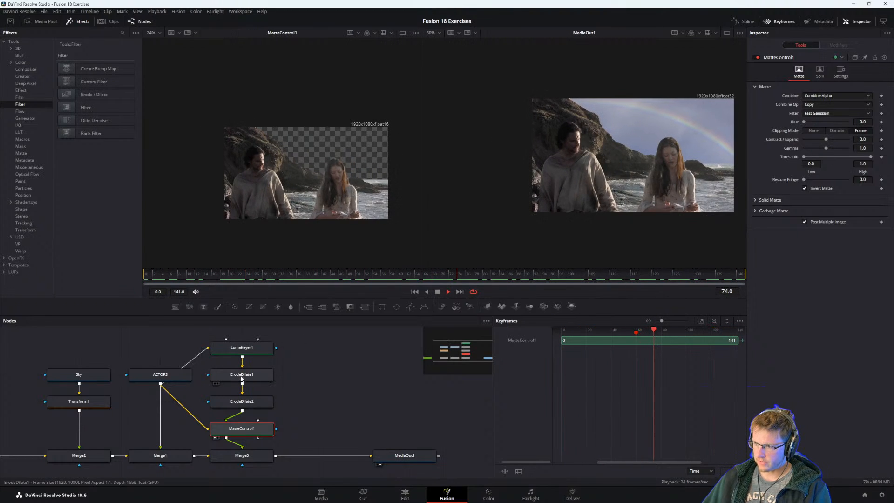
pyautogui.moveTo(178, 418)
pyautogui.mouseDown()
pyautogui.moveTo(157, 399)
pyautogui.moveTo(165, 417)
pyautogui.mouseUp()
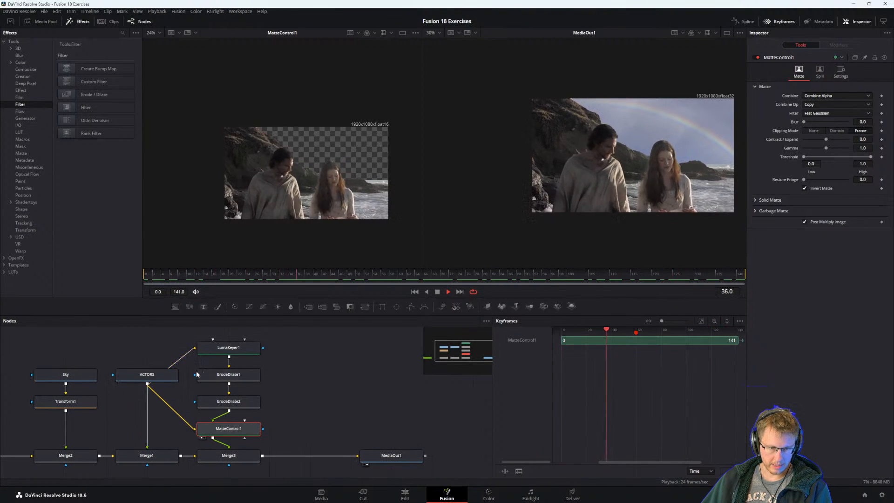
pyautogui.click(288, 384)
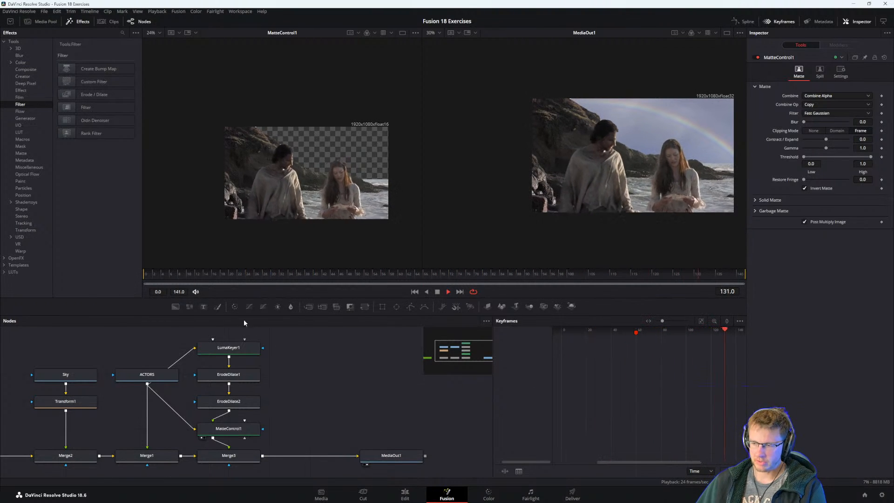
pyautogui.moveTo(171, 414); pyautogui.dragTo(222, 431)
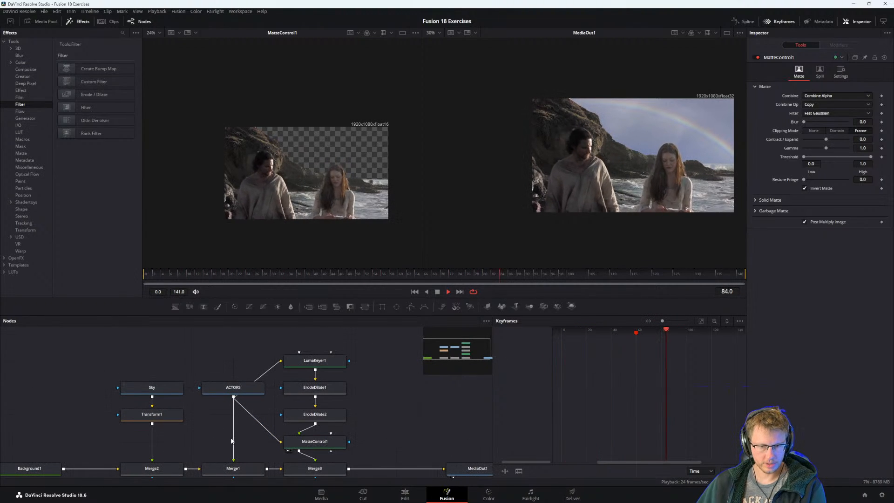
# Read the guide's introduction to Tracking the Sky into Position and its step 1 on selecting Merge2.
pyautogui.hotkey('alt', 'Tab')
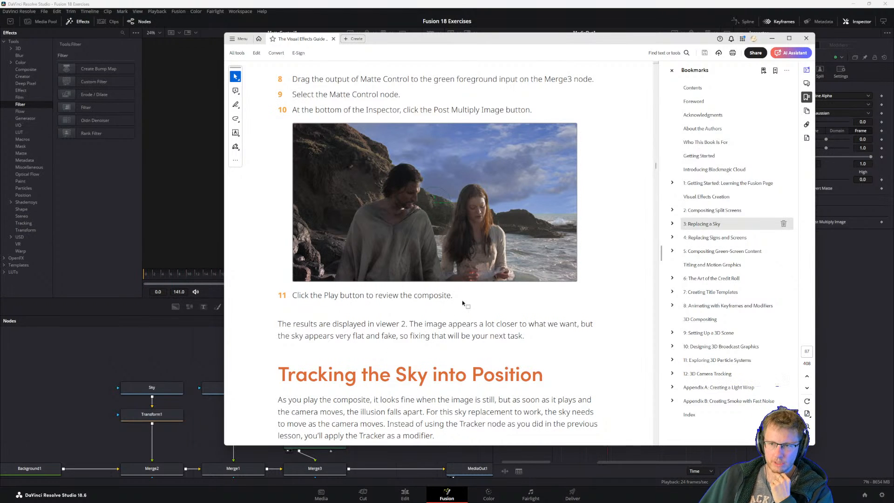
pyautogui.scroll(-3, 463, 303)
pyautogui.scroll(-4, 435, 316)
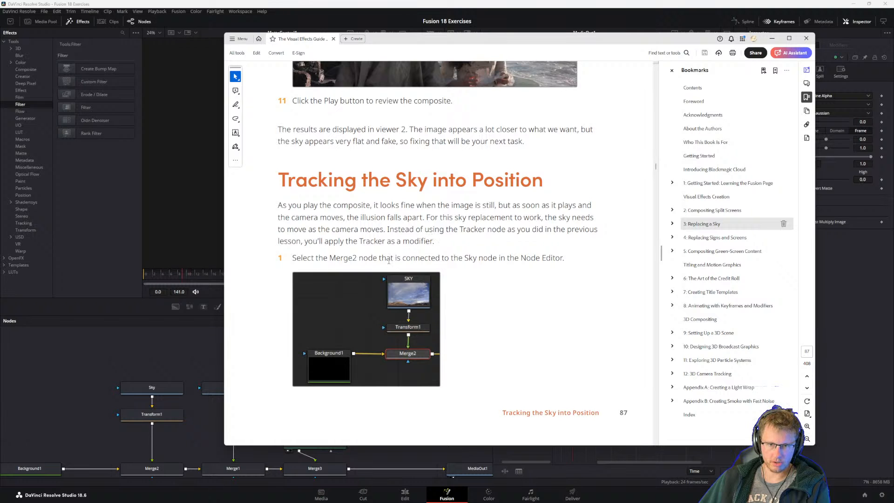
# Return to Fusion and examine up close how the sky moves against the horizon in the playing composite.
pyautogui.click(131, 368)
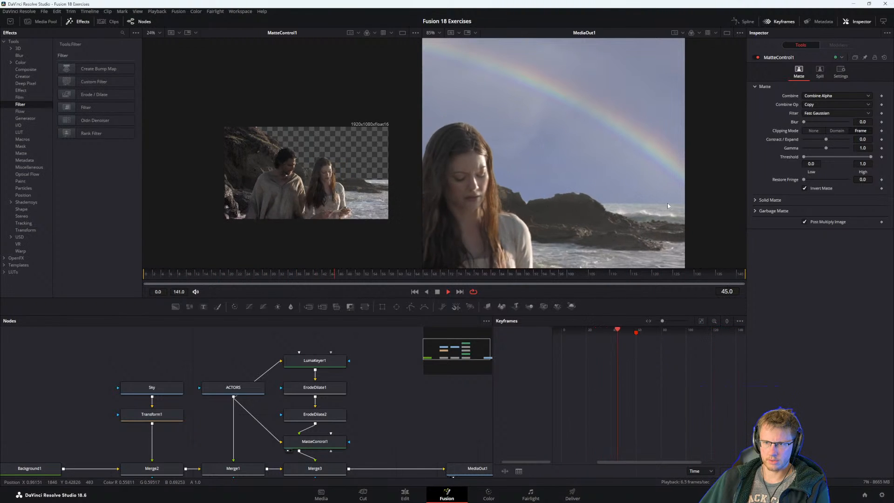
pyautogui.hotkey('alt', 'Tab')
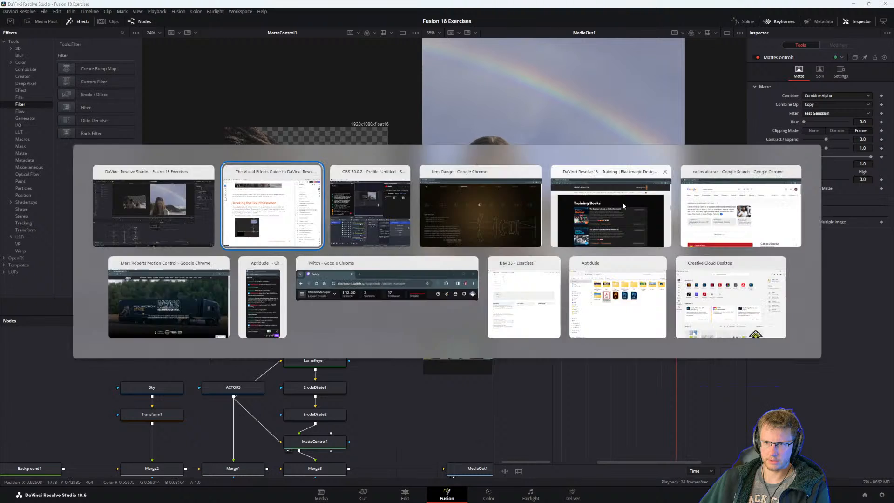
pyautogui.hotkey('alt', 'Tab')
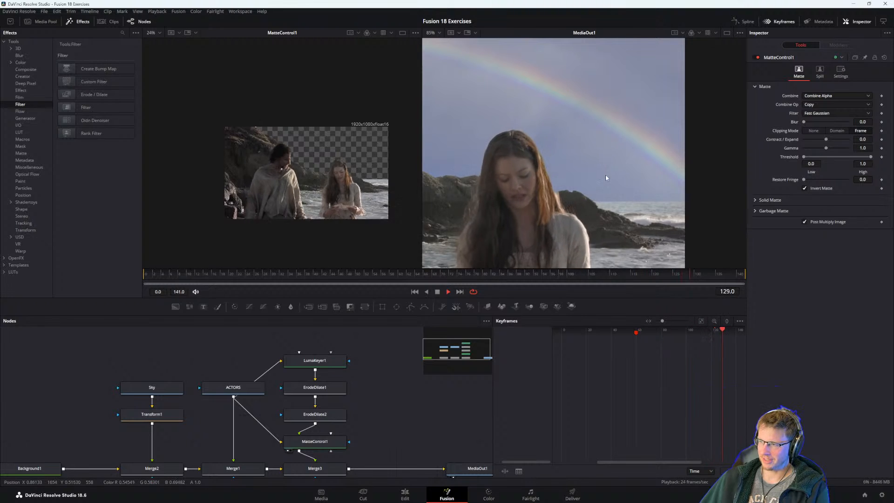
# Switch to the guide and read steps 1 and 2 on selecting Merge2 and applying a Tracker position modifier to its center.
pyautogui.hotkey('alt', 'Tab')
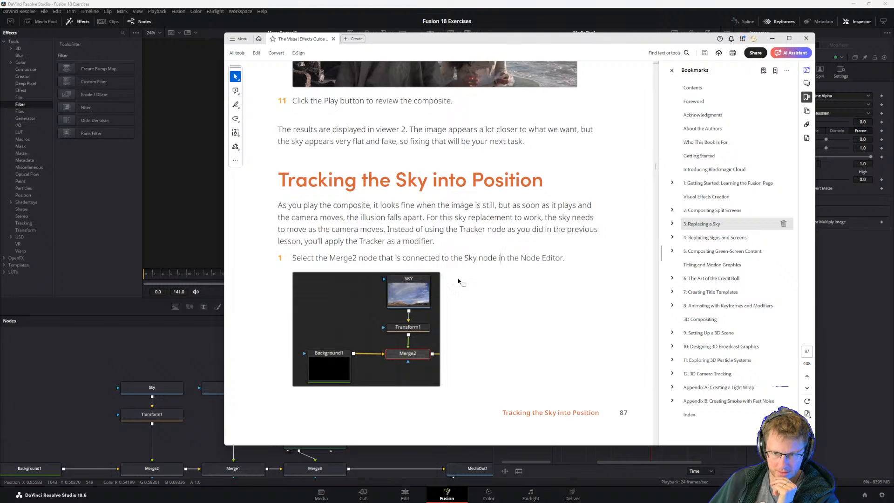
pyautogui.scroll(-5, 389, 354)
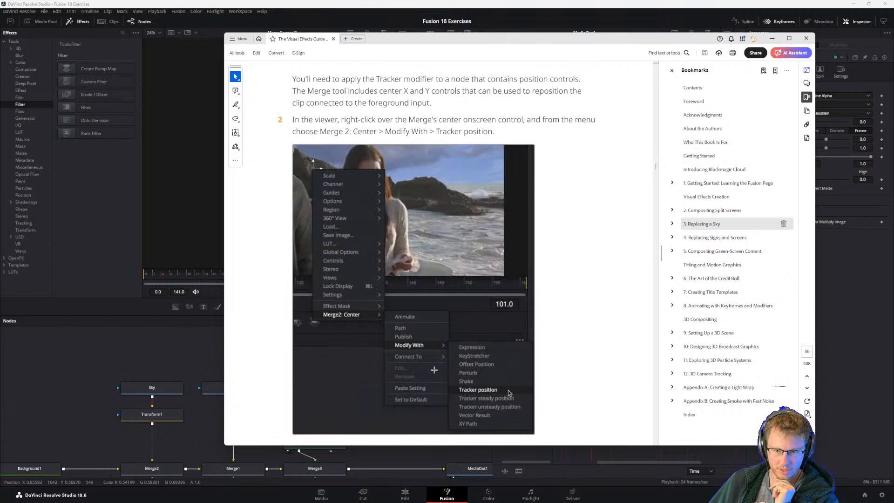
pyautogui.scroll(5, 420, 328)
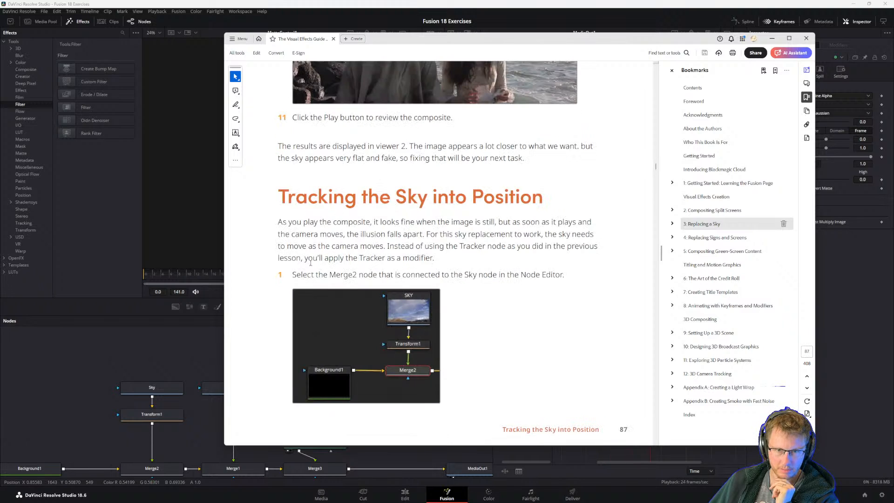
pyautogui.scroll(-5, 349, 296)
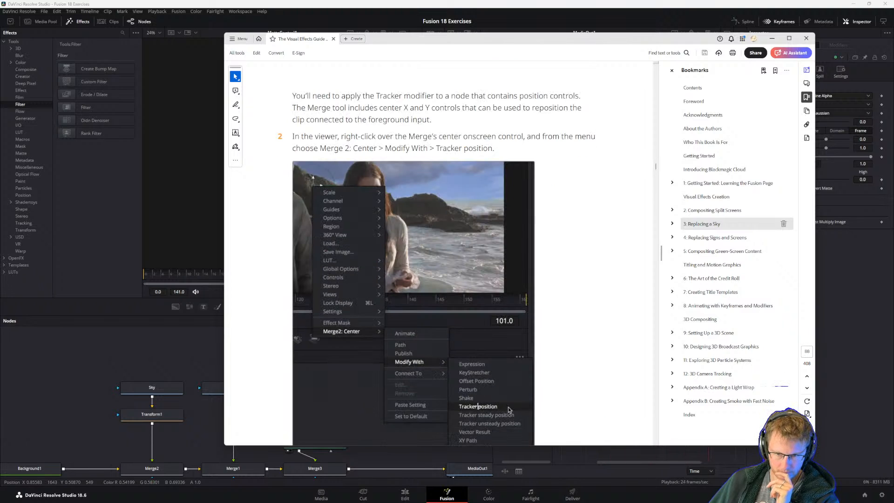
pyautogui.scroll(-1, 509, 410)
pyautogui.scroll(1, 455, 386)
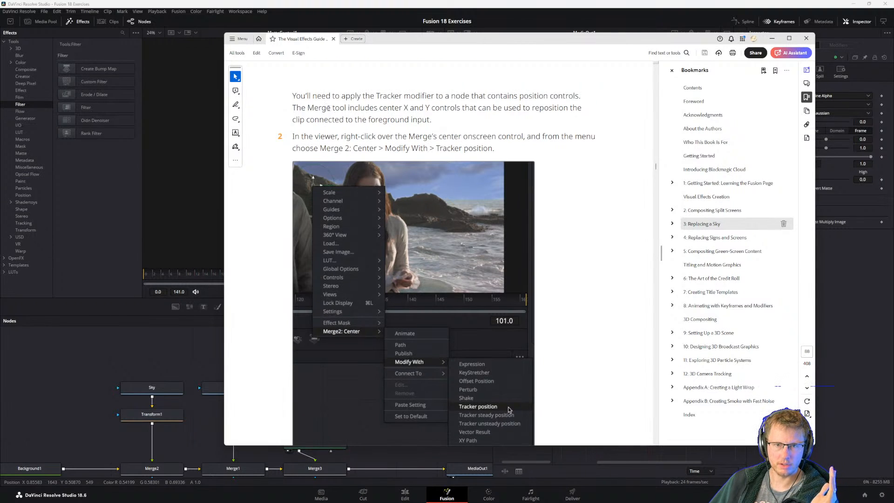
pyautogui.scroll(5, 380, 228)
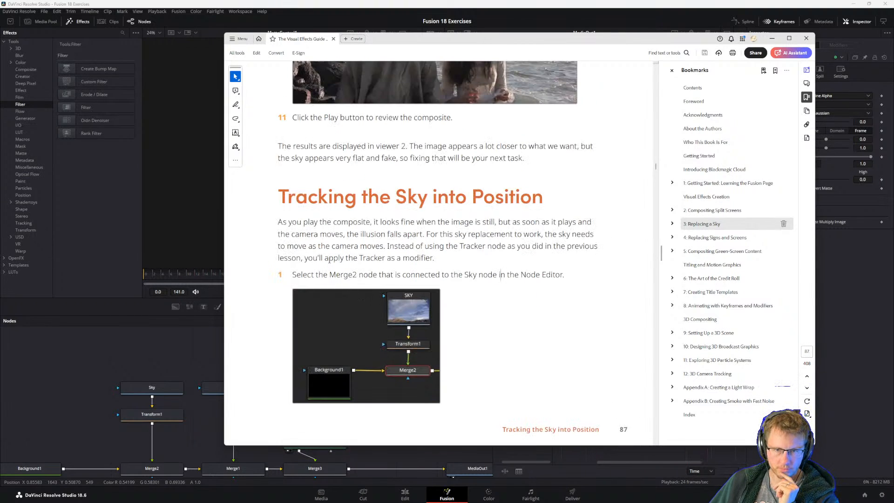
pyautogui.click(340, 233)
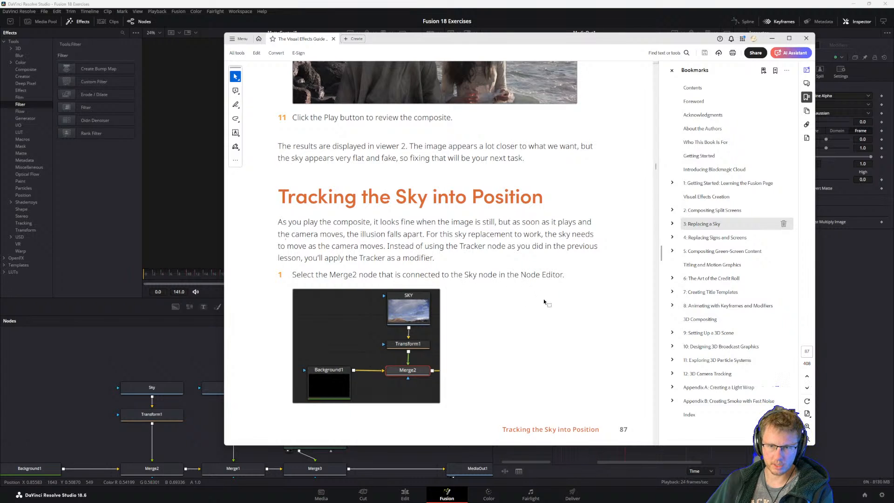
pyautogui.scroll(-3, 415, 361)
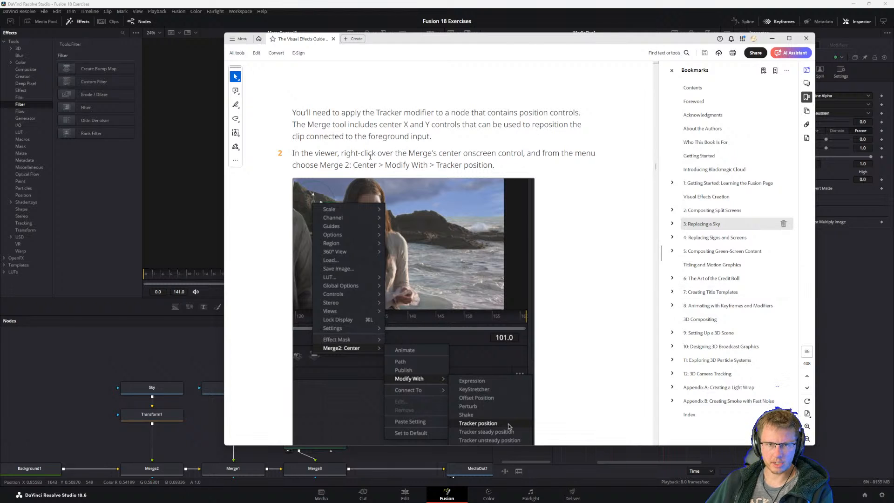
pyautogui.scroll(-3, 323, 154)
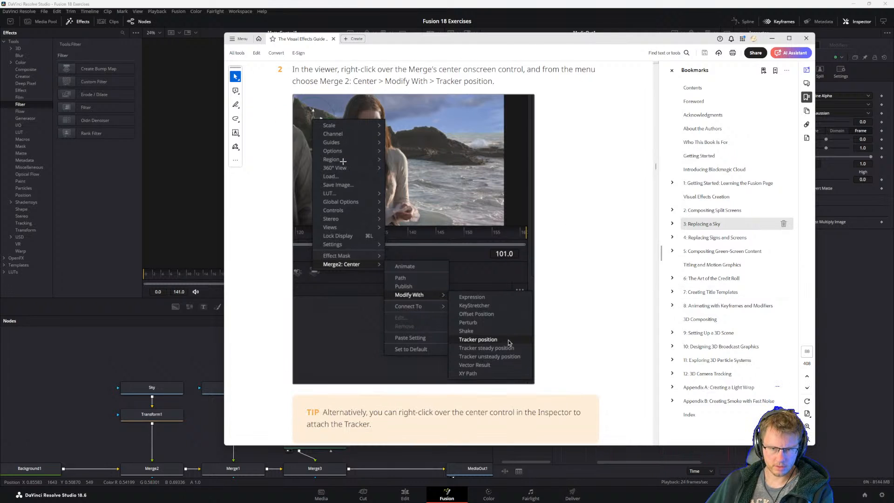
pyautogui.scroll(2, 374, 200)
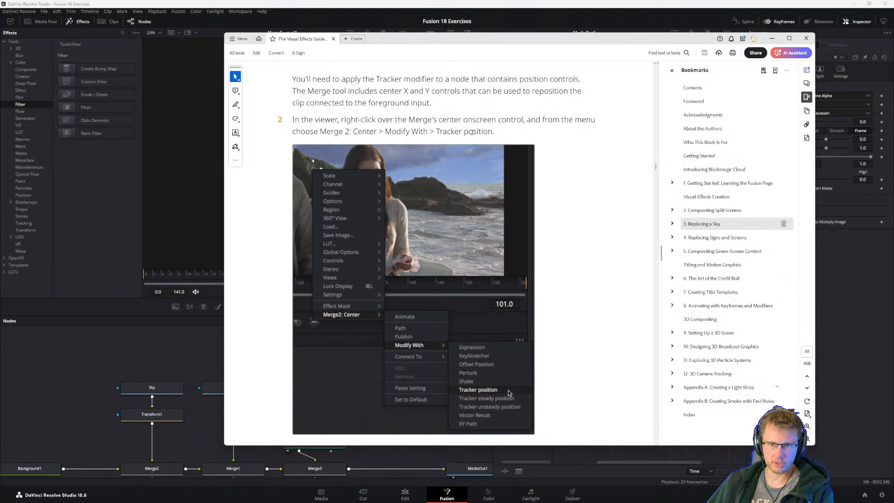
# Move the guide aside, select Merge2 in Fusion, and modify its Center with Tracker position.
pyautogui.moveTo(446, 41); pyautogui.dragTo(892, 237)
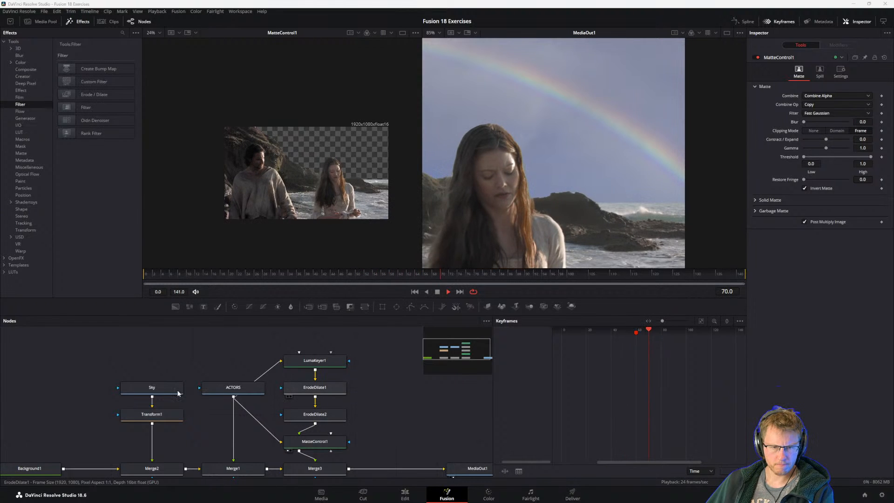
pyautogui.click(150, 469)
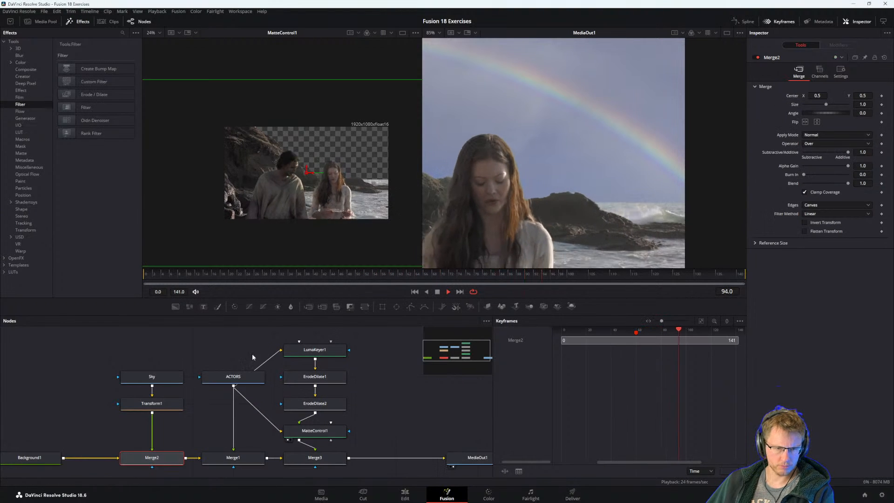
pyautogui.rightClick(306, 175)
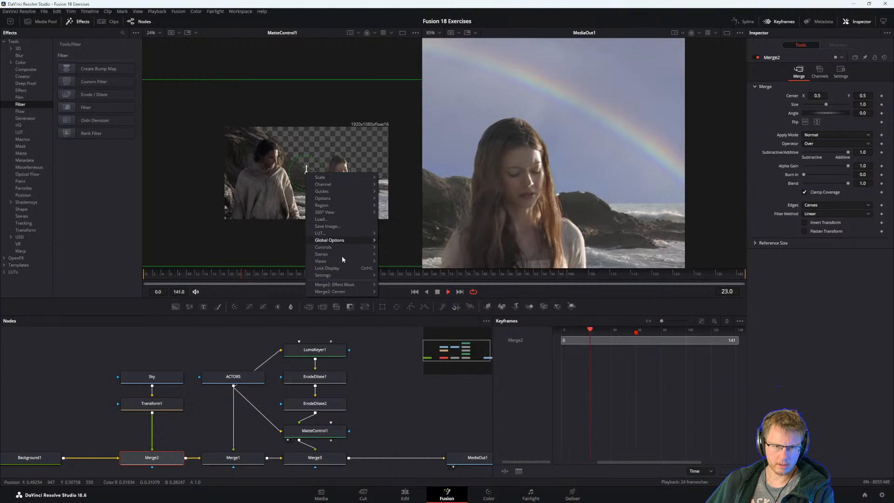
pyautogui.moveTo(342, 291)
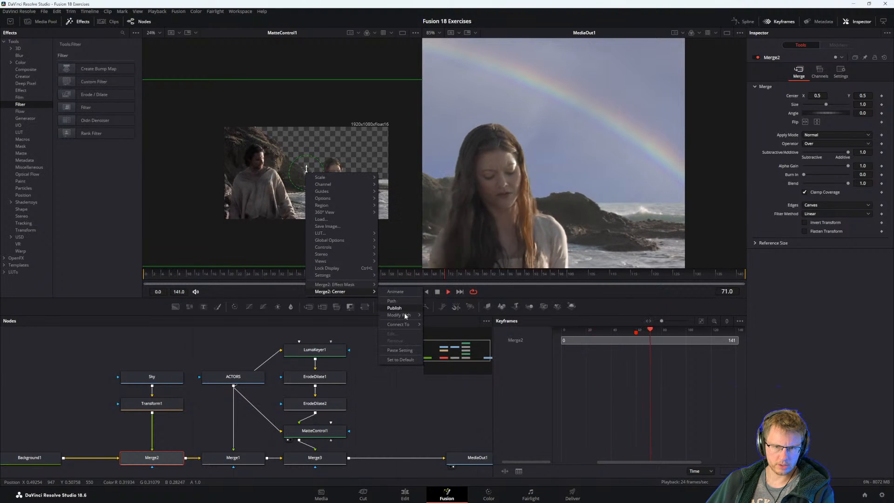
pyautogui.moveTo(405, 316)
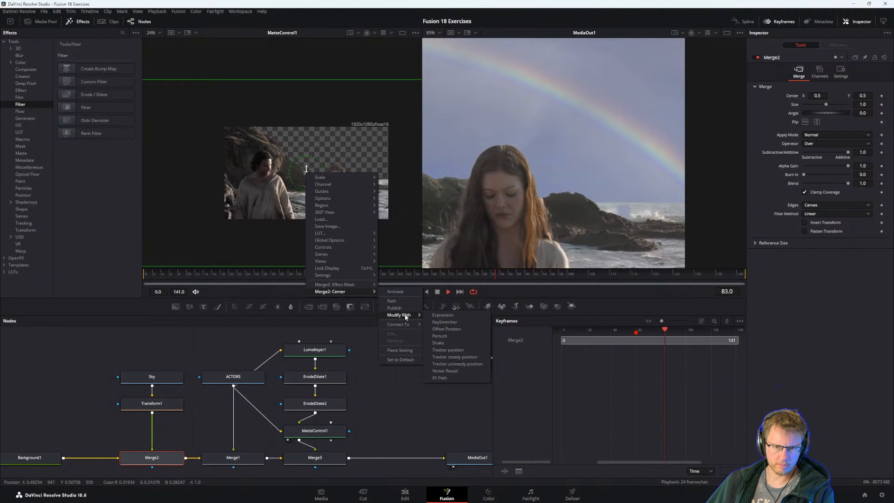
pyautogui.click(448, 349)
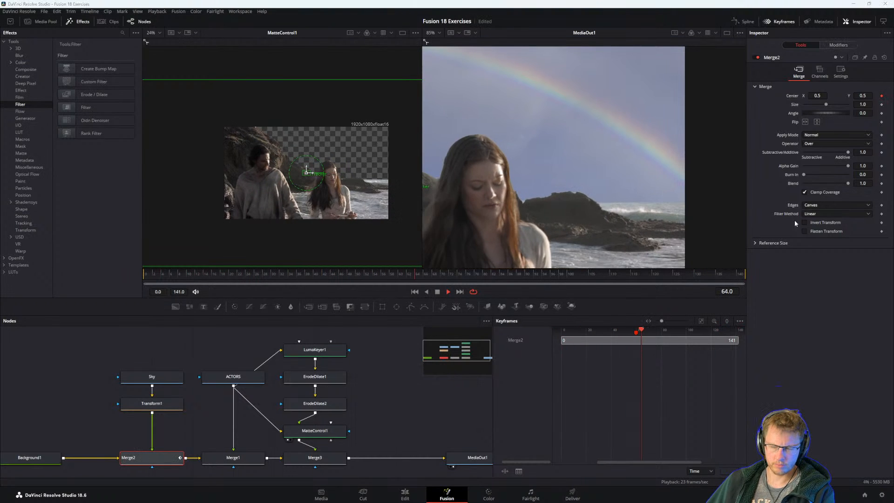
# Switch to the guide and read the Tracker modifier explanation plus steps 3 and 4 on the tracker source.
pyautogui.hotkey('alt', 'Tab')
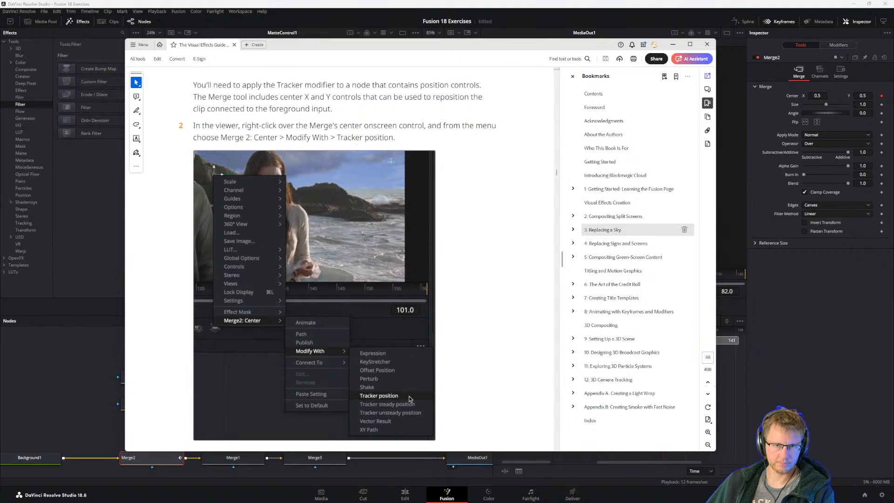
pyautogui.scroll(-3, 409, 348)
pyautogui.scroll(-2, 381, 196)
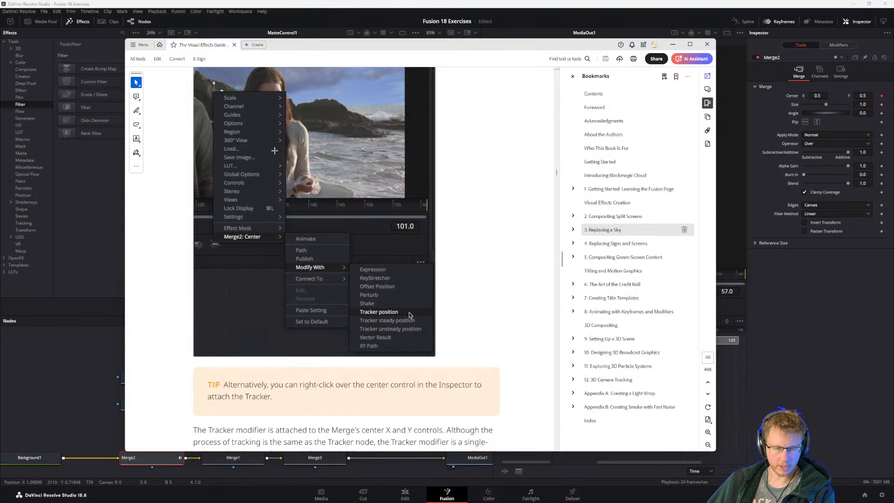
pyautogui.scroll(-3, 253, 355)
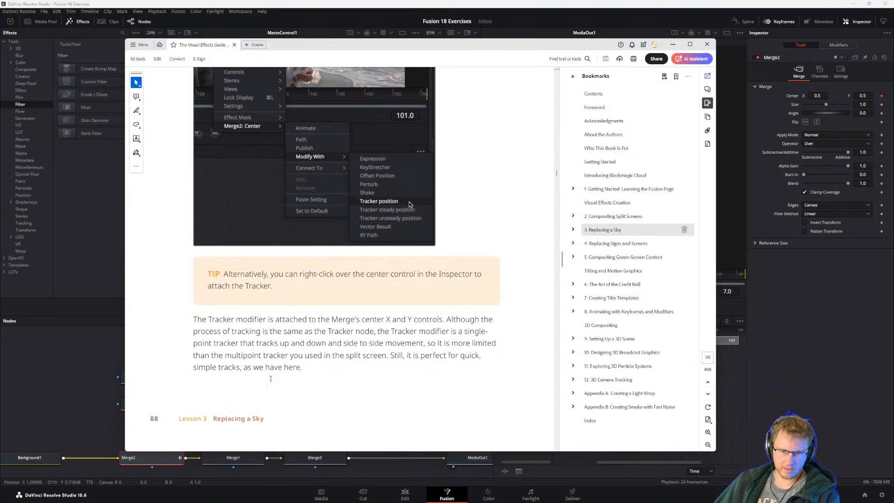
pyautogui.scroll(-5, 270, 391)
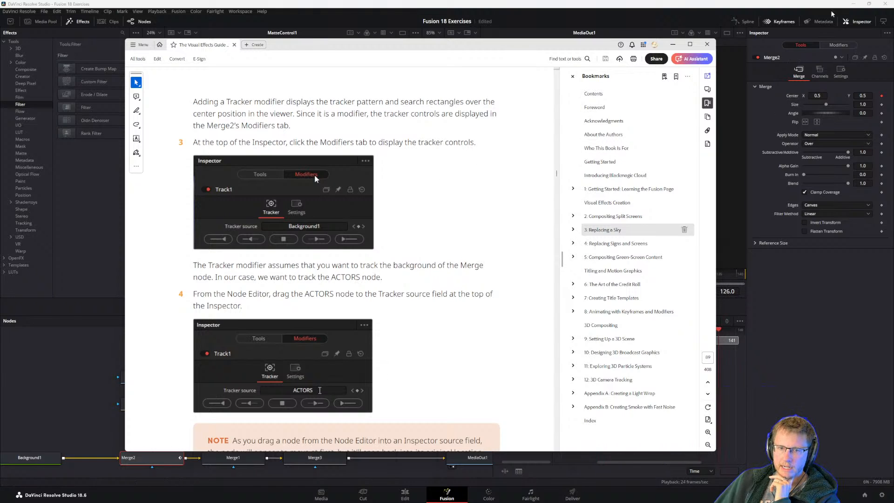
# Return to Fusion, show Merge2's Track1 modifier controls, and assign the ACTORS node as the tracker source.
pyautogui.click(838, 45)
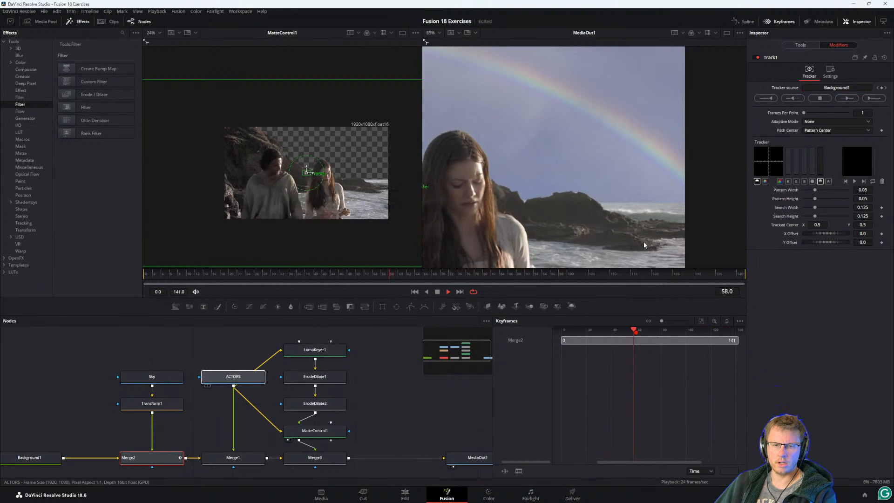
pyautogui.moveTo(644, 244); pyautogui.dragTo(832, 87)
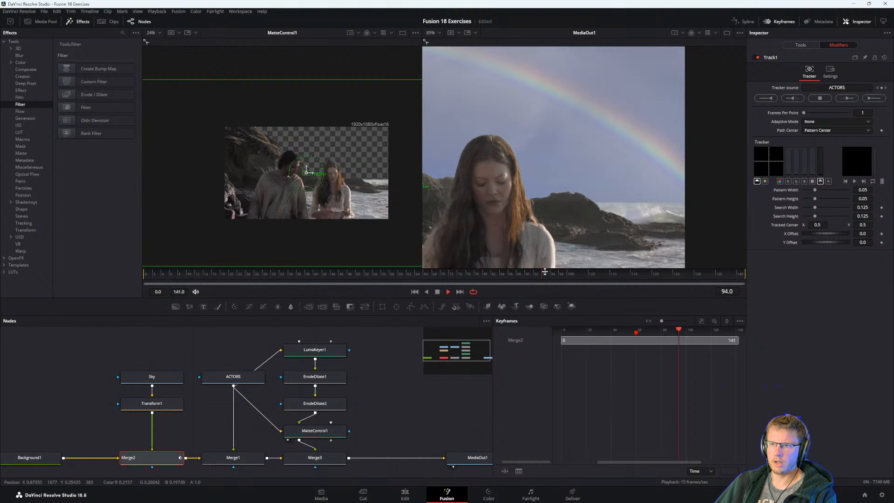
# Remove ACTORS from Track1's tracker source and reconnect the source to the ACTORS output.
pyautogui.click(845, 87)
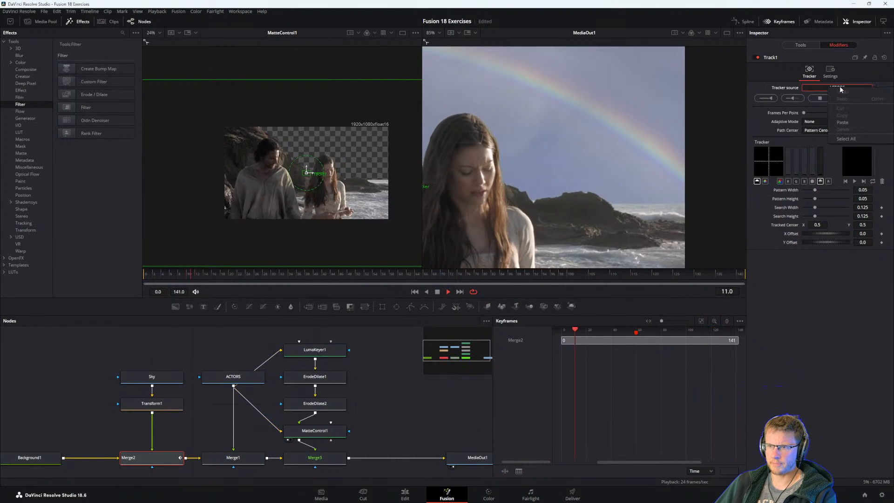
pyautogui.rightClick(786, 86)
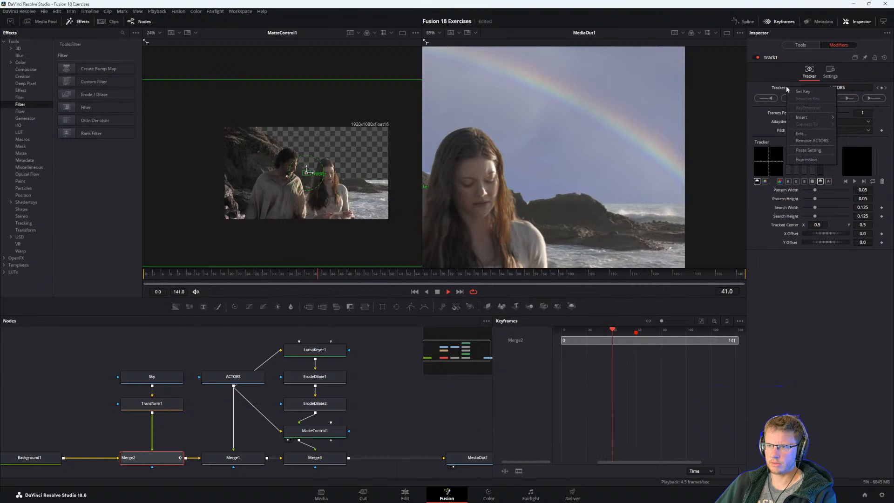
pyautogui.click(811, 141)
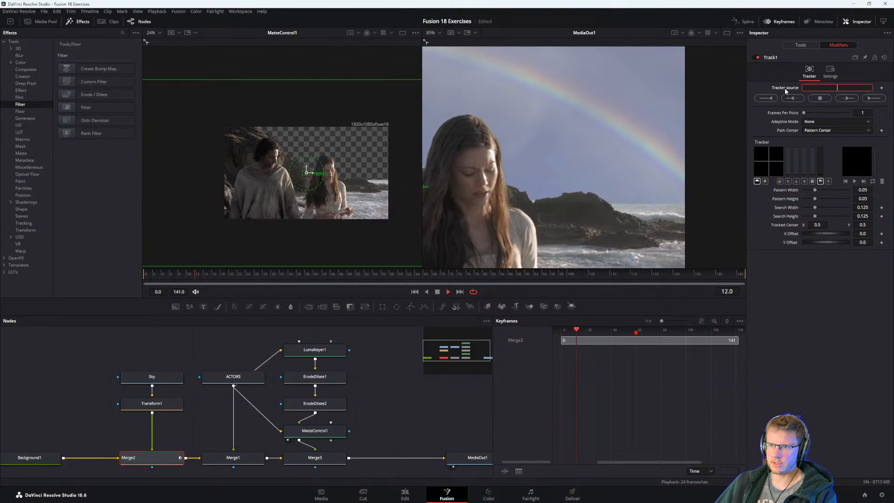
pyautogui.rightClick(784, 88)
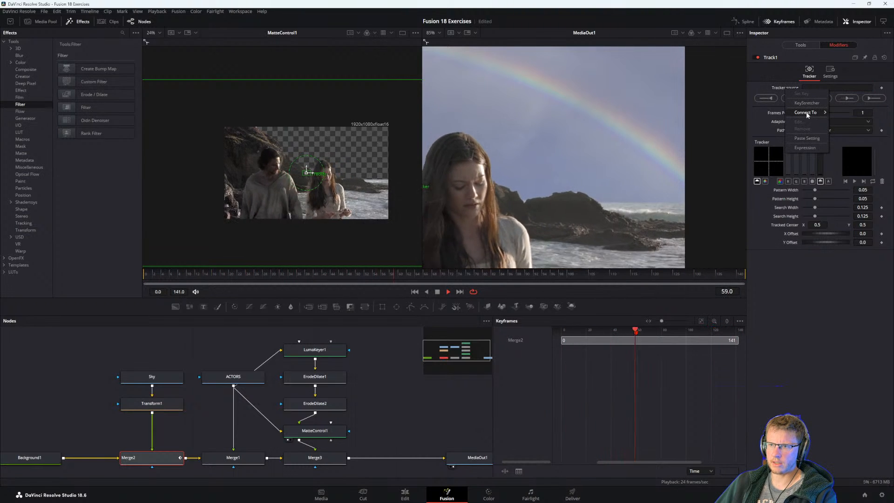
pyautogui.moveTo(807, 115)
pyautogui.moveTo(842, 112)
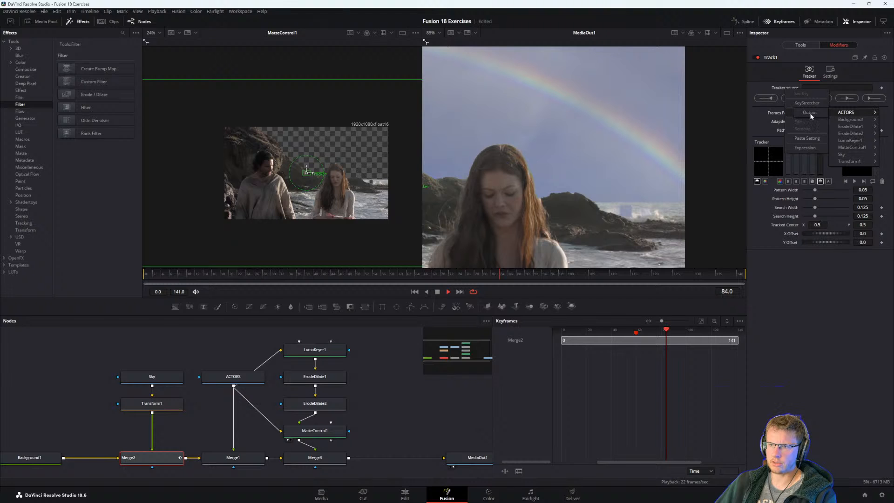
pyautogui.click(809, 112)
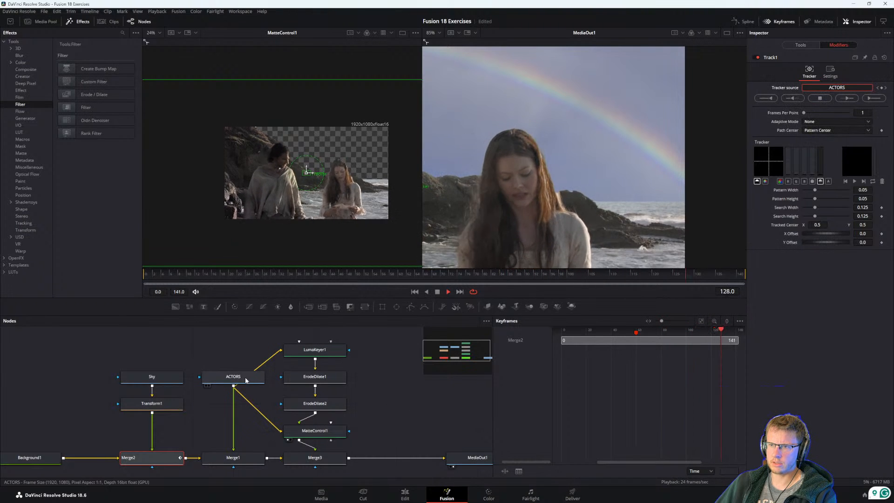
# Check step 4 in the guide, return to Fusion, view the ACTORS node in the second viewer, and select the Sky node.
pyautogui.hotkey('alt', 'Tab')
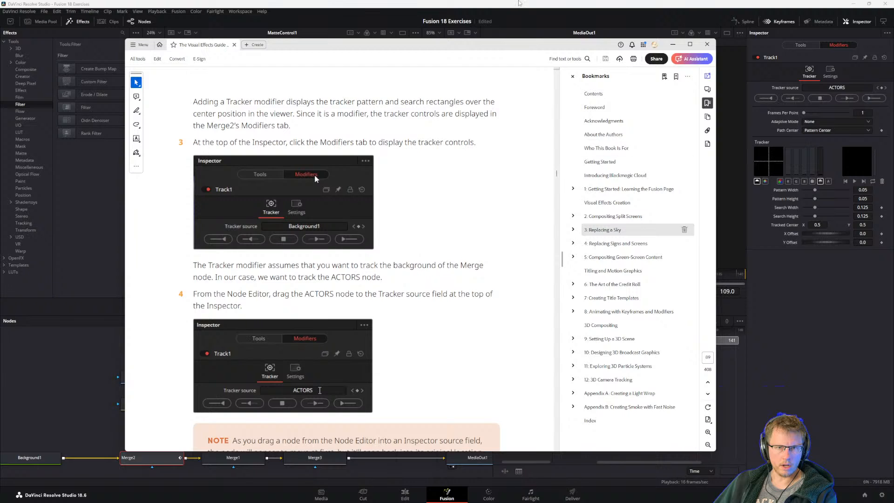
pyautogui.hotkey('alt', 'Tab')
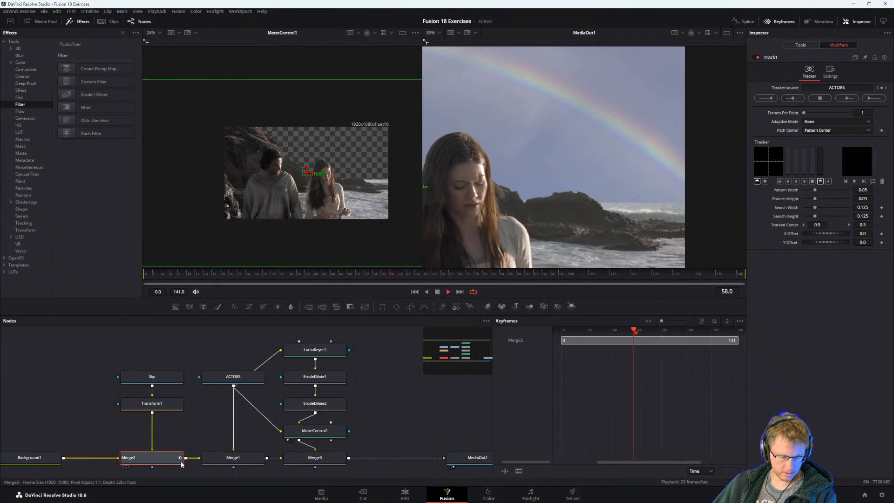
pyautogui.click(224, 377)
pyautogui.moveTo(224, 377); pyautogui.dragTo(541, 198)
pyautogui.scroll(-3, 549, 198)
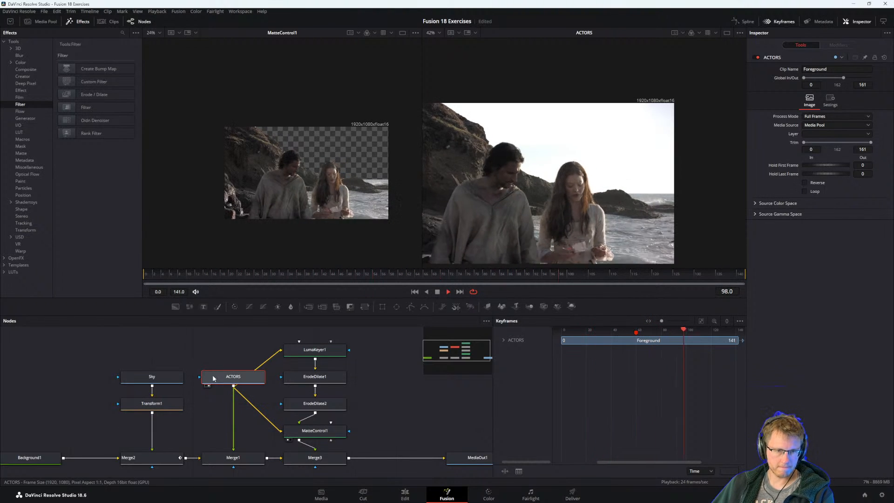
pyautogui.click(150, 376)
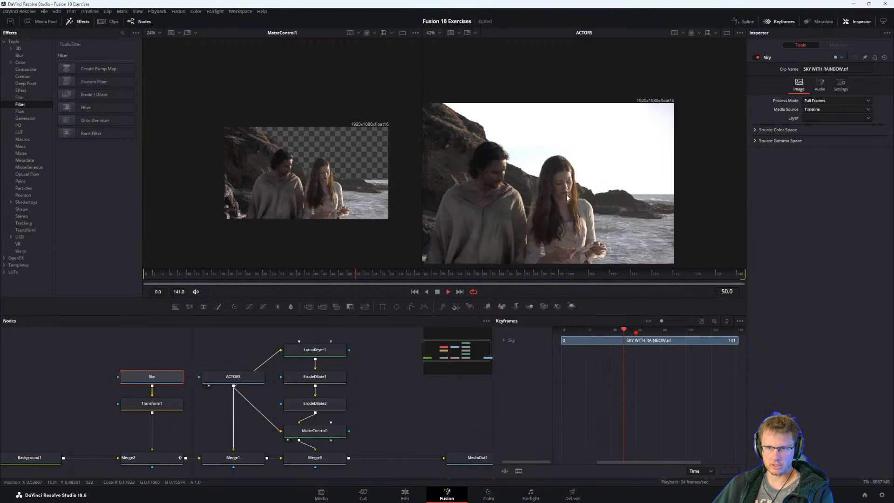
# Switch to the guide and reread steps 3 and 4 on the tracker controls and the ACTORS source.
pyautogui.hotkey('alt', 'Tab')
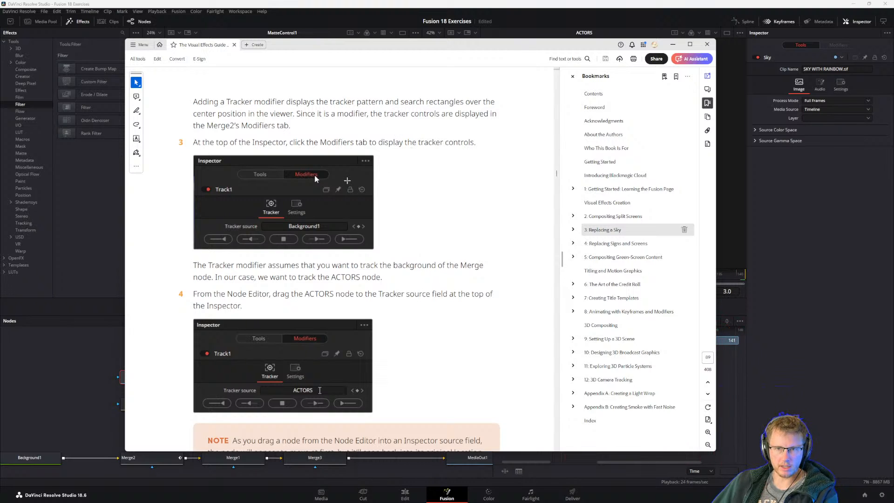
pyautogui.scroll(3, 465, 207)
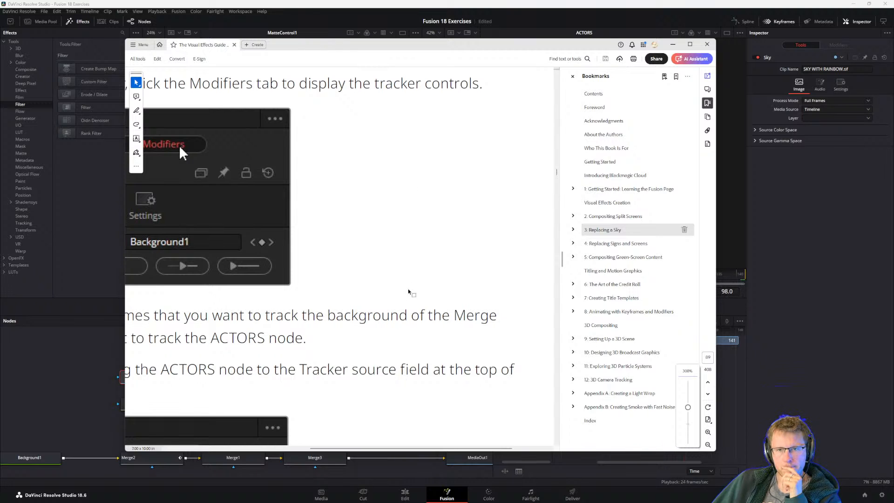
pyautogui.scroll(-2, 406, 290)
pyautogui.scroll(-1, 406, 290)
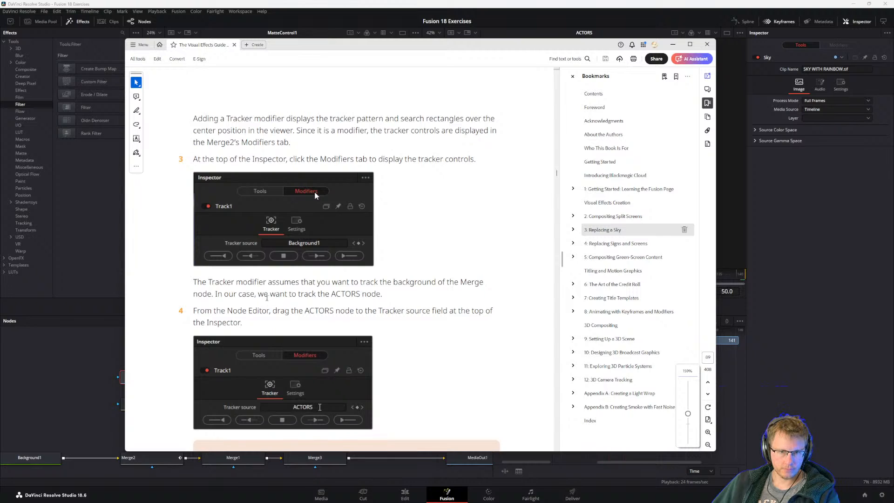
# Read on through step 5 in the guide, return to Fusion, and show Merge2's Track1 modifier controls.
pyautogui.scroll(-3, 210, 250)
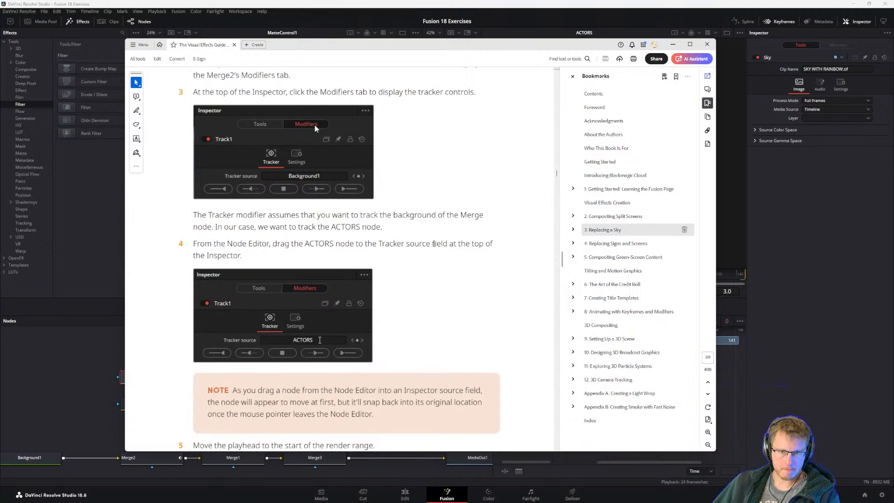
pyautogui.scroll(-4, 433, 244)
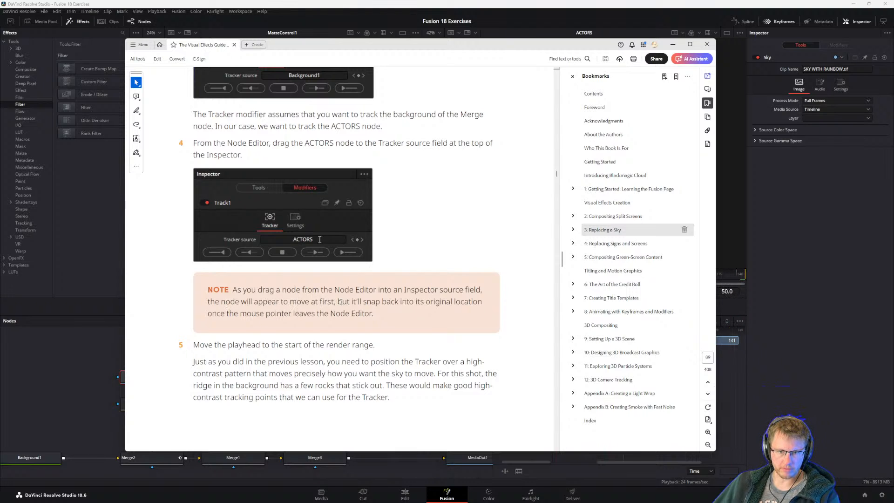
pyautogui.click(776, 349)
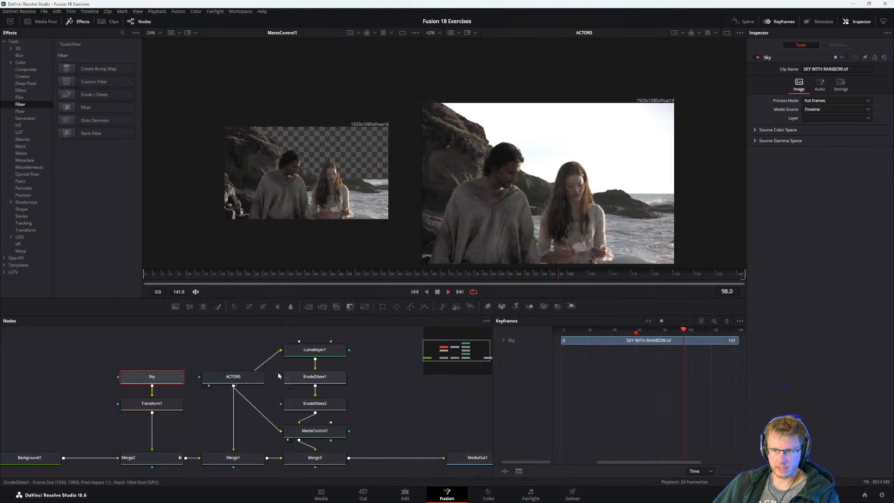
pyautogui.moveTo(241, 378); pyautogui.dragTo(209, 382)
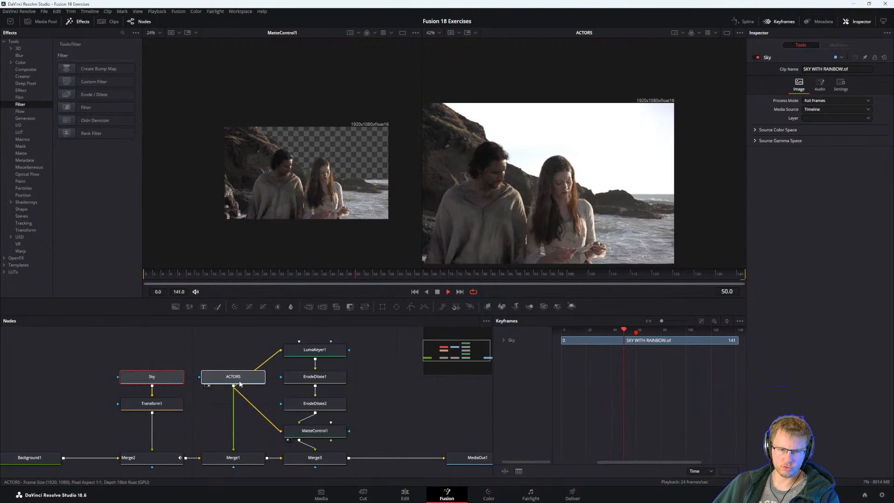
pyautogui.click(157, 457)
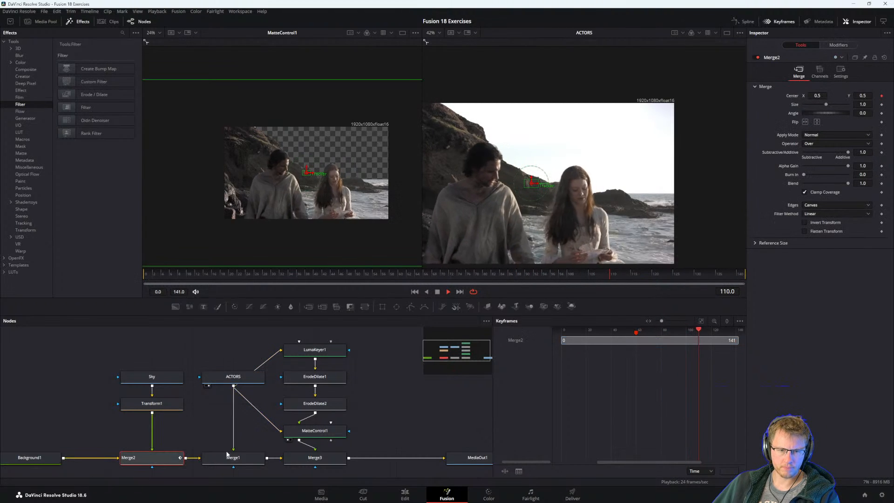
pyautogui.click(838, 45)
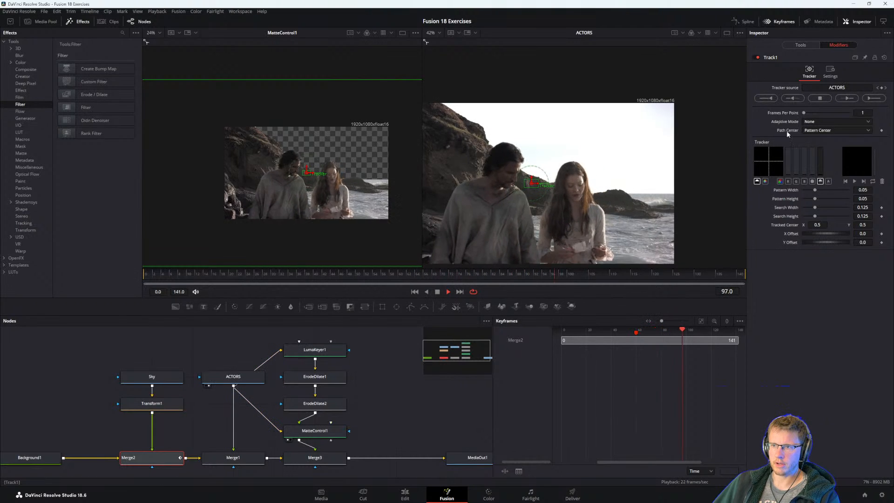
# Check step 5 in the guide and move the playhead to frame 0, the start of the render range.
pyautogui.hotkey('alt', 'Tab')
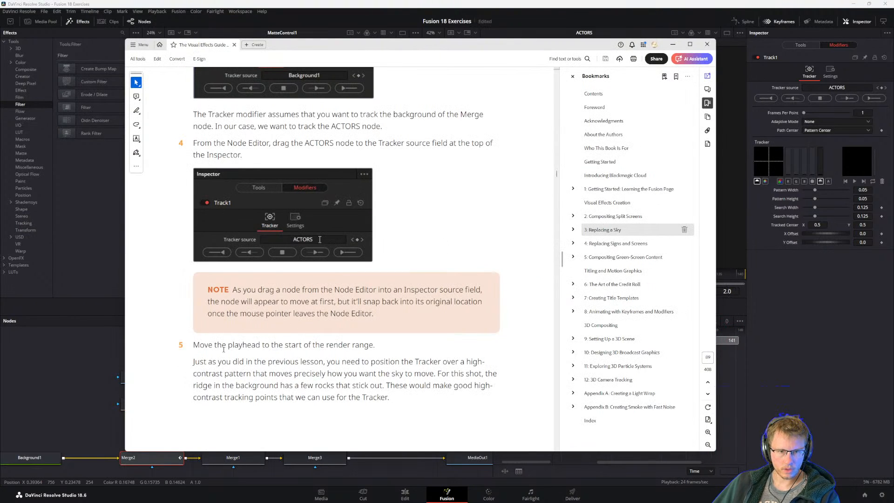
pyautogui.hotkey('alt', 'Tab')
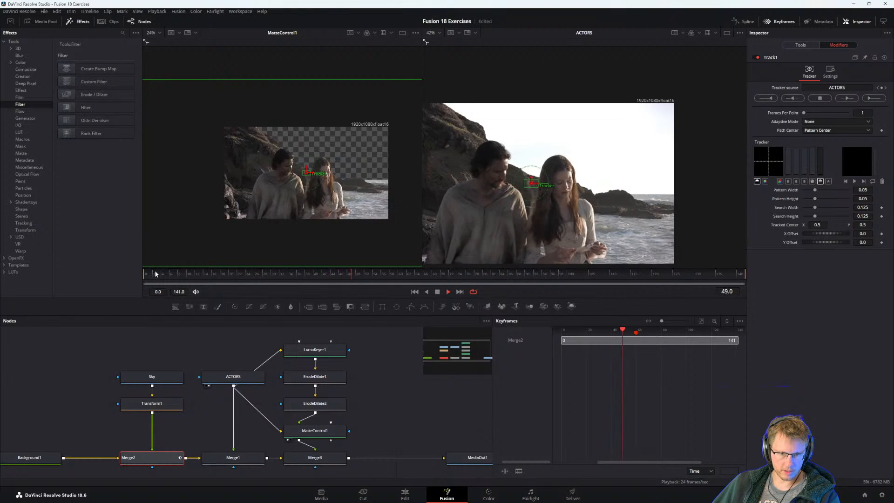
pyautogui.hotkey('alt', 'Tab')
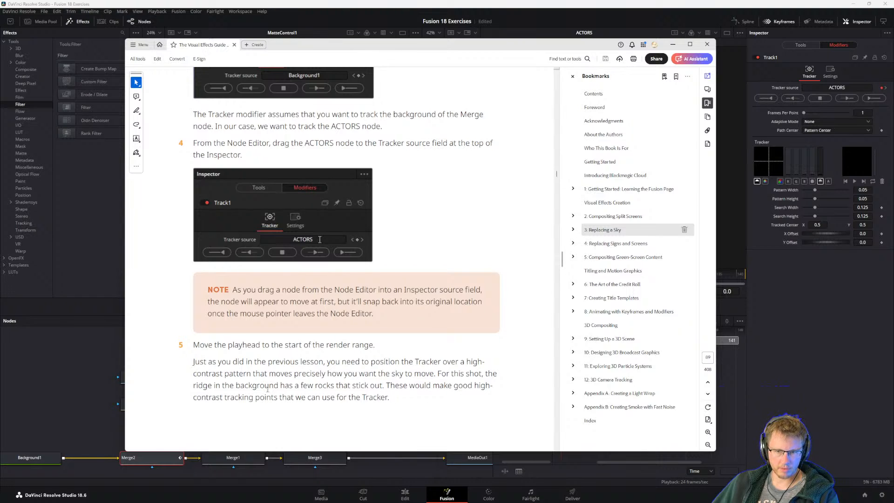
pyautogui.click(60, 379)
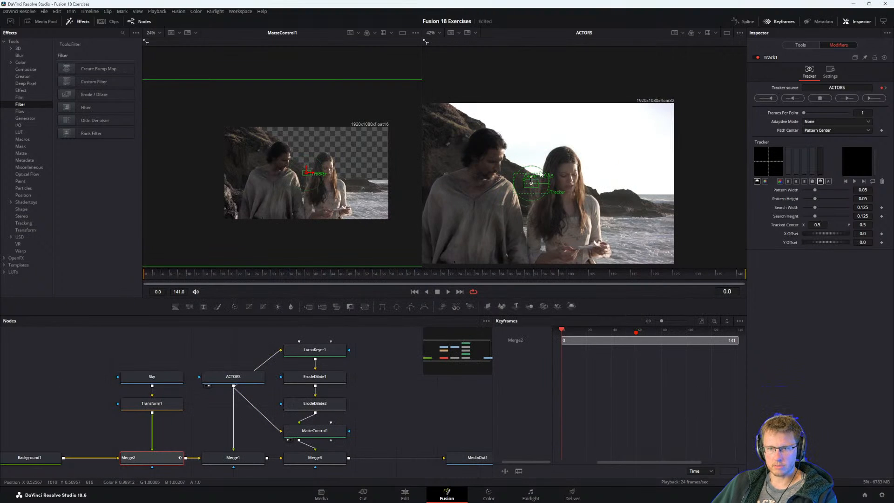
# Try positioning the tracker pattern box over the rocky outcrop in the water beside the actress, then fine-tune its placement.
pyautogui.moveTo(525, 182); pyautogui.dragTo(620, 189)
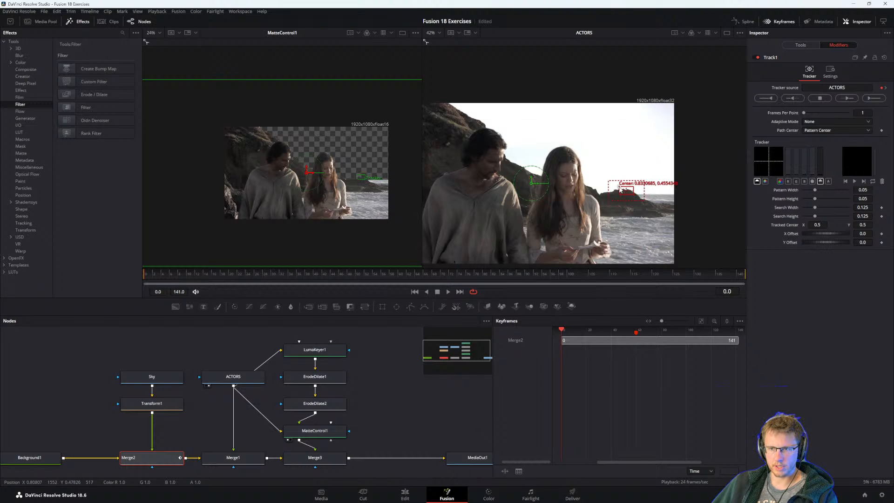
pyautogui.click(233, 376)
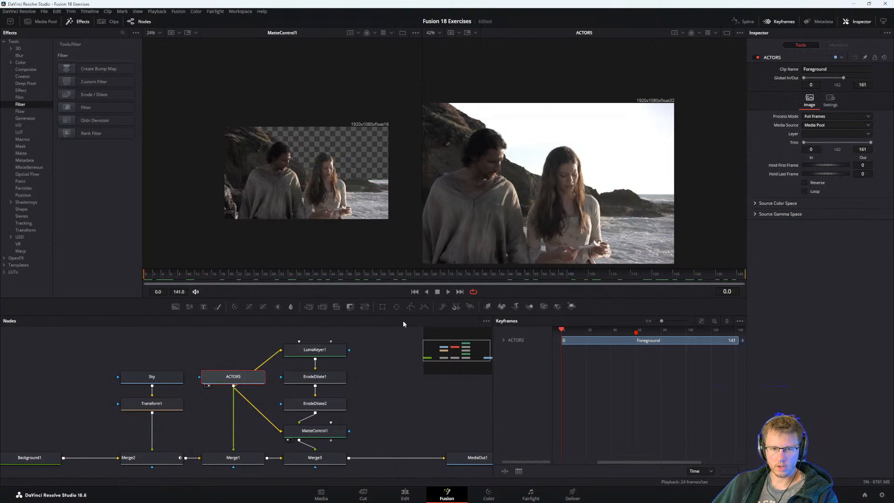
pyautogui.click(158, 459)
pyautogui.scroll(3, 630, 199)
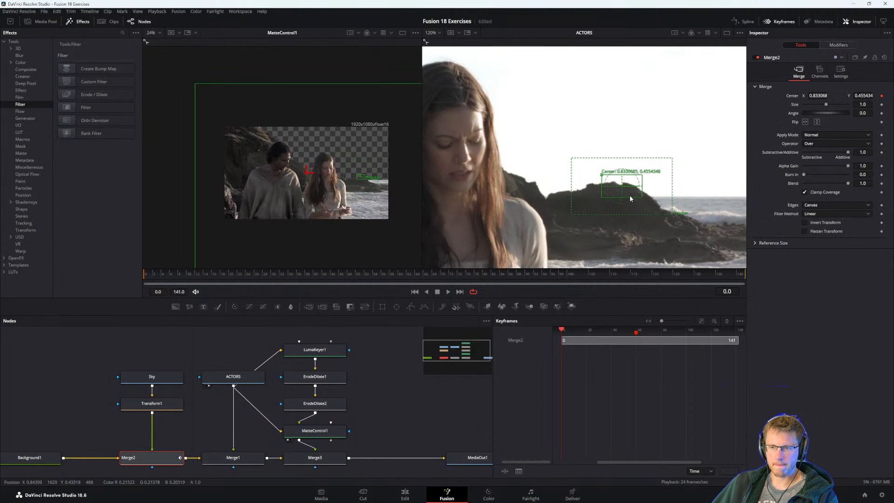
pyautogui.moveTo(602, 175)
pyautogui.mouseDown()
pyautogui.moveTo(585, 172)
pyautogui.moveTo(605, 173)
pyautogui.mouseUp()
# Read steps 6 and 7 in the guide and position the tracker over the small rock on the ridge between the two actors.
pyautogui.hotkey('alt', 'Tab')
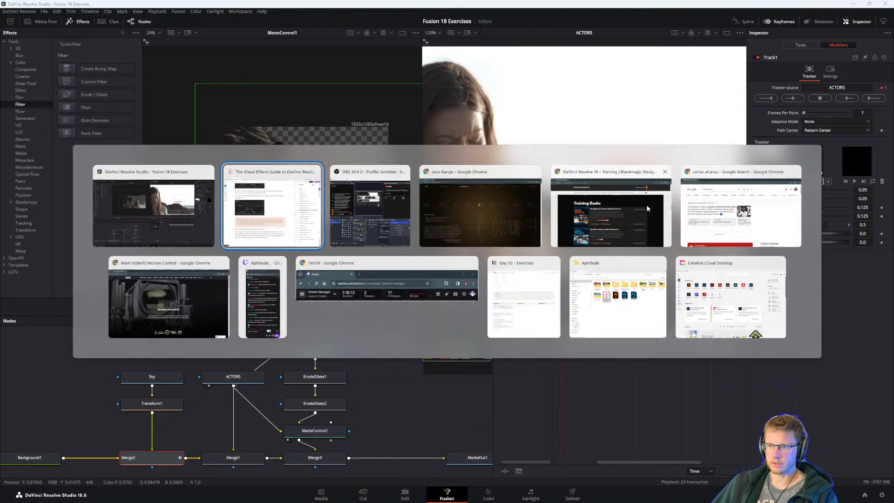
pyautogui.scroll(-1, 280, 345)
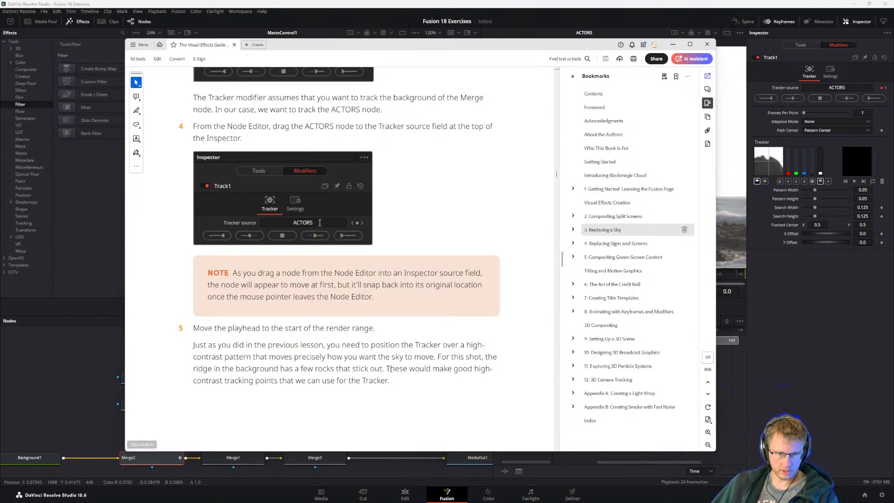
pyautogui.scroll(-10, 346, 252)
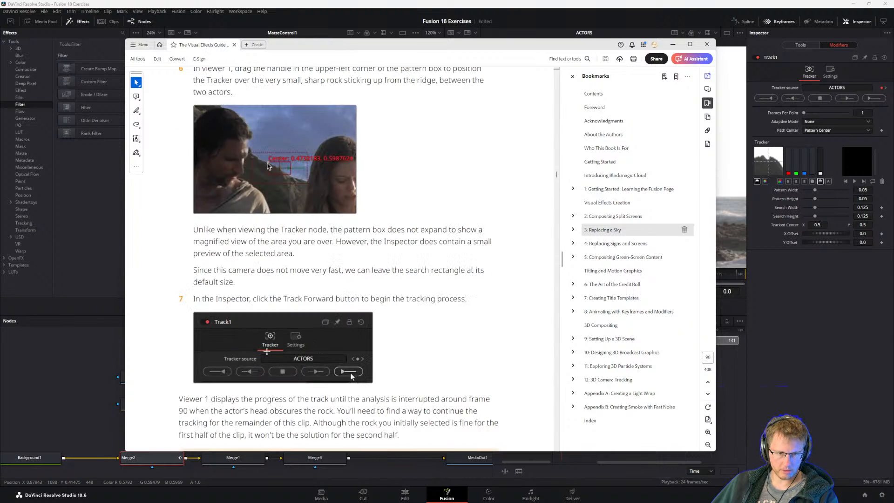
pyautogui.scroll(1, 230, 144)
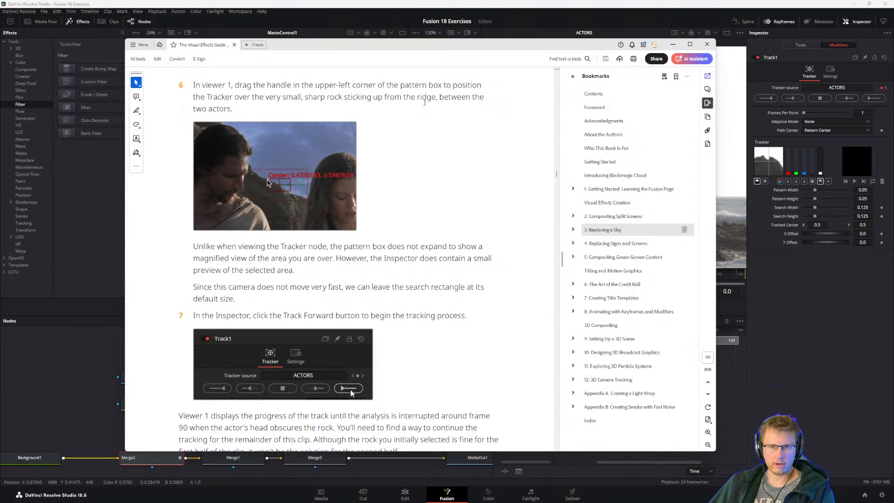
pyautogui.click(805, 301)
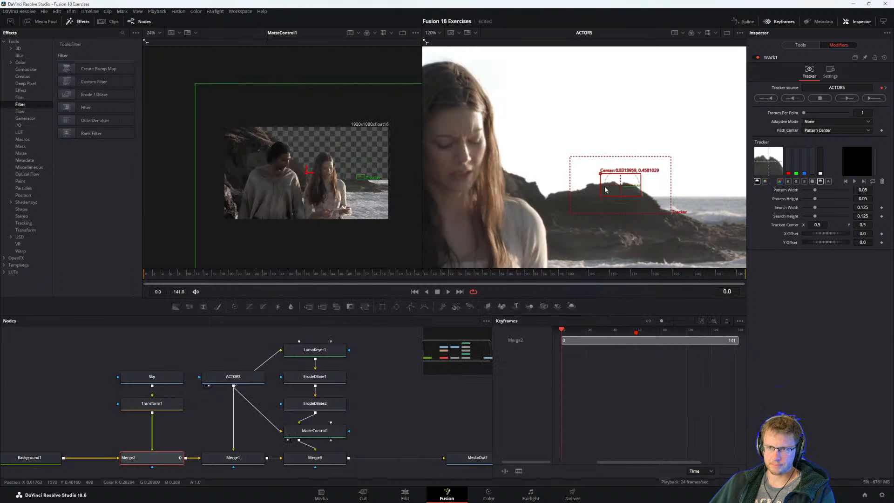
pyautogui.scroll(-3, 543, 192)
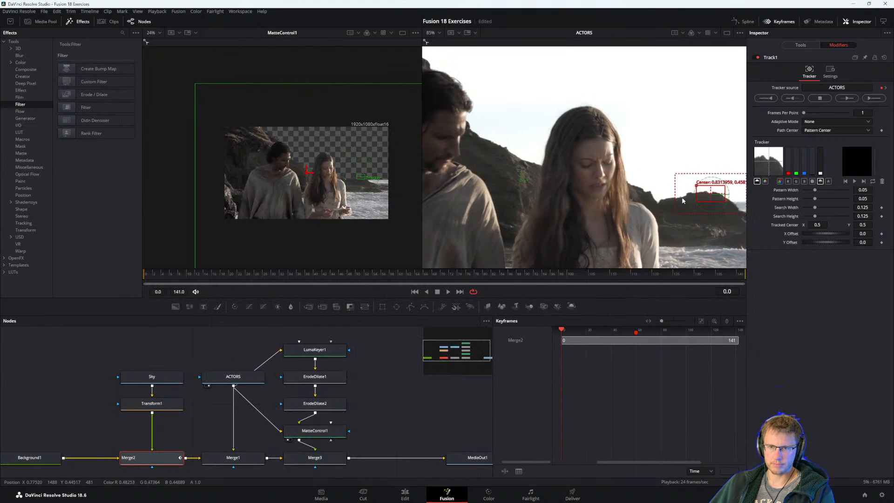
pyautogui.moveTo(505, 171); pyautogui.dragTo(492, 144)
# Reread step 7 and its tip in the guide, then track the ridge pattern forward through the clip.
pyautogui.hotkey('alt', 'Tab')
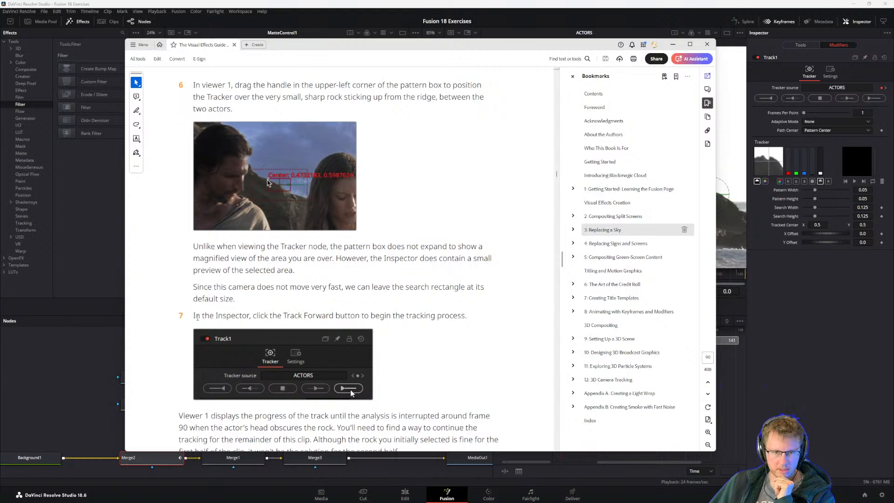
pyautogui.scroll(-3, 342, 316)
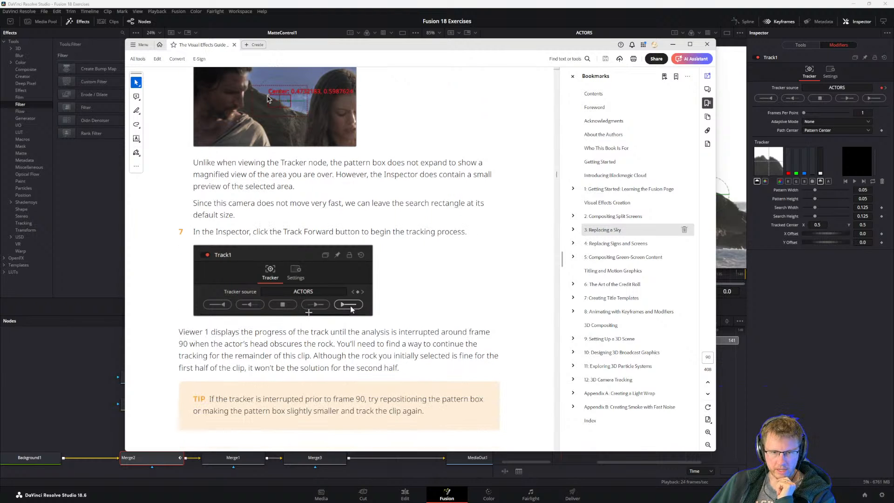
pyautogui.click(804, 327)
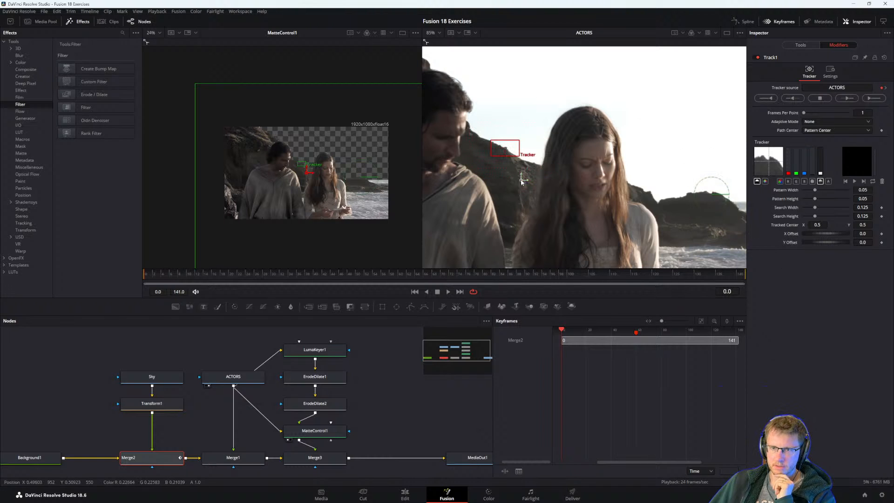
pyautogui.click(868, 99)
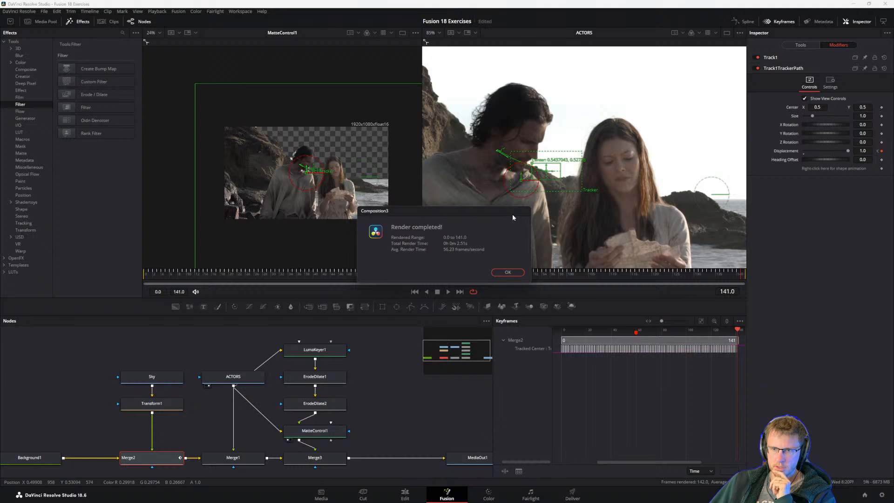
pyautogui.click(512, 272)
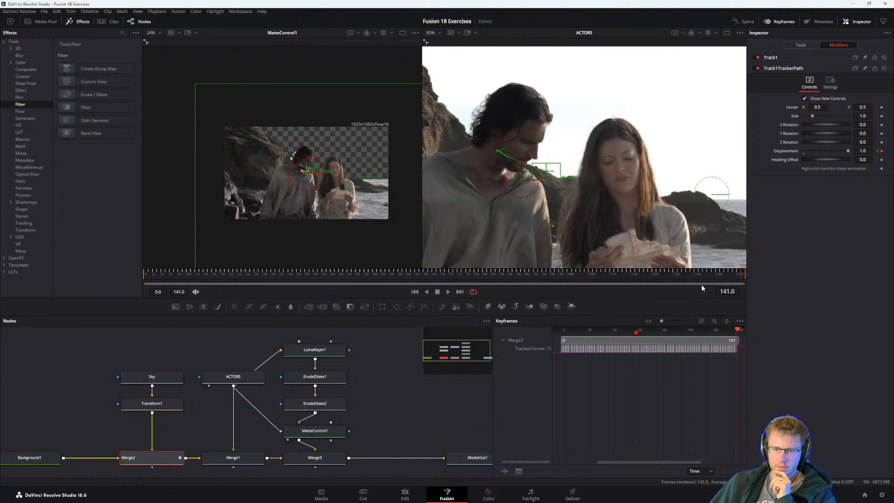
# Scrub back from the end of the clip to review the tracker path, and undo the track.
pyautogui.click(732, 275)
pyautogui.moveTo(733, 274); pyautogui.dragTo(677, 343)
pyautogui.hotkey('ctrl', 'z')
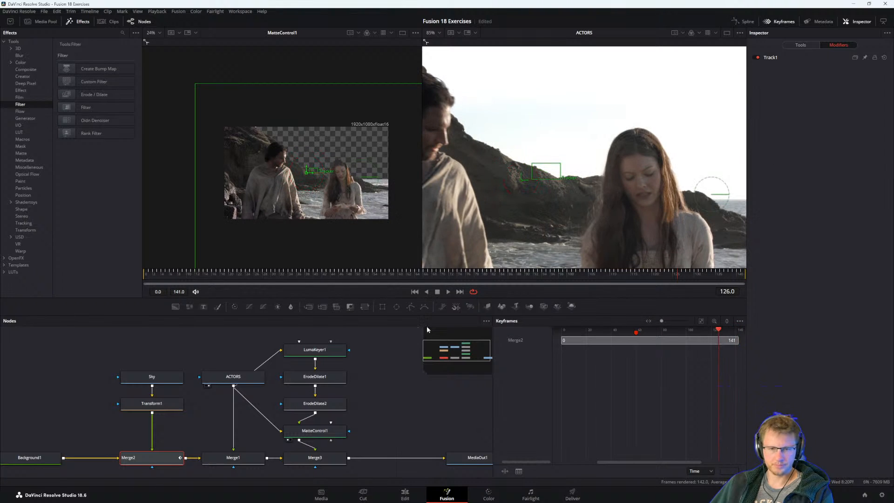
# Return the playhead to frame 0, show Merge2's modifiers, and view Merge2 in the first viewer.
pyautogui.moveTo(184, 269); pyautogui.dragTo(119, 275)
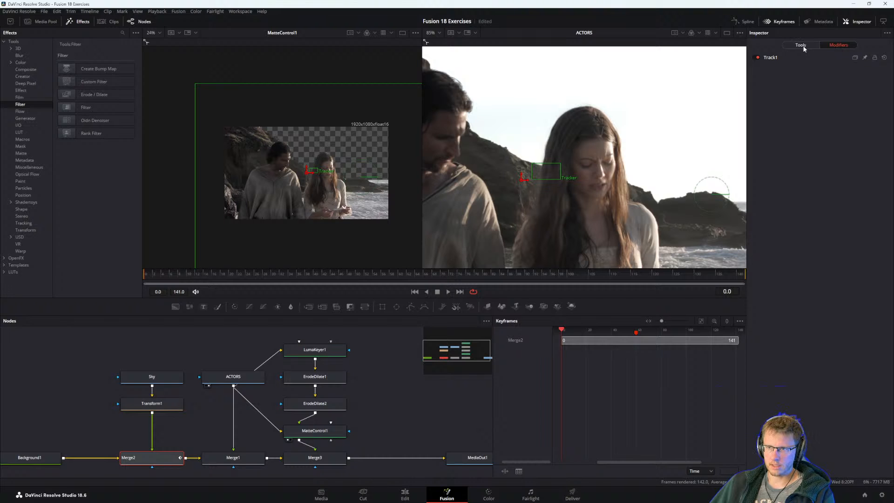
pyautogui.click(158, 456)
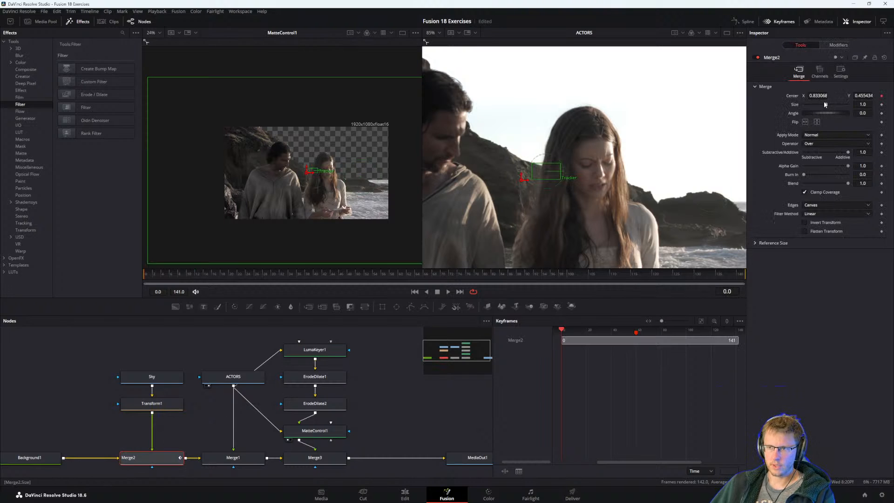
pyautogui.click(838, 44)
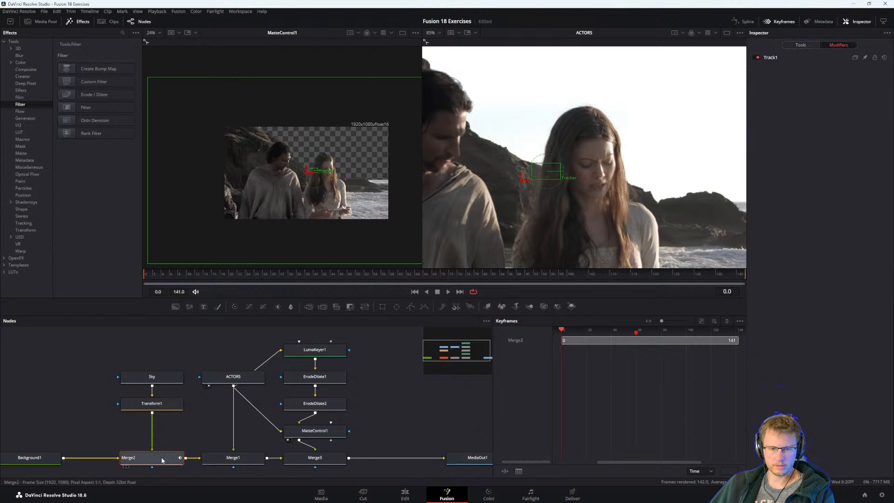
pyautogui.press('1')
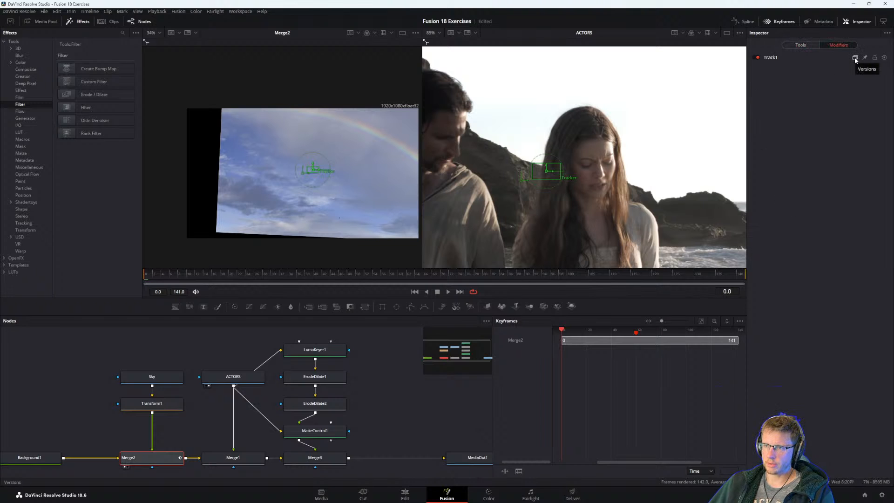
# Try resetting the Track1 modifier, and remove Track1 from Merge2's Center parameter.
pyautogui.click(884, 58)
pyautogui.hotkey('ctrl', 'z')
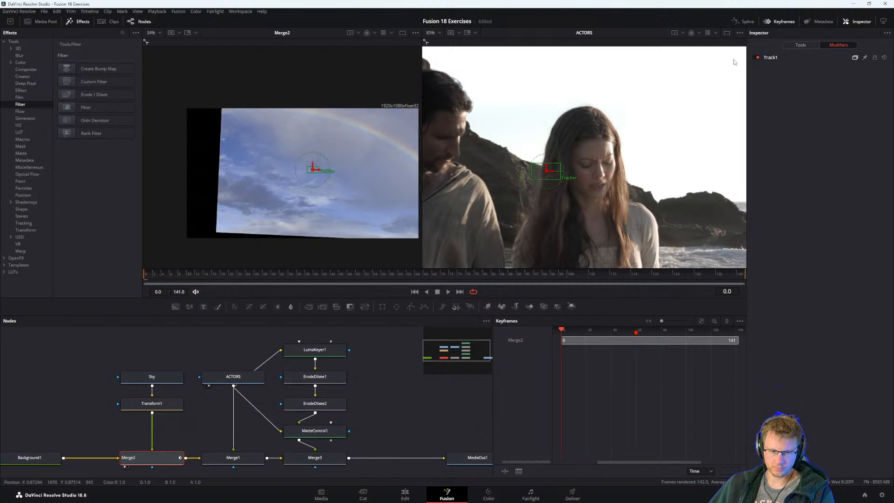
pyautogui.click(801, 45)
pyautogui.rightClick(796, 101)
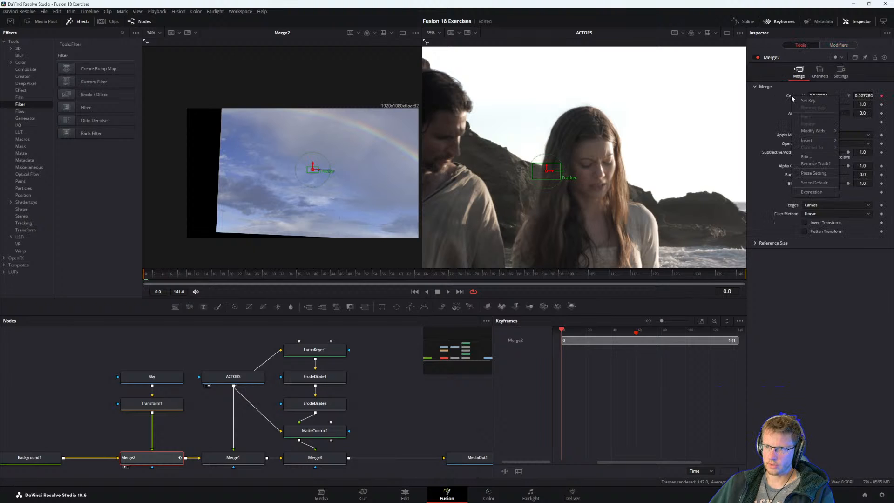
pyautogui.click(816, 165)
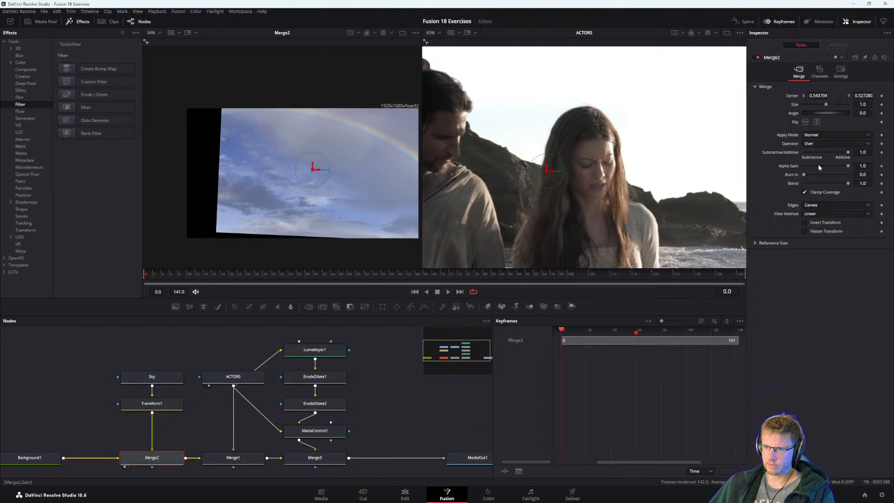
# View the MediaOut1 node in the first viewer to check the full composite.
pyautogui.scroll(-2, 311, 206)
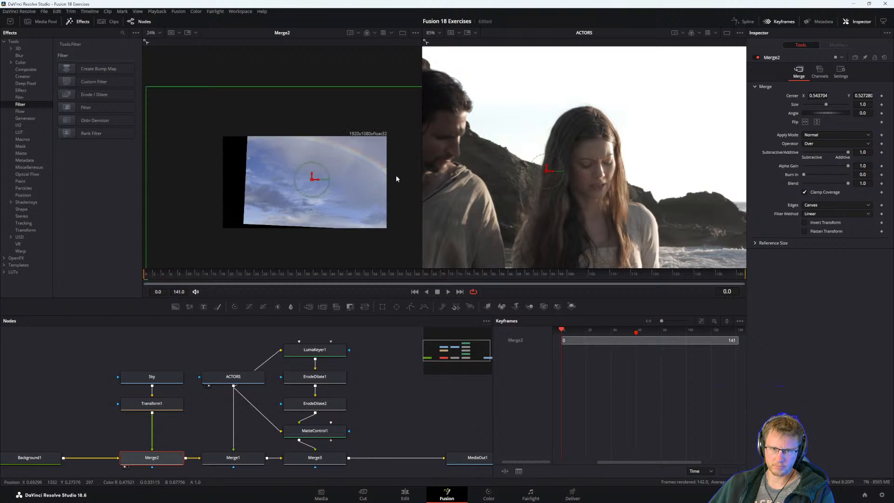
pyautogui.moveTo(393, 458); pyautogui.dragTo(364, 449)
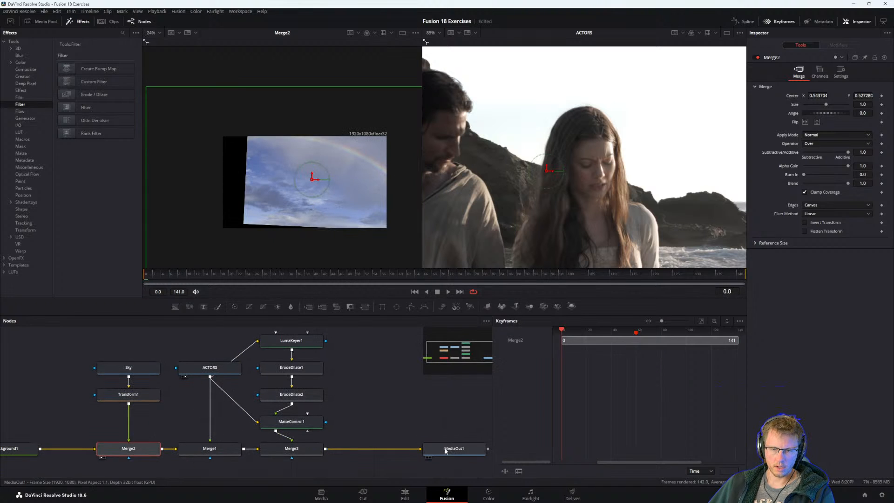
pyautogui.click(446, 450)
pyautogui.press('1')
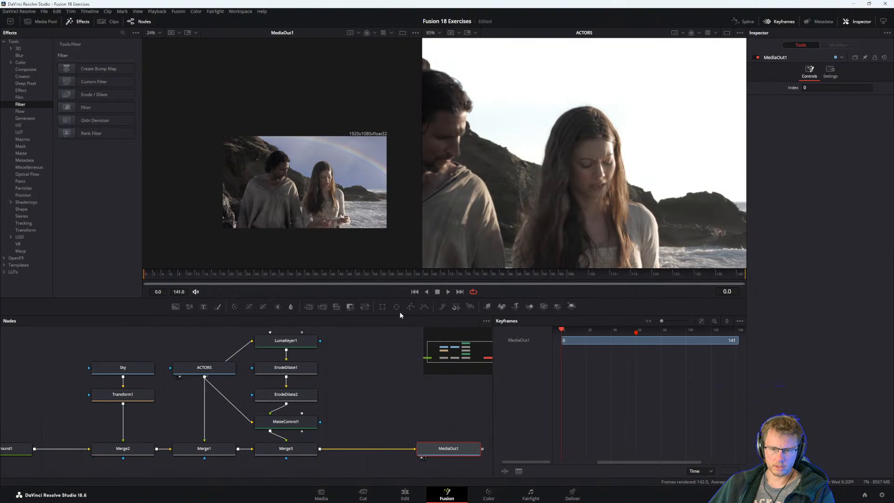
# View Merge2 in the first viewer and modify its Center parameter with Tracker position.
pyautogui.click(128, 450)
pyautogui.press('1')
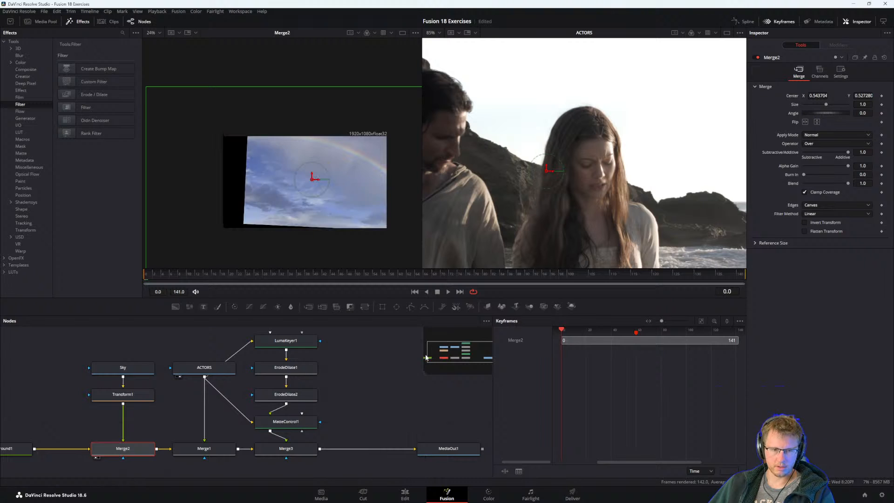
pyautogui.rightClick(132, 450)
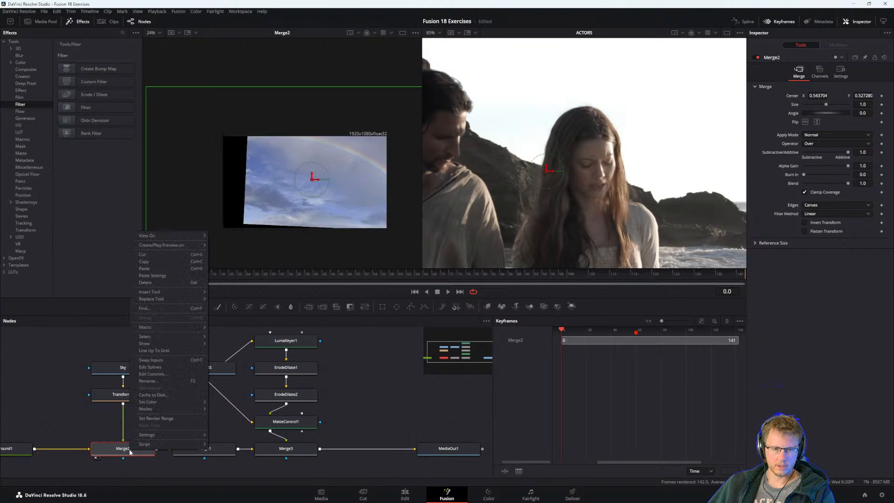
pyautogui.click(312, 180)
pyautogui.rightClick(312, 179)
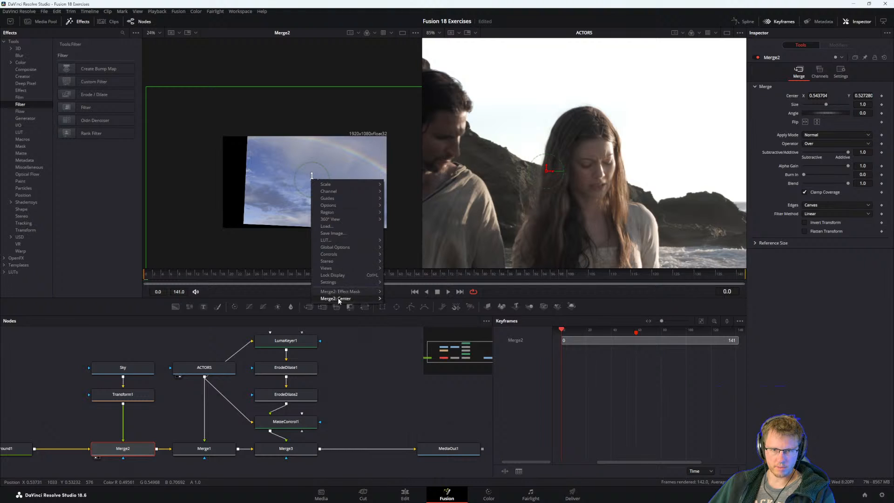
pyautogui.moveTo(342, 299)
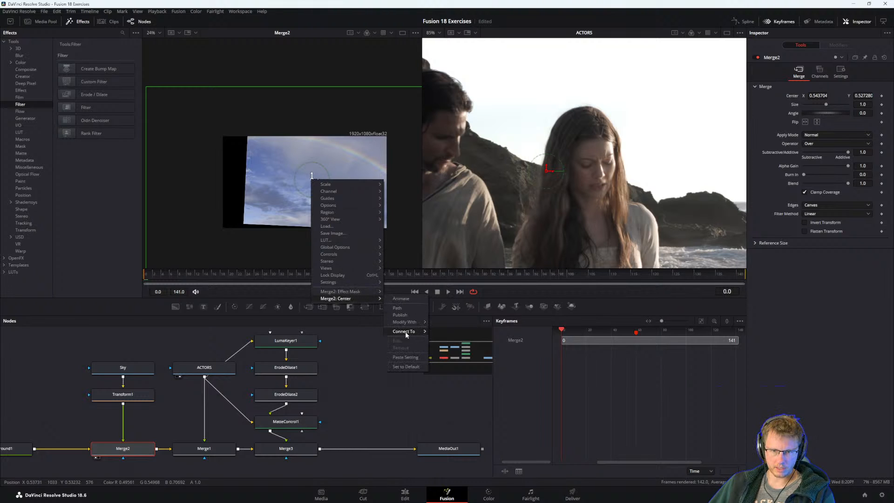
pyautogui.moveTo(405, 325)
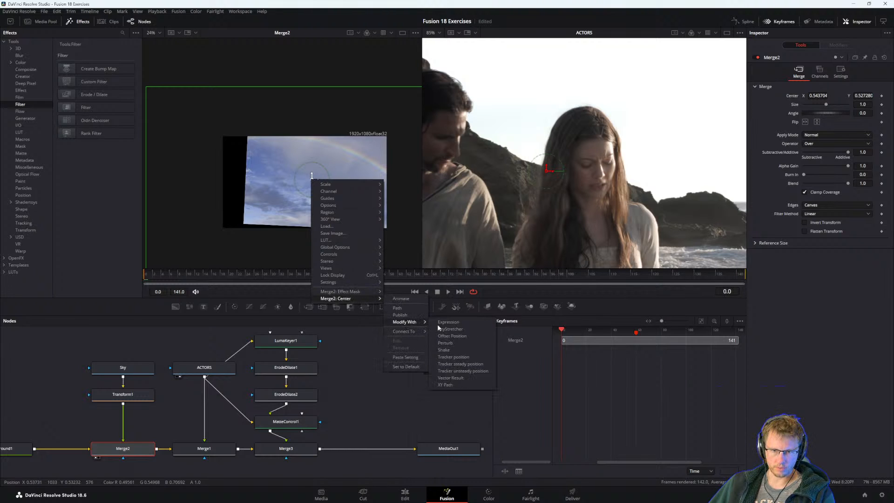
pyautogui.click(457, 357)
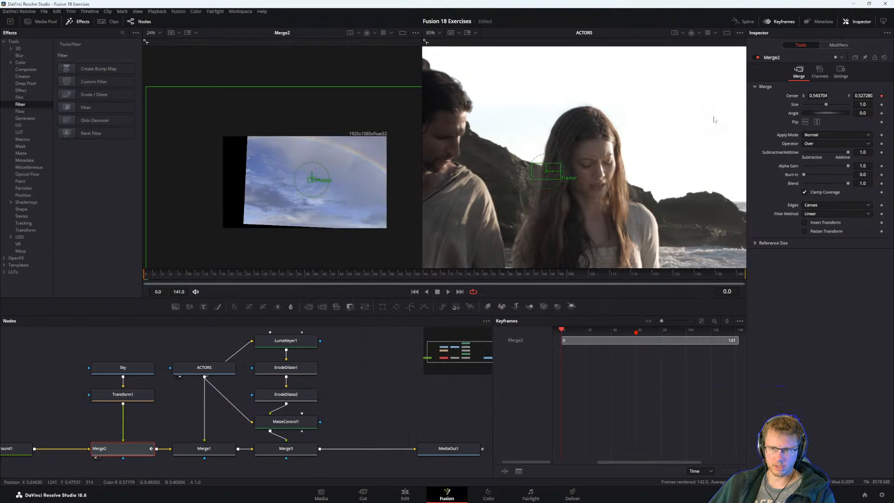
# Show Merge2's modifiers and assign the ACTORS node as Track1's tracker source.
pyautogui.click(839, 45)
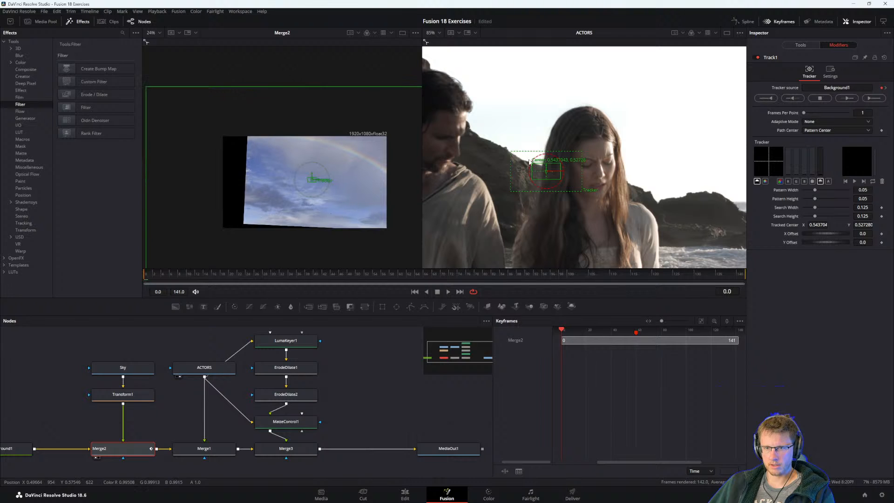
pyautogui.moveTo(531, 164)
pyautogui.mouseDown()
pyautogui.moveTo(511, 144)
pyautogui.moveTo(546, 171)
pyautogui.mouseUp()
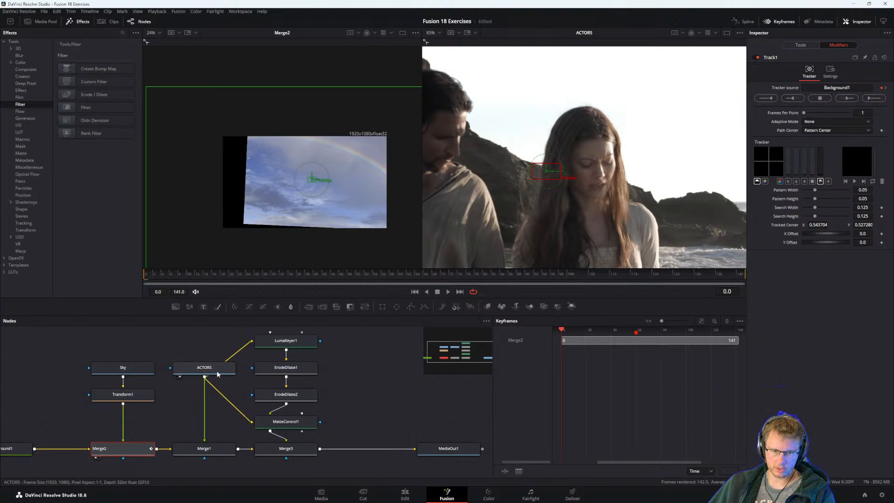
pyautogui.moveTo(217, 372); pyautogui.dragTo(598, 210)
pyautogui.moveTo(839, 87); pyautogui.dragTo(838, 88)
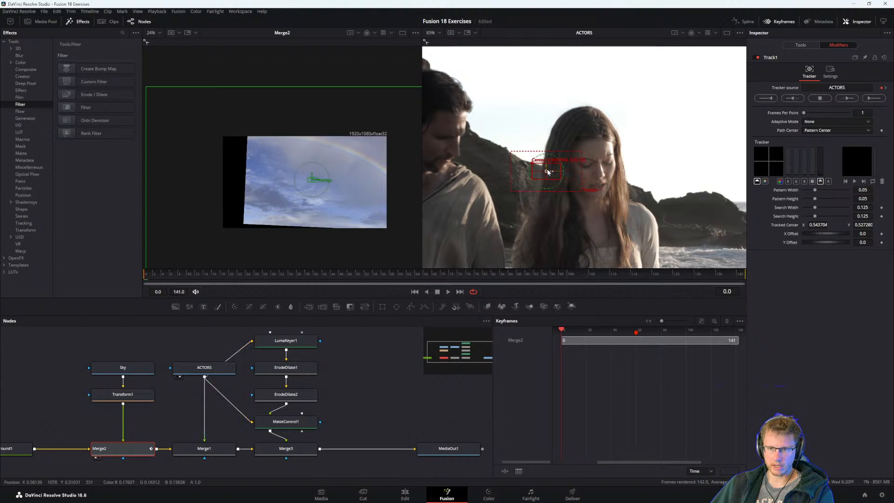
# Try tracking the dark rock beside the woman forward through the clip, saving the project first, and scrub back to review the path.
pyautogui.moveTo(534, 166); pyautogui.dragTo(692, 188)
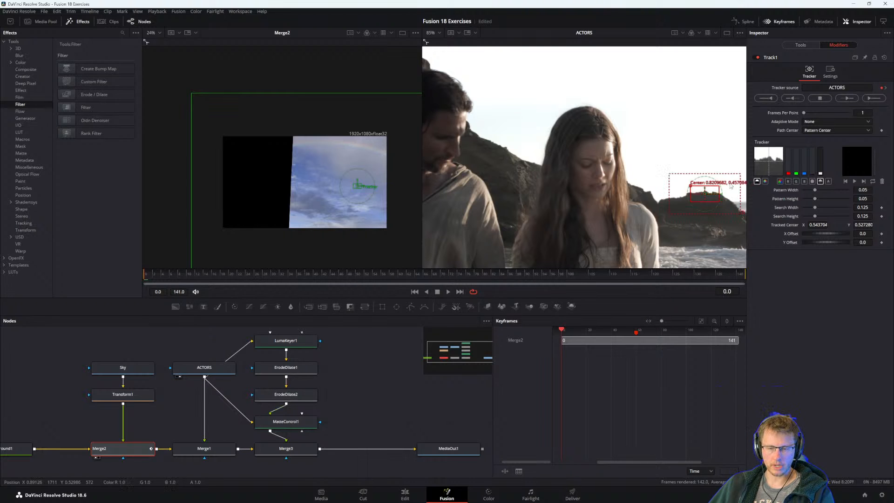
pyautogui.hotkey('ctrl', 's')
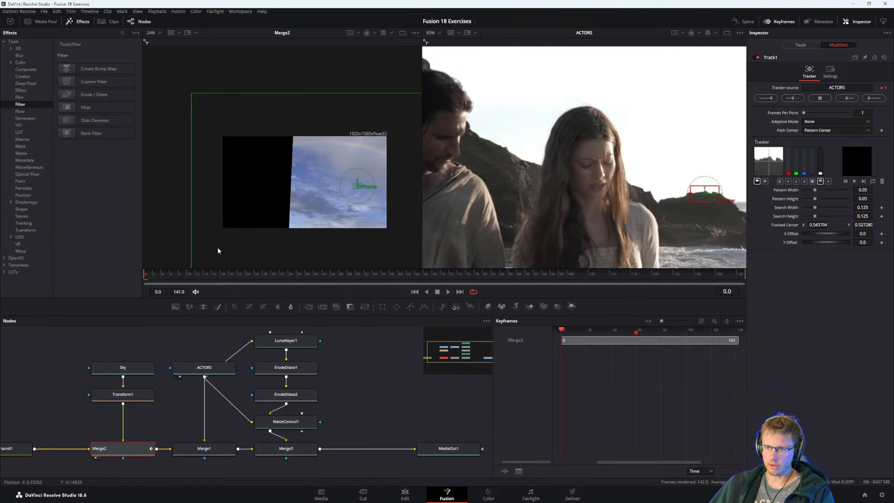
pyautogui.click(873, 97)
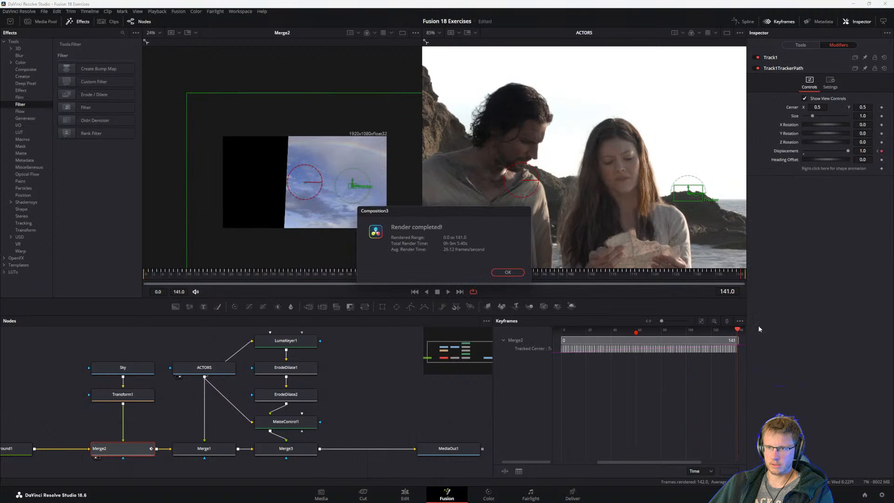
pyautogui.click(507, 272)
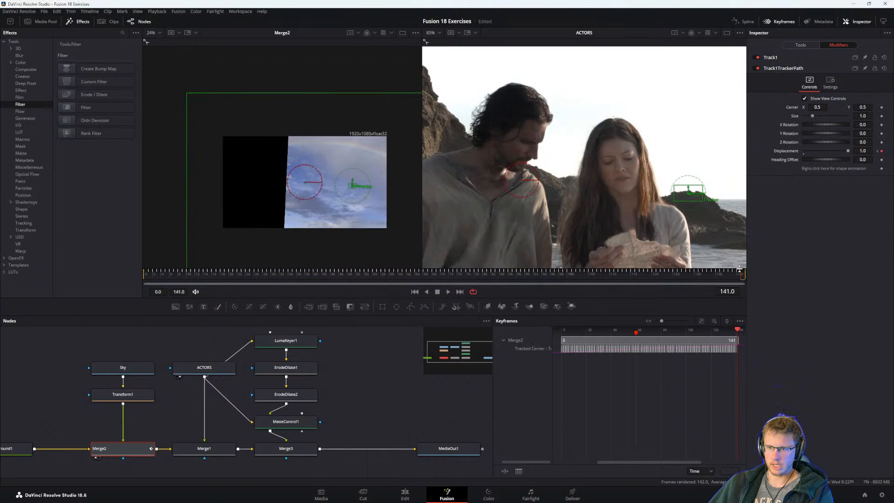
pyautogui.moveTo(738, 268); pyautogui.dragTo(552, 294)
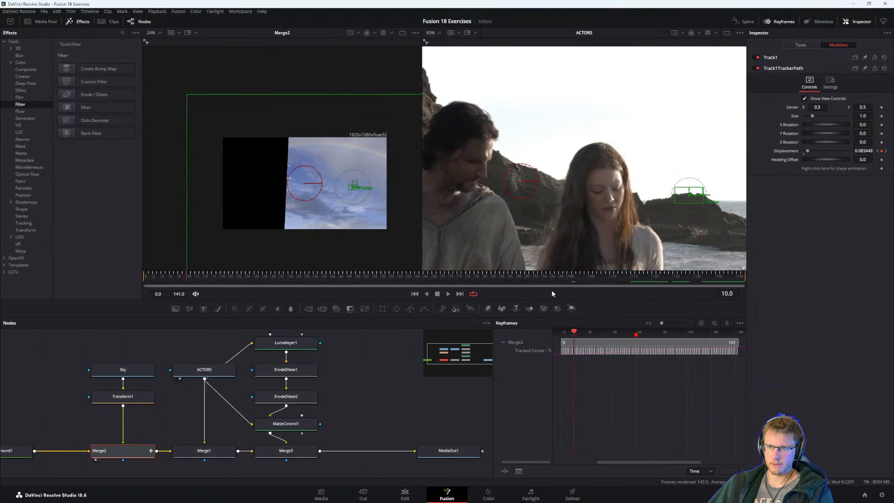
# Switch to the Visual Effects Guide PDF, read the interrupted tracker tip and Fixing Interrupted Trackers section, and return to Fusion.
pyautogui.hotkey('alt', 'Tab')
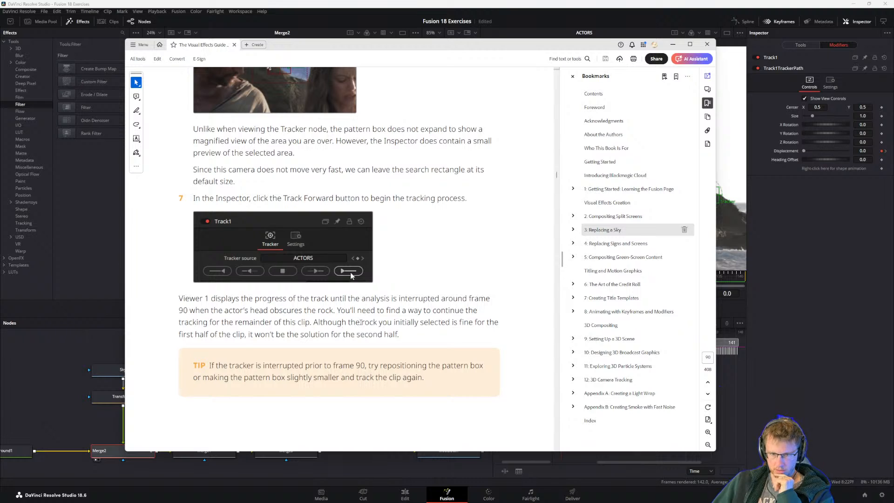
pyautogui.scroll(-1, 360, 322)
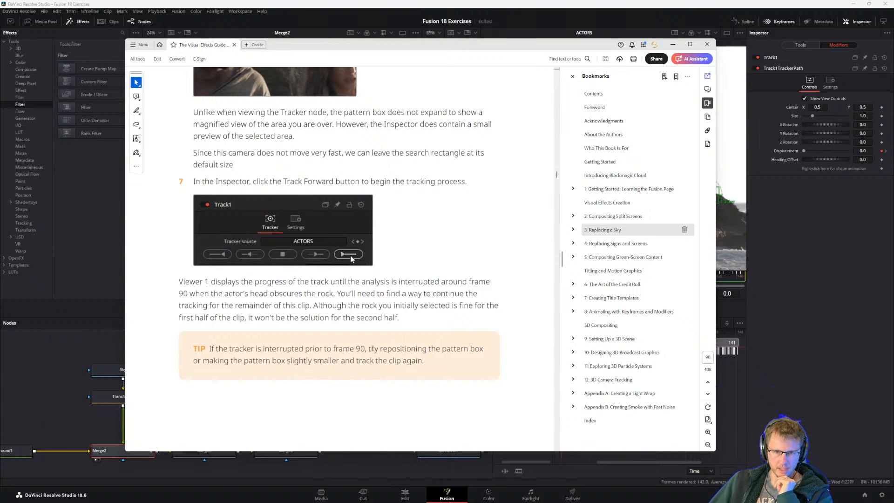
pyautogui.moveTo(369, 349); pyautogui.dragTo(468, 350)
pyautogui.click(545, 370)
pyautogui.moveTo(193, 361); pyautogui.dragTo(298, 362)
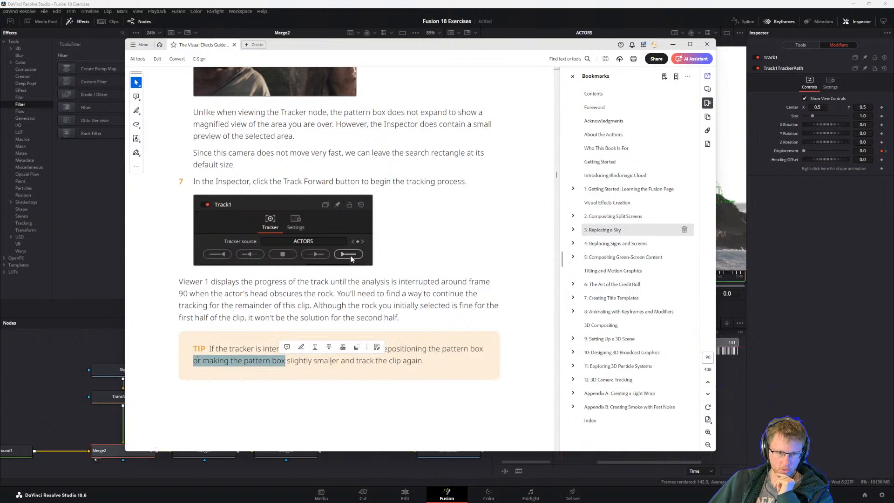
pyautogui.click(305, 403)
pyautogui.scroll(-10, 338, 320)
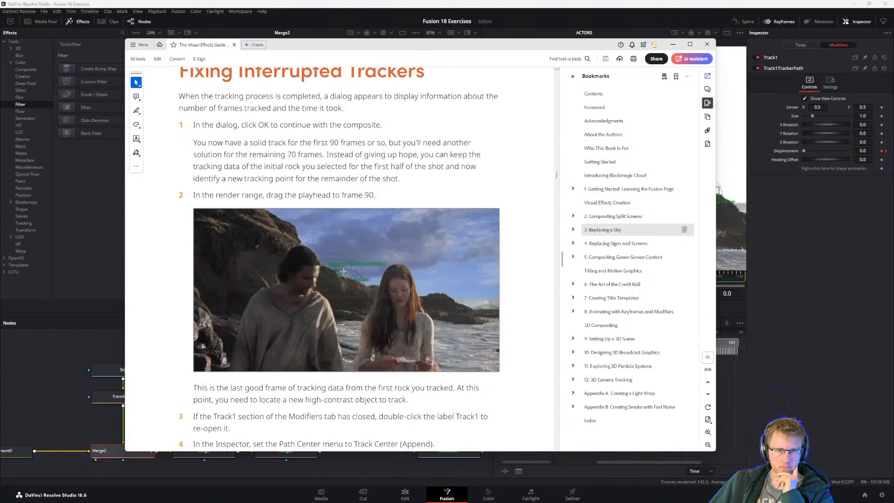
pyautogui.scroll(2, 339, 286)
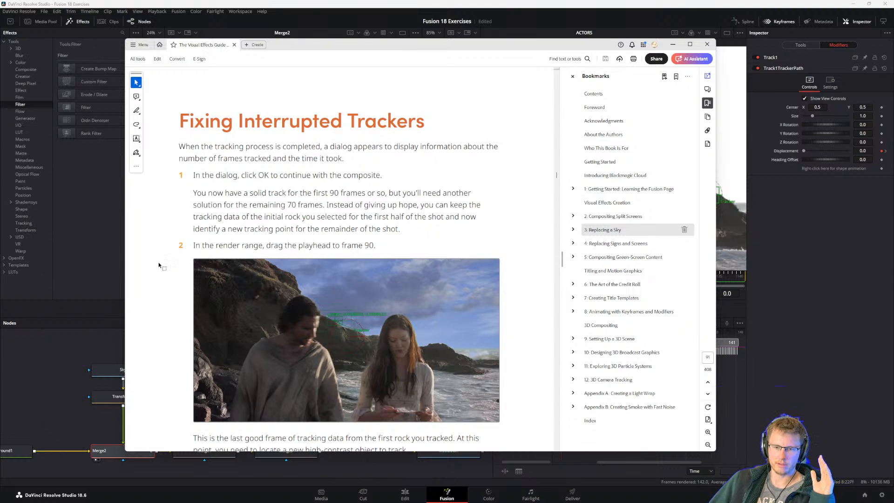
pyautogui.moveTo(483, 41); pyautogui.dragTo(505, 321)
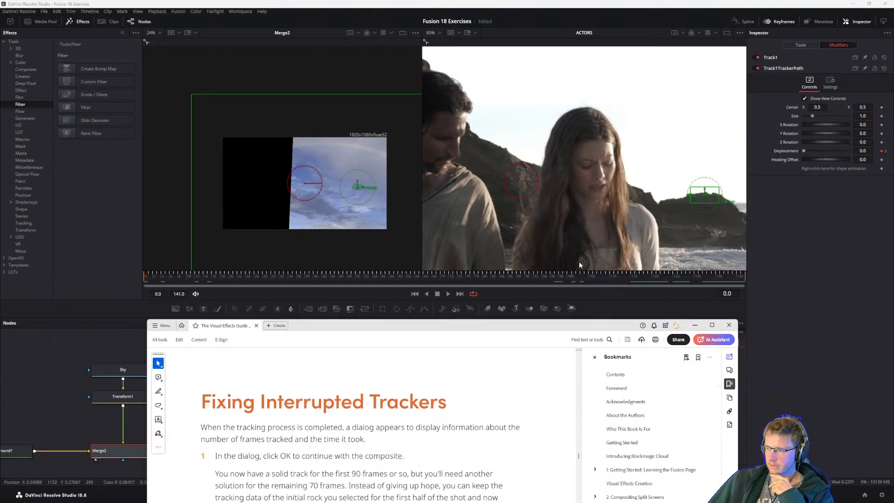
pyautogui.moveTo(456, 327); pyautogui.dragTo(453, 56)
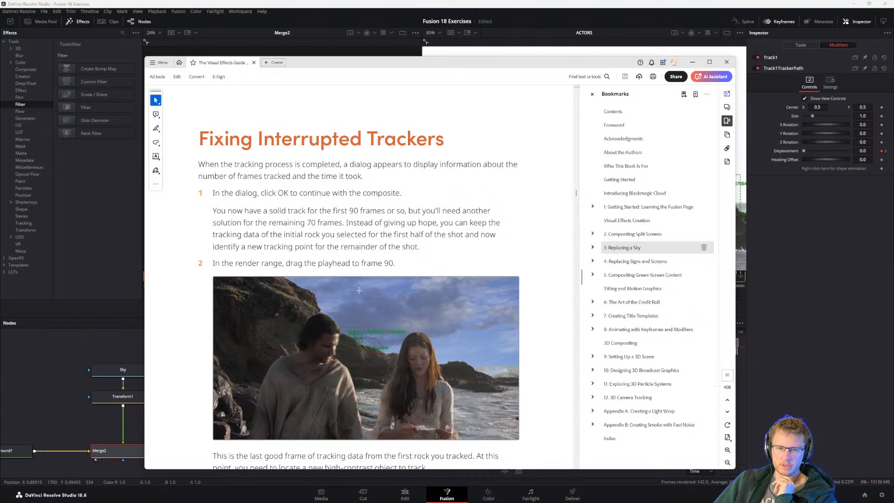
pyautogui.click(824, 257)
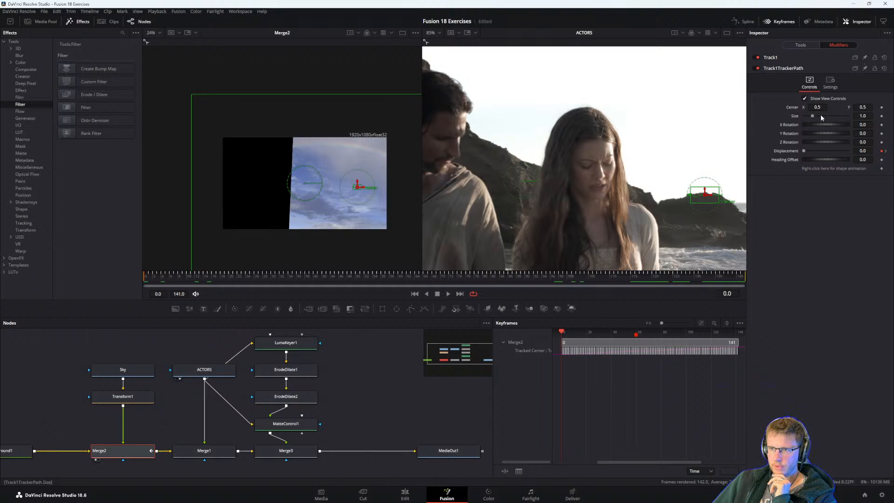
# Expand the Track1 modifier and examine its Adaptive Mode choices, Settings page and Path Center choices.
pyautogui.click(773, 58)
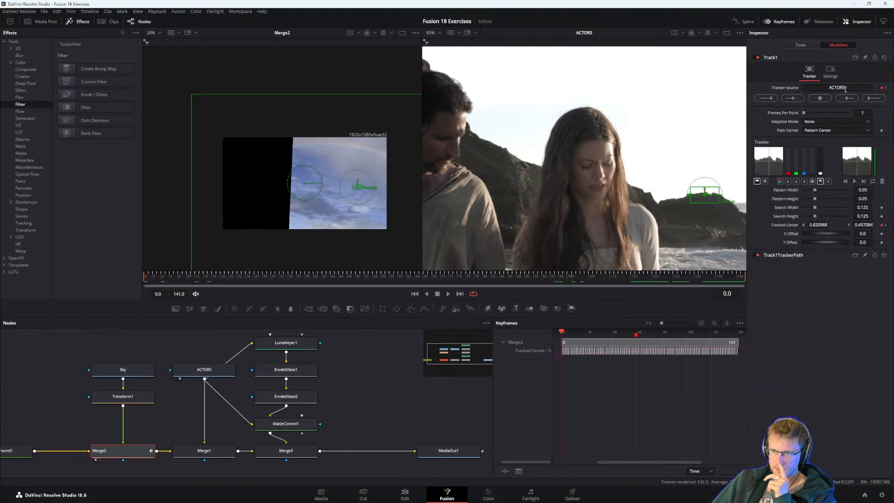
pyautogui.click(820, 122)
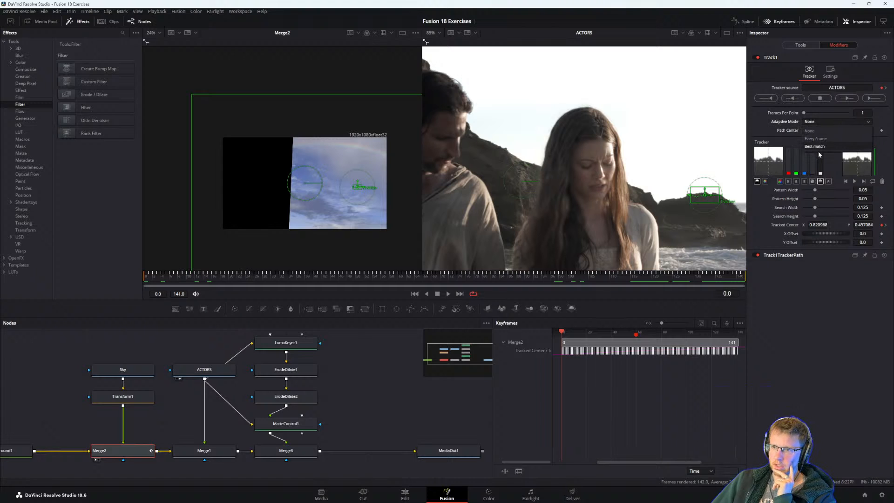
pyautogui.click(790, 122)
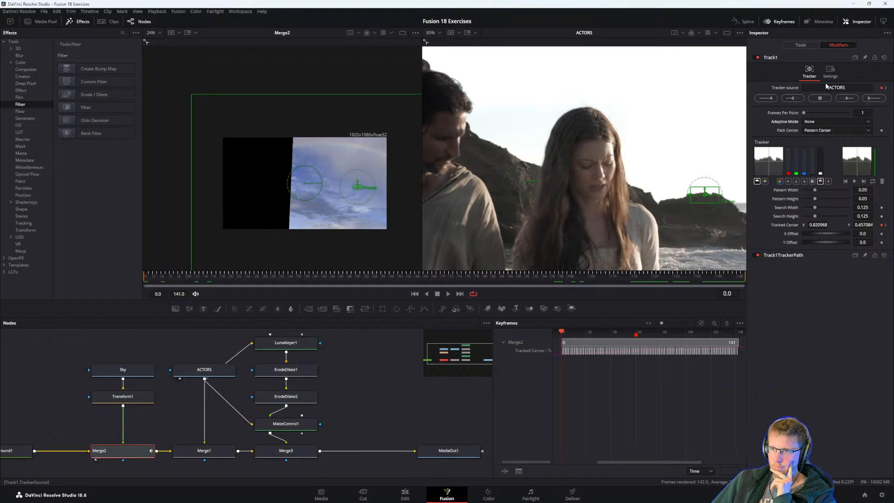
pyautogui.click(829, 69)
pyautogui.click(809, 69)
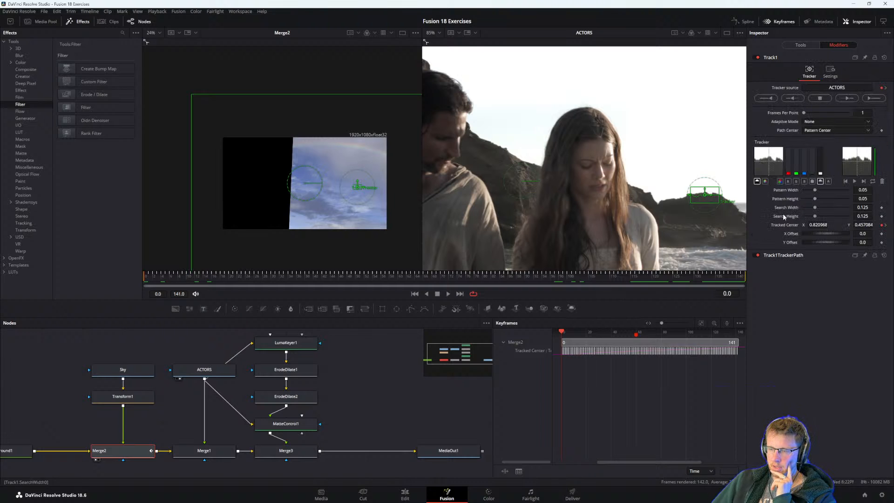
pyautogui.click(833, 131)
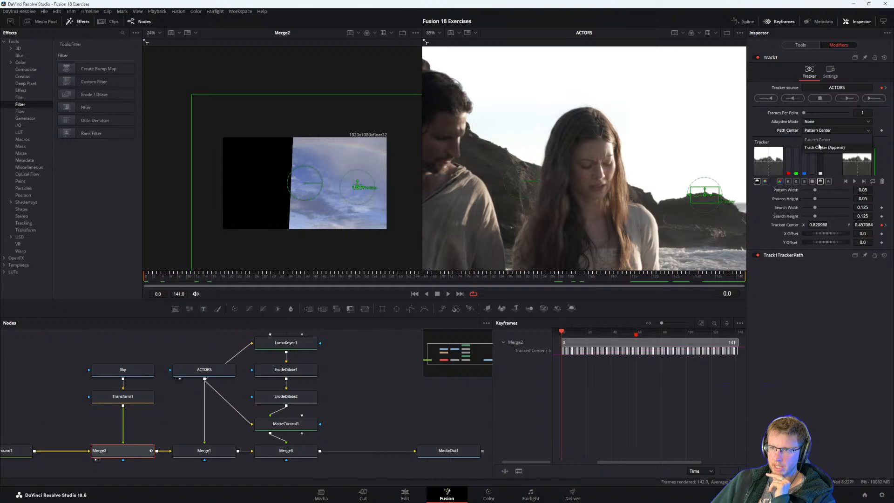
pyautogui.click(790, 132)
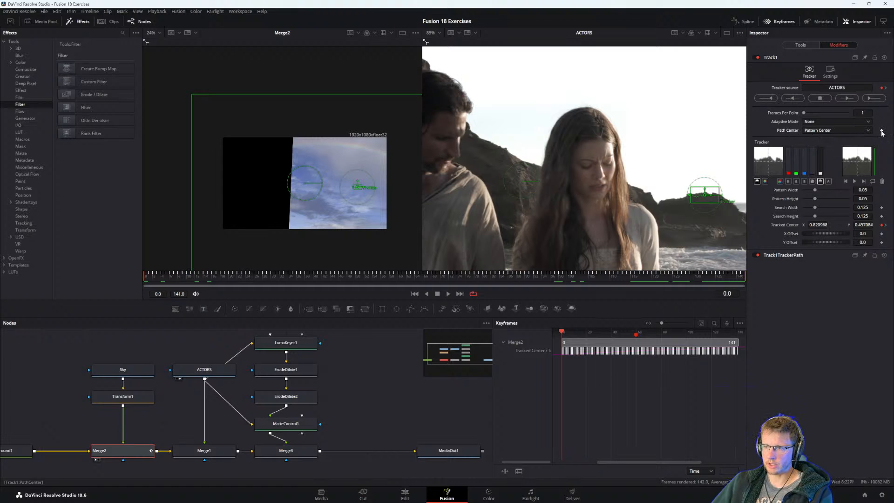
# Recheck the guide's Fixing Interrupted Trackers page, return to Fusion, and undo the forward track.
pyautogui.hotkey('alt', 'Tab')
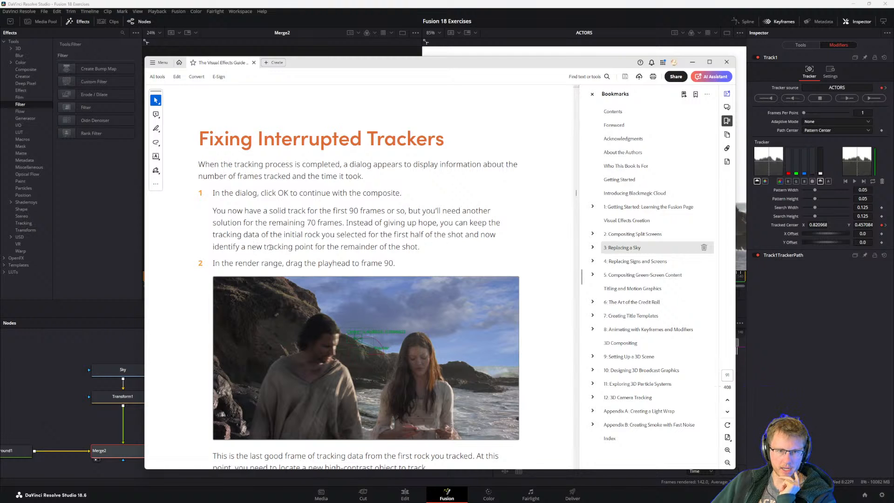
pyautogui.hotkey('alt', 'Tab')
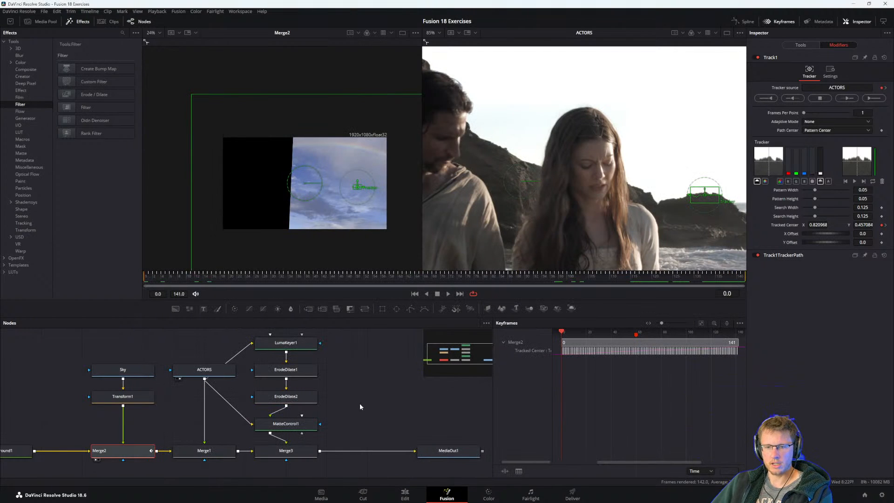
pyautogui.scroll(-2, 360, 407)
pyautogui.hotkey('ctrl', 'z')
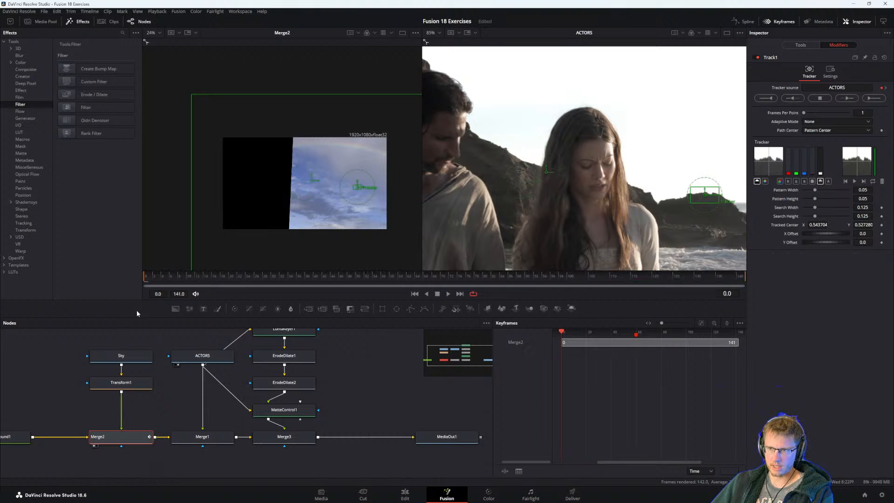
# Move the pattern box onto the rocky ridge between the two actors, track forward through the clip, and expand the Track1 modifier again.
pyautogui.moveTo(691, 188)
pyautogui.mouseDown()
pyautogui.moveTo(535, 137)
pyautogui.moveTo(492, 144)
pyautogui.mouseUp()
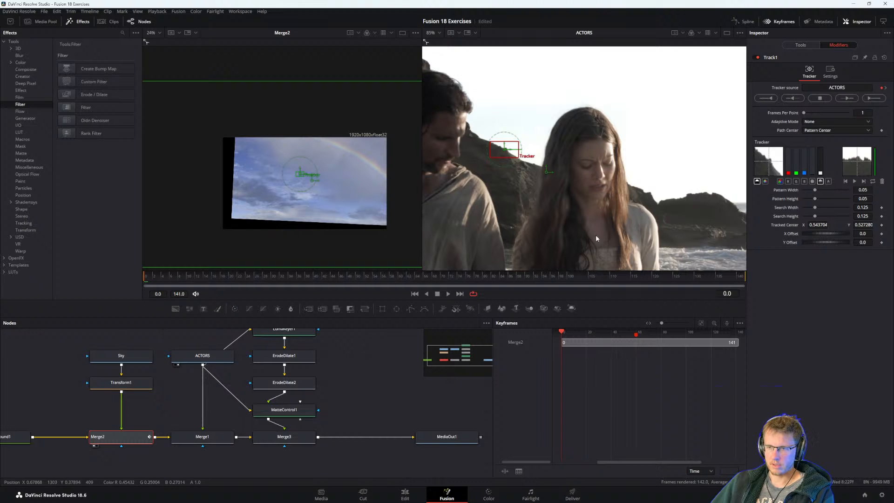
pyautogui.click(868, 99)
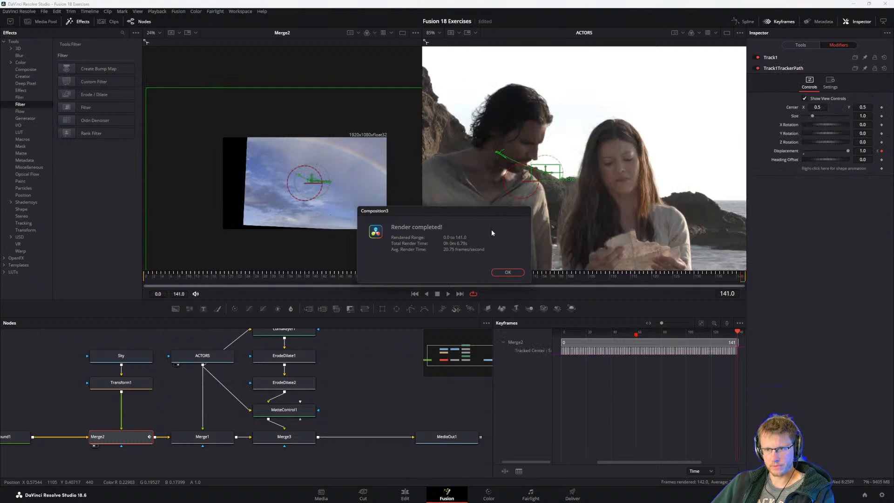
pyautogui.click(508, 272)
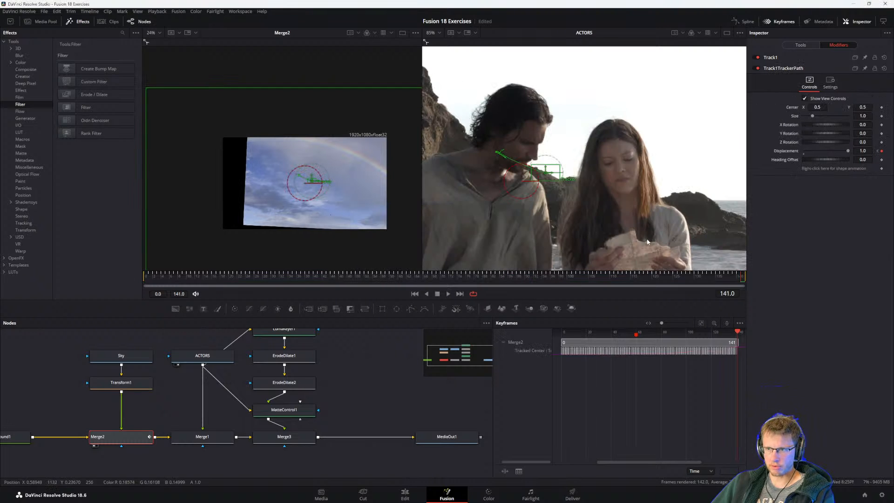
pyautogui.click(778, 57)
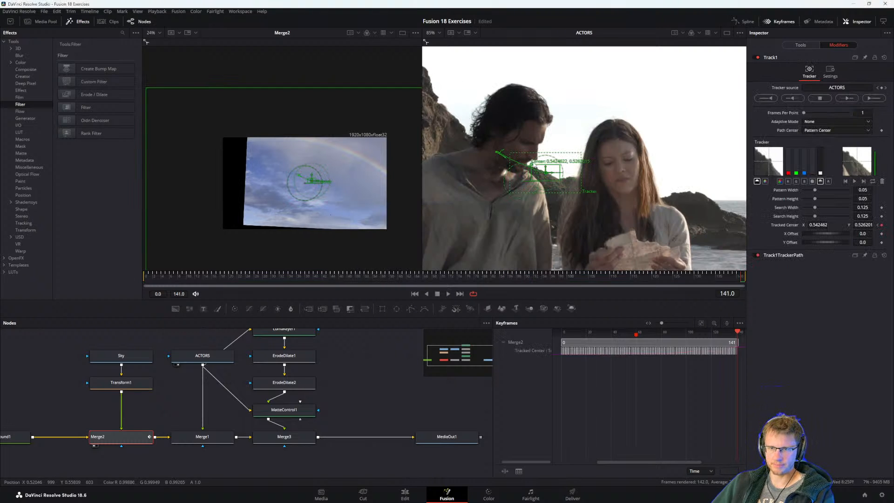
# Scrub the tracked clip to frame 91, read the Fixing Interrupted Trackers steps in the Visual Effects Guide PDF, and return to Fusion.
pyautogui.click(490, 275)
pyautogui.moveTo(489, 278); pyautogui.dragTo(532, 281)
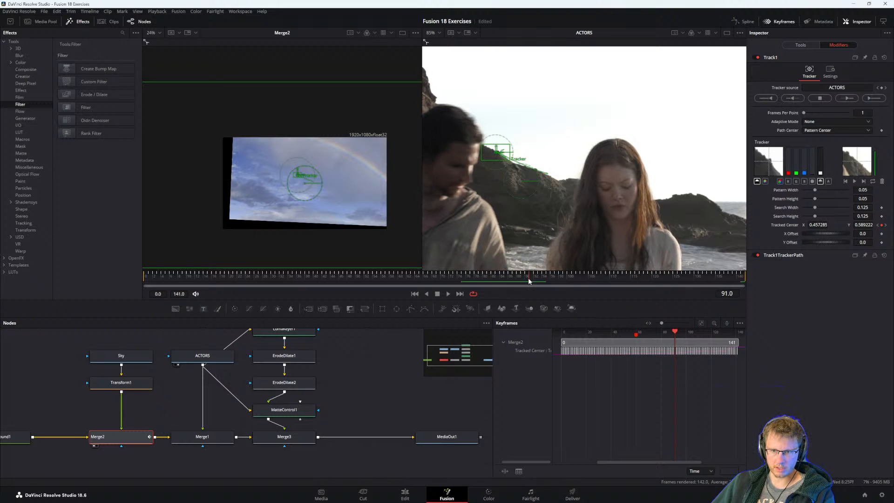
pyautogui.hotkey('alt', 'Tab')
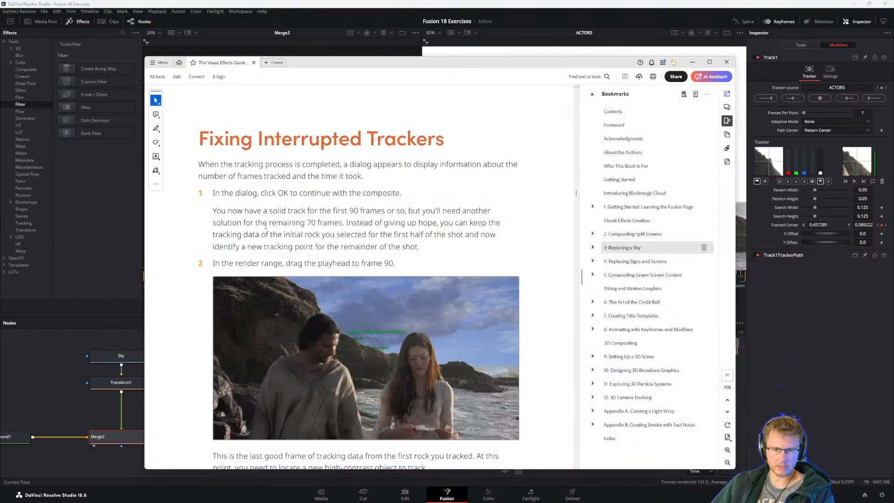
pyautogui.scroll(-5, 321, 262)
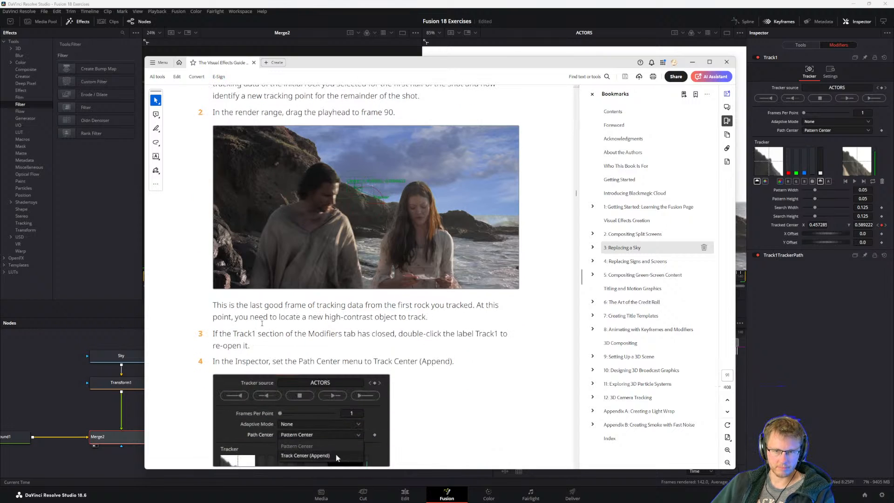
pyautogui.scroll(-1, 325, 312)
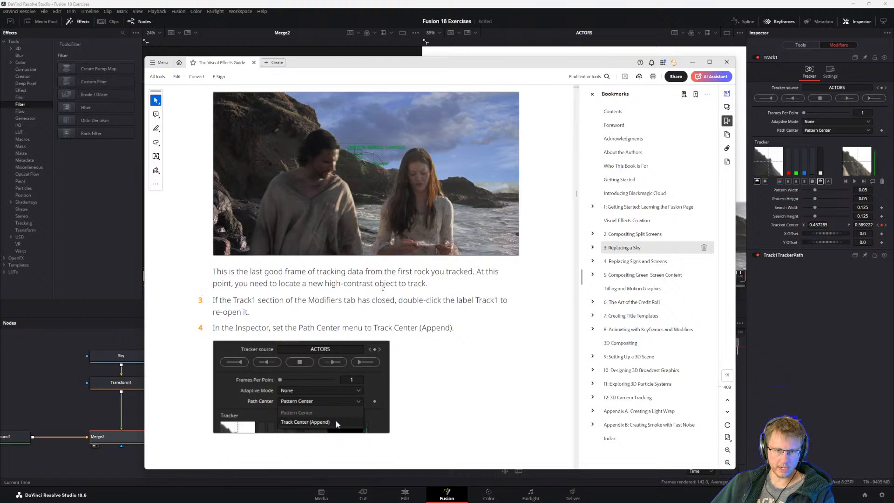
pyautogui.scroll(-1, 342, 292)
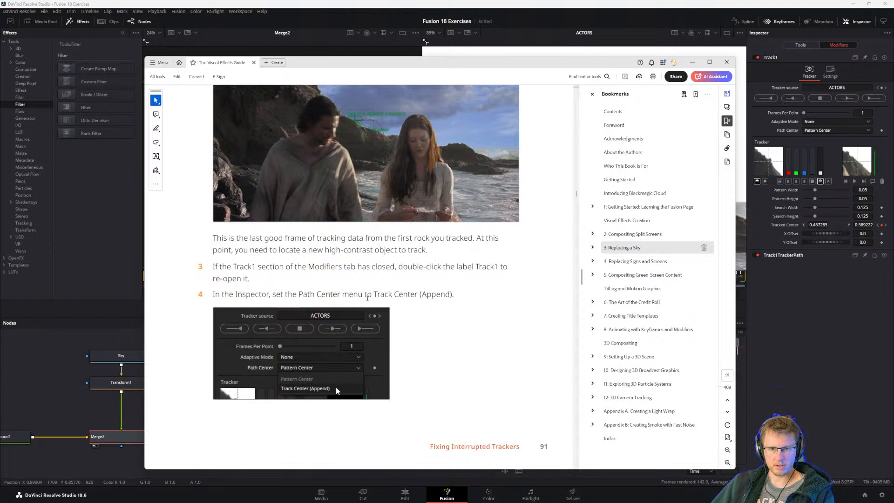
pyautogui.click(399, 292)
pyautogui.scroll(-2, 399, 292)
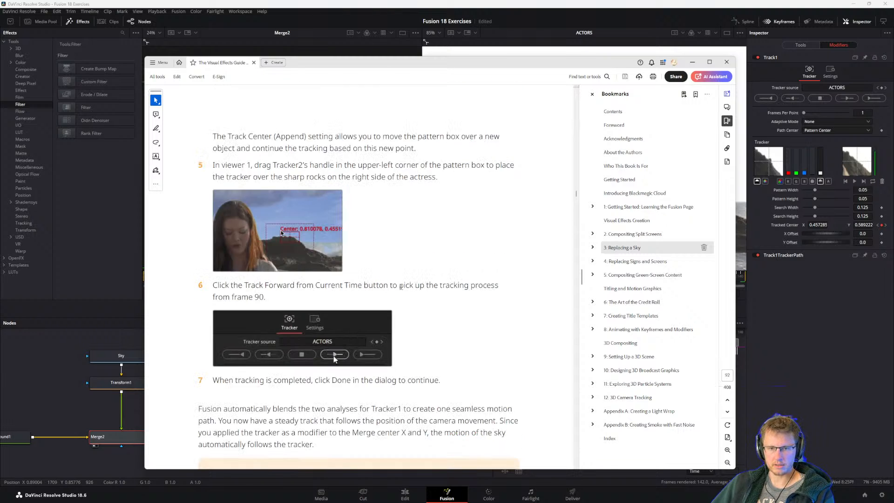
pyautogui.scroll(1, 398, 292)
pyautogui.hotkey('alt', 'Tab')
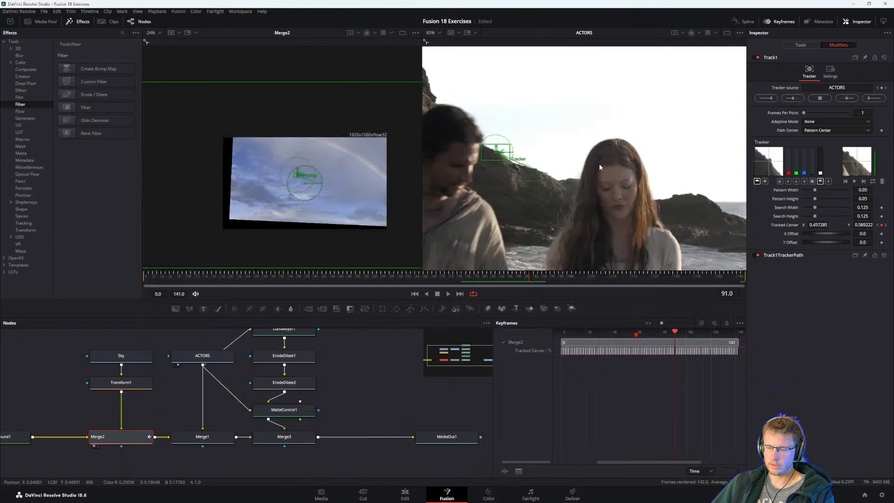
# Move the playhead to frame 90 and set Track1's Path Center to Track Center (Append).
pyautogui.moveTo(528, 277); pyautogui.dragTo(526, 277)
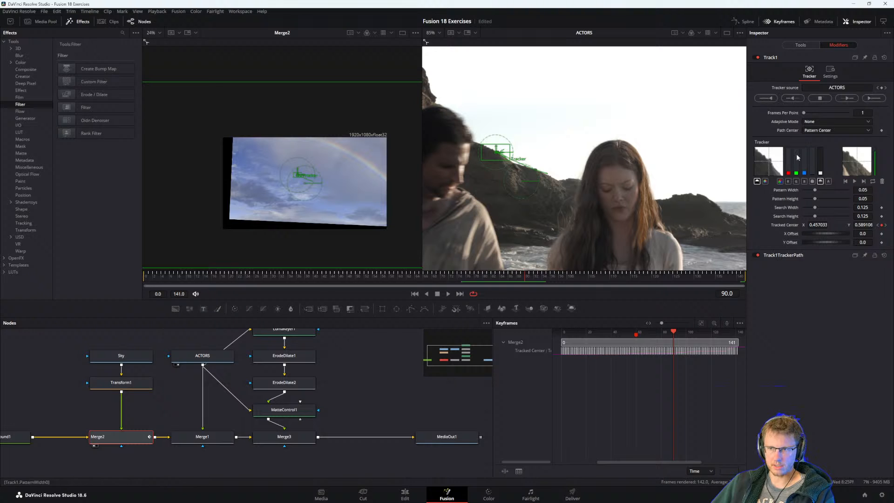
pyautogui.click(831, 130)
pyautogui.click(822, 147)
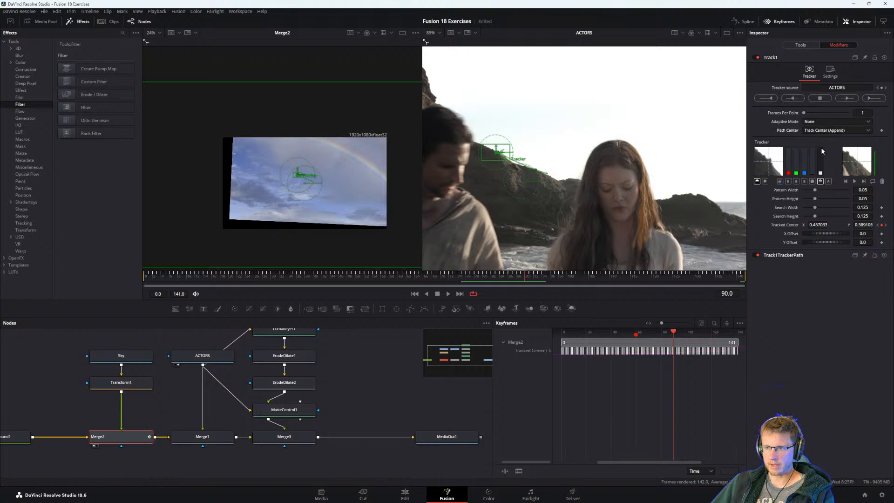
# Check step 5 in the guide PDF, return to Fusion, and move the tracker's pattern box onto the rocks to the right of the actress.
pyautogui.hotkey('alt', 'Tab')
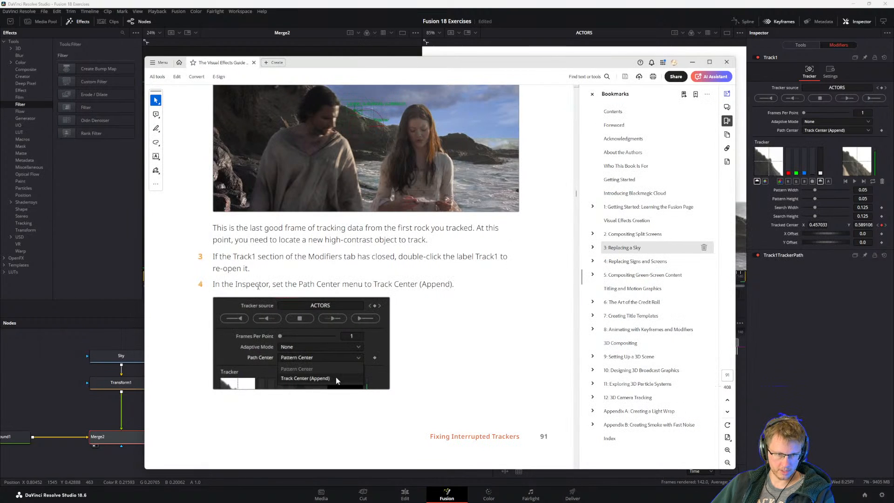
pyautogui.scroll(-5, 336, 376)
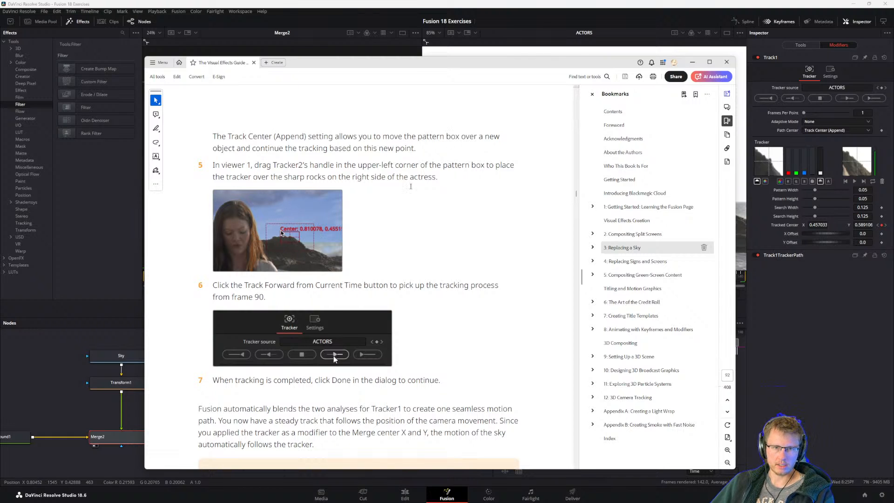
pyautogui.hotkey('alt', 'Tab')
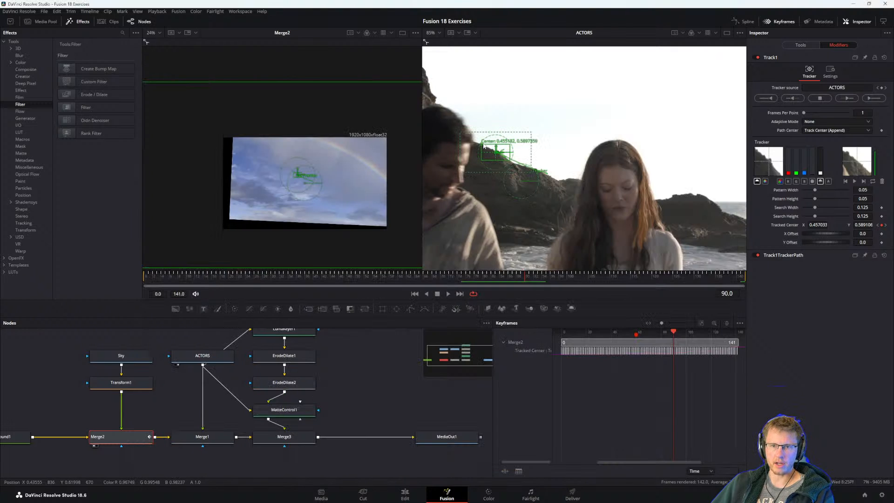
pyautogui.moveTo(484, 146); pyautogui.dragTo(486, 146)
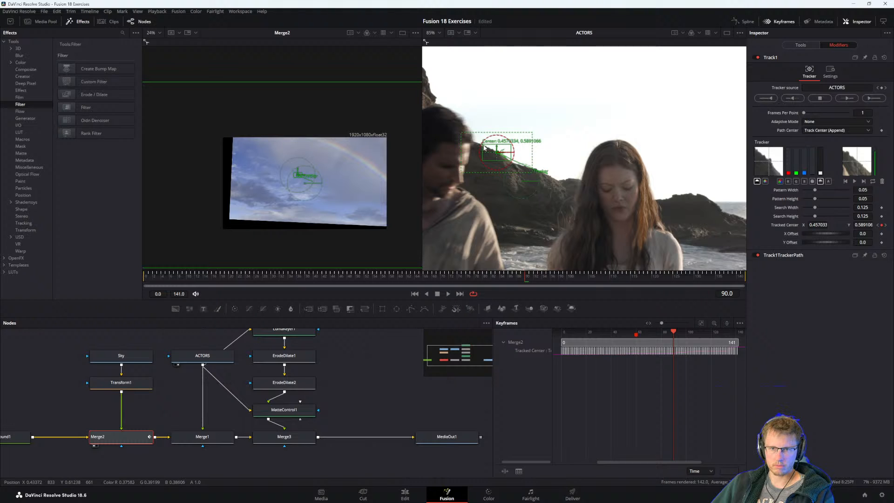
pyautogui.moveTo(484, 147); pyautogui.dragTo(680, 187)
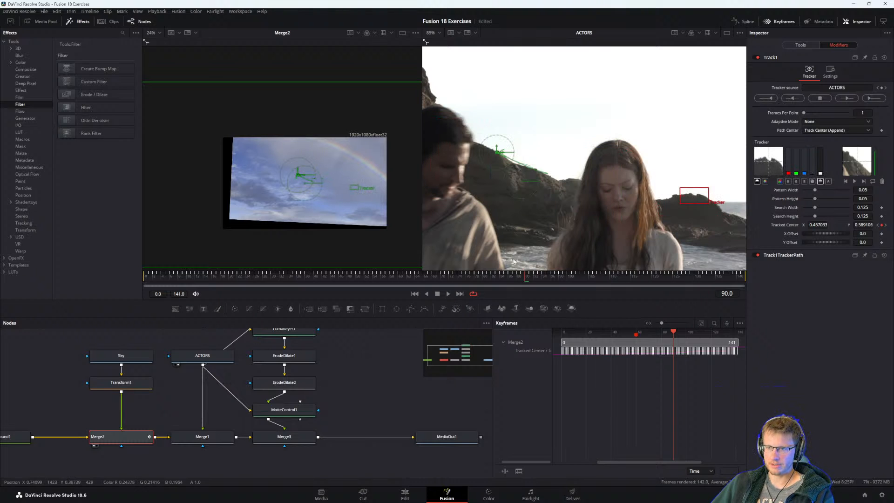
# Recheck the guide's step 6, track forward from frame 90 in Fusion, and scrub back to frame 84 to review the track.
pyautogui.hotkey('alt', 'Tab')
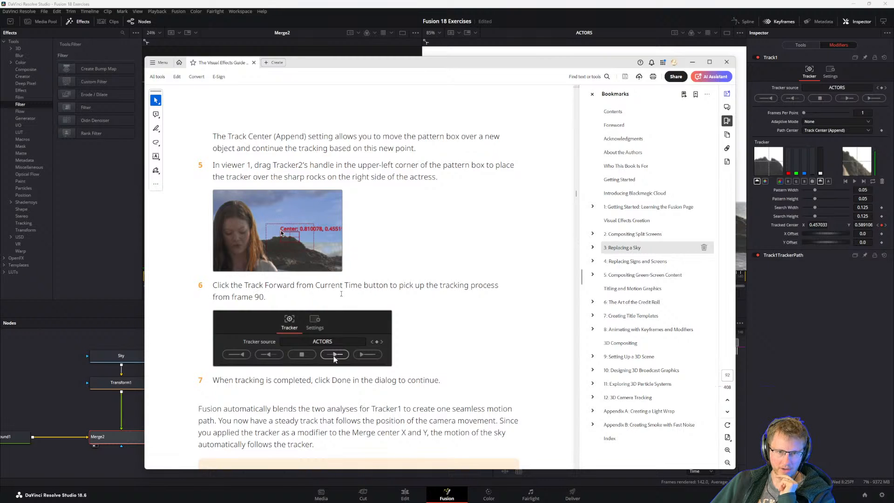
pyautogui.click(797, 332)
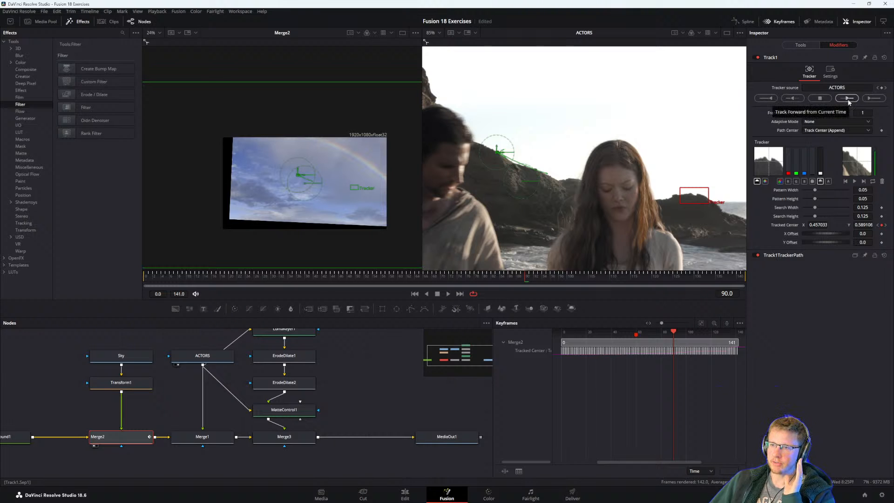
pyautogui.click(847, 98)
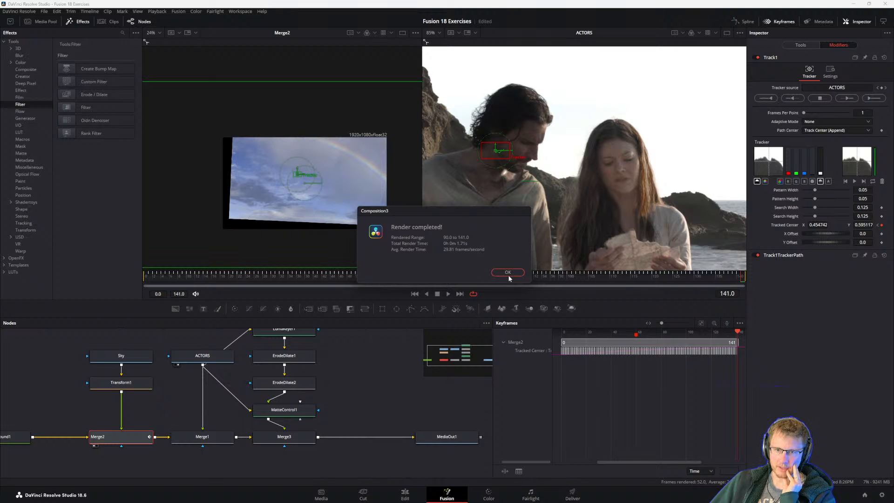
pyautogui.click(506, 272)
pyautogui.click(740, 277)
pyautogui.moveTo(740, 278); pyautogui.dragTo(501, 278)
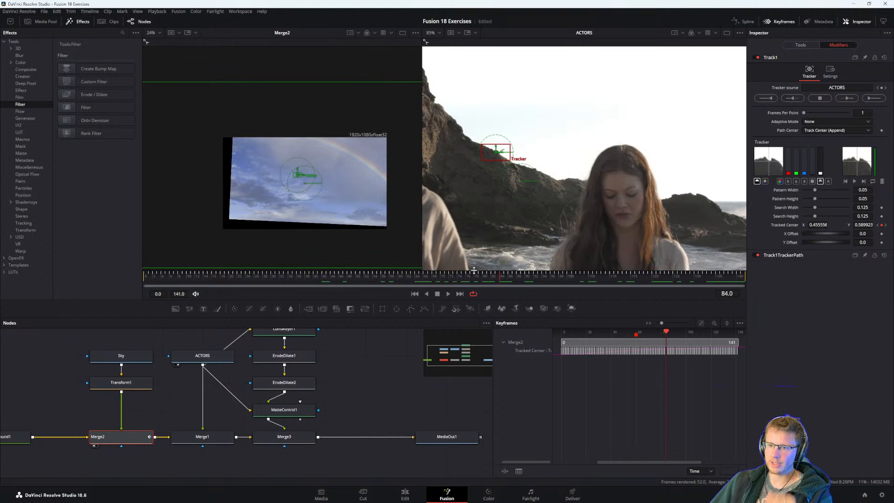
# Switch to the guide PDF, read step 7 and the tip about black at the frame edge, and return to Fusion.
pyautogui.hotkey('alt', 'Tab')
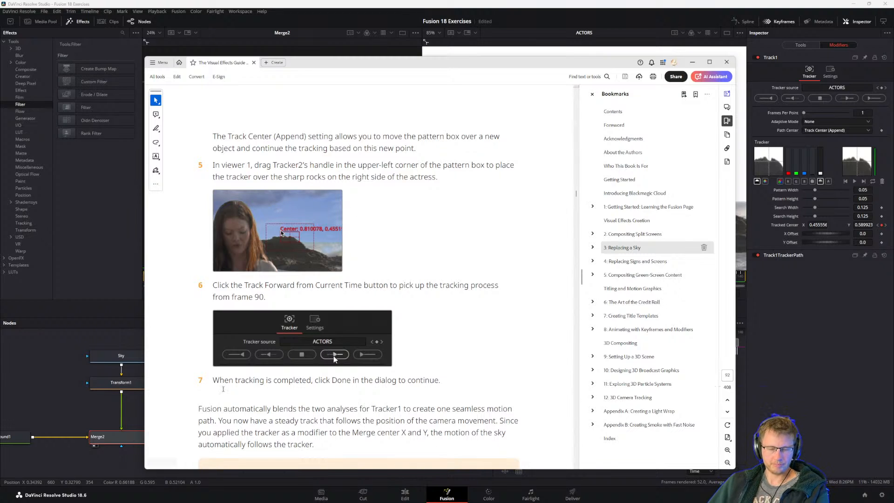
pyautogui.moveTo(213, 379); pyautogui.dragTo(332, 380)
pyautogui.click(316, 387)
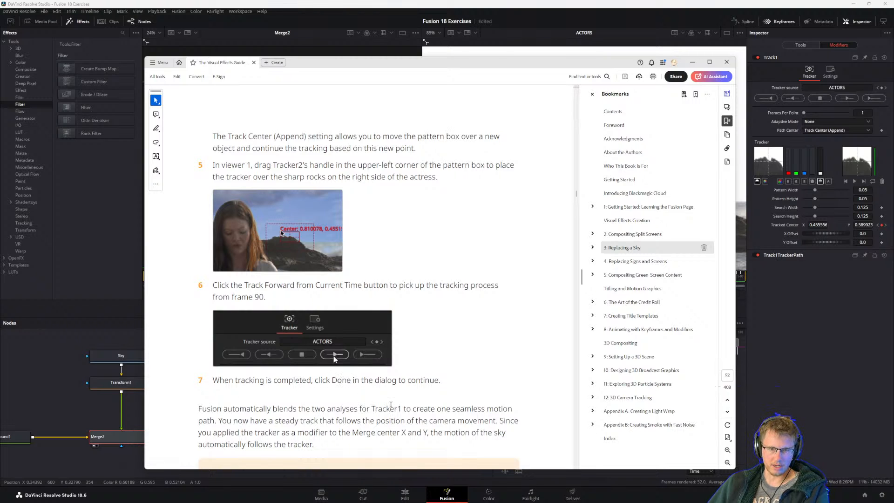
pyautogui.scroll(-2, 390, 404)
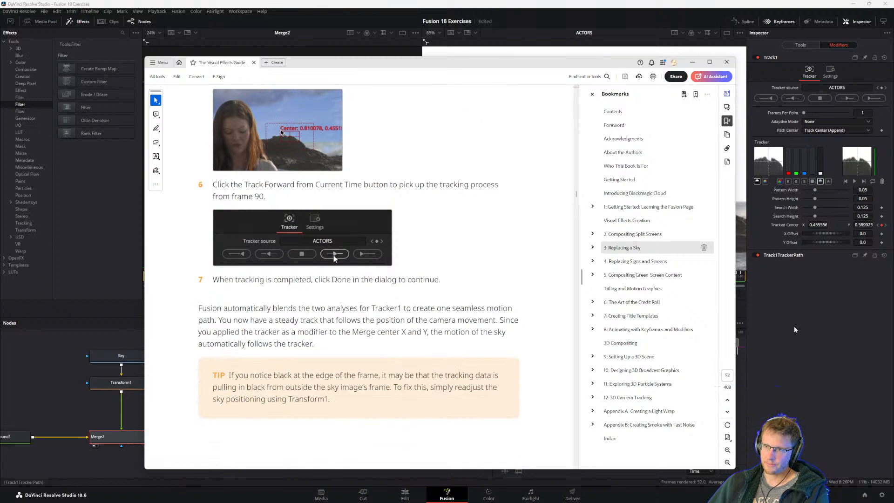
pyautogui.click(813, 346)
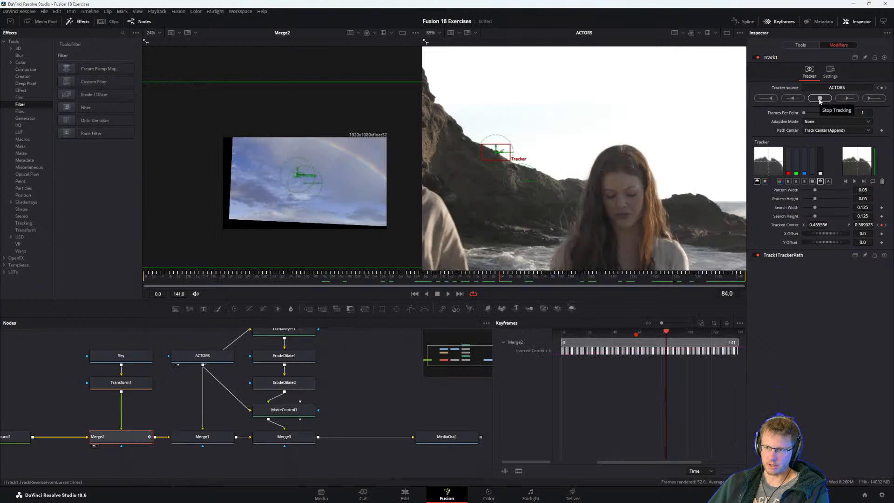
# Examine the Track1TrackerPath controls, reopen Track1, and switch to the guide PDF to reread the paragraph on blending the two analyses.
pyautogui.click(784, 256)
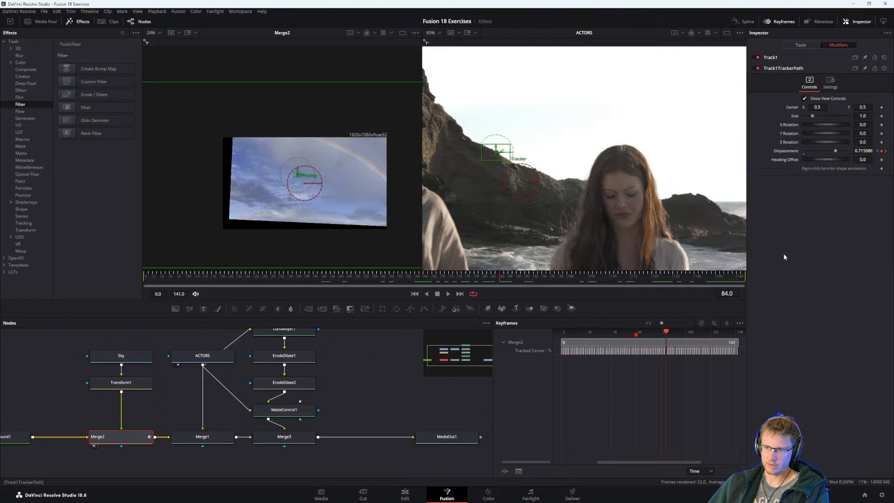
pyautogui.click(773, 59)
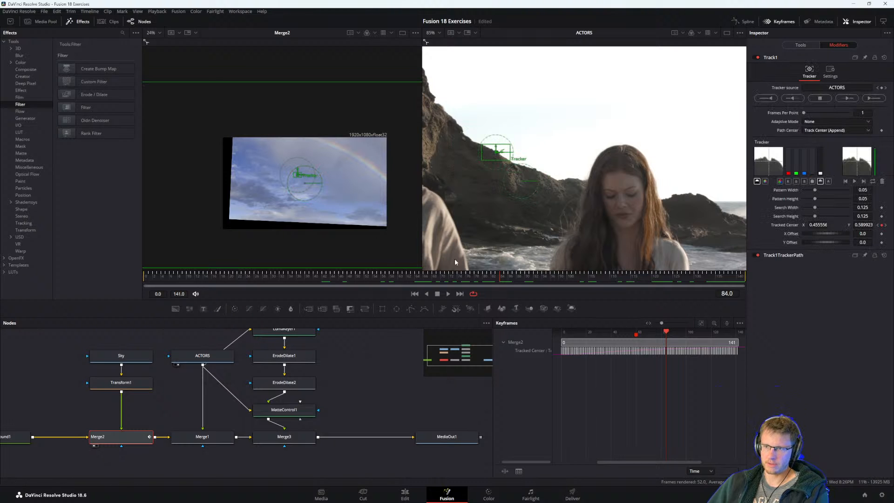
pyautogui.hotkey('alt', 'Tab')
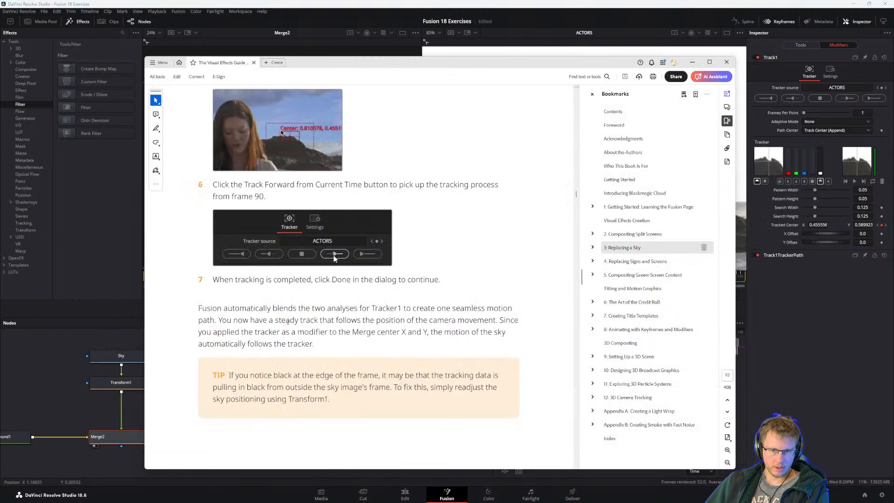
pyautogui.moveTo(243, 310); pyautogui.dragTo(384, 309)
pyautogui.click(339, 319)
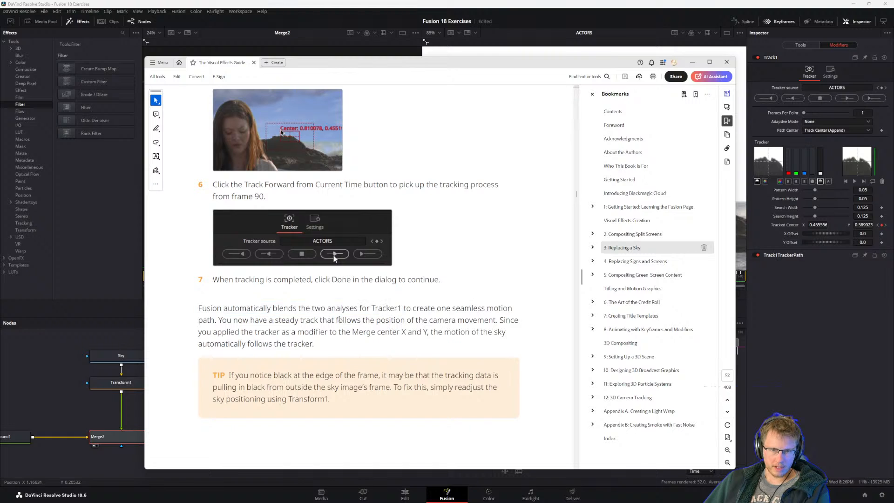
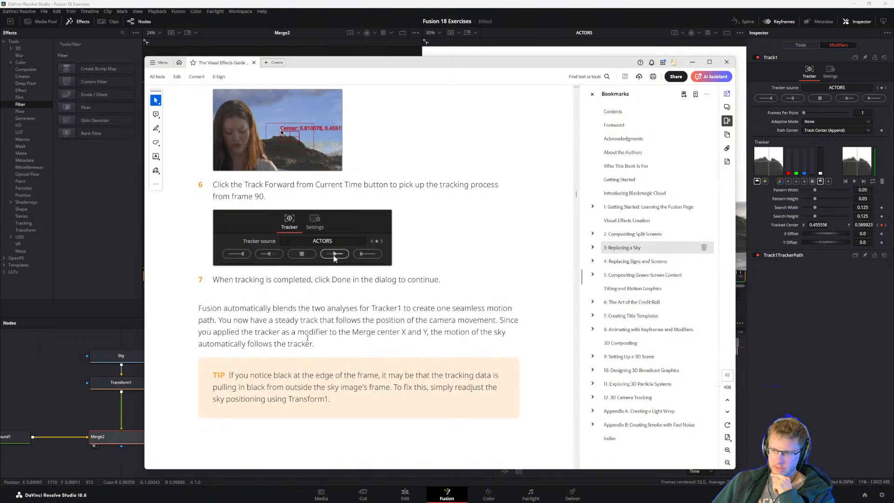
# Read the guide's blended-analysis paragraph, the black-edge tip, and steps 1 and 2 of Blending In the Original Sky.
pyautogui.moveTo(315, 331); pyautogui.dragTo(254, 332)
pyautogui.click(217, 311)
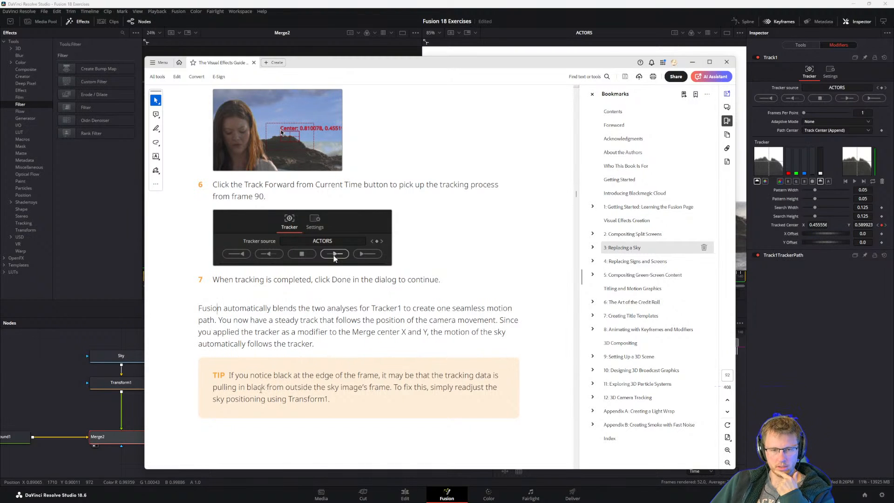
pyautogui.scroll(-1, 292, 371)
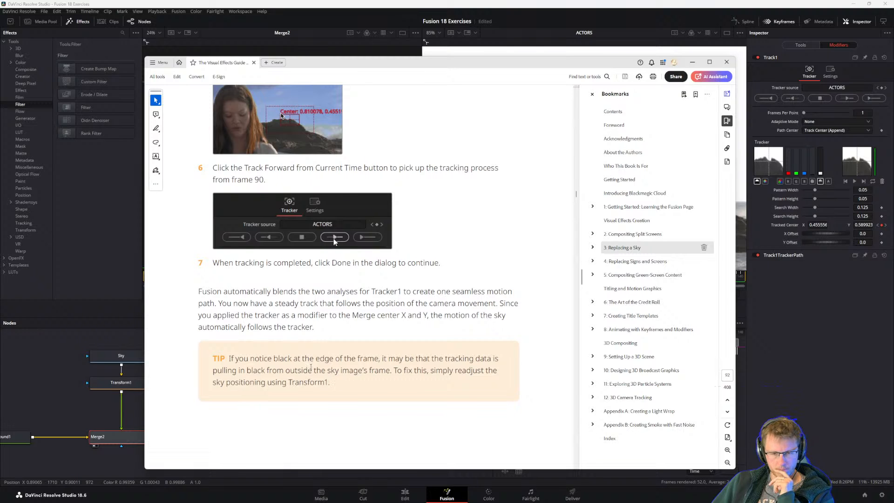
pyautogui.scroll(-8, 310, 368)
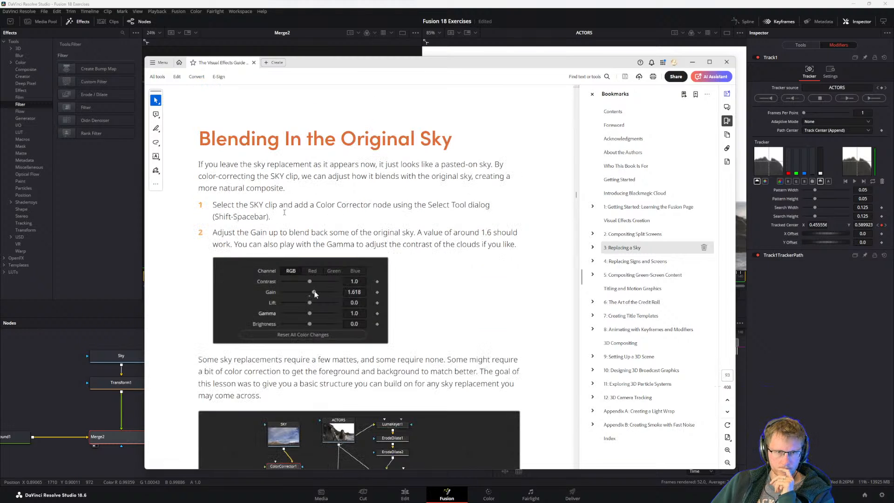
pyautogui.scroll(-3, 288, 233)
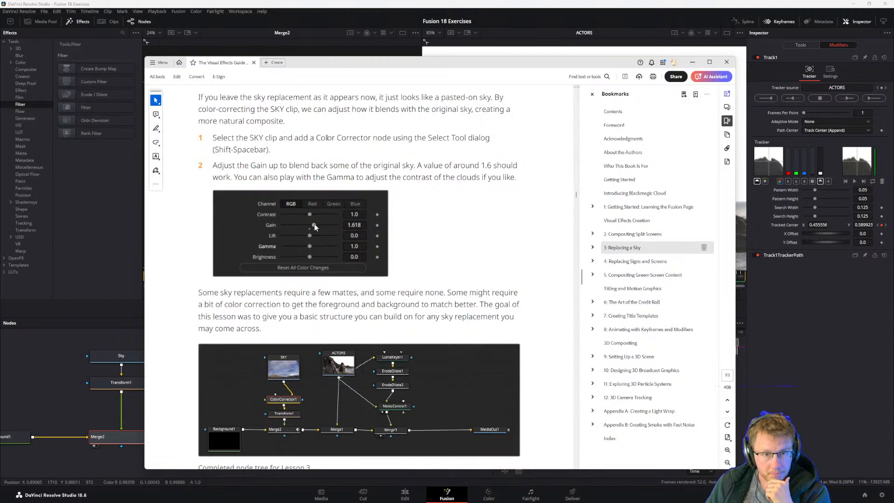
pyautogui.moveTo(228, 147); pyautogui.dragTo(231, 147)
pyautogui.click(239, 110)
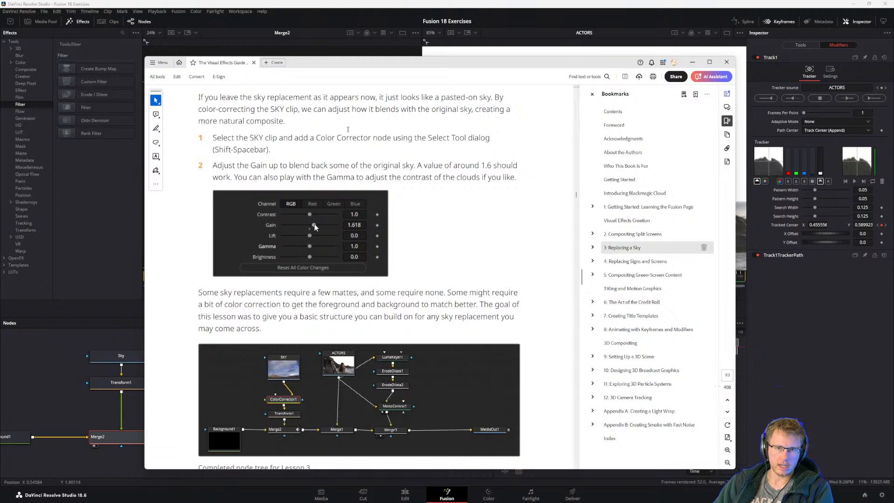
# Return to Fusion, move Transform1 down to make room, and add a Color Corrector directly after the Sky node.
pyautogui.click(318, 3)
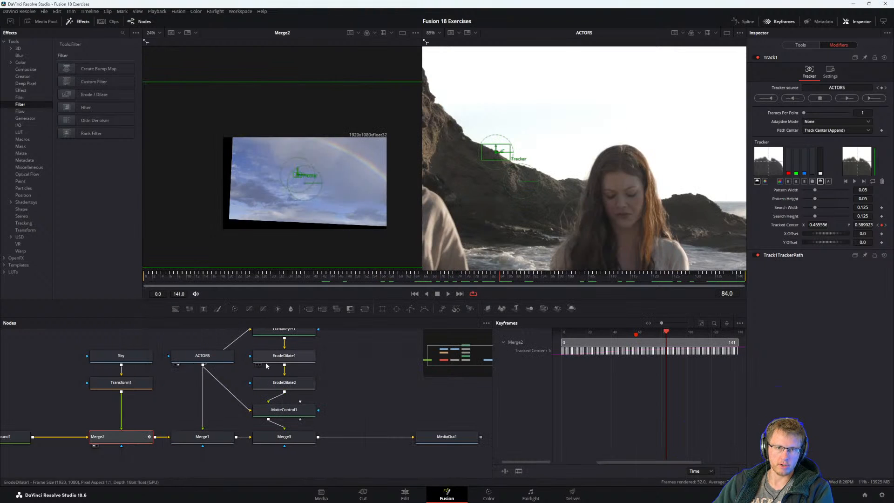
pyautogui.moveTo(125, 385); pyautogui.dragTo(125, 411)
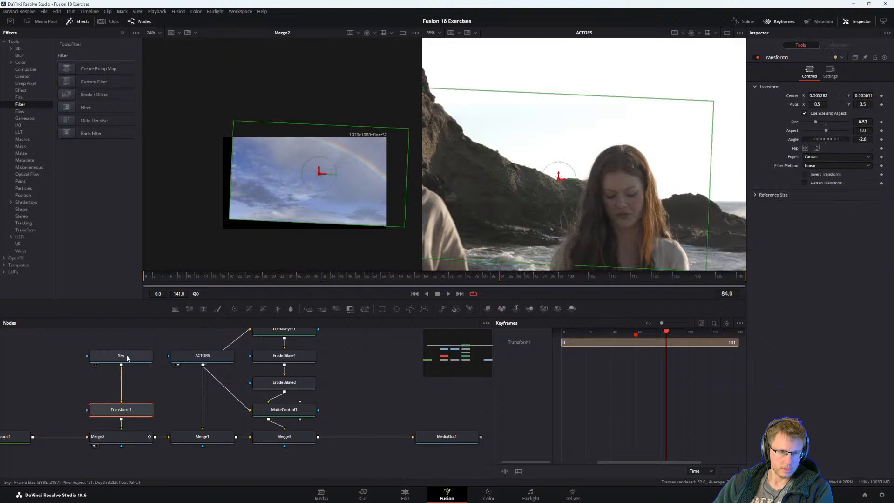
pyautogui.click(128, 360)
pyautogui.hotkey('shift', 'space')
pyautogui.write('color co')
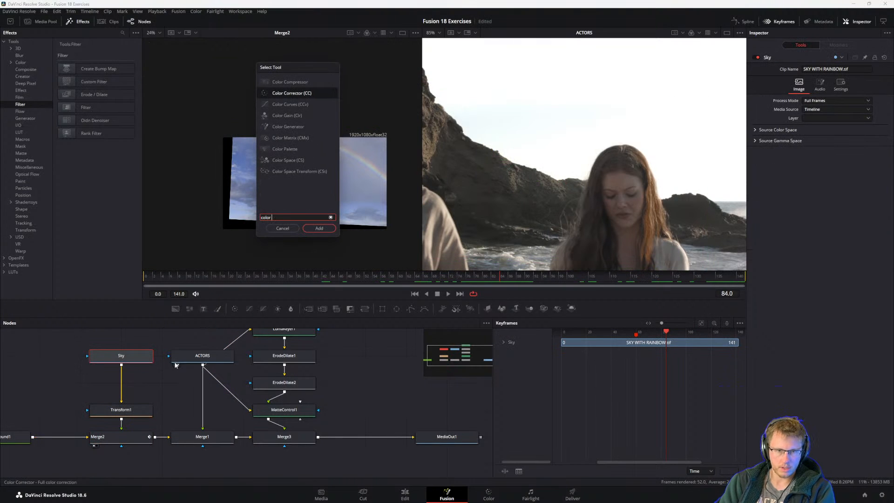
pyautogui.press('Return')
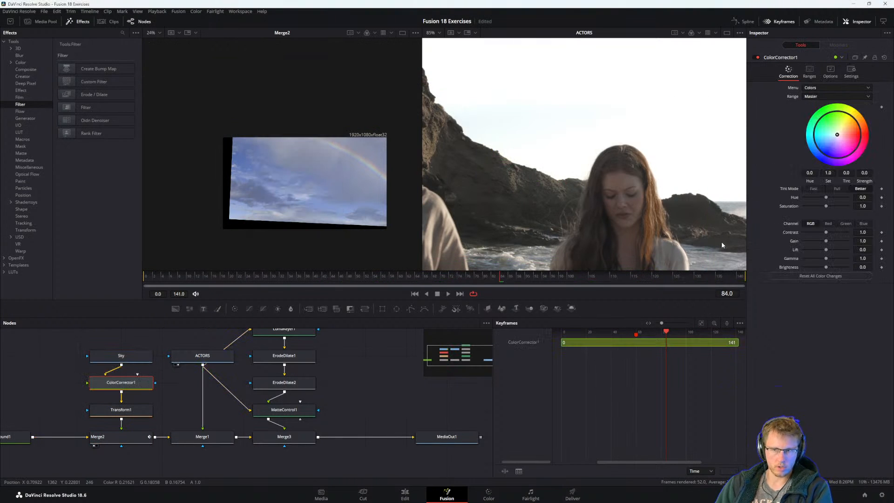
# Show MediaOut1 in the second viewer in place of ACTORS so the whole composite fits in view.
pyautogui.moveTo(407, 440); pyautogui.dragTo(348, 438)
pyautogui.click(377, 438)
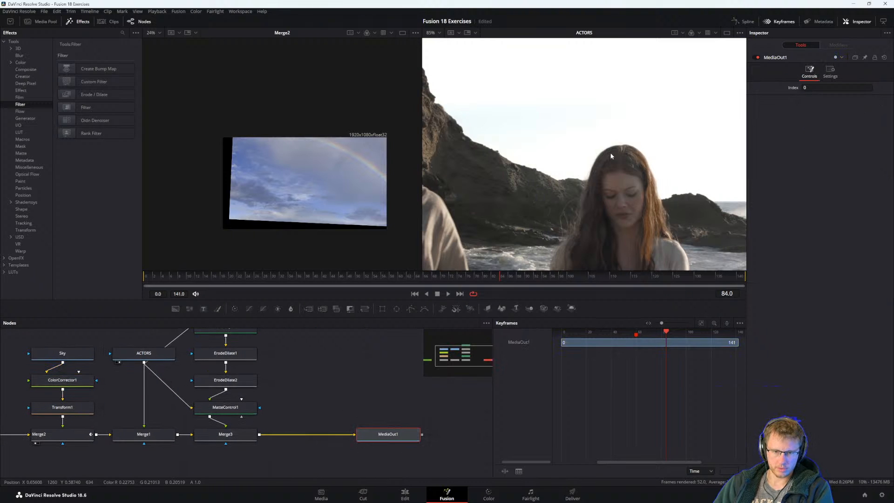
pyautogui.press('2')
pyautogui.scroll(-3, 605, 157)
pyautogui.moveTo(613, 177); pyautogui.dragTo(626, 176)
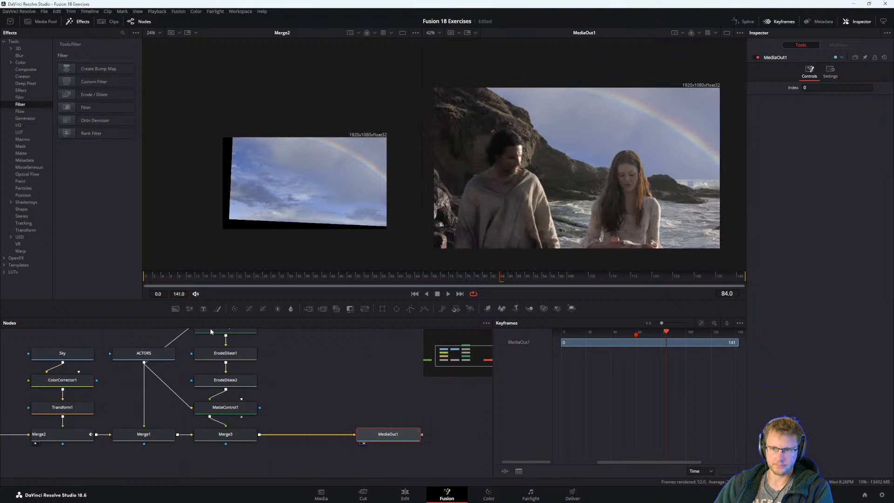
# Play back the composite to review the tracked sky, and check the guide's Gain step before returning to Fusion.
pyautogui.click(61, 386)
pyautogui.hotkey('alt', 'Tab')
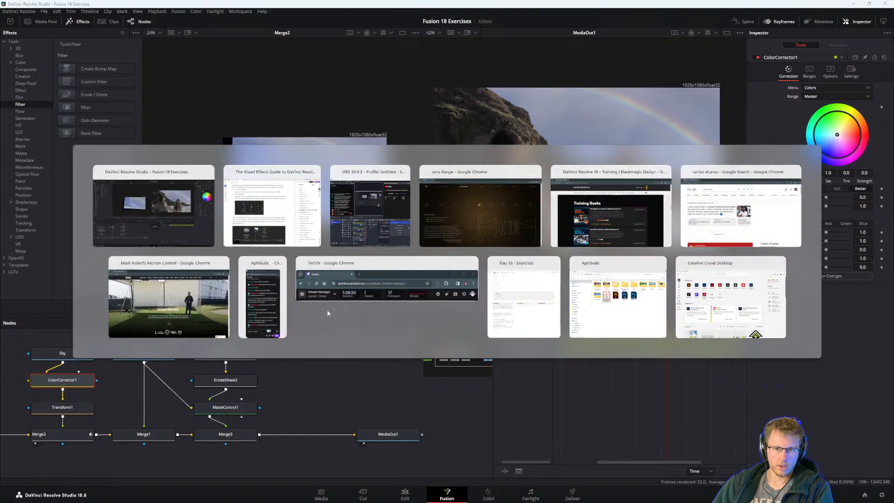
pyautogui.hotkey('alt', 'Tab')
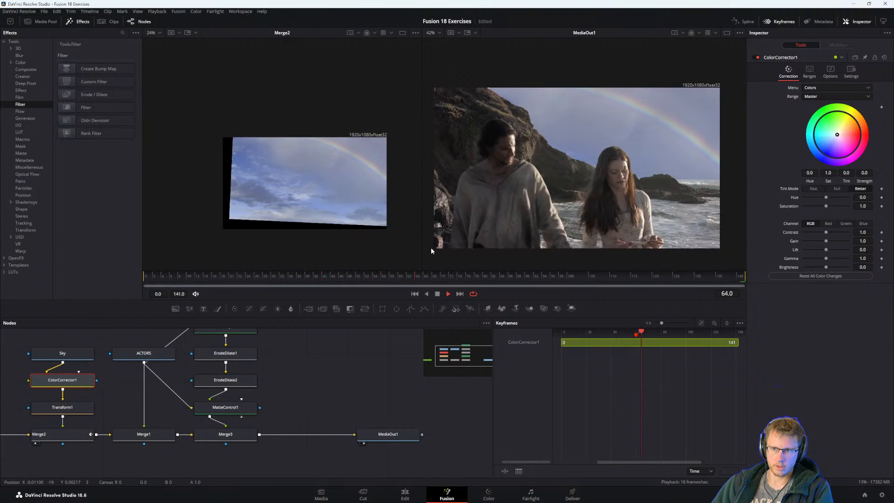
pyautogui.hotkey('alt', 'Tab')
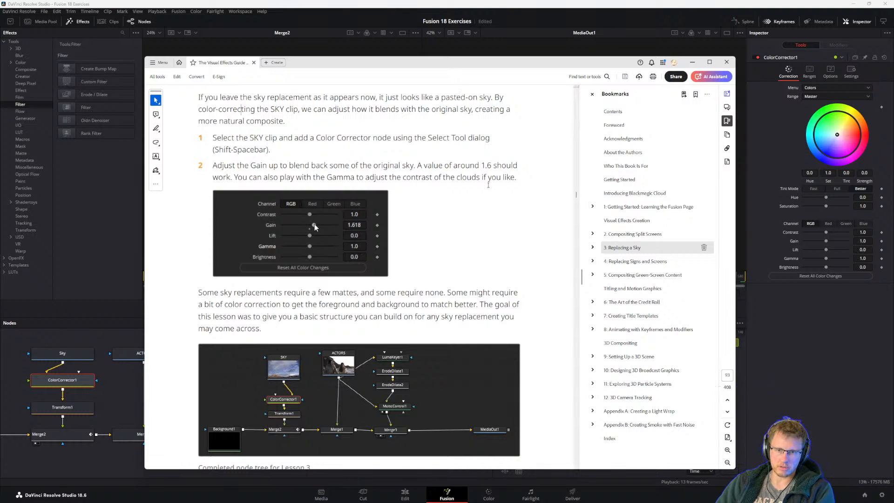
pyautogui.click(774, 370)
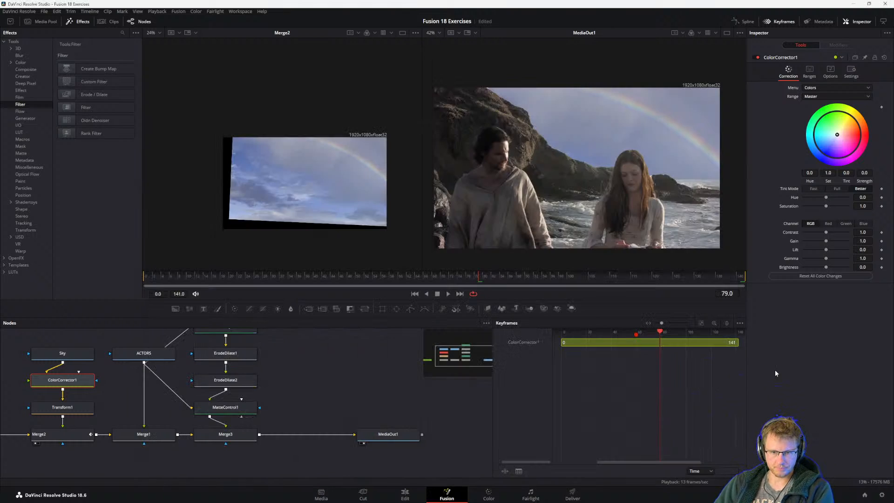
# Set the Gain of ColorCorrector1 to 1.618 to blend back some of the original sky.
pyautogui.click(108, 405)
pyautogui.click(34, 383)
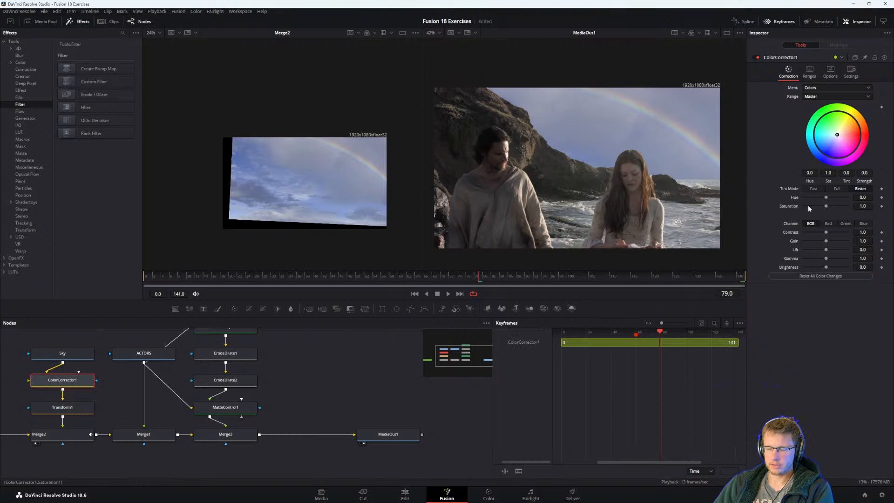
pyautogui.moveTo(827, 242); pyautogui.dragTo(840, 238)
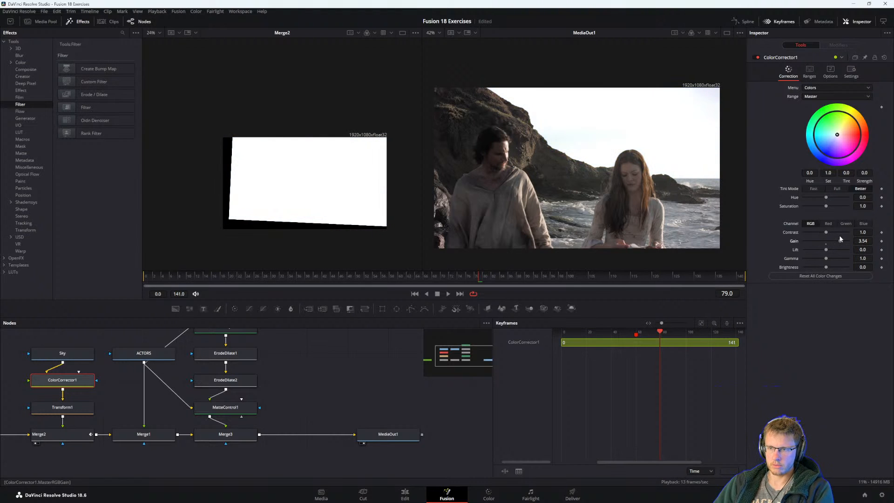
pyautogui.hotkey('ctrl', 'z')
pyautogui.click(863, 242)
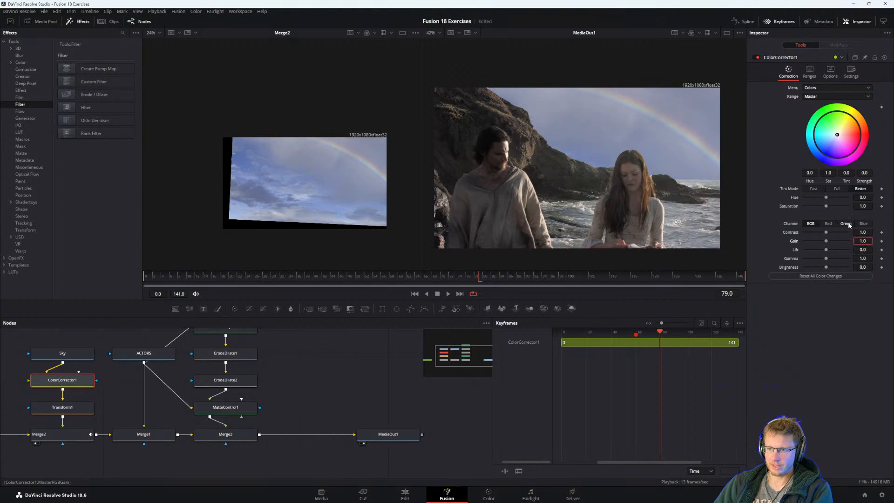
pyautogui.write('1.618')
pyautogui.press('Tab')
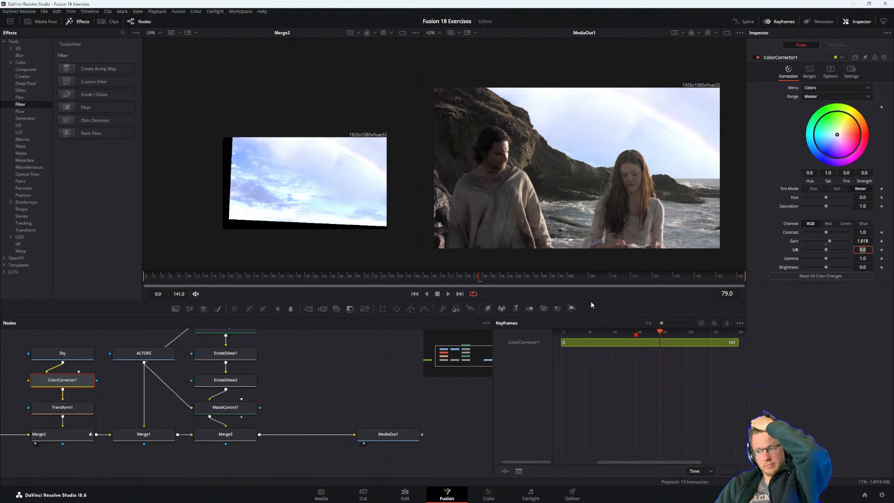
# Recheck the guide's Gamma suggestion and try lower and higher Gamma values on ColorCorrector1 to adjust the cloud contrast.
pyautogui.hotkey('alt', 'Tab')
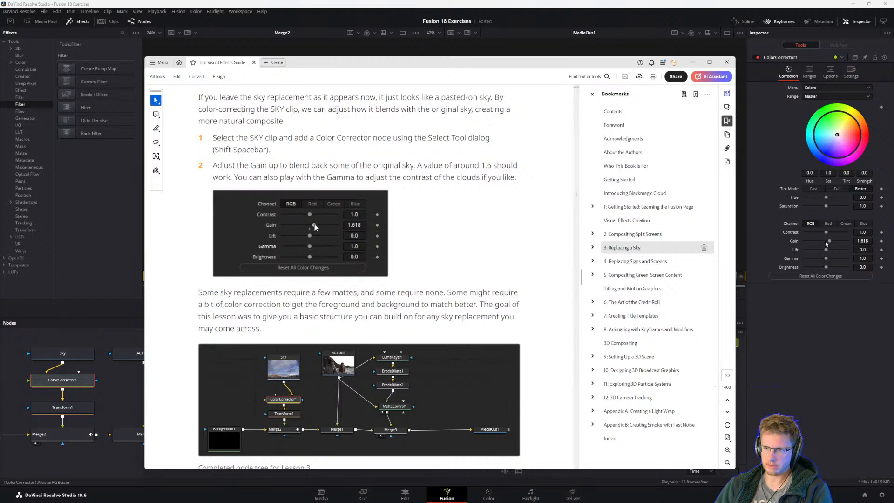
pyautogui.click(834, 322)
pyautogui.moveTo(825, 258); pyautogui.dragTo(805, 258)
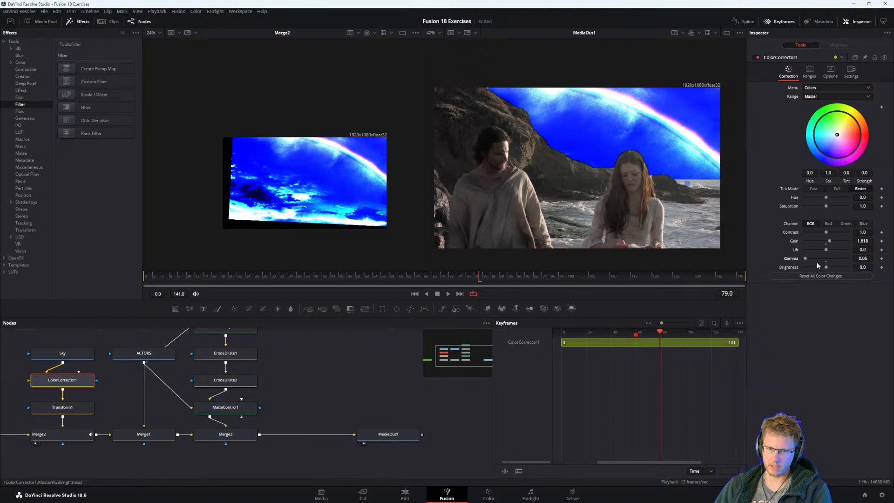
pyautogui.moveTo(819, 258)
pyautogui.mouseDown()
pyautogui.moveTo(846, 261)
pyautogui.moveTo(819, 268)
pyautogui.mouseUp()
pyautogui.doubleClick(831, 259)
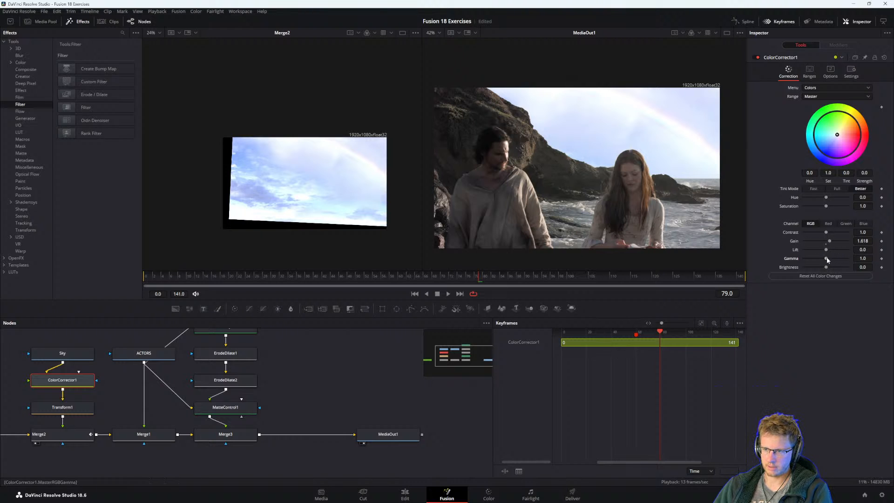
pyautogui.moveTo(825, 259)
pyautogui.mouseDown()
pyautogui.moveTo(836, 259)
pyautogui.moveTo(812, 259)
pyautogui.moveTo(834, 266)
pyautogui.moveTo(811, 269)
pyautogui.moveTo(826, 261)
pyautogui.mouseUp()
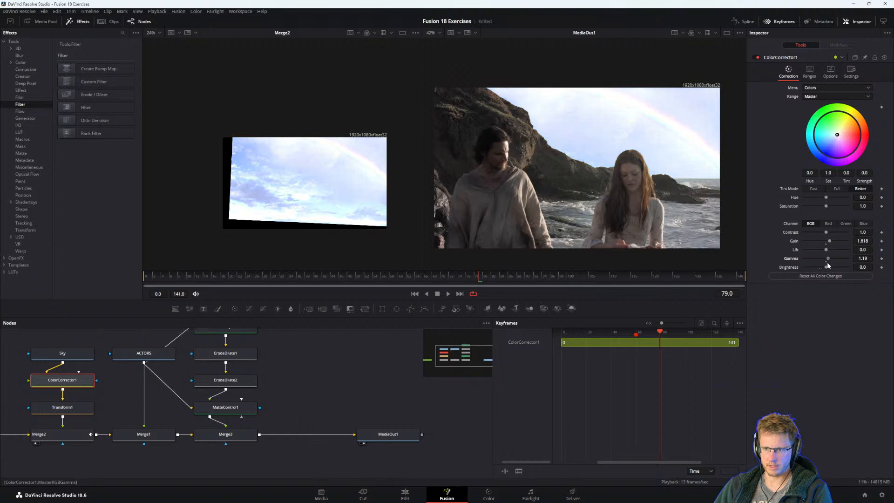
pyautogui.click(826, 262)
# Switch to the guide PDF and look over the Practice Exercise steps and the final robot composite image.
pyautogui.hotkey('alt', 'Tab')
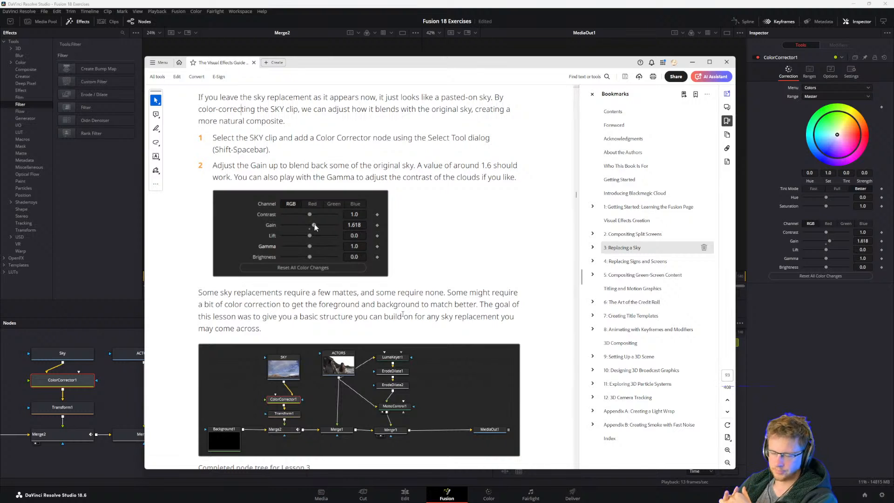
pyautogui.scroll(-10, 405, 321)
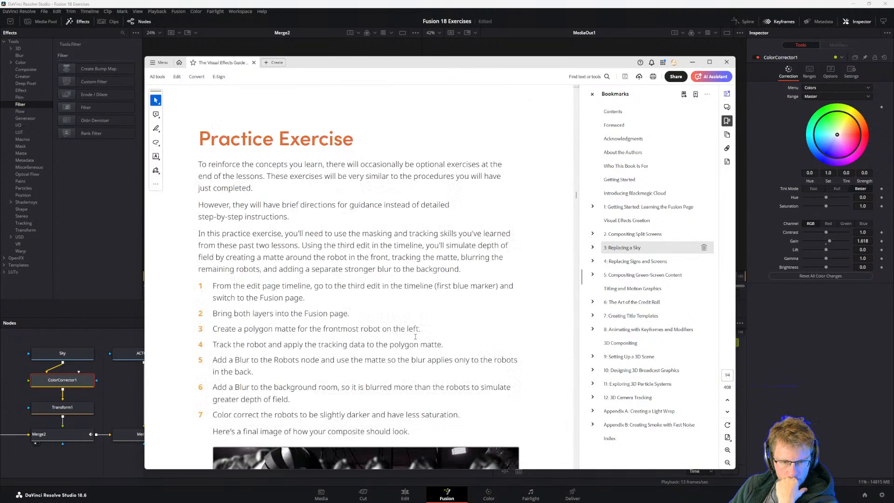
pyautogui.scroll(-3, 353, 269)
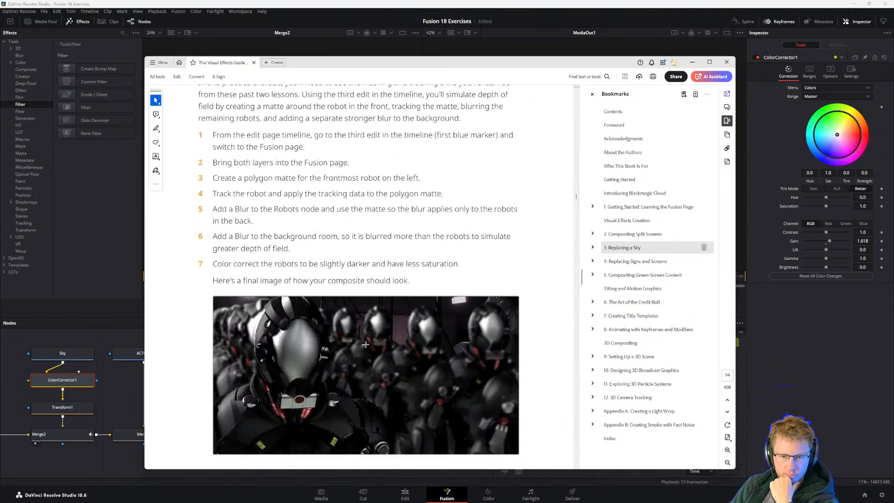
pyautogui.scroll(8, 454, 309)
pyautogui.scroll(-5, 454, 302)
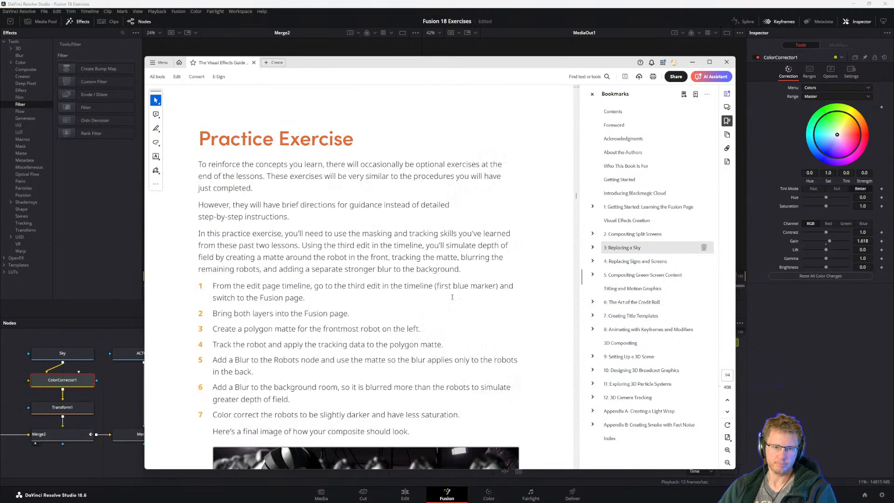
# Place the guide beside the Nodes area and compare Fusion's node tree with the completed Lesson 3 tree.
pyautogui.scroll(5, 354, 307)
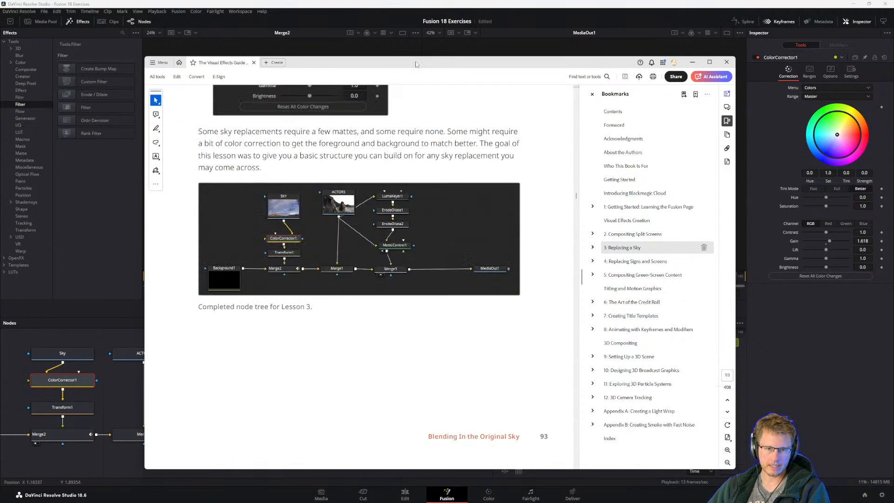
pyautogui.moveTo(417, 64); pyautogui.dragTo(676, 126)
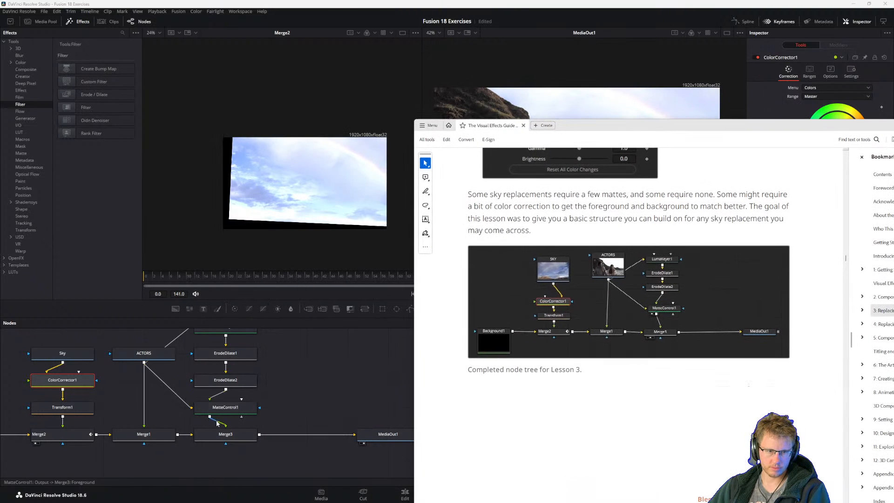
pyautogui.click(322, 358)
pyautogui.hotkey('alt', 'Tab')
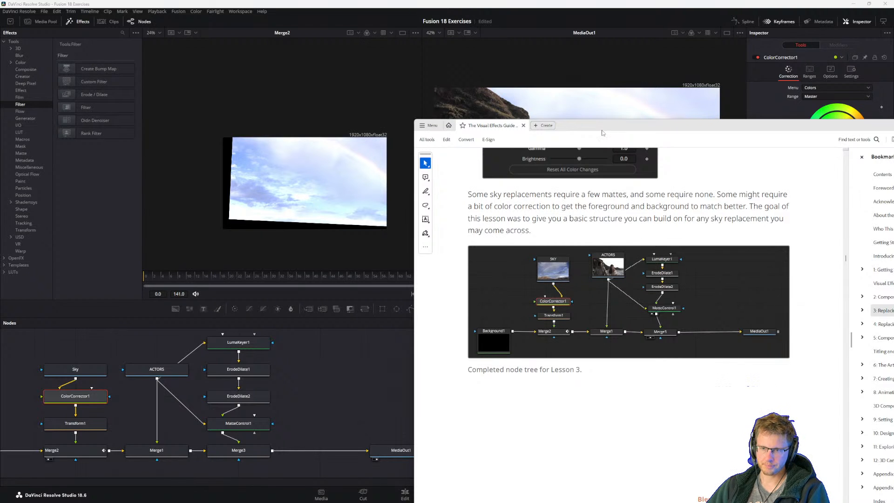
pyautogui.moveTo(605, 127); pyautogui.dragTo(395, 37)
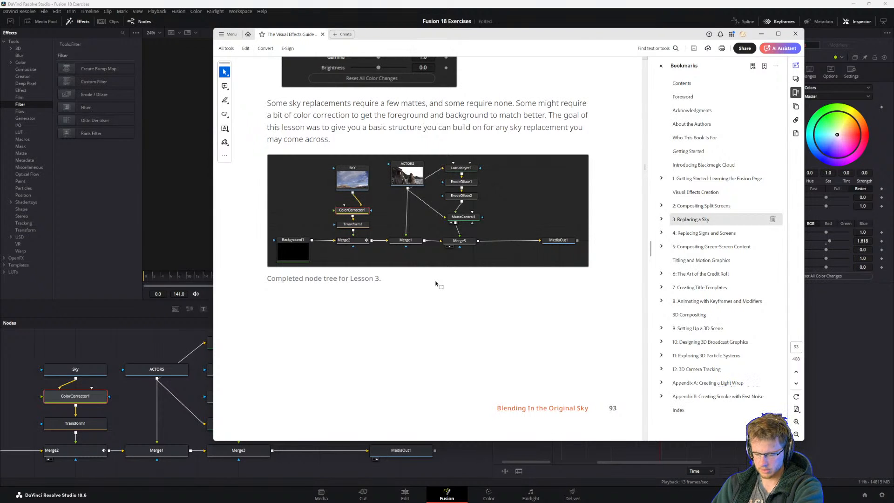
# Read the Practice Exercise introduction about using masking, tracking and blur to simulate depth of field on the robots.
pyautogui.scroll(-3, 417, 275)
pyautogui.scroll(-1, 338, 159)
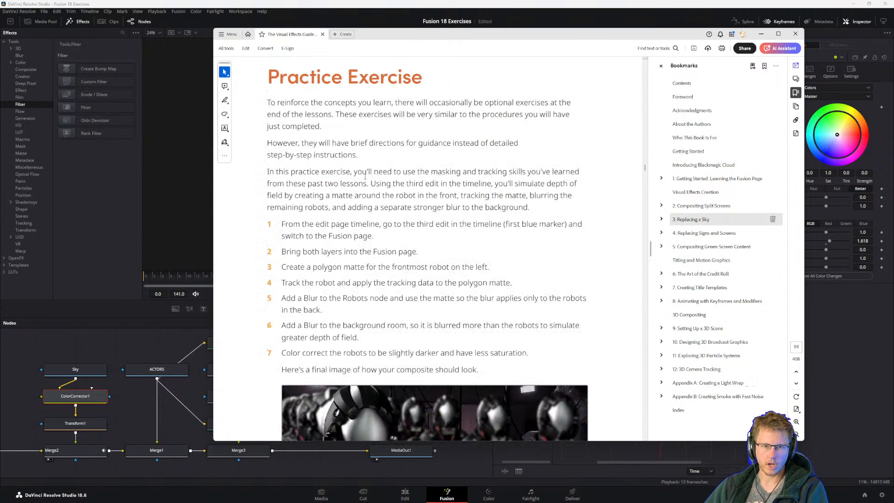
pyautogui.scroll(1, 313, 134)
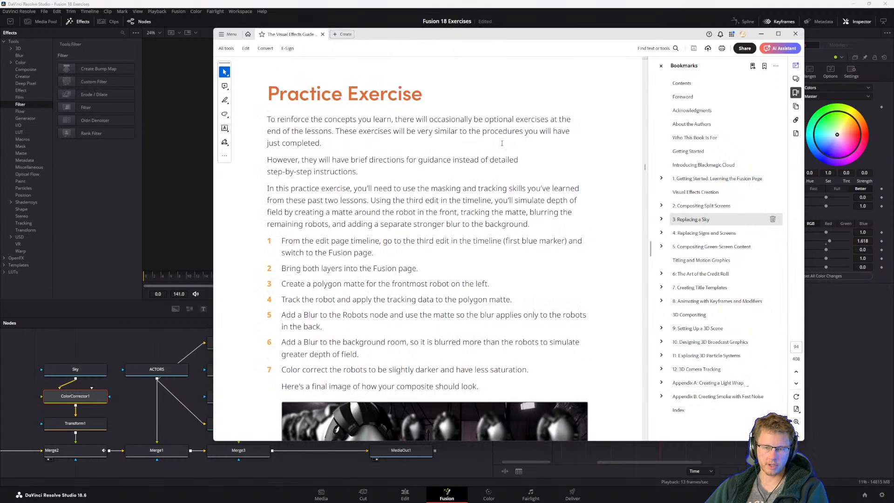
pyautogui.moveTo(335, 133); pyautogui.dragTo(392, 133)
pyautogui.click(349, 138)
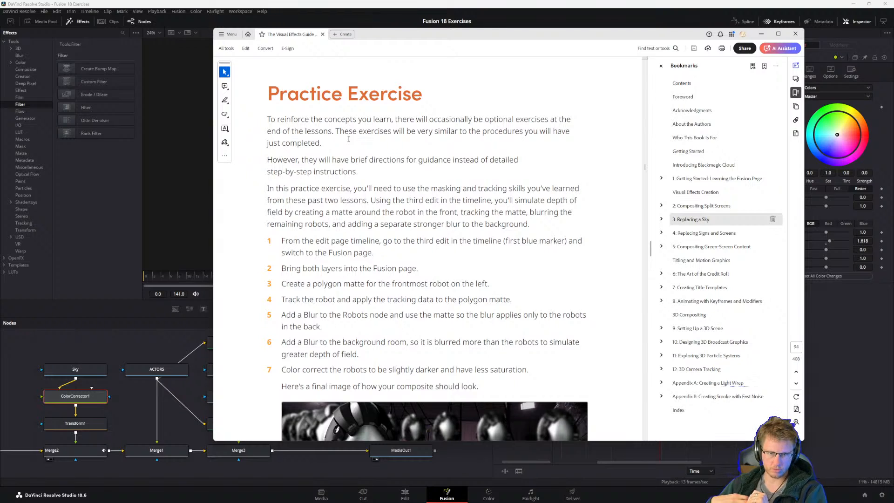
pyautogui.moveTo(286, 196); pyautogui.dragTo(451, 224)
pyautogui.click(419, 234)
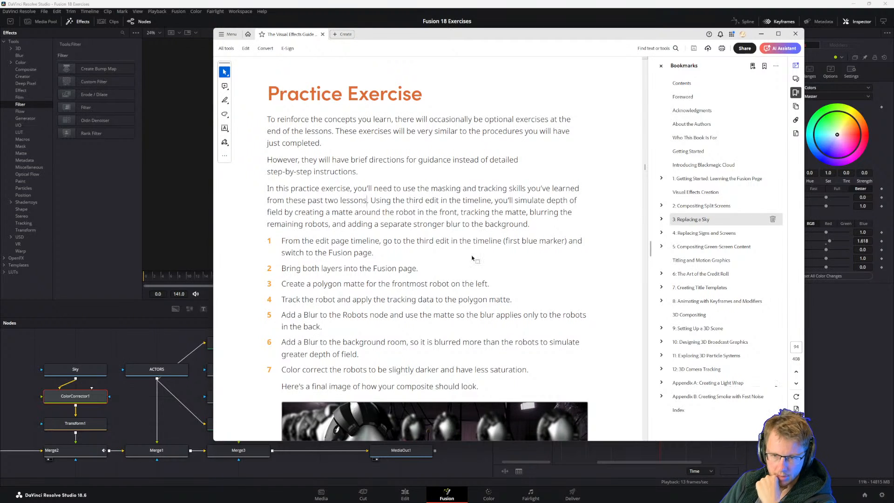
# Read through the seven Practice Exercise directions and the final robot composite image in the guide.
pyautogui.scroll(-3, 476, 260)
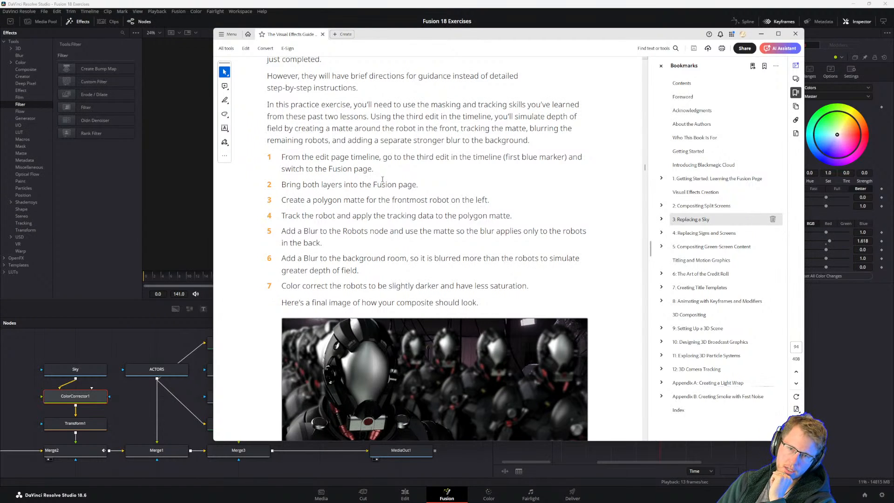
pyautogui.scroll(-3, 442, 177)
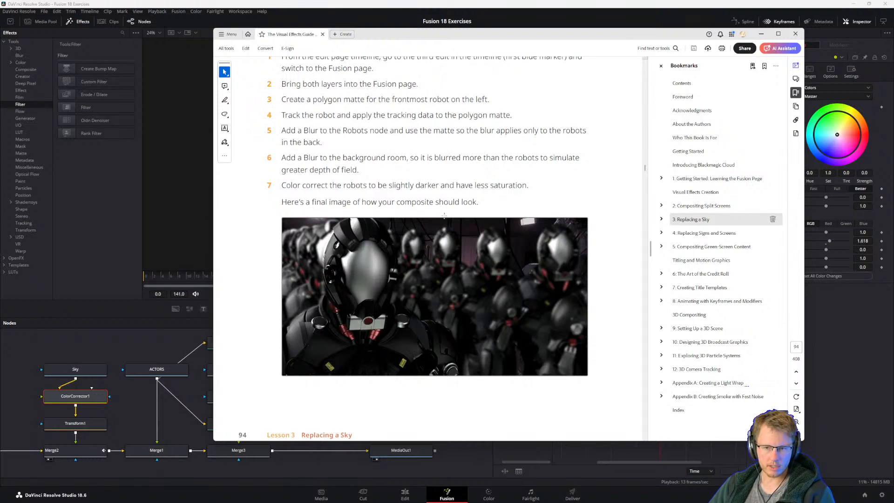
pyautogui.scroll(4, 444, 216)
# Return to DaVinci Resolve and look over the sky replacement node tree from Background1 to MediaOut1.
pyautogui.click(124, 413)
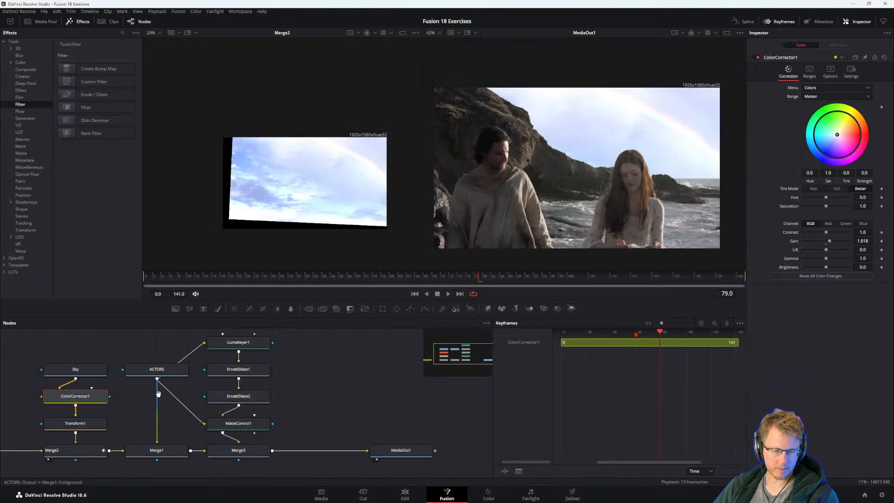
pyautogui.moveTo(158, 394); pyautogui.dragTo(189, 368)
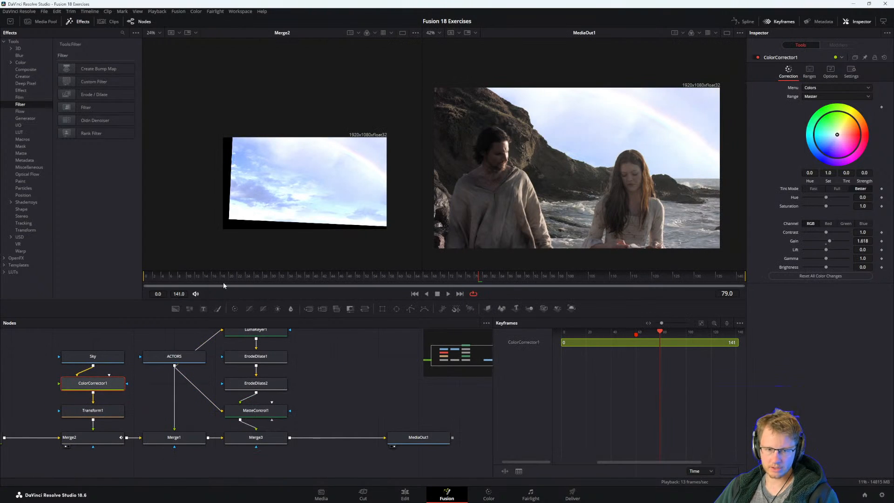
pyautogui.moveTo(262, 373); pyautogui.dragTo(266, 397)
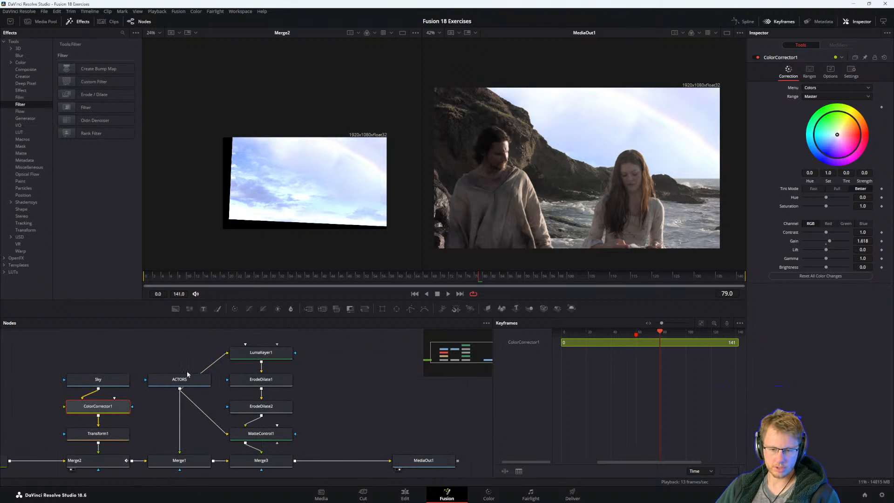
pyautogui.moveTo(206, 377); pyautogui.dragTo(280, 382)
# Open the recent project INTRO TITLE SEQ to look at its Fusion composition.
pyautogui.click(44, 11)
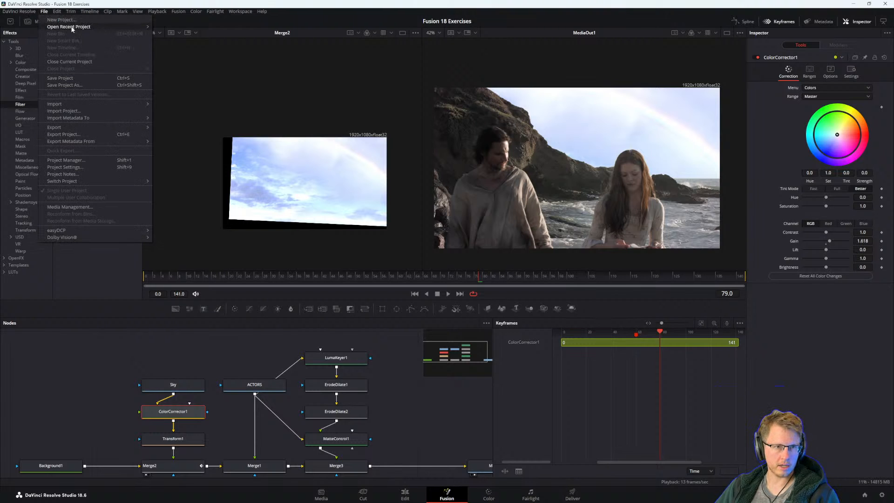
pyautogui.moveTo(72, 30)
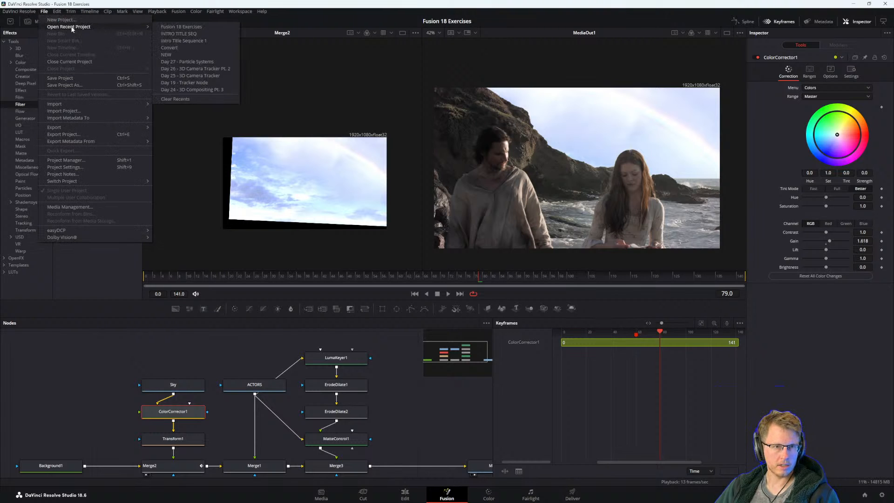
pyautogui.click(184, 34)
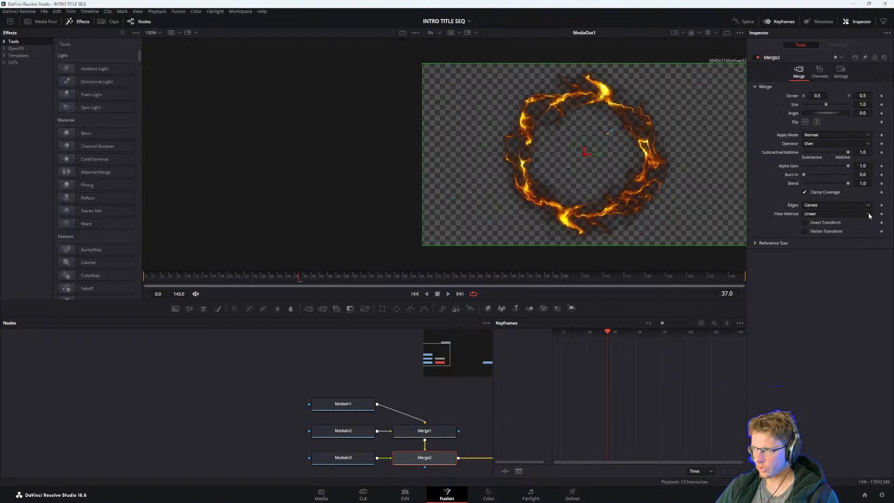
pyautogui.moveTo(458, 437); pyautogui.dragTo(346, 443)
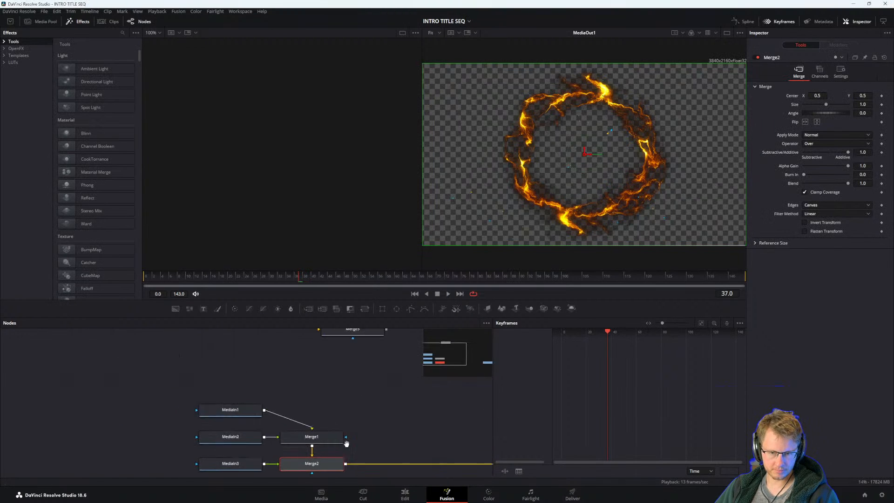
# On the edit page, park the playhead at 01:00:03:03 over the DSC_2484.MP4 clip and open that clip in Fusion.
pyautogui.click(404, 494)
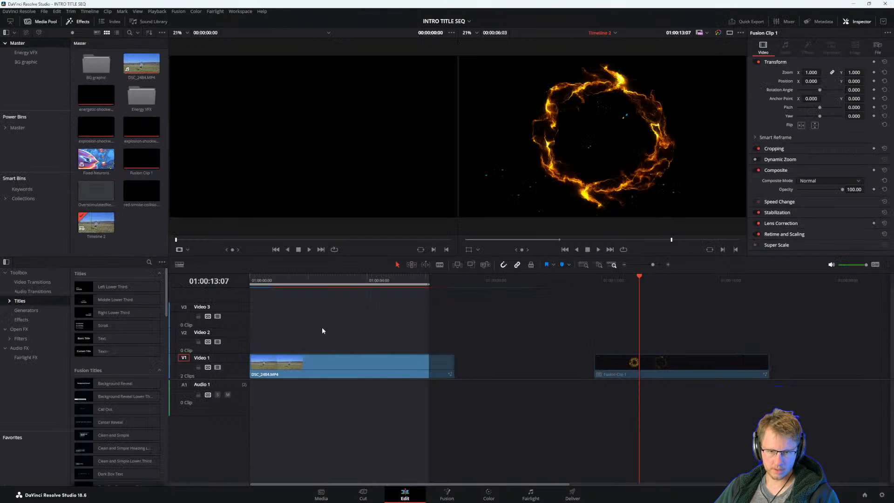
pyautogui.click(341, 279)
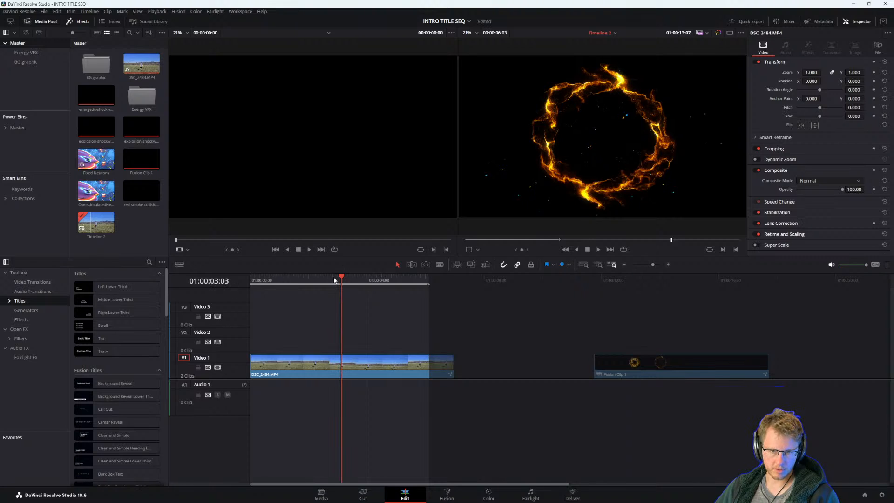
pyautogui.press('Left')
pyautogui.press('Left')
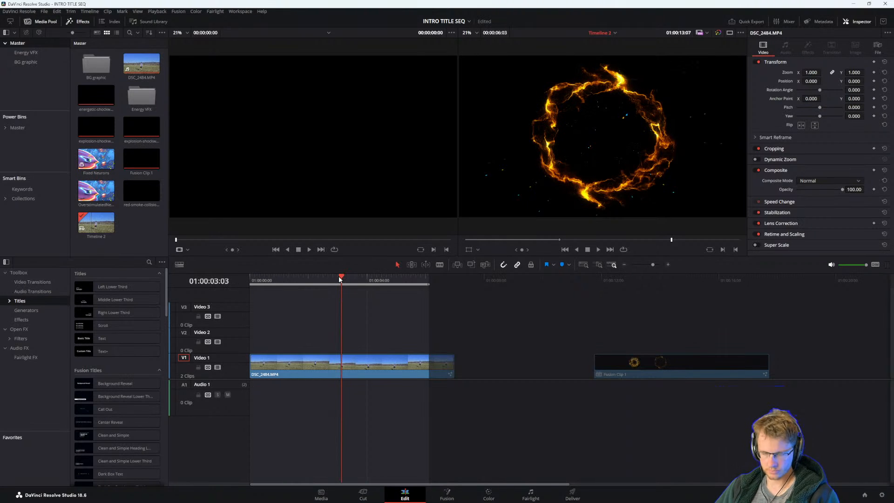
pyautogui.click(326, 374)
pyautogui.click(452, 495)
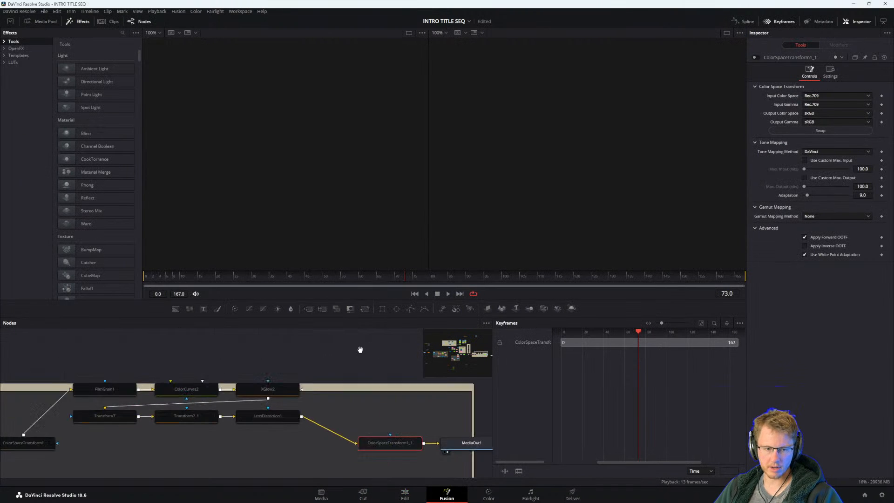
# Look over the title sequence's grouped nodes and examine the 3D title letters closely in the MediaOut1 viewer.
pyautogui.moveTo(118, 353); pyautogui.dragTo(241, 414)
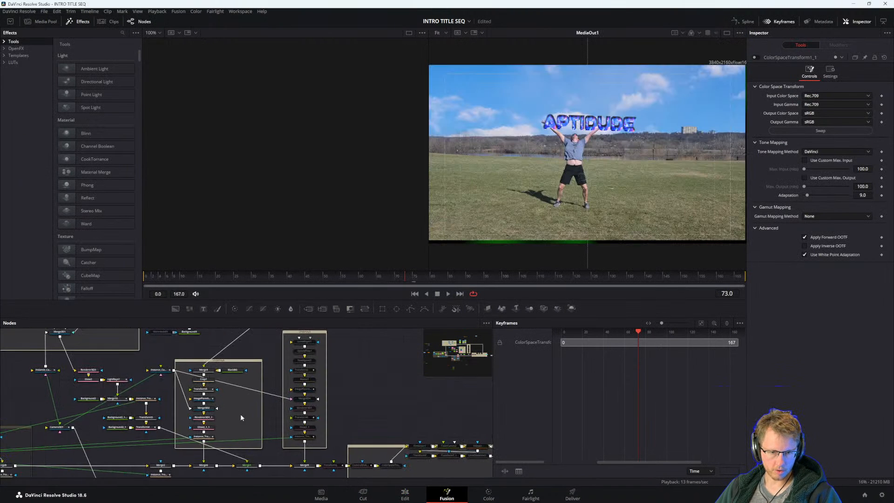
pyautogui.moveTo(144, 396); pyautogui.dragTo(287, 423)
pyautogui.moveTo(342, 446); pyautogui.dragTo(411, 489)
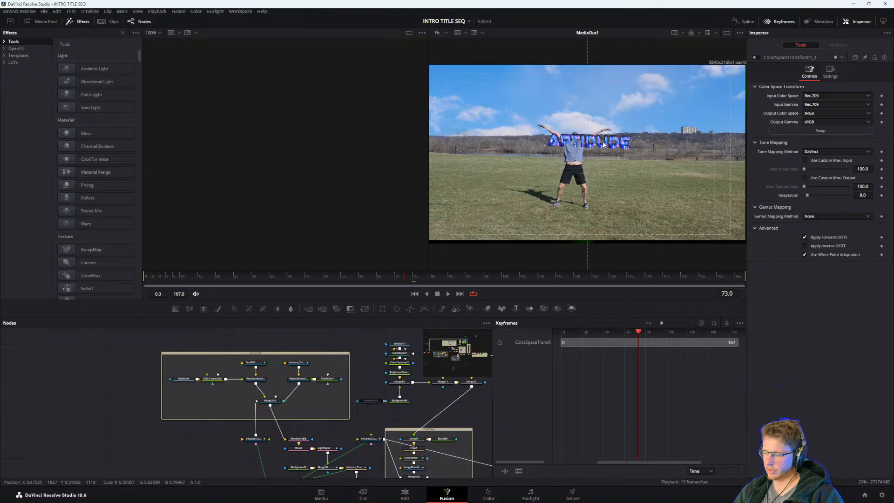
pyautogui.moveTo(351, 429); pyautogui.dragTo(335, 394)
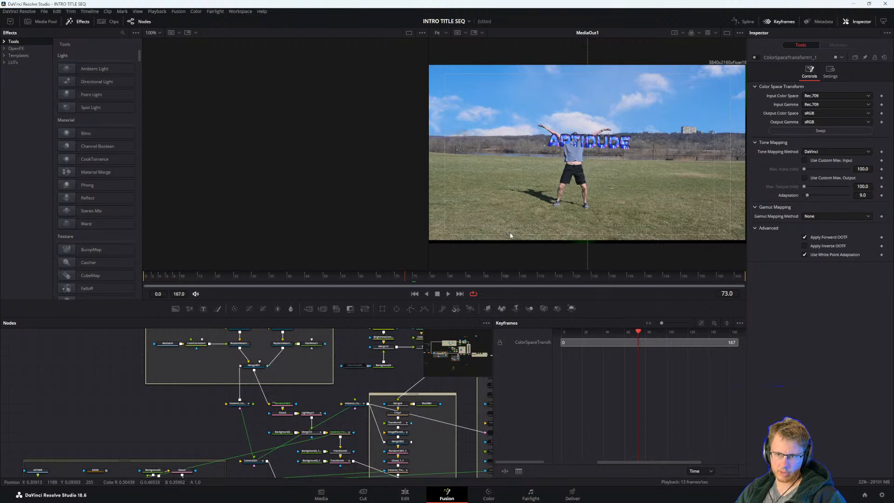
pyautogui.scroll(3, 522, 149)
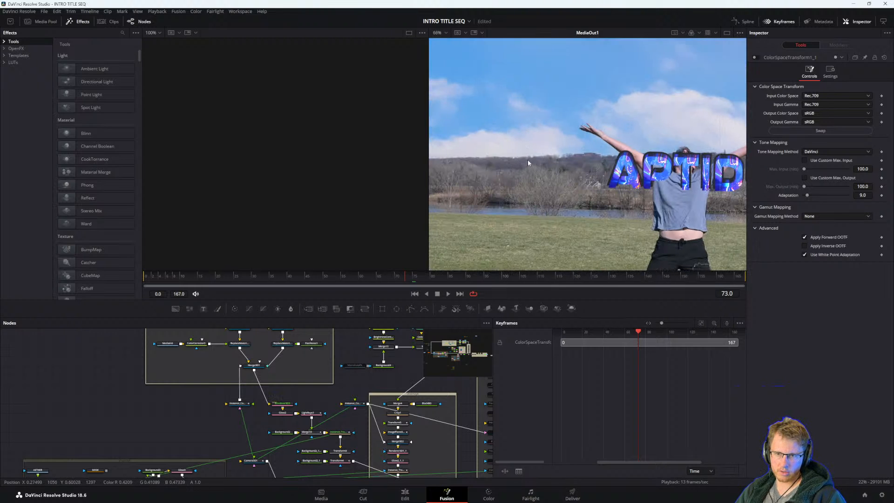
pyautogui.moveTo(528, 183)
pyautogui.mouseDown()
pyautogui.moveTo(624, 183)
pyautogui.moveTo(529, 183)
pyautogui.mouseUp()
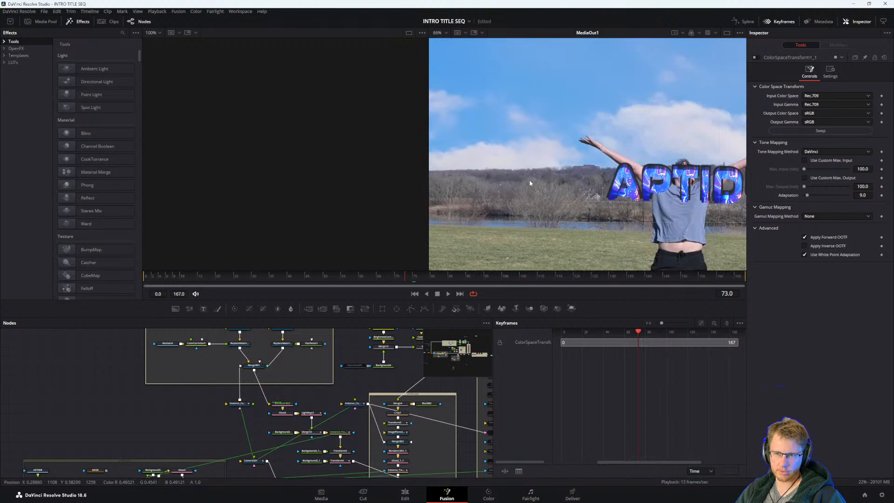
pyautogui.scroll(-3, 529, 179)
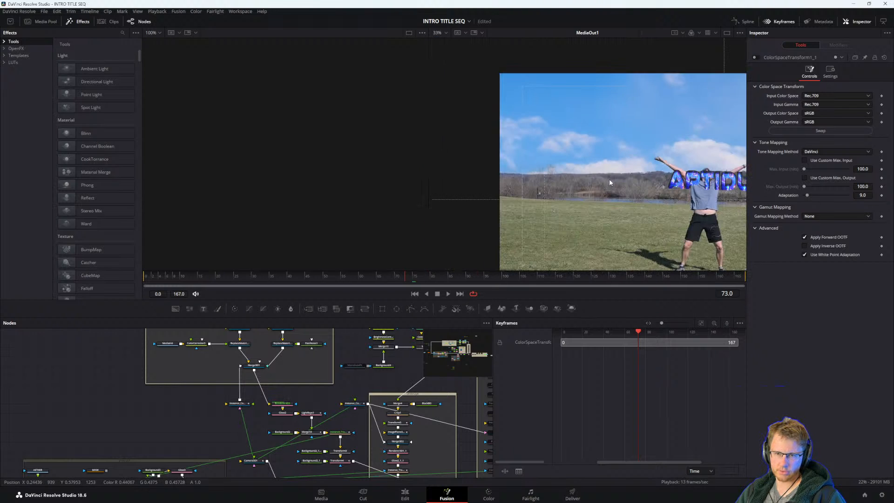
pyautogui.scroll(-2, 568, 183)
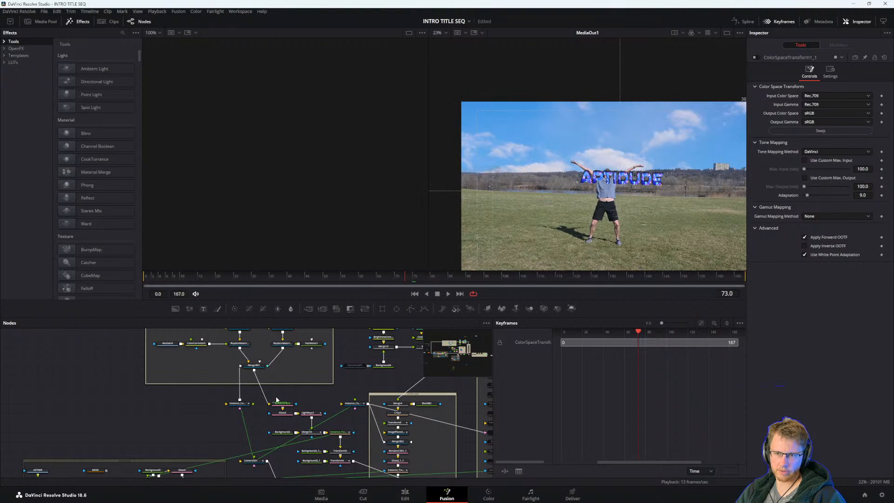
# Examine the Background2, Merge10 and Transform nodes beside Camera3D1 in the title sequence node tree.
pyautogui.scroll(3, 249, 402)
pyautogui.scroll(3, 264, 365)
pyautogui.moveTo(268, 411); pyautogui.dragTo(227, 348)
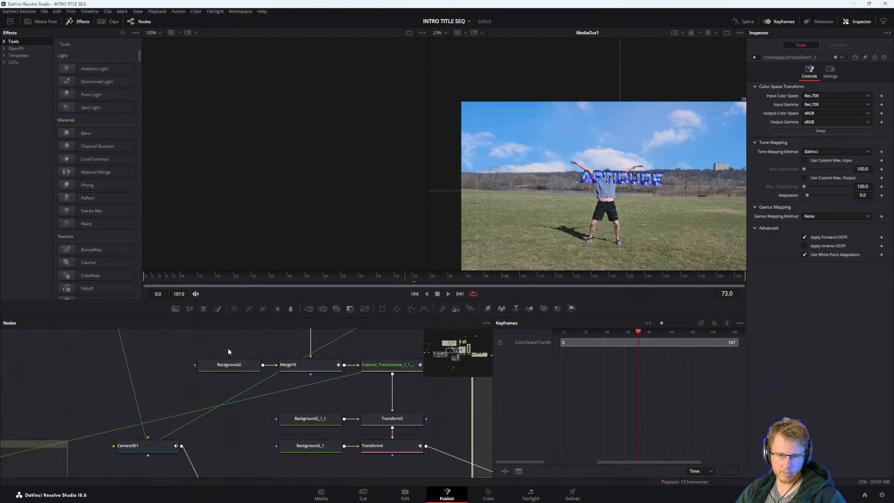
pyautogui.moveTo(249, 427); pyautogui.dragTo(291, 359)
pyautogui.scroll(-3, 290, 394)
pyautogui.moveTo(261, 417); pyautogui.dragTo(268, 421)
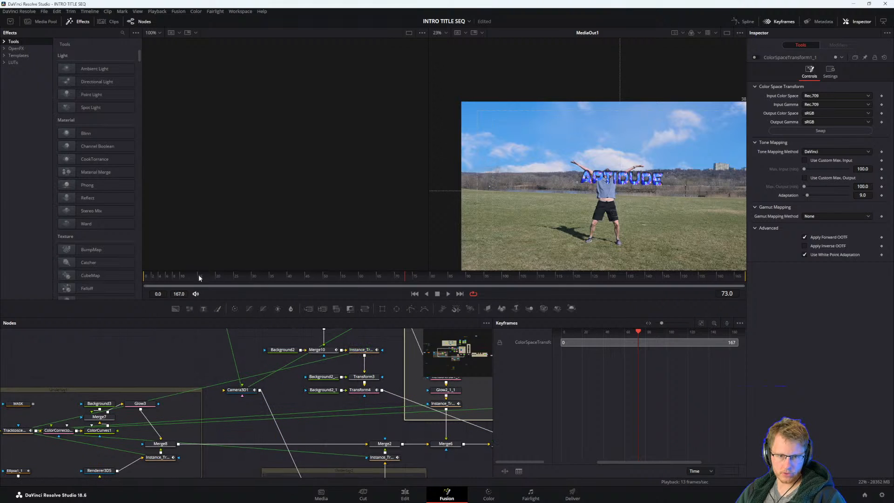
# Go to frame 24 and examine the node group containing AETHER, MASK and BlueSKY.
pyautogui.click(232, 277)
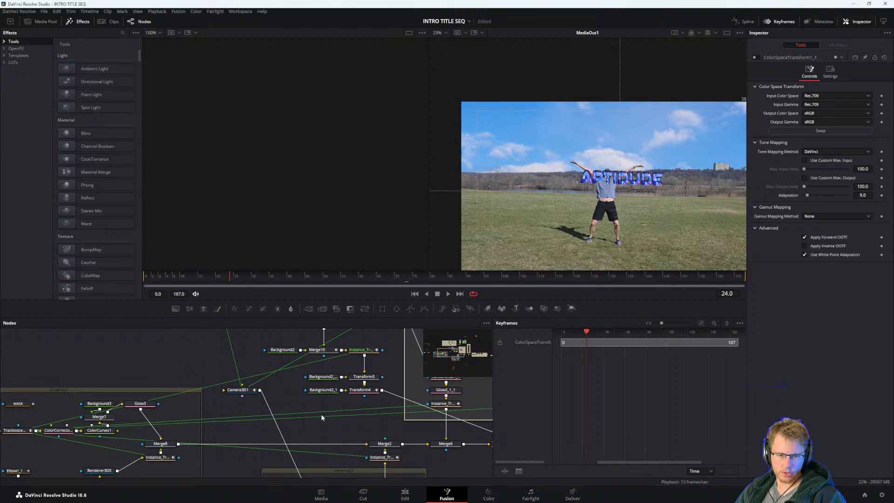
pyautogui.moveTo(386, 409); pyautogui.dragTo(313, 408)
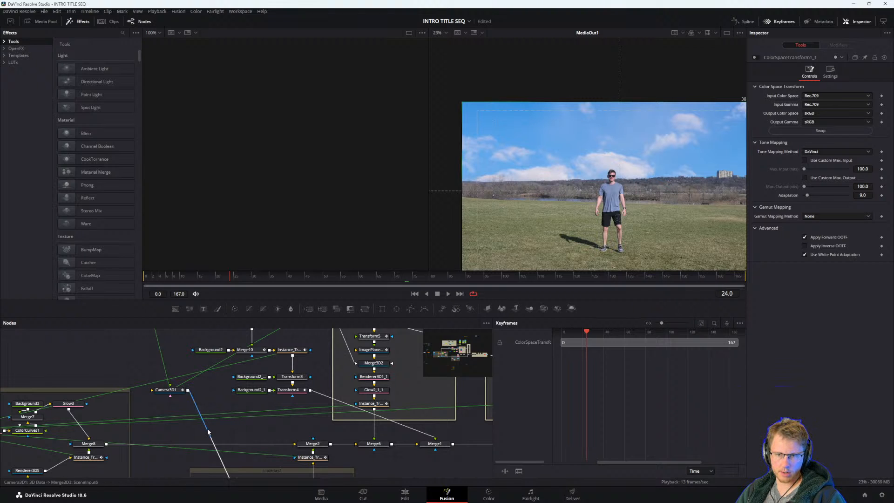
pyautogui.moveTo(126, 433); pyautogui.dragTo(390, 418)
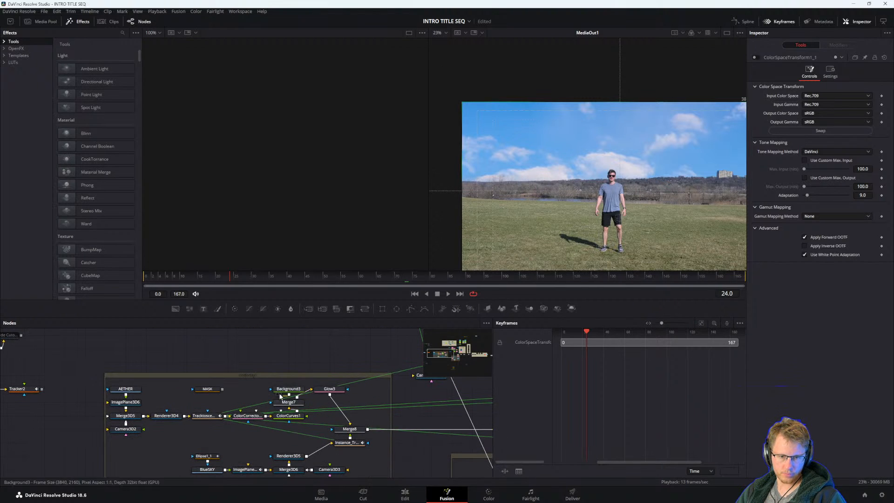
pyautogui.scroll(3, 279, 396)
pyautogui.moveTo(279, 396); pyautogui.dragTo(357, 372)
pyautogui.scroll(-3, 357, 375)
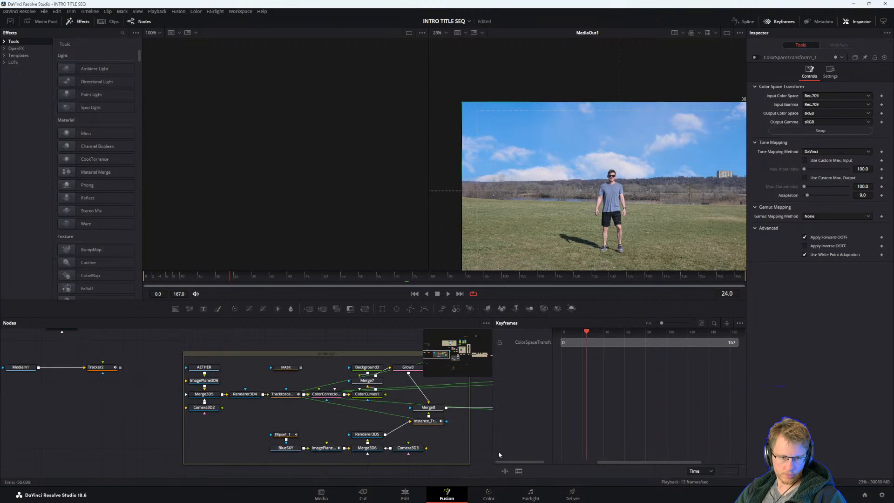
# Inspect the MASK2, ForegroundAptidude and ImagePlane3D2 nodes and their connections into Merge3D3.
pyautogui.moveTo(462, 447); pyautogui.dragTo(298, 362)
pyautogui.moveTo(413, 403); pyautogui.dragTo(297, 405)
pyautogui.scroll(3, 317, 409)
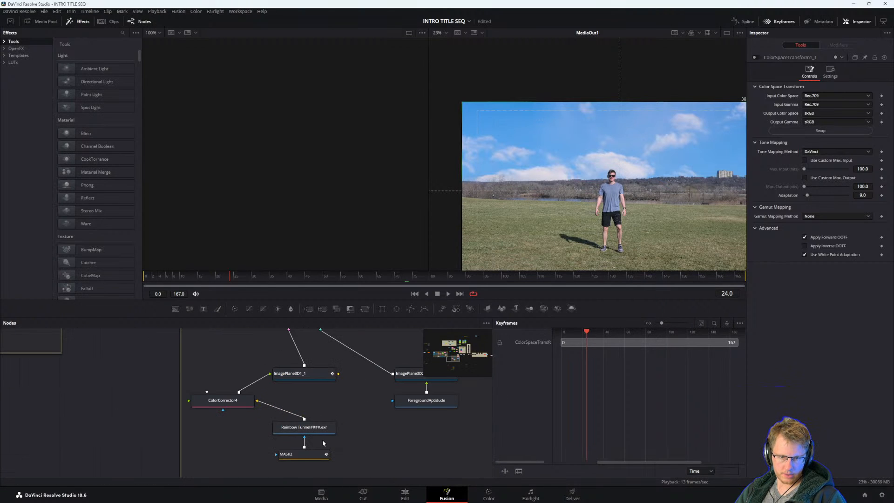
pyautogui.click(305, 453)
pyautogui.moveTo(430, 412); pyautogui.dragTo(326, 436)
pyautogui.click(330, 422)
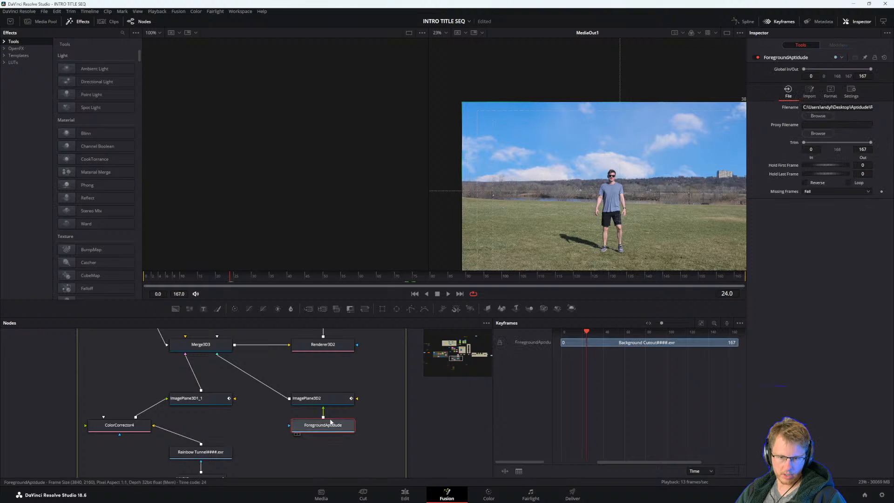
pyautogui.click(319, 398)
pyautogui.click(323, 428)
pyautogui.click(317, 394)
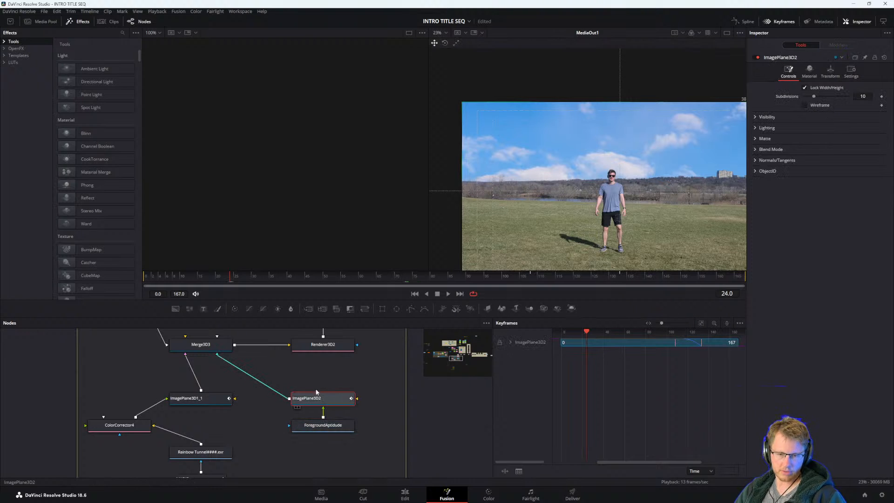
pyautogui.moveTo(362, 370); pyautogui.dragTo(361, 421)
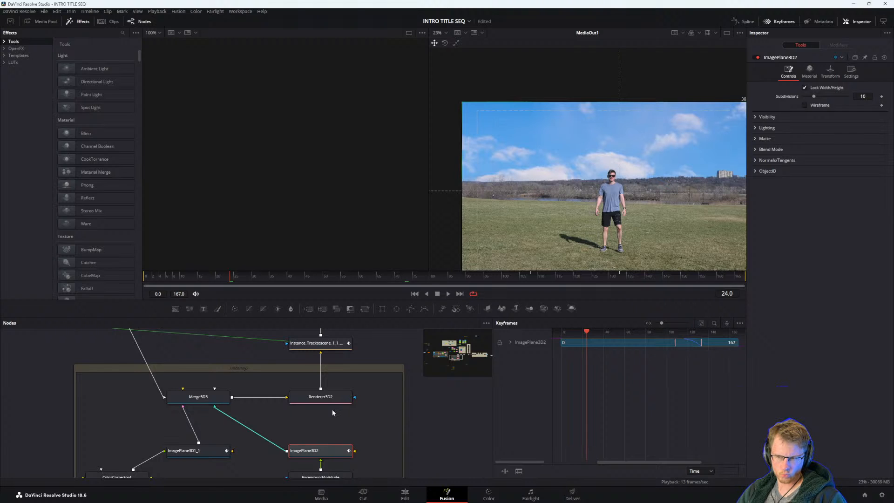
# Reopen the recent project Fusion 18 Exercises and switch to the edit page.
pyautogui.click(44, 11)
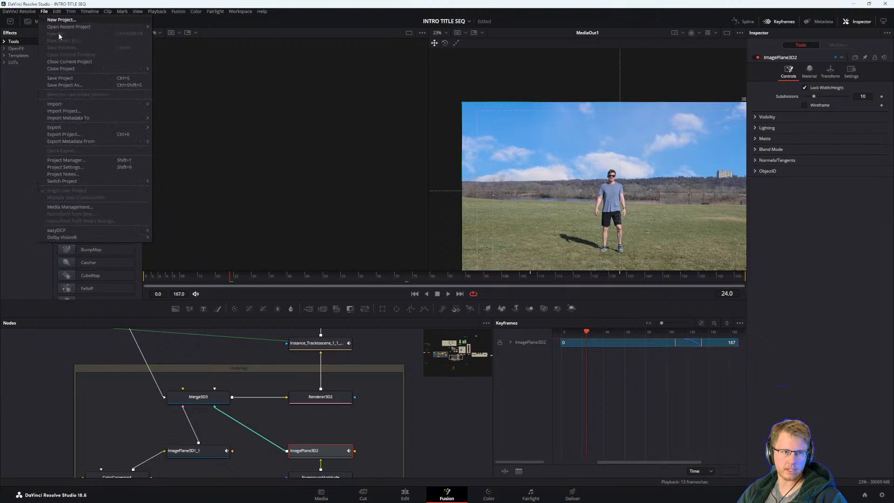
pyautogui.moveTo(94, 27)
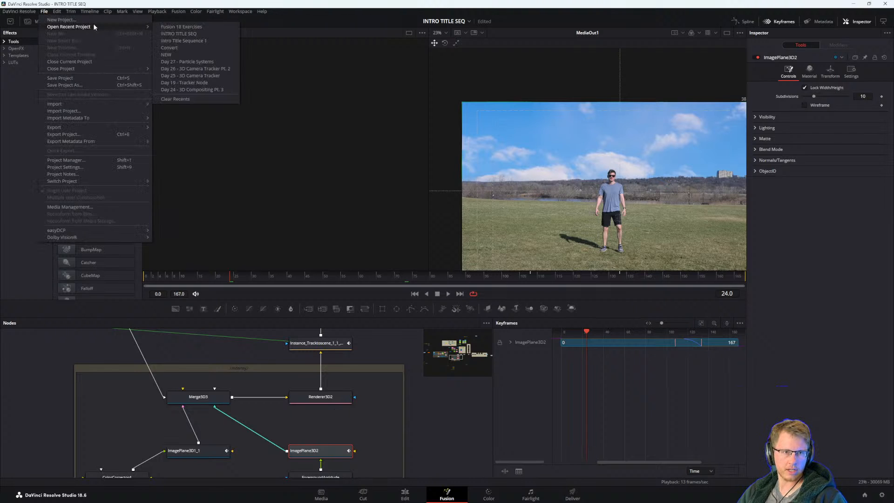
pyautogui.click(179, 26)
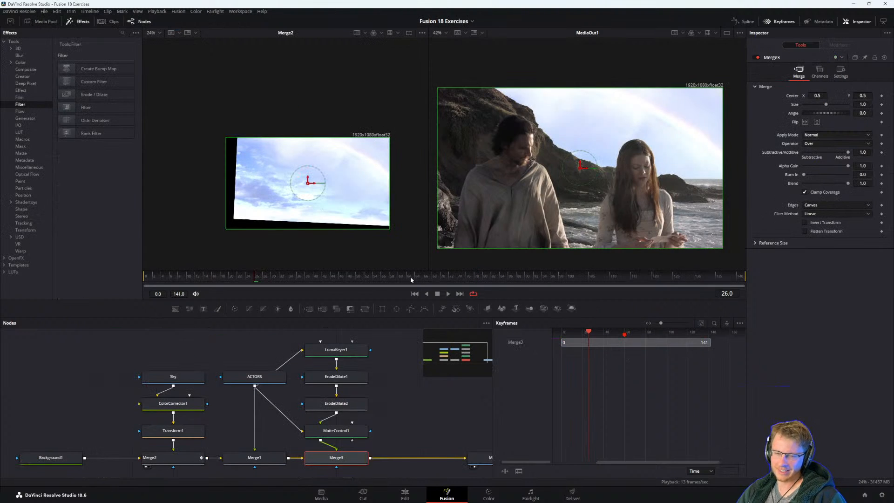
pyautogui.moveTo(400, 441)
pyautogui.mouseDown()
pyautogui.moveTo(345, 423)
pyautogui.moveTo(389, 430)
pyautogui.mouseUp()
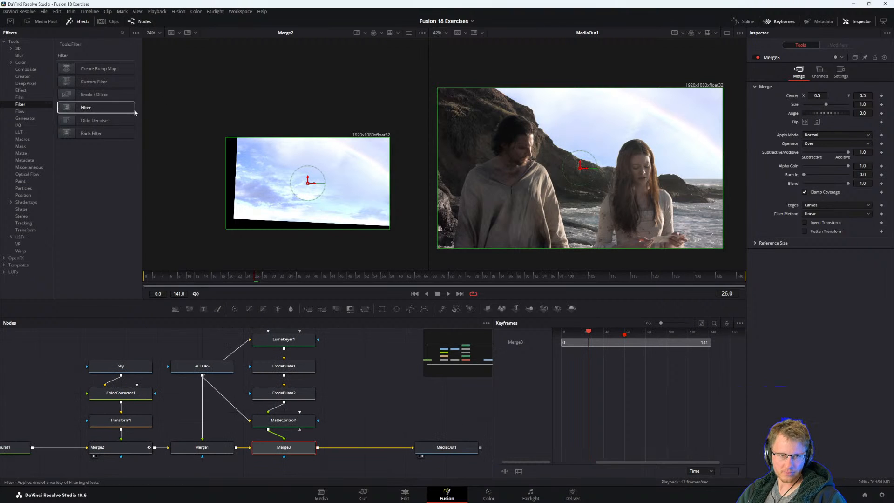
pyautogui.click(405, 494)
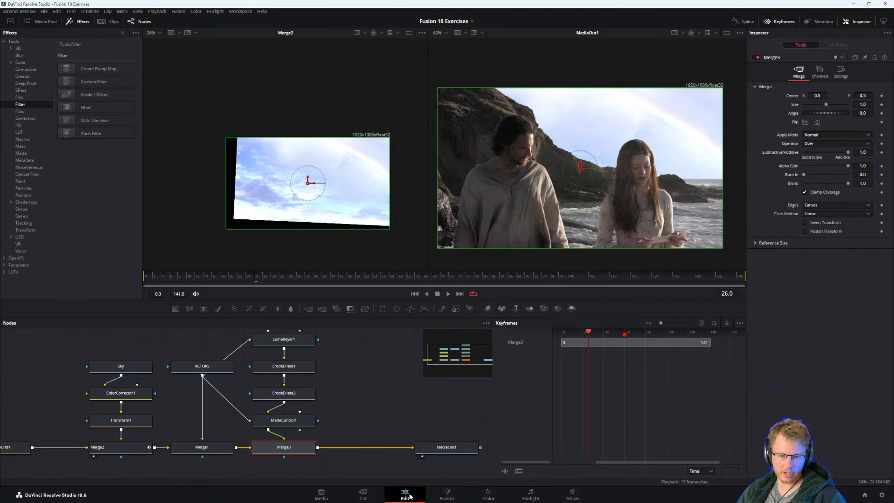
# Preview the robot shot on the timeline, and review the practice exercise directions in the PDF guide.
pyautogui.click(344, 280)
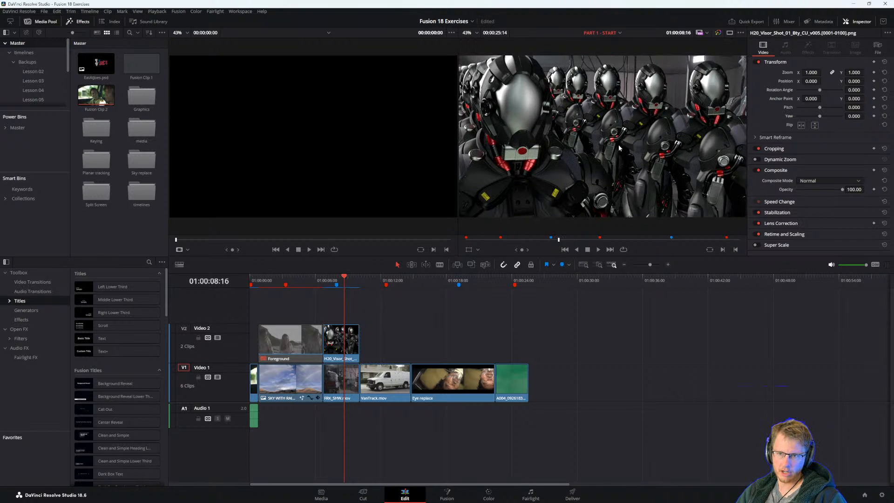
pyautogui.moveTo(635, 160); pyautogui.dragTo(618, 160)
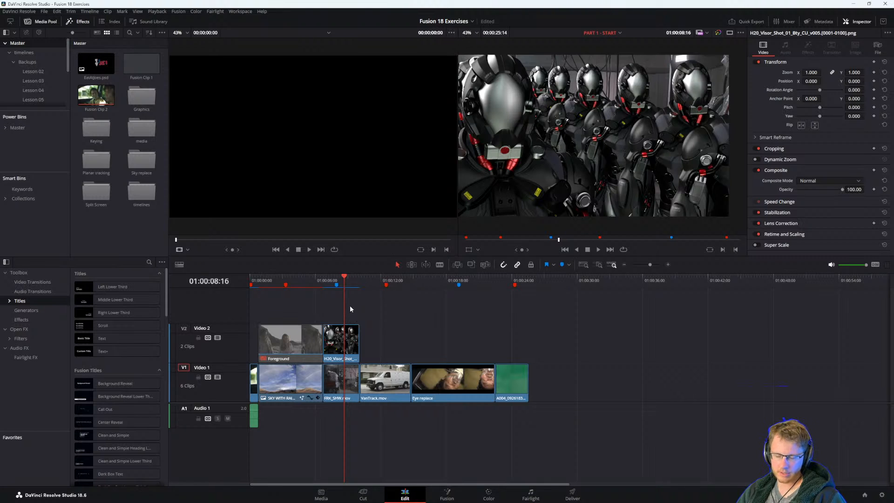
pyautogui.hotkey('alt', 'Tab')
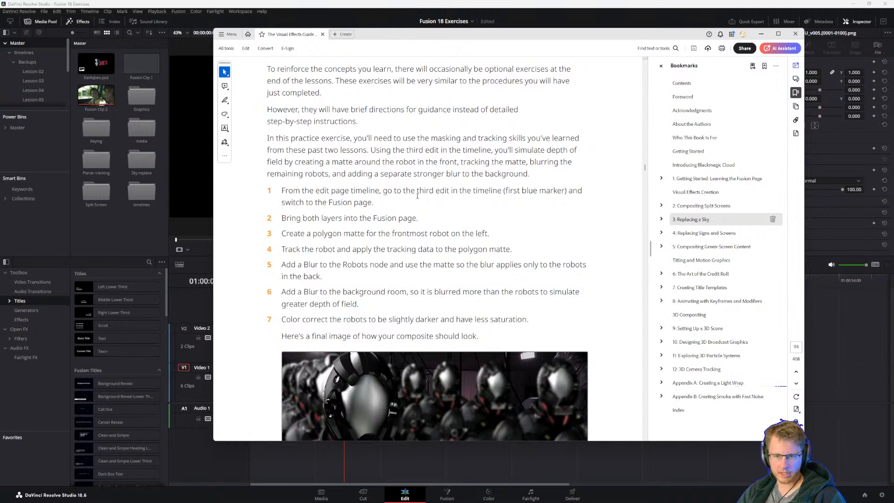
pyautogui.scroll(-3, 531, 200)
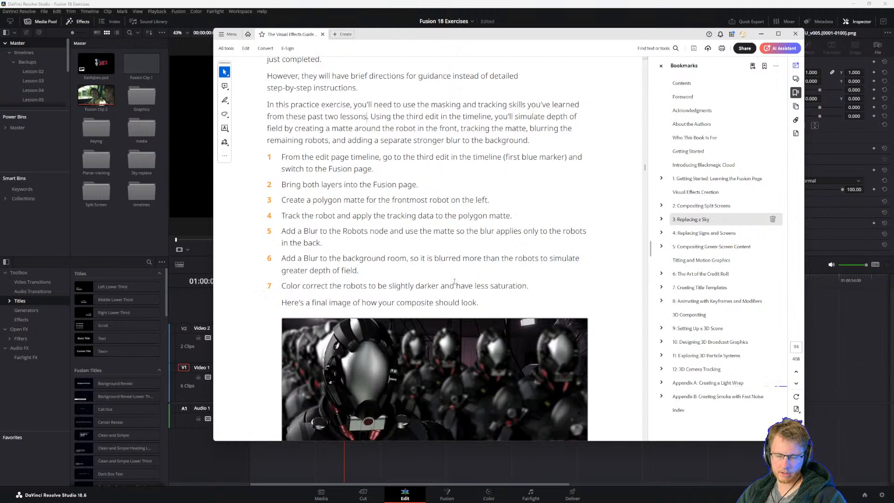
pyautogui.scroll(2, 530, 191)
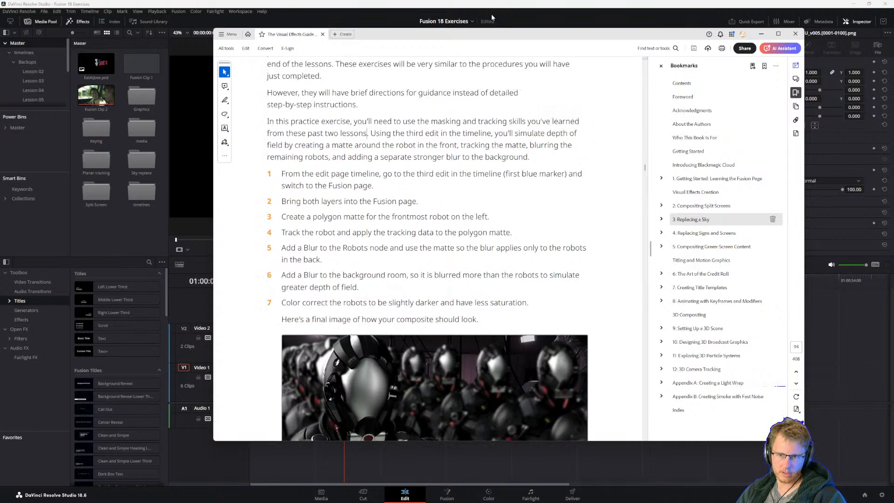
pyautogui.moveTo(479, 36); pyautogui.dragTo(893, 261)
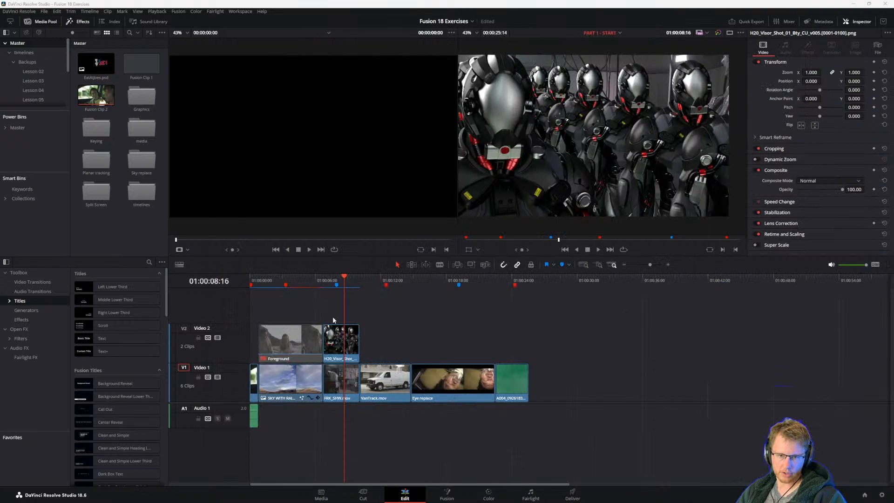
# Place the playhead on the first blue marker at 01:00:07:23 and recheck the exercise directions in the PDF guide.
pyautogui.moveTo(347, 278); pyautogui.dragTo(338, 279)
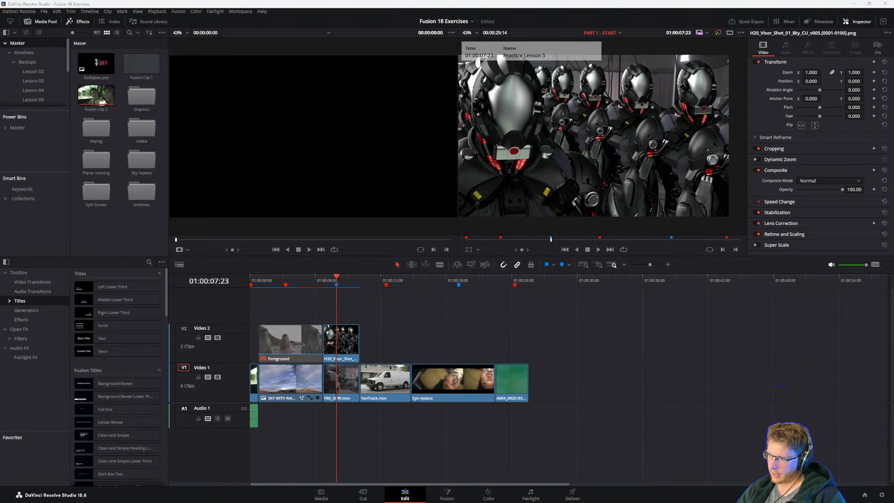
pyautogui.hotkey('alt', 'Tab')
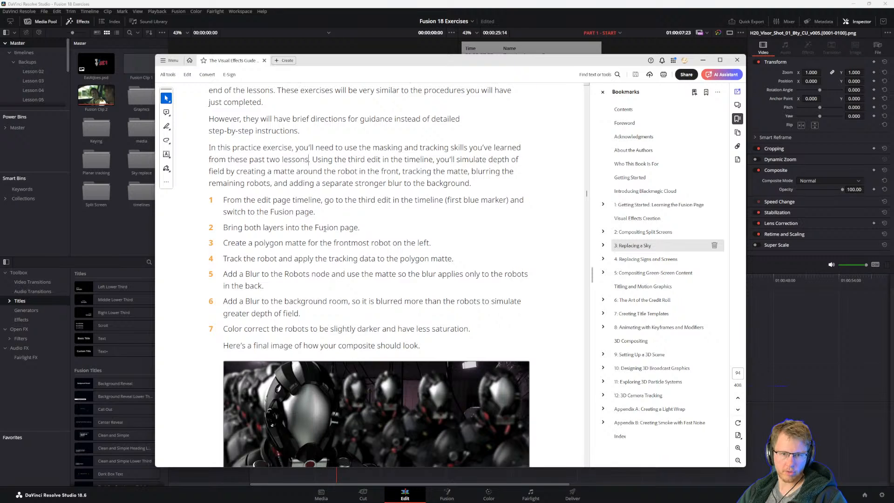
pyautogui.scroll(-1, 273, 245)
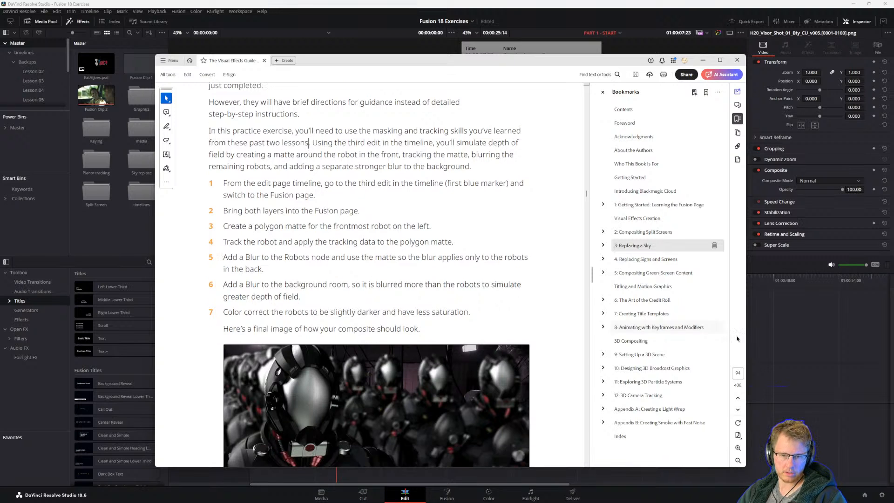
pyautogui.hotkey('alt', 'Tab')
# Compare the file resolutions of the H20_Visor_Shot robot clip and the FRK_SHW.mov background clip.
pyautogui.click(346, 335)
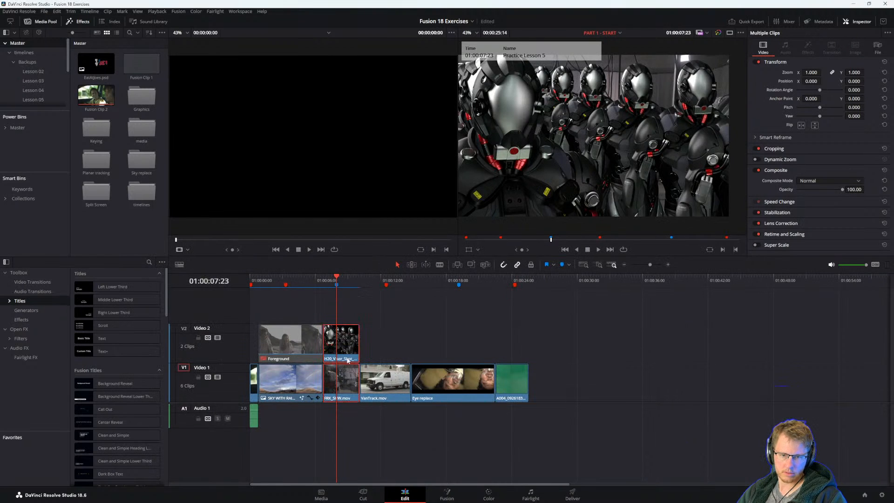
pyautogui.click(353, 335)
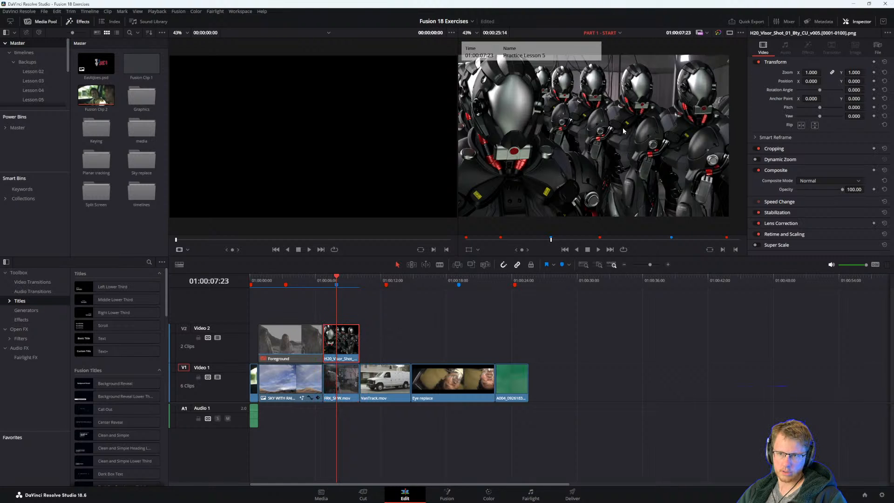
pyautogui.scroll(-1, 606, 143)
pyautogui.scroll(3, 629, 220)
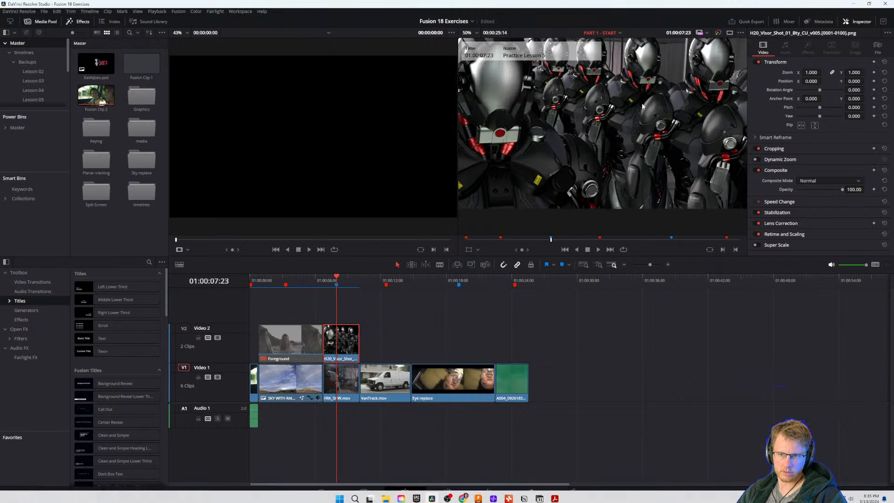
pyautogui.scroll(5, 653, 103)
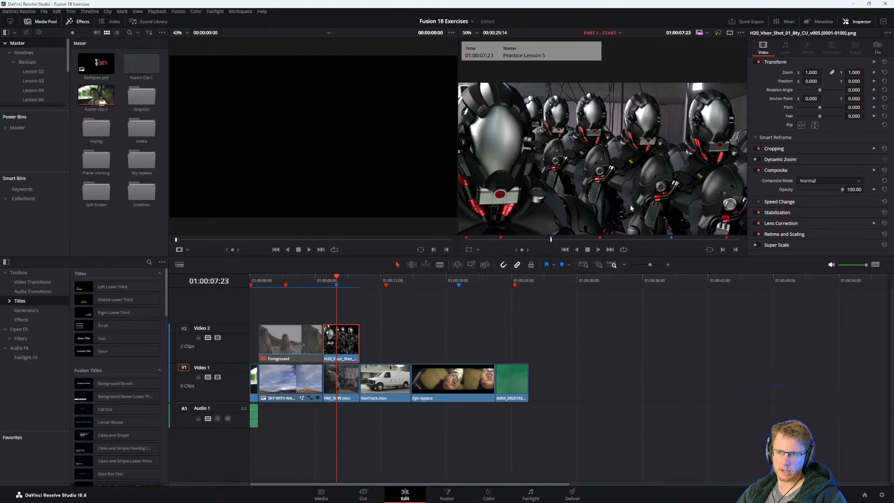
pyautogui.scroll(-1, 556, 199)
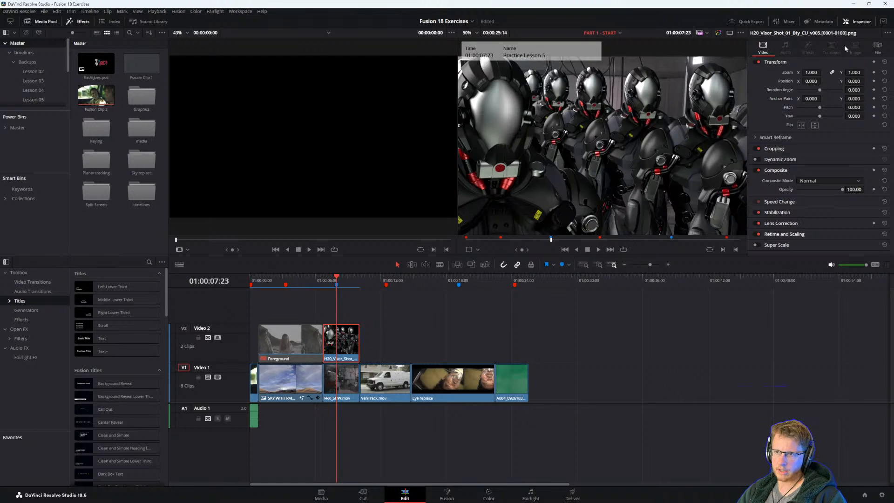
pyautogui.click(877, 46)
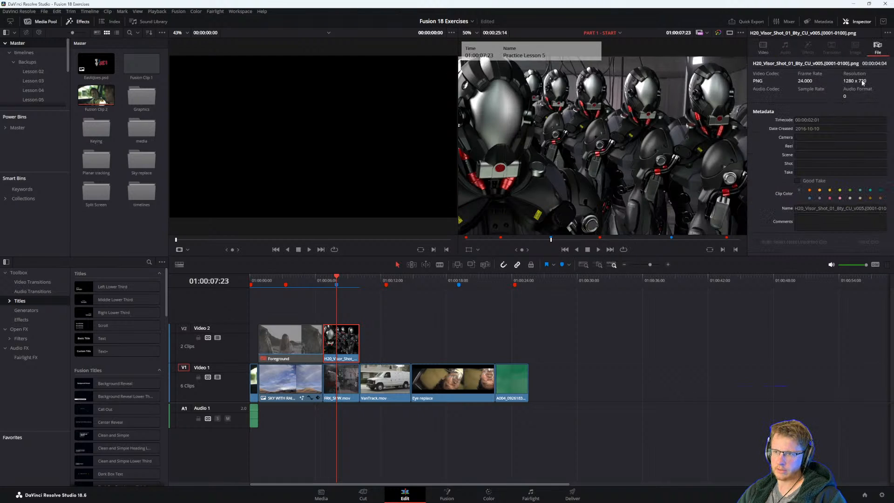
pyautogui.click(350, 388)
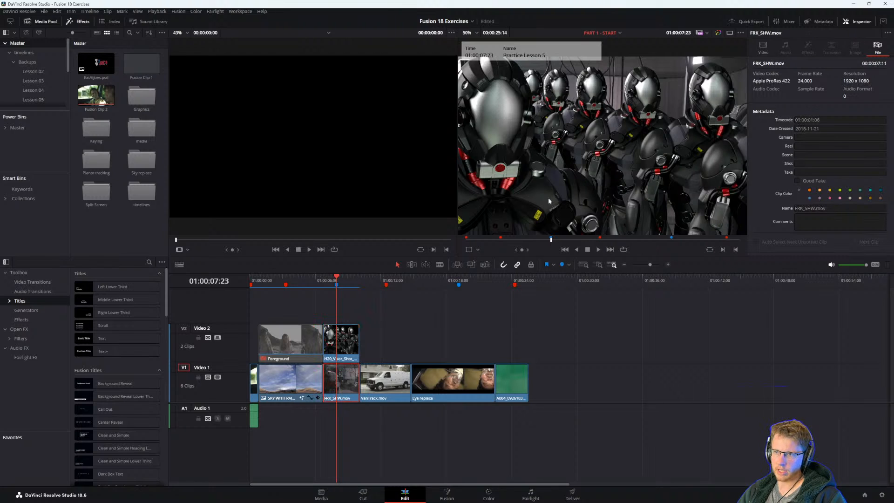
pyautogui.click(347, 339)
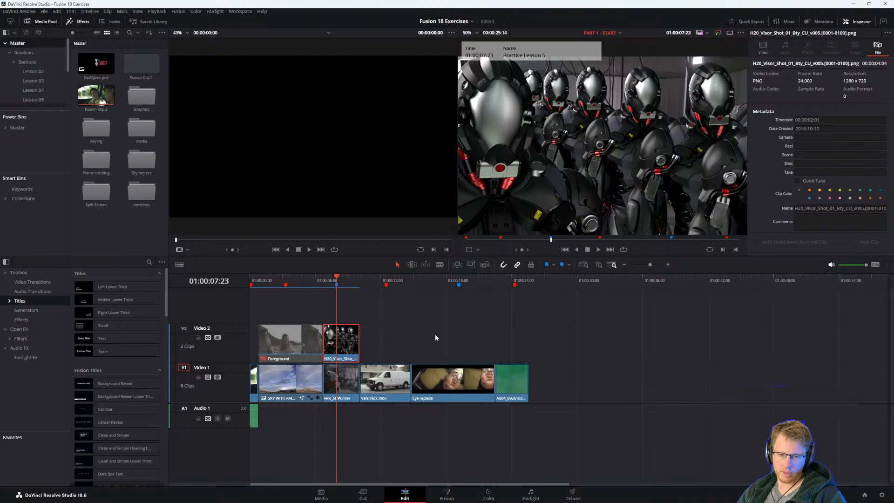
# Disable the robot clip on Video 2 and open the FRK_SHW.mov background clip in the Fusion page.
pyautogui.click(348, 387)
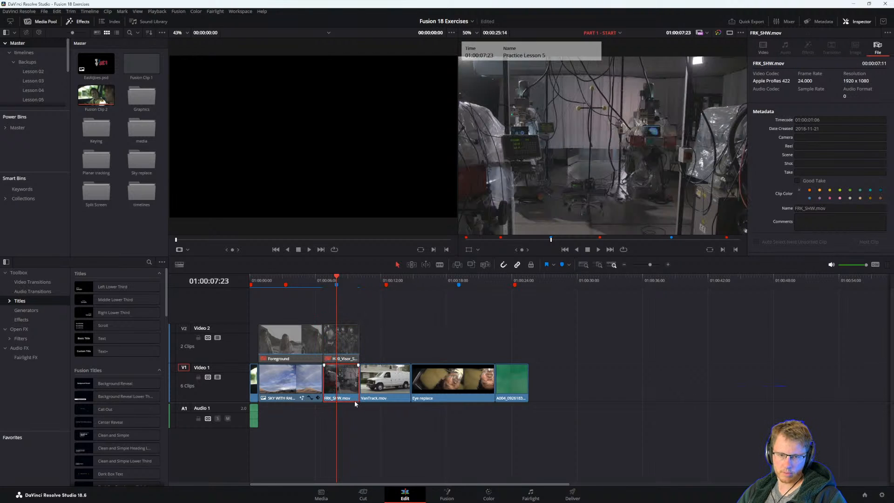
pyautogui.click(447, 495)
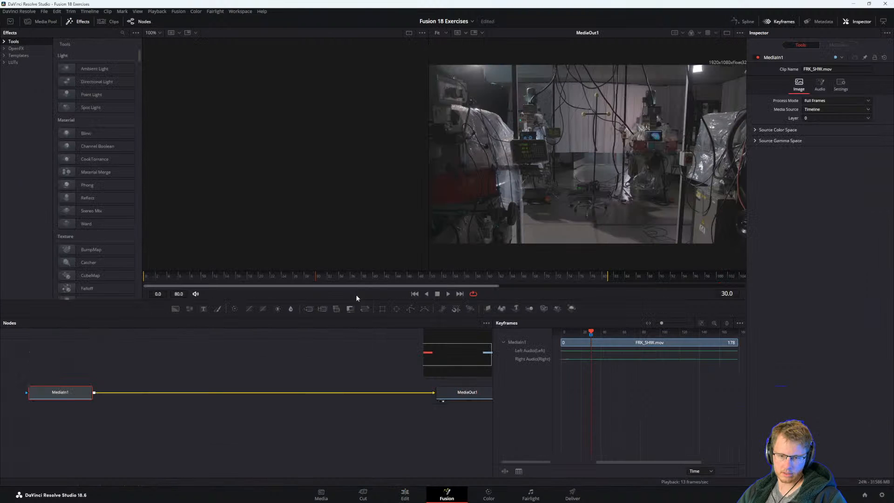
pyautogui.moveTo(215, 352); pyautogui.dragTo(216, 377)
pyautogui.click(216, 377)
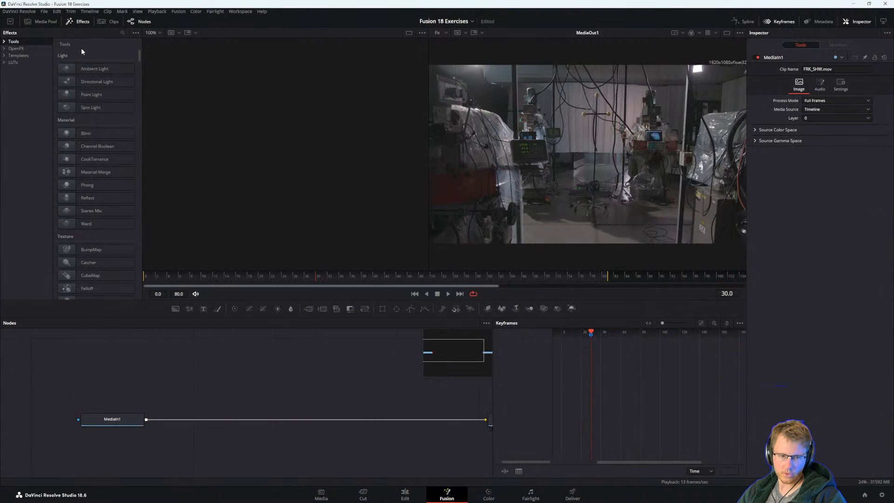
# Show the media pool in the Fusion page and widen it.
pyautogui.click(38, 22)
pyautogui.moveTo(141, 99); pyautogui.dragTo(283, 114)
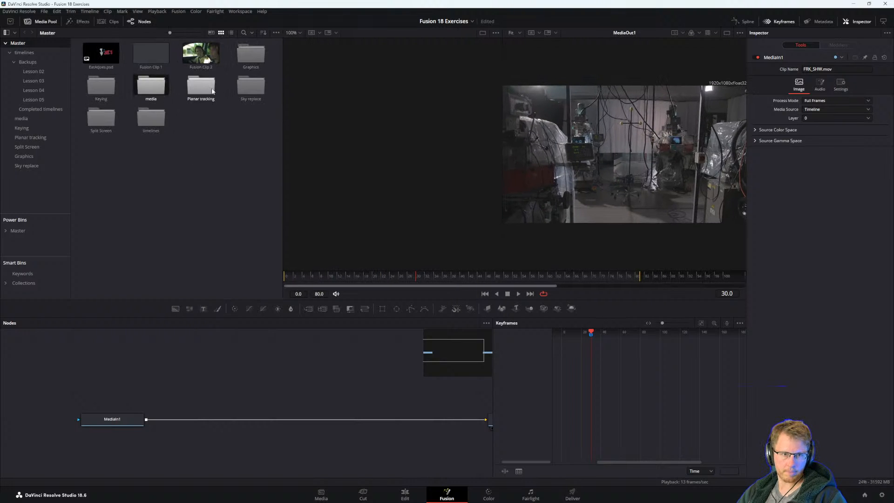
# Close the open Mark Roberts Motion Control and Google Search browser windows, and return to DaVinci Resolve.
pyautogui.hotkey('alt', 'Tab')
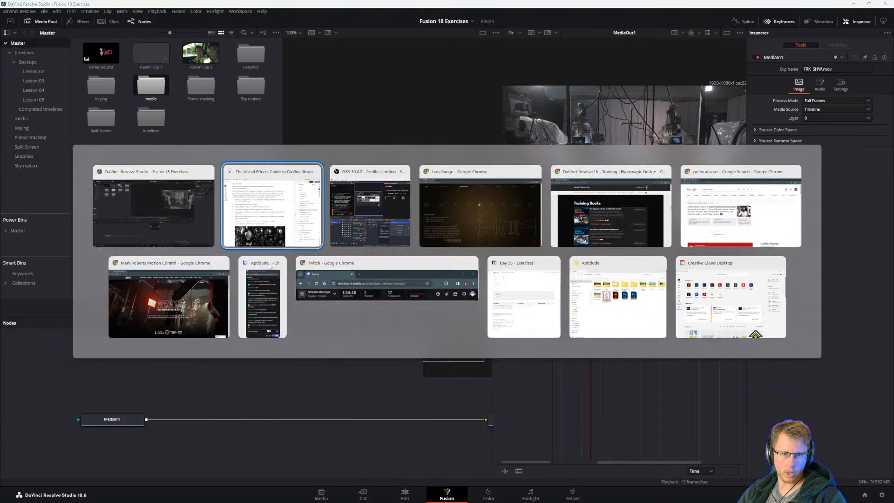
pyautogui.click(248, 416)
pyautogui.hotkey('alt', 'Tab')
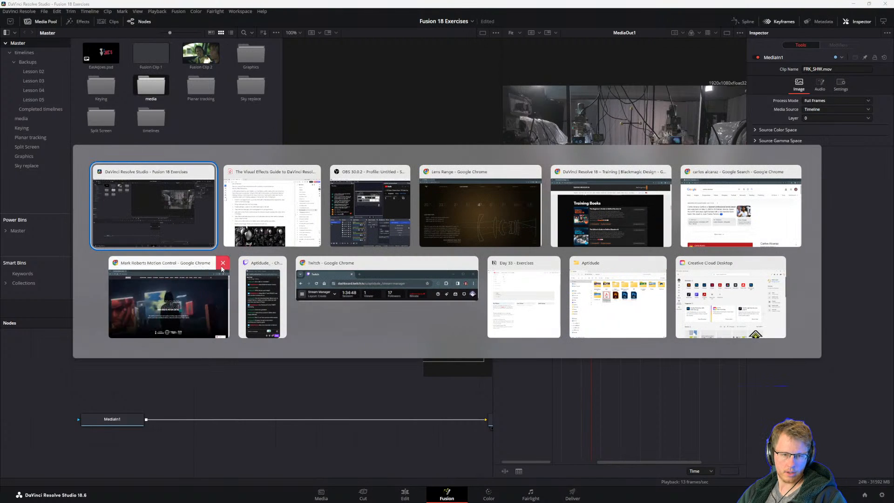
pyautogui.click(222, 265)
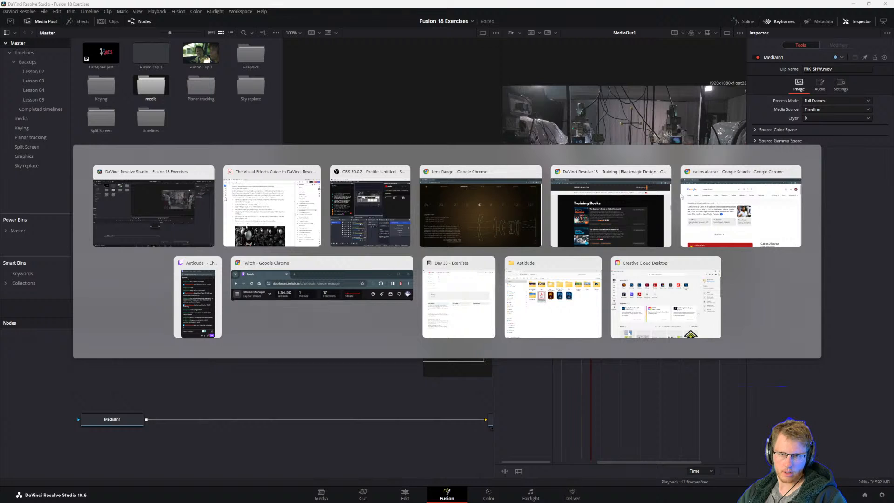
pyautogui.click(794, 172)
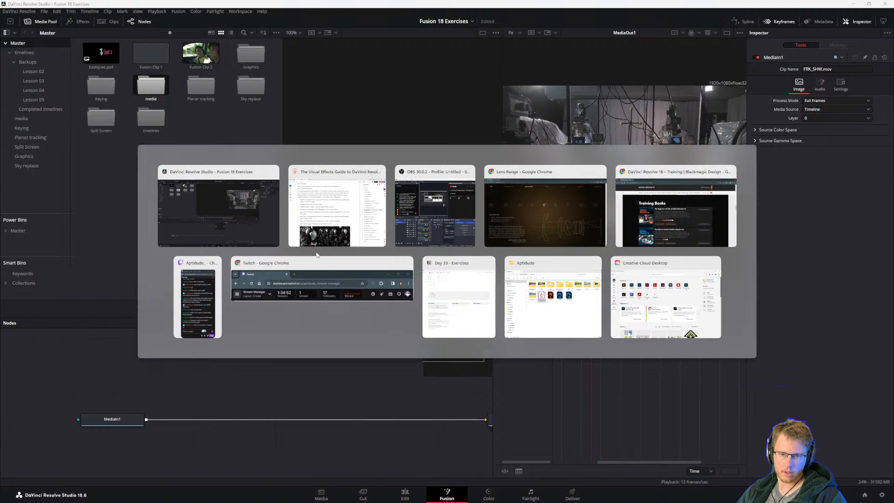
pyautogui.click(80, 350)
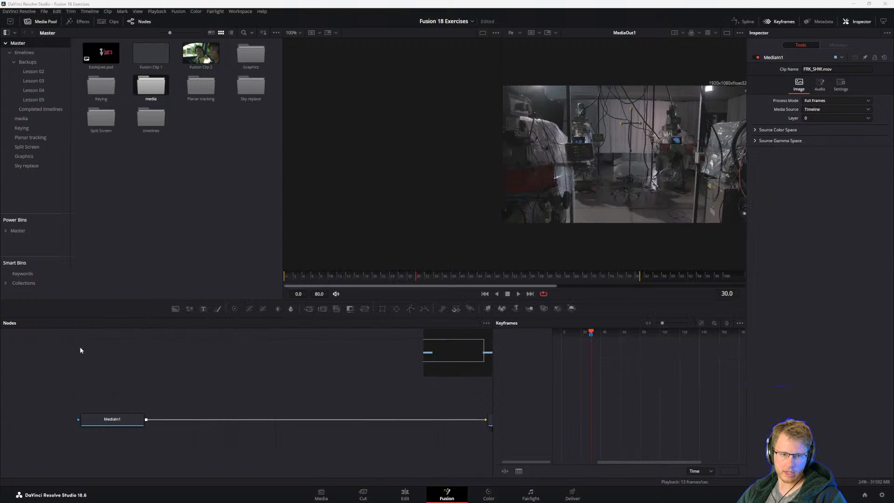
# Check the FRK_SHW.mov clip and the robot layer above it on the edit timeline, and return to Fusion.
pyautogui.click(404, 494)
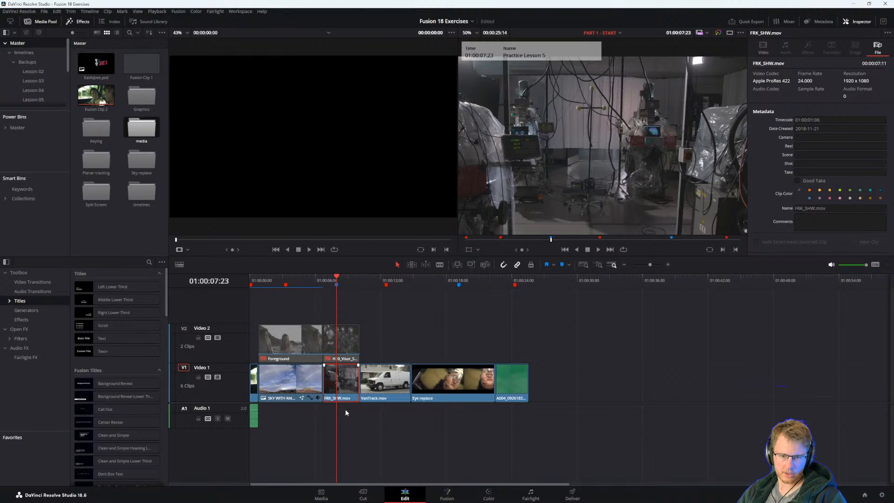
pyautogui.scroll(2, 347, 409)
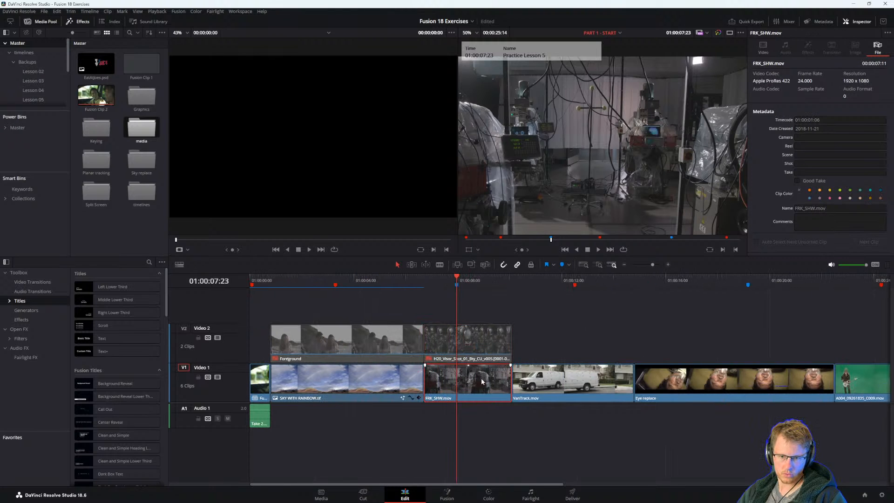
pyautogui.hotkey('alt', 'Tab')
pyautogui.click(265, 38)
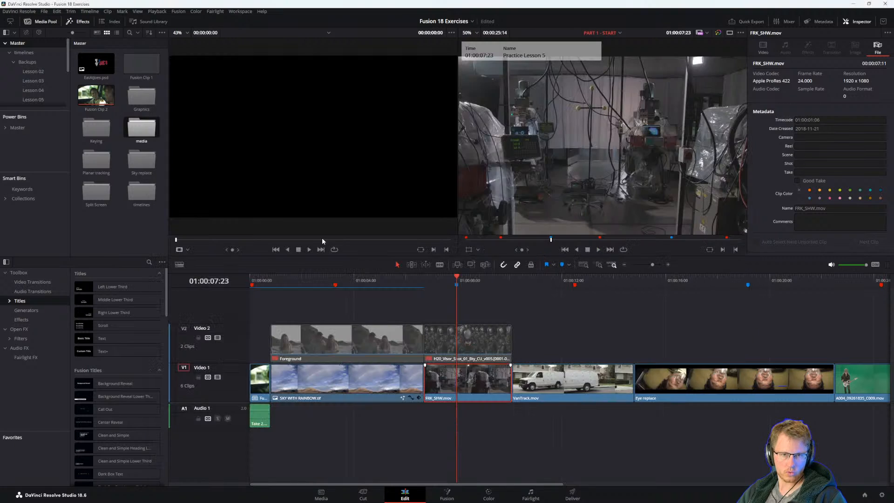
pyautogui.click(445, 492)
pyautogui.click(232, 163)
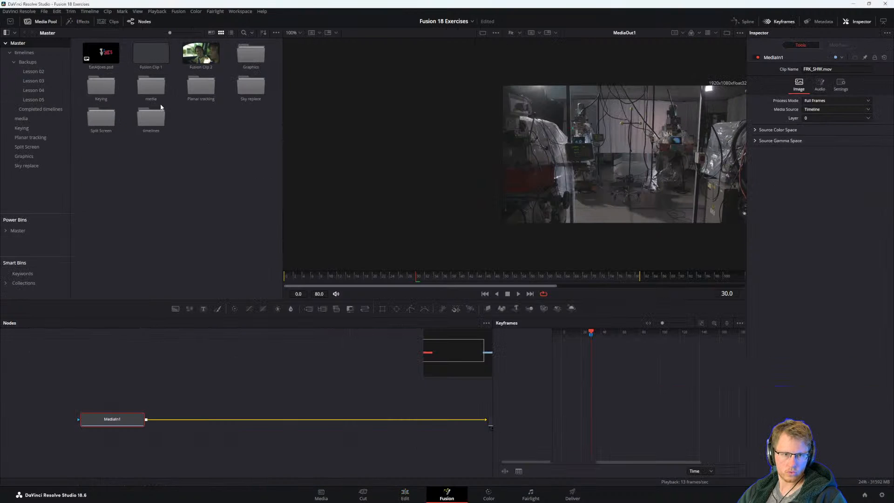
# Add the H20_Visor_Shot robot image sequence from the media bin to the node tree above MediaIn1.
pyautogui.doubleClick(148, 84)
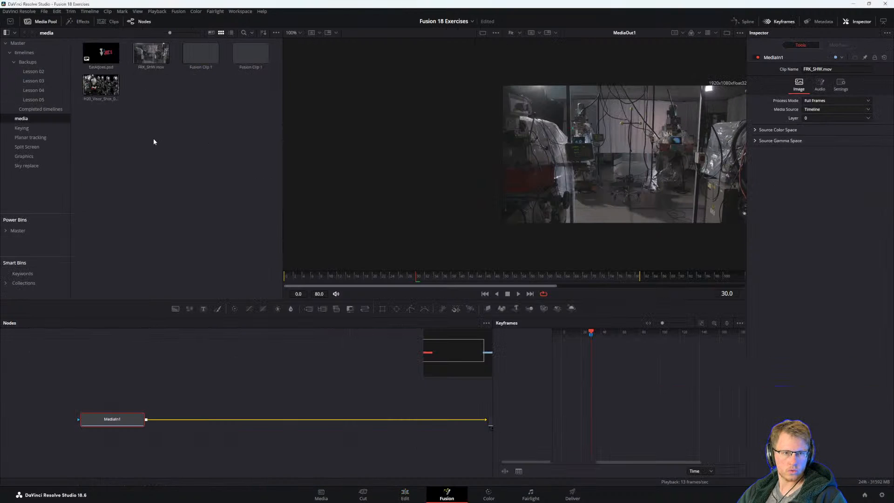
pyautogui.click(153, 62)
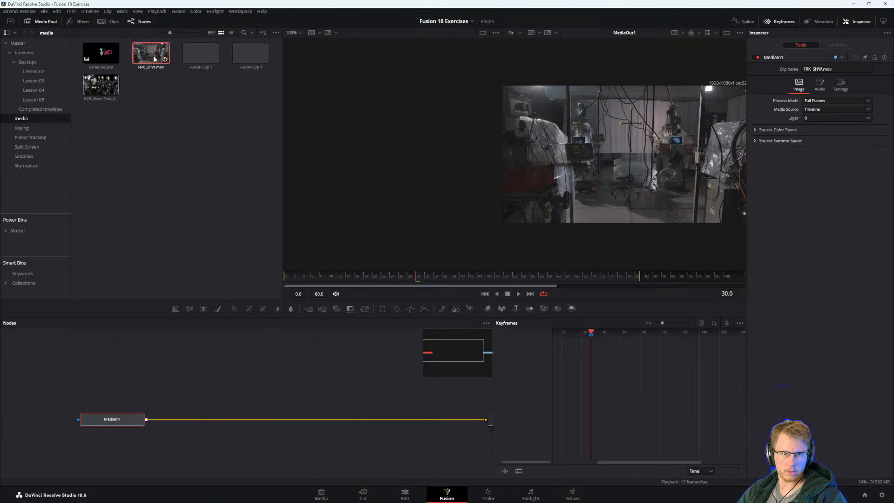
pyautogui.moveTo(165, 60)
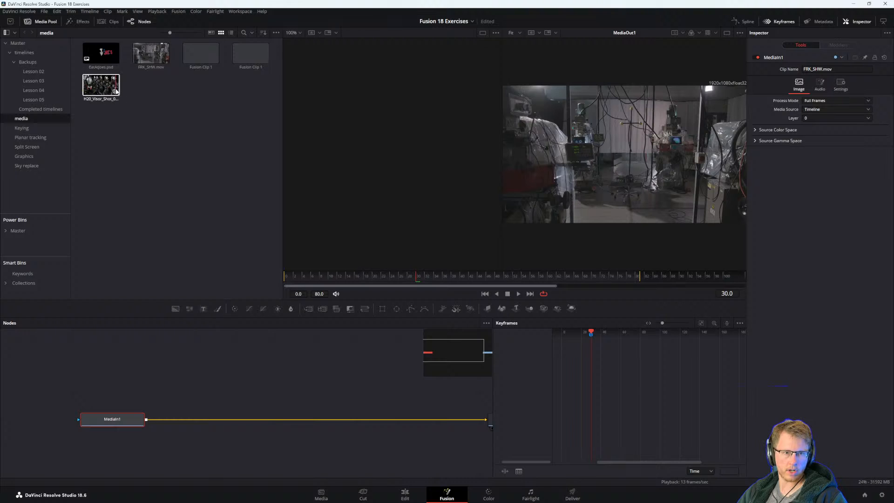
pyautogui.moveTo(115, 93)
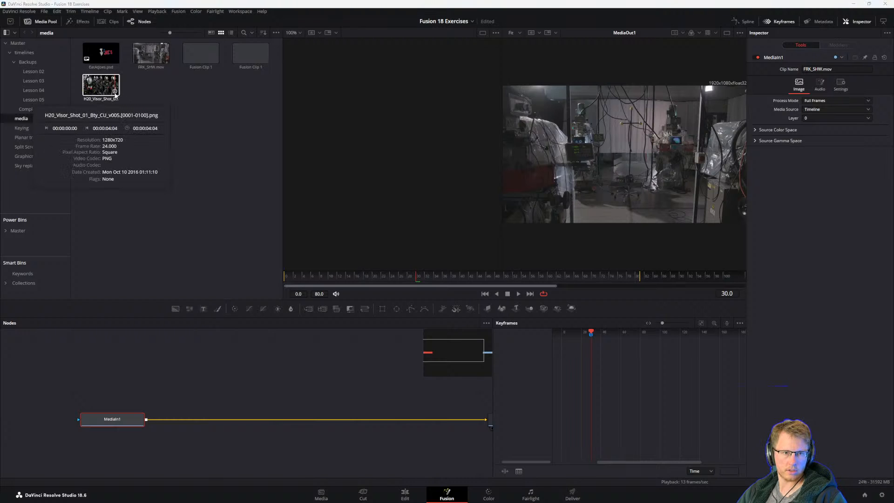
pyautogui.moveTo(115, 95); pyautogui.dragTo(325, 361)
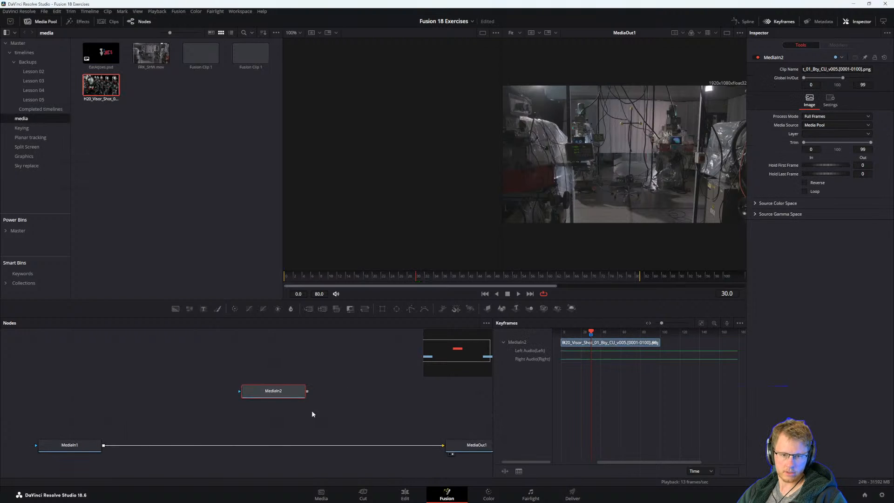
# Move the MediaIn2 node further above MediaIn1, and review the practice exercise's instructions in the PDF guide.
pyautogui.moveTo(305, 397); pyautogui.dragTo(261, 383)
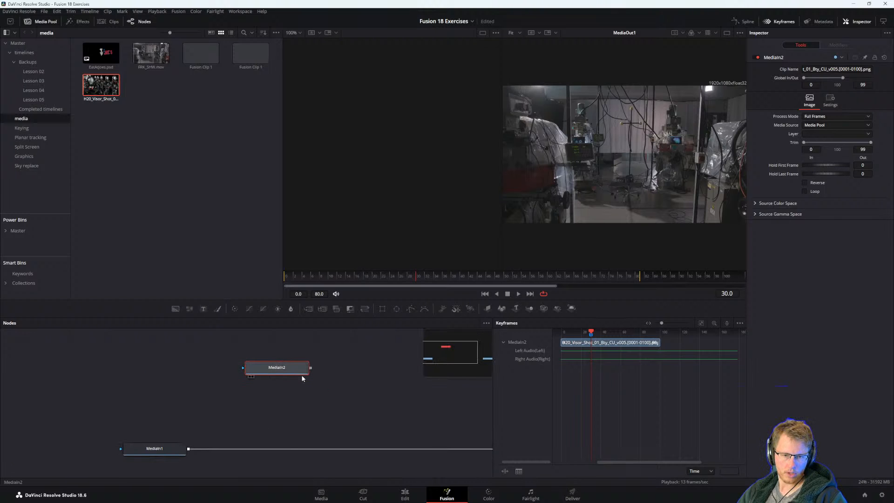
pyautogui.hotkey('alt', 'Tab')
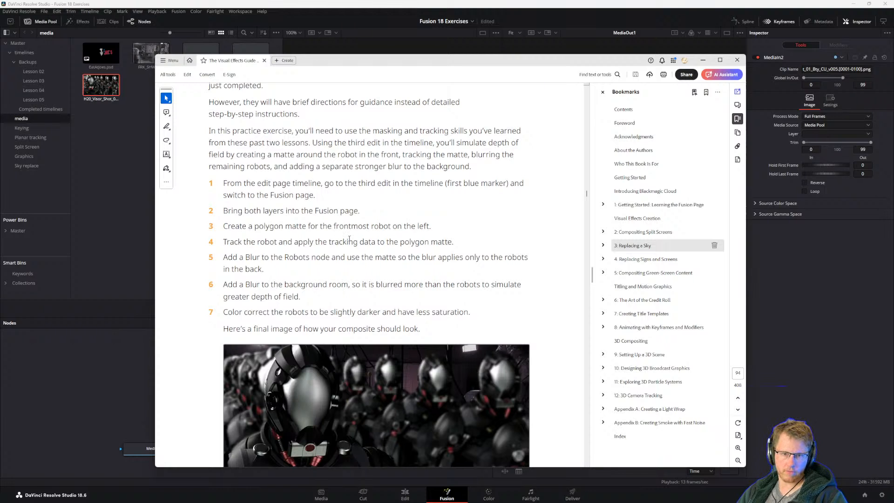
pyautogui.scroll(-2, 347, 240)
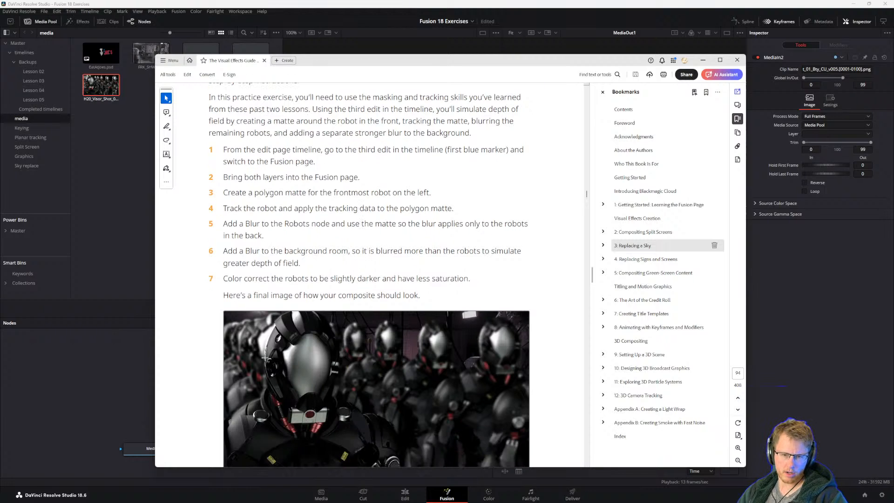
pyautogui.hotkey('alt', 'Tab')
# Display MediaIn1 in the first viewer, narrow the media pool to enlarge the viewers, and play the room clip.
pyautogui.click(160, 450)
pyautogui.press('1')
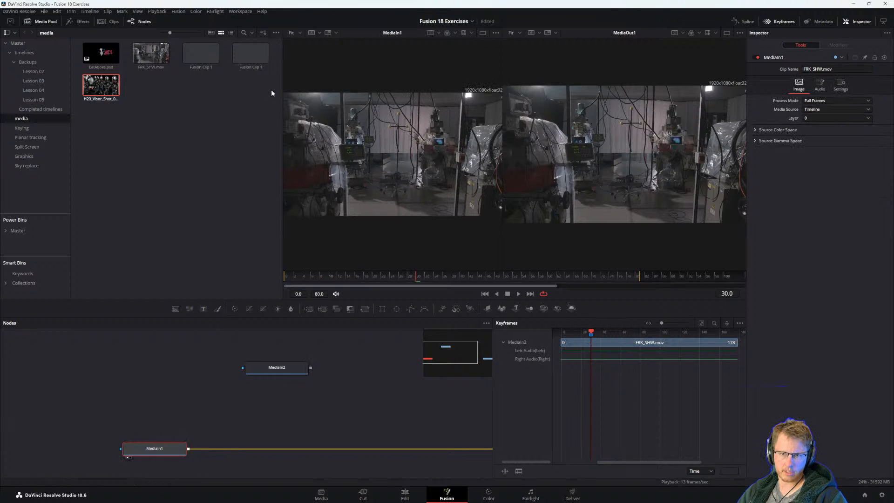
pyautogui.moveTo(282, 87); pyautogui.dragTo(182, 88)
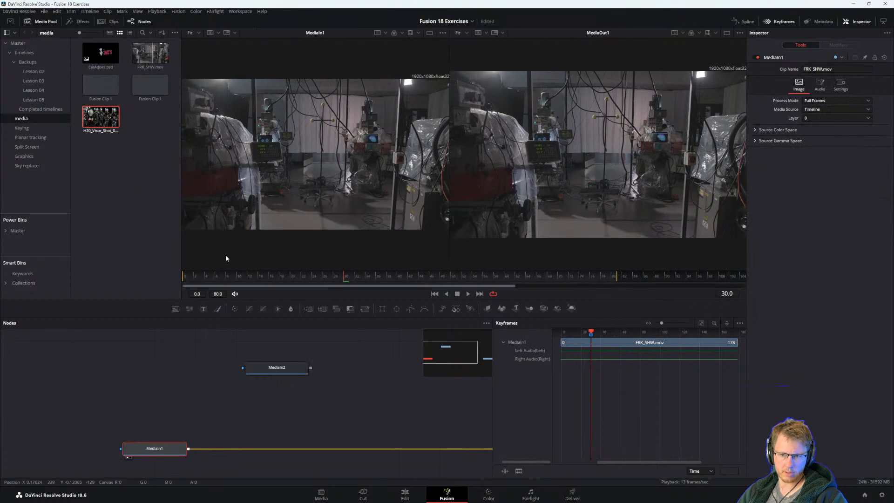
pyautogui.click(189, 281)
pyautogui.press('space')
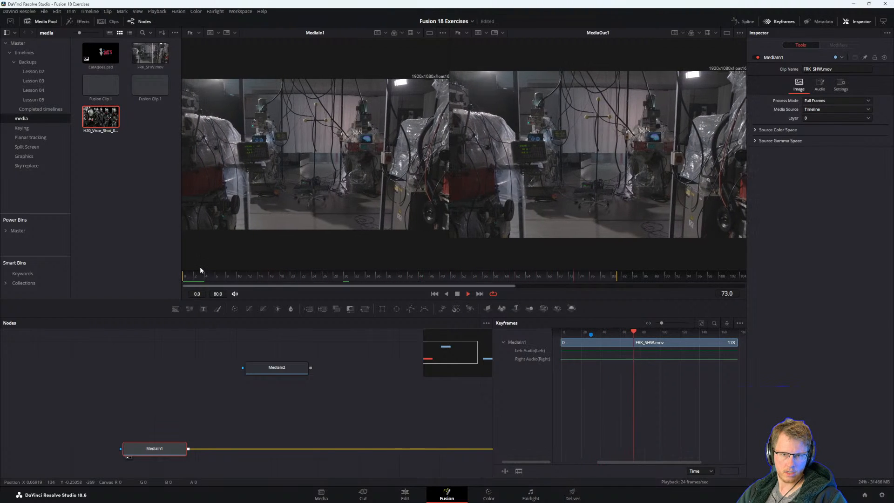
# Display the MediaIn2 robot sequence in the first viewer and shrink its image to 42%.
pyautogui.click(280, 369)
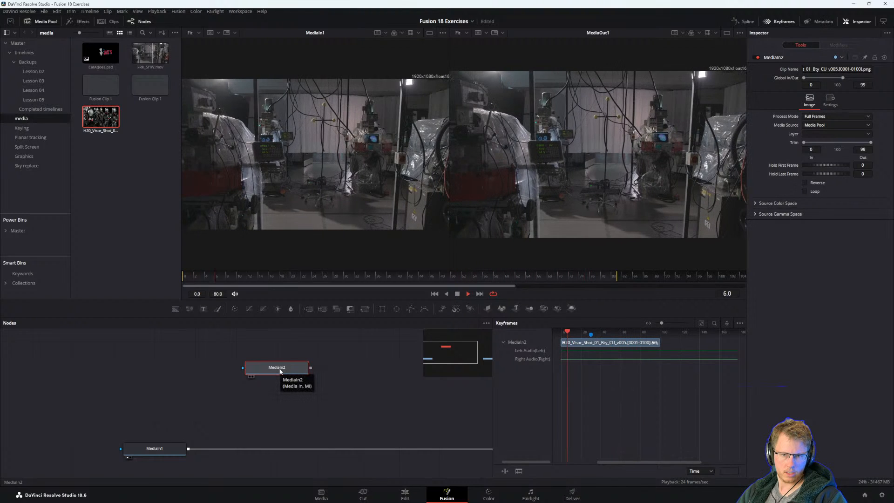
pyautogui.press('1')
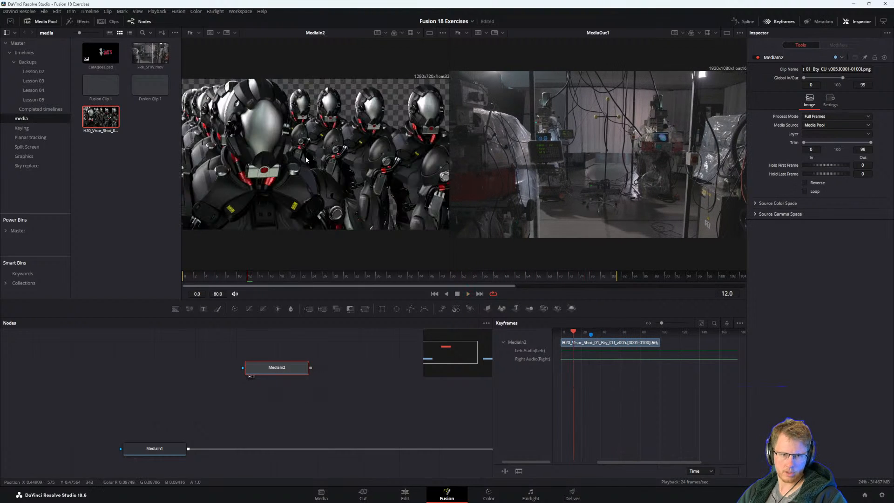
pyautogui.scroll(2, 307, 174)
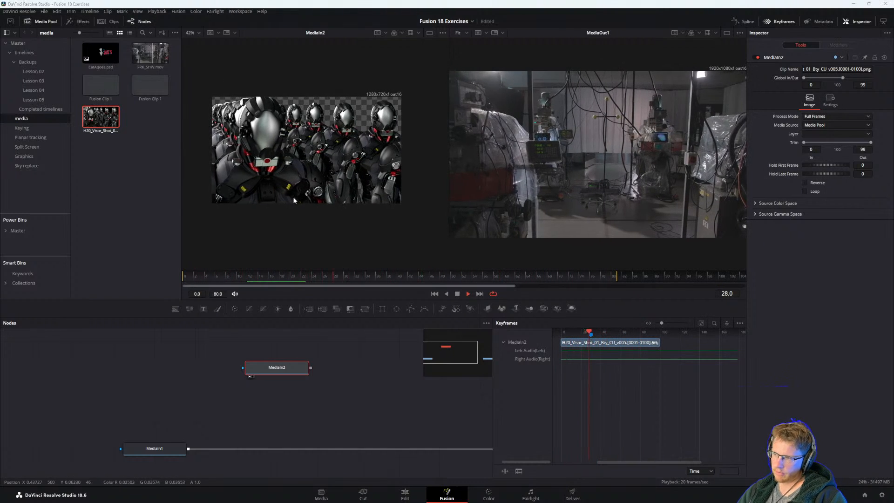
# Read exercise steps 3 and 4 on the polygon matte and tracking in the PDF guide, and return to DaVinci Resolve.
pyautogui.hotkey('alt', 'Tab')
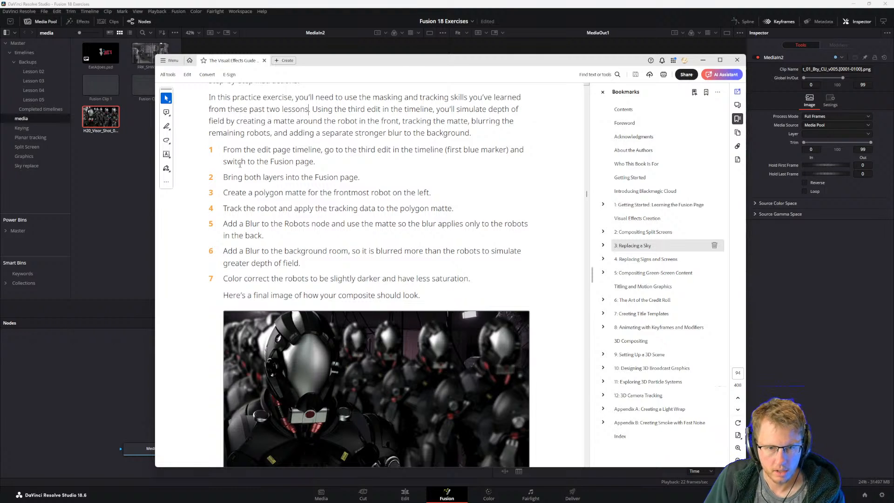
pyautogui.moveTo(228, 210); pyautogui.dragTo(359, 208)
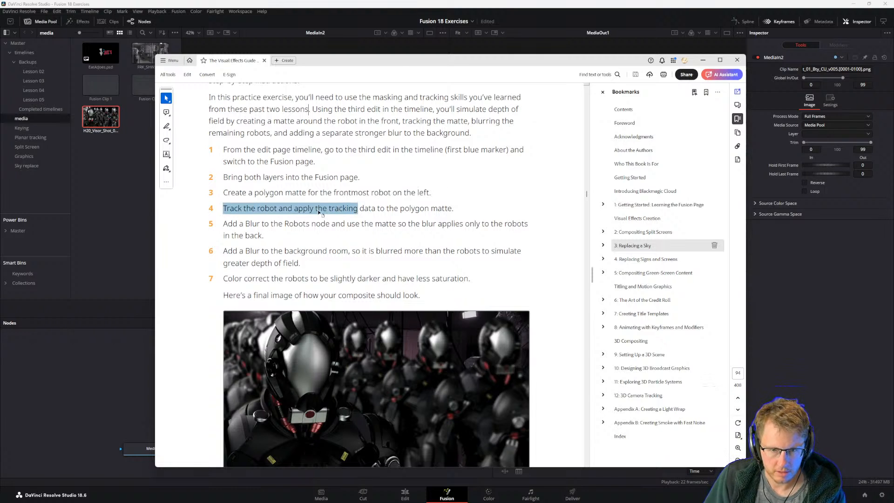
pyautogui.click(332, 208)
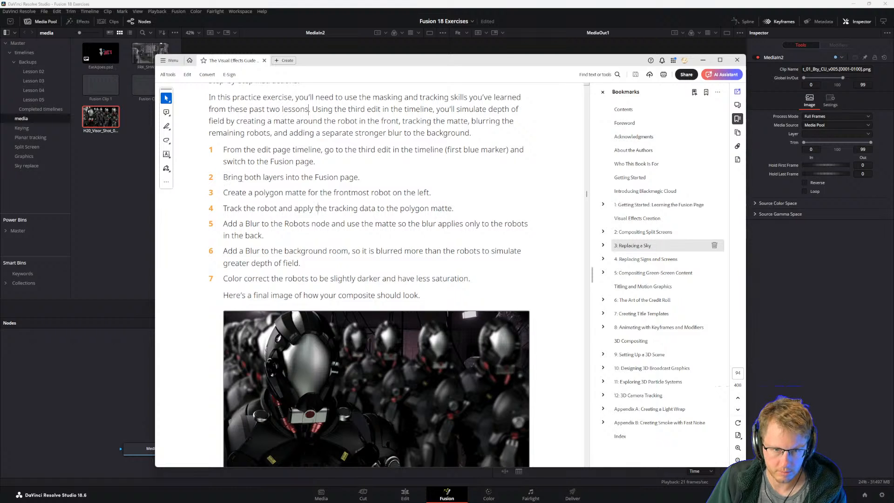
pyautogui.moveTo(224, 192); pyautogui.dragTo(391, 193)
pyautogui.click(341, 191)
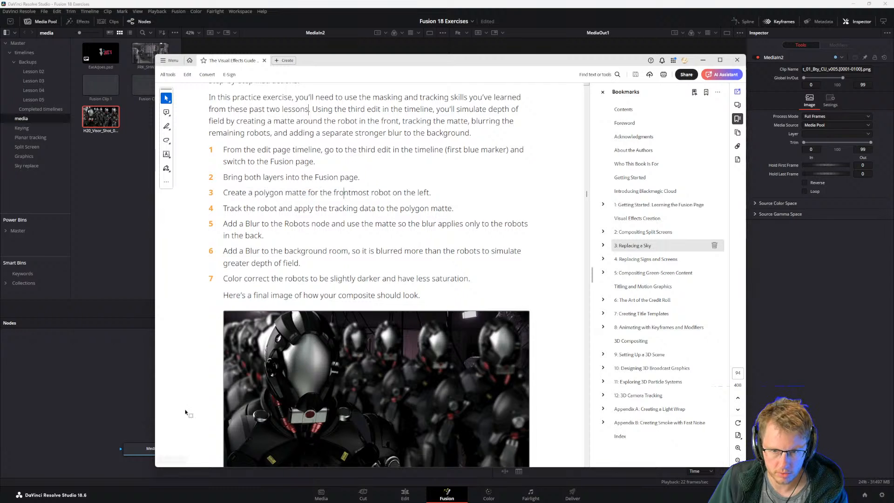
pyautogui.click(100, 419)
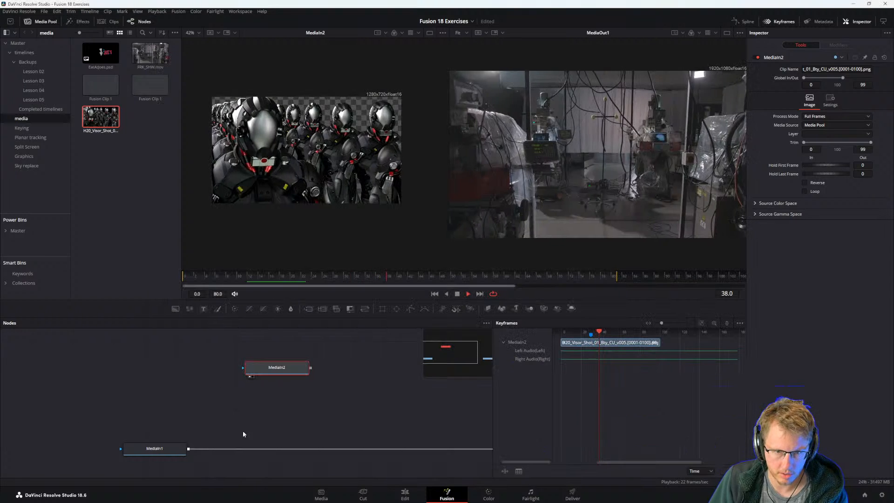
# Show MediaIn2 in the second viewer with playback stopped at frame 12, and add an unconnected Polygon node above it.
pyautogui.moveTo(294, 367); pyautogui.dragTo(459, 236)
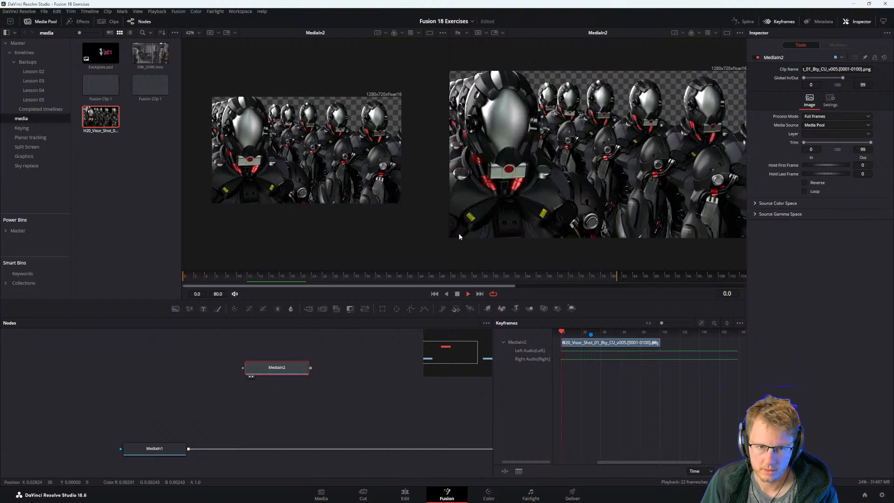
pyautogui.press('space')
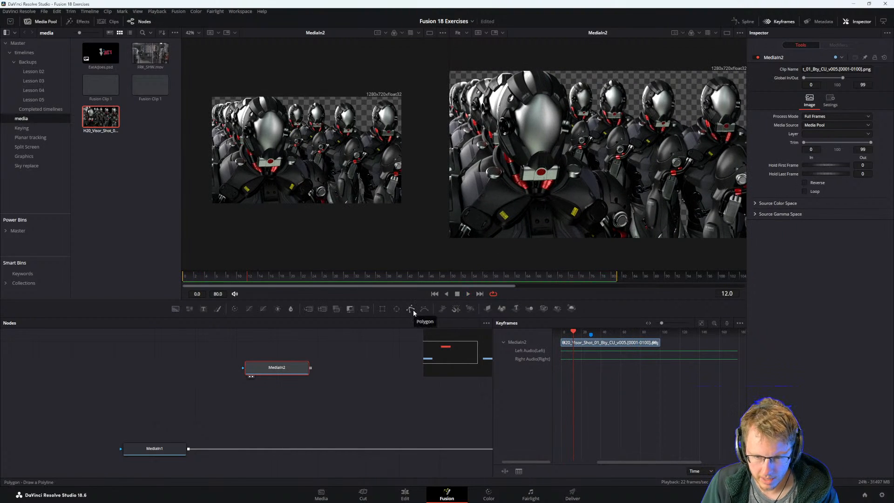
pyautogui.moveTo(412, 309); pyautogui.dragTo(297, 348)
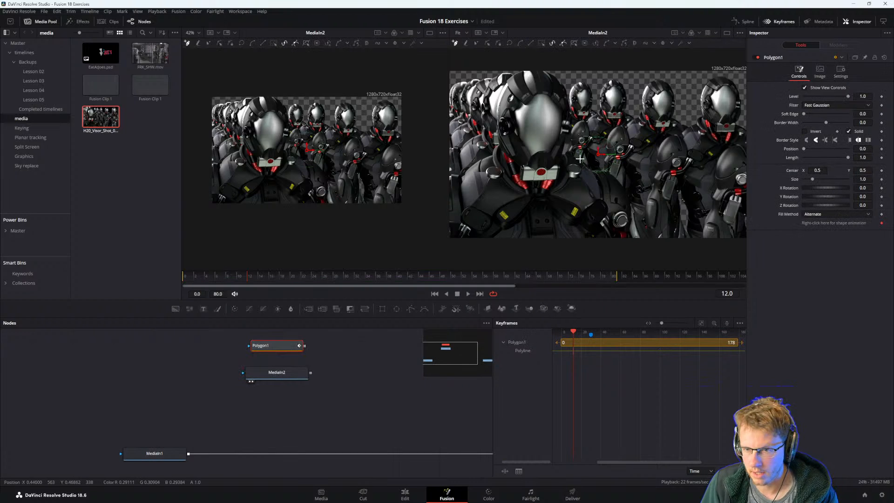
# Begin the polygon at the top of the front robot's helmet, following its left side and shoulder past the image's left edge.
pyautogui.click(532, 68)
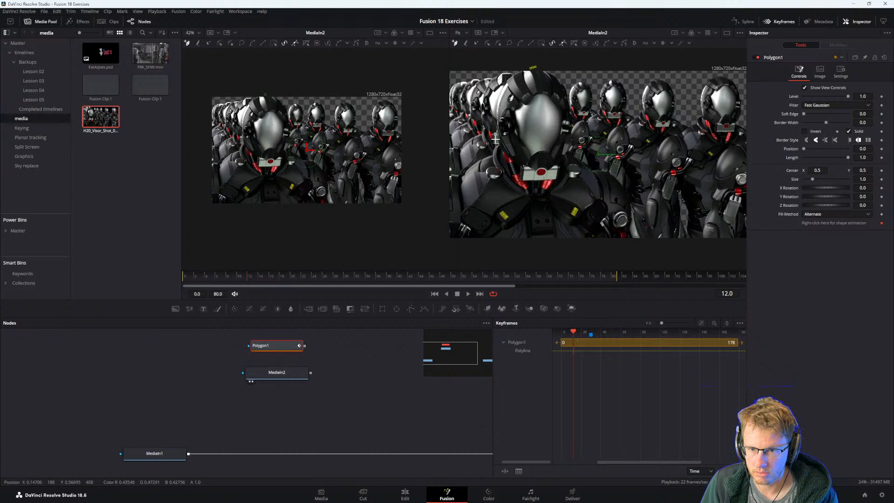
pyautogui.moveTo(495, 140); pyautogui.dragTo(508, 178)
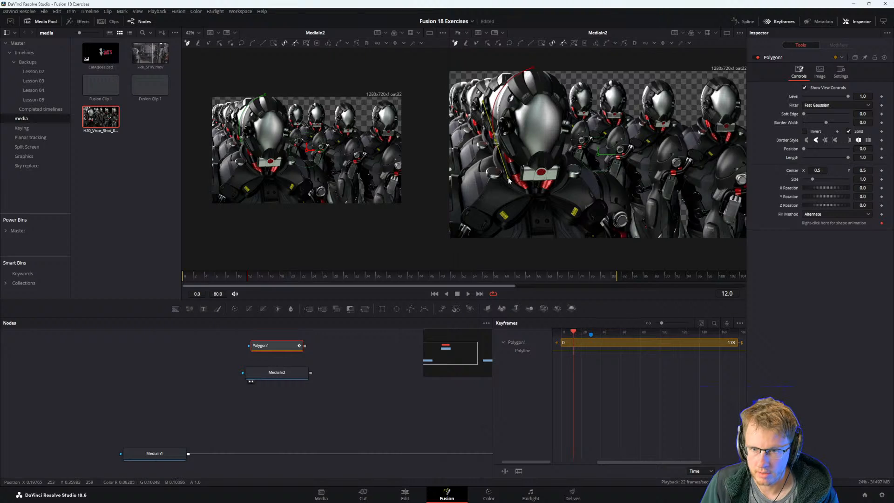
pyautogui.click(440, 179)
pyautogui.hotkey('ctrl', 'z')
pyautogui.moveTo(452, 175); pyautogui.dragTo(427, 185)
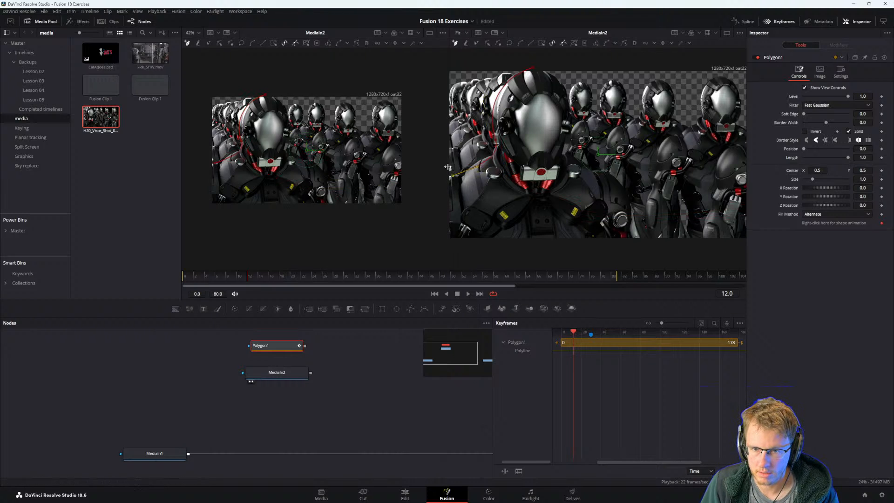
pyautogui.scroll(-2, 472, 158)
pyautogui.moveTo(471, 158); pyautogui.dragTo(496, 162)
pyautogui.scroll(2, 508, 159)
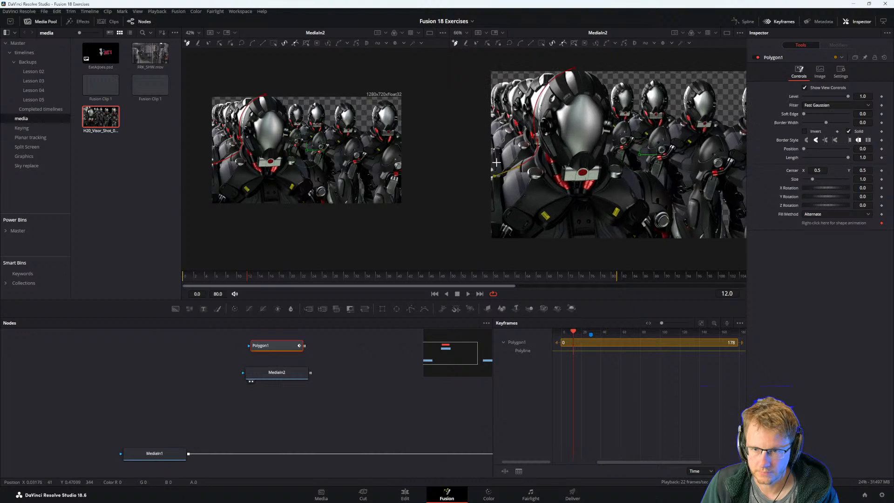
pyautogui.click(480, 185)
pyautogui.hotkey('ctrl', 'z')
pyautogui.click(480, 173)
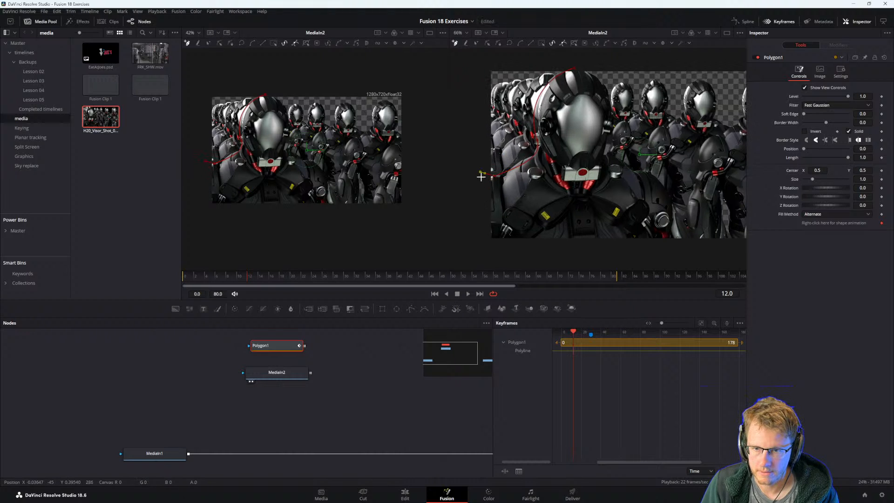
# Continue the polygon below the image and up the front robot's right arm and shoulder, closing it at the helmet's top.
pyautogui.scroll(-1, 498, 200)
pyautogui.scroll(-2, 510, 197)
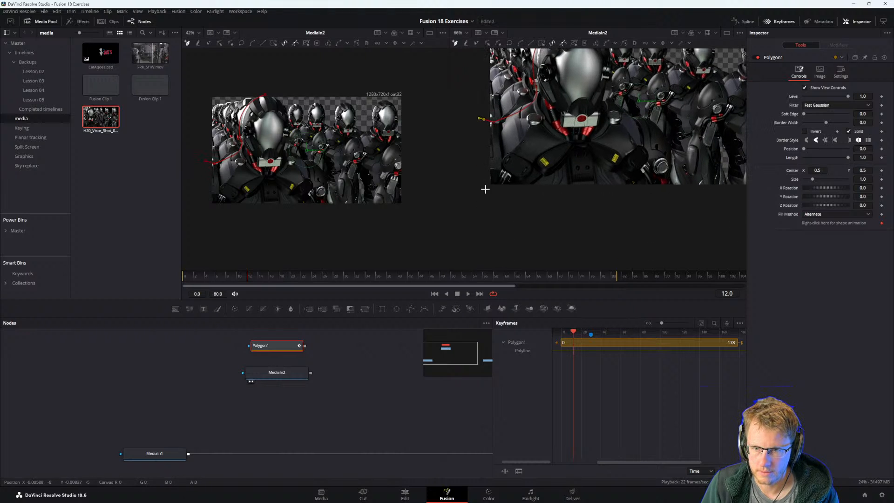
pyautogui.click(487, 209)
pyautogui.click(703, 201)
pyautogui.moveTo(696, 189); pyautogui.dragTo(676, 222)
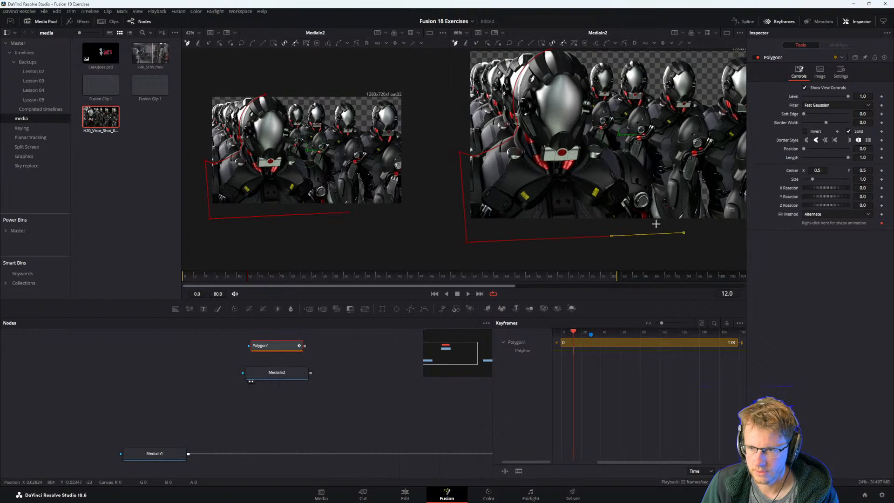
pyautogui.hotkey('ctrl', 'z')
pyautogui.click(651, 224)
pyautogui.click(652, 165)
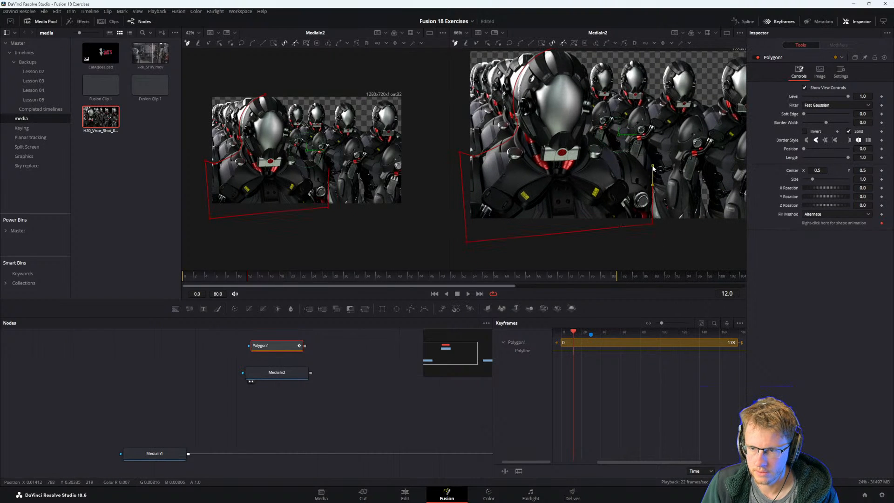
pyautogui.click(628, 151)
pyautogui.click(615, 145)
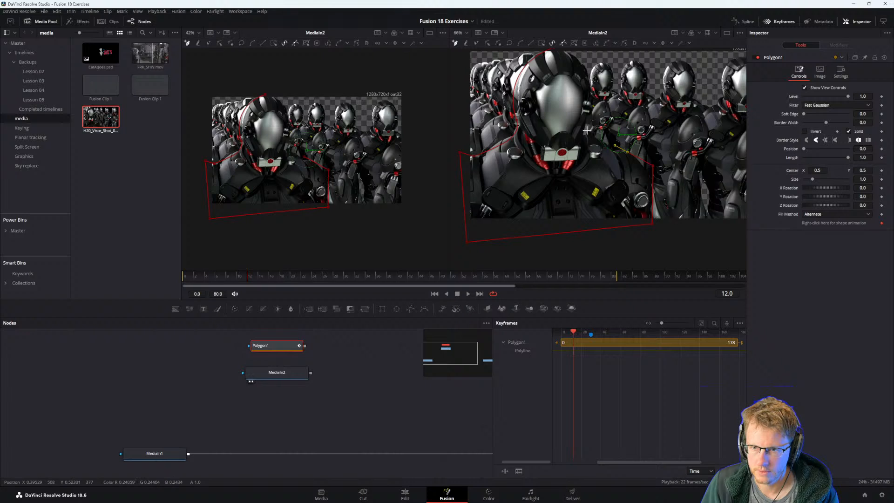
pyautogui.scroll(5, 586, 130)
pyautogui.click(539, 117)
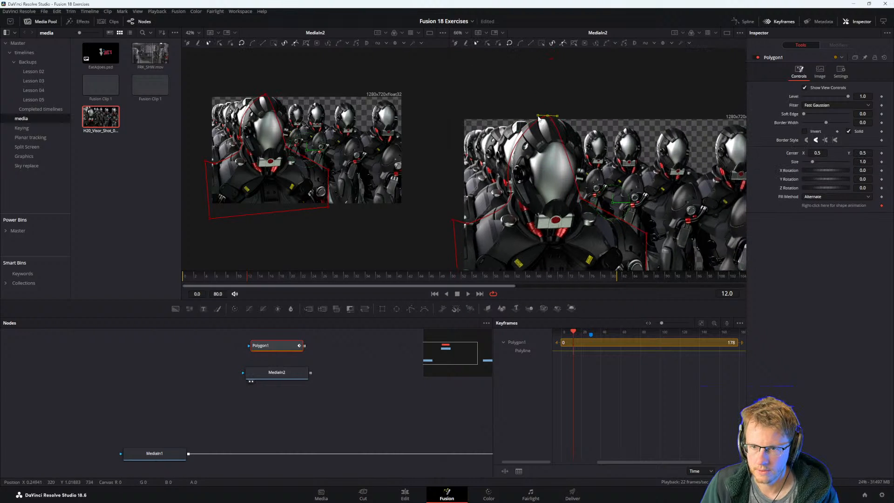
# Refine the polygon's points and curves around the front robot's helmet, neck, shoulders and arm.
pyautogui.moveTo(539, 116)
pyautogui.mouseDown()
pyautogui.moveTo(495, 120)
pyautogui.moveTo(525, 117)
pyautogui.mouseUp()
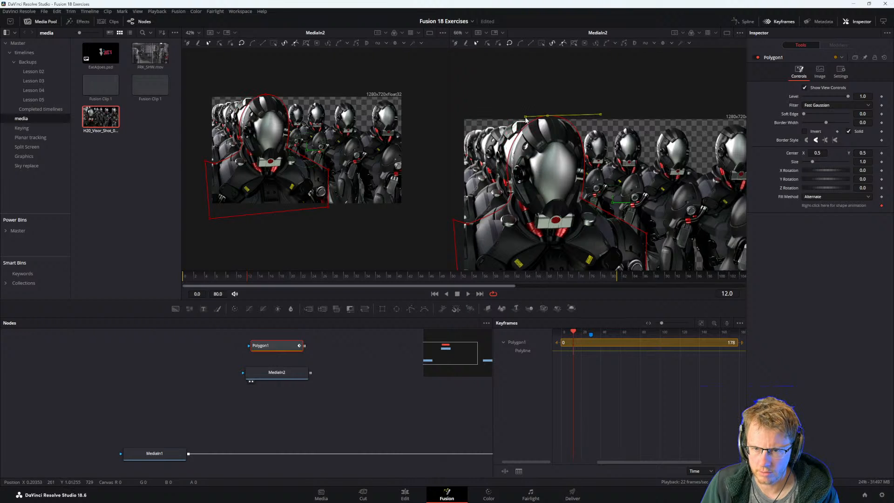
pyautogui.moveTo(510, 187)
pyautogui.mouseDown()
pyautogui.moveTo(515, 197)
pyautogui.moveTo(504, 210)
pyautogui.moveTo(514, 193)
pyautogui.mouseUp()
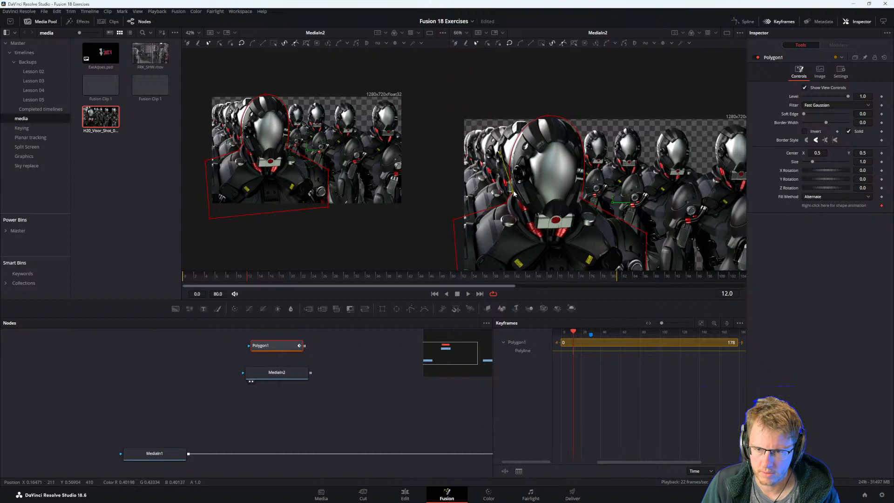
pyautogui.click(455, 223)
pyautogui.moveTo(454, 220); pyautogui.dragTo(456, 226)
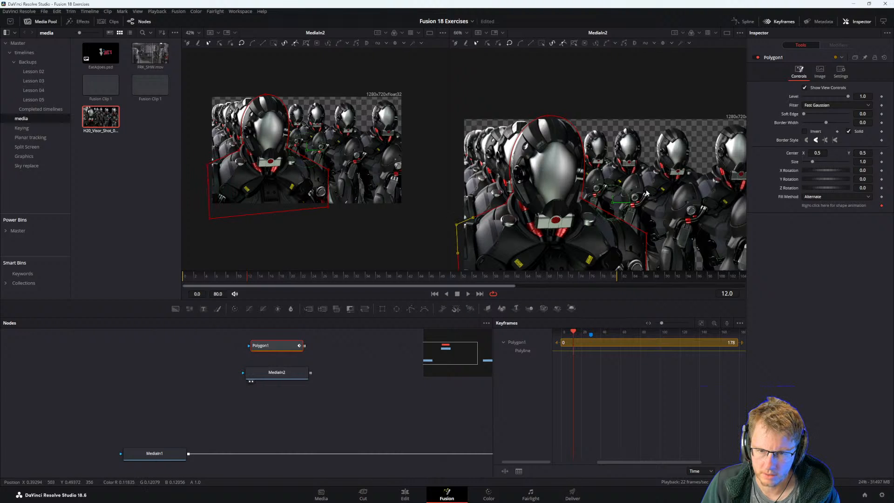
pyautogui.moveTo(622, 206); pyautogui.dragTo(612, 240)
pyautogui.moveTo(608, 267); pyautogui.dragTo(593, 246)
# Check the exercise instructions in the PDF guide, and modify Polygon1's center with a Tracker position modifier.
pyautogui.hotkey('alt', 'Tab')
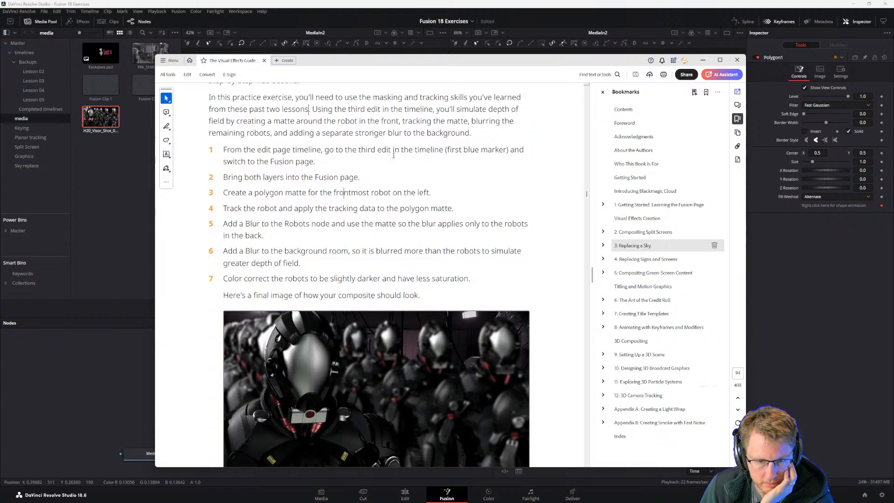
pyautogui.click(388, 6)
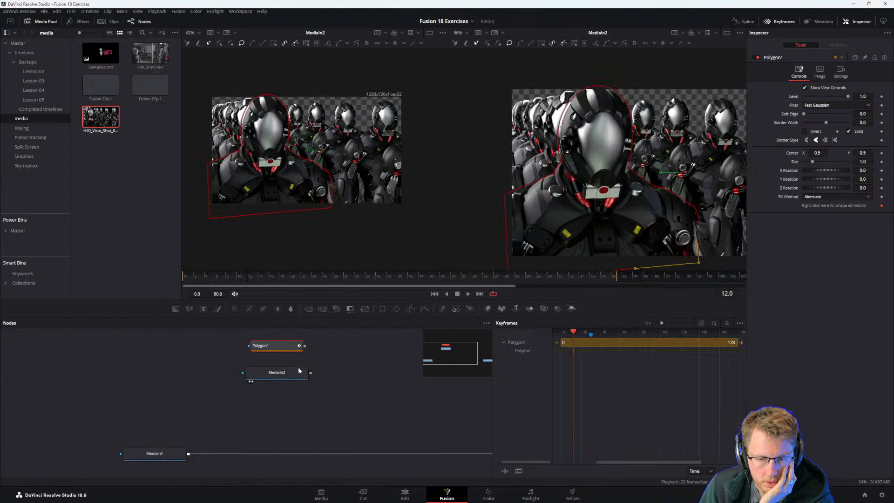
pyautogui.click(285, 376)
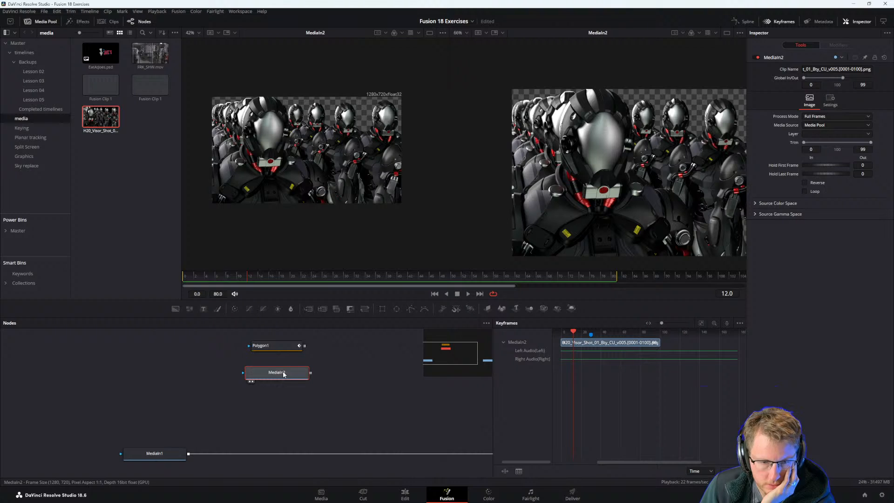
pyautogui.click(272, 346)
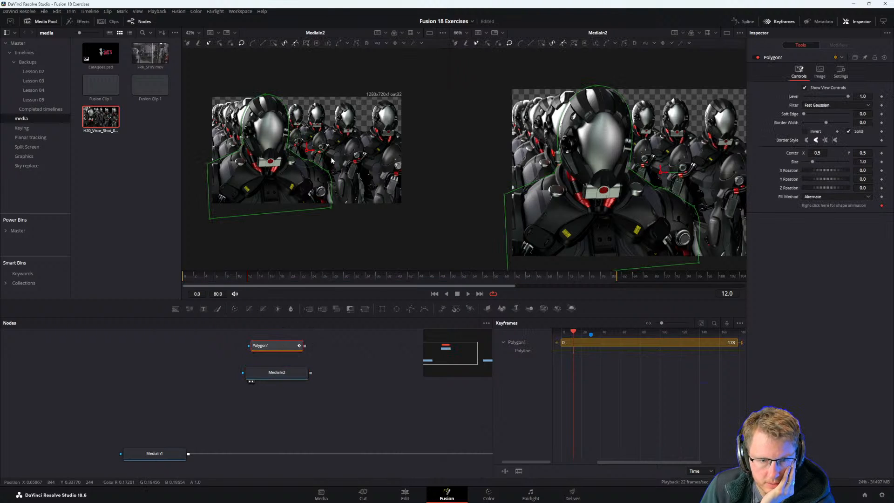
pyautogui.rightClick(307, 150)
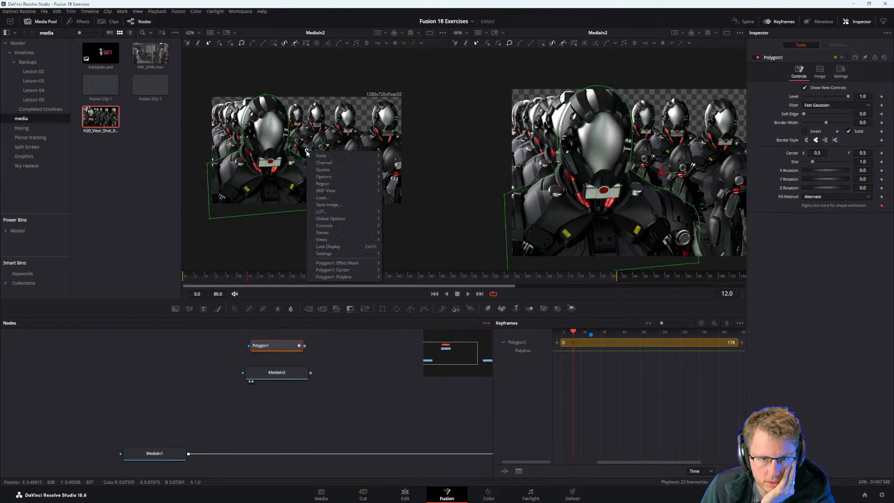
pyautogui.moveTo(340, 272)
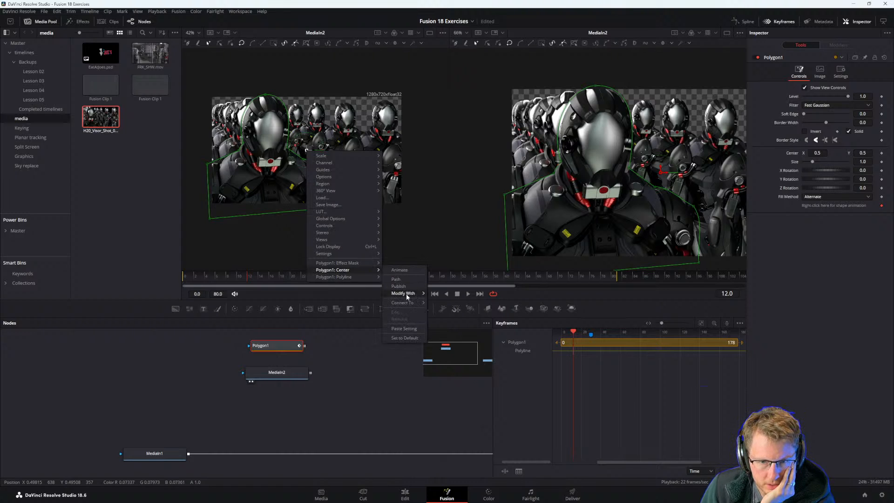
pyautogui.moveTo(403, 293)
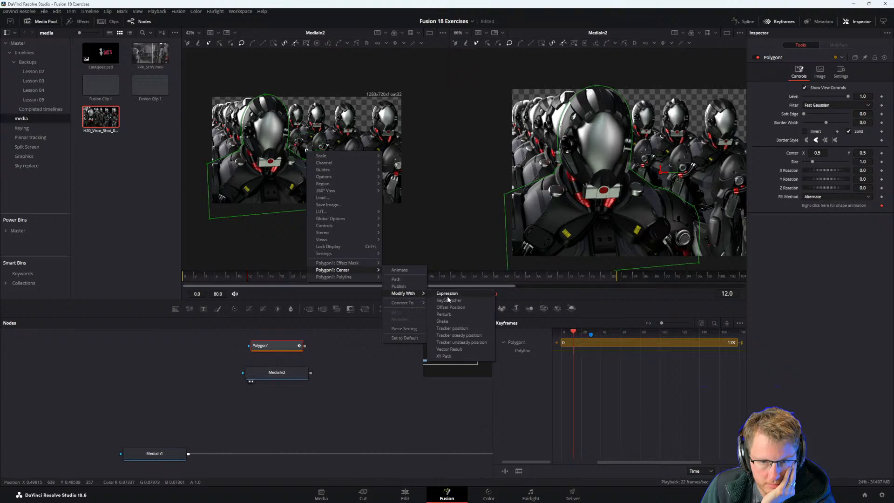
pyautogui.click(448, 329)
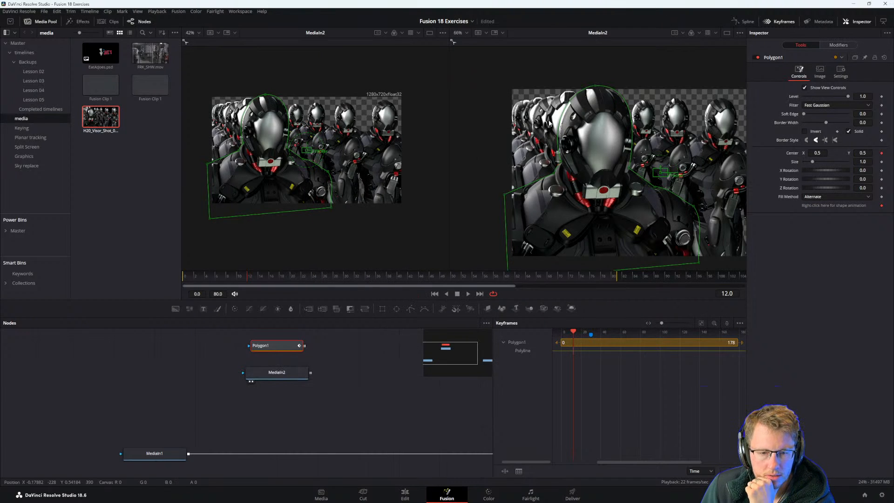
# Set the Polygon1 tracker's source to MediaIn2 and its adaptive mode to Best match.
pyautogui.click(839, 46)
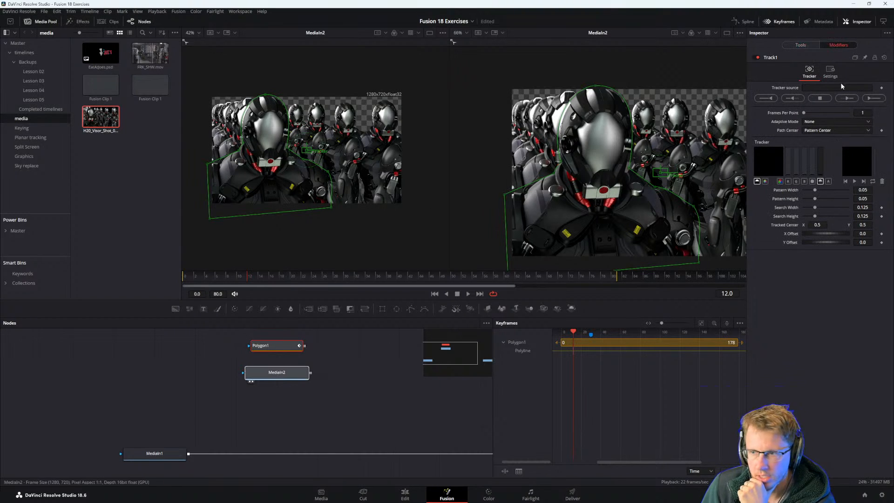
pyautogui.moveTo(840, 86); pyautogui.dragTo(832, 86)
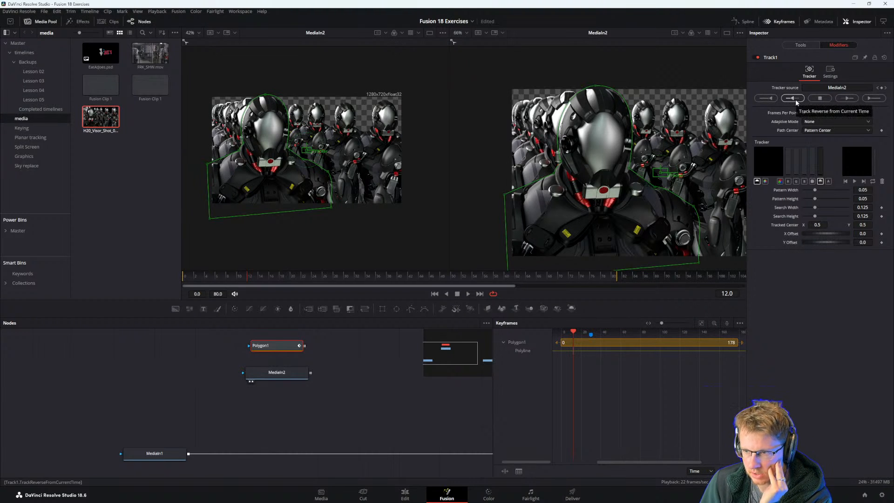
pyautogui.click(814, 121)
pyautogui.click(814, 145)
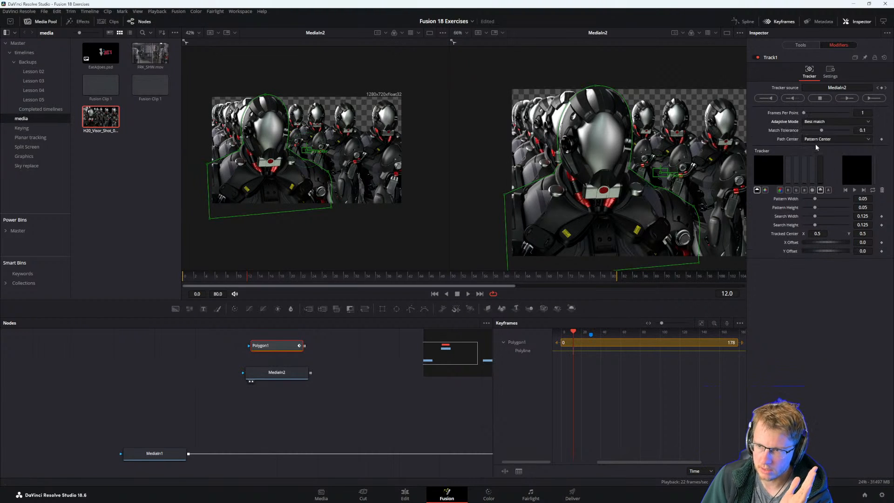
# Track in reverse from frame 12 to the start, and forward from frame 12 to frame 80.
pyautogui.click(795, 99)
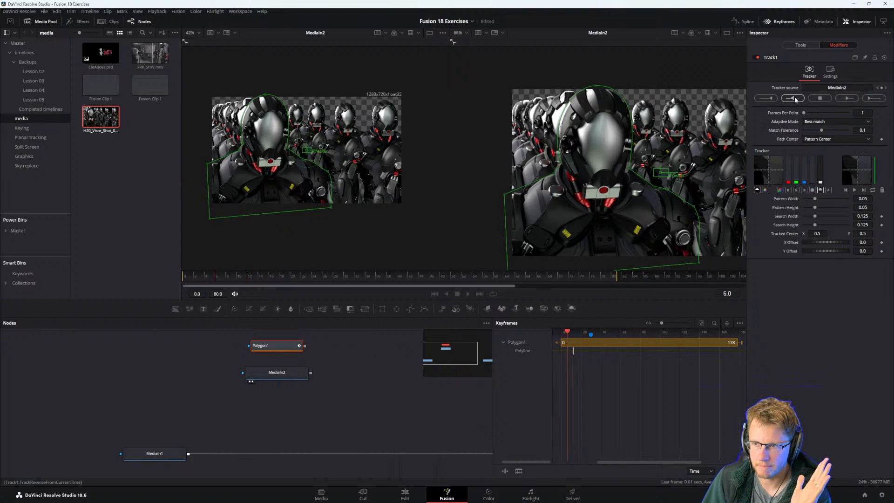
pyautogui.click(506, 271)
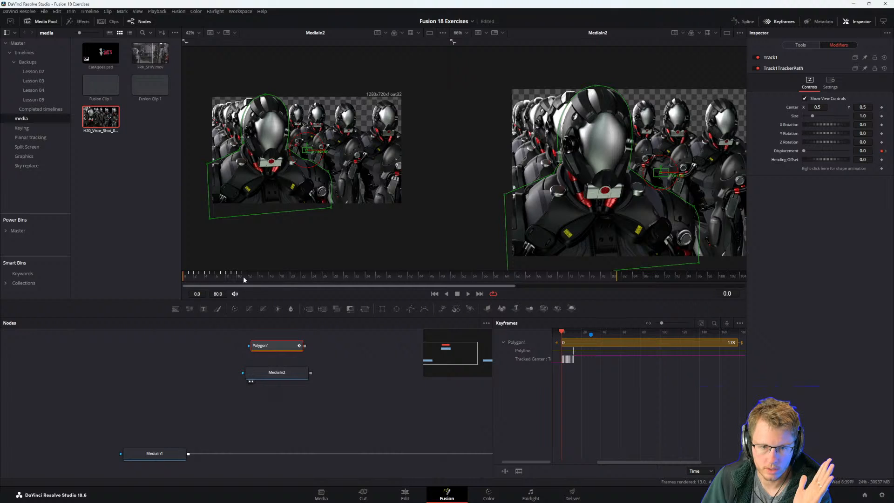
pyautogui.click(243, 279)
pyautogui.click(247, 278)
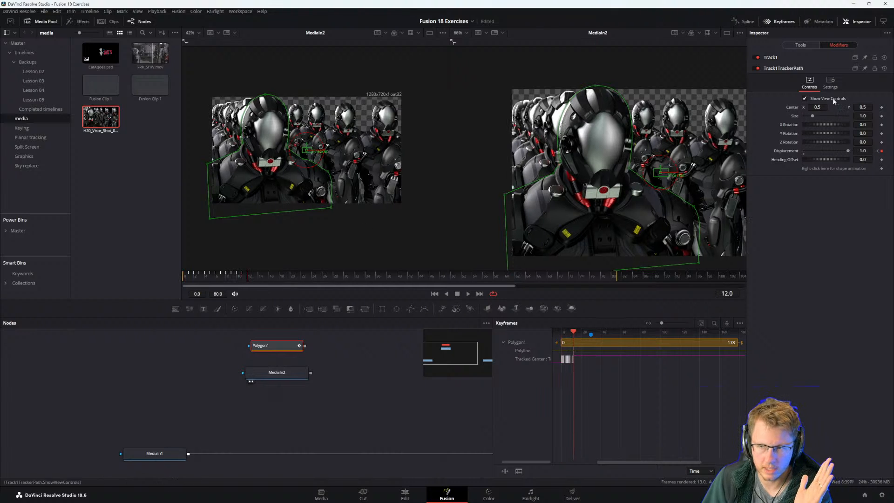
pyautogui.click(776, 58)
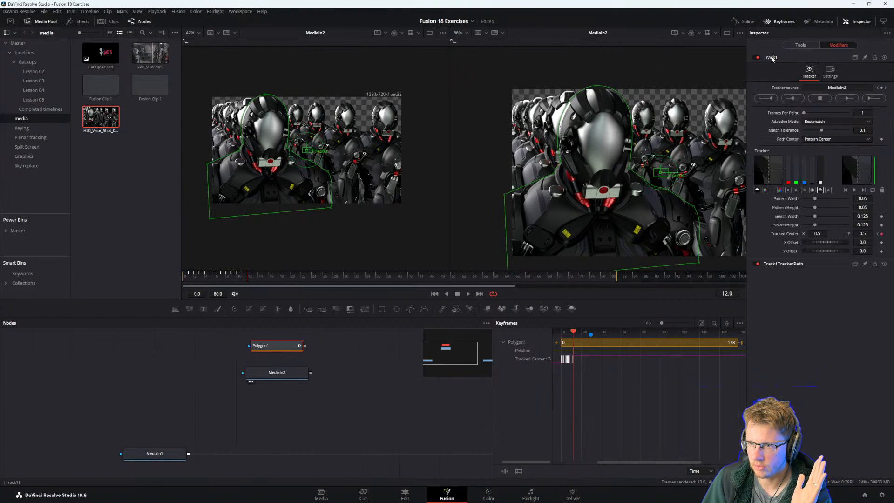
pyautogui.click(852, 99)
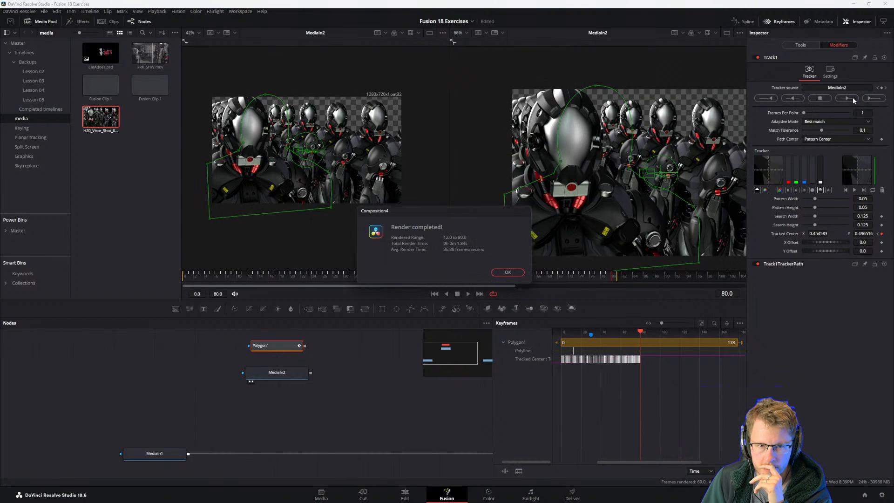
pyautogui.click(508, 272)
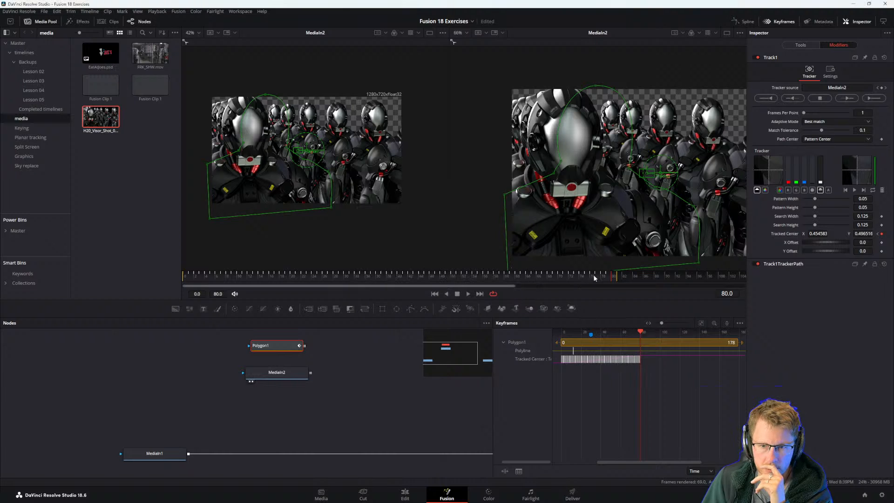
# Scrub through the tracked range back to frame 0, and try to connect Polygon1 to MediaIn2.
pyautogui.click(557, 277)
pyautogui.moveTo(556, 275); pyautogui.dragTo(159, 326)
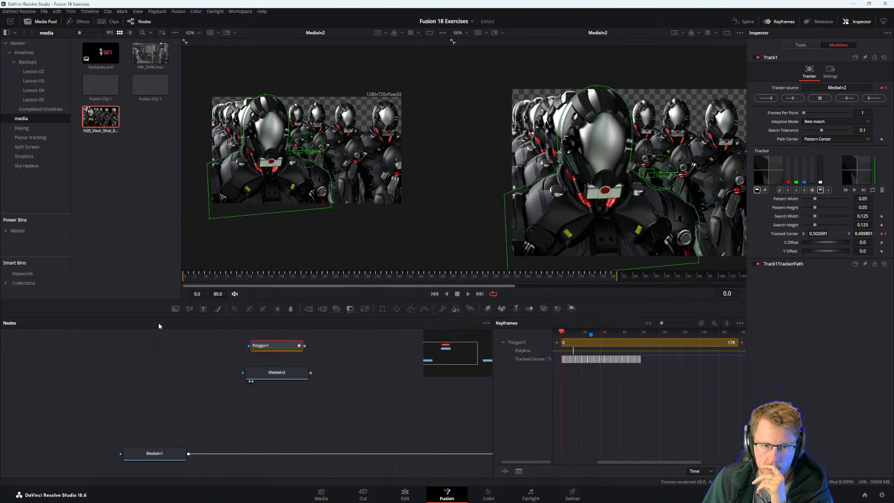
pyautogui.click(299, 415)
pyautogui.click(275, 375)
pyautogui.click(277, 347)
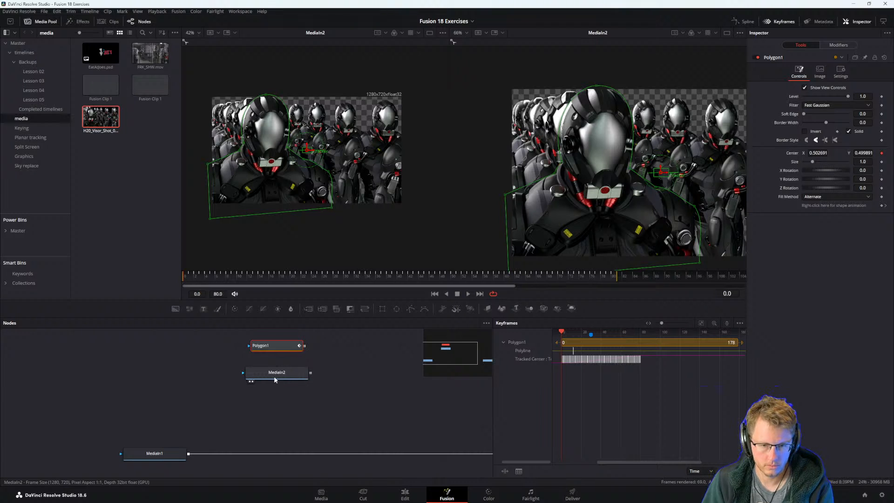
pyautogui.moveTo(304, 346); pyautogui.dragTo(283, 363)
# Switch to the PDF guide and review the exercise's blur steps and final composite image.
pyautogui.hotkey('alt', 'Tab')
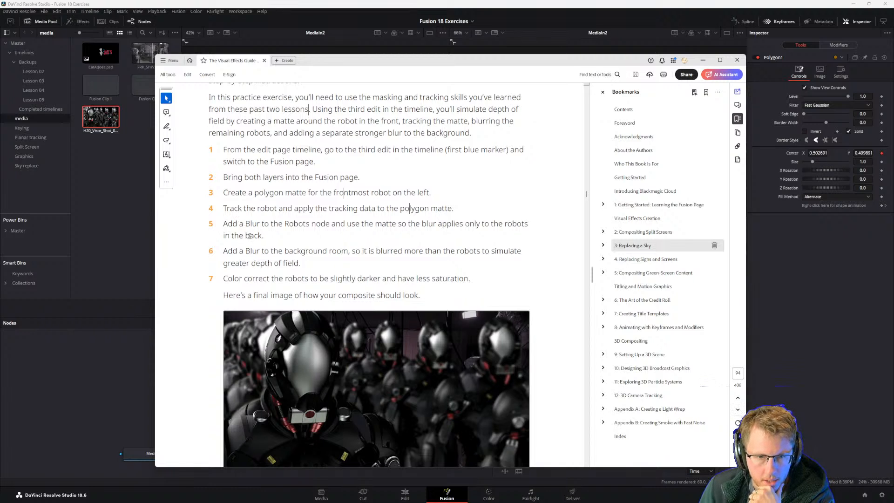
pyautogui.scroll(-1, 250, 236)
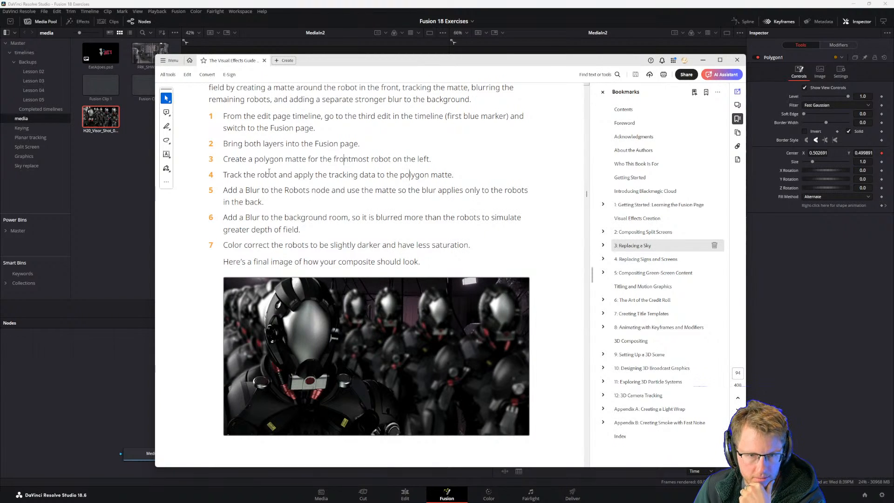
pyautogui.click(110, 404)
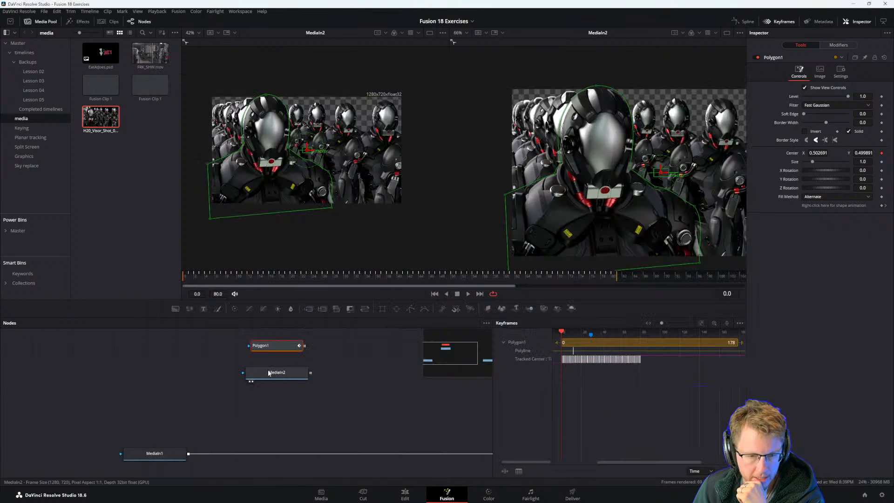
# Add a Background node near MediaIn2, space the nodes apart, and try to connect Polygon1's output to MediaIn2.
pyautogui.moveTo(267, 372); pyautogui.dragTo(286, 375)
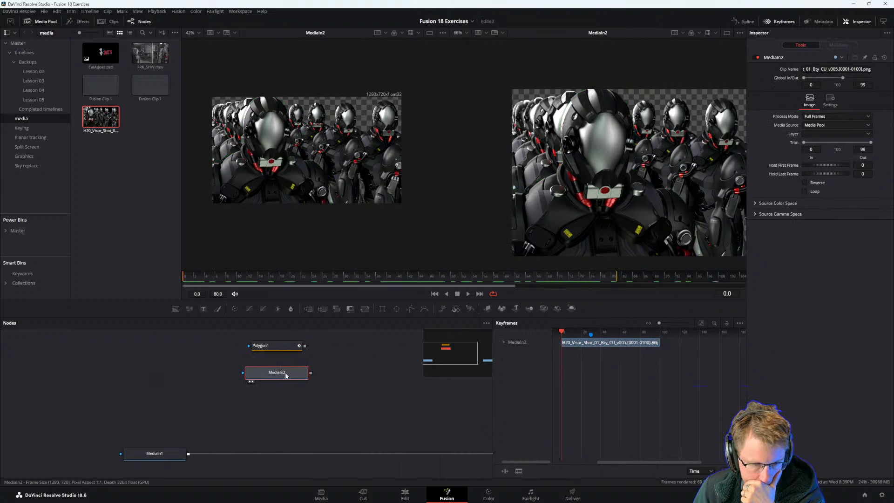
pyautogui.click(249, 405)
pyautogui.moveTo(175, 309); pyautogui.dragTo(300, 377)
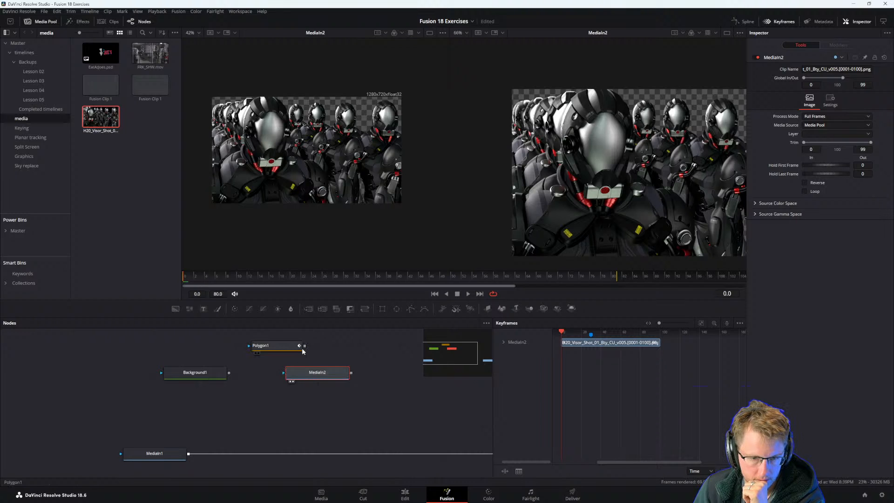
pyautogui.moveTo(301, 371); pyautogui.dragTo(329, 376)
pyautogui.moveTo(305, 346); pyautogui.dragTo(357, 375)
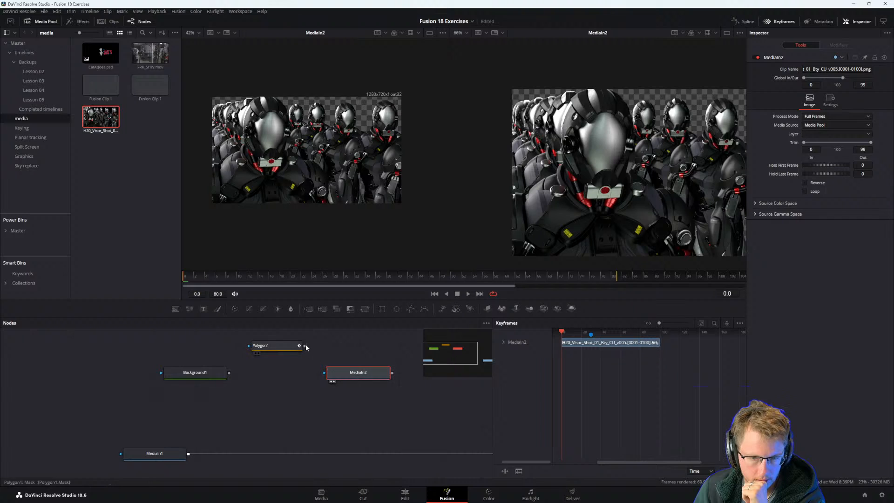
pyautogui.moveTo(304, 345); pyautogui.dragTo(327, 376)
# Merge Background1 as the foreground over MediaIn2, and connect Polygon1 as the Merge node's effect mask.
pyautogui.moveTo(353, 376); pyautogui.dragTo(272, 378)
pyautogui.moveTo(196, 374); pyautogui.dragTo(318, 402)
pyautogui.moveTo(265, 378); pyautogui.dragTo(224, 378)
pyautogui.click(224, 377)
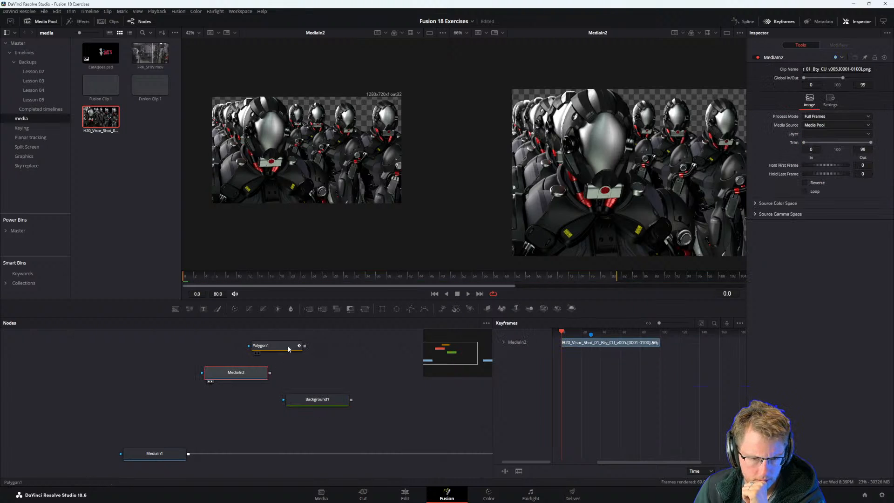
pyautogui.moveTo(309, 401)
pyautogui.mouseDown()
pyautogui.moveTo(146, 399)
pyautogui.moveTo(187, 399)
pyautogui.moveTo(271, 372)
pyautogui.moveTo(318, 402)
pyautogui.mouseUp()
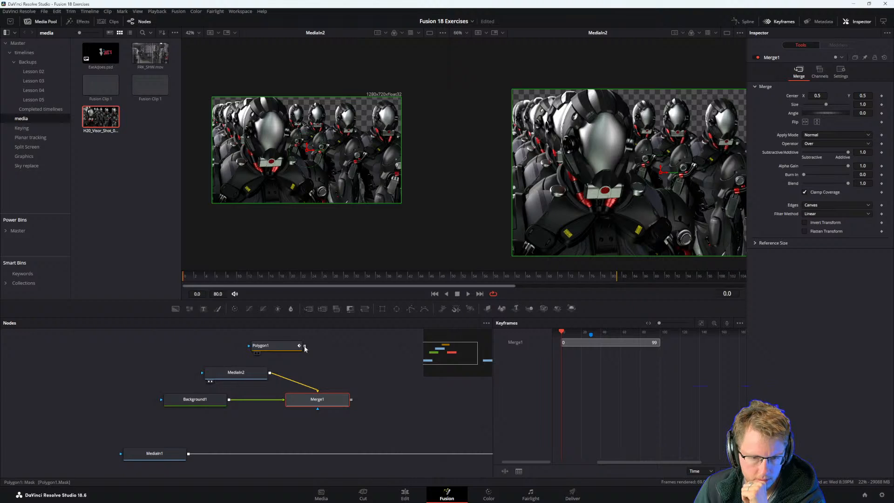
pyautogui.moveTo(305, 348); pyautogui.dragTo(316, 404)
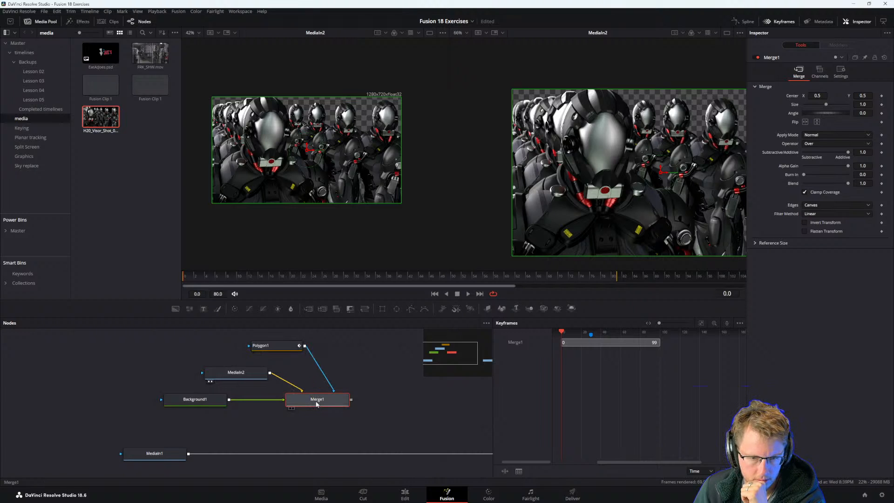
# Arrange MediaIn2 beside Merge1 with Background1 above it, and show Merge1 in the second viewer.
pyautogui.moveTo(191, 399); pyautogui.dragTo(317, 372)
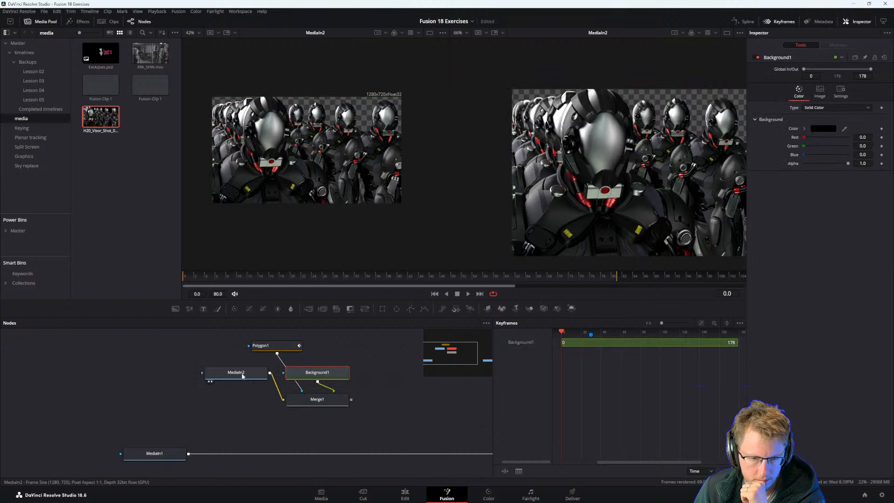
pyautogui.moveTo(242, 373); pyautogui.dragTo(225, 391)
pyautogui.click(226, 393)
pyautogui.moveTo(317, 372); pyautogui.dragTo(357, 372)
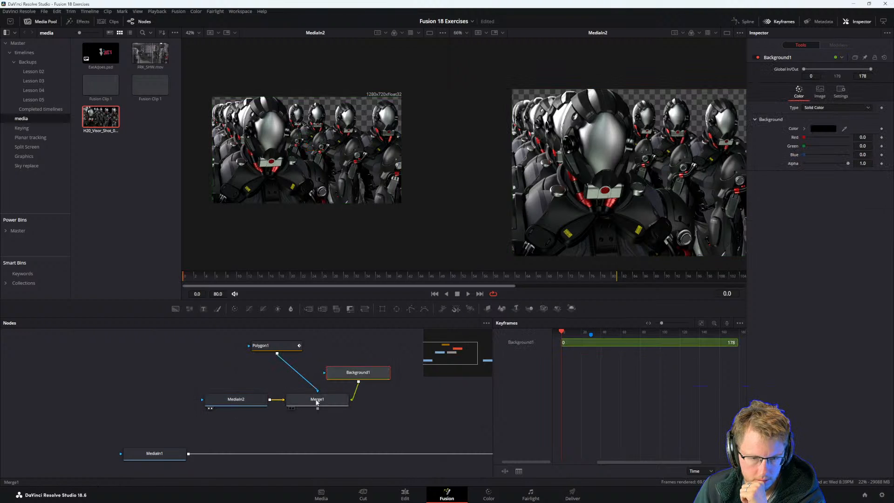
pyautogui.click(314, 400)
pyautogui.press('2')
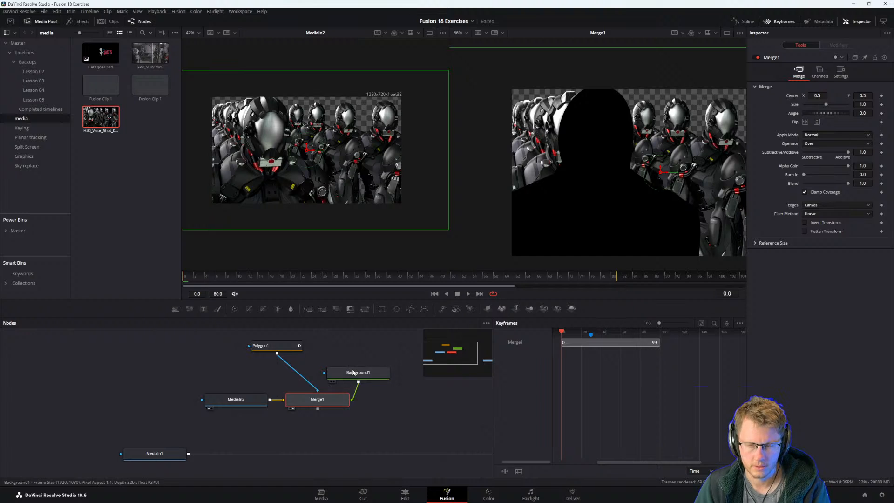
# Set Background1's alpha to 0, and place Background1 above MediaIn2 and Merge1 with Polygon1 to its upper right.
pyautogui.click(370, 373)
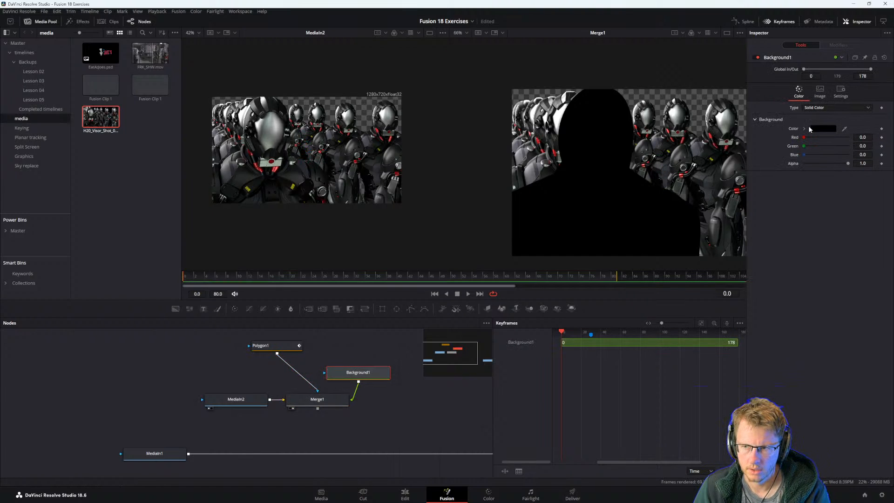
pyautogui.moveTo(847, 164); pyautogui.dragTo(599, 299)
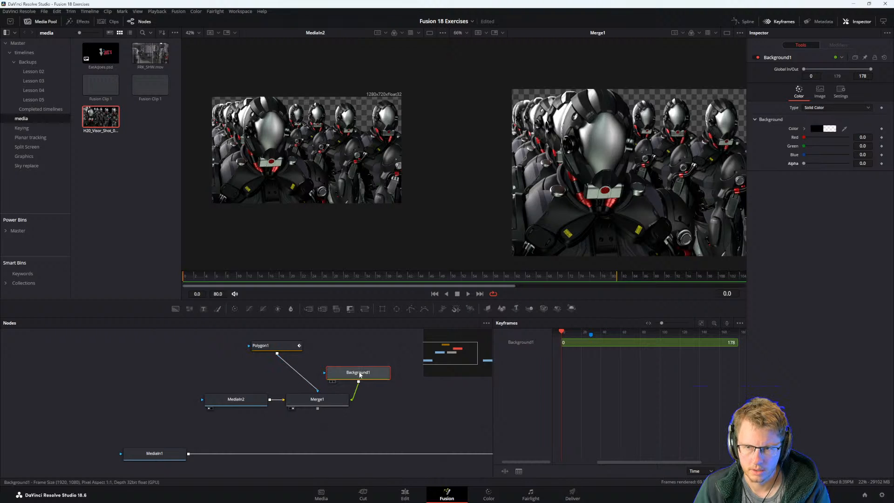
pyautogui.moveTo(356, 375); pyautogui.dragTo(193, 375)
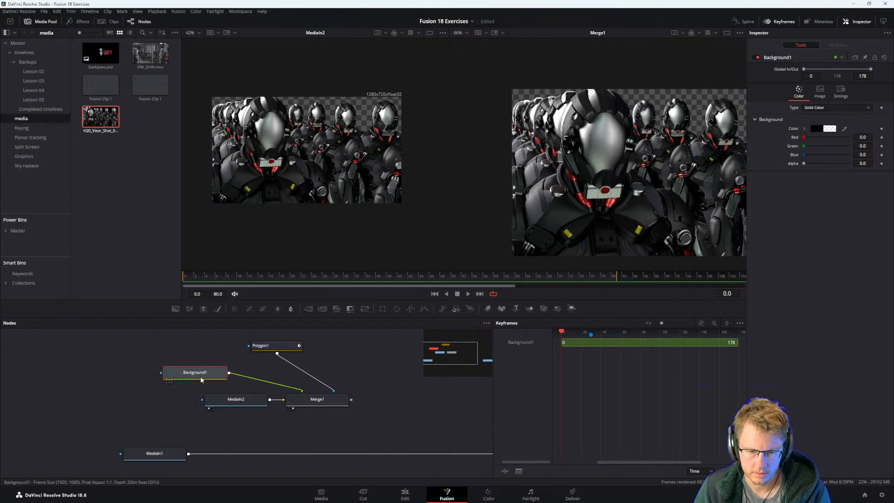
pyautogui.moveTo(281, 345); pyautogui.dragTo(362, 345)
pyautogui.moveTo(206, 370); pyautogui.dragTo(288, 368)
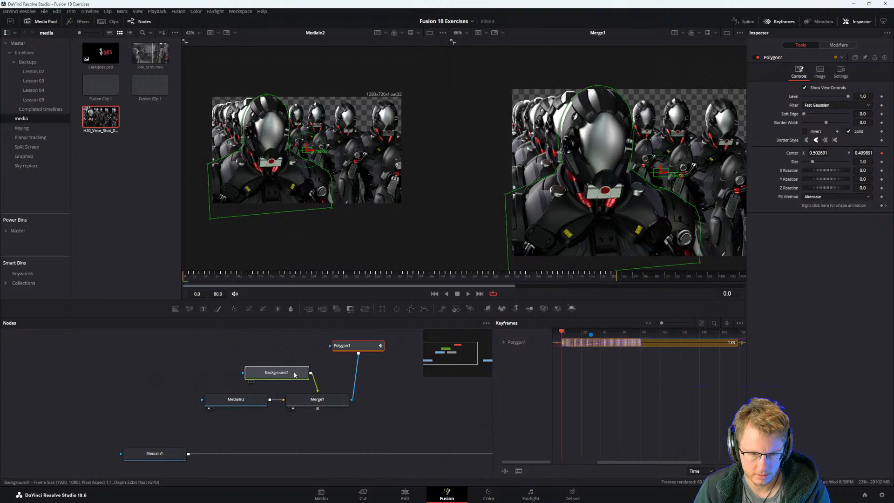
# Move Merge1 farther from MediaIn2 and check the blur instructions in the exercise guide.
pyautogui.moveTo(333, 399); pyautogui.dragTo(373, 398)
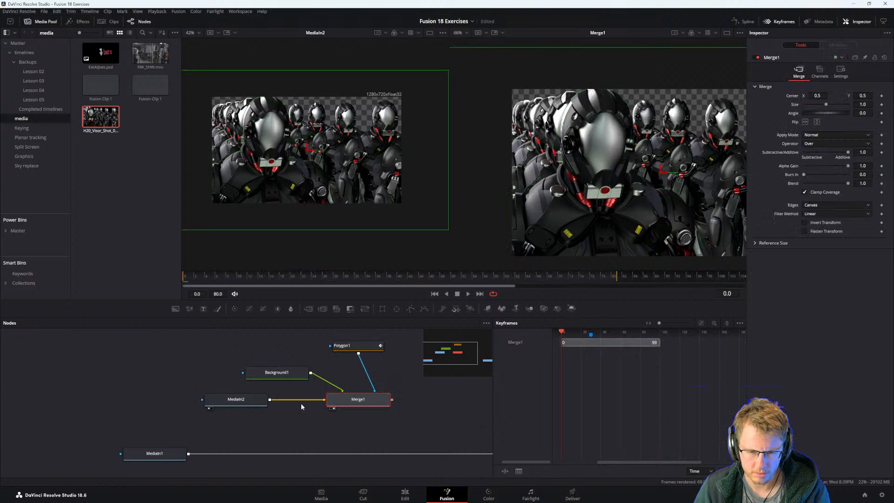
pyautogui.hotkey('alt', 'Tab')
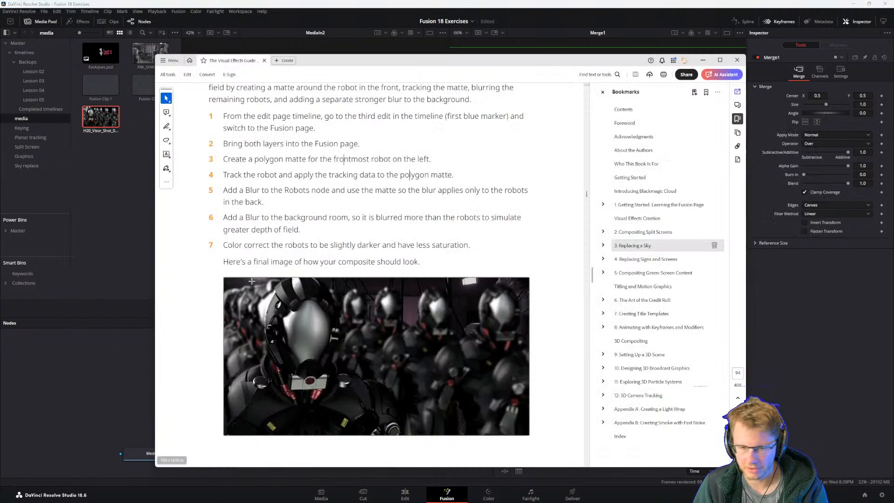
pyautogui.click(63, 394)
pyautogui.click(279, 372)
pyautogui.click(369, 401)
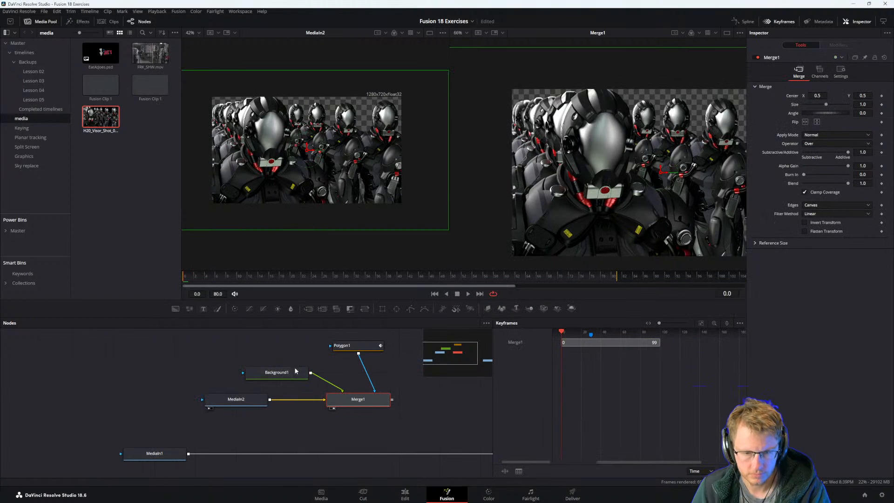
pyautogui.click(280, 373)
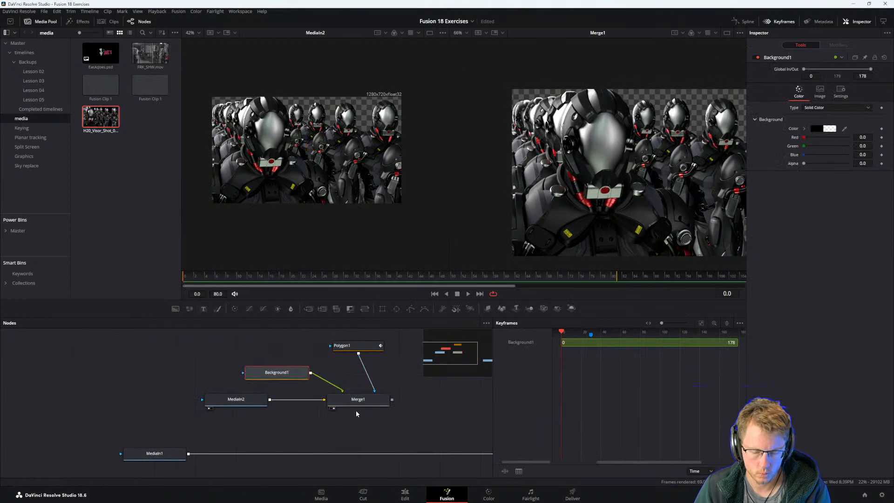
pyautogui.click(357, 402)
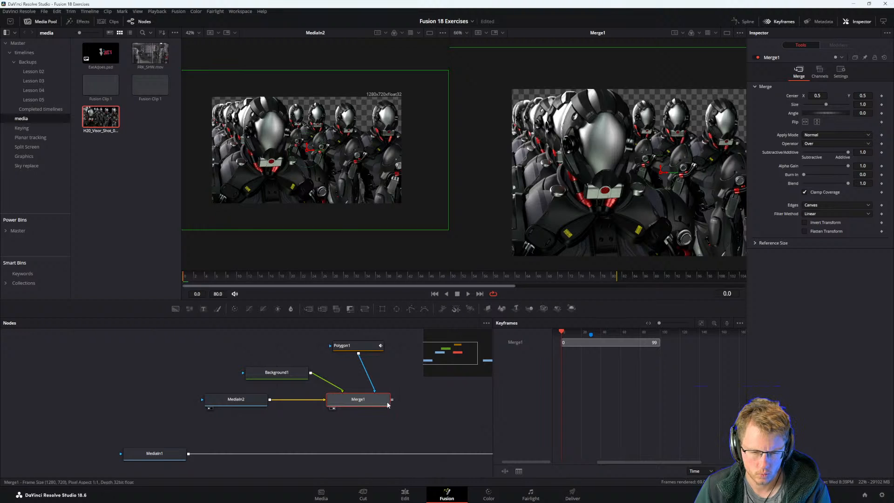
# Add a Blur node after Merge1 with a blur size of 57.5, and show it in the second viewer.
pyautogui.hotkey('shift', 'space')
pyautogui.write('blur')
pyautogui.press('Return')
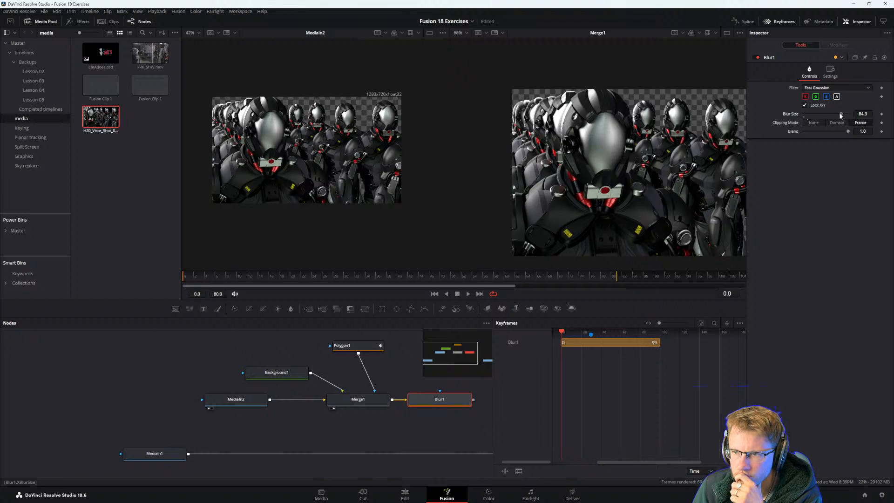
pyautogui.press('2')
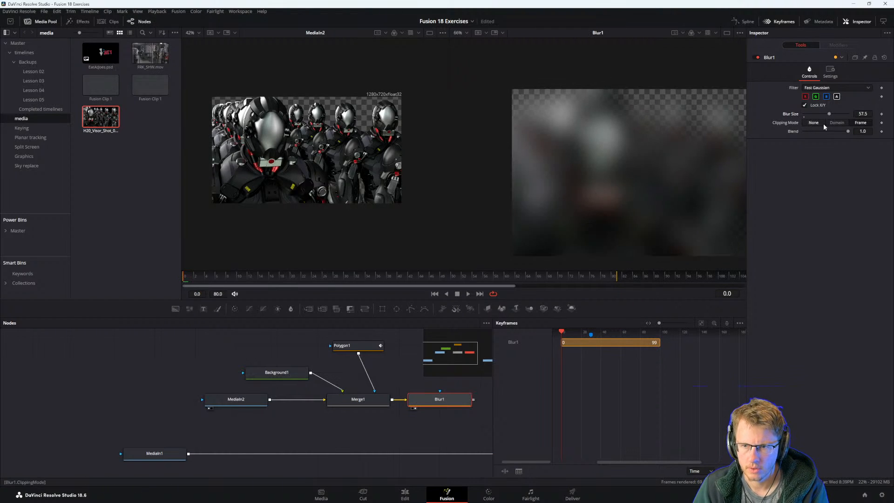
# Try the Blur node between Background1 and Merge1, and adjust its blur size while showing Merge1 in the second viewer.
pyautogui.click(402, 400)
pyautogui.moveTo(416, 403); pyautogui.dragTo(334, 376)
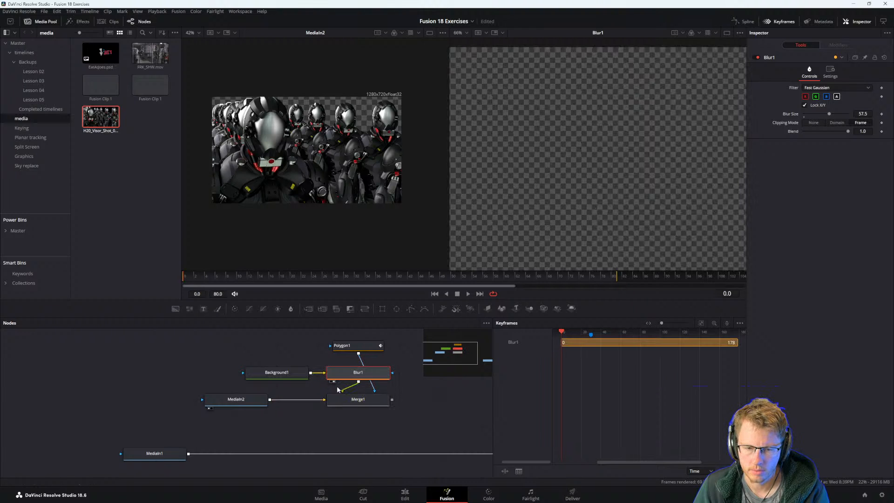
pyautogui.click(369, 402)
pyautogui.press('2')
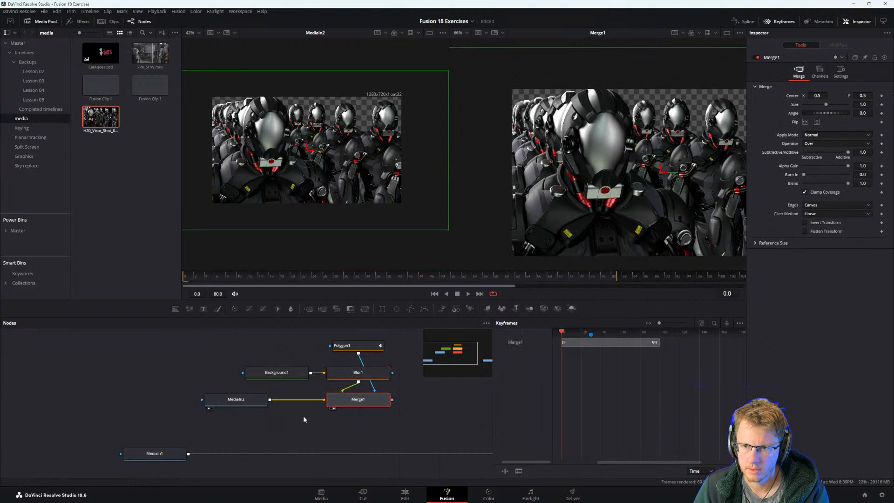
pyautogui.click(358, 372)
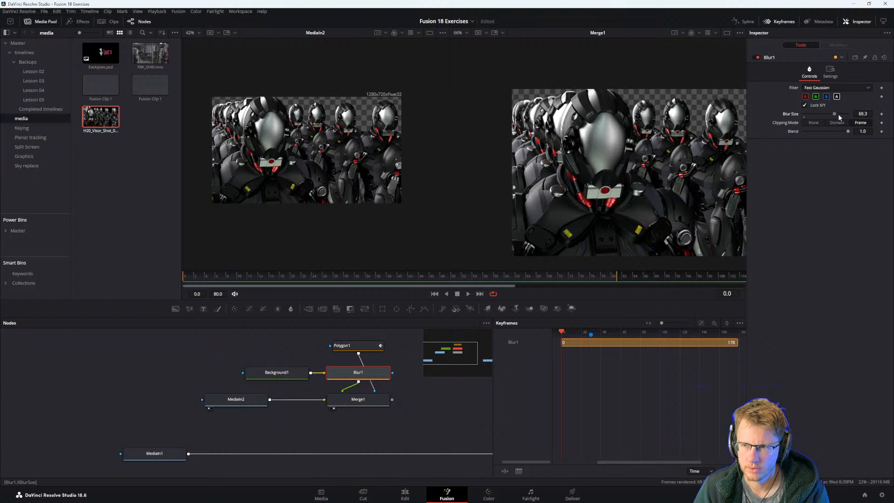
pyautogui.moveTo(819, 125); pyautogui.dragTo(820, 125)
# Try the Blur node between MediaIn2 and Merge1 with Merge1 spaced farther along, and delete the Blur node.
pyautogui.moveTo(348, 376); pyautogui.dragTo(306, 403)
pyautogui.moveTo(391, 403); pyautogui.dragTo(430, 403)
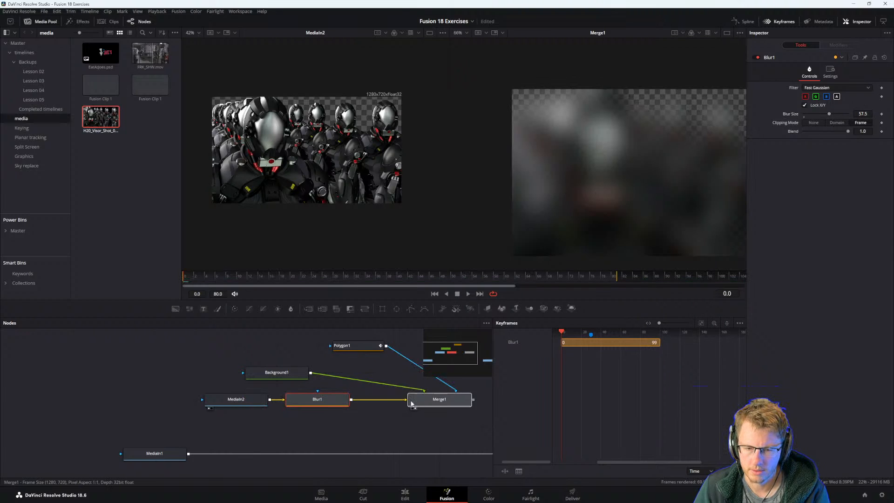
pyautogui.press('Delete')
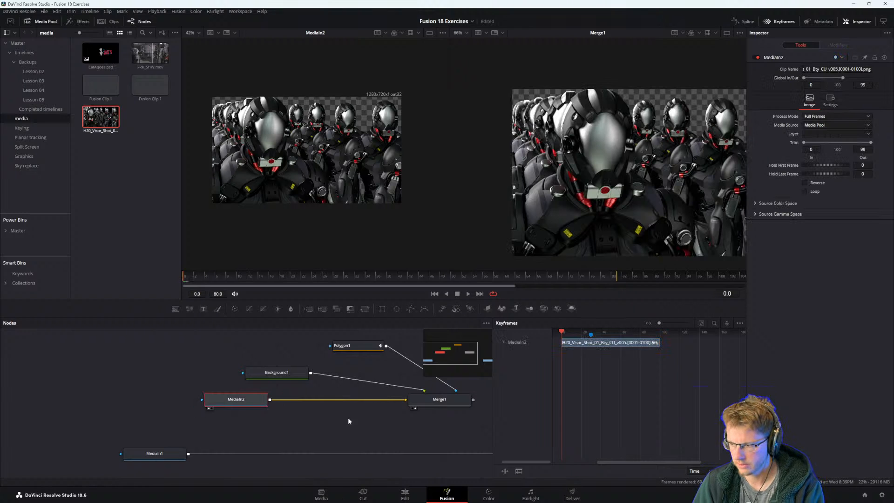
# Reread the exercise guide's matte and blur steps, and play back Polygon1's tracked mask over the robots.
pyautogui.scroll(-4, 192, 405)
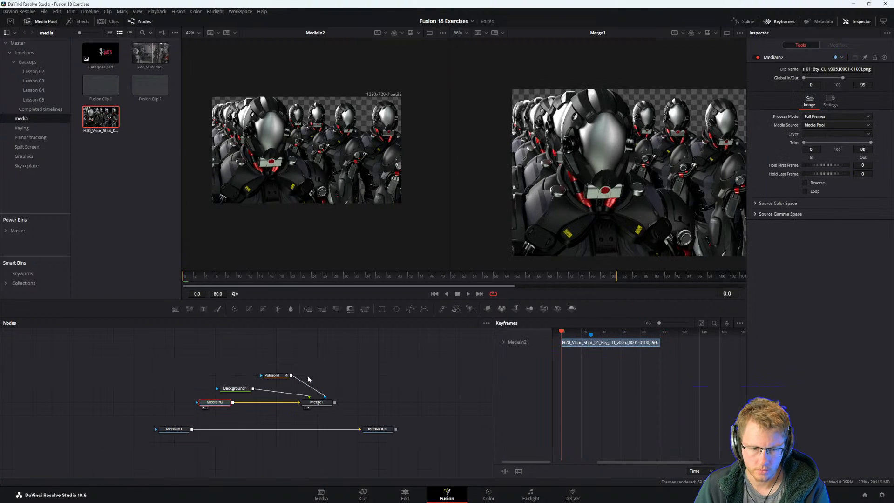
pyautogui.hotkey('alt', 'Tab')
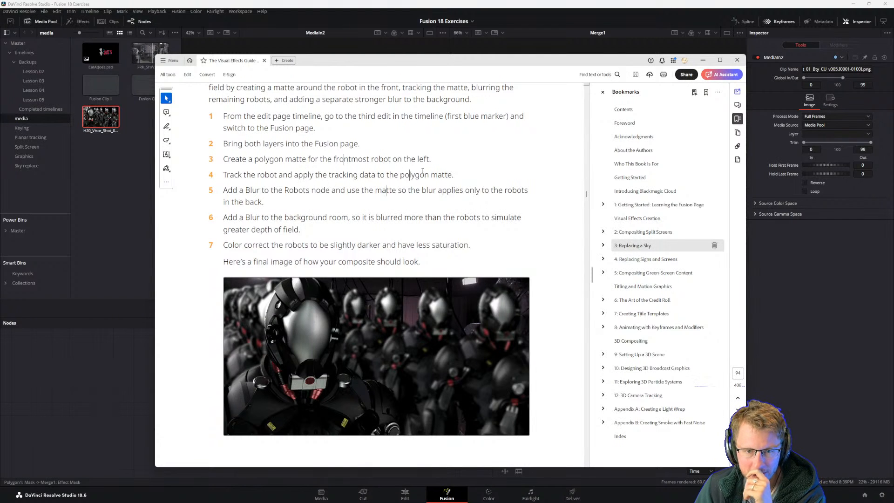
pyautogui.click(142, 401)
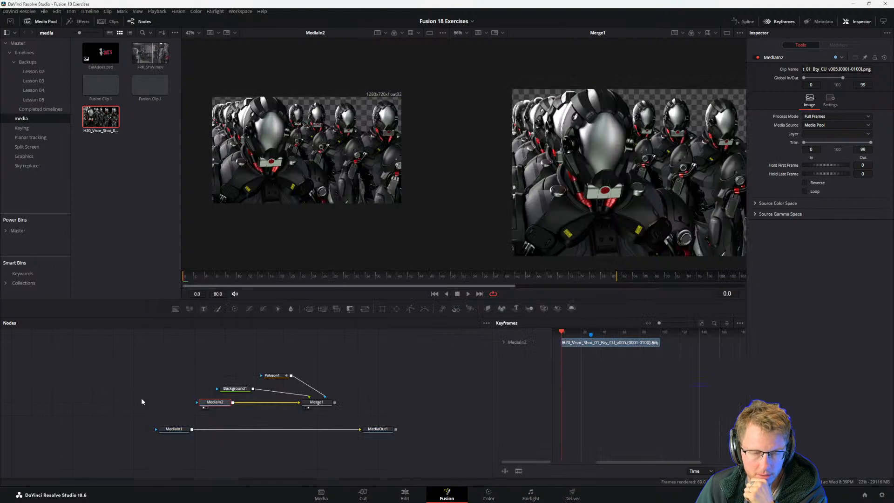
pyautogui.click(273, 375)
pyautogui.click(321, 403)
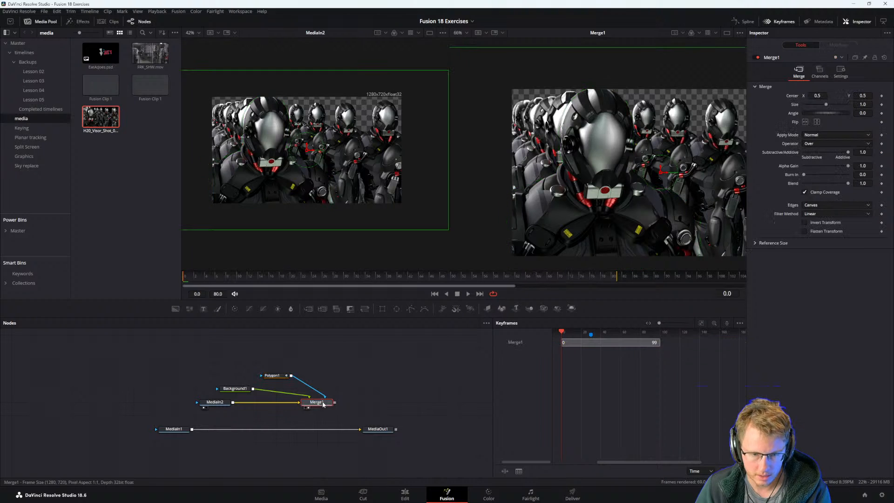
pyautogui.click(275, 376)
pyautogui.press('space')
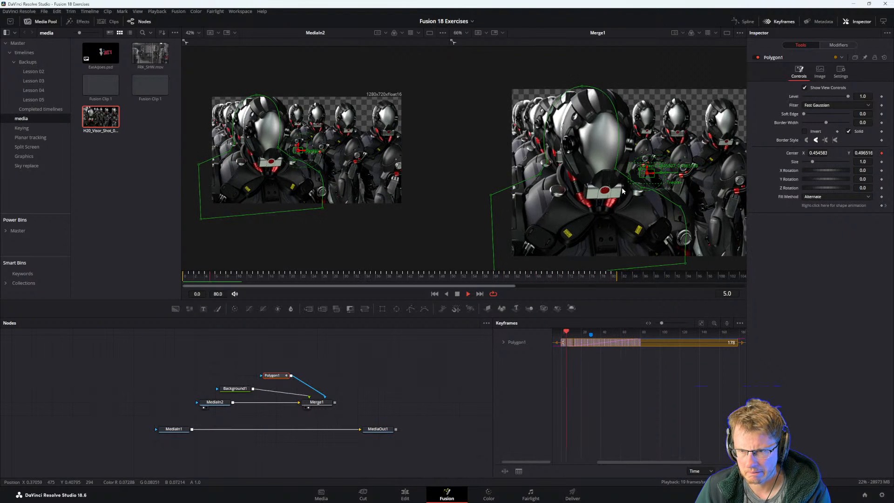
pyautogui.press('space')
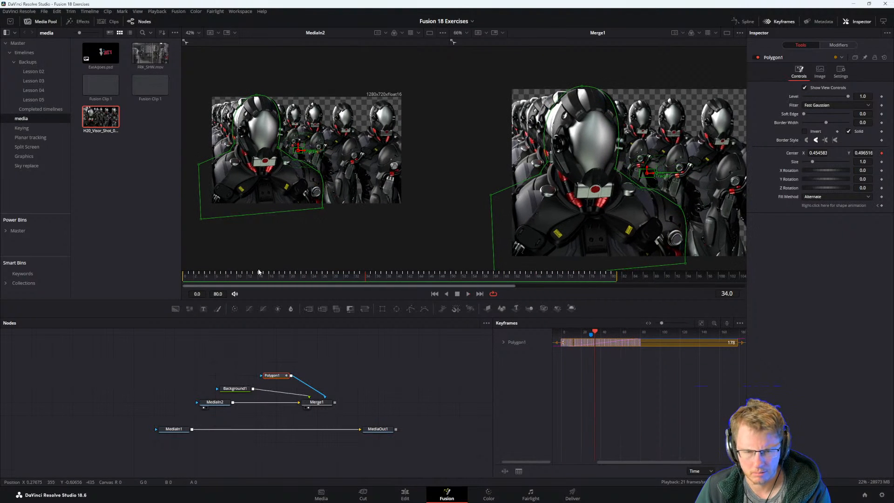
pyautogui.press('Home')
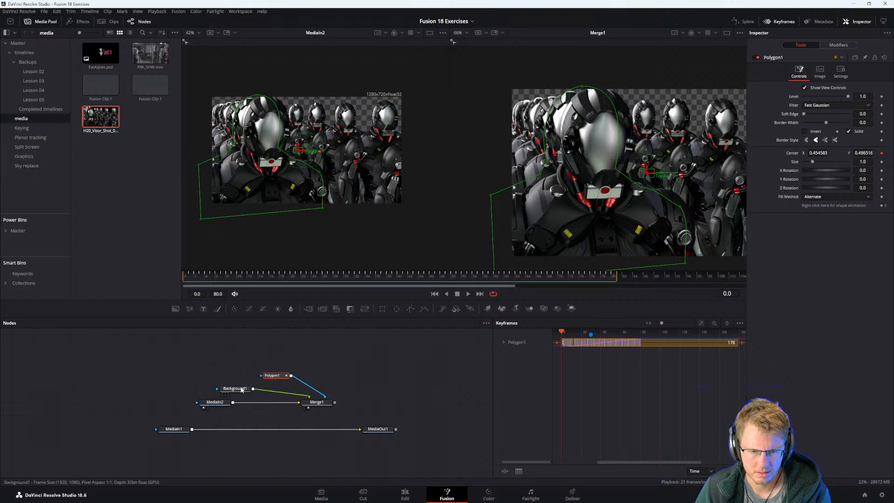
# Place Polygon1 above Merge1, and examine its tracker path and Track1 modifiers during playback.
pyautogui.moveTo(275, 377); pyautogui.dragTo(316, 377)
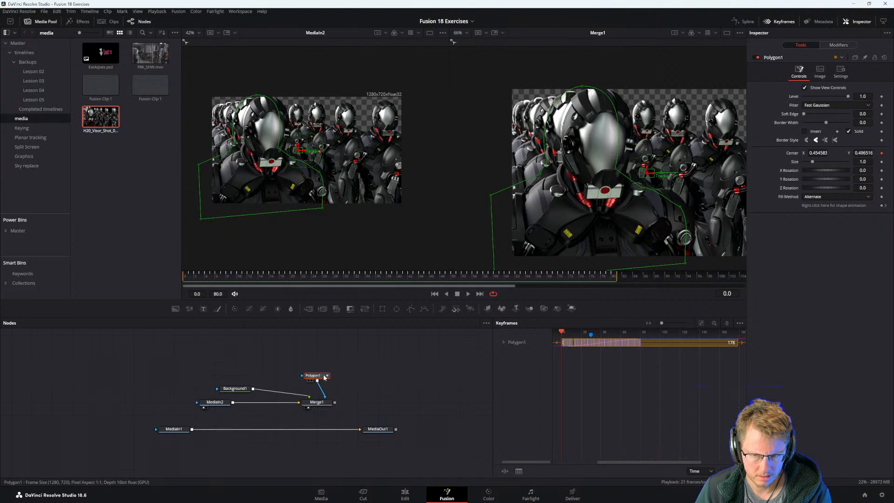
pyautogui.moveTo(209, 278); pyautogui.dragTo(188, 299)
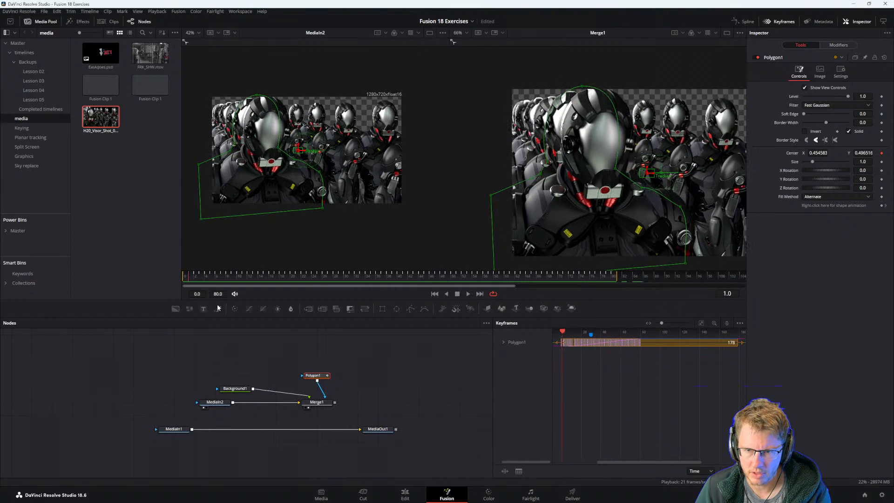
pyautogui.scroll(4, 319, 390)
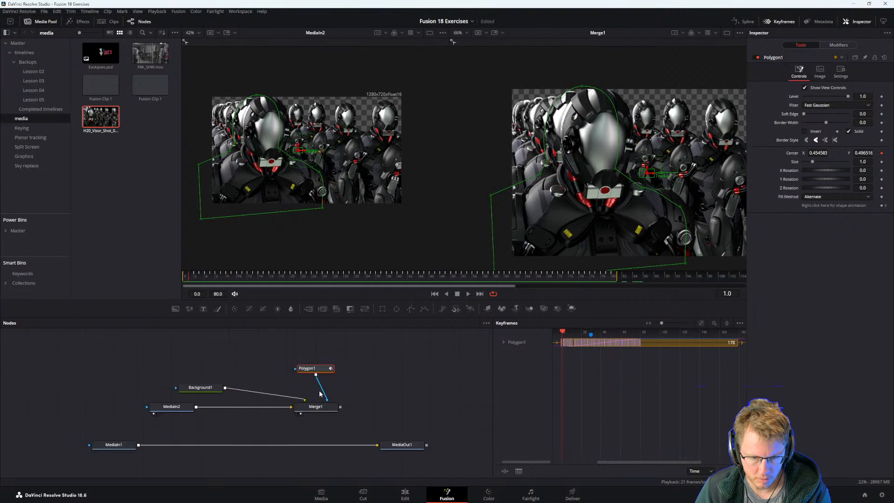
pyautogui.click(838, 45)
pyautogui.click(781, 58)
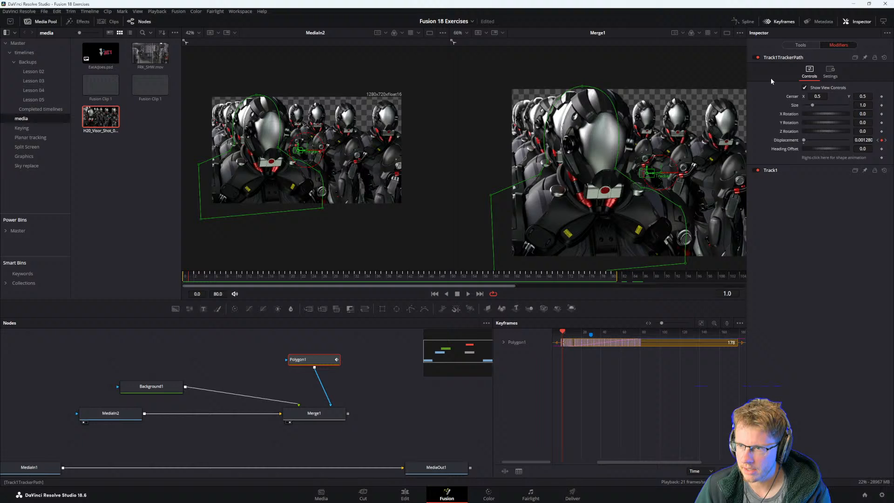
pyautogui.click(773, 170)
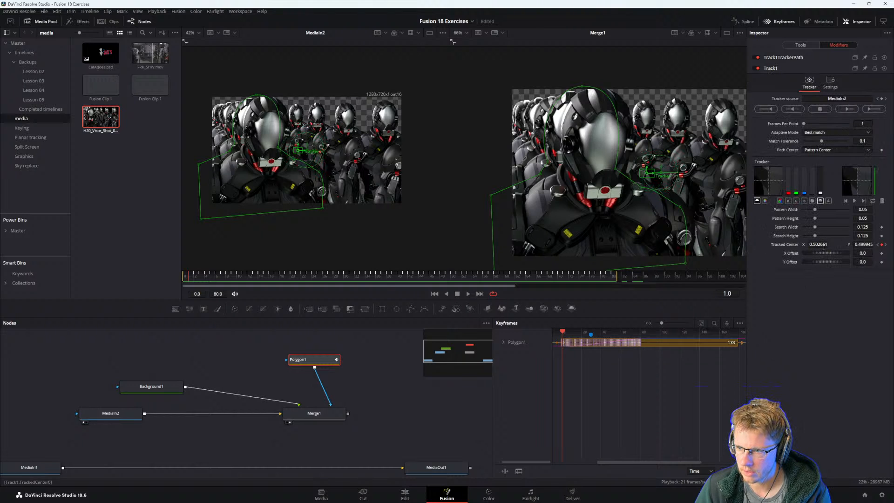
pyautogui.press('space')
pyautogui.press('space')
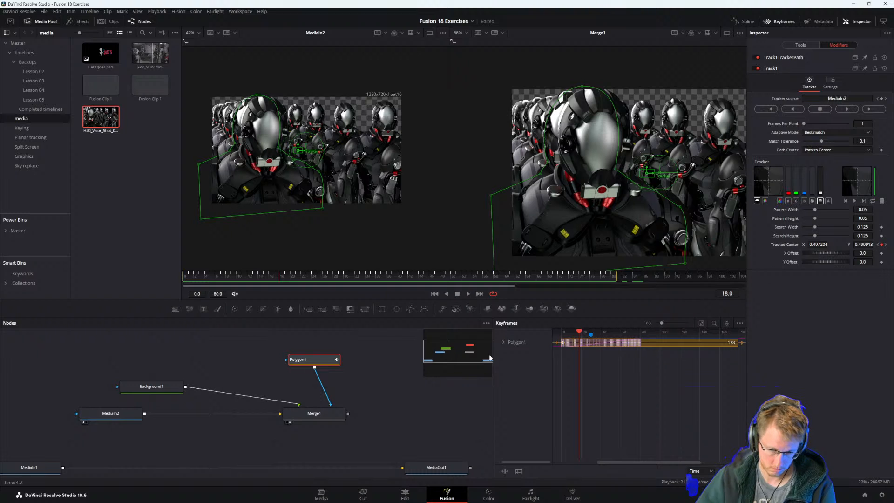
# Reroute Polygon1 from Merge1's effect mask to Background1's mask, and play back the mask from the start.
pyautogui.moveTo(330, 404); pyautogui.dragTo(281, 391)
pyautogui.moveTo(285, 275); pyautogui.dragTo(166, 274)
pyautogui.press('space')
pyautogui.click(298, 359)
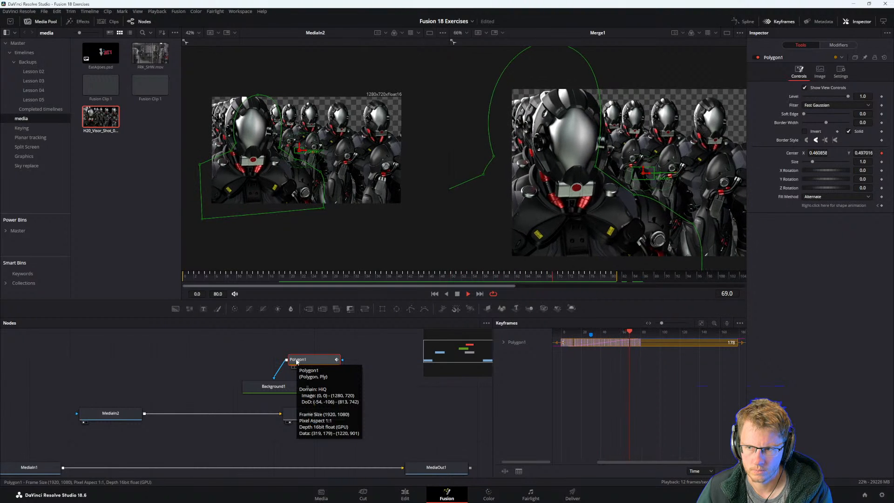
# Examine Background1's image settings and MediaIn2's image and mask settings.
pyautogui.click(273, 387)
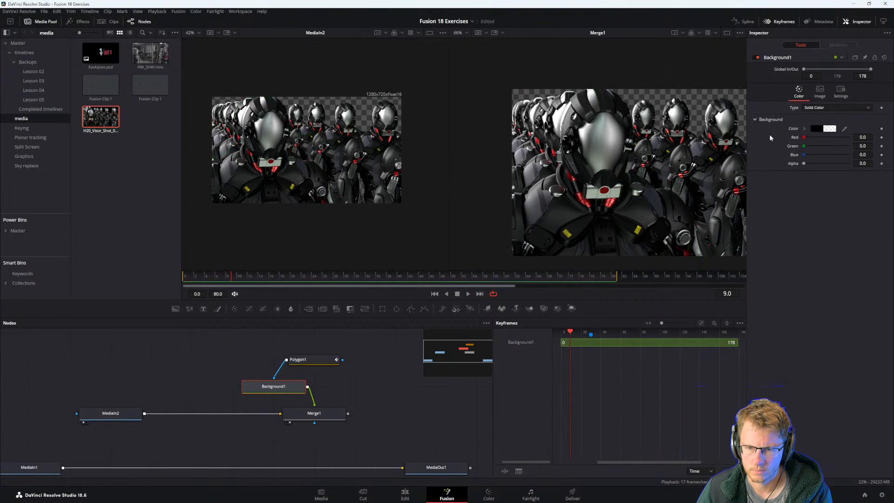
pyautogui.click(812, 96)
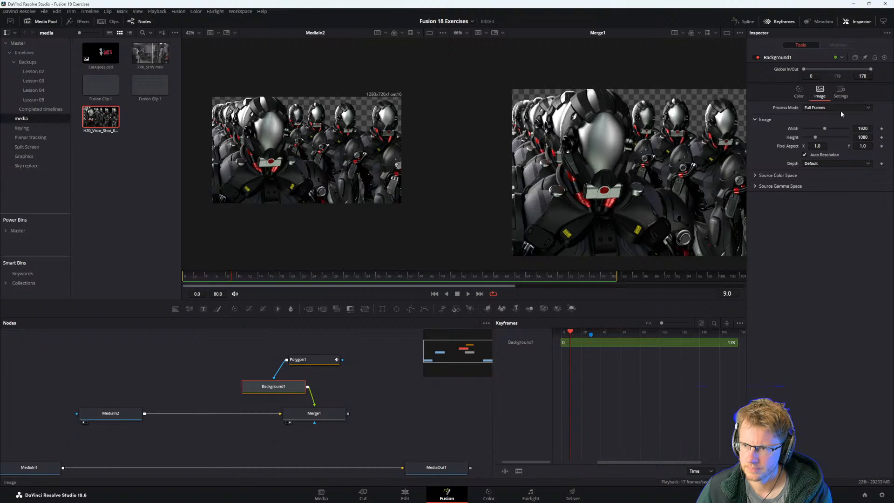
pyautogui.click(110, 413)
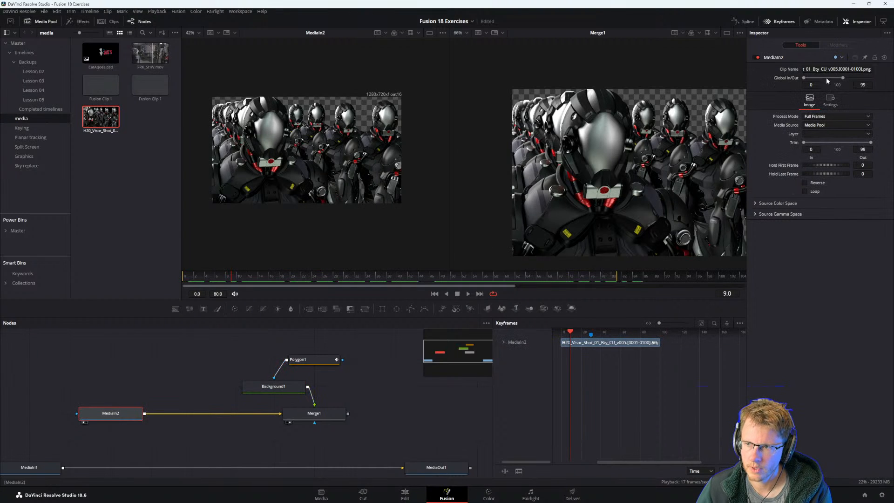
pyautogui.click(829, 100)
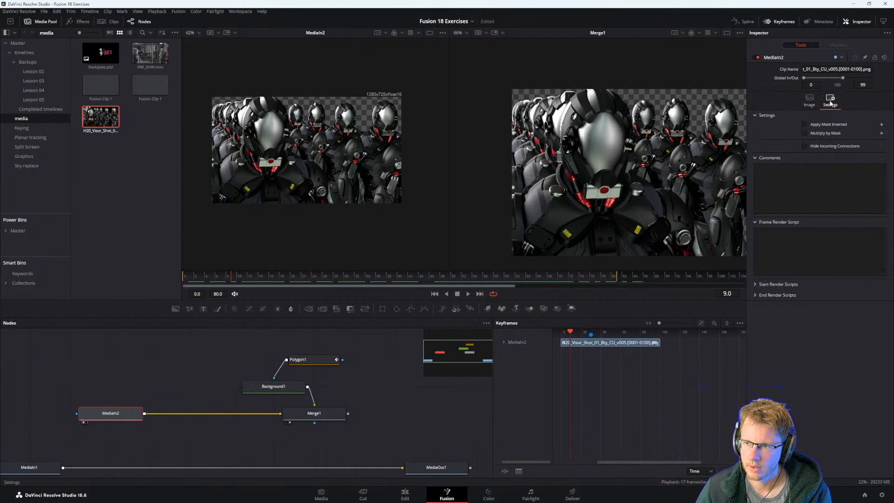
pyautogui.click(810, 100)
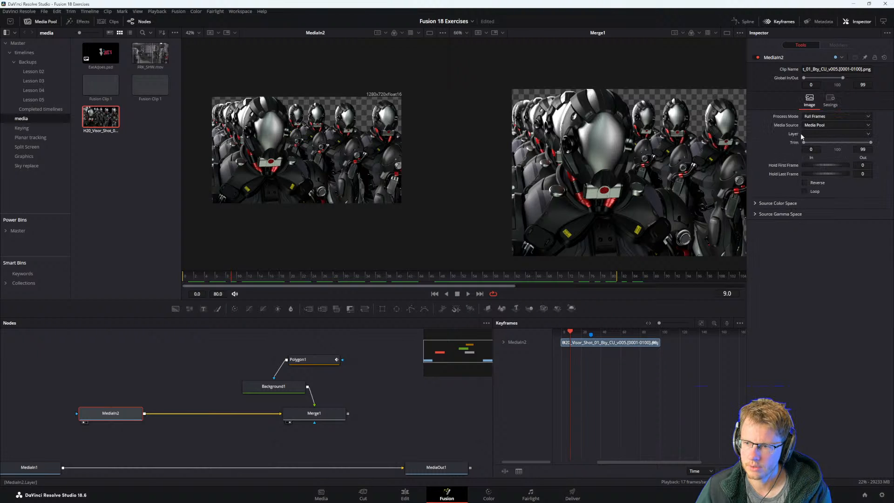
# Move MediaIn2 closer to Merge1, and align Background1 vertically between Polygon1 and Merge1.
pyautogui.moveTo(122, 413); pyautogui.dragTo(162, 414)
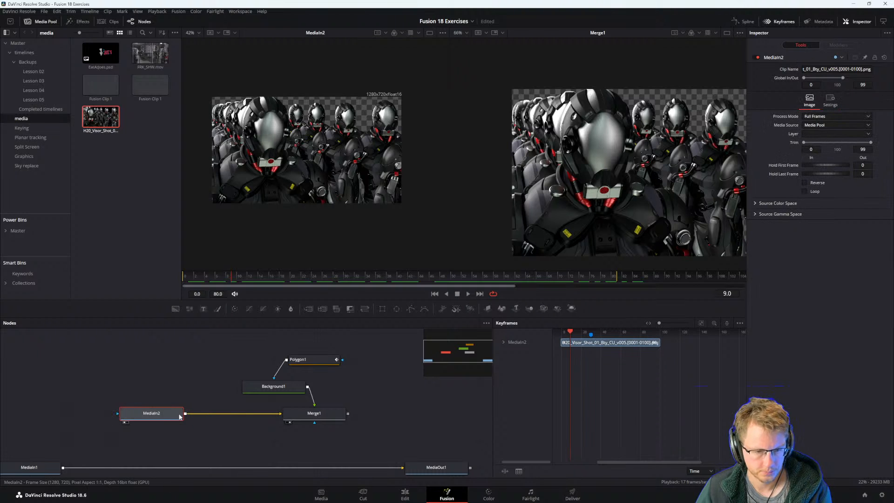
pyautogui.click(290, 389)
pyautogui.moveTo(291, 389); pyautogui.dragTo(330, 393)
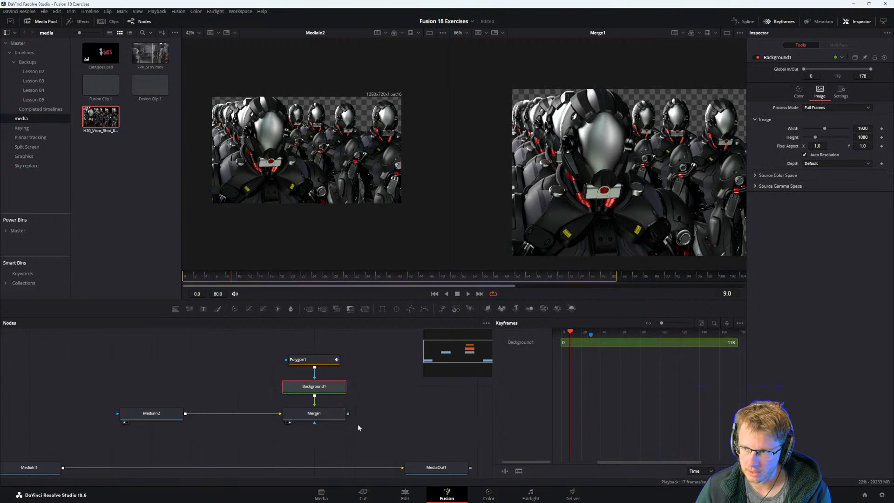
# Swap Merge1's inputs so Background1 is the background, and place MediaIn2 above Merge1 with Background1 below.
pyautogui.click(314, 416)
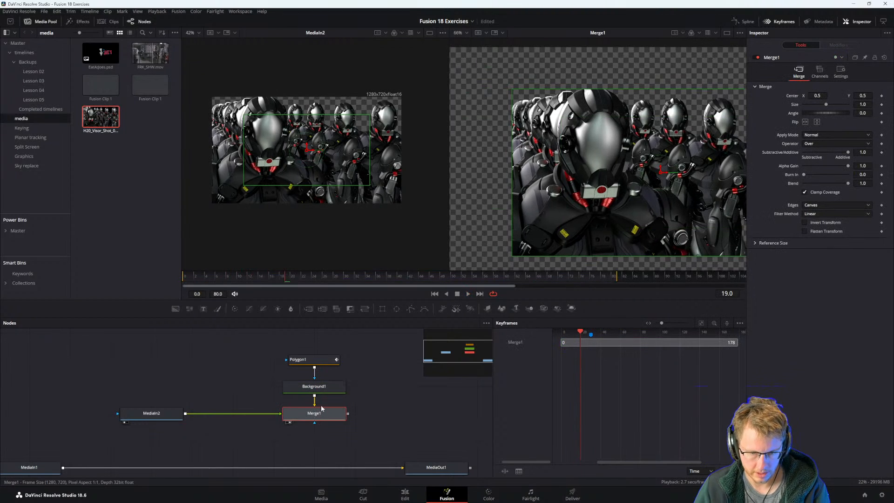
pyautogui.moveTo(314, 390); pyautogui.dragTo(243, 444)
pyautogui.moveTo(164, 414); pyautogui.dragTo(327, 388)
pyautogui.click(328, 387)
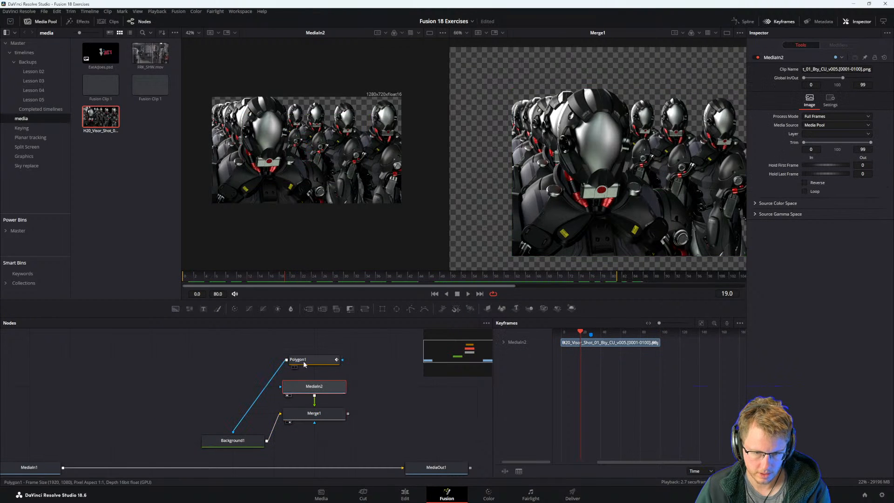
# Disconnect Polygon1 from Background1, move Polygon1 aside, and place Background1 level with Merge1.
pyautogui.moveTo(231, 435); pyautogui.dragTo(269, 373)
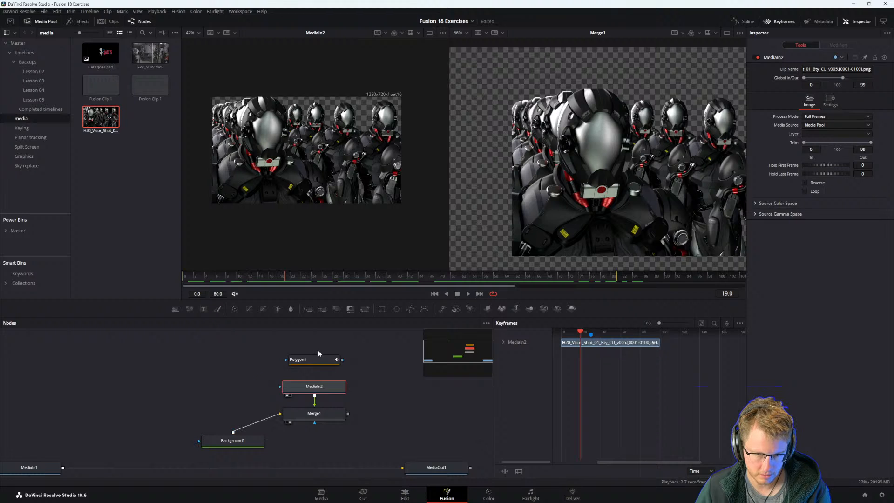
pyautogui.moveTo(318, 358); pyautogui.dragTo(439, 358)
pyautogui.moveTo(235, 442); pyautogui.dragTo(189, 418)
pyautogui.moveTo(383, 410); pyautogui.dragTo(323, 417)
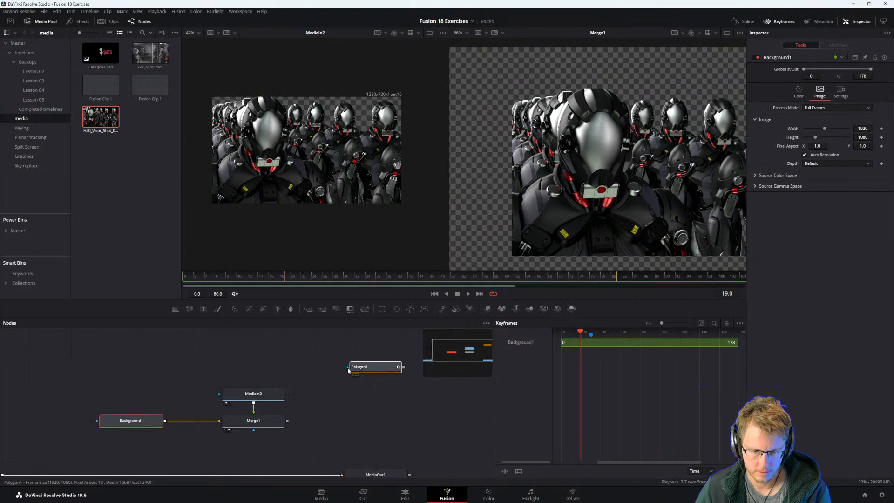
# Place the unconnected Polygon1 well above MediaIn2 and examine Merge1's settings.
pyautogui.moveTo(348, 370); pyautogui.dragTo(267, 370)
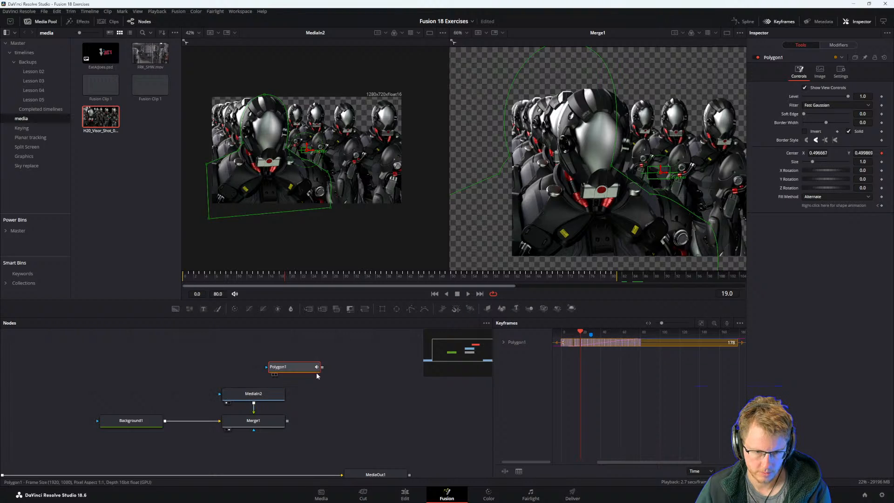
pyautogui.moveTo(321, 367); pyautogui.dragTo(220, 397)
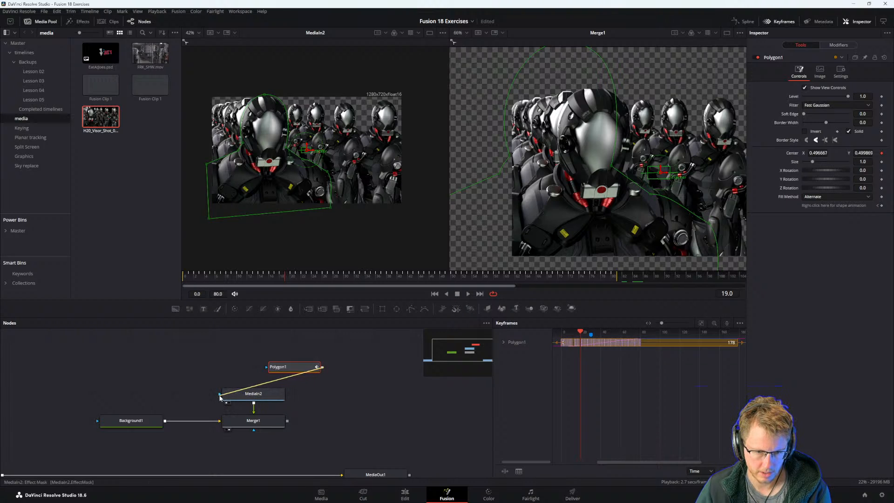
pyautogui.click(254, 397)
pyautogui.moveTo(286, 369); pyautogui.dragTo(272, 346)
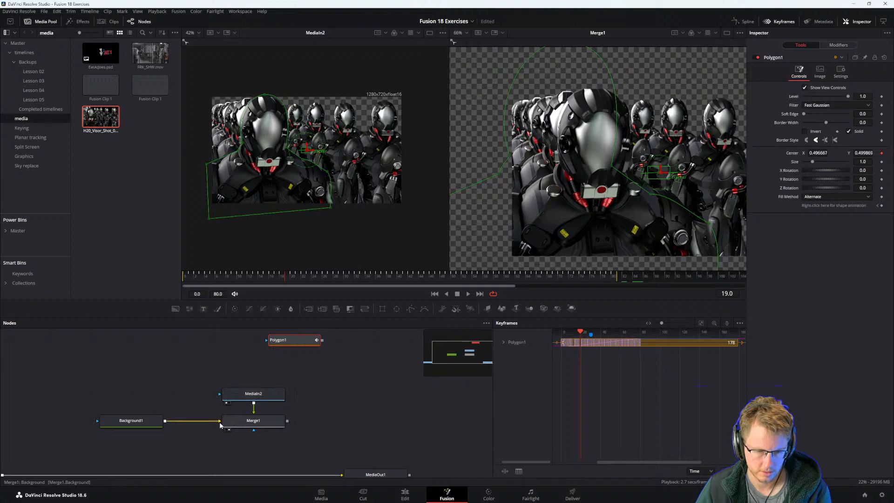
pyautogui.moveTo(221, 425)
pyautogui.mouseDown()
pyautogui.moveTo(227, 396)
pyautogui.moveTo(223, 422)
pyautogui.mouseUp()
pyautogui.click(267, 419)
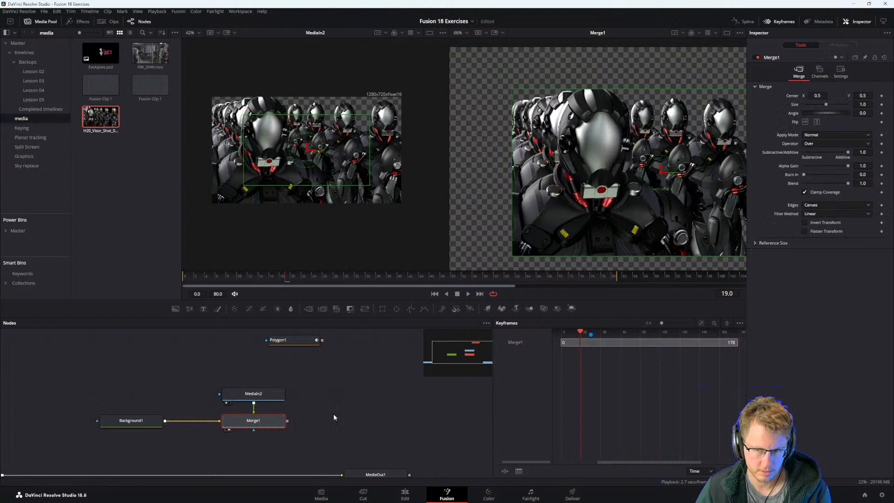
# Try connecting Polygon1 to Merge1's effect mask.
pyautogui.moveTo(333, 413); pyautogui.dragTo(313, 411)
pyautogui.click(280, 339)
pyautogui.moveTo(302, 339); pyautogui.dragTo(245, 426)
pyautogui.click(250, 421)
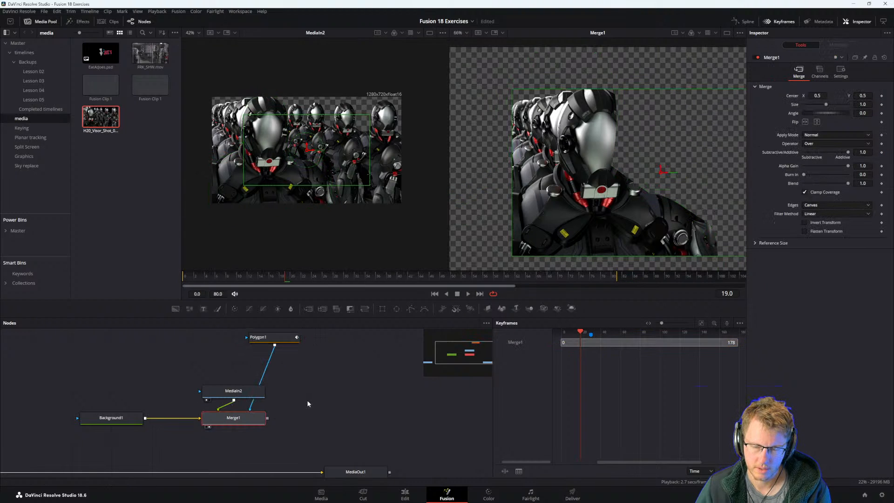
# Move MediaIn2 away from Merge1 and return the playhead to frame 0 to preview the masked merge.
pyautogui.moveTo(240, 391); pyautogui.dragTo(159, 364)
pyautogui.click(231, 419)
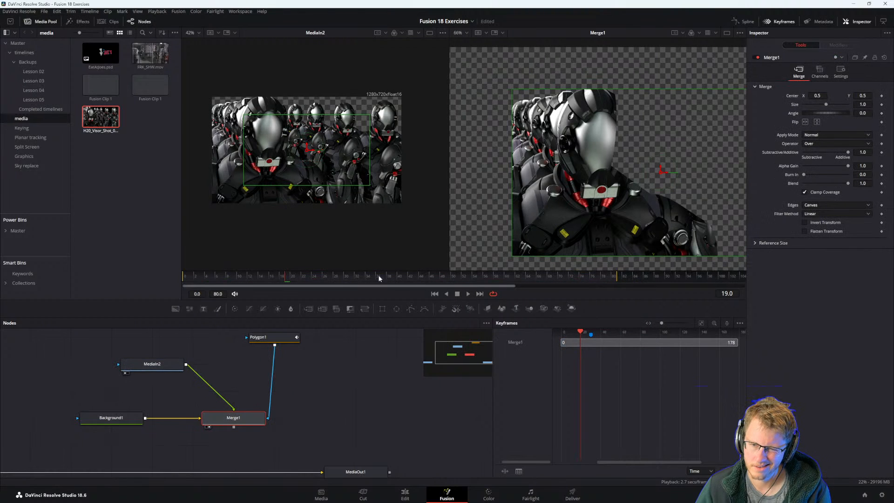
pyautogui.moveTo(377, 278); pyautogui.dragTo(190, 289)
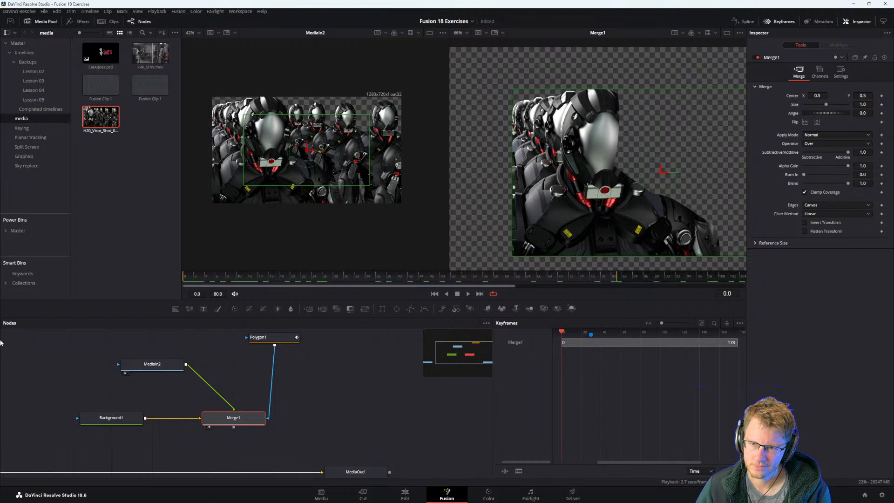
pyautogui.moveTo(307, 344); pyautogui.dragTo(106, 345)
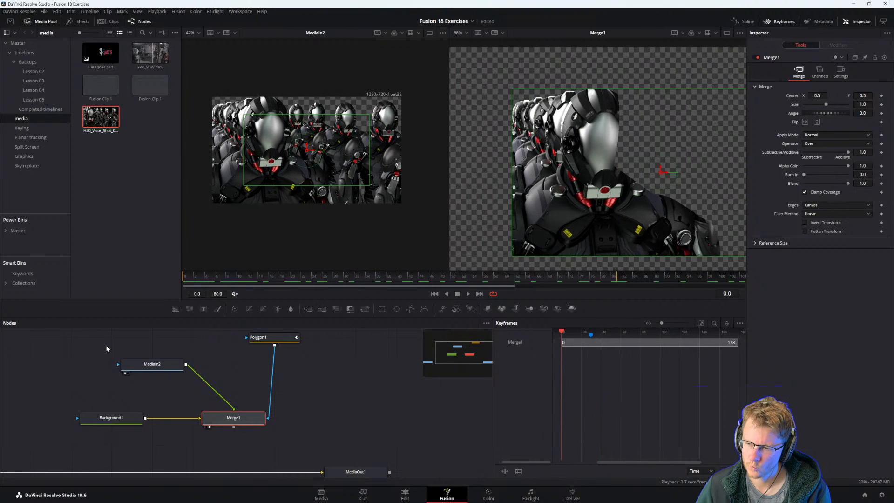
pyautogui.moveTo(415, 501)
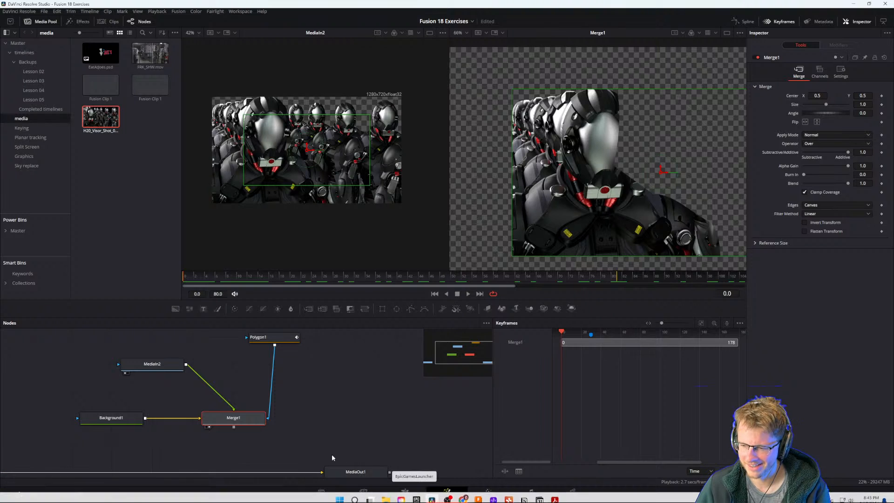
# Shift MediaIn2 closer to Merge1 and compare Background1's and Merge1's settings with the masked result.
pyautogui.moveTo(221, 349); pyautogui.dragTo(274, 358)
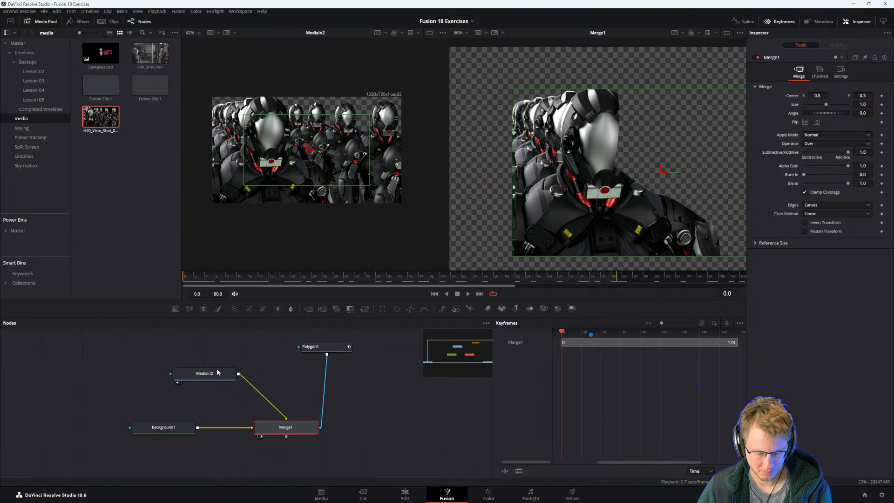
pyautogui.moveTo(218, 372); pyautogui.dragTo(258, 370)
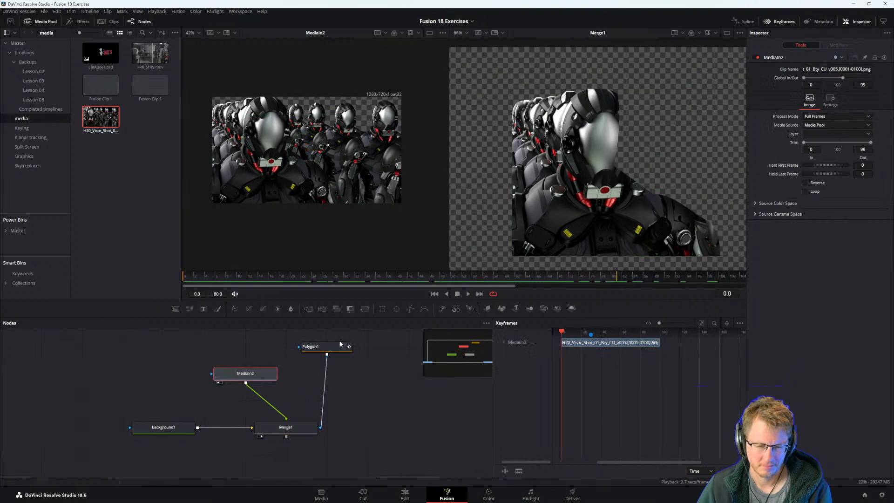
pyautogui.click(340, 345)
pyautogui.click(188, 435)
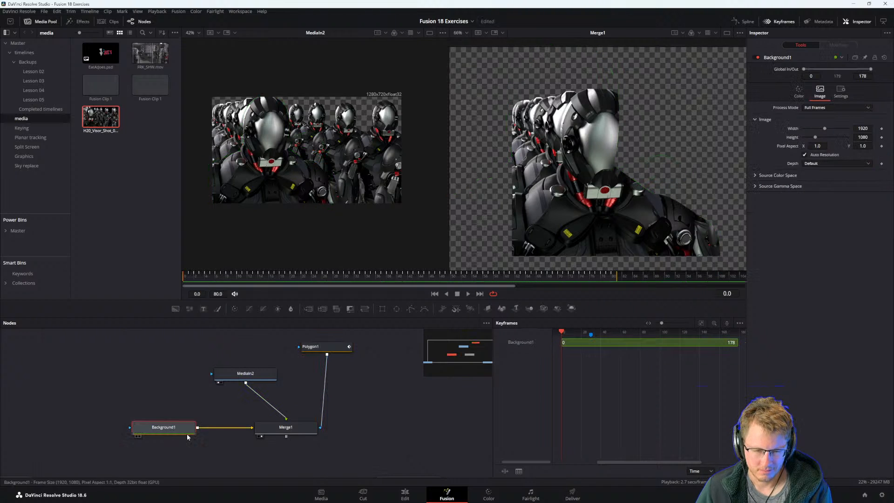
pyautogui.click(284, 427)
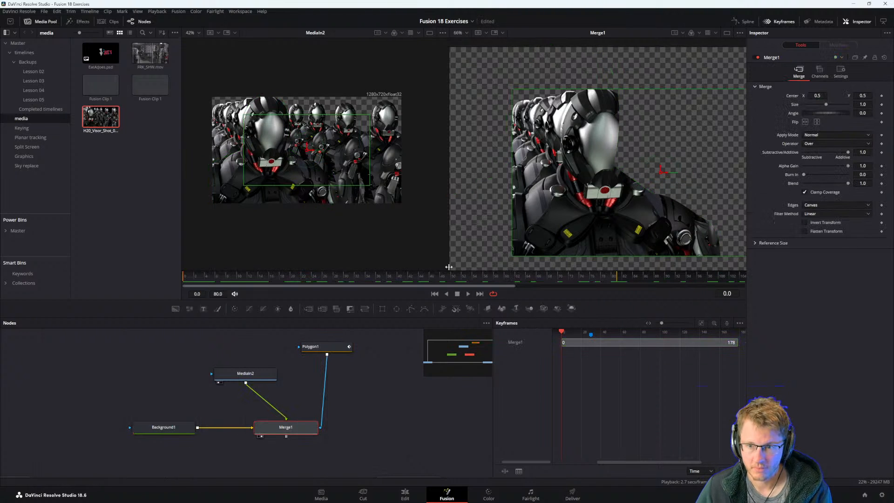
pyautogui.scroll(-3, 554, 219)
pyautogui.click(371, 384)
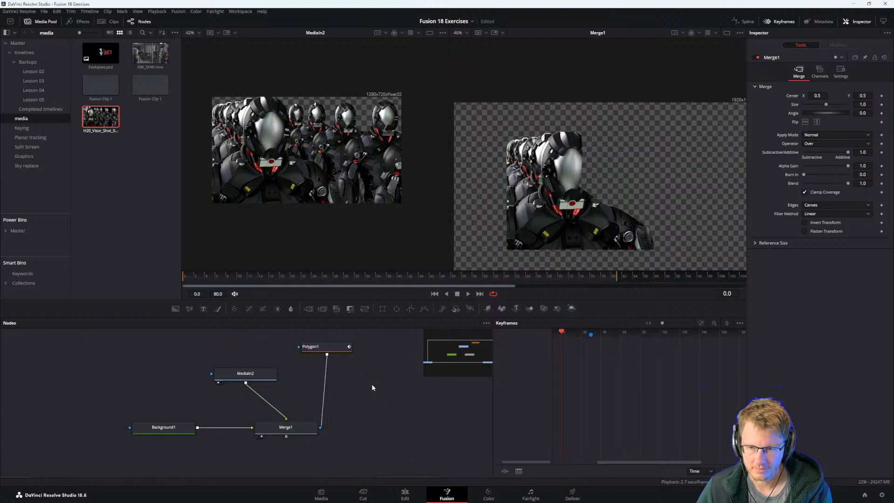
# Undo the MediaIn2 moves and Polygon1's mask connection to Merge1.
pyautogui.hotkey('ctrl', 'z')
pyautogui.hotkey('ctrl', 'z')
pyautogui.hotkey('ctrl', 'z')
# Check the Background1 and Merge1 nodes, and review the exercise instructions and final image in the PDF guide.
pyautogui.moveTo(347, 397); pyautogui.dragTo(365, 382)
pyautogui.moveTo(298, 385); pyautogui.dragTo(217, 357)
pyautogui.click(191, 409)
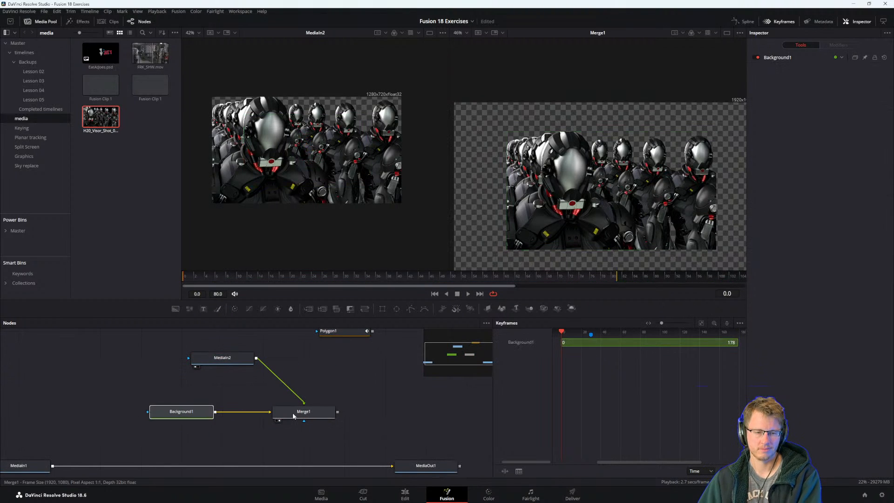
pyautogui.click(303, 411)
pyautogui.moveTo(228, 354); pyautogui.dragTo(281, 379)
pyautogui.hotkey('alt', 'Tab')
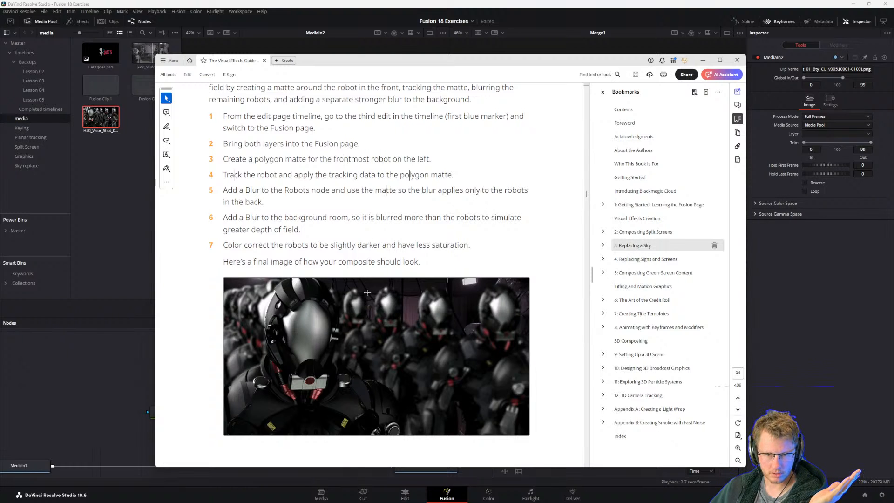
pyautogui.click(117, 403)
# Disconnect both Background1 and MediaIn2 from Merge1, leaving the nodes unlinked.
pyautogui.moveTo(259, 383); pyautogui.dragTo(341, 383)
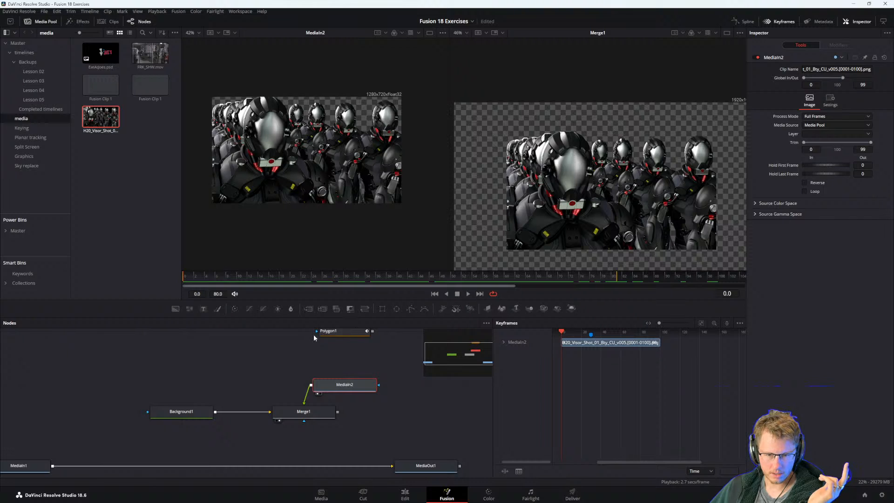
pyautogui.click(328, 330)
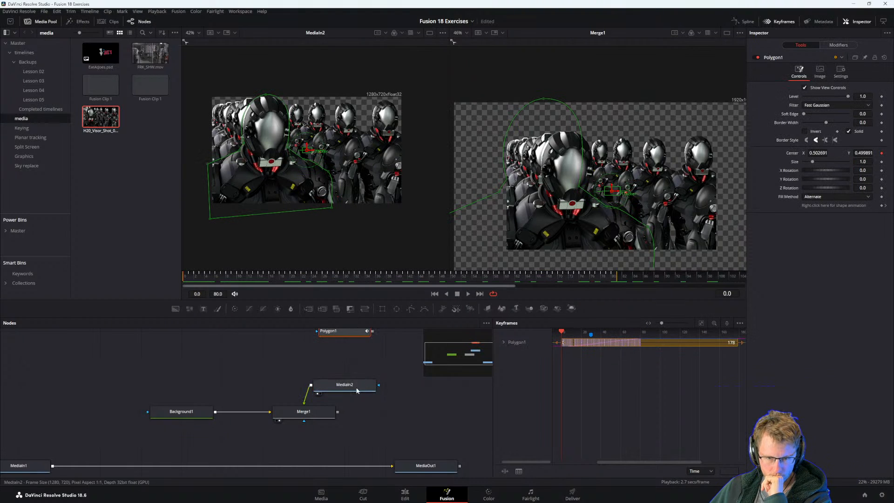
pyautogui.moveTo(269, 413); pyautogui.dragTo(311, 385)
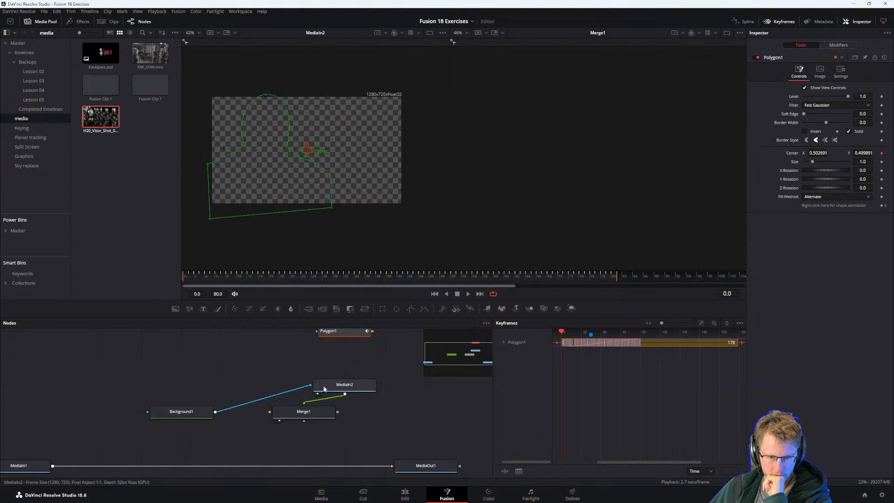
pyautogui.click(303, 404)
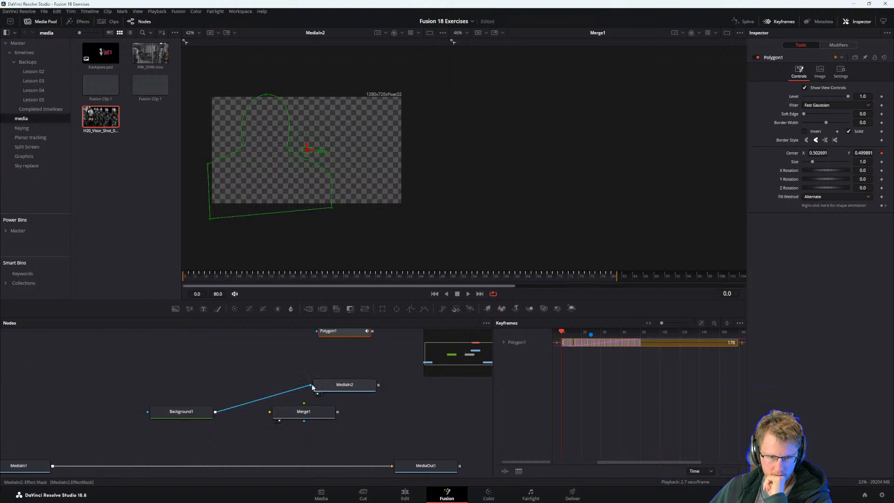
pyautogui.click(309, 386)
pyautogui.click(217, 413)
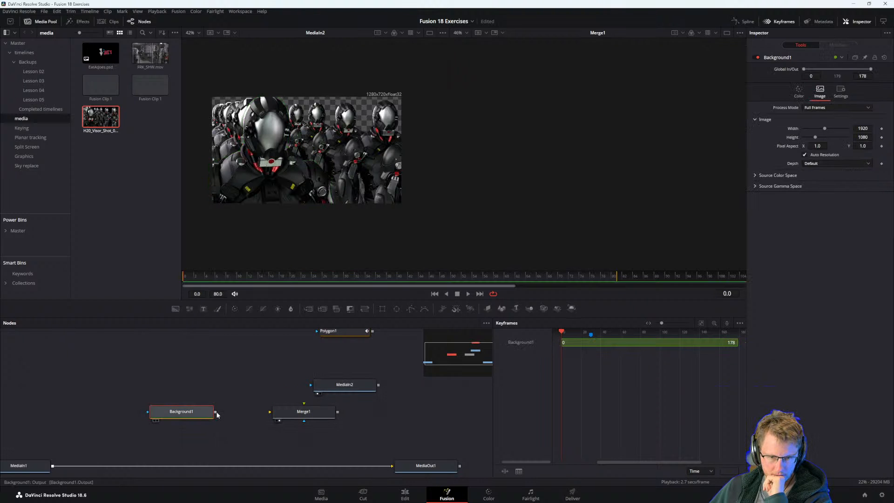
# Move MediaIn2 up and align Merge1 directly beneath it, beside Background1.
pyautogui.moveTo(215, 414); pyautogui.dragTo(249, 366)
pyautogui.click(308, 386)
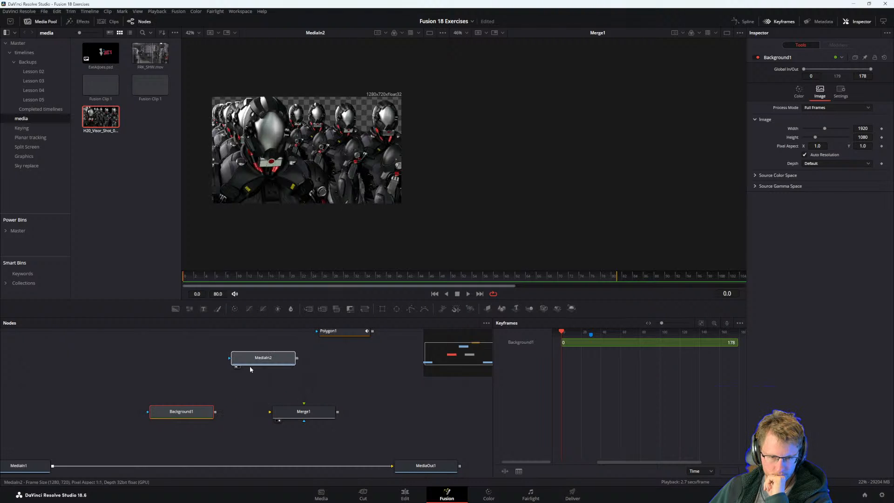
pyautogui.moveTo(290, 417); pyautogui.dragTo(249, 417)
pyautogui.click(270, 361)
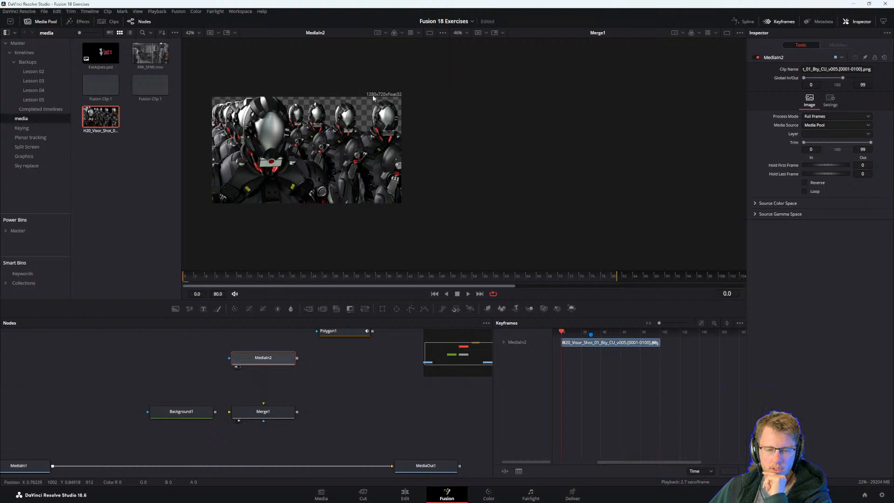
# Connect MediaIn2 to Merge1's background input.
pyautogui.scroll(4, 322, 386)
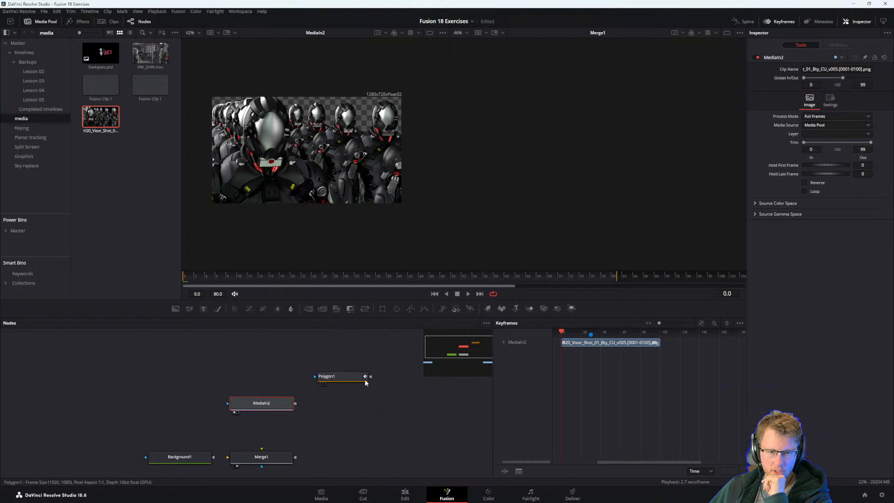
pyautogui.moveTo(370, 376); pyautogui.dragTo(248, 406)
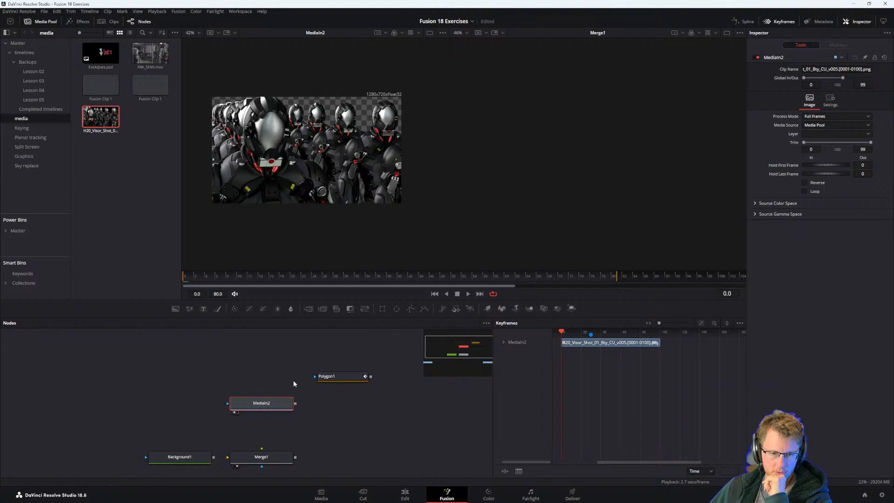
pyautogui.moveTo(315, 379); pyautogui.dragTo(276, 461)
pyautogui.click(278, 458)
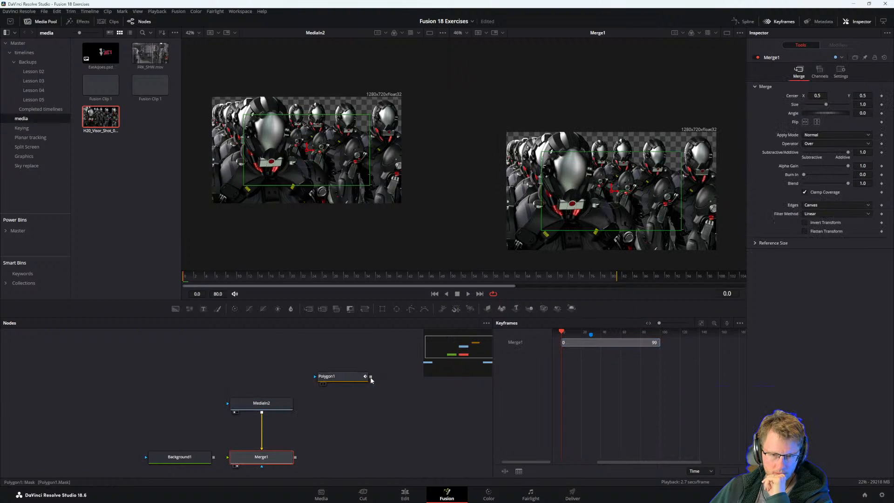
# Move Polygon1 down and MediaIn2 up, and connect Polygon1 to Merge1's effect mask.
pyautogui.moveTo(338, 377); pyautogui.dragTo(338, 404)
pyautogui.moveTo(254, 403); pyautogui.dragTo(254, 376)
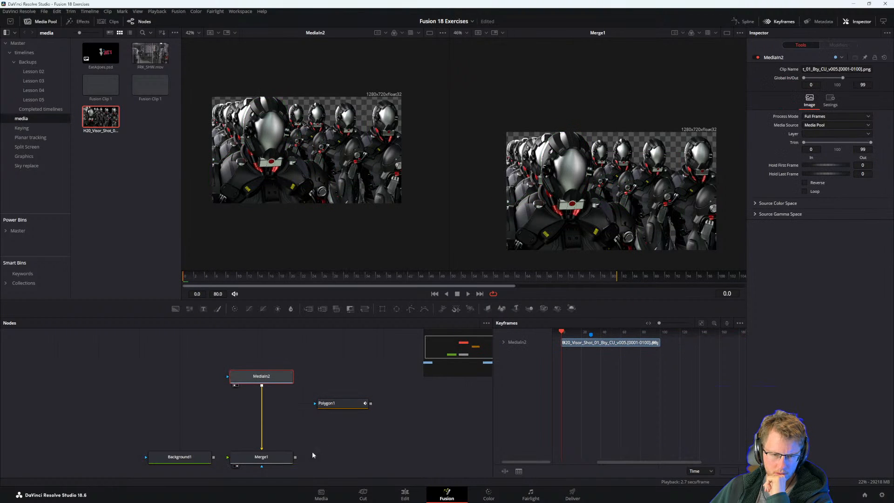
pyautogui.moveTo(286, 457)
pyautogui.mouseDown()
pyautogui.moveTo(341, 408)
pyautogui.moveTo(273, 459)
pyautogui.moveTo(316, 457)
pyautogui.moveTo(279, 461)
pyautogui.mouseUp()
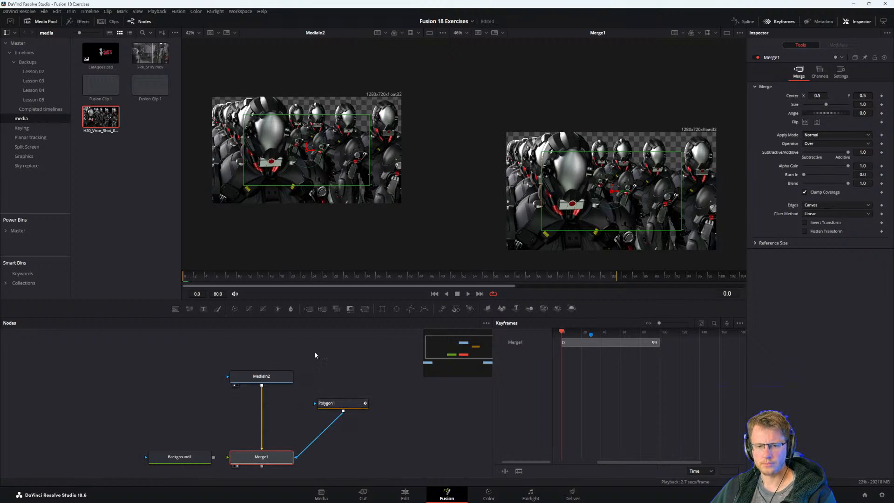
# Turn off Auto Resolution on Background1 and set its size to 1280 by 720 to match the MediaIn2 clip.
pyautogui.click(279, 376)
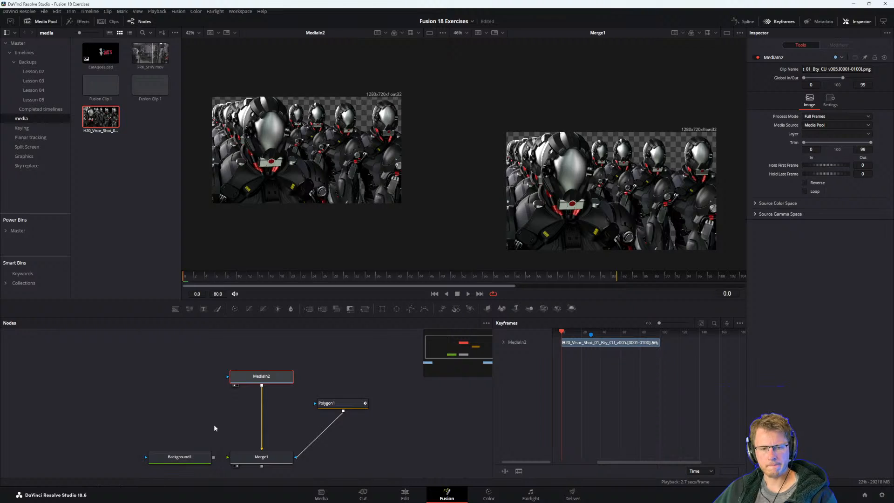
pyautogui.click(192, 458)
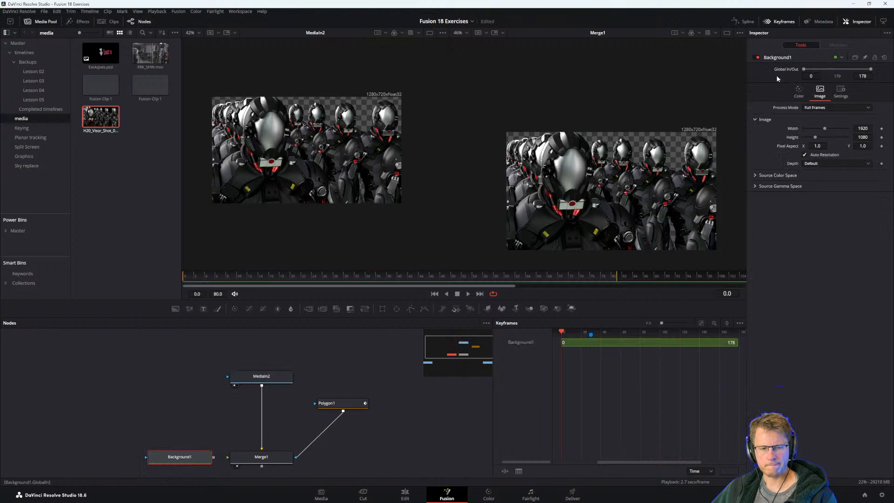
pyautogui.click(257, 377)
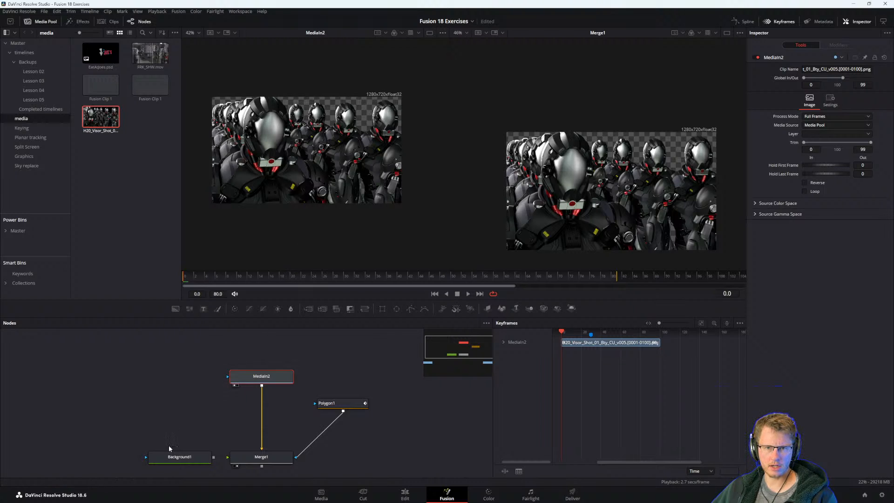
pyautogui.click(179, 460)
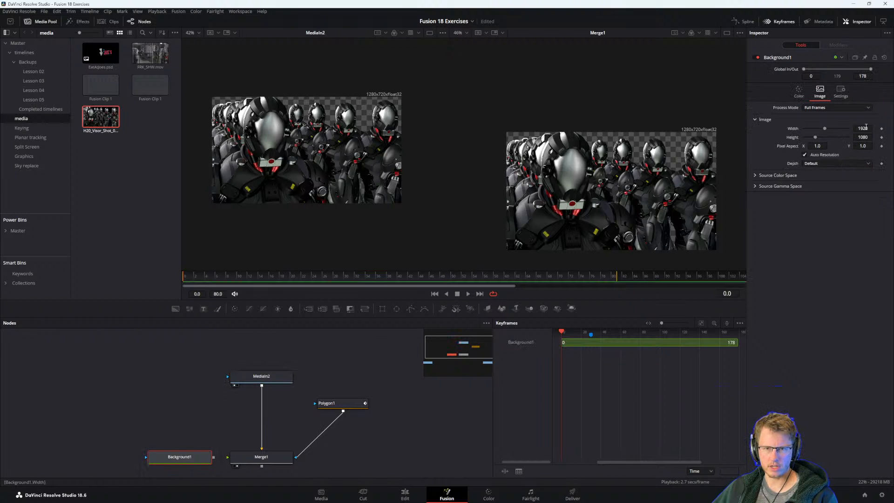
pyautogui.write('1920')
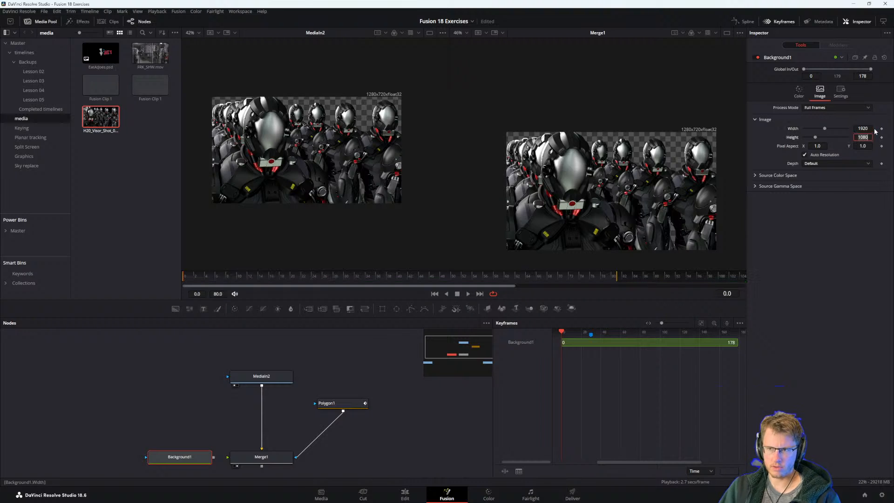
pyautogui.press('Tab')
pyautogui.press('Tab')
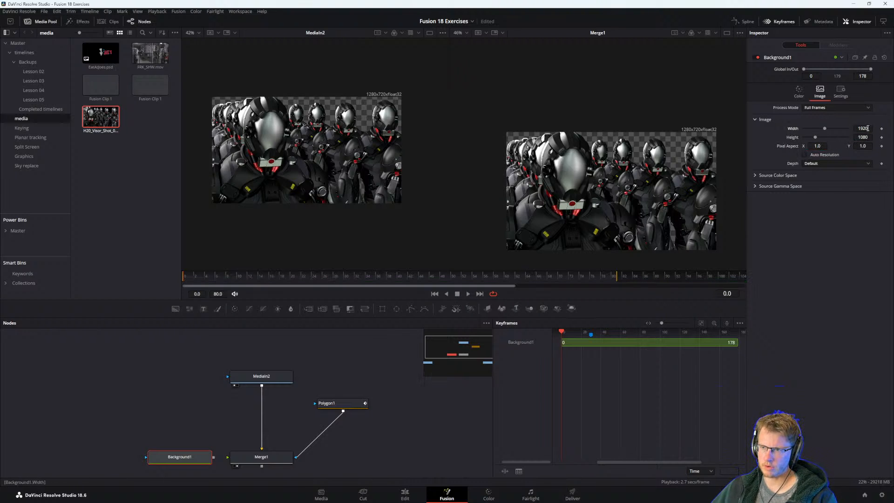
pyautogui.write('1280')
pyautogui.press('Tab')
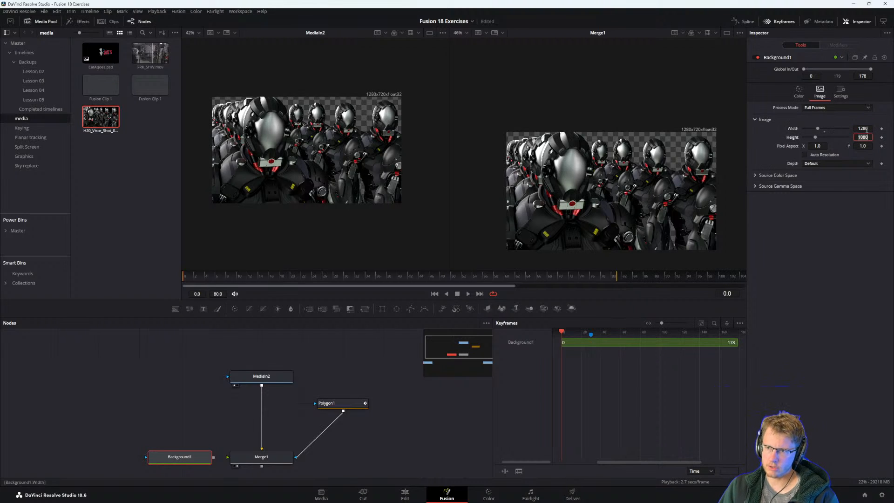
pyautogui.write('720')
pyautogui.press('Return')
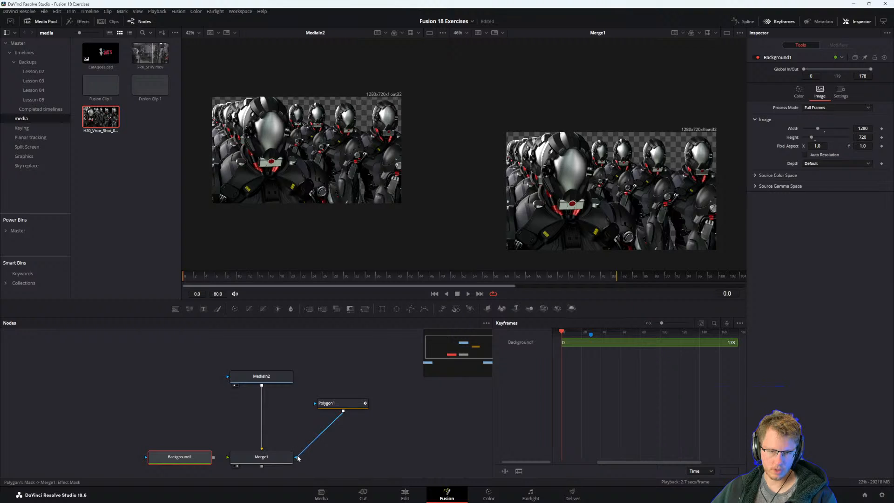
# Connect Background1 to Merge1 and play back the shot with the Polygon1 outline displayed to check its tracking.
pyautogui.moveTo(214, 458); pyautogui.dragTo(249, 459)
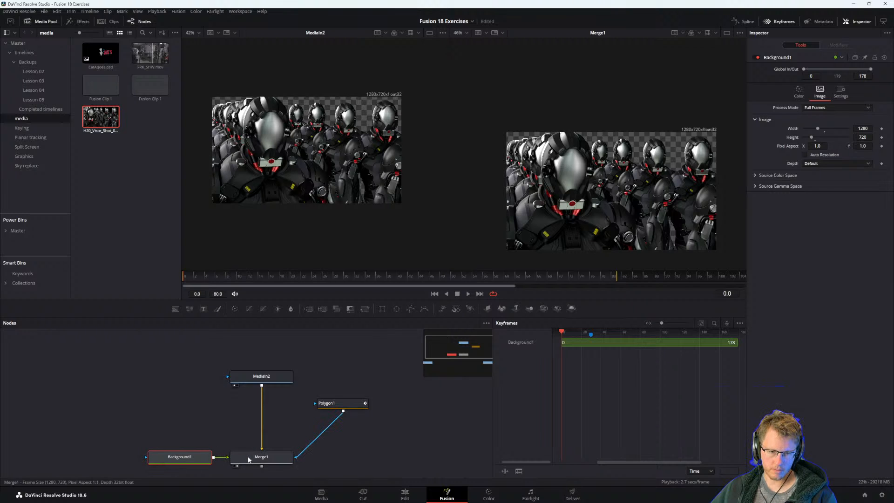
pyautogui.click(264, 460)
pyautogui.click(336, 408)
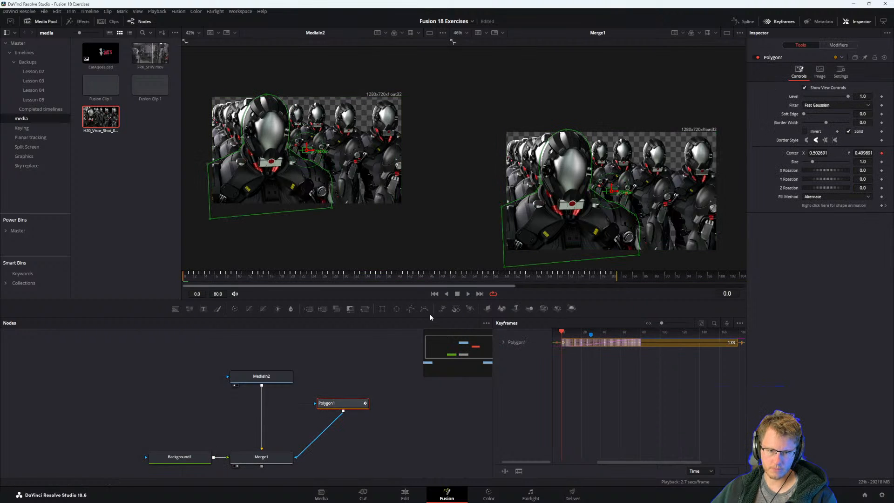
pyautogui.press('space')
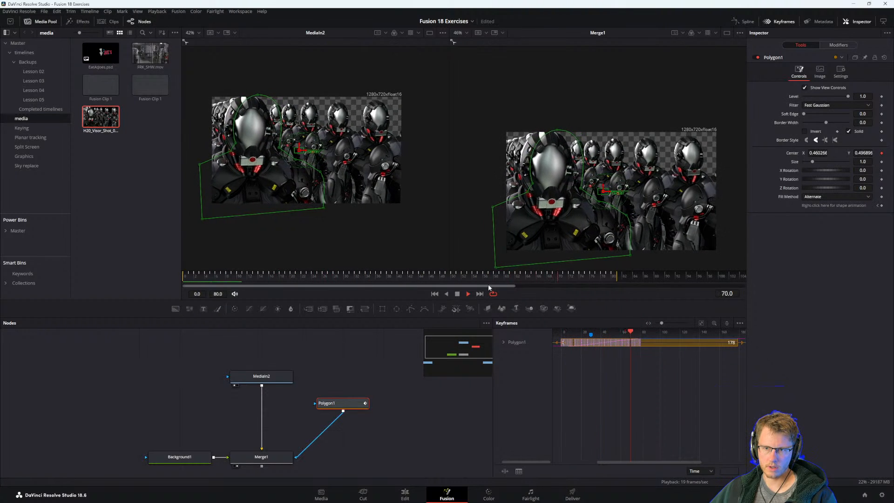
pyautogui.press('space')
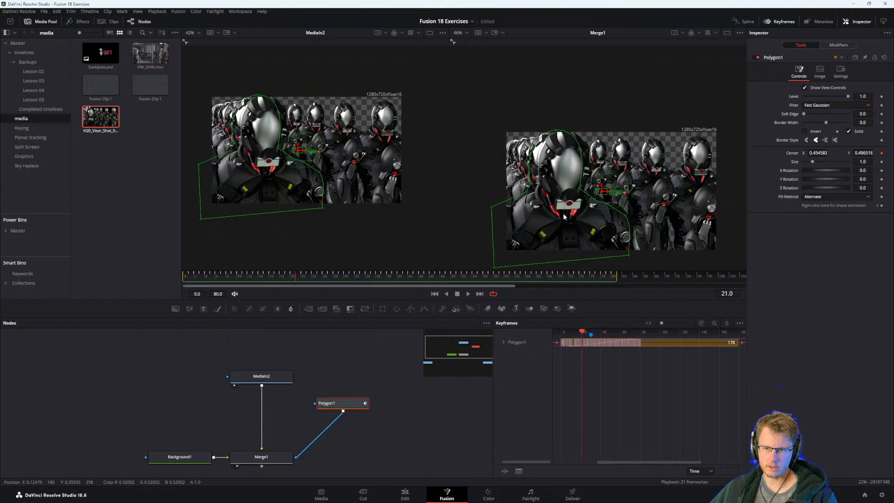
# Delete Polygon1 and move Merge1 farther from Background1 in the node graph.
pyautogui.press('Delete')
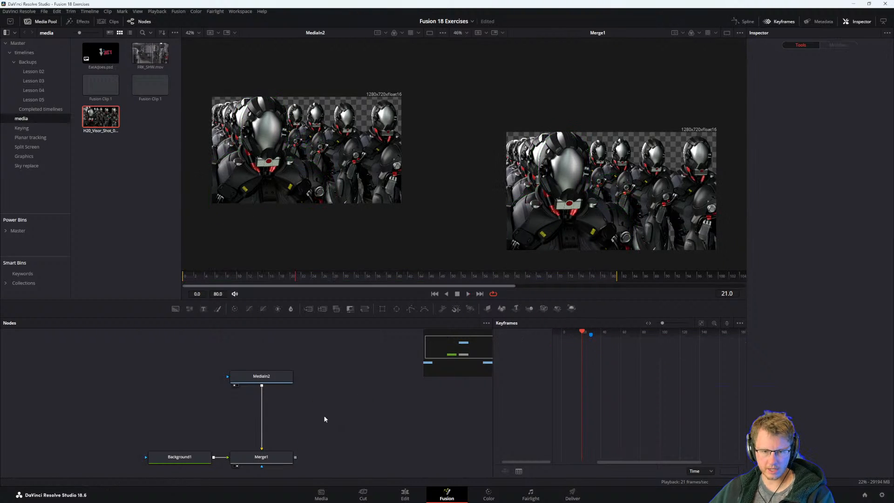
pyautogui.moveTo(261, 456); pyautogui.dragTo(301, 456)
pyautogui.click(323, 427)
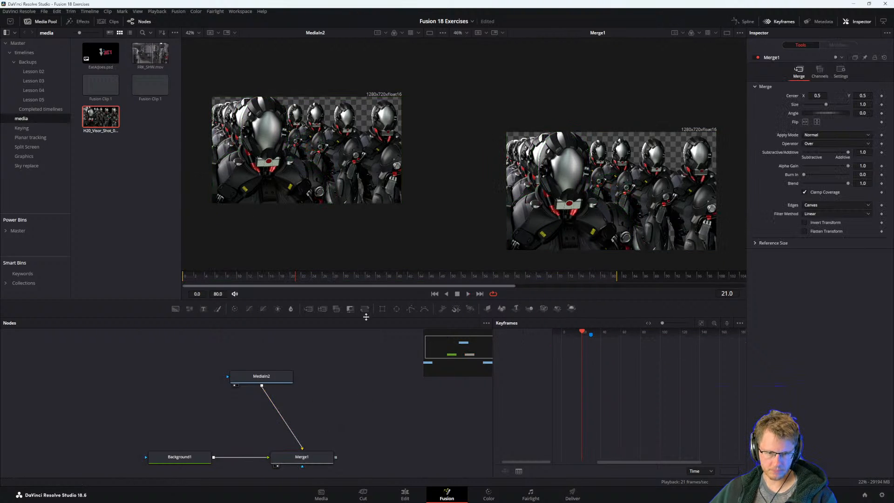
# Add an unconnected Polygon mask at frame 21 and trace the frontmost robot's left-hand edge and below the frame's bottom edge.
pyautogui.moveTo(406, 310); pyautogui.dragTo(328, 405)
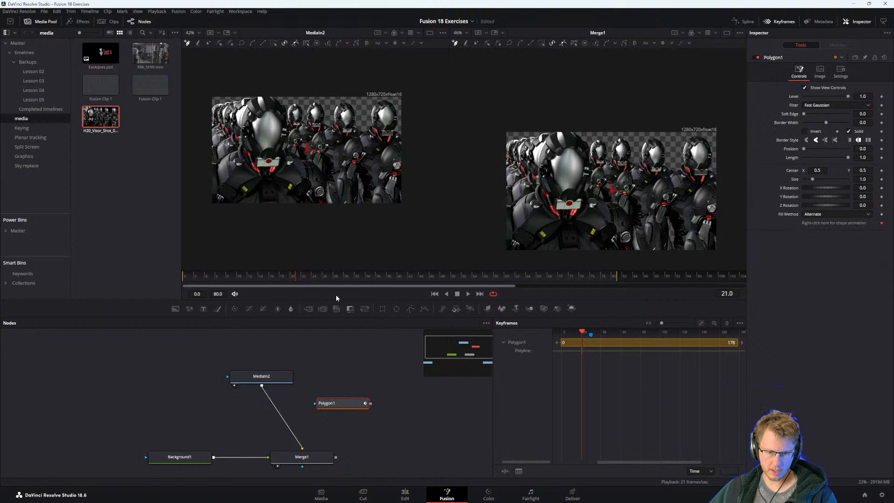
pyautogui.scroll(3, 289, 100)
pyautogui.scroll(3, 399, 129)
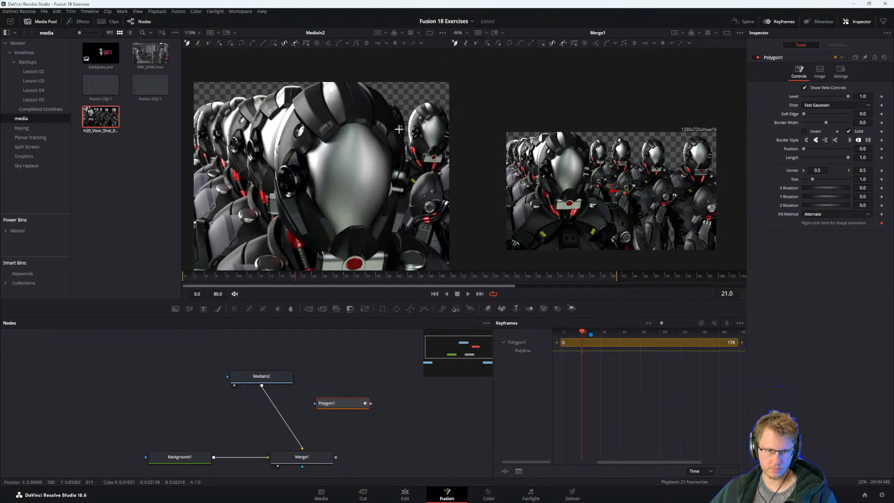
pyautogui.click(294, 89)
pyautogui.moveTo(269, 165); pyautogui.dragTo(272, 231)
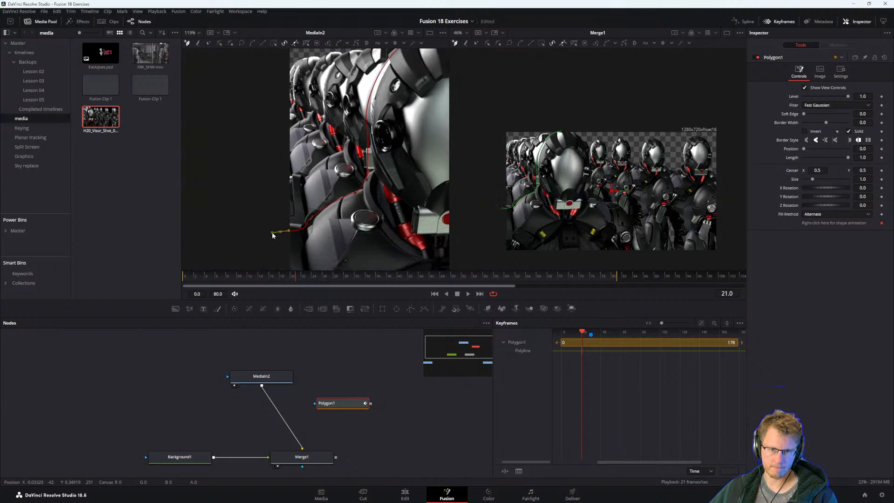
pyautogui.moveTo(343, 244); pyautogui.dragTo(386, 93)
pyautogui.click(305, 209)
pyautogui.moveTo(392, 210); pyautogui.dragTo(351, 225)
pyautogui.click(359, 215)
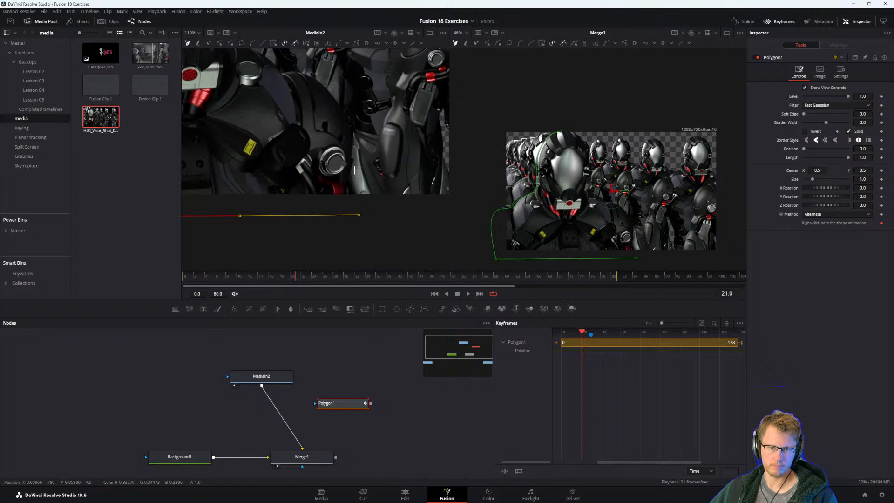
# Trace up the robot's right-hand shoulder, neck and helmet, and close the polygon at its starting point above the head.
pyautogui.click(359, 130)
pyautogui.moveTo(358, 101); pyautogui.dragTo(375, 158)
pyautogui.moveTo(327, 131); pyautogui.dragTo(359, 216)
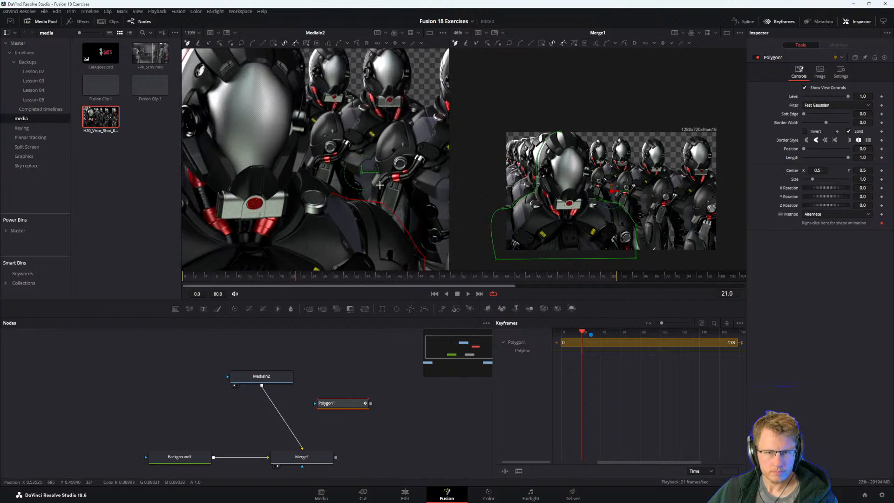
pyautogui.moveTo(322, 180); pyautogui.dragTo(307, 170)
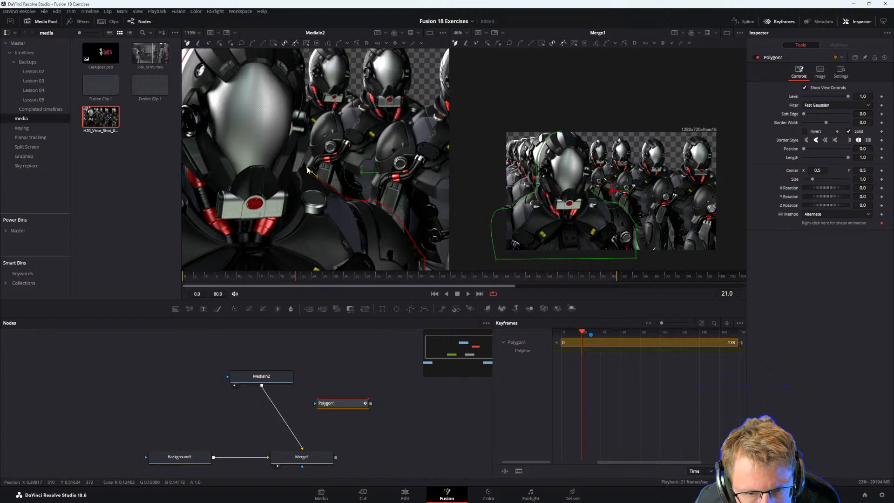
pyautogui.moveTo(305, 138); pyautogui.dragTo(346, 264)
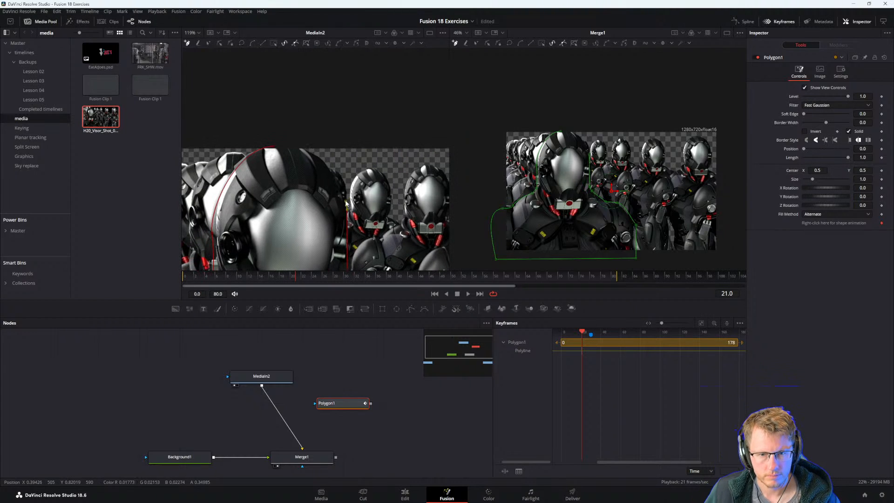
pyautogui.moveTo(346, 205); pyautogui.dragTo(277, 147)
pyautogui.hotkey('ctrl', 'z')
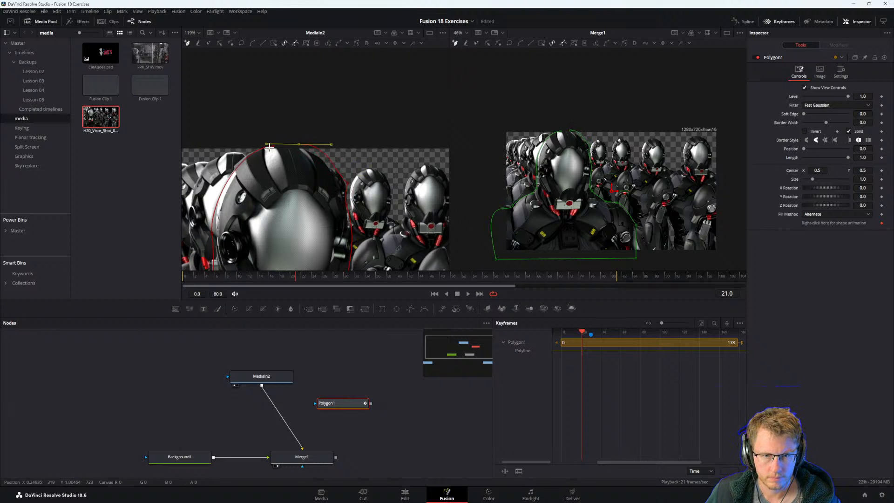
pyautogui.click(274, 147)
pyautogui.moveTo(367, 178); pyautogui.dragTo(388, 140)
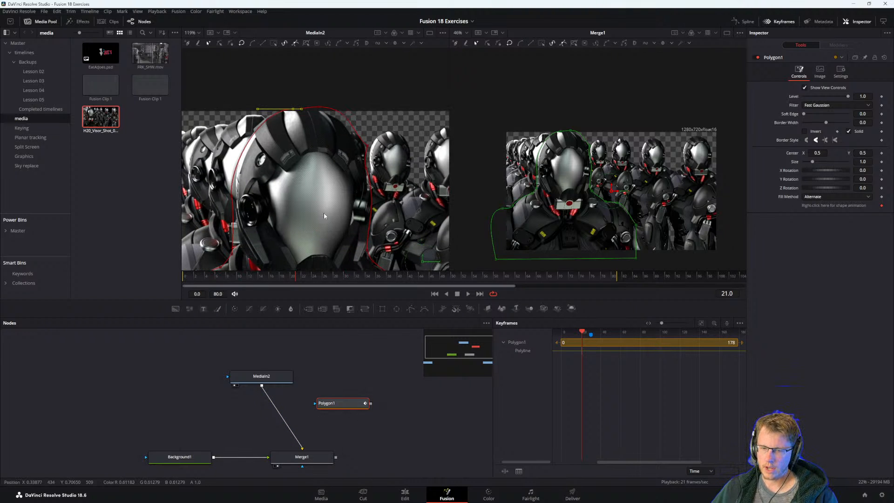
# Move MediaIn2 so it sits directly above Merge1 in the node graph.
pyautogui.scroll(-3, 330, 205)
pyautogui.moveTo(351, 237); pyautogui.dragTo(364, 216)
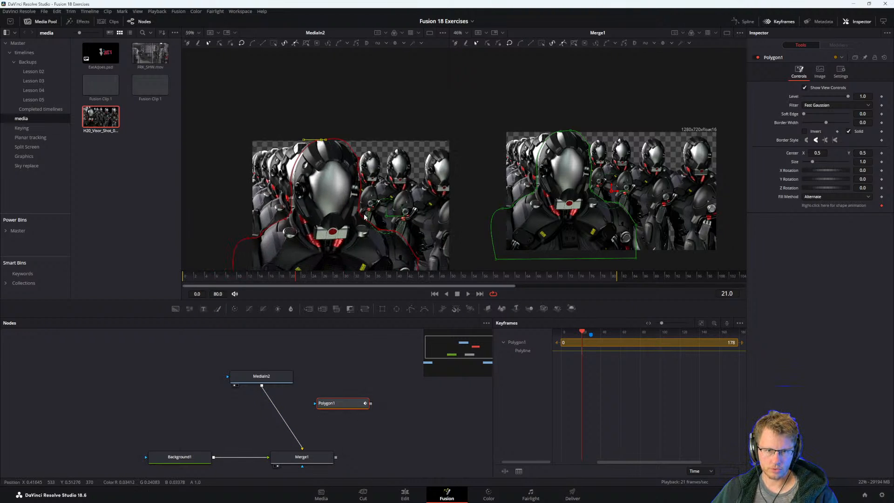
pyautogui.click(274, 376)
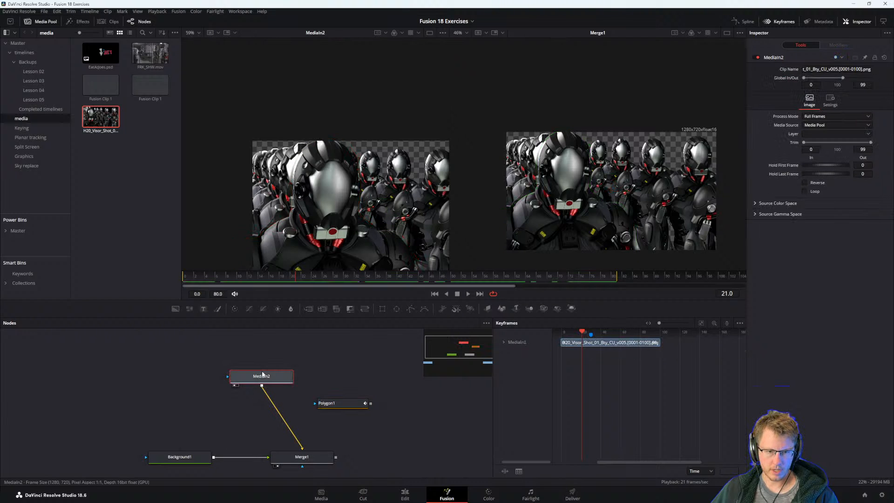
pyautogui.moveTo(264, 379); pyautogui.dragTo(304, 380)
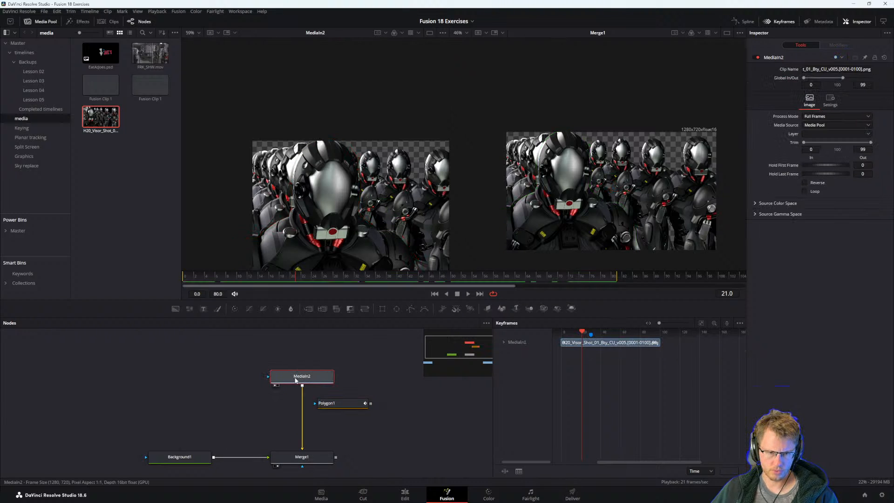
# At frame 0, select all Polygon1 points and shift the whole outline to fit the frontmost robot.
pyautogui.click(329, 403)
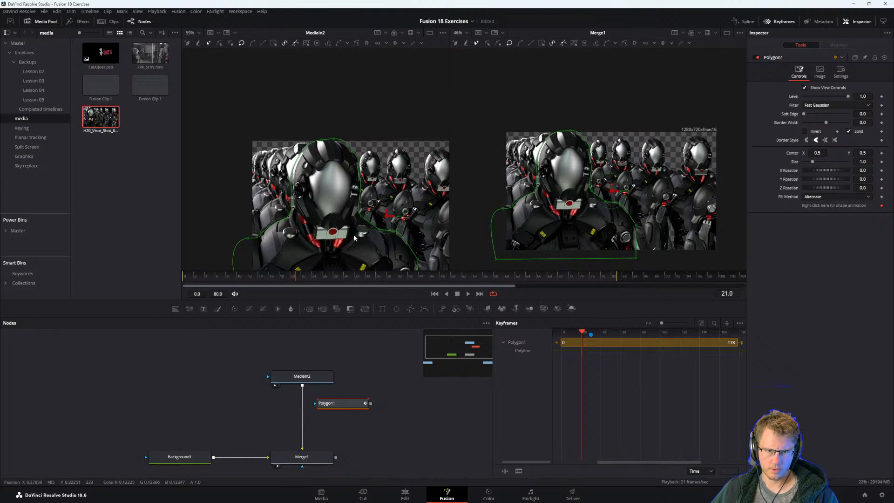
pyautogui.moveTo(243, 278); pyautogui.dragTo(58, 276)
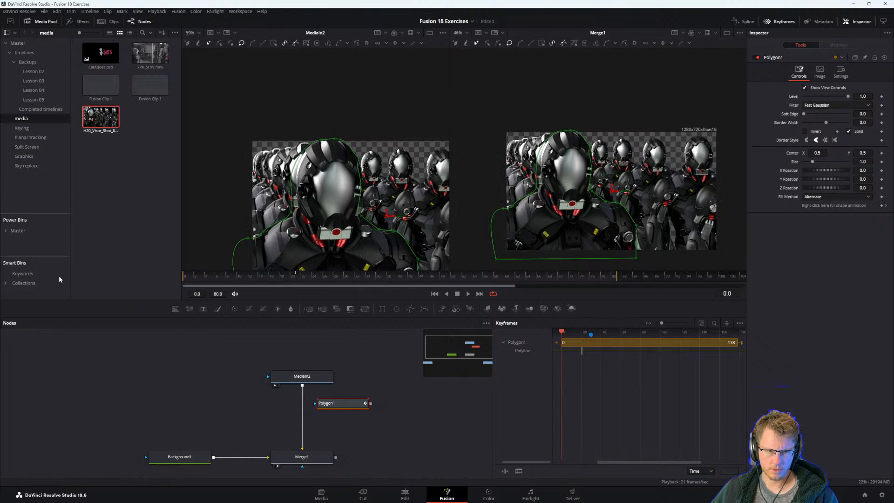
pyautogui.moveTo(339, 204); pyautogui.dragTo(361, 148)
pyautogui.scroll(-3, 361, 148)
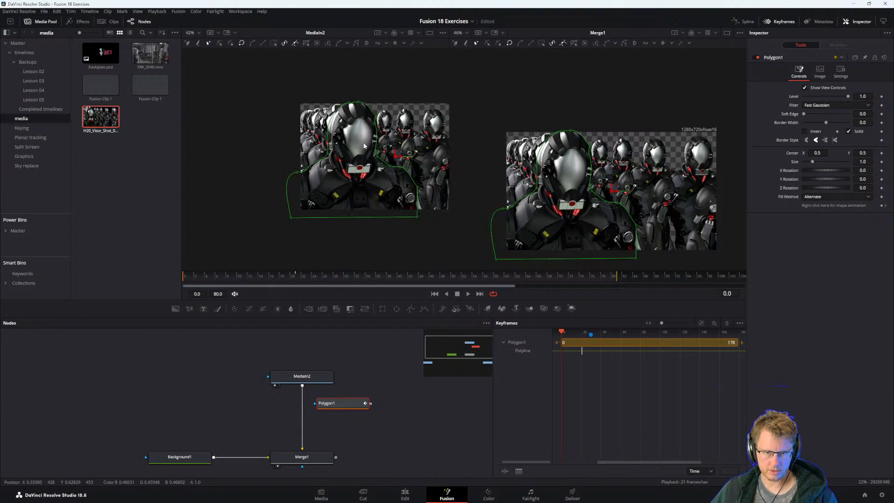
pyautogui.moveTo(268, 86); pyautogui.dragTo(421, 220)
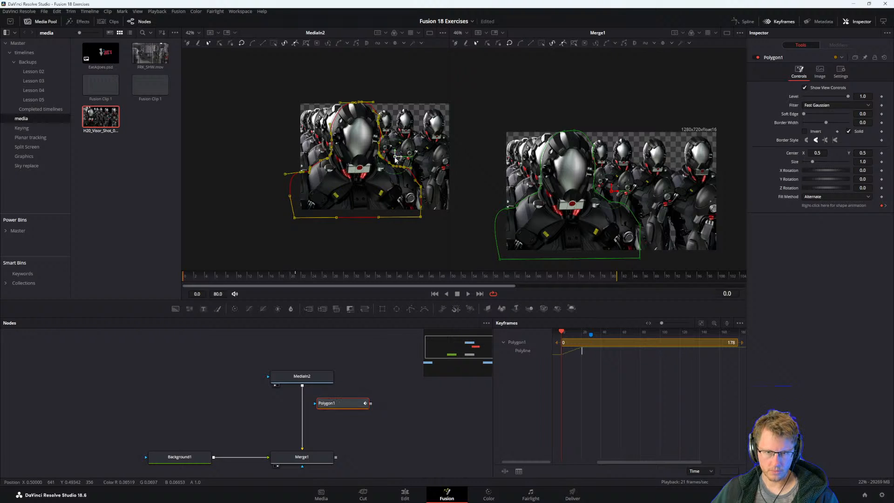
# Go to frame 21 and delete the Polygon1 mask.
pyautogui.moveTo(372, 386); pyautogui.dragTo(334, 390)
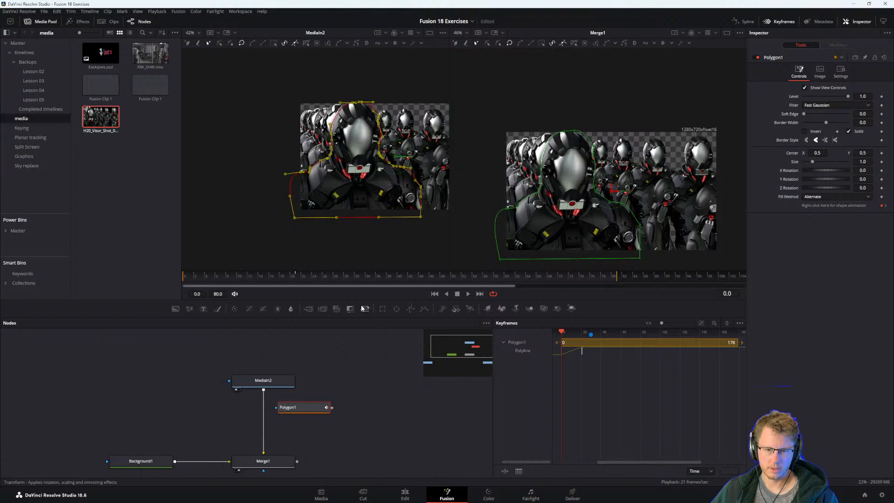
pyautogui.click(294, 276)
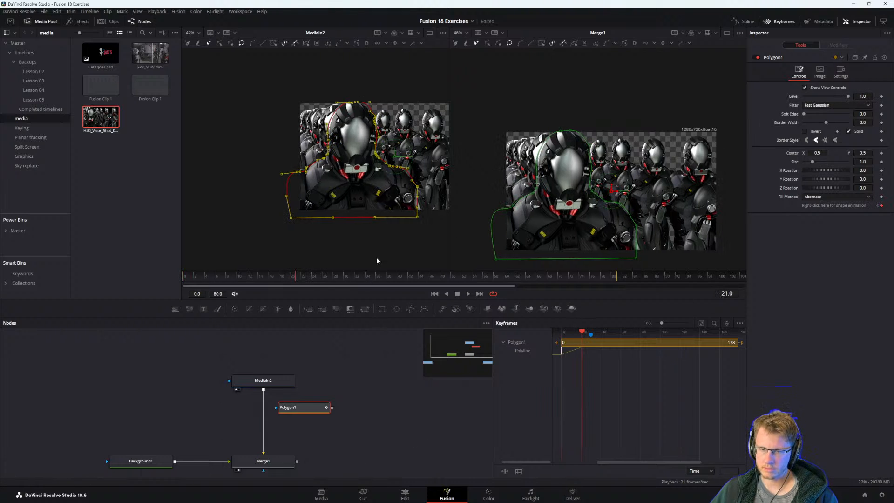
pyautogui.press('Delete')
# At frame 0, add a new Polygon mask and trace a rough outline around the frontmost robot's shoulders, torso and helmet.
pyautogui.press('Home')
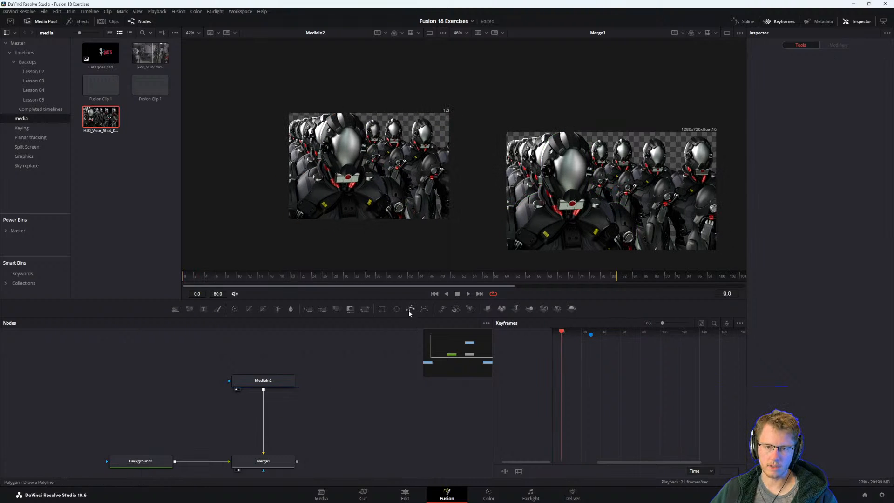
pyautogui.click(410, 308)
pyautogui.click(330, 111)
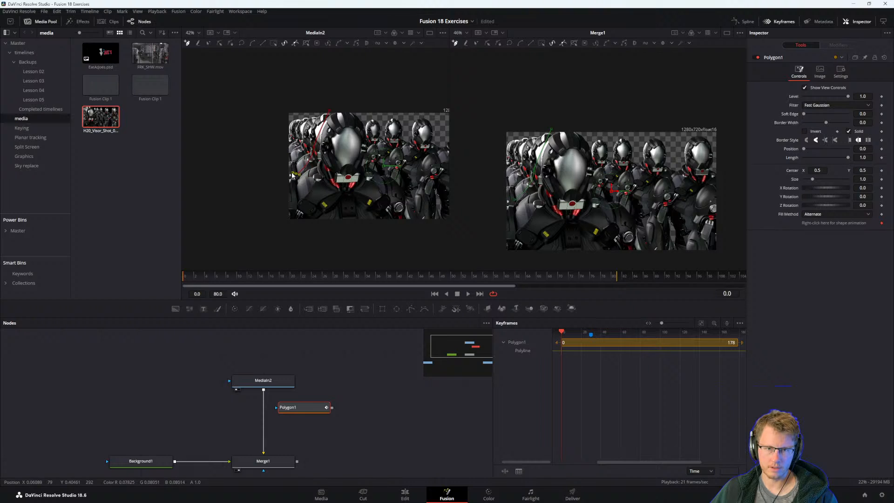
pyautogui.click(279, 234)
pyautogui.click(411, 224)
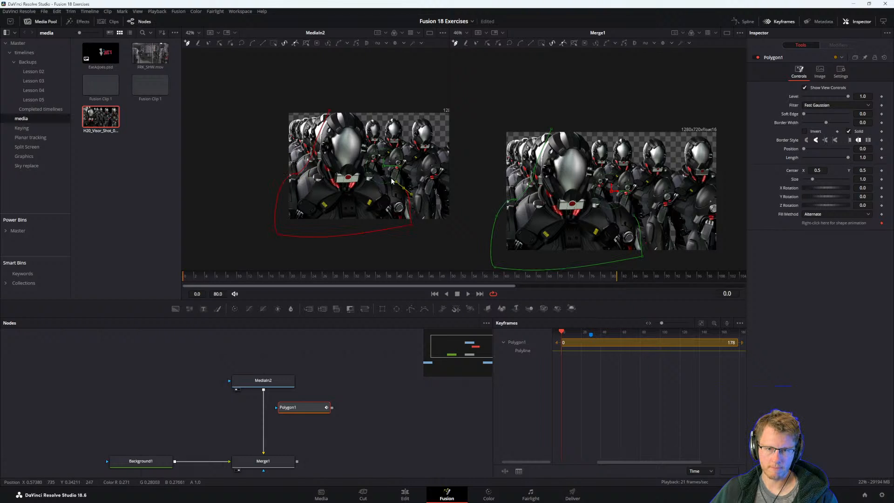
pyautogui.click(395, 176)
pyautogui.click(367, 135)
pyautogui.click(346, 99)
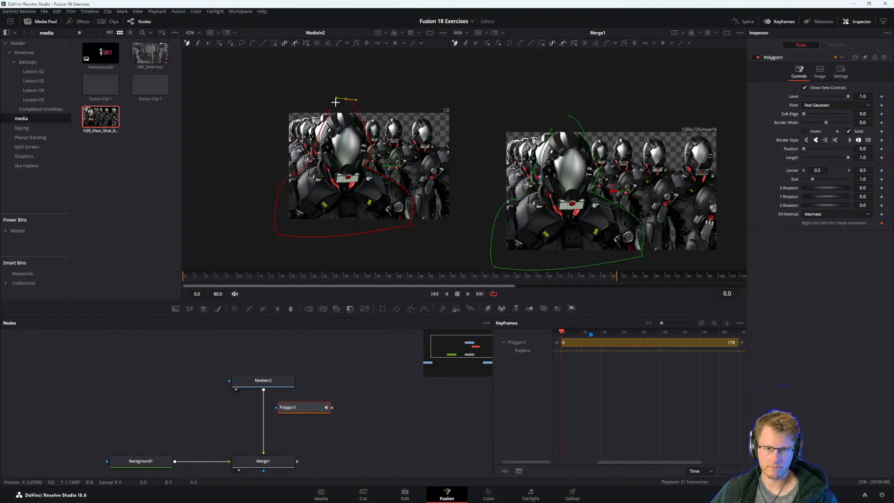
# Lower the outline's topmost point closer to the helmet and close the polygon at its starting point.
pyautogui.click(332, 111)
pyautogui.click(329, 111)
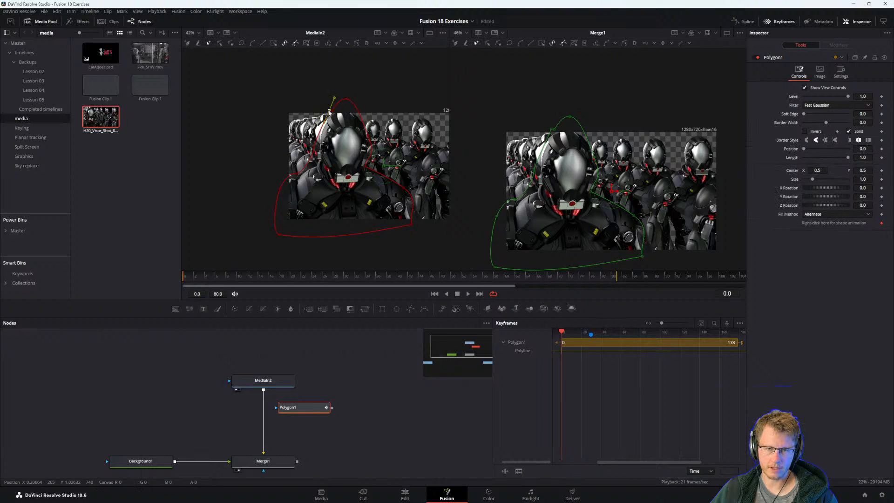
pyautogui.click(347, 99)
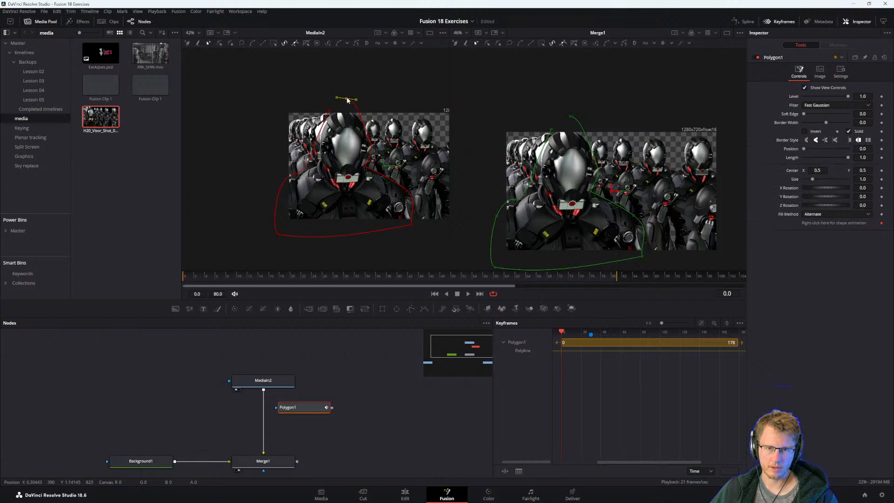
pyautogui.moveTo(347, 102); pyautogui.dragTo(347, 110)
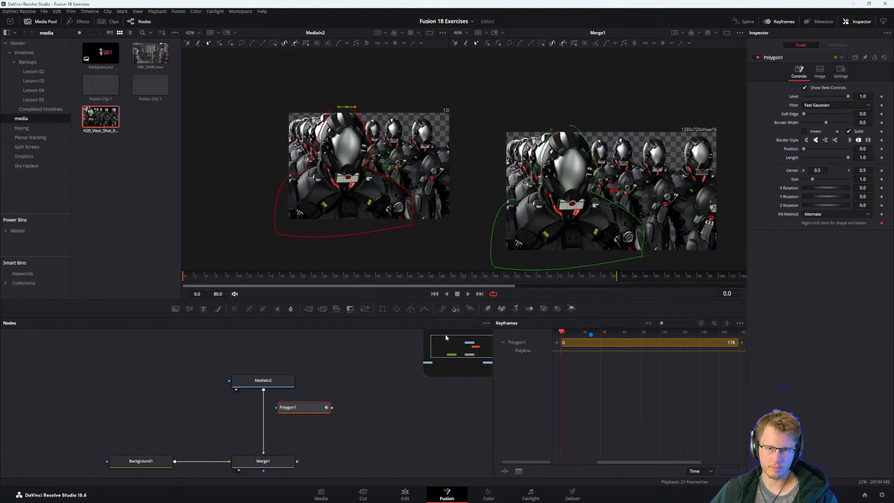
pyautogui.click(324, 383)
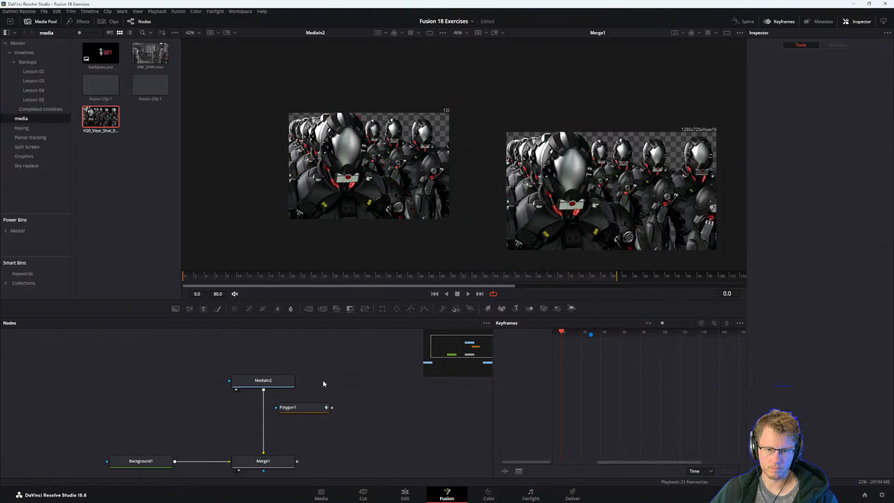
pyautogui.click(305, 408)
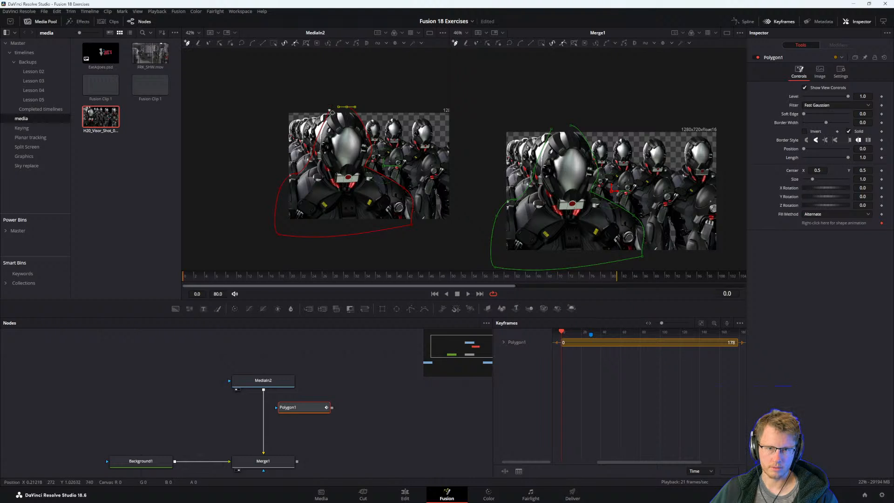
pyautogui.click(332, 112)
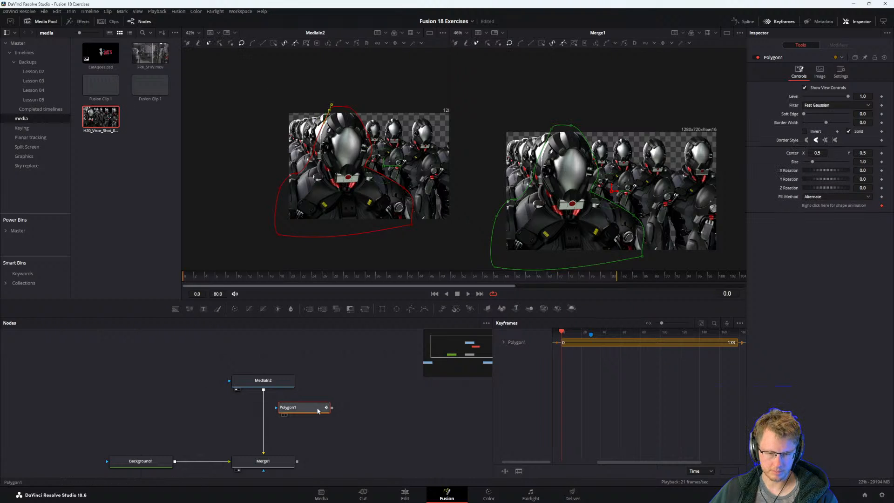
# Try to drive Polygon1's Center with a Tracker position modifier.
pyautogui.rightClick(384, 166)
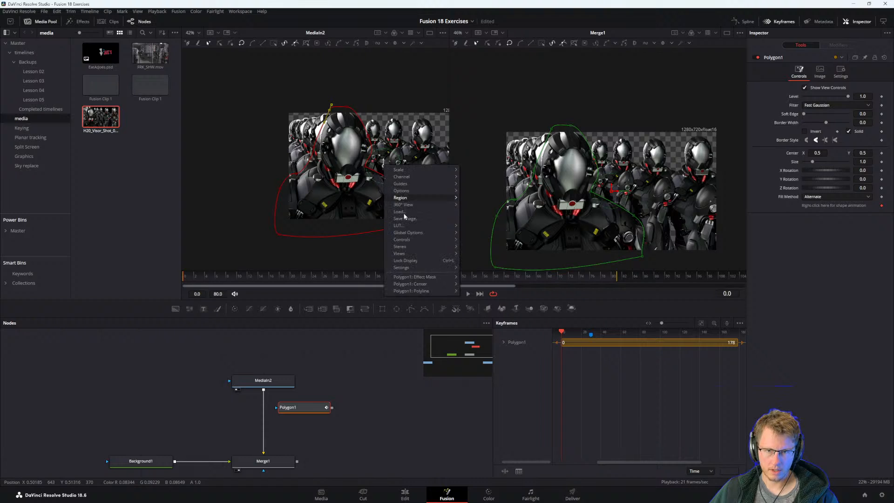
pyautogui.moveTo(424, 285)
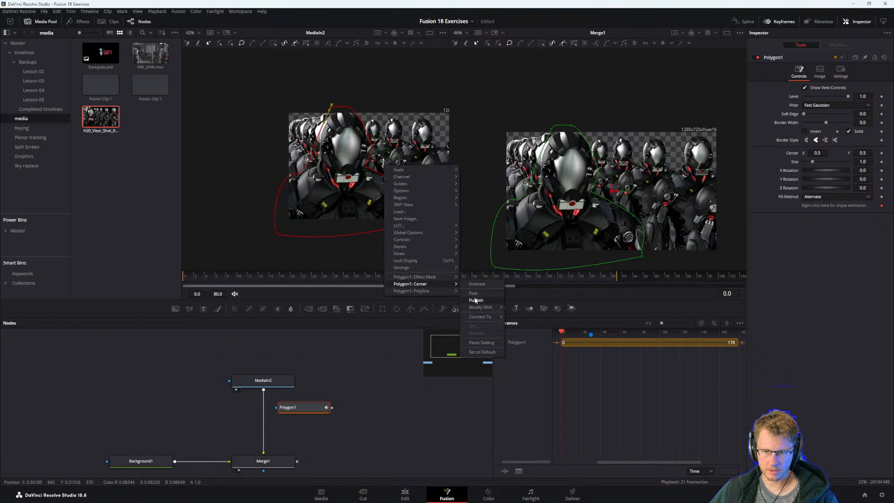
pyautogui.moveTo(486, 307)
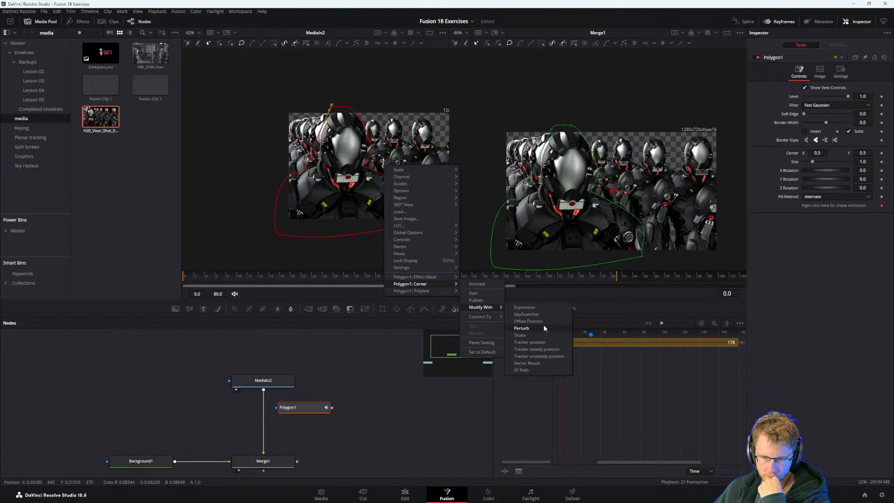
pyautogui.click(528, 342)
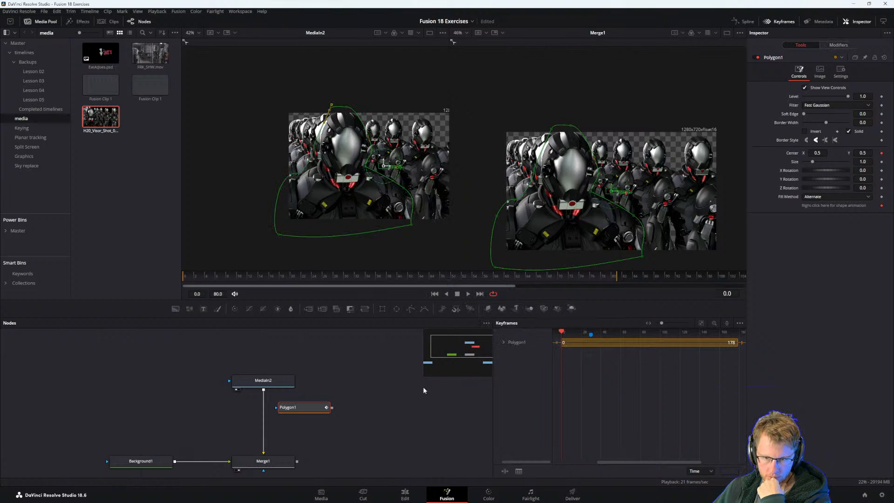
pyautogui.moveTo(372, 406); pyautogui.dragTo(366, 419)
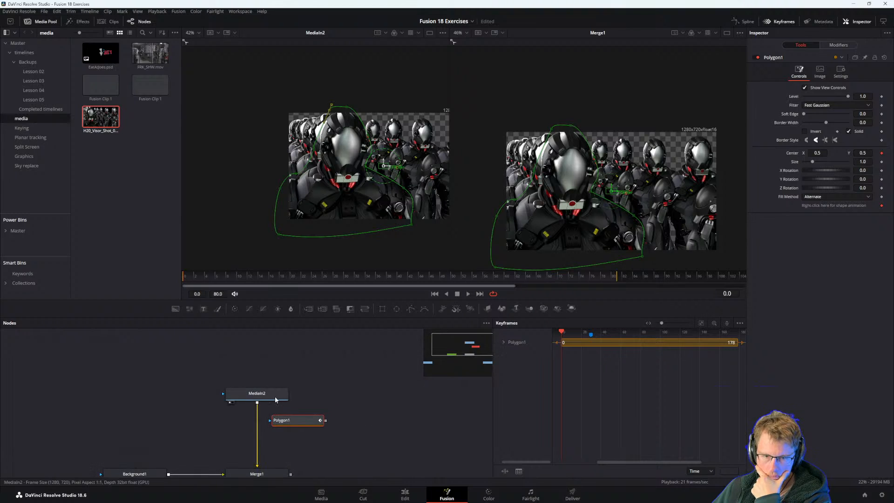
pyautogui.click(275, 396)
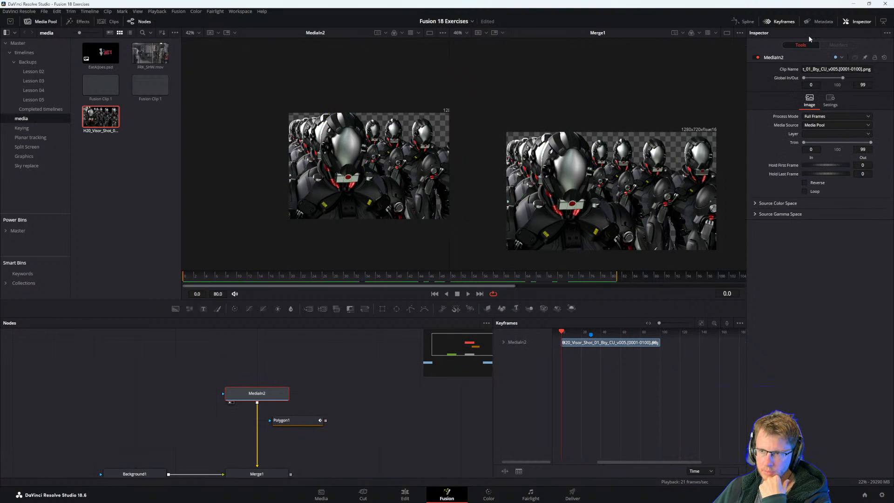
pyautogui.click(308, 422)
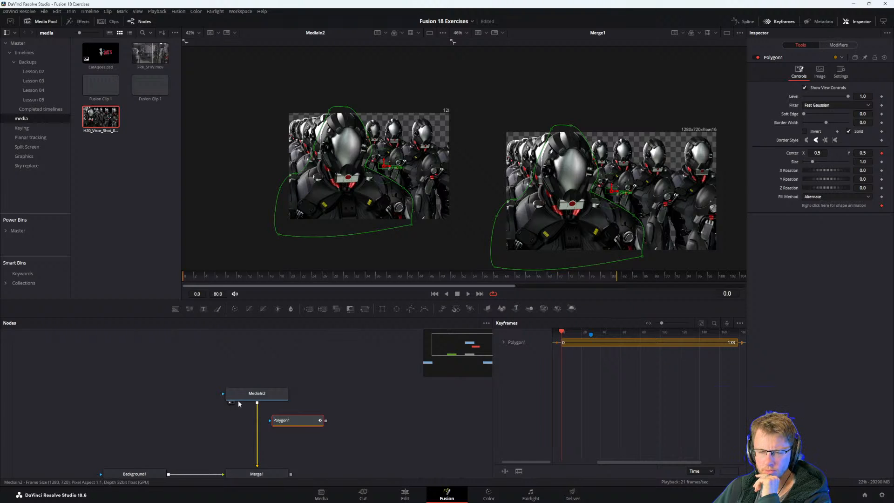
pyautogui.click(251, 398)
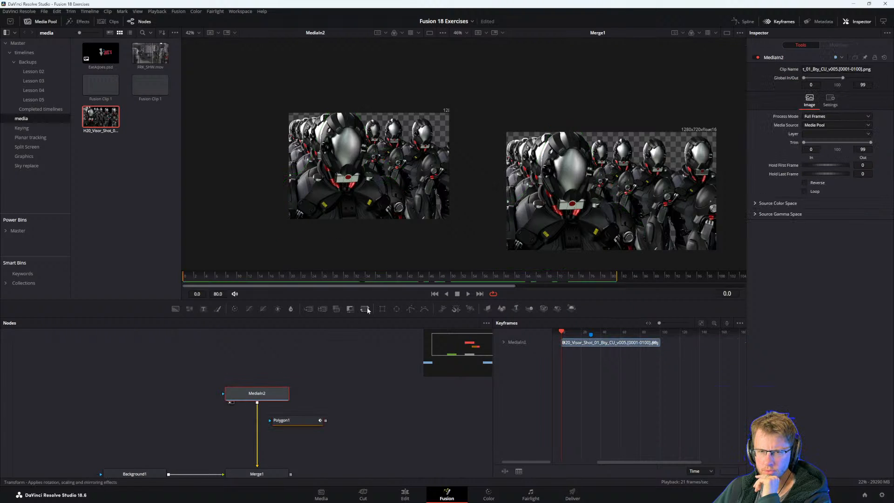
pyautogui.moveTo(294, 388); pyautogui.dragTo(269, 373)
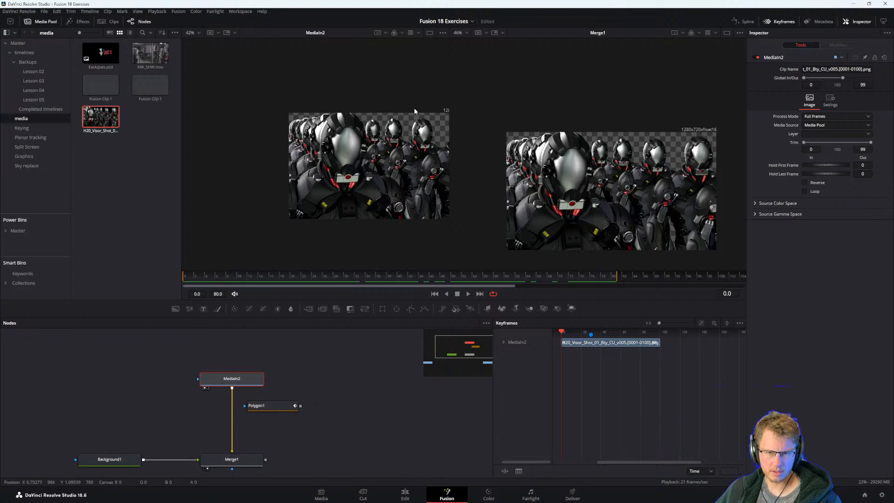
pyautogui.moveTo(355, 160); pyautogui.dragTo(312, 178)
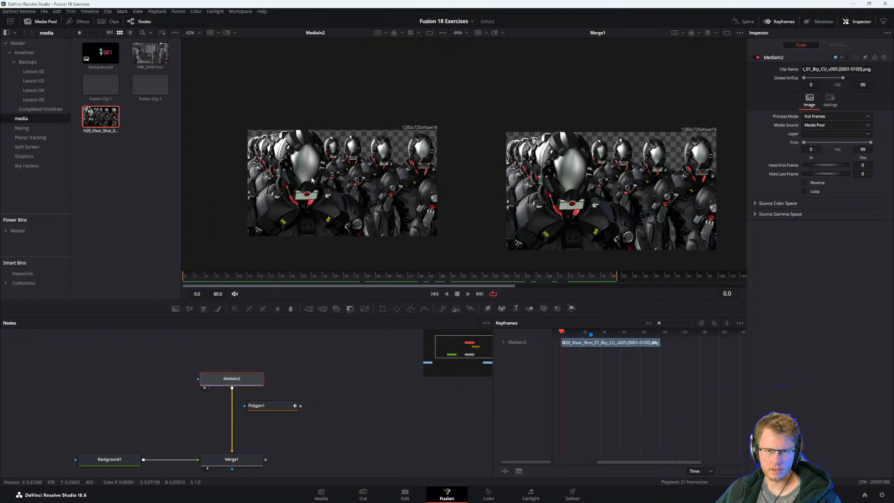
# Try to drive Merge1's Center with a tracker modifier, then undo it and return to Polygon1.
pyautogui.click(228, 460)
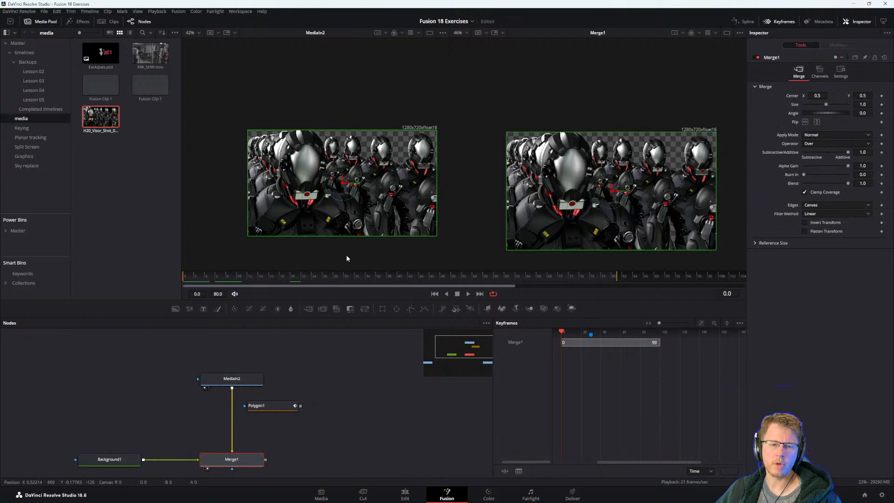
pyautogui.rightClick(342, 183)
pyautogui.moveTo(377, 303)
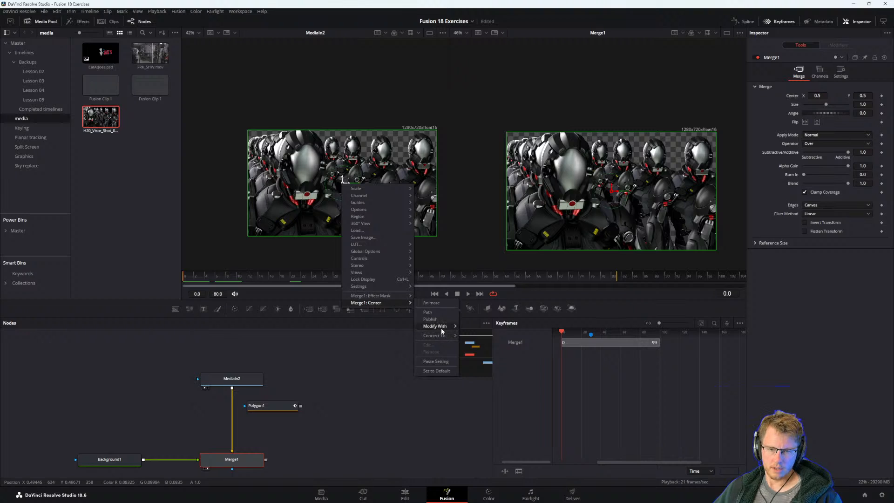
pyautogui.moveTo(440, 328)
pyautogui.click(484, 368)
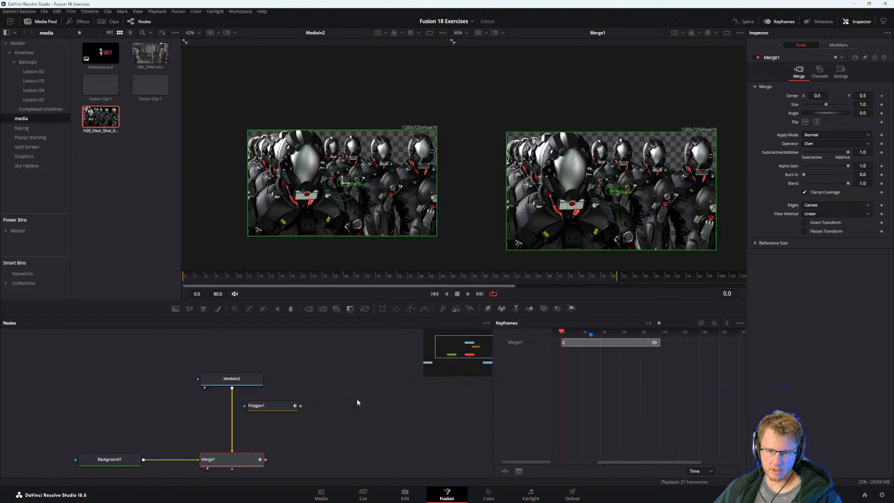
pyautogui.click(273, 407)
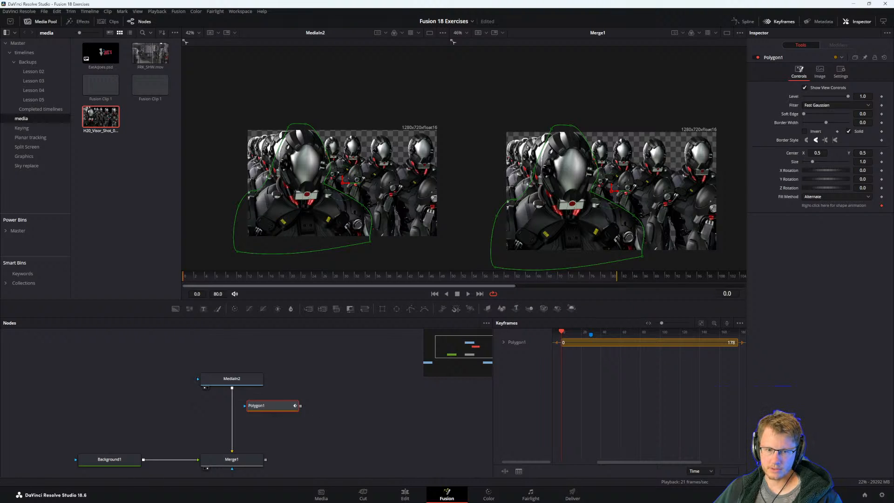
# Modify Merge1's Center with a tracker and open the modifier's tracking settings.
pyautogui.click(232, 458)
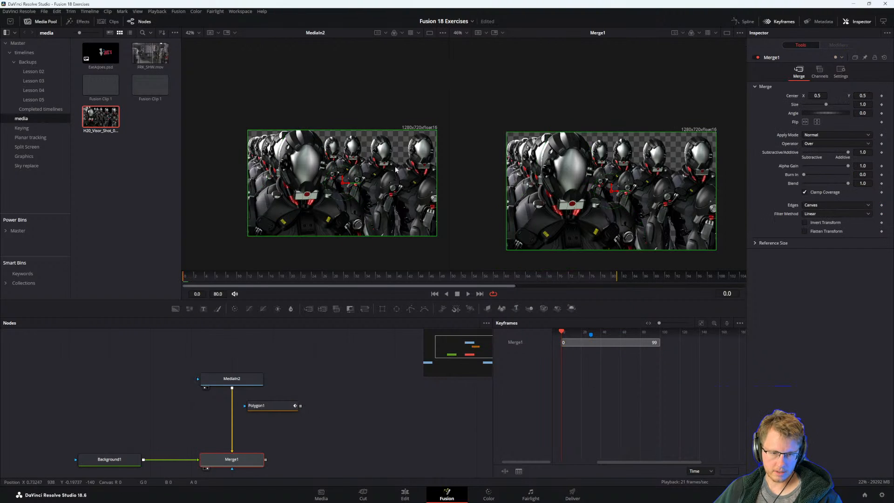
pyautogui.rightClick(342, 183)
pyautogui.moveTo(381, 303)
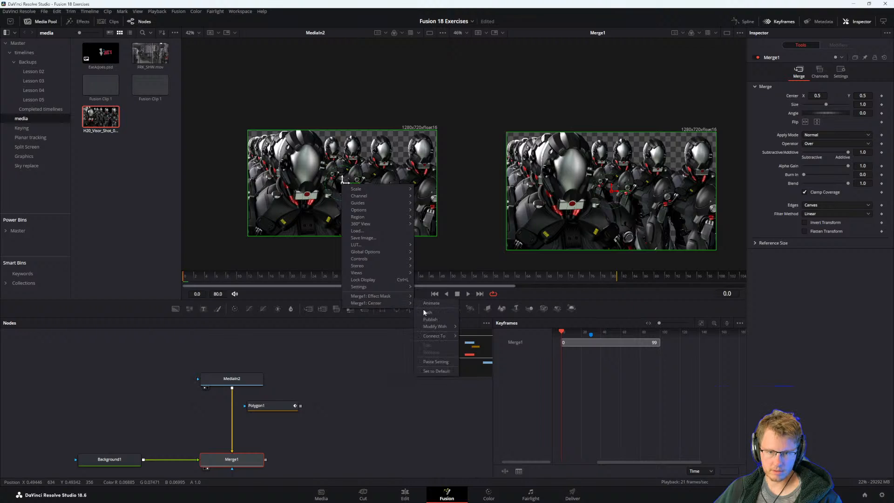
pyautogui.moveTo(436, 328)
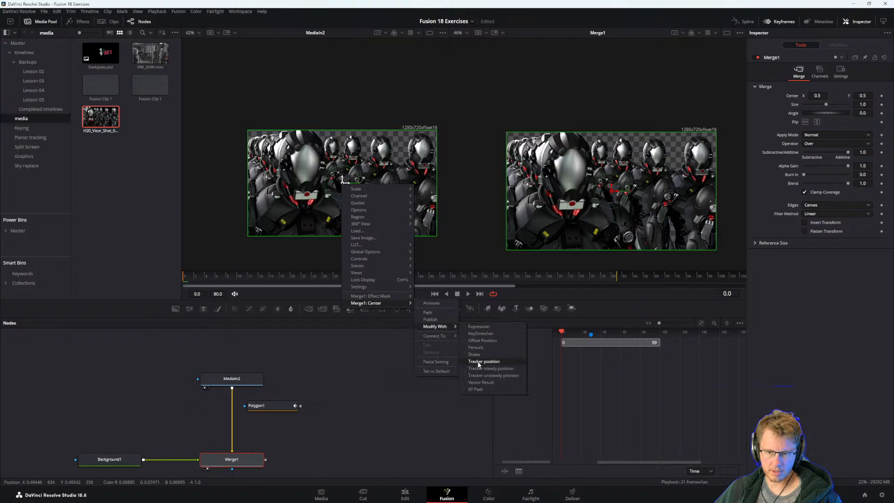
pyautogui.click(475, 371)
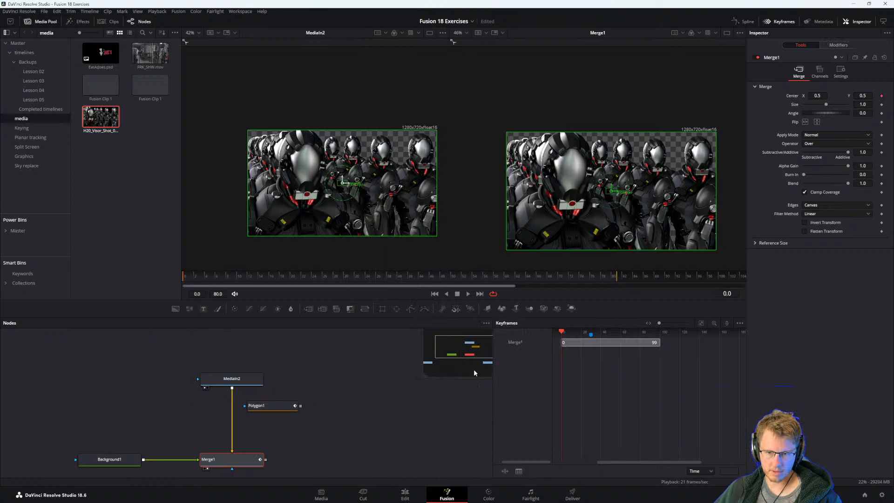
pyautogui.click(838, 45)
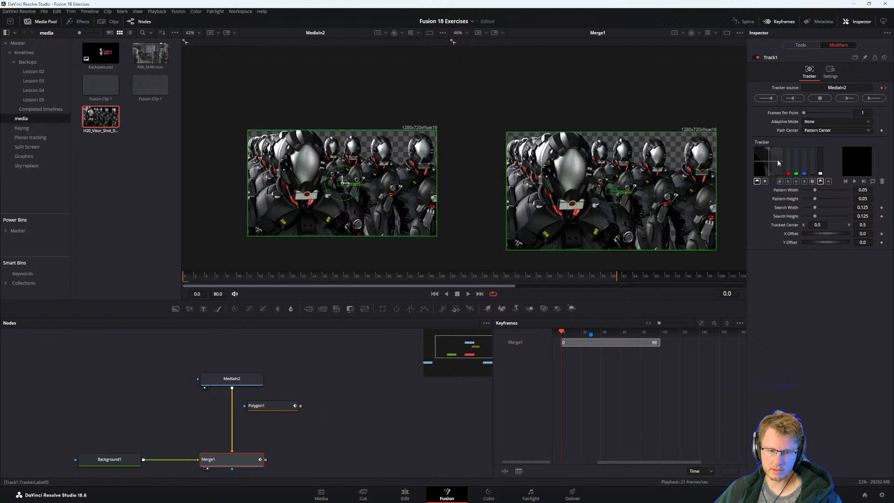
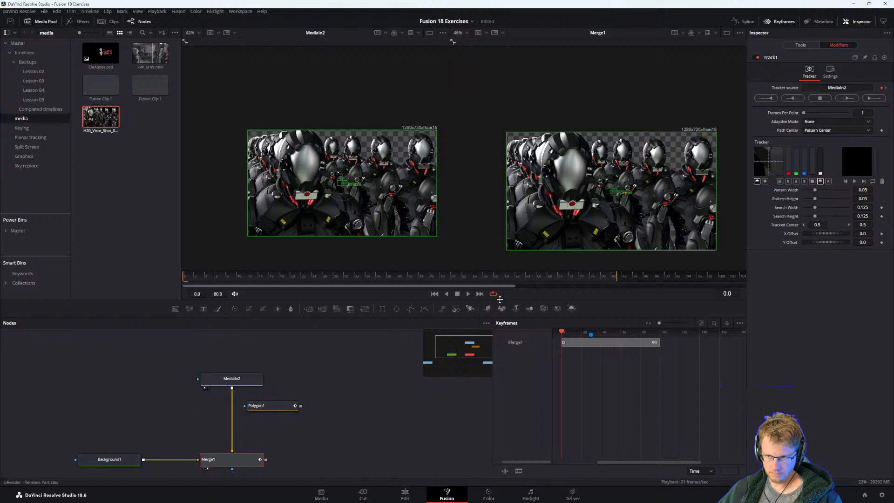
# Set the tracker's adaptive mode to Best match and place its pattern over the round emblem below the front robot's visor.
pyautogui.click(821, 124)
pyautogui.click(812, 138)
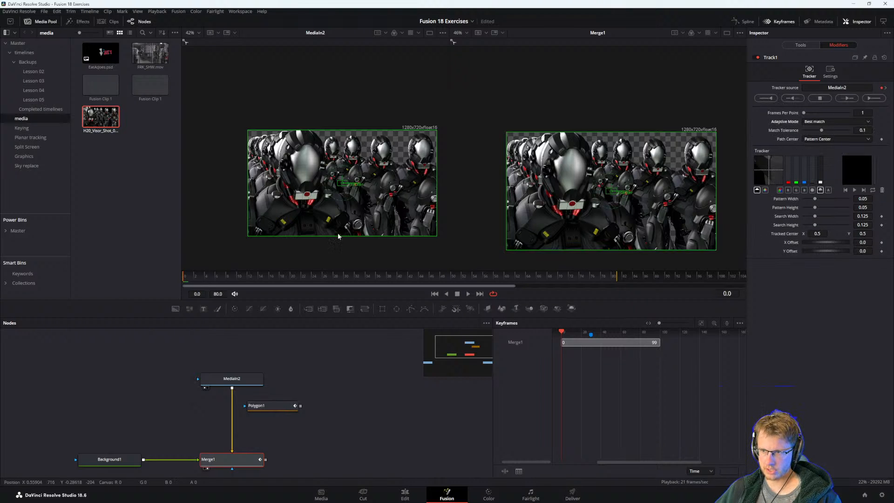
pyautogui.scroll(2, 340, 194)
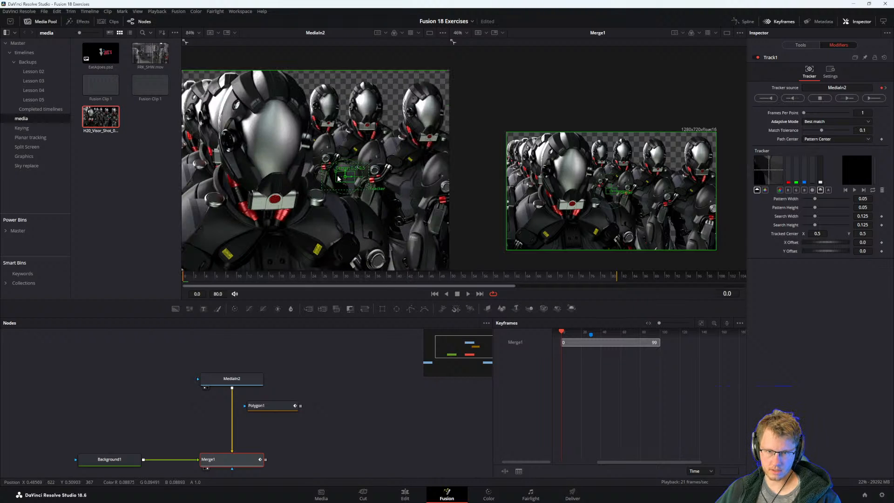
pyautogui.moveTo(338, 178); pyautogui.dragTo(276, 194)
pyautogui.scroll(-2, 285, 222)
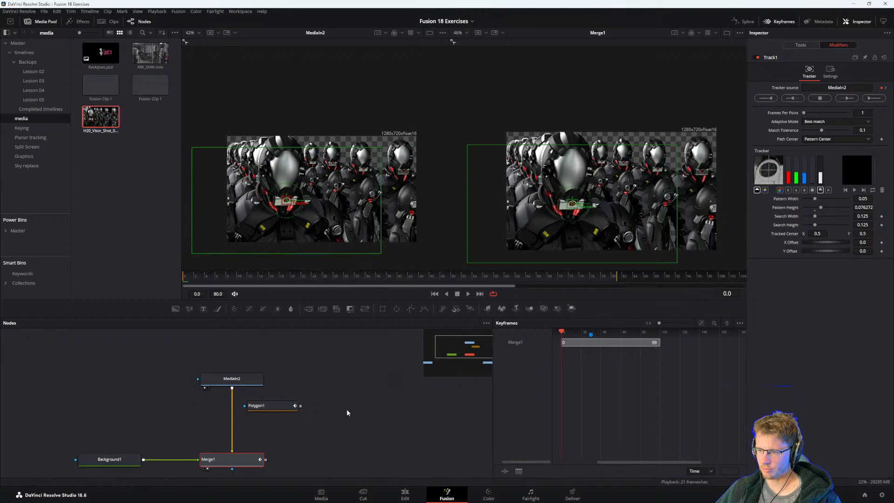
# Track the emblem forward through the clip from frame 0 to 80.
pyautogui.click(866, 100)
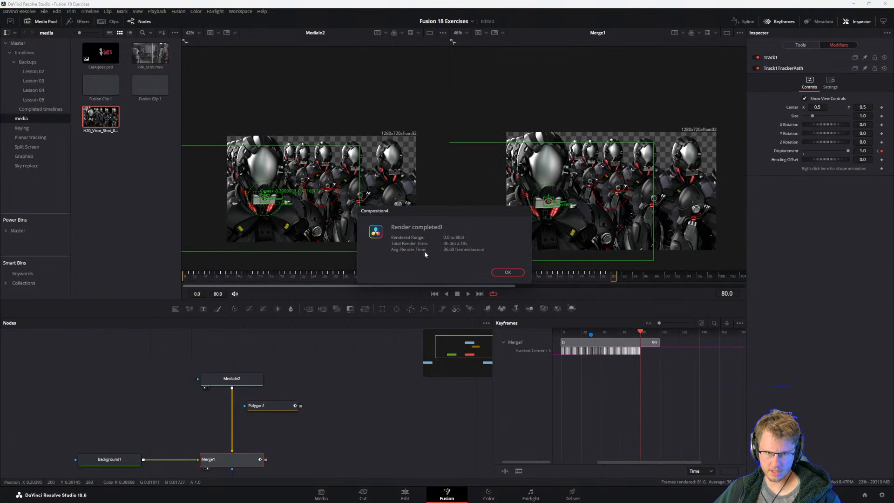
pyautogui.click(508, 272)
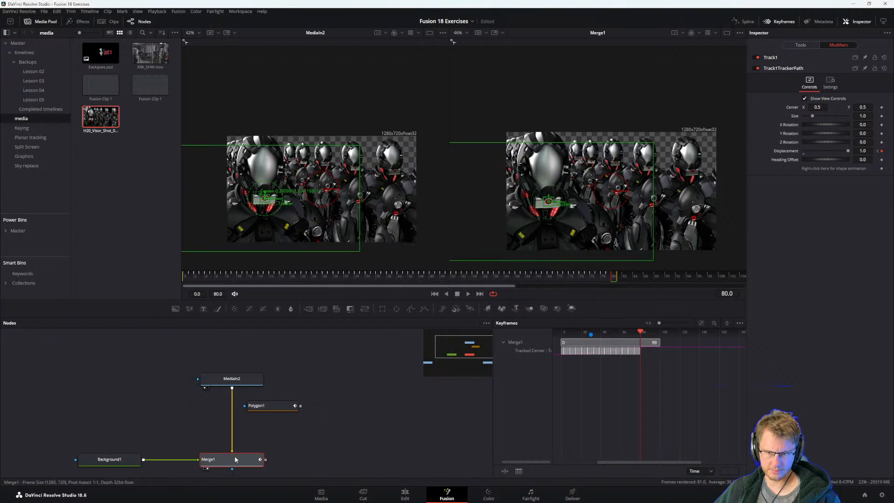
# Connect Polygon1 to MediaIn2 as its mask, place it above that node, and check the masking over time.
pyautogui.click(272, 406)
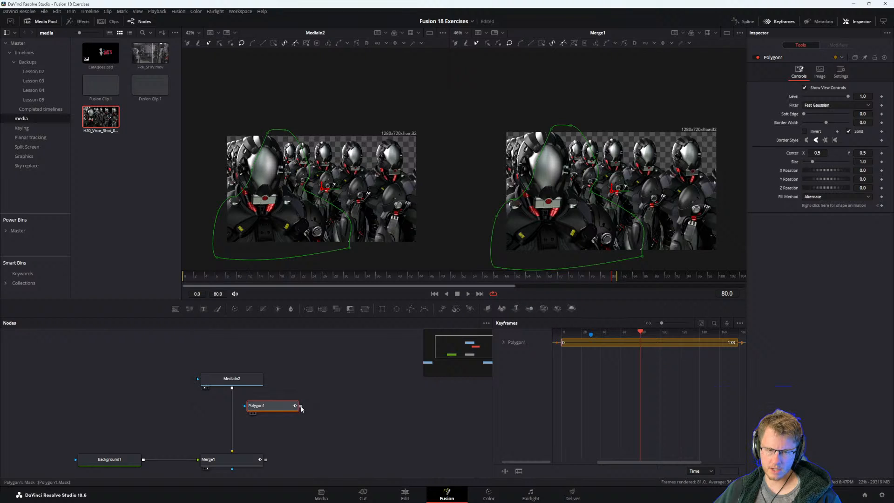
pyautogui.moveTo(300, 406); pyautogui.dragTo(237, 384)
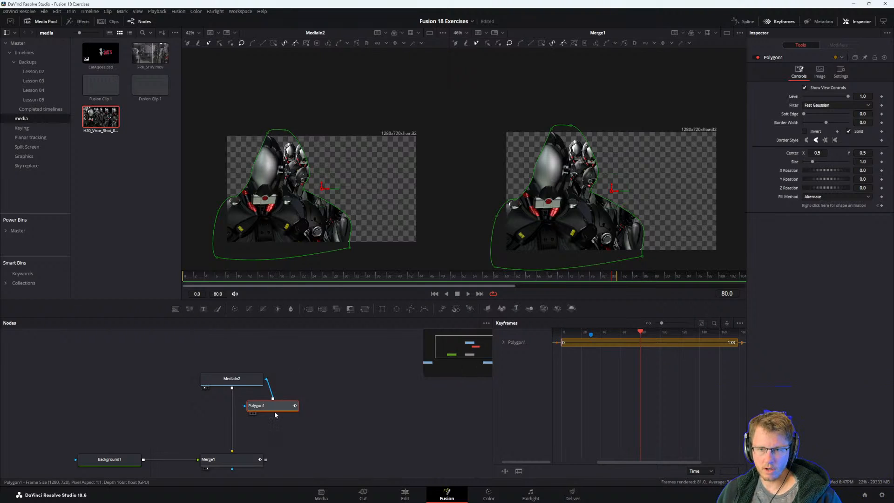
pyautogui.moveTo(200, 277); pyautogui.dragTo(156, 272)
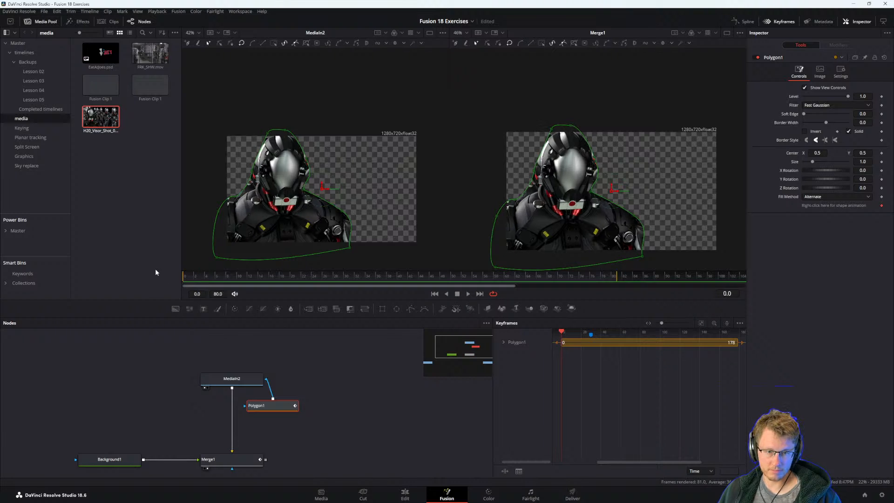
pyautogui.moveTo(278, 403); pyautogui.dragTo(237, 349)
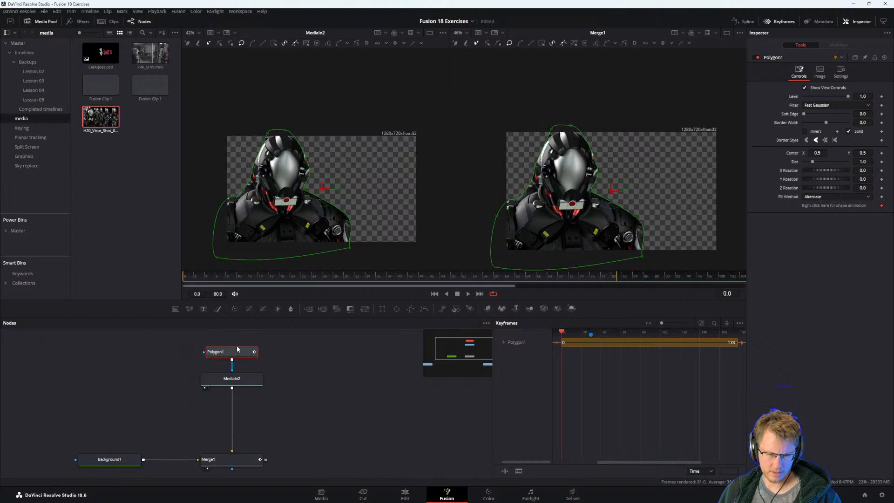
pyautogui.press('space')
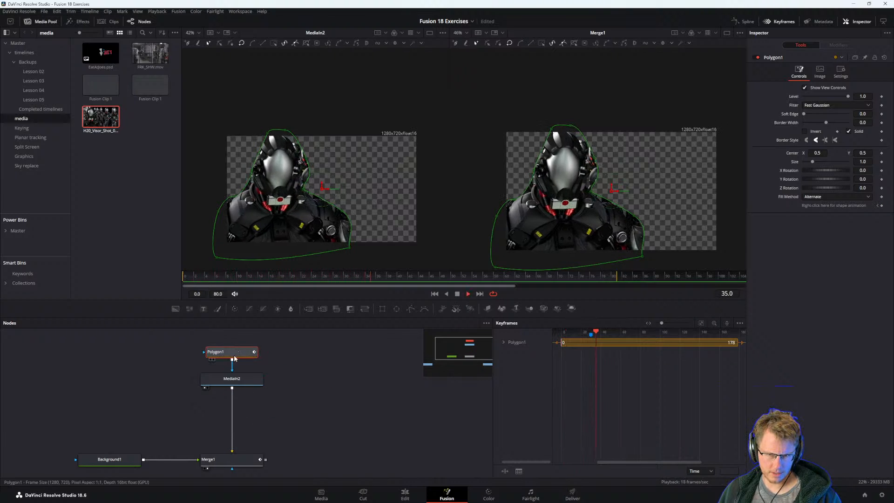
pyautogui.press('space')
# Move the Polygon1 mask connection from MediaIn2 to Merge1 and play back the composite.
pyautogui.moveTo(230, 352); pyautogui.dragTo(241, 459)
pyautogui.press('space')
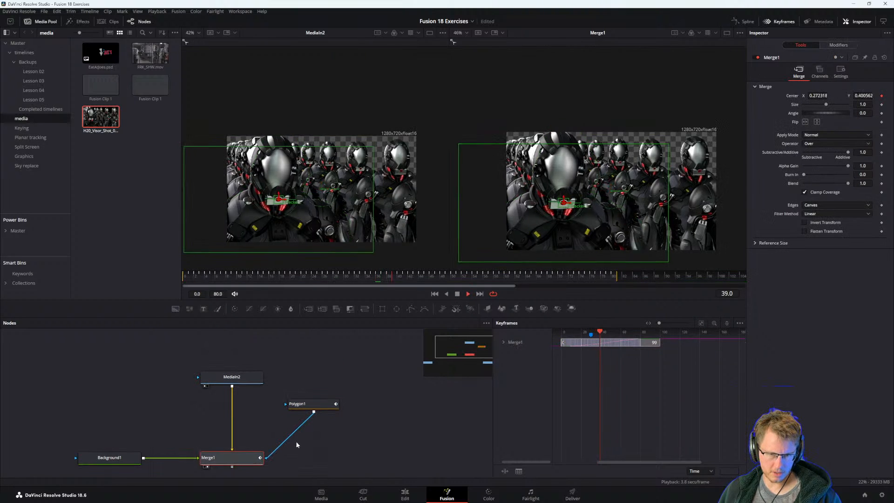
pyautogui.press('space')
# Rearrange the node graph with Merge1 farther from Background1 and Polygon1 placed above the connection between them.
pyautogui.moveTo(338, 430); pyautogui.dragTo(333, 402)
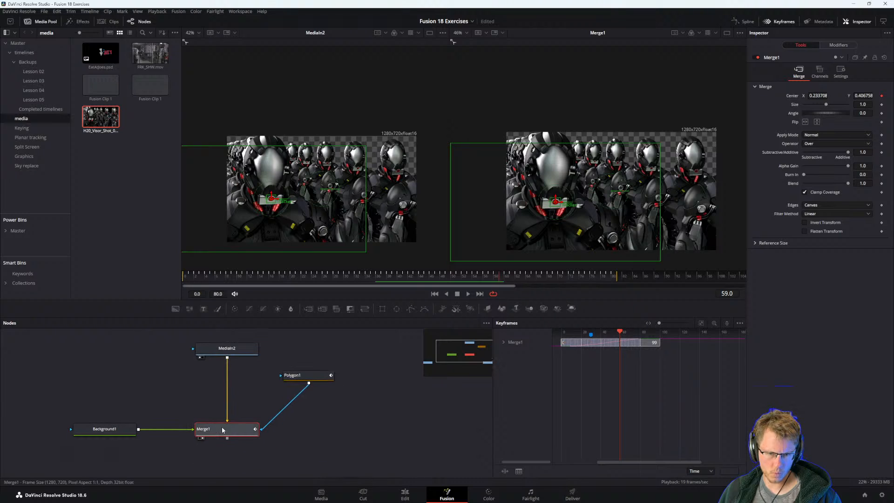
pyautogui.moveTo(223, 430); pyautogui.dragTo(244, 440)
pyautogui.moveTo(301, 370); pyautogui.dragTo(181, 396)
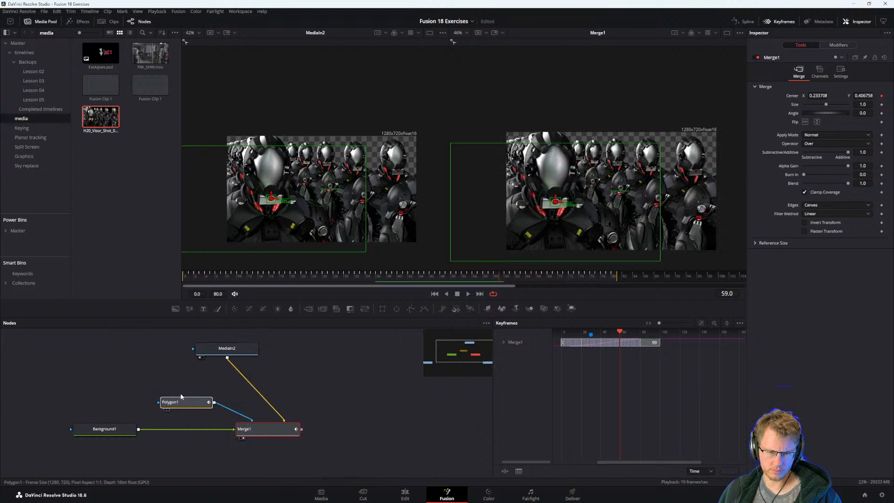
pyautogui.click(203, 397)
pyautogui.click(307, 395)
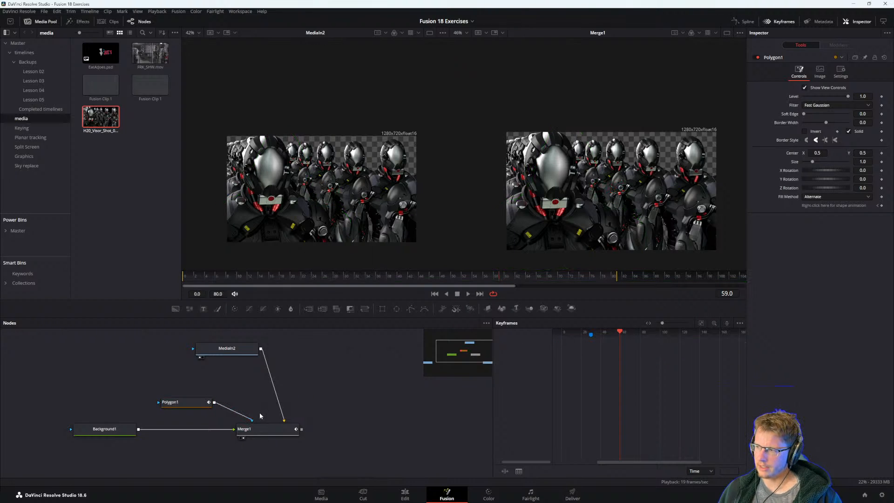
# Show Merge1 in the viewer displaying MediaIn2 and scrub to frame 16 to check the composite.
pyautogui.click(293, 428)
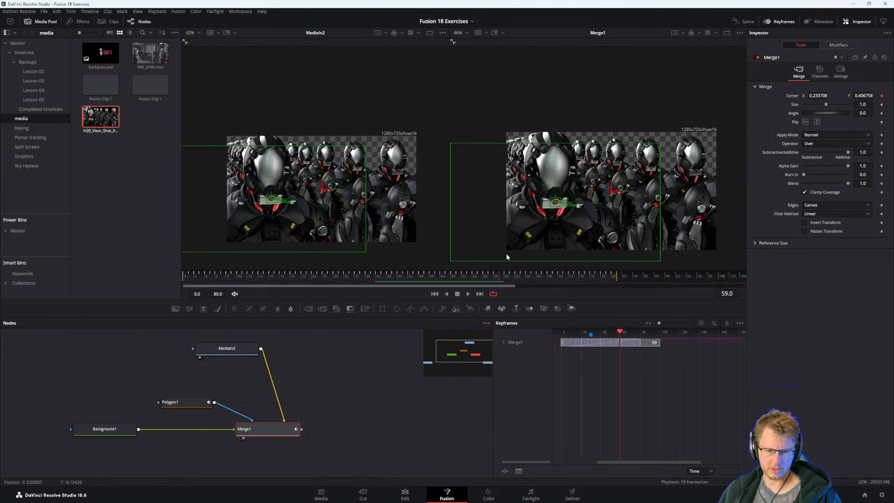
pyautogui.press('1')
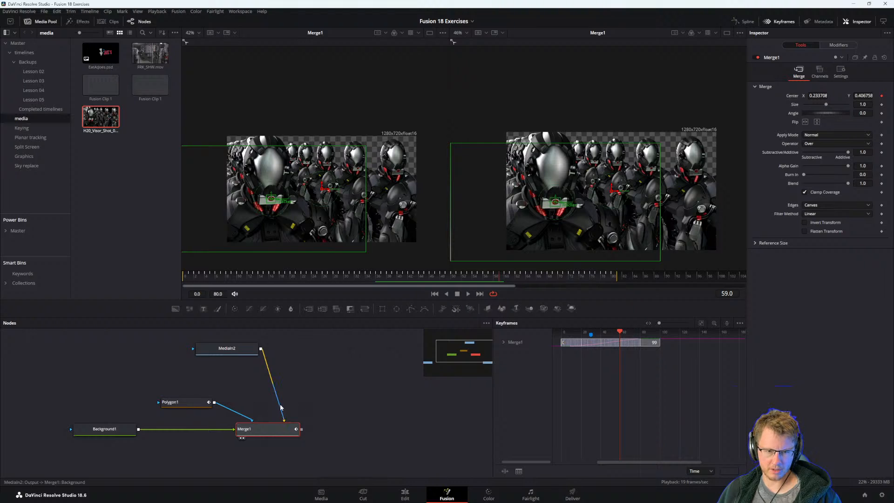
pyautogui.moveTo(335, 405); pyautogui.dragTo(354, 398)
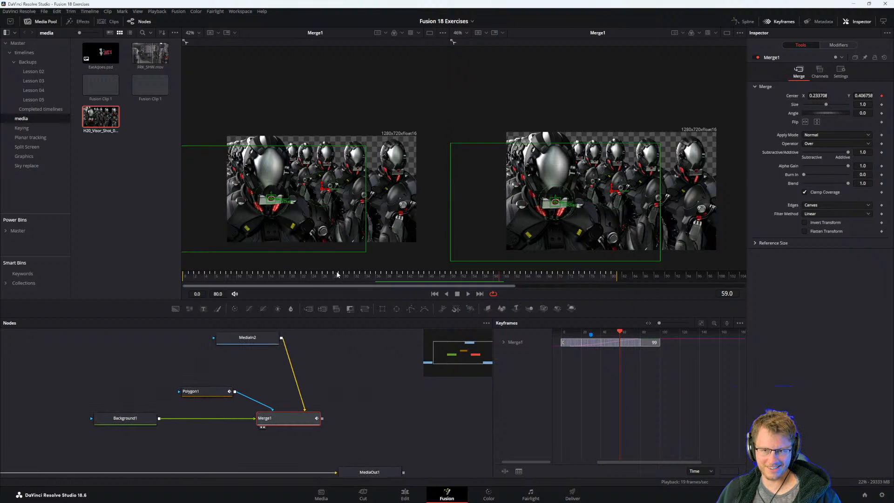
pyautogui.click(194, 278)
pyautogui.moveTo(193, 278); pyautogui.dragTo(269, 303)
# Try inverting the Polygon1 mask, restore it, and scrub to frame 63 to check the composite.
pyautogui.click(207, 391)
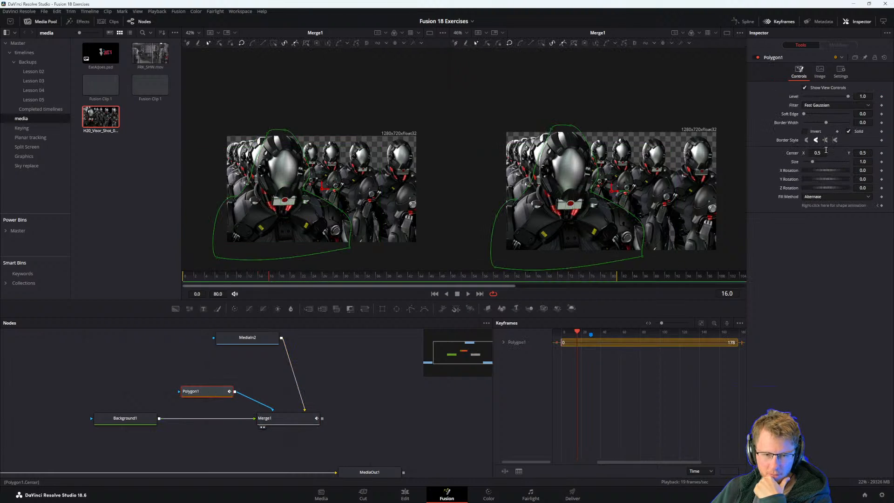
pyautogui.click(804, 132)
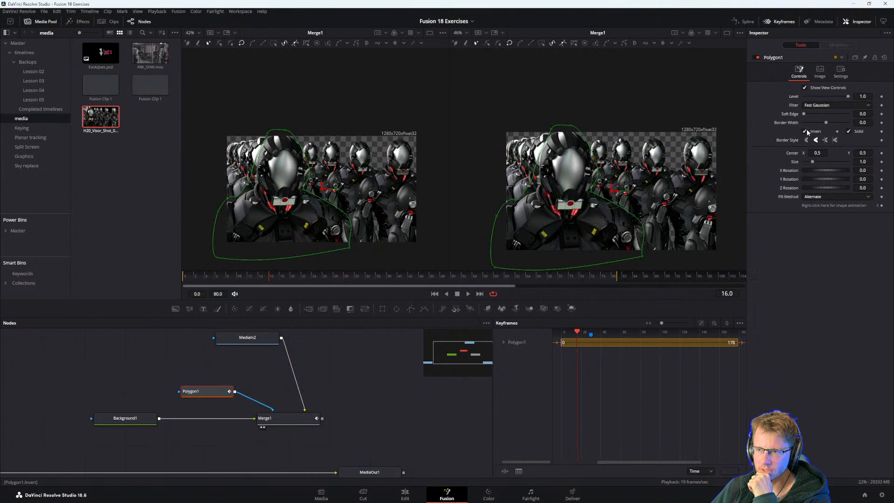
pyautogui.click(805, 132)
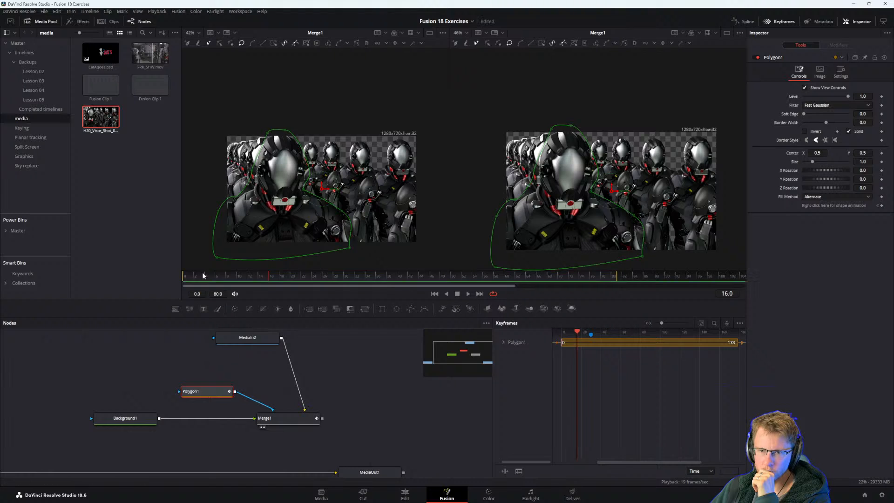
pyautogui.moveTo(203, 275); pyautogui.dragTo(522, 297)
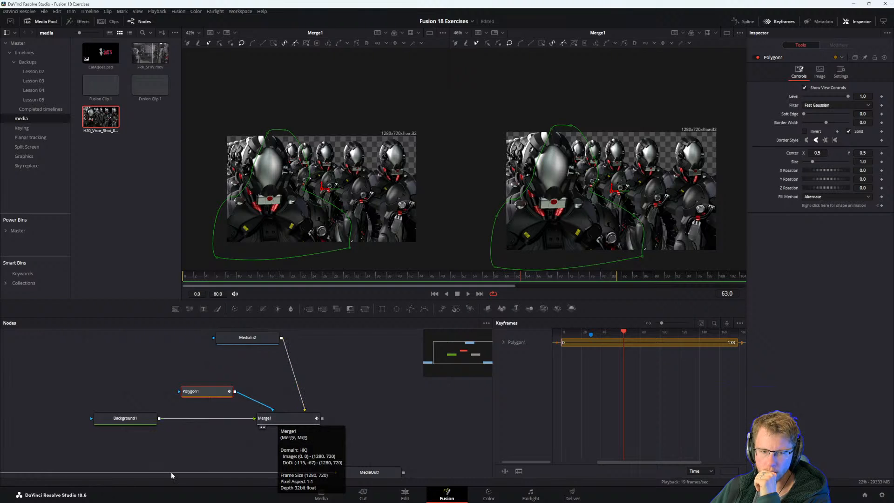
# Examine the tracker path and Track1 modifier settings of Merge1, and reselect Polygon1 to compare its mask.
pyautogui.click(279, 417)
pyautogui.click(843, 45)
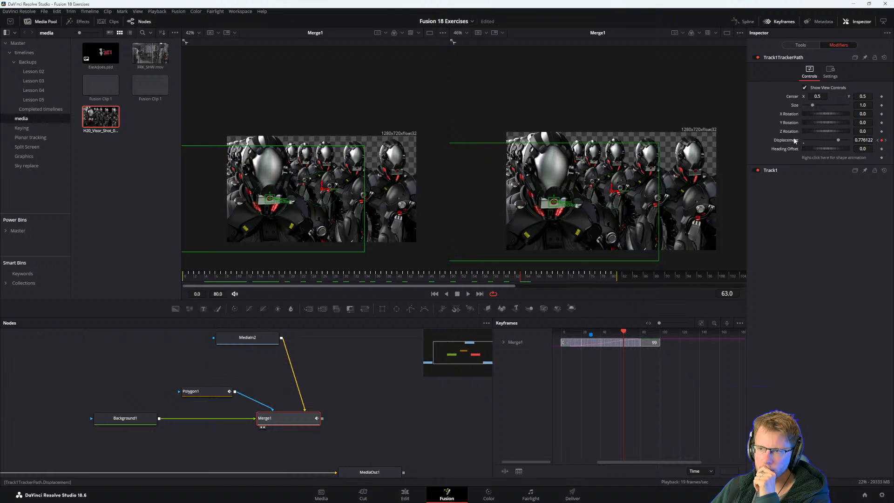
pyautogui.click(776, 171)
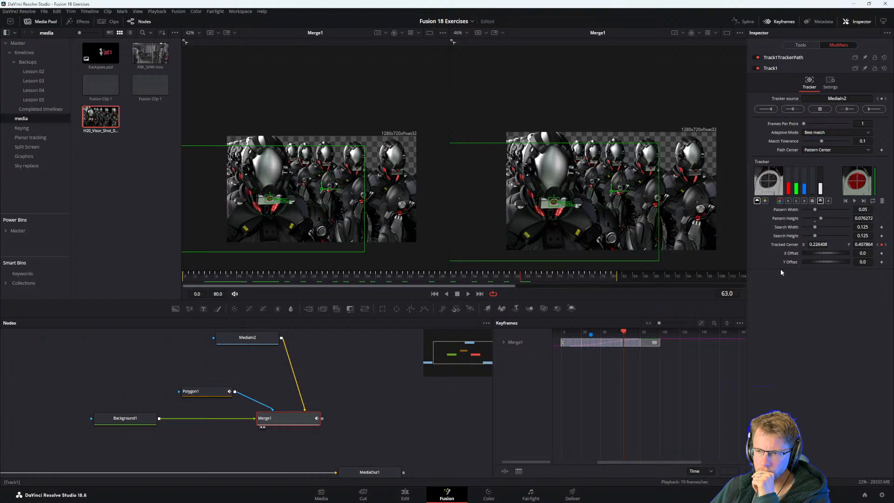
pyautogui.click(189, 392)
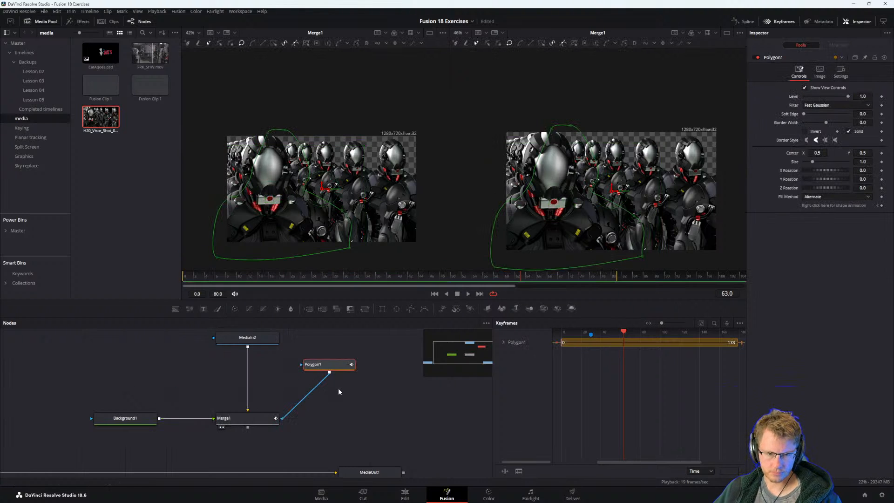
# Undo the Polygon1 mask connections and node rearrangements, back to Polygon1 disconnected beside the MediaIn2 link.
pyautogui.hotkey('ctrl', 'z')
pyautogui.hotkey('ctrl', 'z')
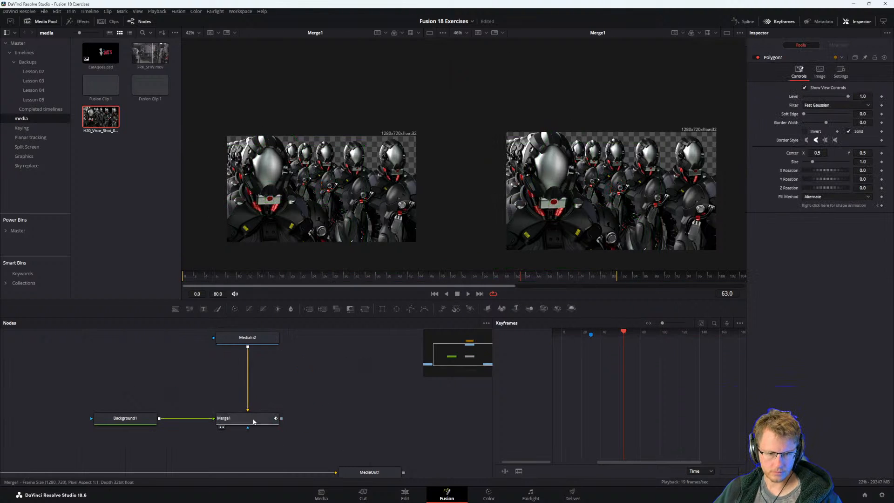
pyautogui.click(254, 421)
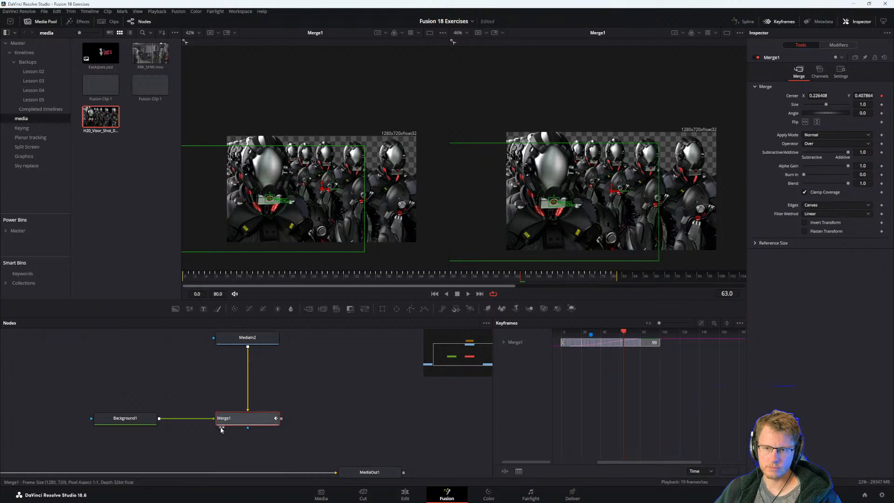
pyautogui.hotkey('ctrl', 'z')
pyautogui.hotkey('ctrl', 'z')
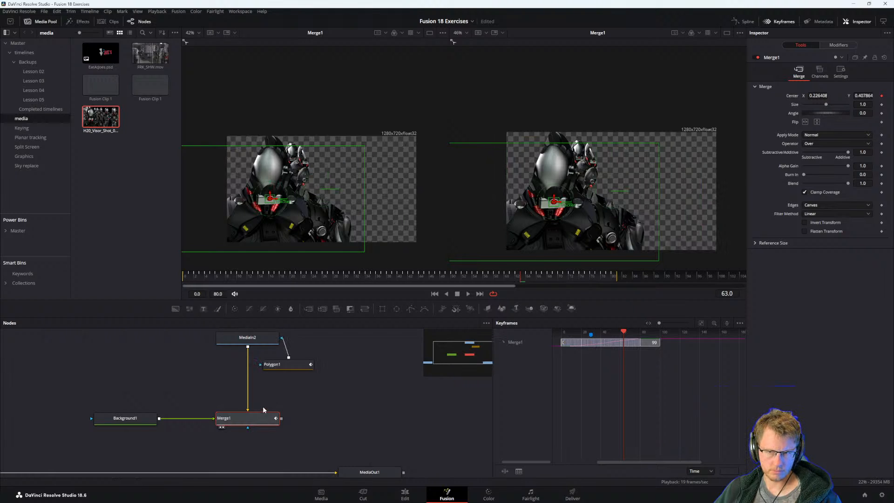
pyautogui.moveTo(274, 394); pyautogui.dragTo(341, 396)
pyautogui.hotkey('ctrl', 'z')
pyautogui.click(295, 432)
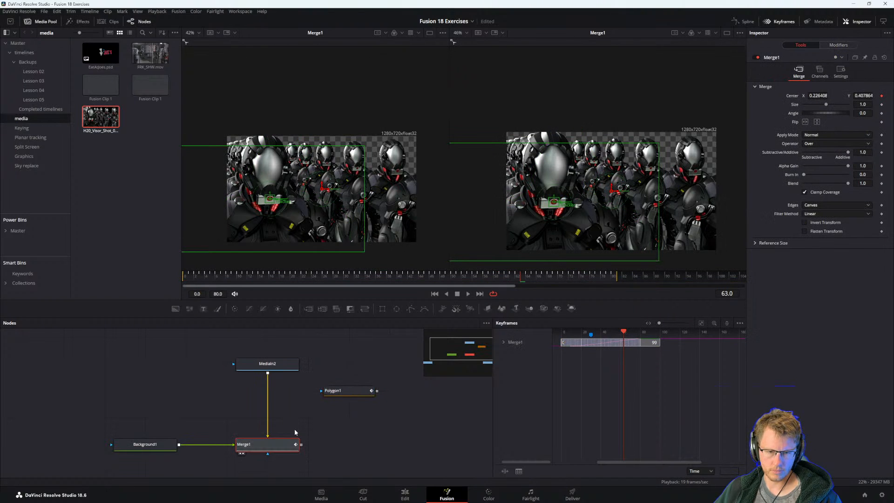
pyautogui.hotkey('ctrl', 'z')
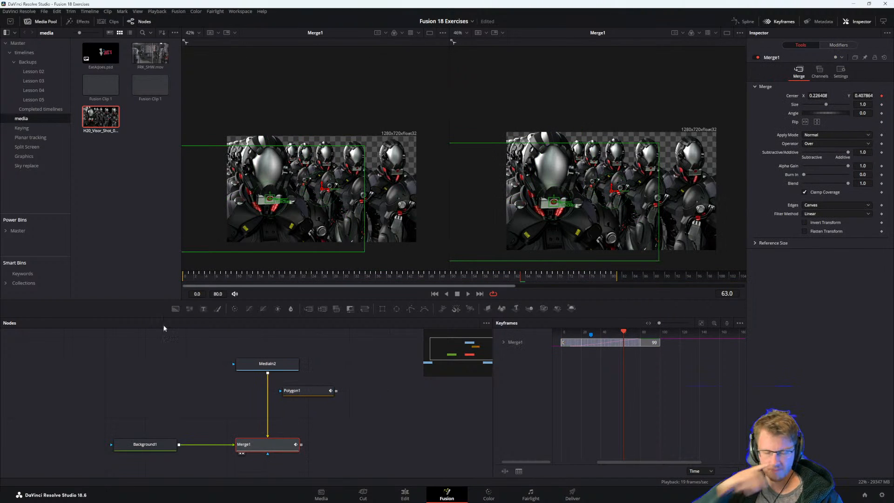
# Delete the disconnected Polygon1 node from the node graph.
pyautogui.click(306, 390)
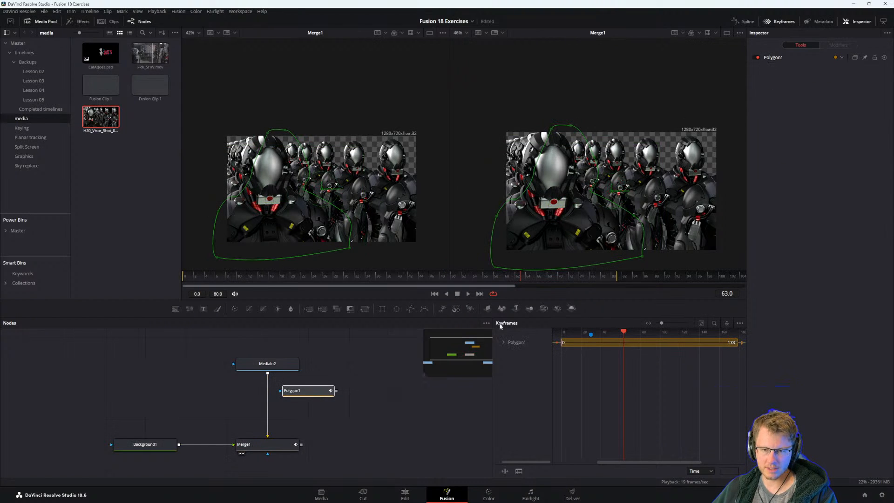
pyautogui.click(339, 381)
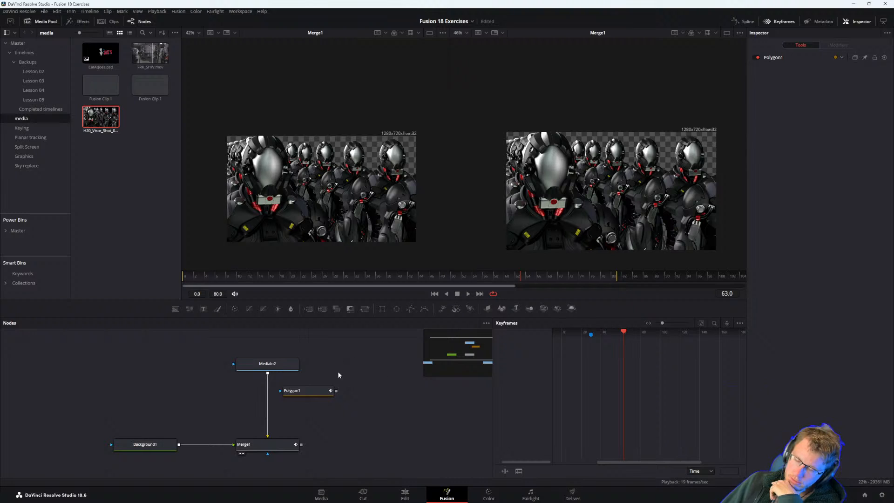
pyautogui.click(311, 391)
pyautogui.press('Delete')
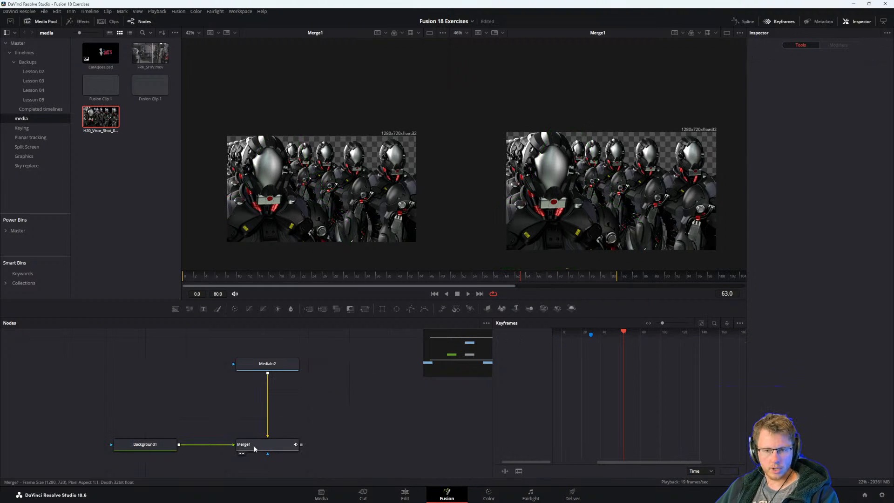
# Scrub through the clip with Merge1 selected to check its tracked center, ending at frame 0.
pyautogui.click(266, 450)
pyautogui.click(316, 398)
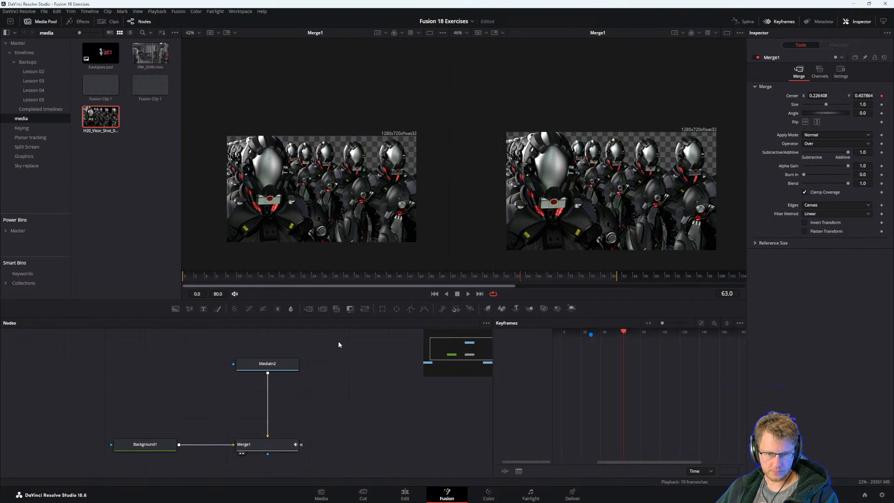
pyautogui.click(270, 447)
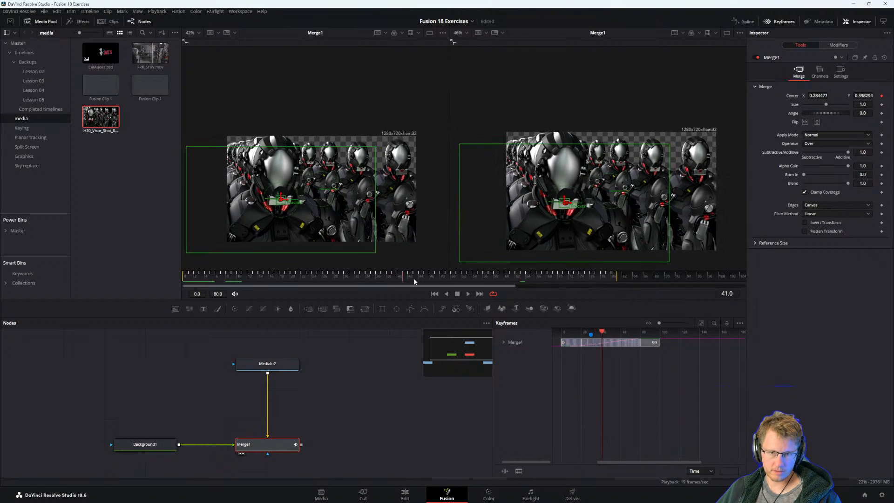
pyautogui.moveTo(516, 294); pyautogui.dragTo(85, 293)
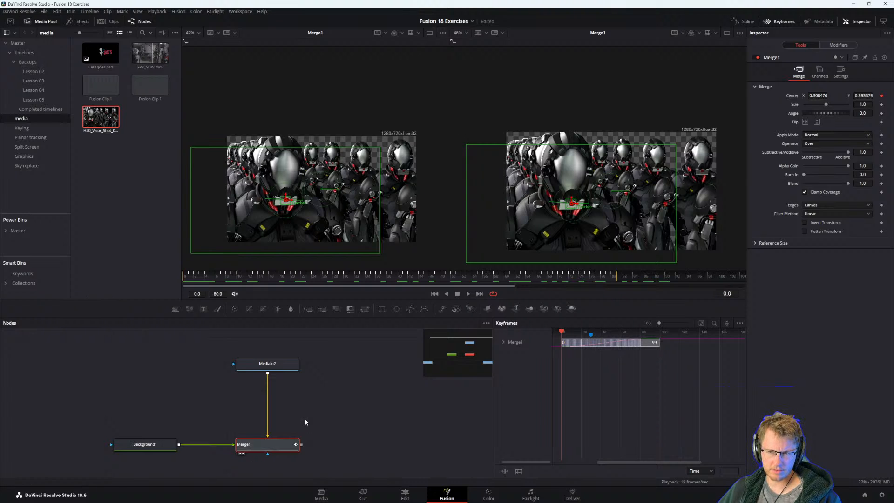
# Paste the Polygon1 mask node back into the node graph and place it beside MediaIn2.
pyautogui.click(338, 397)
pyautogui.hotkey('ctrl', 'v')
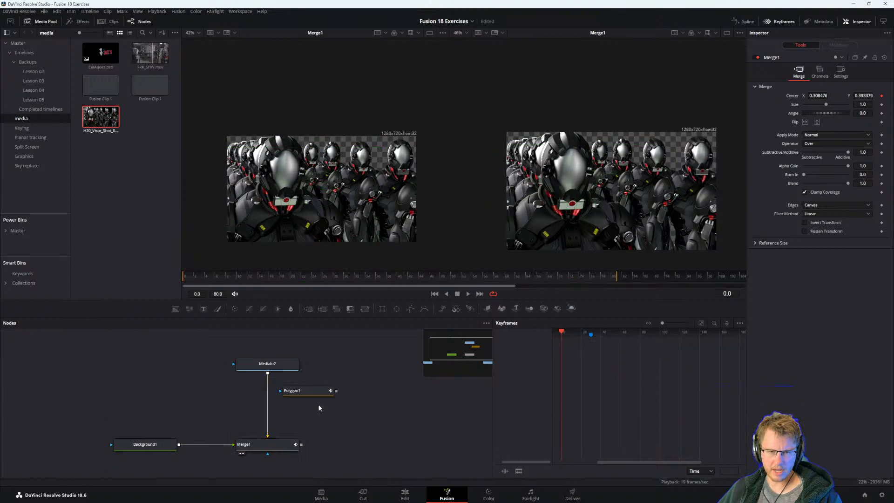
pyautogui.moveTo(306, 393); pyautogui.dragTo(345, 364)
pyautogui.click(254, 447)
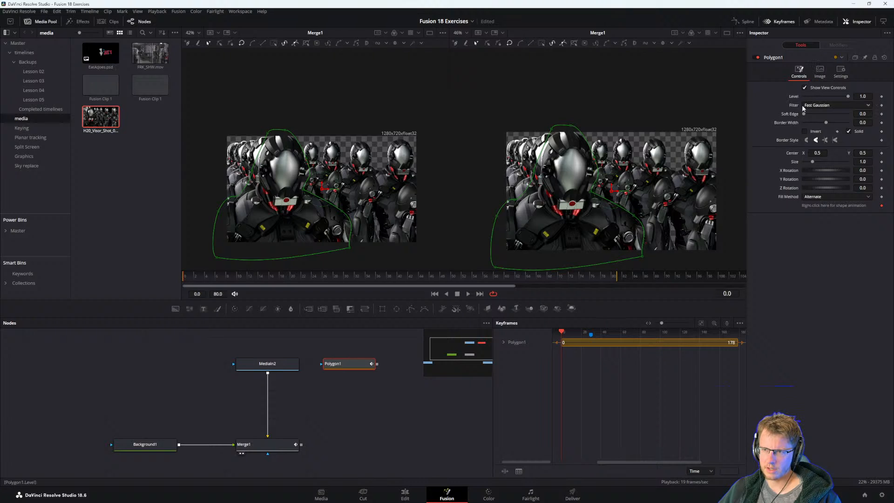
# Try connecting Polygon1's center to the Position of Track1TrackerPath, and check the connection options for the path modifier's center.
pyautogui.rightClick(793, 157)
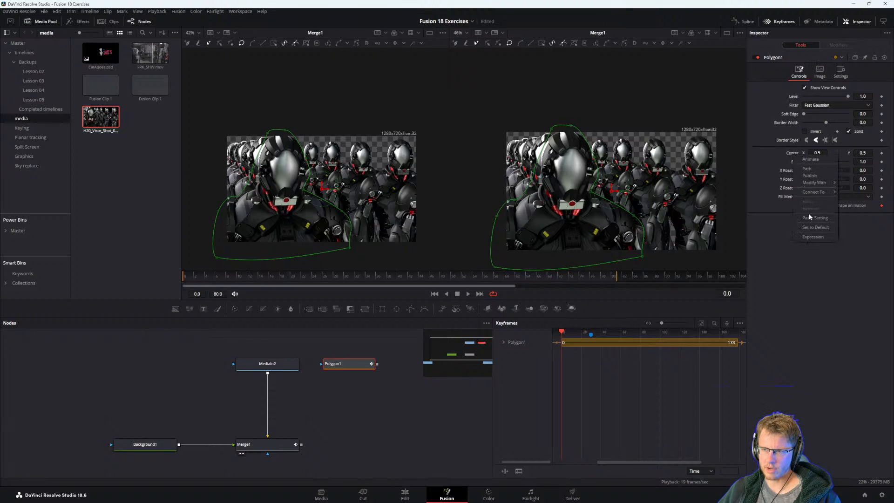
pyautogui.moveTo(814, 192)
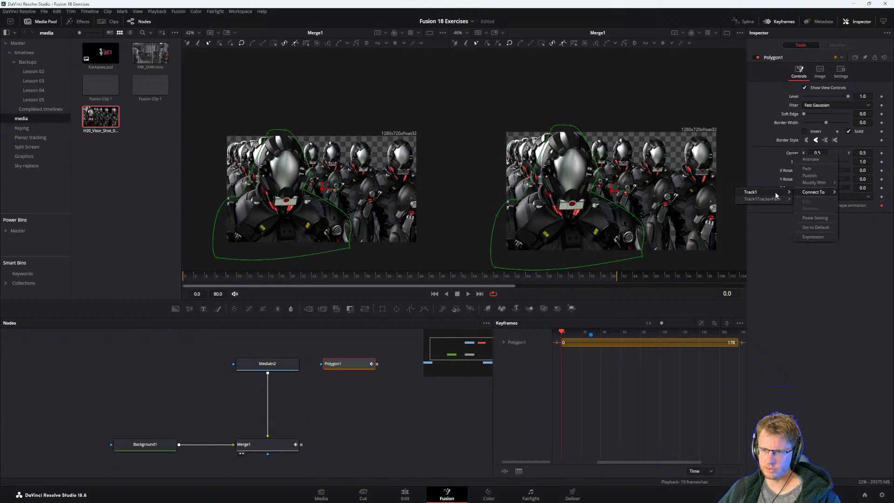
pyautogui.moveTo(775, 195)
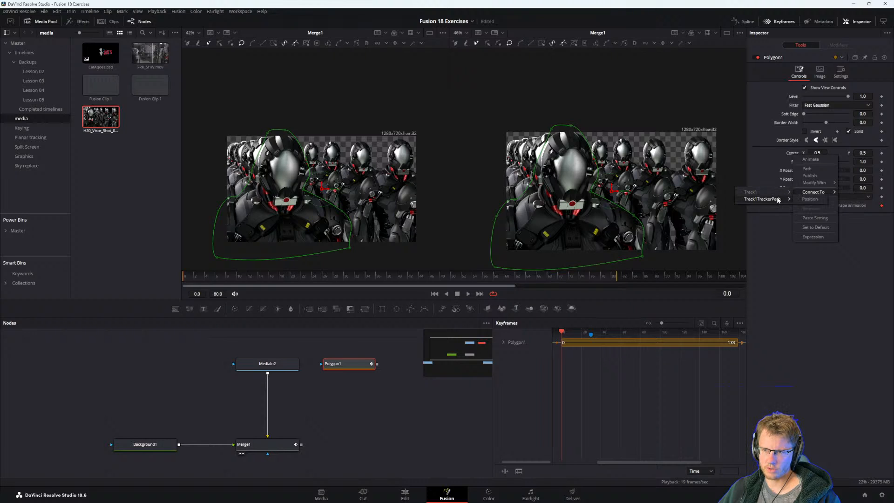
pyautogui.click(811, 199)
pyautogui.hotkey('ctrl', 'z')
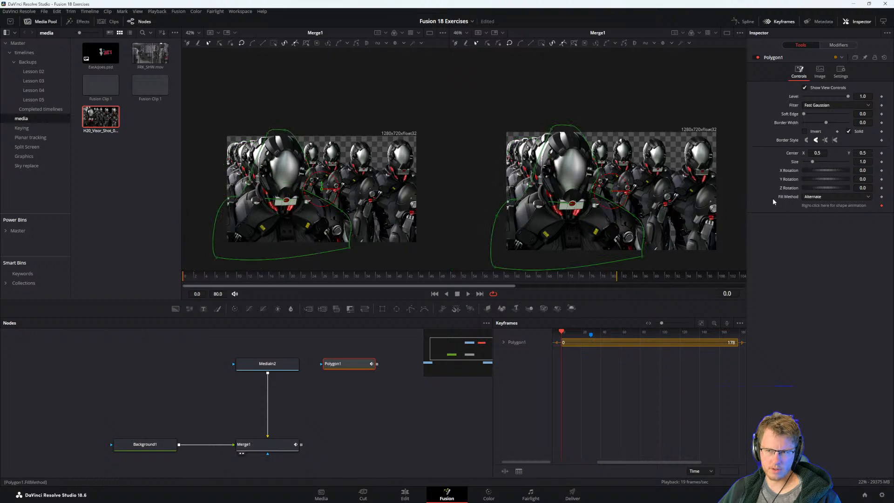
pyautogui.rightClick(792, 158)
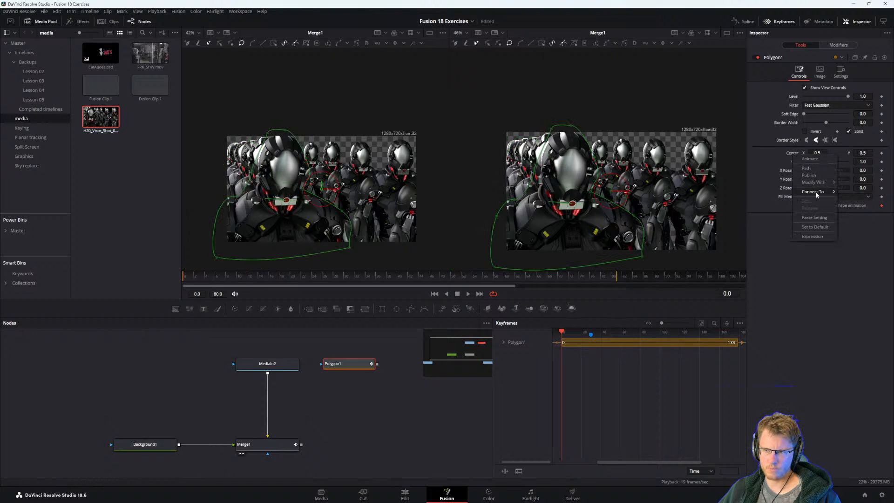
pyautogui.click(838, 45)
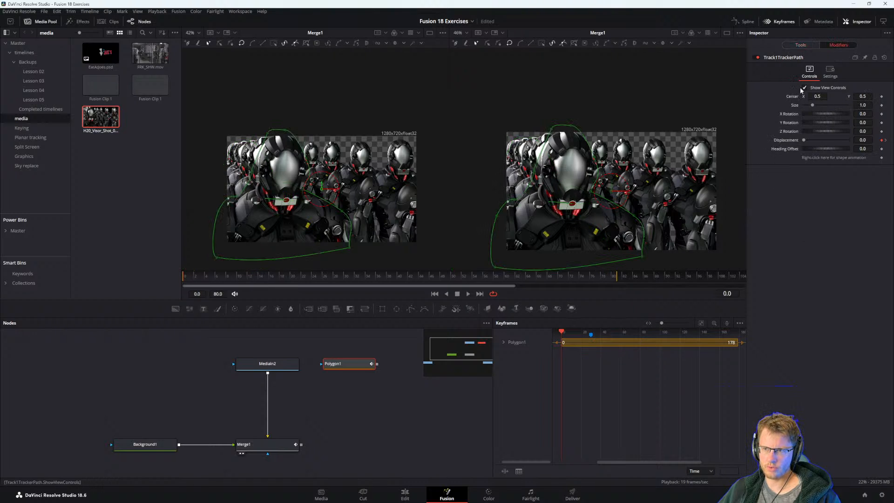
pyautogui.rightClick(792, 96)
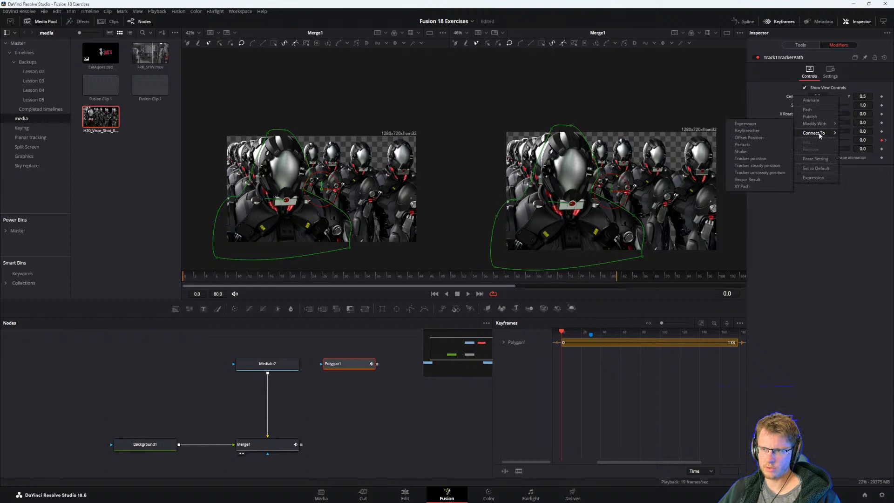
pyautogui.click(770, 285)
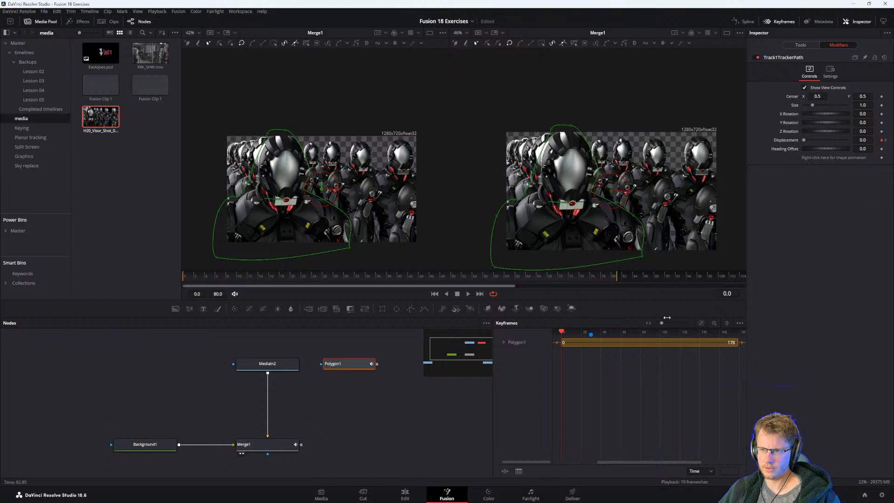
# Remove the re-added Polygon1 node from the node graph.
pyautogui.moveTo(357, 367); pyautogui.dragTo(359, 395)
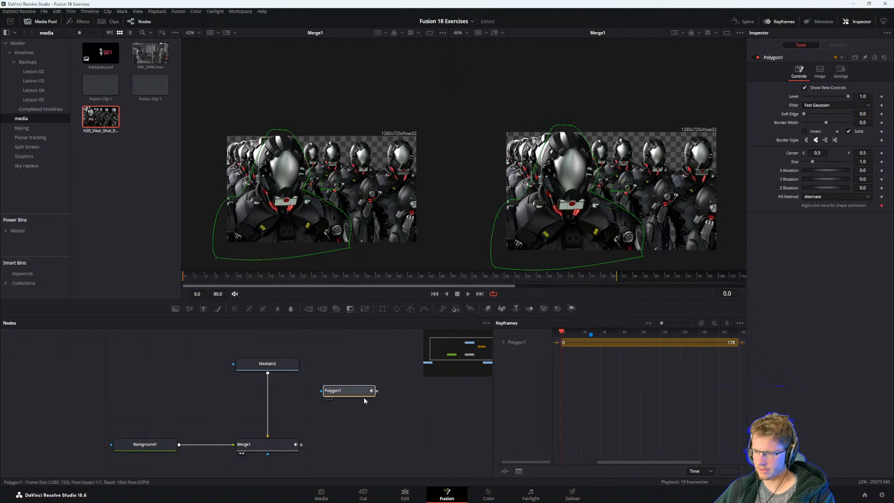
pyautogui.click(342, 394)
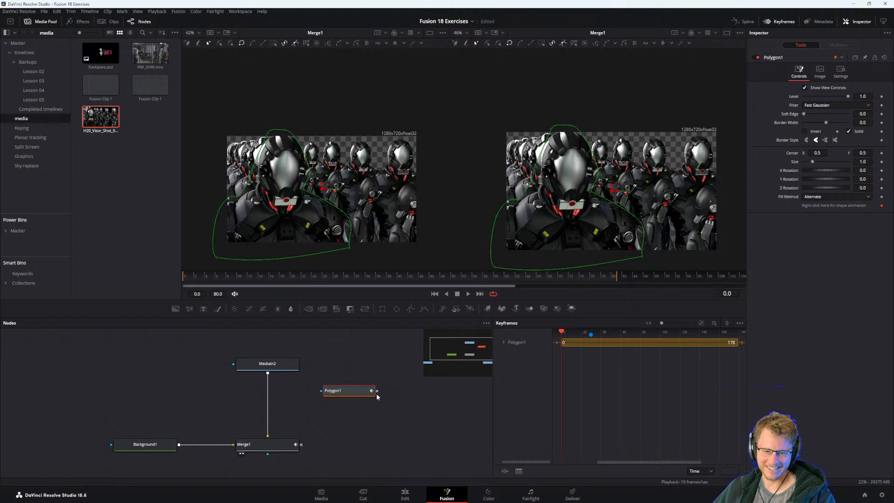
pyautogui.click(363, 405)
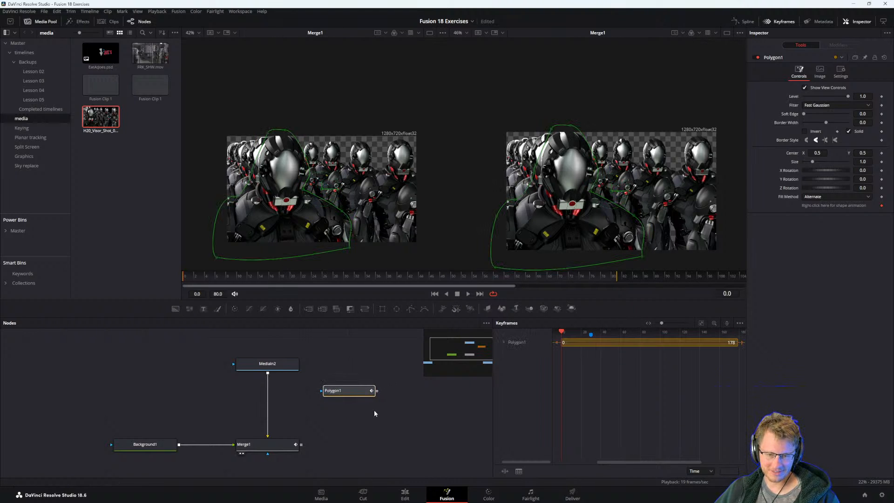
pyautogui.press('Delete')
# Remove the Track1 modifier from Merge1's center and reset the center to 0.5, 0.5.
pyautogui.click(260, 445)
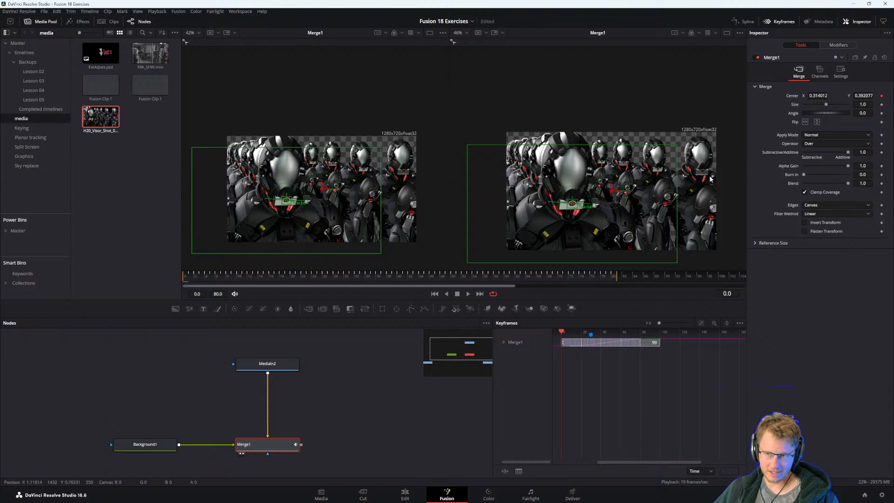
pyautogui.rightClick(795, 97)
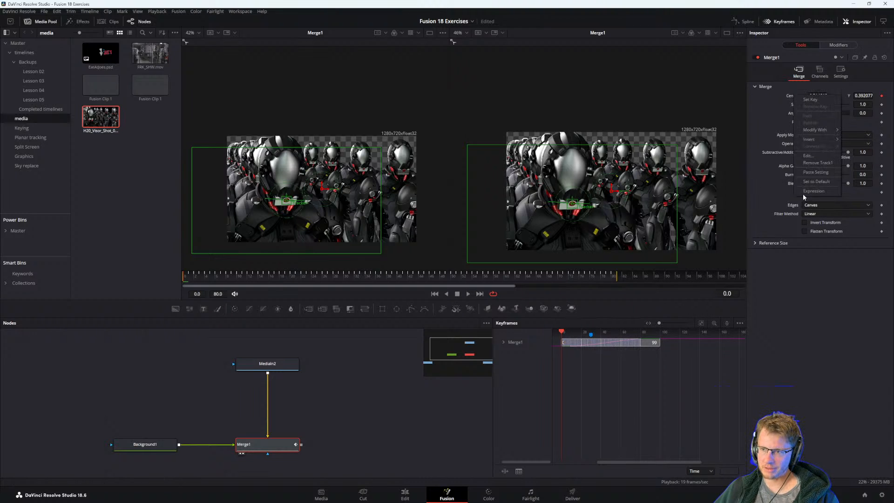
pyautogui.click(822, 163)
pyautogui.click(345, 418)
pyautogui.click(279, 443)
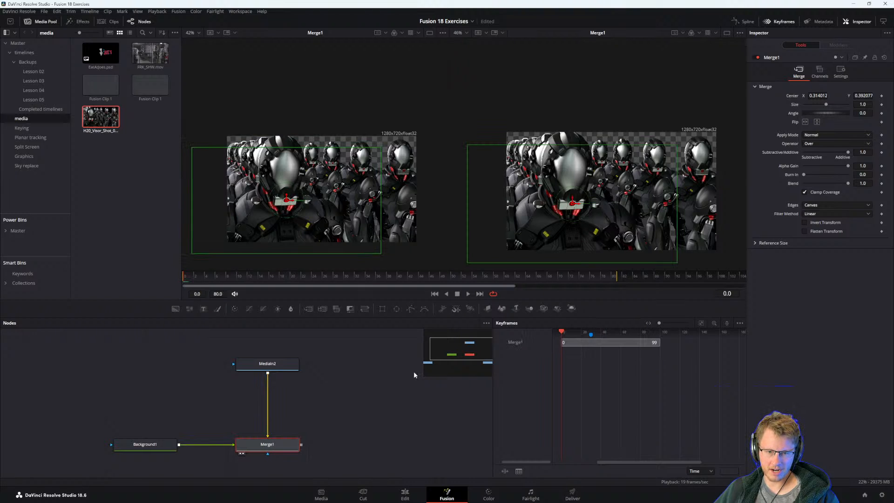
pyautogui.click(305, 421)
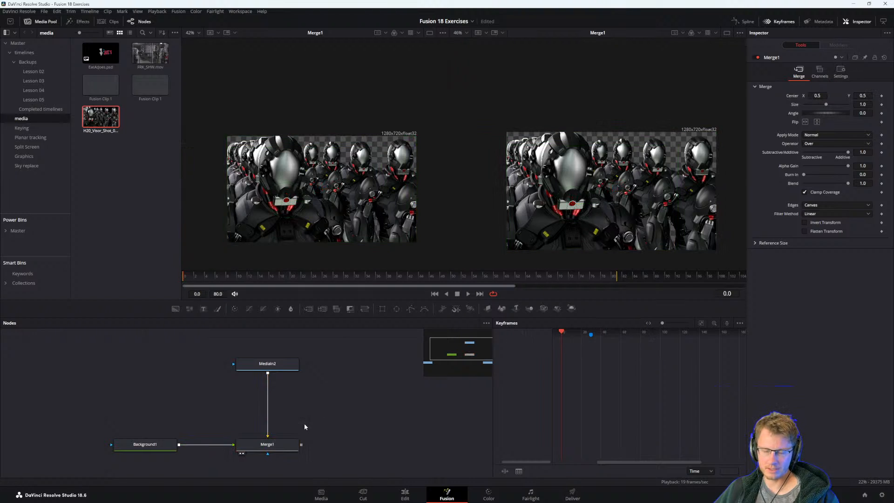
pyautogui.click(276, 447)
pyautogui.click(328, 413)
# Insert a Tracker node between MediaIn2 and Merge1.
pyautogui.scroll(1, 328, 413)
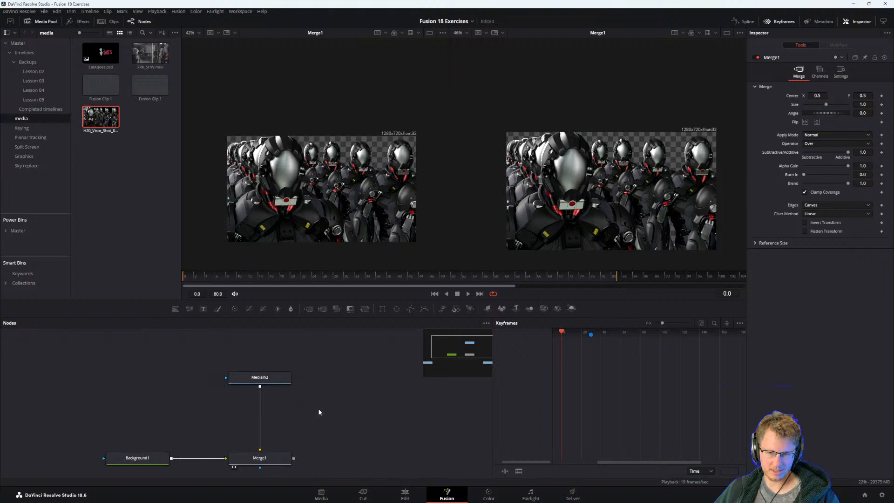
pyautogui.click(263, 377)
pyautogui.hotkey('shift', 'space')
pyautogui.write('tras')
pyautogui.press('BackSpace')
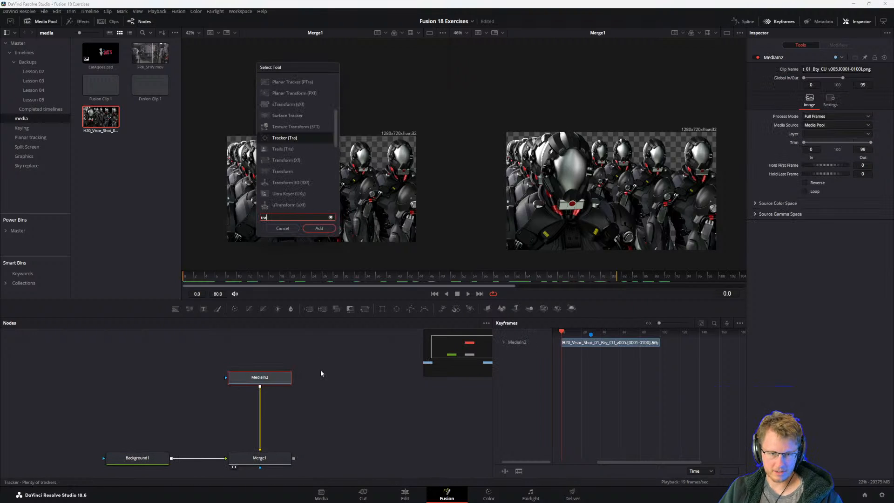
pyautogui.write('cker')
pyautogui.press('Return')
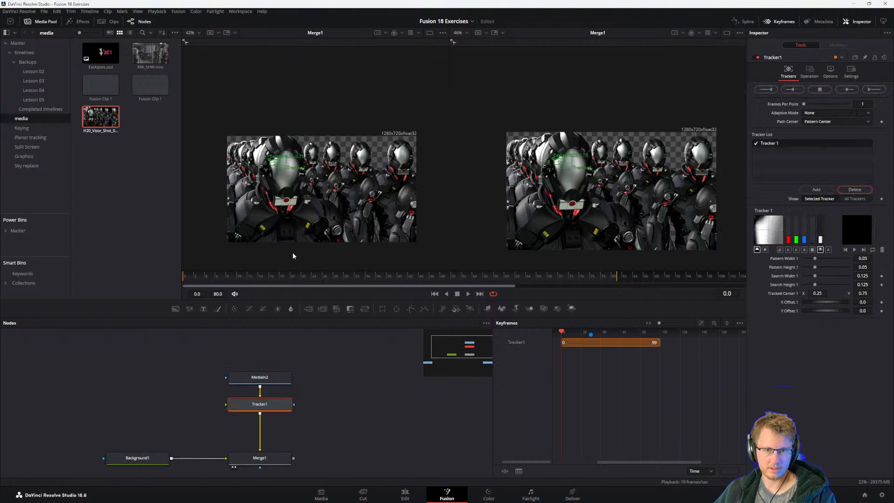
# Place the Tracker 1 pattern over the front robot's red emblem and set the adaptive mode to Best match.
pyautogui.scroll(5, 556, 160)
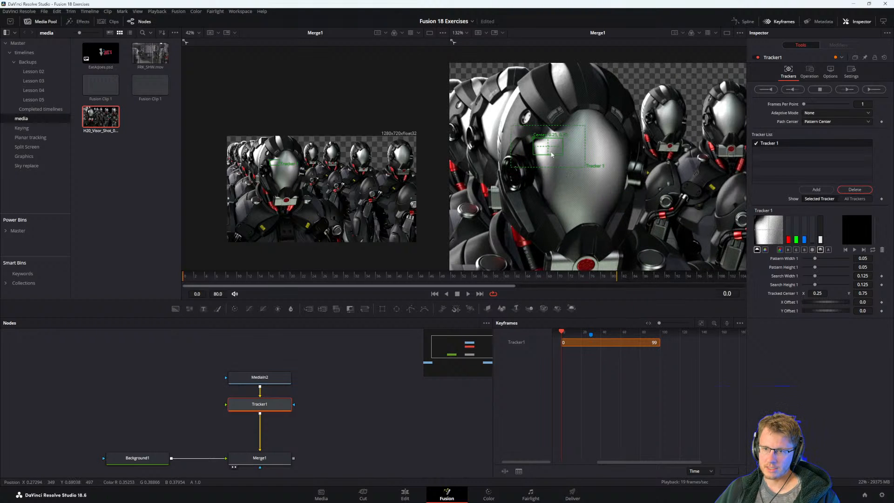
pyautogui.moveTo(534, 139); pyautogui.dragTo(583, 233)
pyautogui.moveTo(598, 206); pyautogui.dragTo(579, 199)
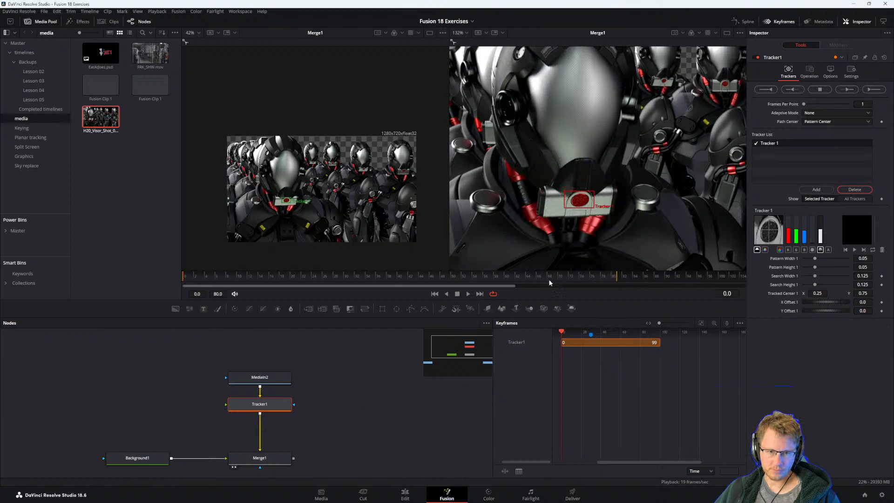
pyautogui.click(833, 113)
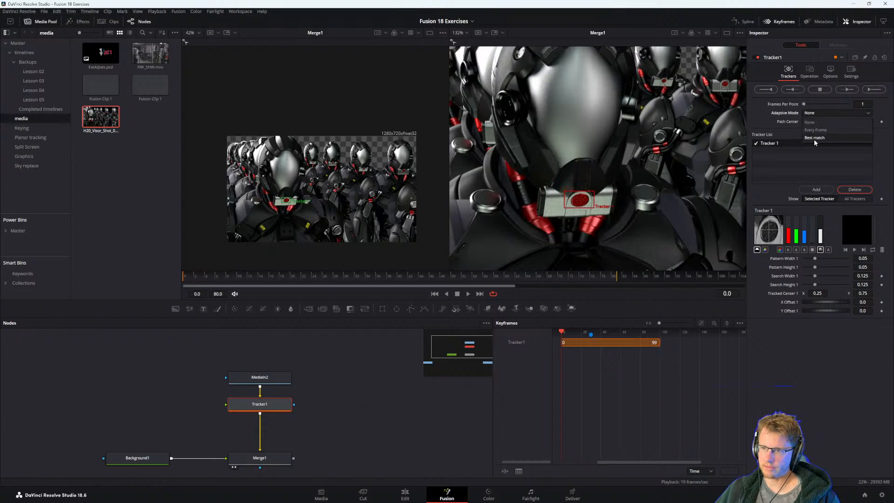
pyautogui.click(835, 130)
# Track the emblem forward through frame 80, and detach Tracker1 from the MediaIn2–Merge1 link, placing it apart from MediaIn2.
pyautogui.click(873, 89)
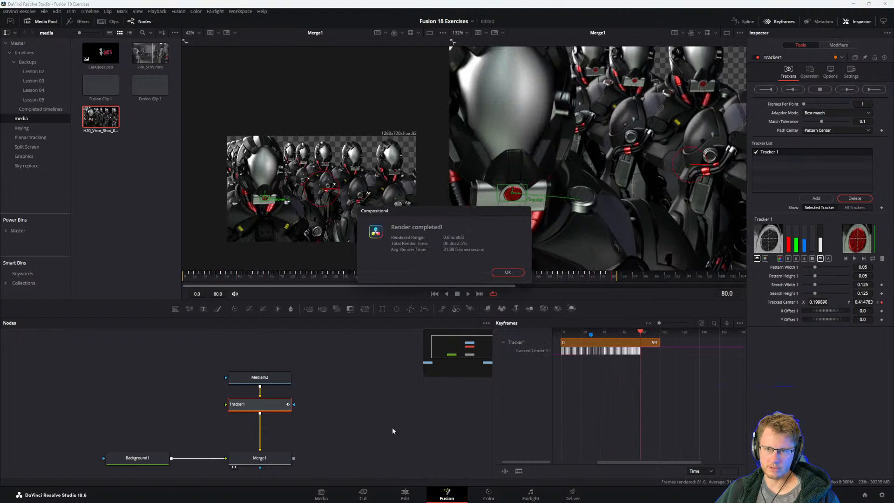
pyautogui.press('Return')
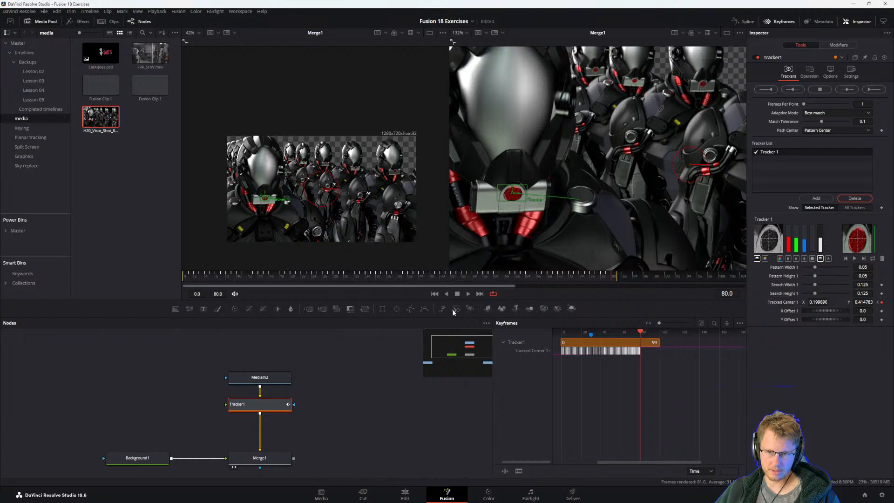
pyautogui.moveTo(316, 417); pyautogui.dragTo(147, 392)
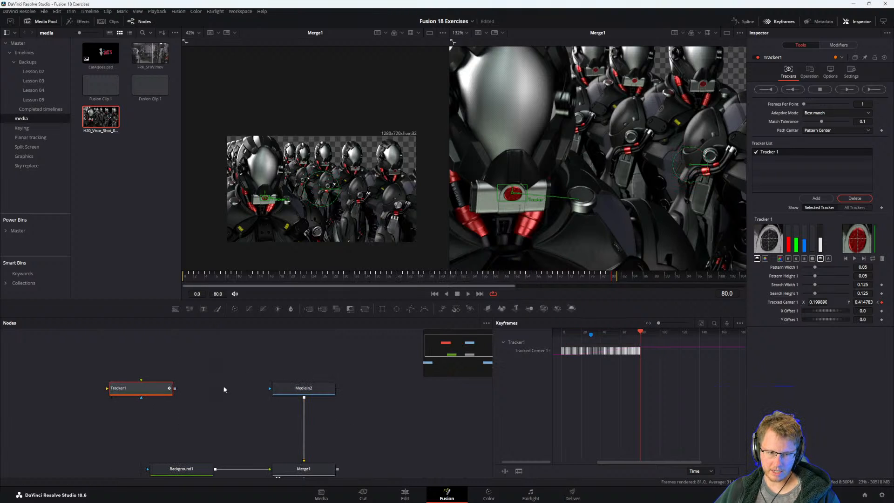
# Add a Polygon mask to MediaIn2 and enable the mask's Invert option.
pyautogui.click(300, 385)
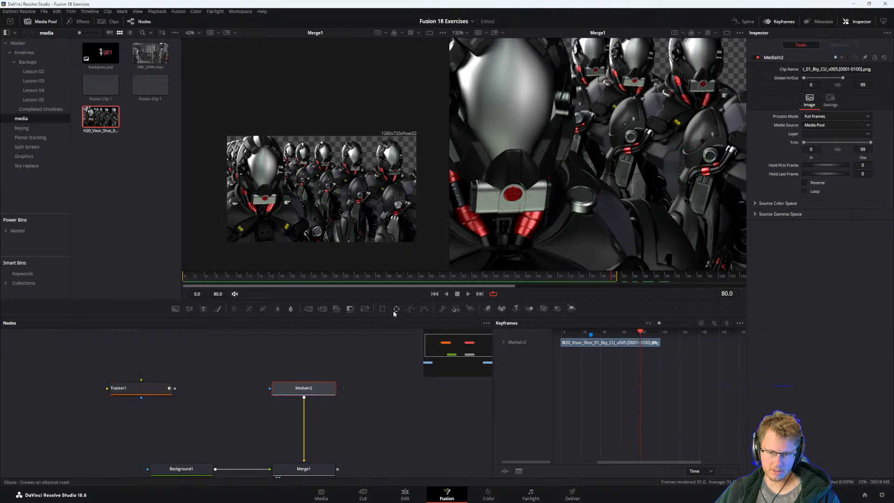
pyautogui.scroll(-4, 556, 198)
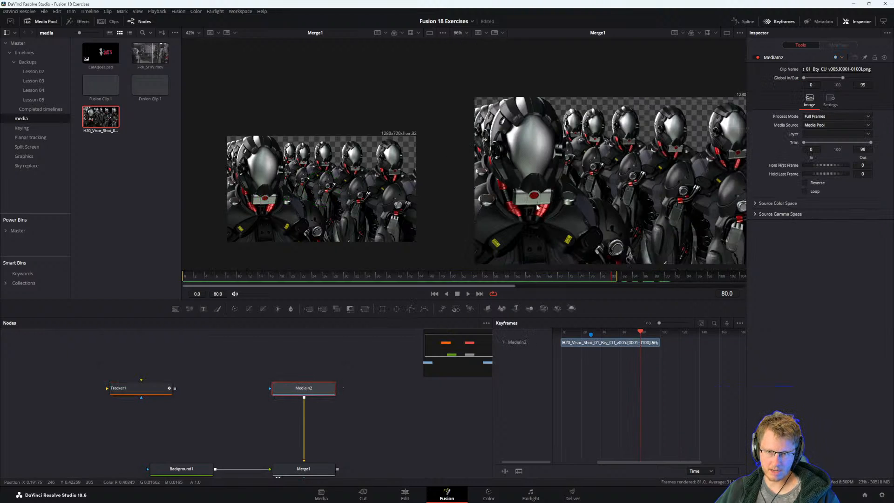
pyautogui.moveTo(556, 198); pyautogui.dragTo(571, 204)
pyautogui.moveTo(380, 386); pyautogui.dragTo(355, 366)
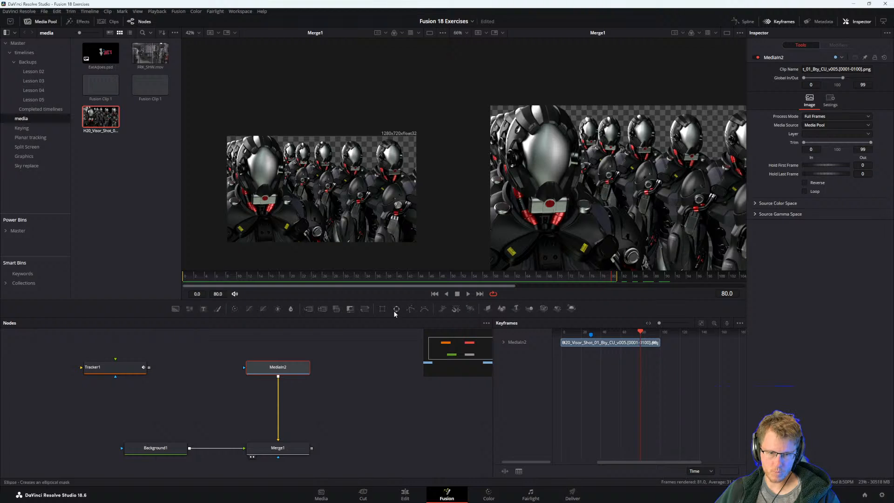
pyautogui.click(410, 308)
pyautogui.click(278, 373)
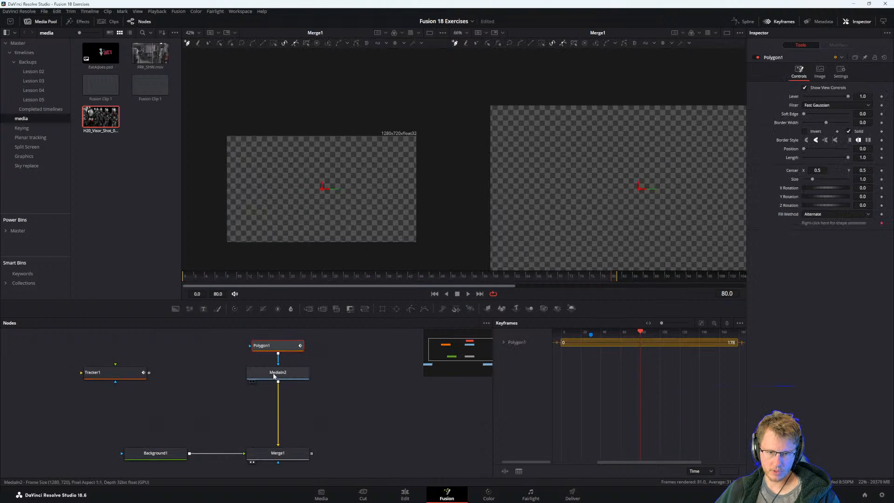
pyautogui.click(266, 345)
pyautogui.click(806, 131)
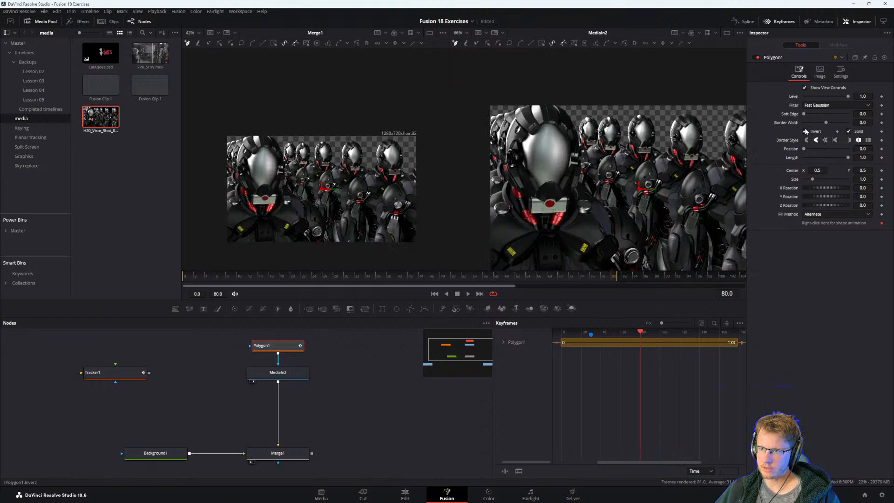
pyautogui.click(583, 185)
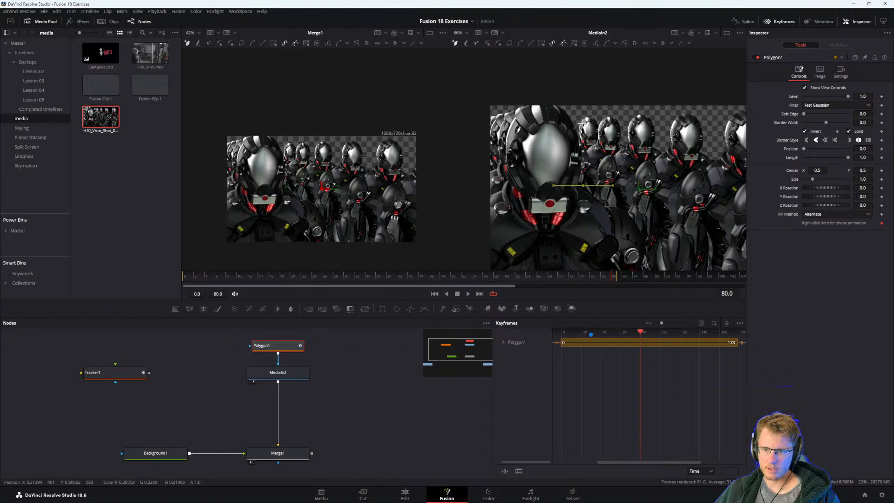
pyautogui.moveTo(579, 112); pyautogui.dragTo(526, 96)
pyautogui.moveTo(504, 146); pyautogui.dragTo(502, 149)
pyautogui.click(502, 181)
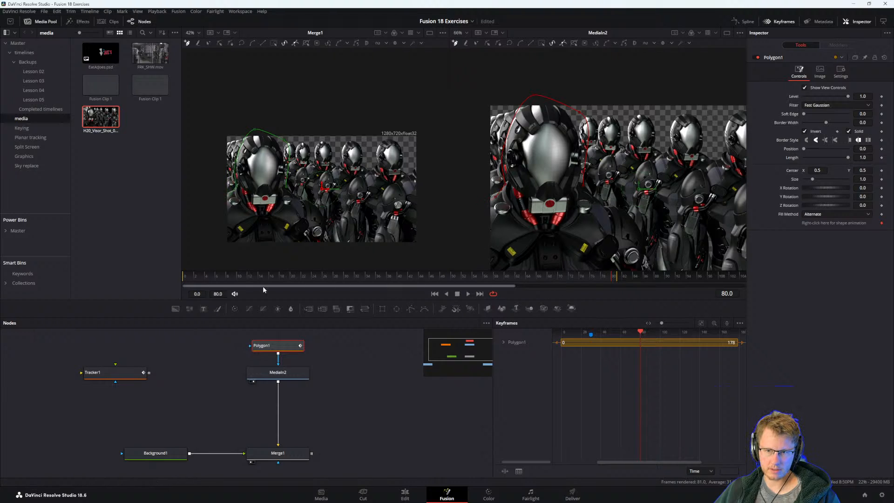
pyautogui.hotkey('ctrl', 'z')
pyautogui.hotkey('ctrl', 'z')
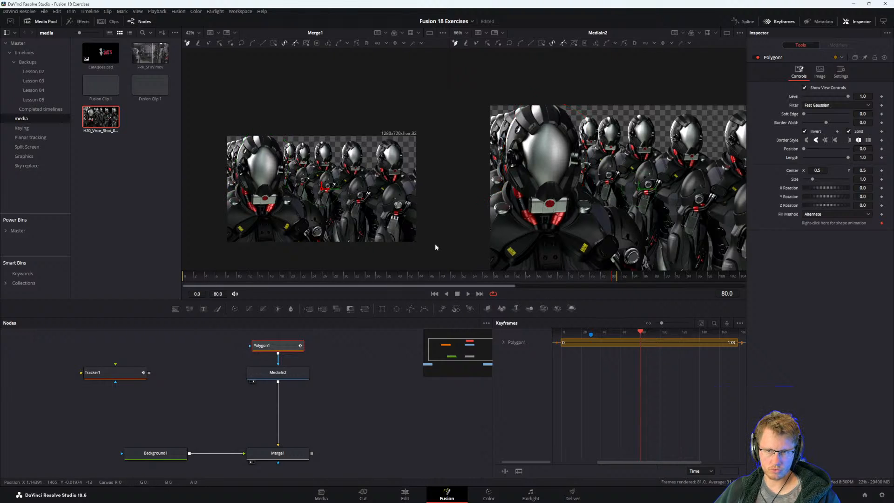
# At frame 0, outline the front robot's head, left shoulder and bottom edge with Polygon1 mask points, running past the image borders.
pyautogui.press('Home')
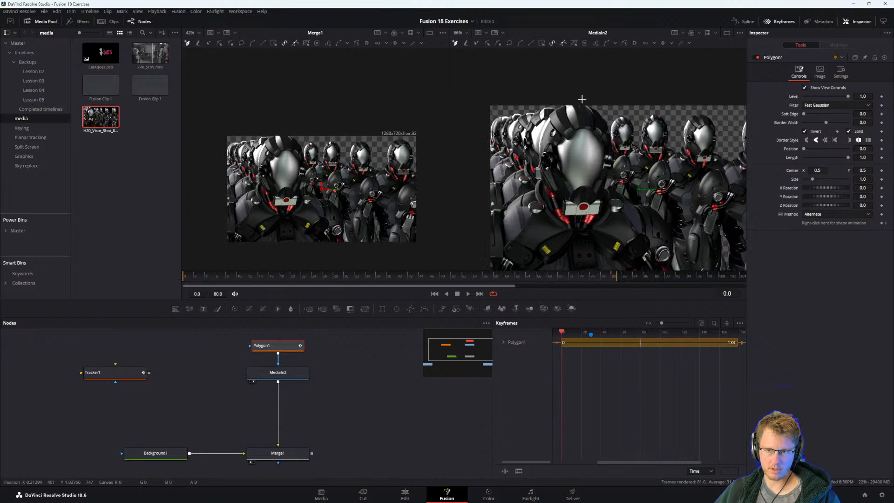
pyautogui.click(522, 164)
pyautogui.click(533, 187)
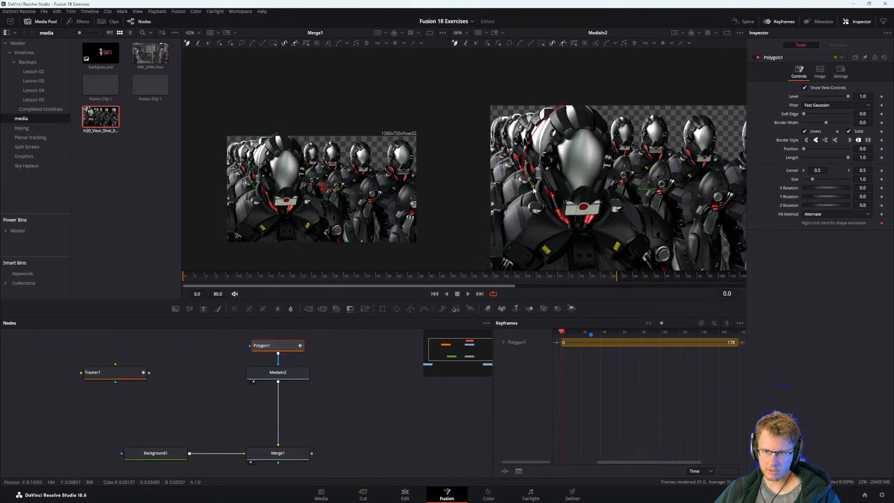
pyautogui.click(501, 207)
pyautogui.moveTo(484, 229); pyautogui.dragTo(514, 174)
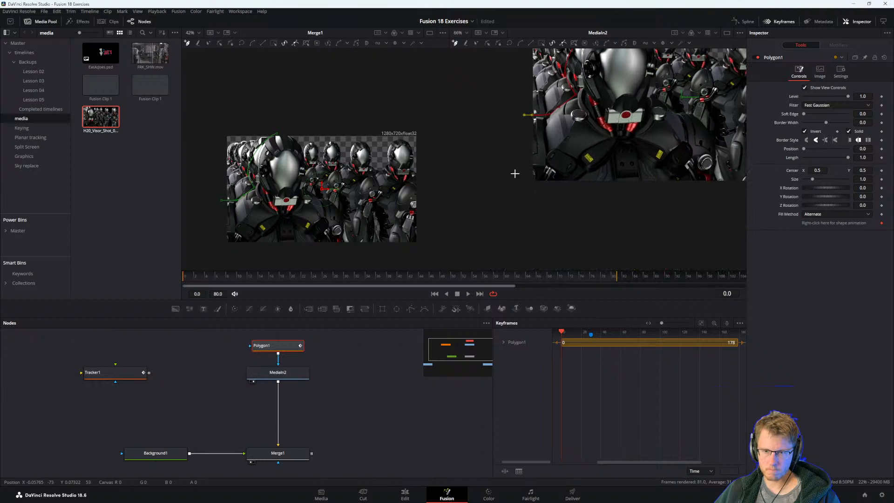
pyautogui.click(529, 187)
pyautogui.moveTo(699, 190); pyautogui.dragTo(564, 201)
pyautogui.click(593, 202)
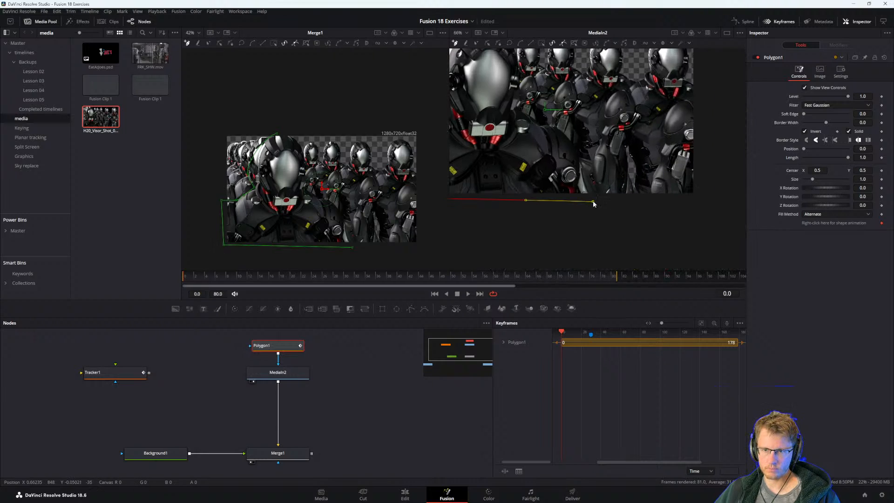
# Trace the front robot's right shoulder, neck and helmet side, close the Polygon1 mask at the head's top, and smooth its curve.
pyautogui.click(583, 160)
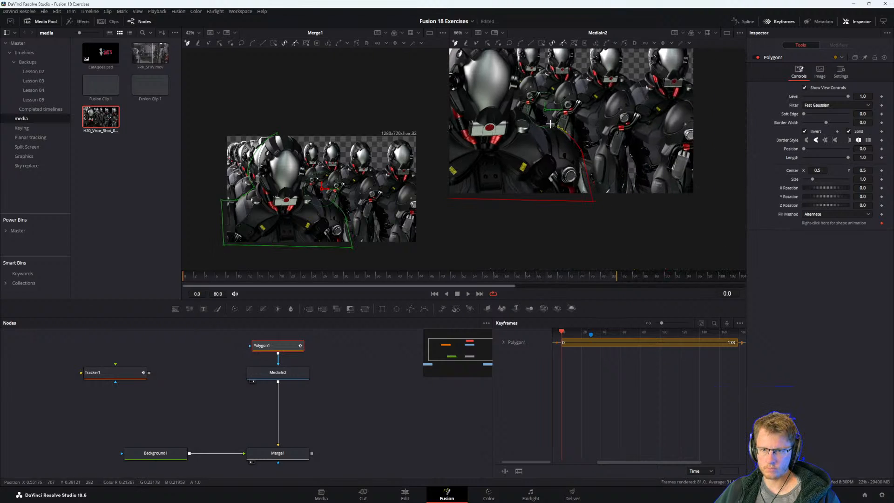
pyautogui.moveTo(509, 109); pyautogui.dragTo(526, 156)
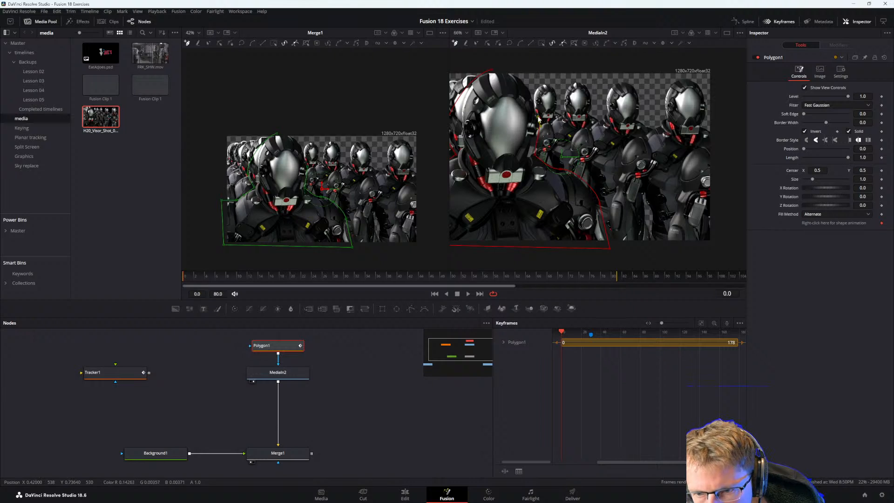
pyautogui.click(528, 80)
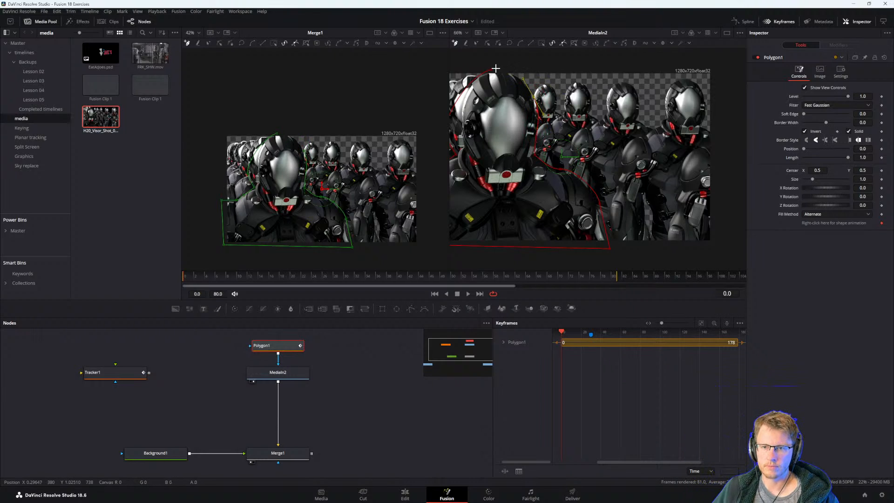
pyautogui.click(488, 69)
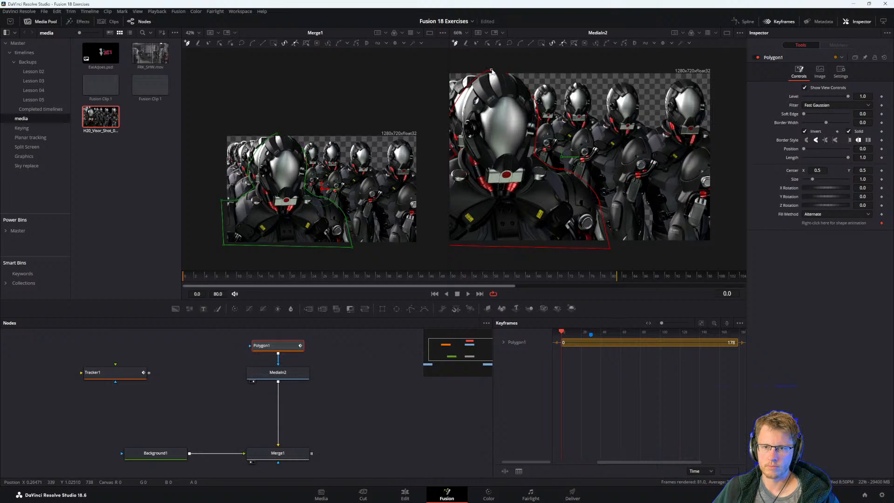
pyautogui.click(491, 71)
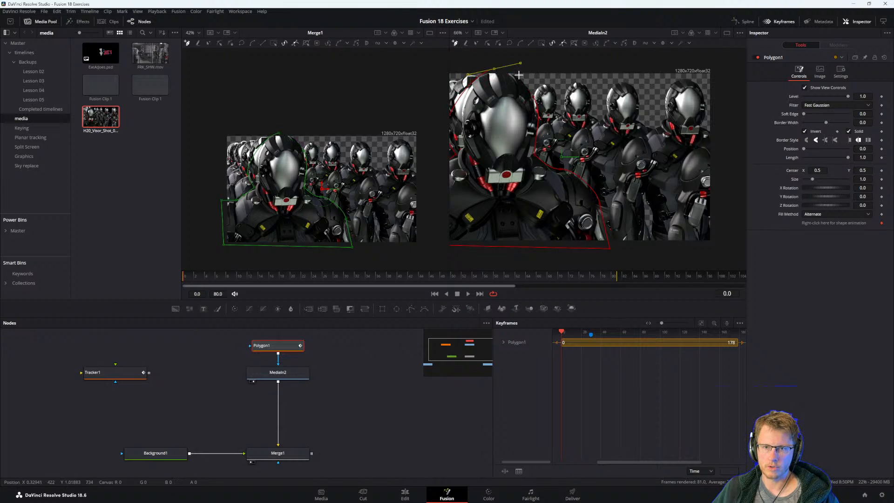
pyautogui.click(534, 98)
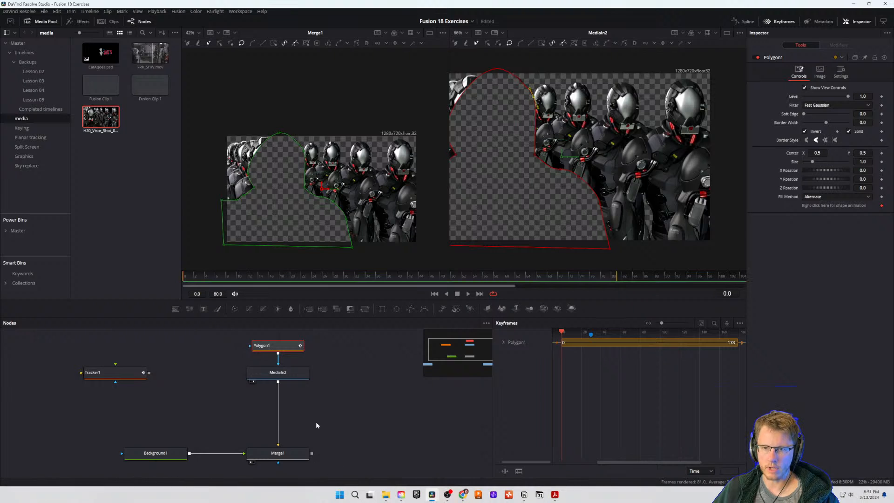
# Turn off the Invert option of the Polygon1 mask so only the front robot is kept.
pyautogui.moveTo(316, 421); pyautogui.dragTo(367, 419)
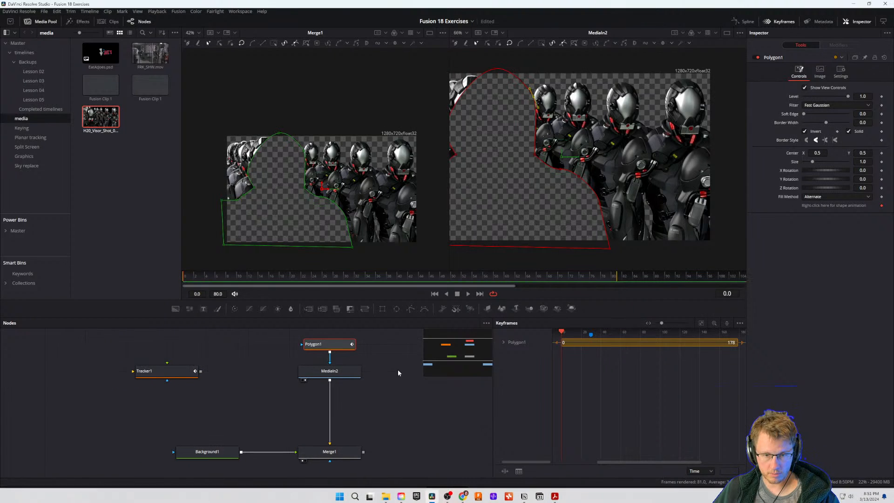
pyautogui.click(805, 131)
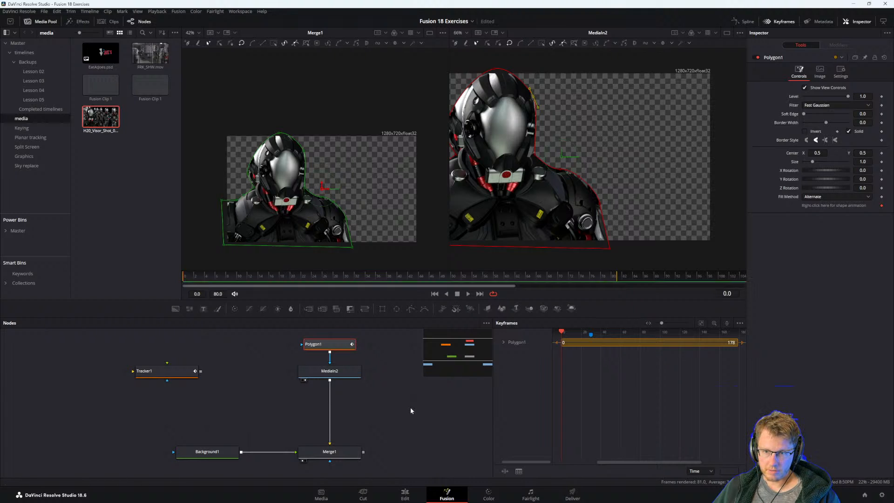
pyautogui.click(329, 370)
pyautogui.click(342, 345)
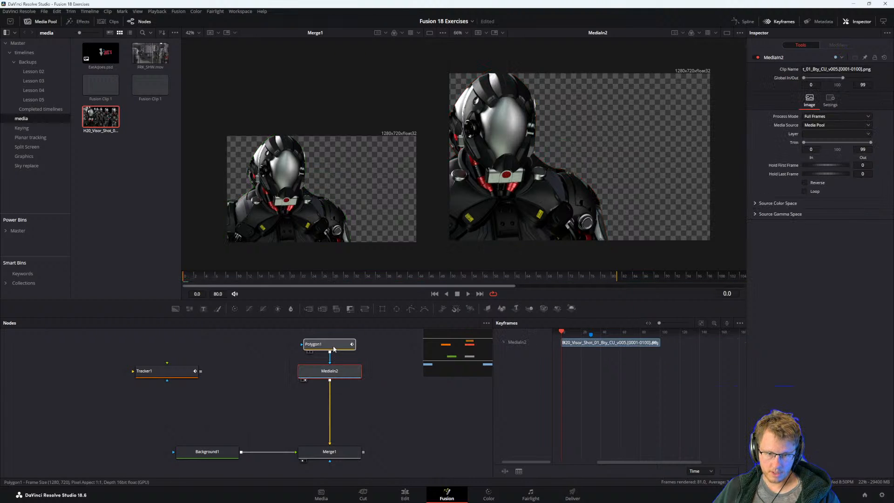
pyautogui.rightClick(340, 346)
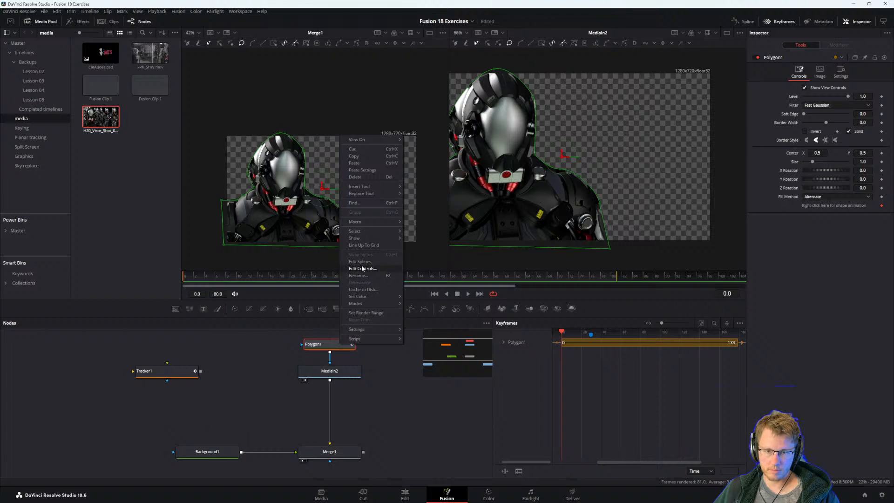
pyautogui.click(319, 351)
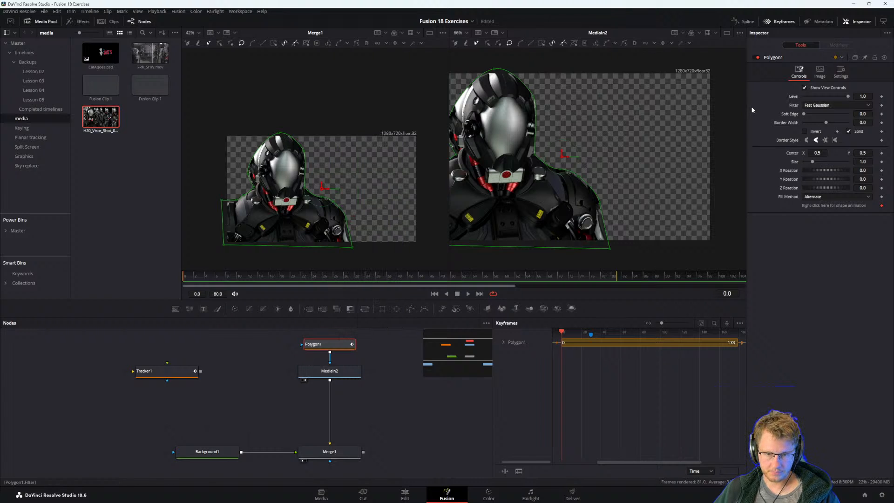
# Try connecting Polygon1's Center to the Tracker1Tracker1Path Position with the path center offset to X 0.726, Y about 0.61, and undo it.
pyautogui.rightClick(793, 155)
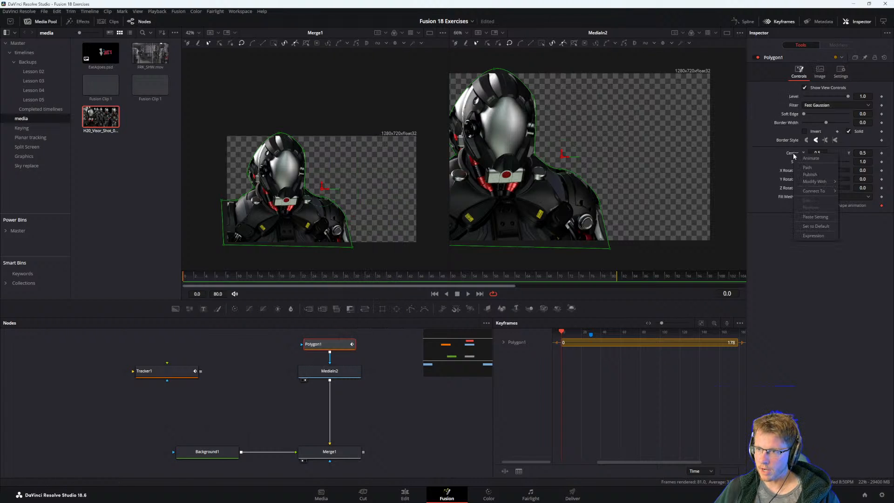
pyautogui.moveTo(823, 193)
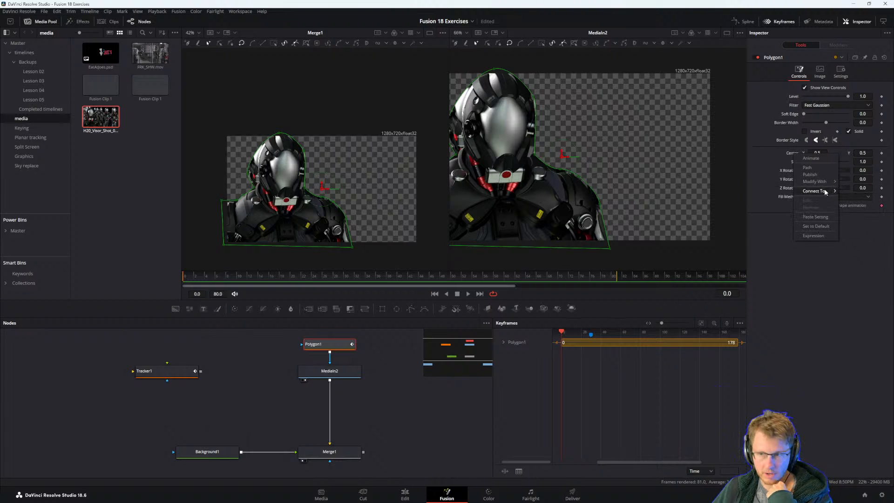
pyautogui.moveTo(774, 195)
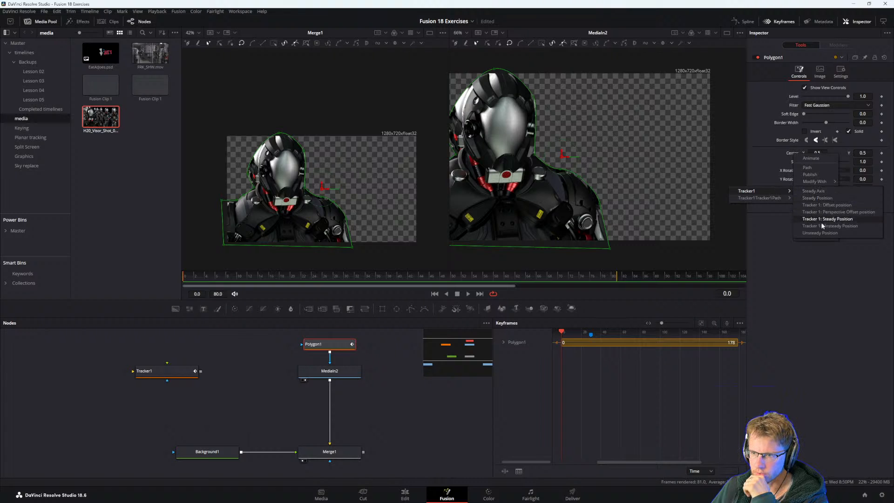
pyautogui.click(809, 198)
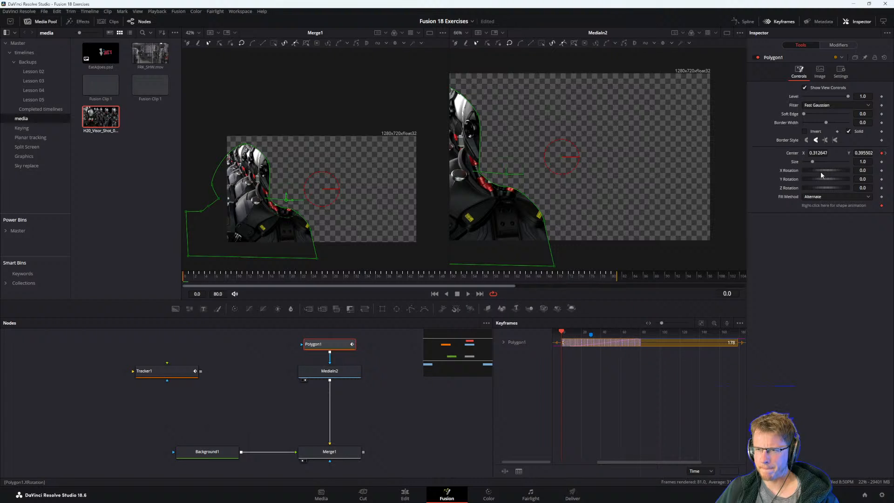
pyautogui.click(836, 45)
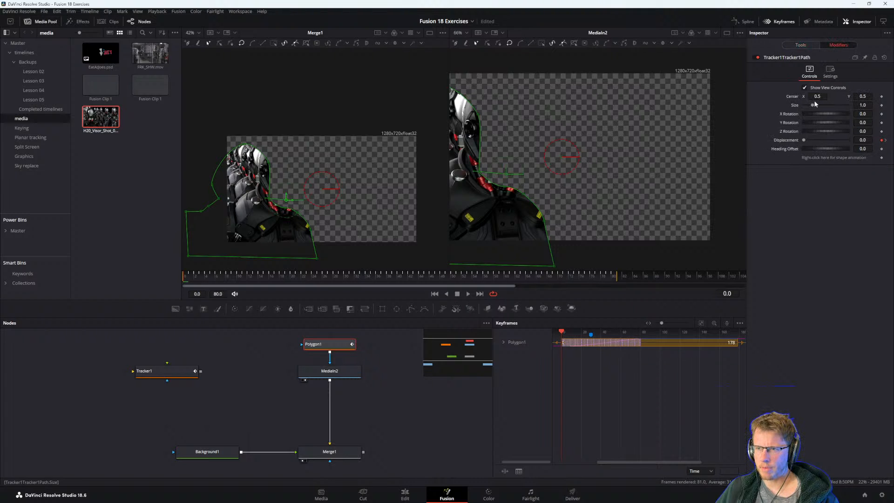
pyautogui.moveTo(816, 96); pyautogui.dragTo(888, 95)
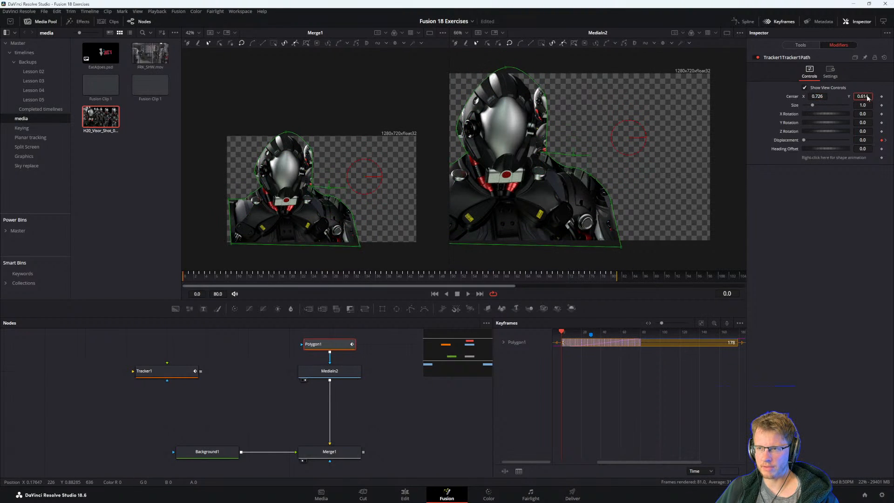
pyautogui.hotkey('ctrl', 'z')
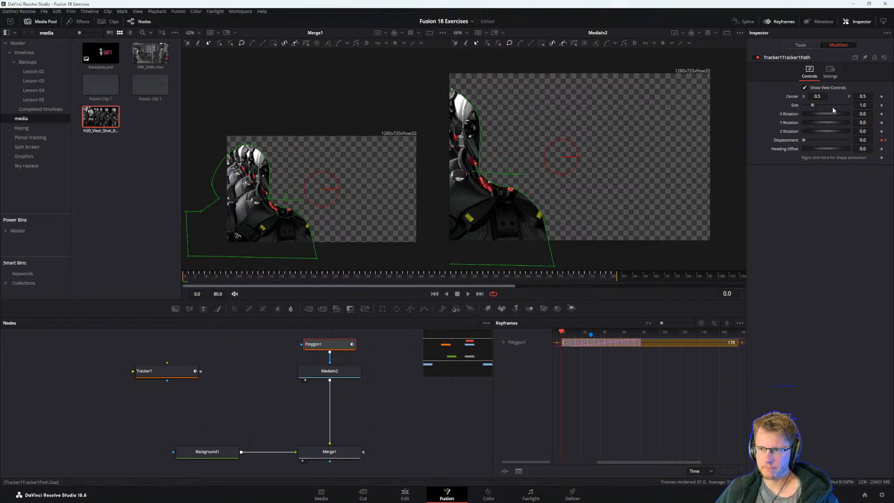
pyautogui.hotkey('ctrl', 'z')
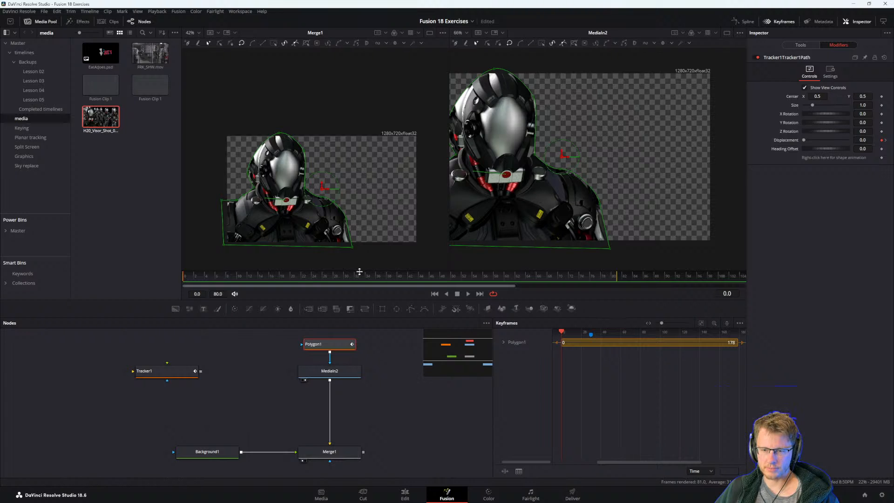
pyautogui.moveTo(358, 276); pyautogui.dragTo(154, 270)
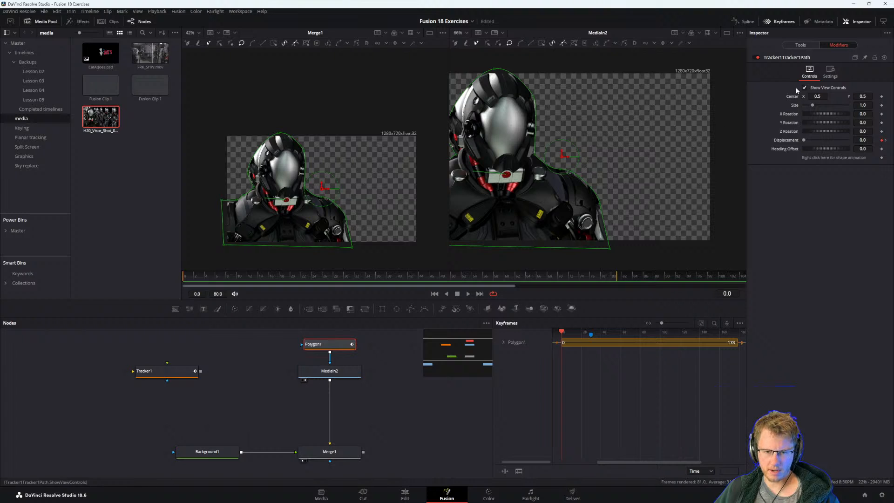
pyautogui.rightClick(795, 99)
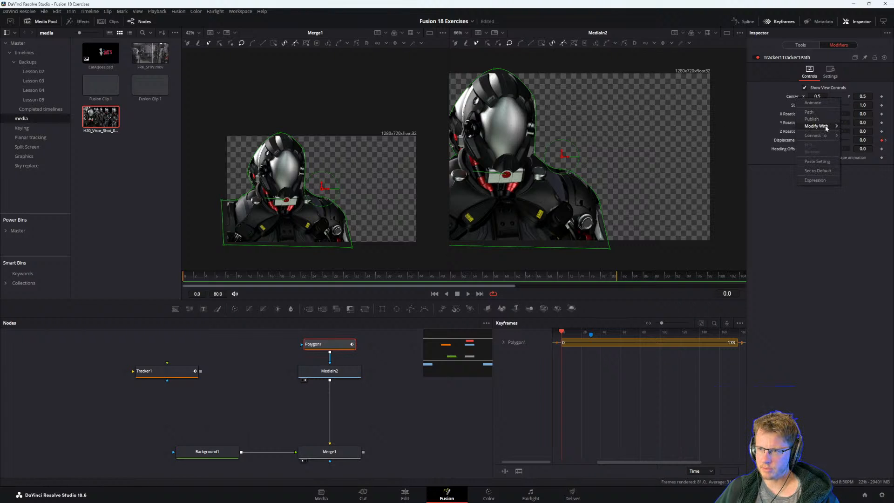
pyautogui.moveTo(826, 127)
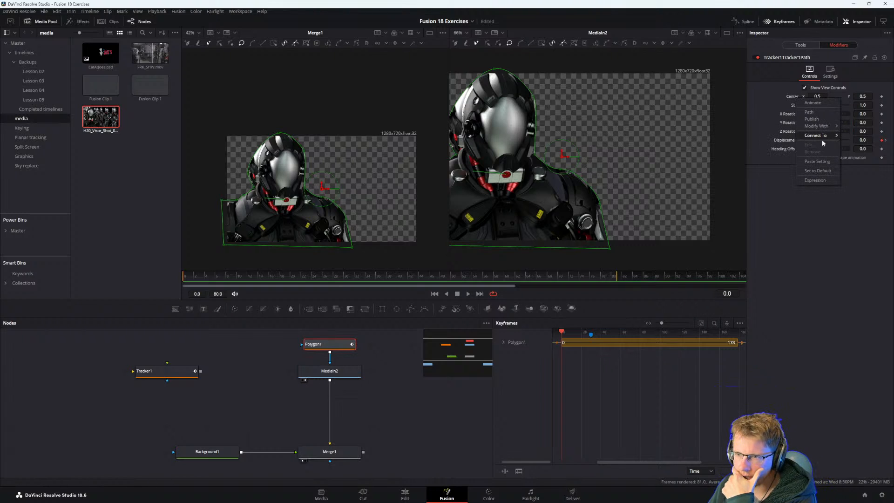
pyautogui.click(380, 411)
pyautogui.click(380, 411)
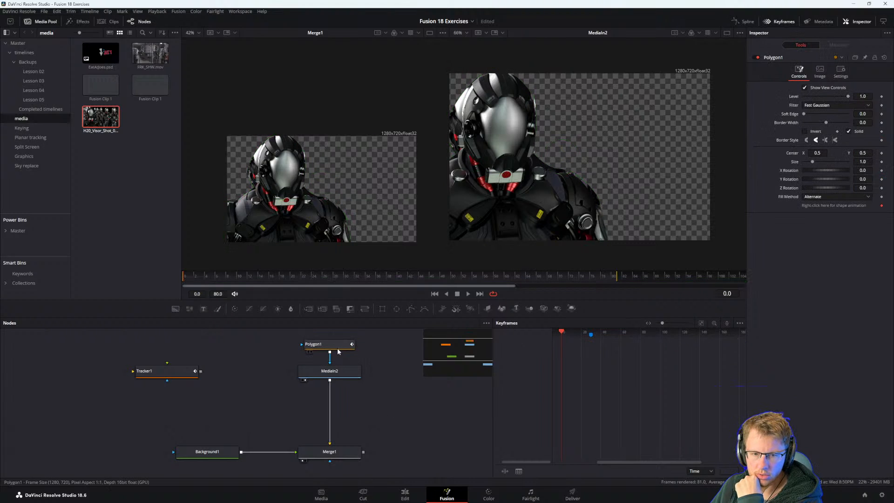
# Connect the Polygon1 mask's Center to the Position of Tracker1Tracker1Path.
pyautogui.click(337, 348)
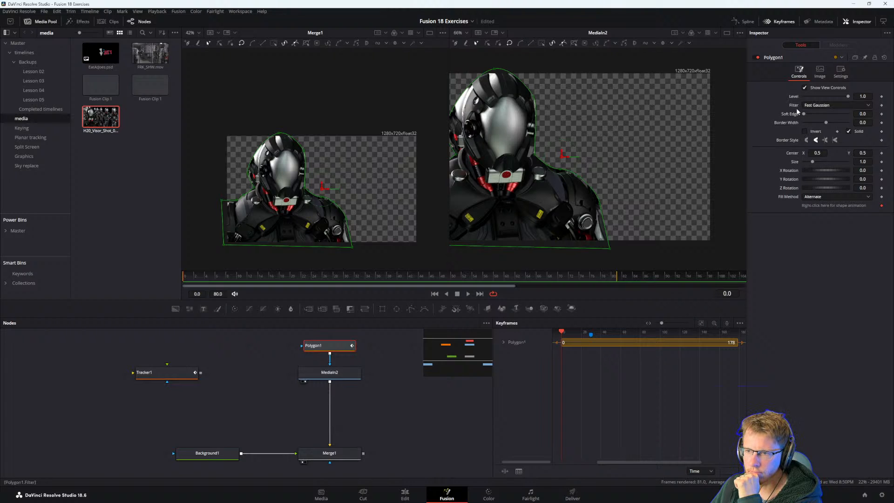
pyautogui.rightClick(795, 153)
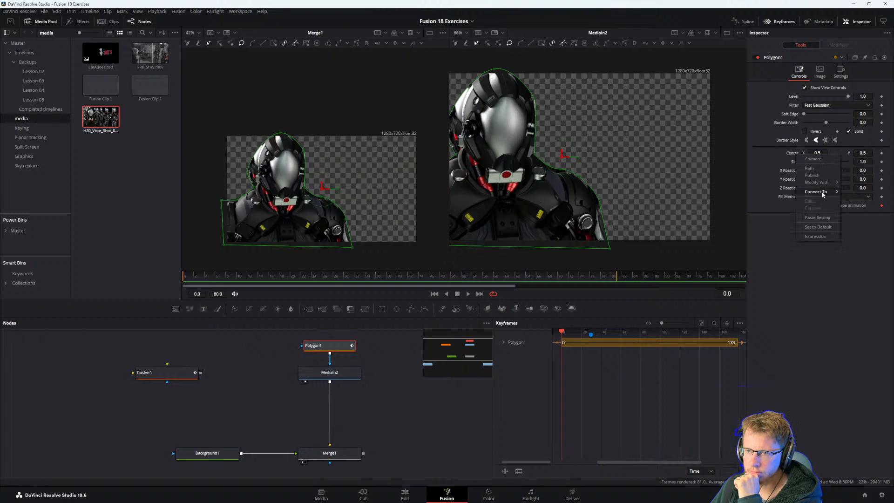
pyautogui.moveTo(821, 191)
pyautogui.moveTo(771, 191)
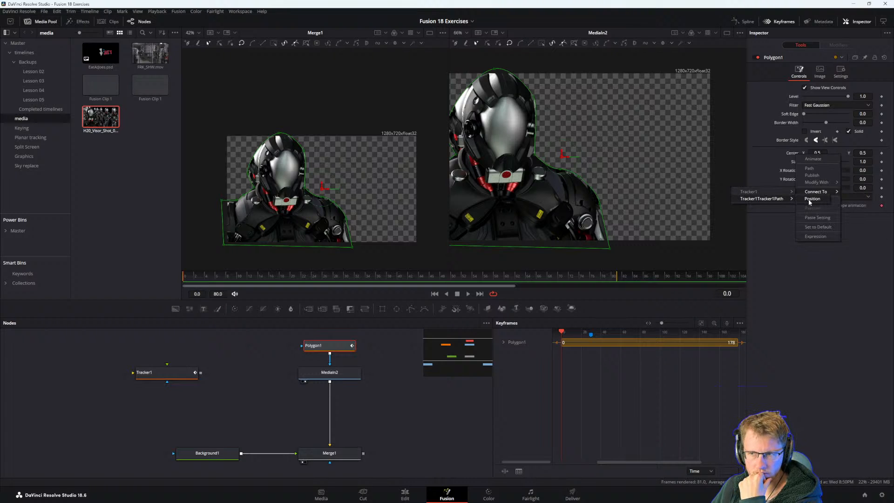
pyautogui.click(811, 198)
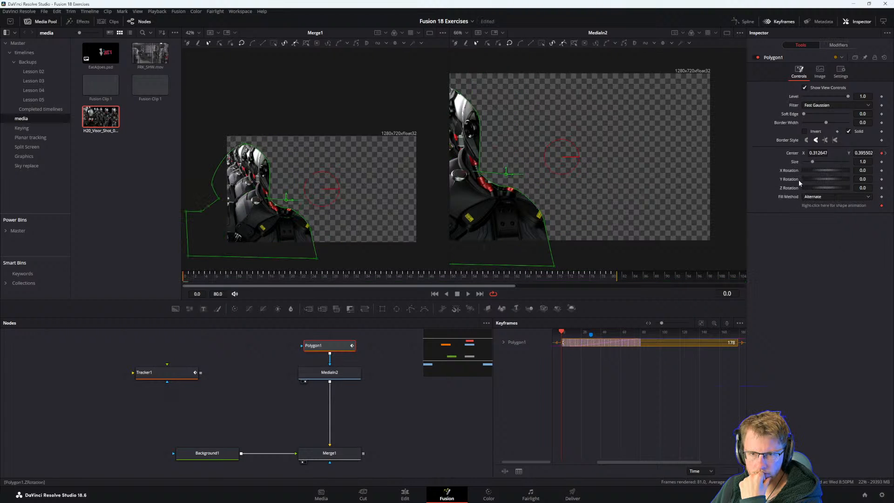
# Set the Tracker1Tracker1Path center to X 0.696, Y 0.597 to realign the mask with the robot, and play the clip.
pyautogui.click(838, 45)
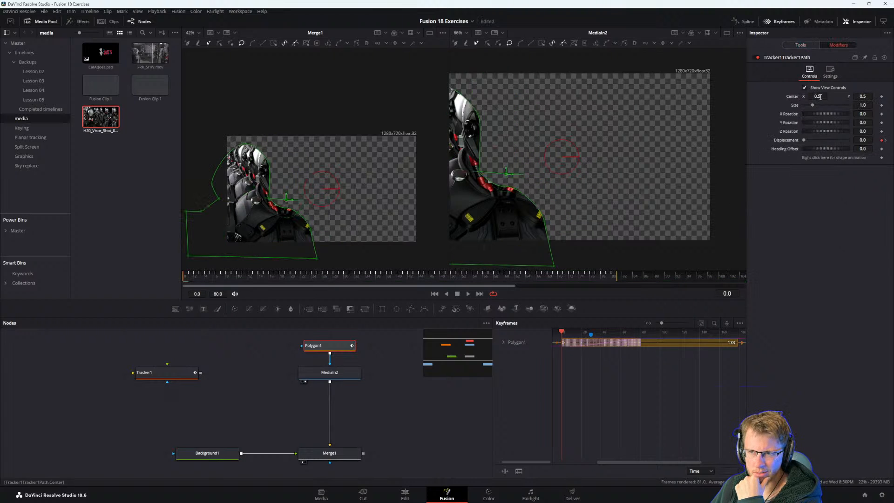
pyautogui.moveTo(820, 97); pyautogui.dragTo(883, 97)
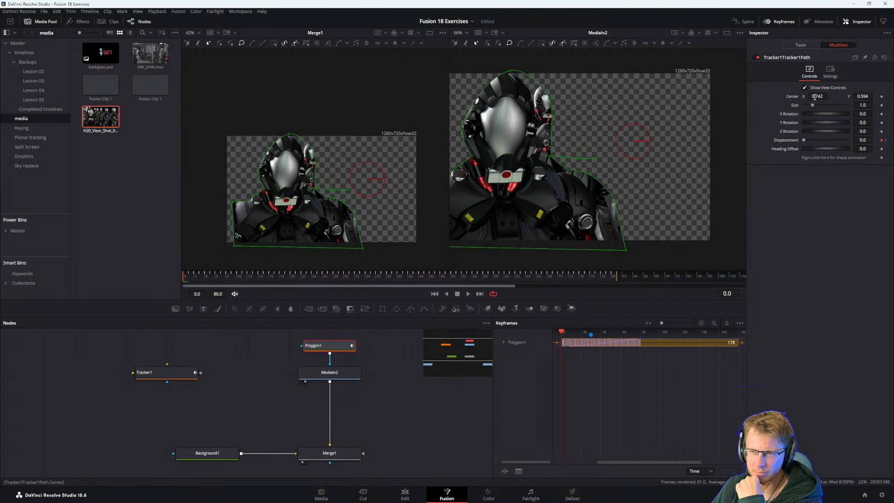
pyautogui.moveTo(814, 96); pyautogui.dragTo(796, 97)
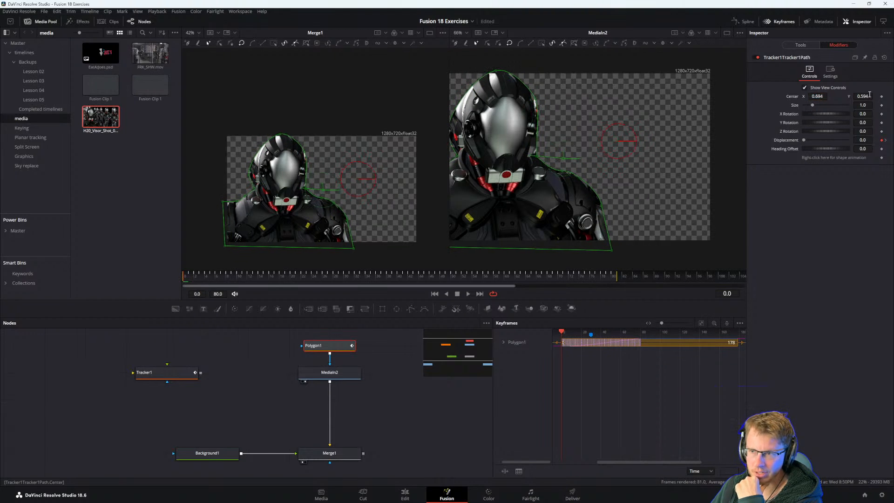
pyautogui.moveTo(869, 94); pyautogui.dragTo(818, 96)
pyautogui.press('space')
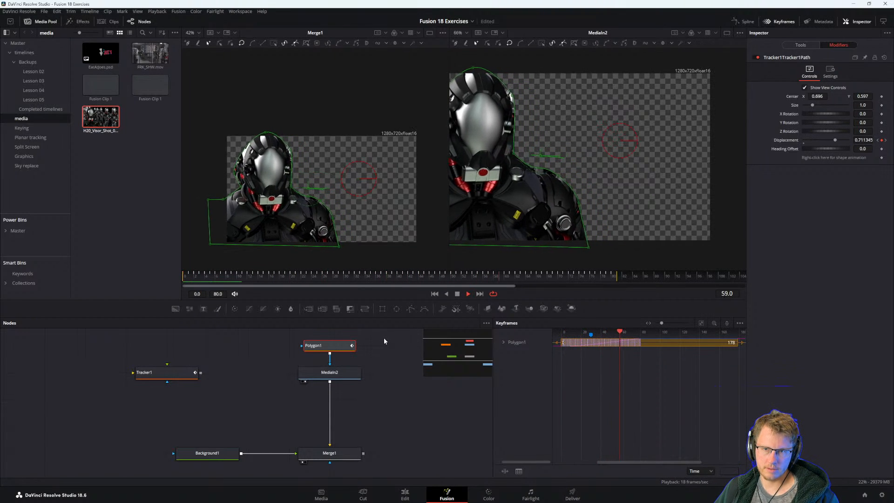
# Replay the clip to check the mask and set the Tracker1Tracker1Path center to X 0.689, Y 0.584.
pyautogui.moveTo(196, 276); pyautogui.dragTo(172, 276)
pyautogui.press('space')
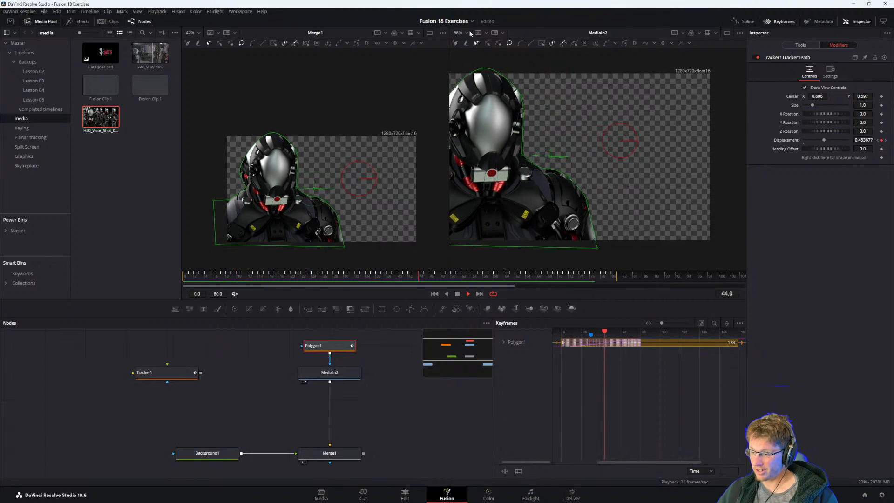
pyautogui.press('space')
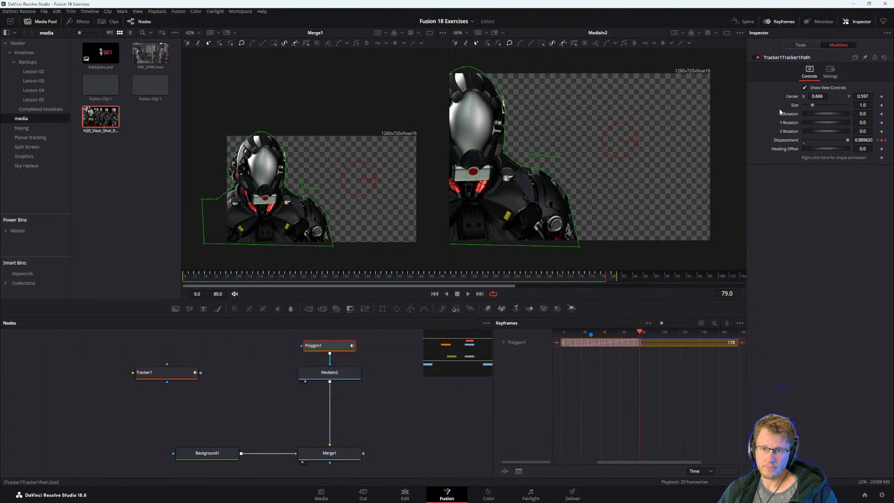
pyautogui.moveTo(855, 96); pyautogui.dragTo(814, 97)
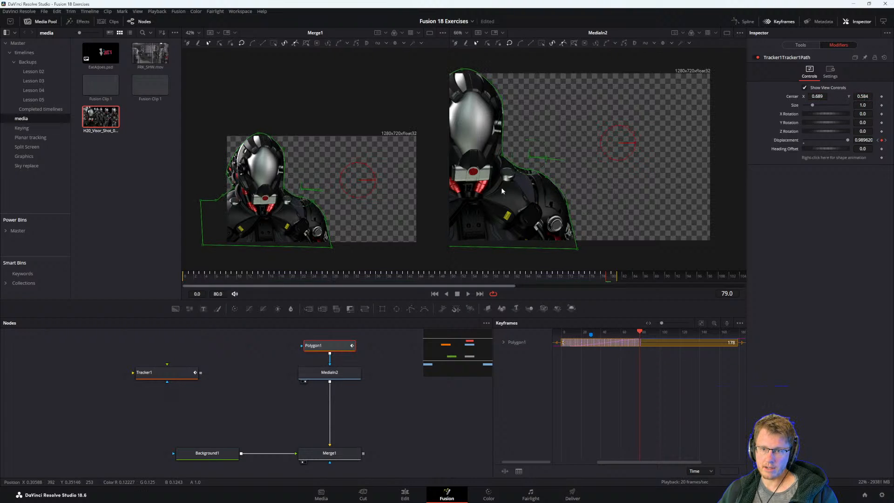
# Consult the exercise steps in the PDF guide and realign the Background1 node level with Merge1 in the node graph.
pyautogui.scroll(-2, 365, 412)
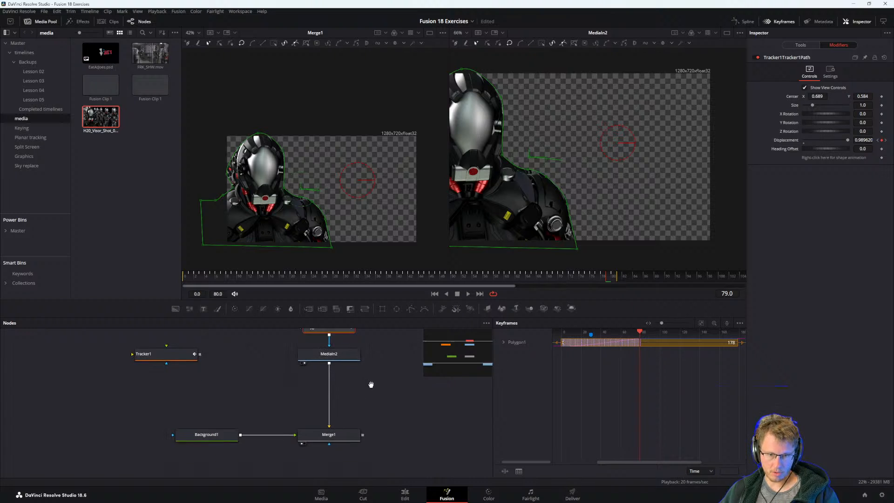
pyautogui.moveTo(219, 427); pyautogui.dragTo(221, 373)
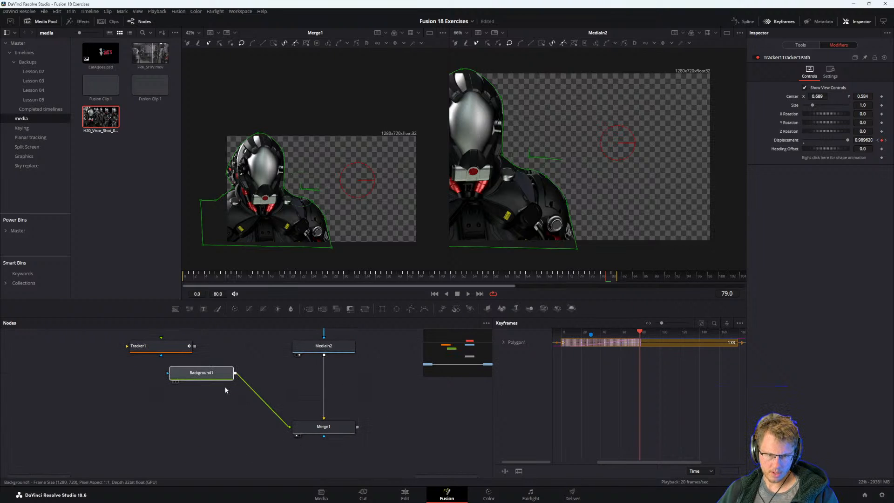
pyautogui.hotkey('alt', 'Tab')
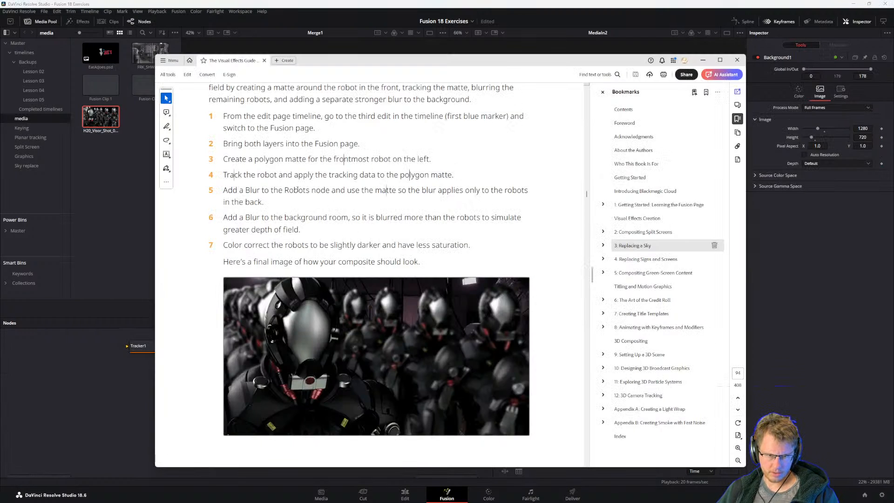
pyautogui.hotkey('alt', 'Tab')
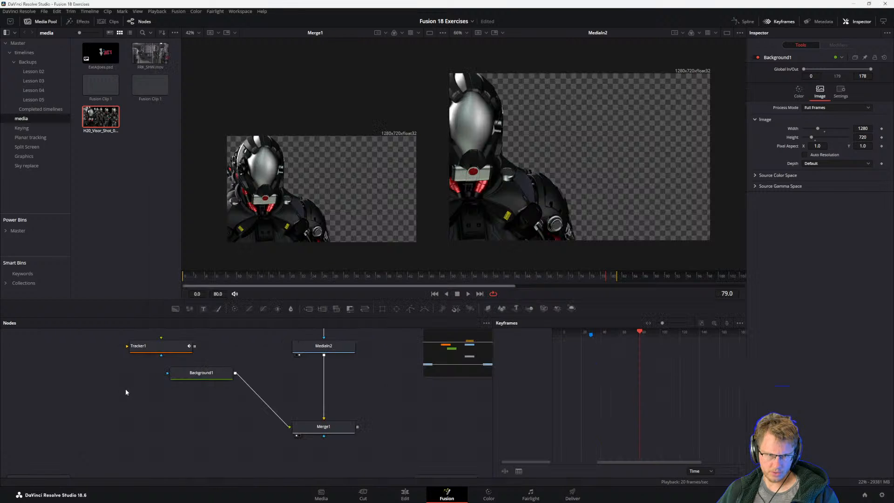
pyautogui.moveTo(297, 373); pyautogui.dragTo(297, 393)
pyautogui.moveTo(191, 394); pyautogui.dragTo(188, 435)
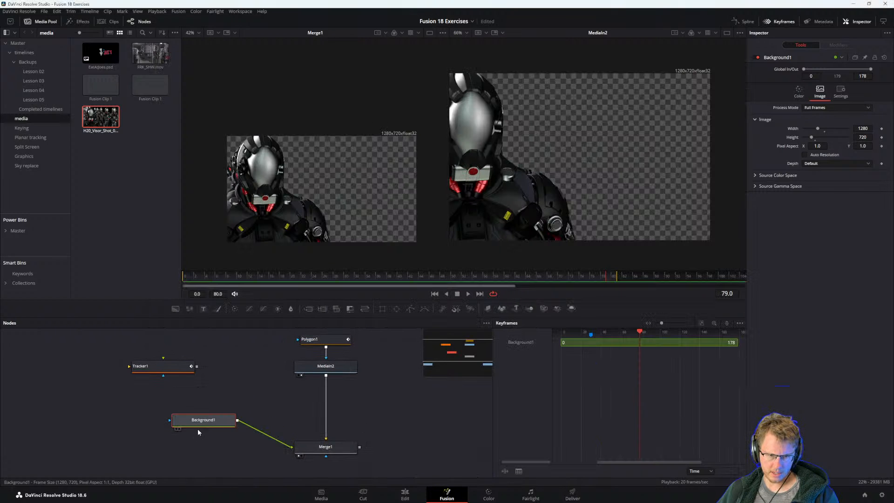
pyautogui.moveTo(269, 423); pyautogui.dragTo(179, 423)
pyautogui.moveTo(112, 418); pyautogui.dragTo(112, 445)
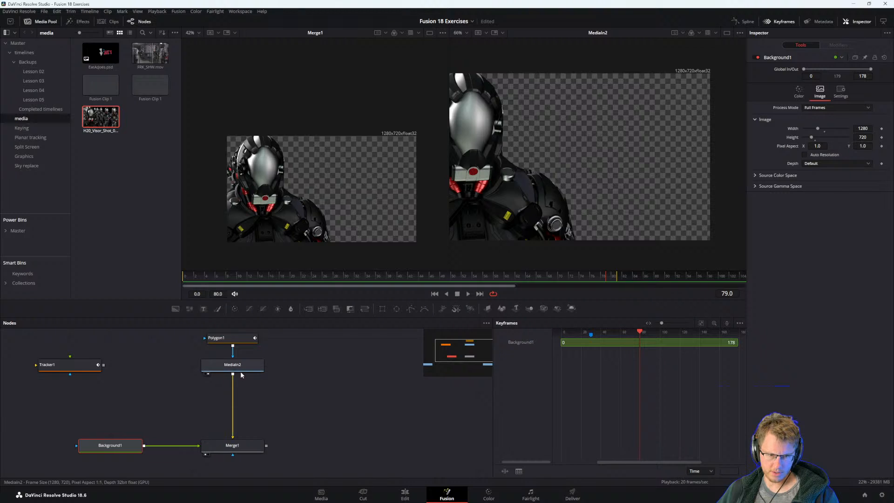
# Add a second Merge node beside Merge1 and connect Merge1's output to its background input.
pyautogui.moveTo(233, 375); pyautogui.dragTo(318, 431)
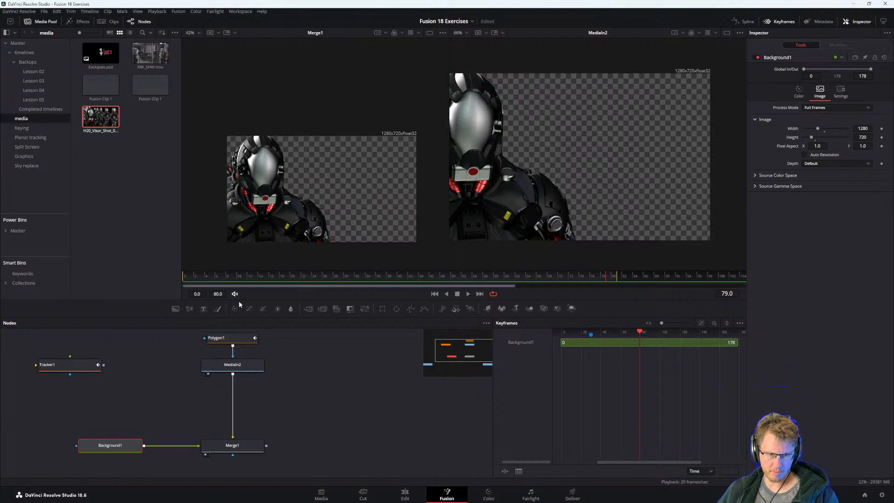
pyautogui.moveTo(308, 308); pyautogui.dragTo(314, 446)
pyautogui.click(258, 367)
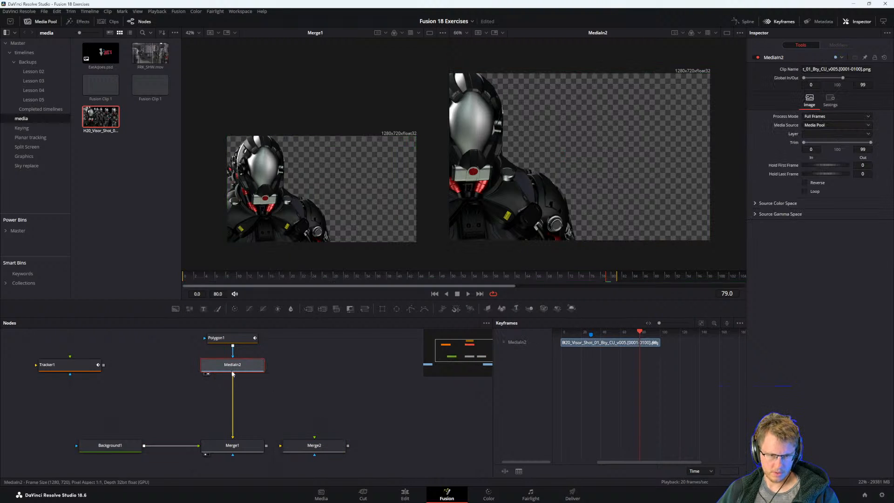
pyautogui.moveTo(232, 374); pyautogui.dragTo(272, 404)
pyautogui.click(319, 449)
pyautogui.scroll(1, 271, 403)
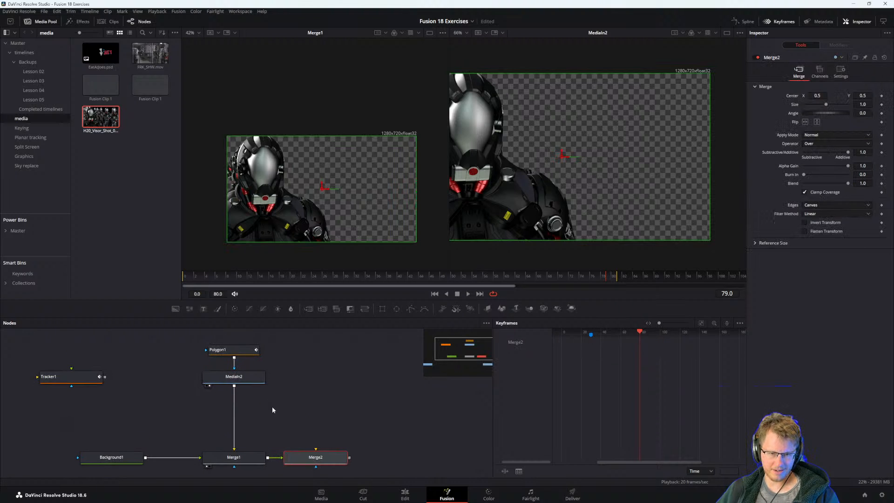
# Connect another copy of the H20_Visor_Shot robot clip to Merge2's foreground and show Merge2 in the second viewer.
pyautogui.click(230, 350)
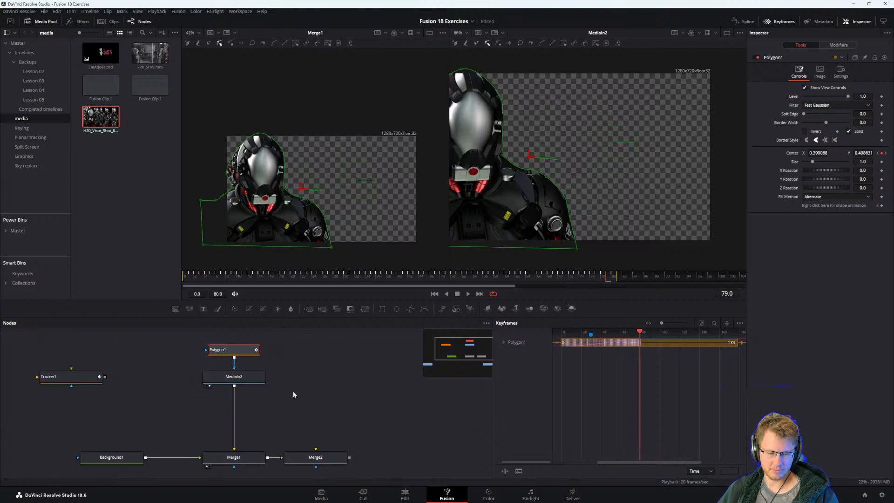
pyautogui.moveTo(313, 410); pyautogui.dragTo(290, 409)
pyautogui.click(217, 378)
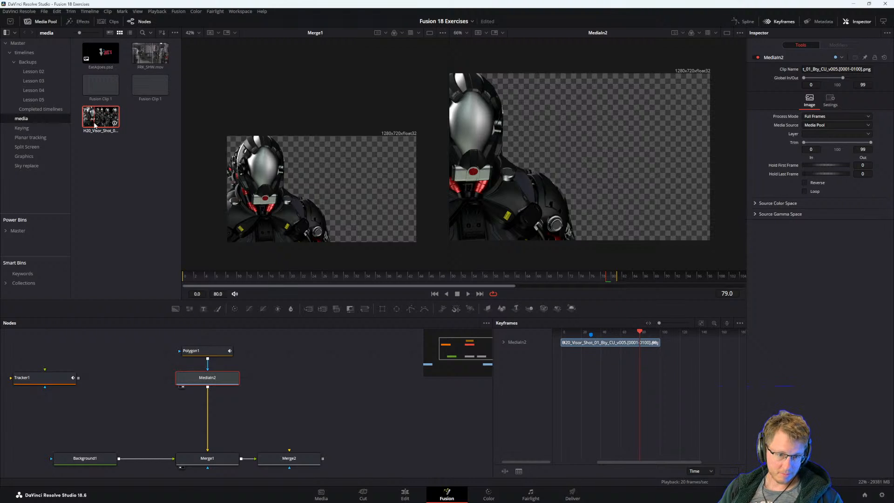
pyautogui.moveTo(97, 121); pyautogui.dragTo(298, 453)
pyautogui.click(298, 458)
pyautogui.press('2')
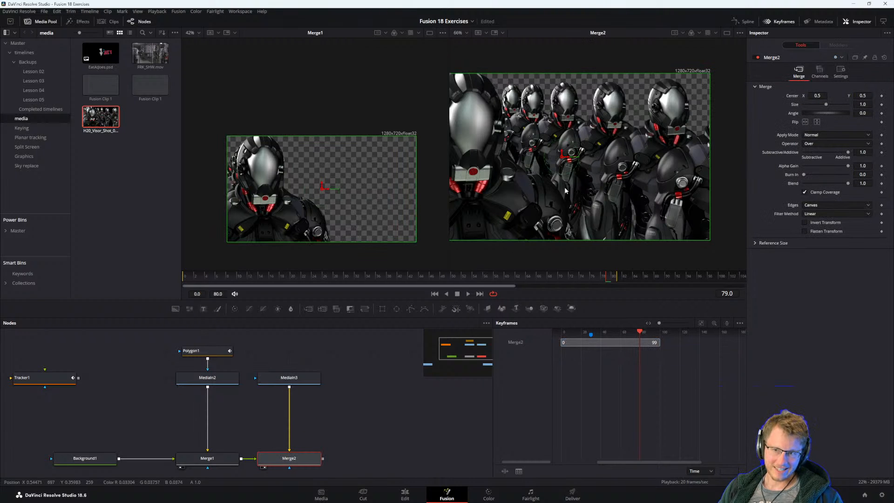
pyautogui.scroll(-2, 543, 189)
pyautogui.moveTo(543, 189); pyautogui.dragTo(601, 187)
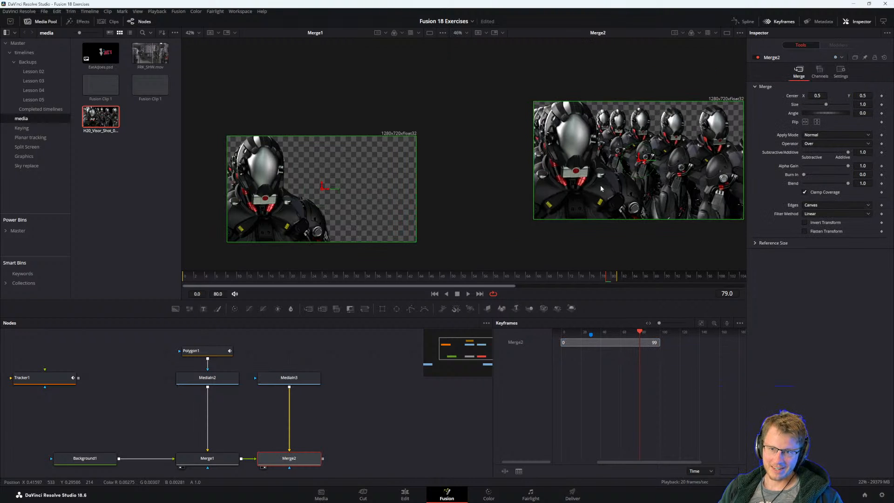
pyautogui.click(223, 454)
pyautogui.click(297, 459)
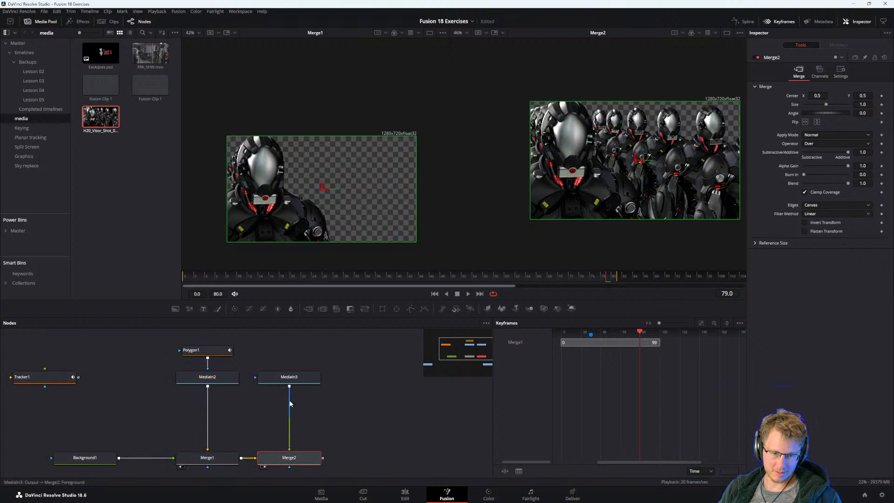
pyautogui.moveTo(284, 417); pyautogui.dragTo(313, 406)
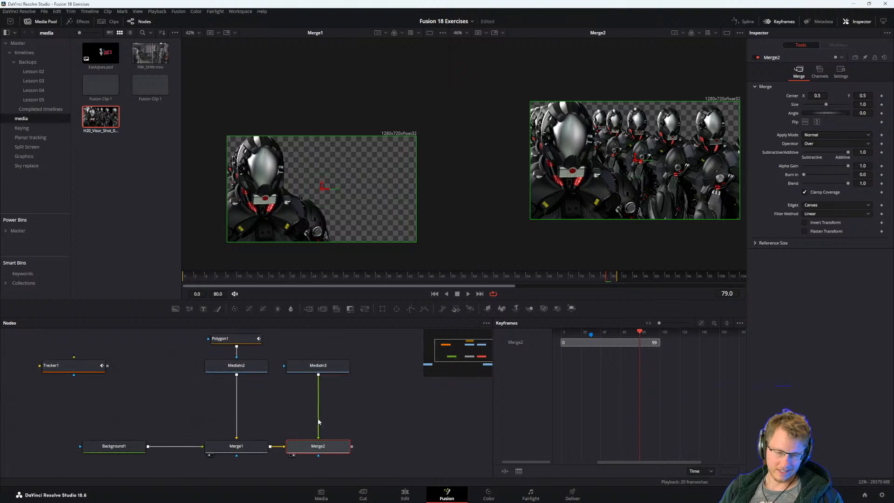
pyautogui.moveTo(243, 448); pyautogui.dragTo(250, 465)
pyautogui.click(244, 387)
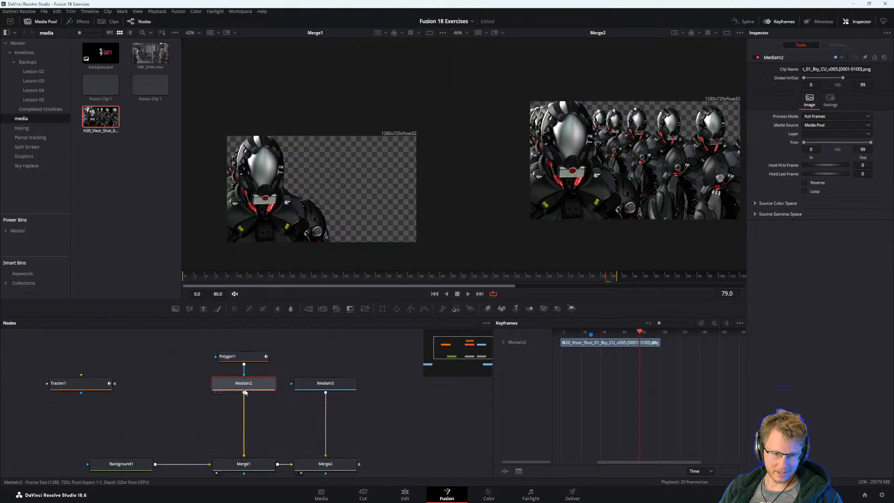
pyautogui.hotkey('shift', 'space')
pyautogui.write('blur')
pyautogui.press('Escape')
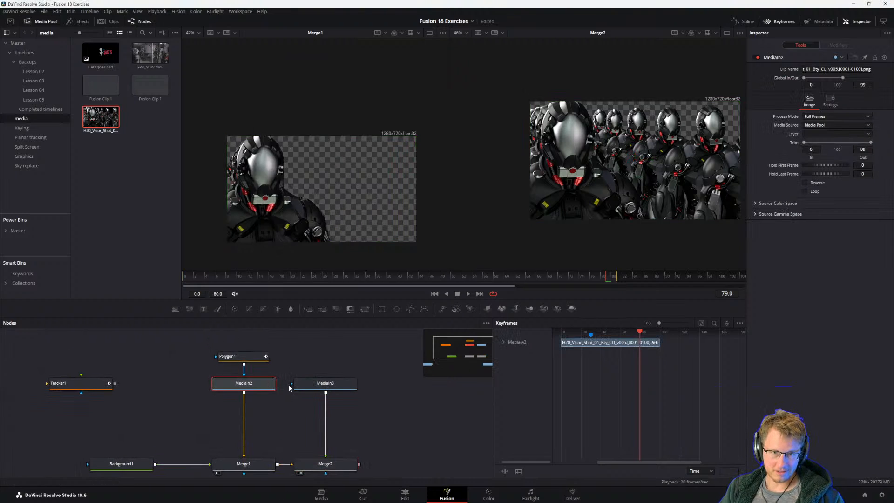
# Insert a Blur node between MediaIn3 and Merge2.
pyautogui.click(292, 431)
pyautogui.click(325, 383)
pyautogui.hotkey('shift', 'space')
pyautogui.write('tracker')
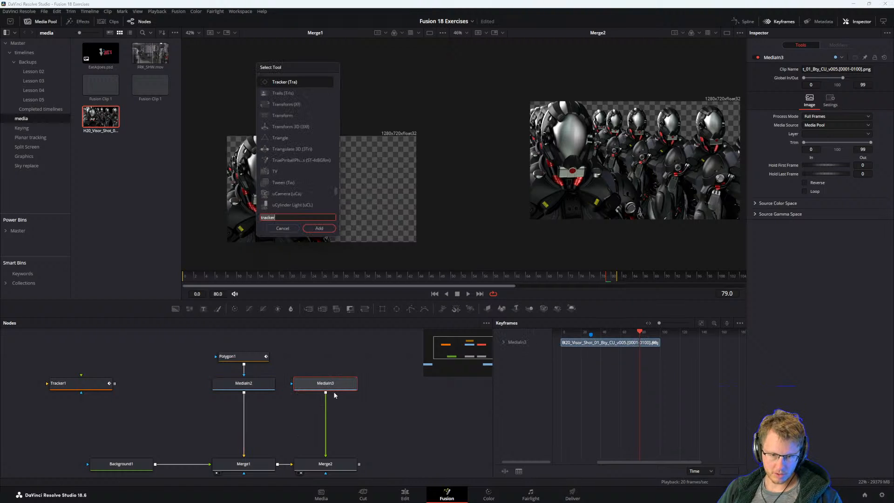
pyautogui.write('blur')
pyautogui.press('Return')
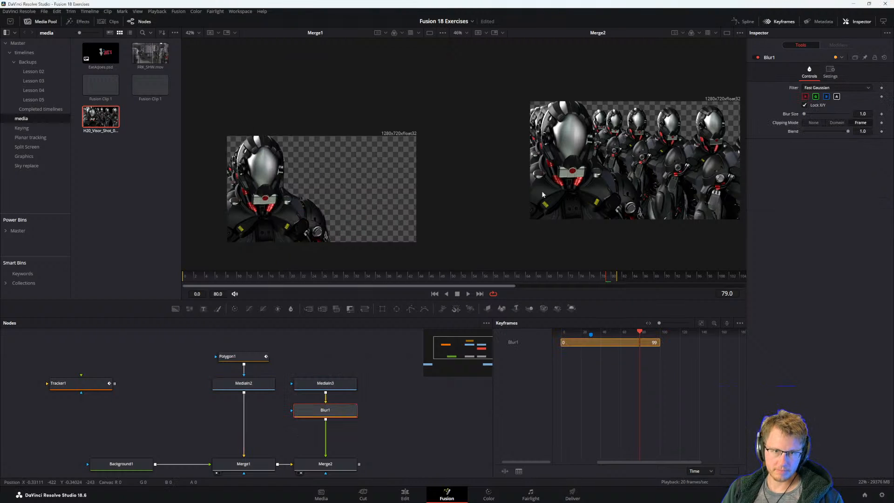
# Raise Blur1's Blur Size to about 12.6 and swap Merge2's inputs so the masked front robot lies over the blurred robots.
pyautogui.moveTo(821, 116); pyautogui.dragTo(804, 115)
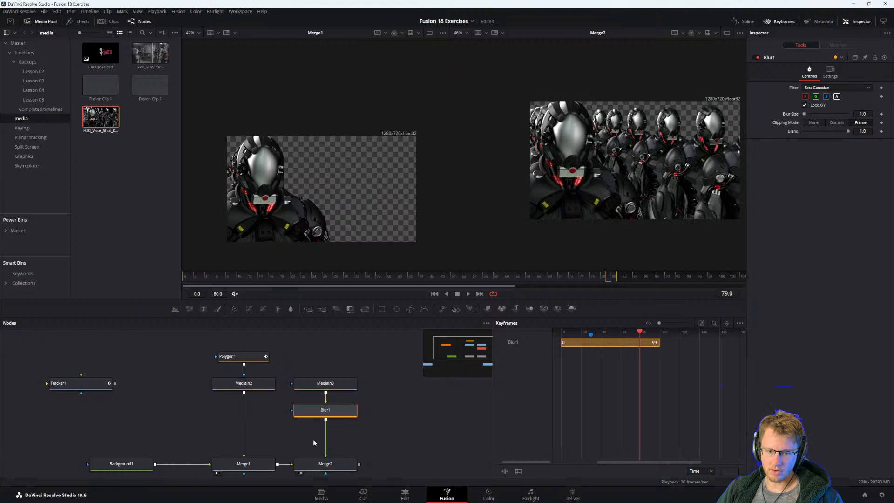
pyautogui.moveTo(288, 438); pyautogui.dragTo(304, 410)
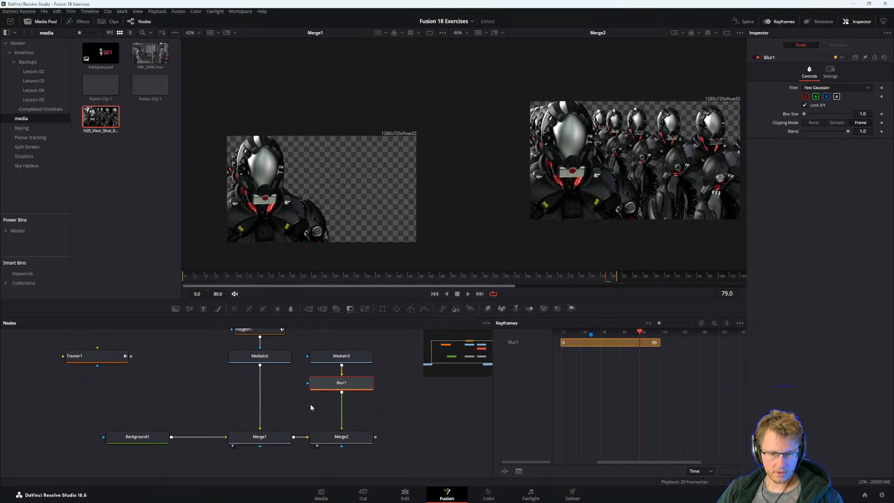
pyautogui.click(347, 435)
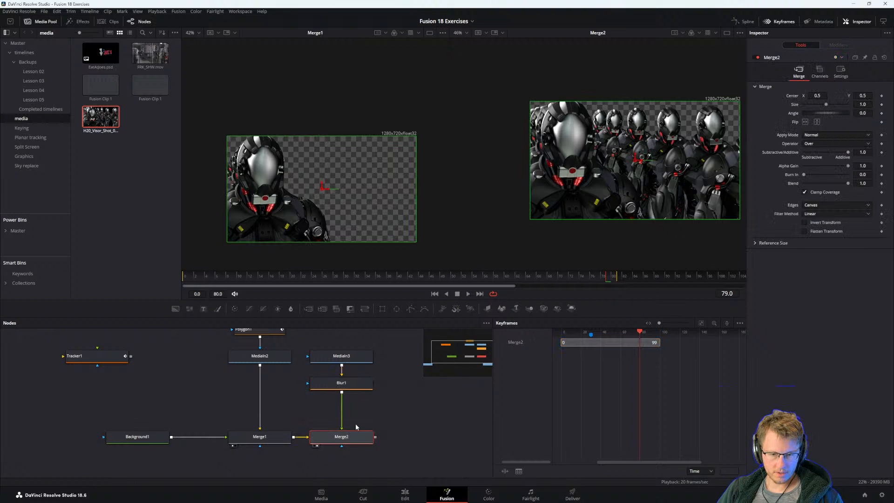
pyautogui.click(345, 383)
pyautogui.moveTo(805, 115); pyautogui.dragTo(811, 115)
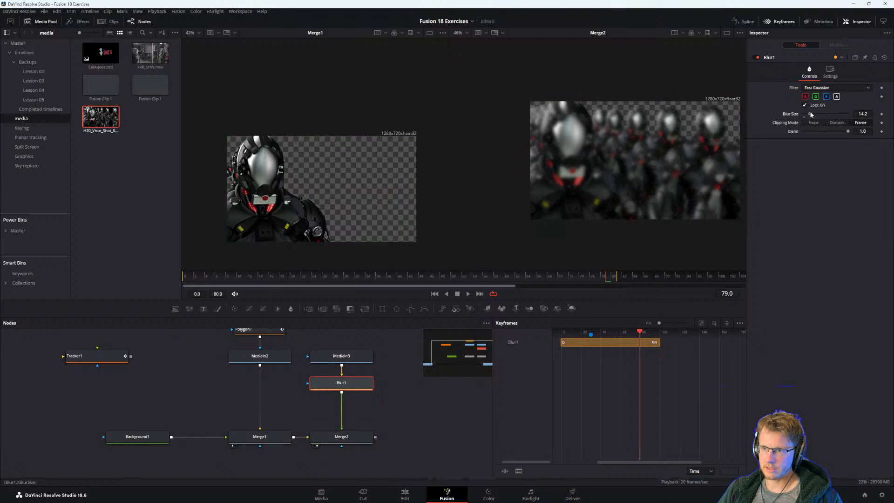
pyautogui.click(351, 435)
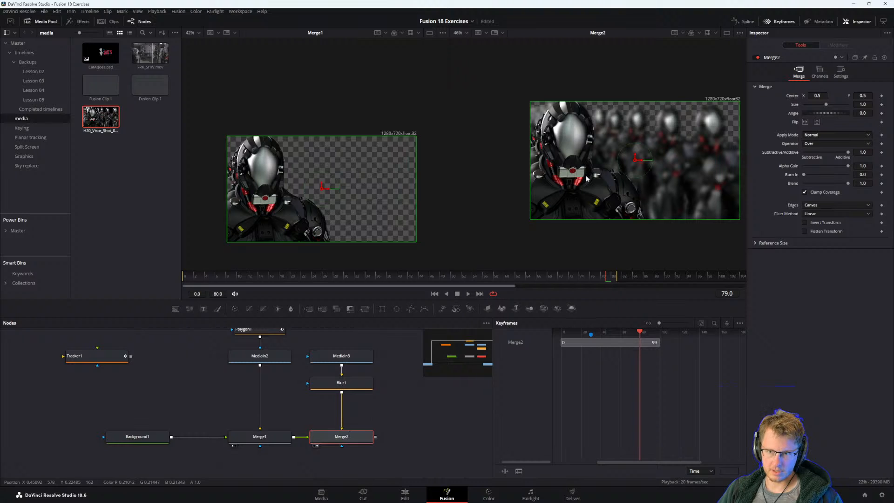
# Reduce Blur1's Blur Size to 5.5 and narrow the first viewer slightly to give the Merge2 viewer more room.
pyautogui.click(346, 414)
pyautogui.click(342, 383)
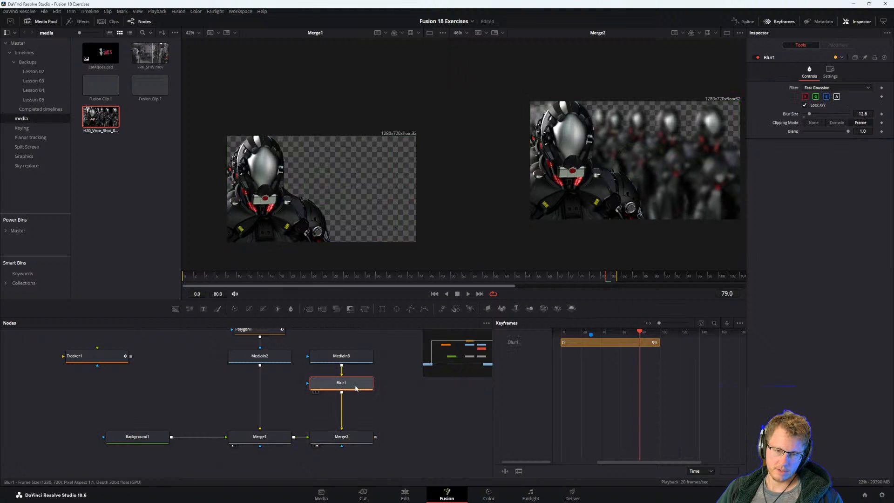
pyautogui.moveTo(806, 116); pyautogui.dragTo(806, 115)
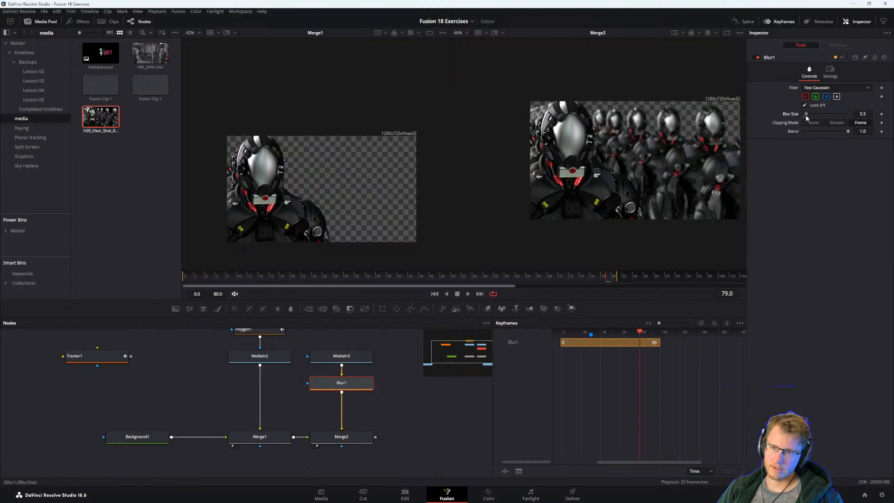
pyautogui.moveTo(677, 149); pyautogui.dragTo(652, 155)
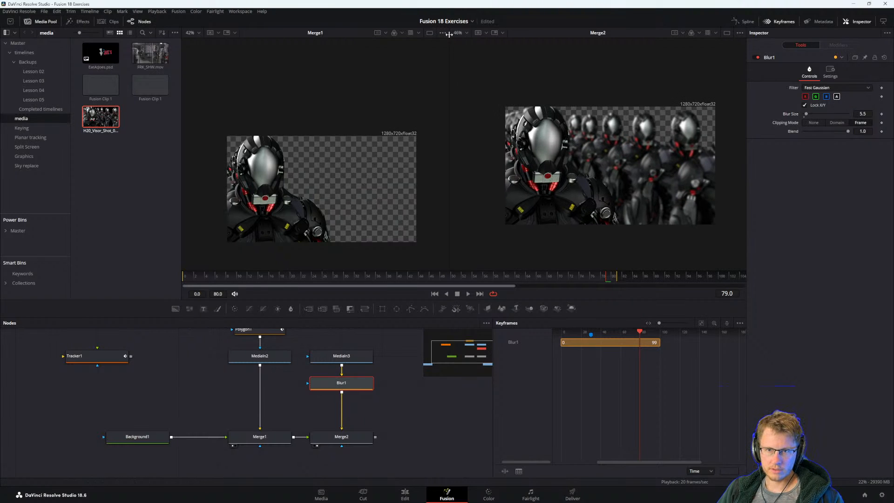
pyautogui.moveTo(450, 35); pyautogui.dragTo(428, 69)
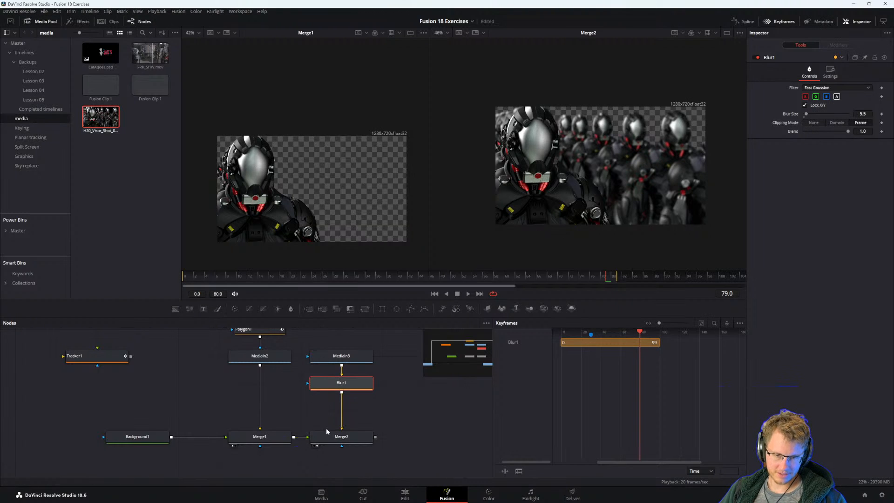
# Switch to the PDF guide and read the blur instructions, the final composite image and the page that follows.
pyautogui.hotkey('alt', 'Tab')
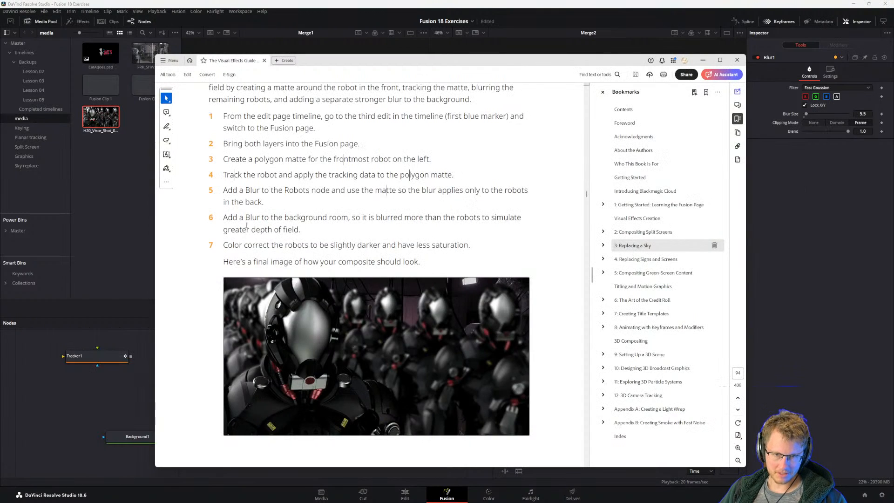
pyautogui.moveTo(282, 198); pyautogui.dragTo(281, 204)
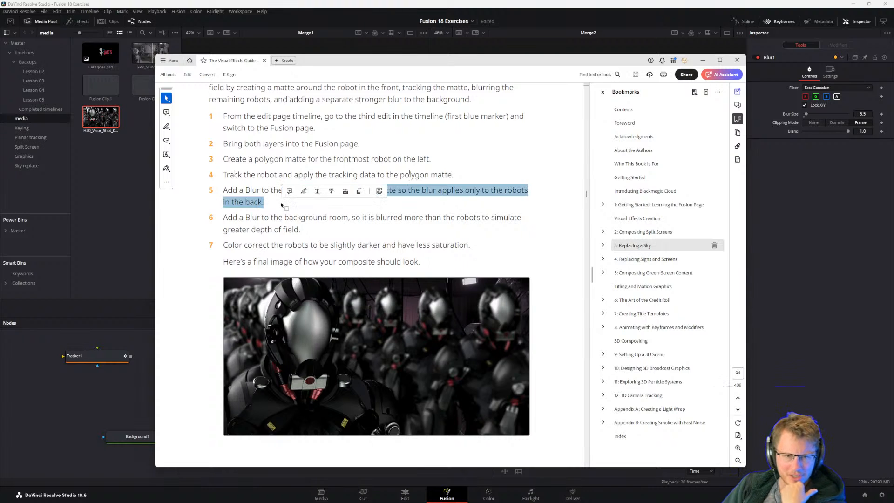
pyautogui.click(228, 191)
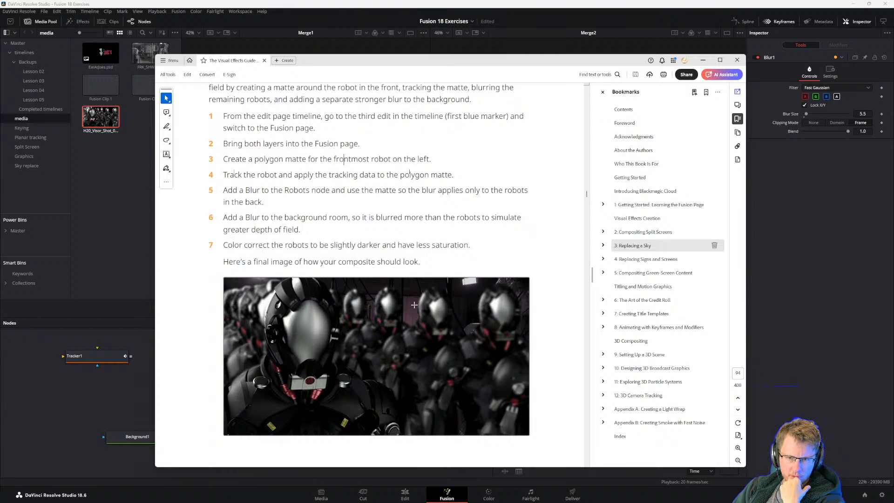
pyautogui.scroll(-3, 289, 261)
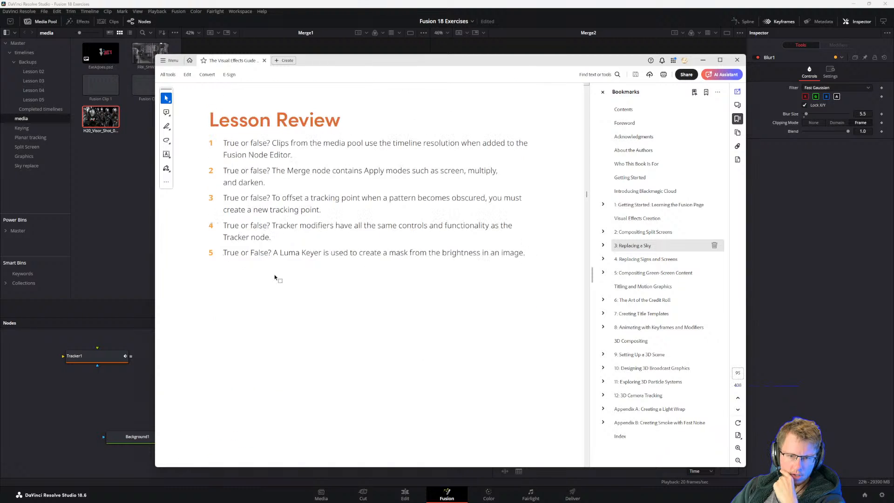
# Return to Fusion, merge the Merge2 robots composite over MediaIn1 ahead of MediaOut1, and show the new merge in the second viewer.
pyautogui.scroll(1, 279, 277)
pyautogui.click(749, 305)
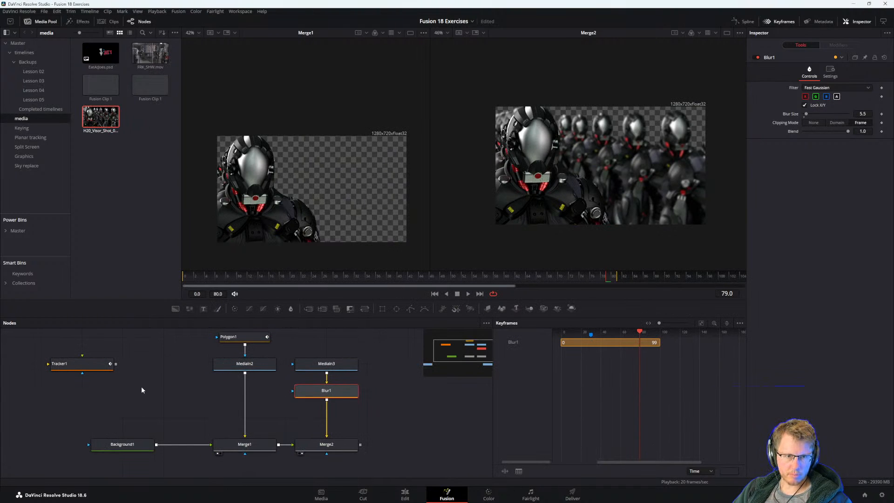
pyautogui.moveTo(156, 425); pyautogui.dragTo(229, 305)
pyautogui.moveTo(206, 395); pyautogui.dragTo(167, 427)
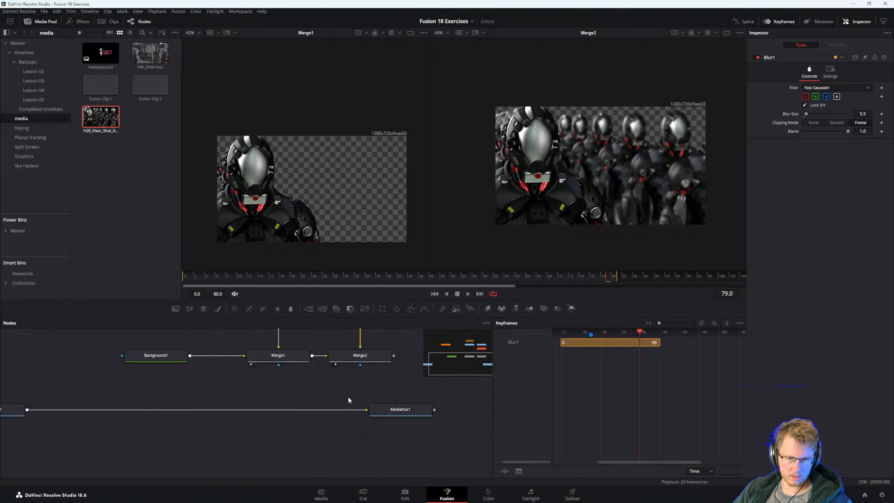
pyautogui.moveTo(386, 409); pyautogui.dragTo(475, 409)
pyautogui.moveTo(393, 355); pyautogui.dragTo(41, 409)
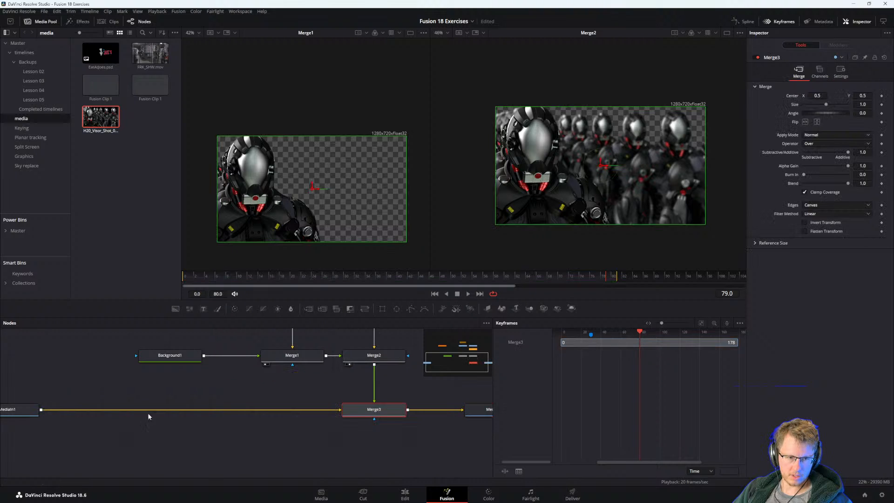
pyautogui.moveTo(400, 410); pyautogui.dragTo(368, 424)
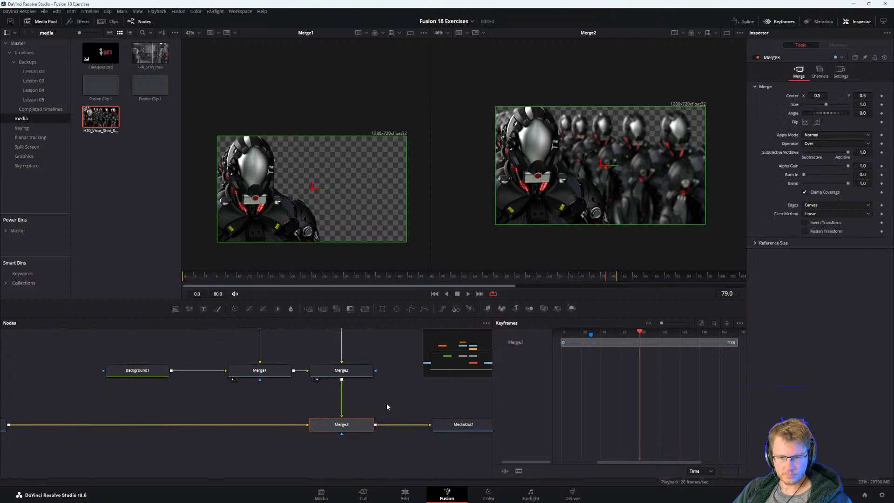
pyautogui.press('2')
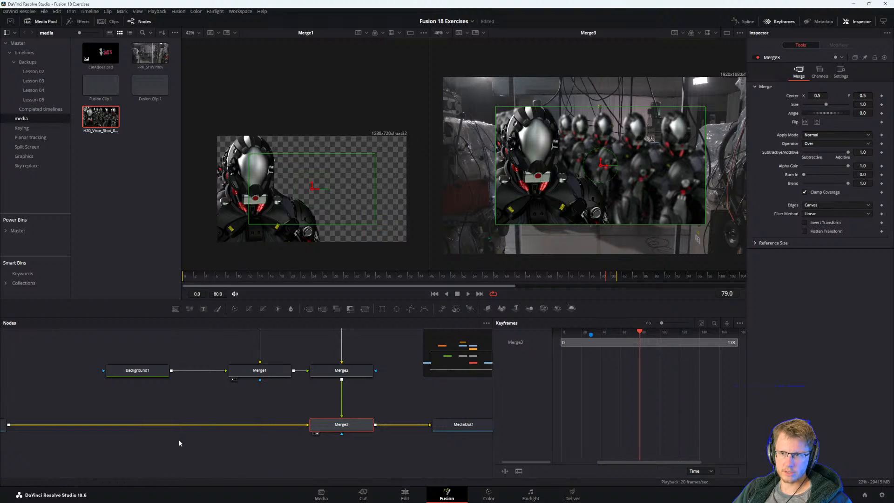
# Duplicate the 1280 x 720 Background1 node and place the copy below MediaIn1.
pyautogui.moveTo(180, 442); pyautogui.dragTo(391, 438)
pyautogui.click(349, 368)
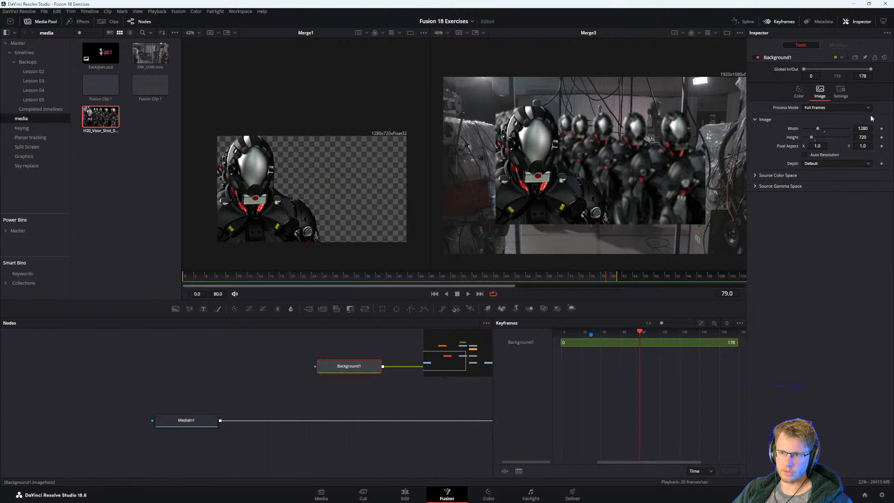
pyautogui.moveTo(348, 405); pyautogui.dragTo(439, 378)
pyautogui.click(171, 463)
pyautogui.moveTo(310, 443); pyautogui.dragTo(334, 412)
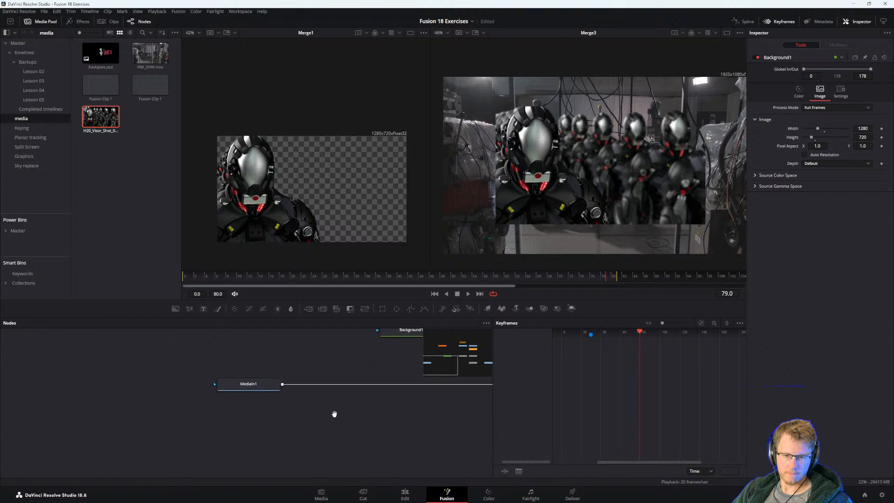
pyautogui.hotkey('ctrl', 'v')
# Merge MediaIn1 over the copied background, feed the result into Merge3's background input, and enlarge the Merge3 image in its viewer.
pyautogui.moveTo(285, 386); pyautogui.dragTo(284, 436)
pyautogui.moveTo(420, 436); pyautogui.dragTo(333, 445)
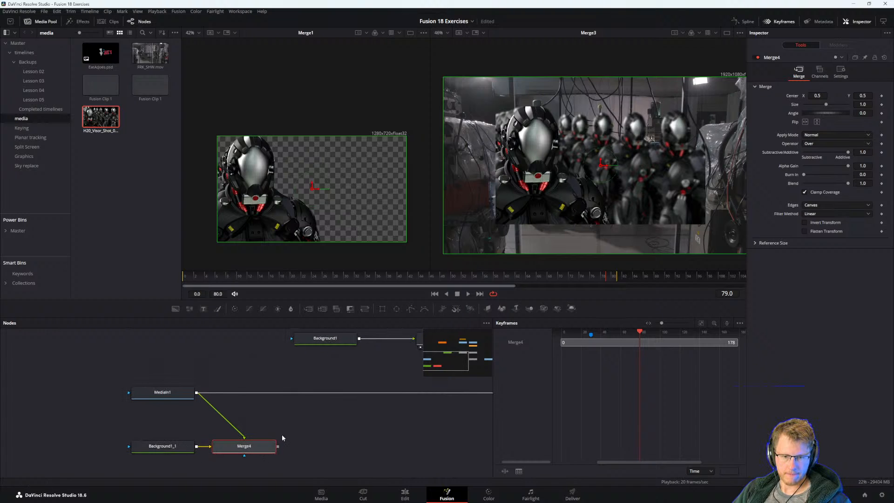
pyautogui.moveTo(281, 434); pyautogui.dragTo(364, 411)
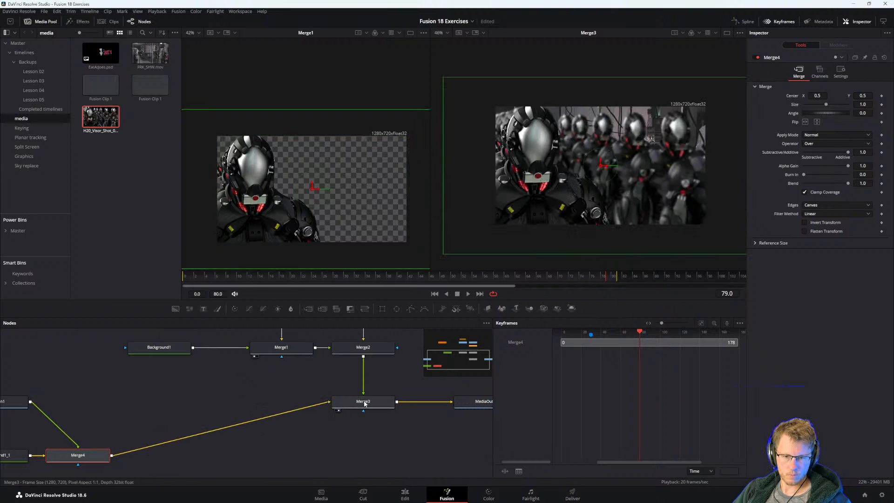
pyautogui.click(365, 403)
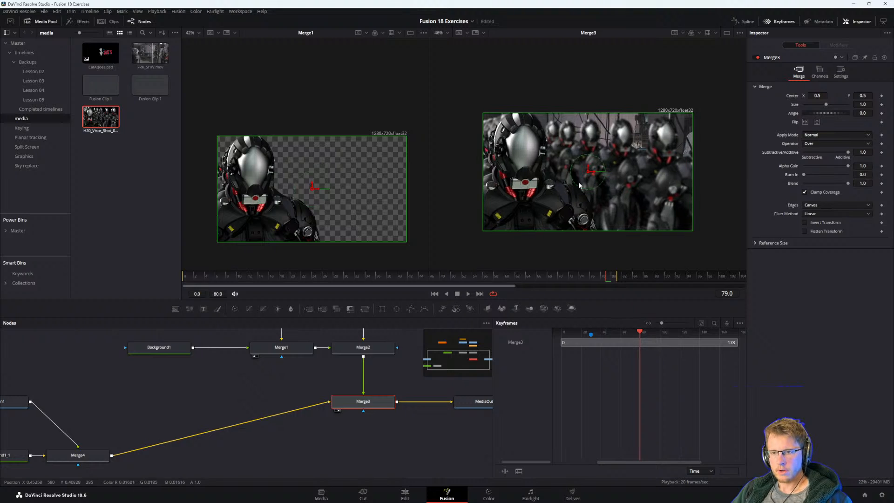
pyautogui.scroll(2, 579, 185)
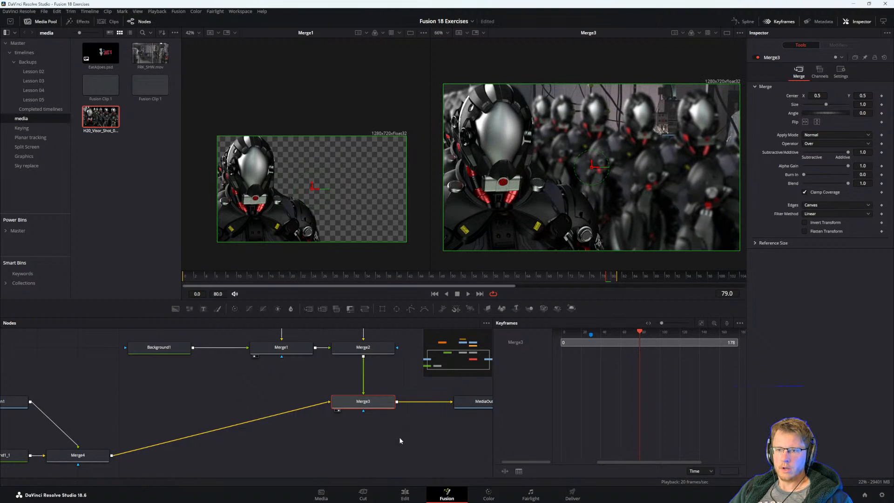
# Insert a Blur node between Merge4 and Merge3 and set its Blur Size to about 13.4.
pyautogui.moveTo(340, 436); pyautogui.dragTo(371, 418)
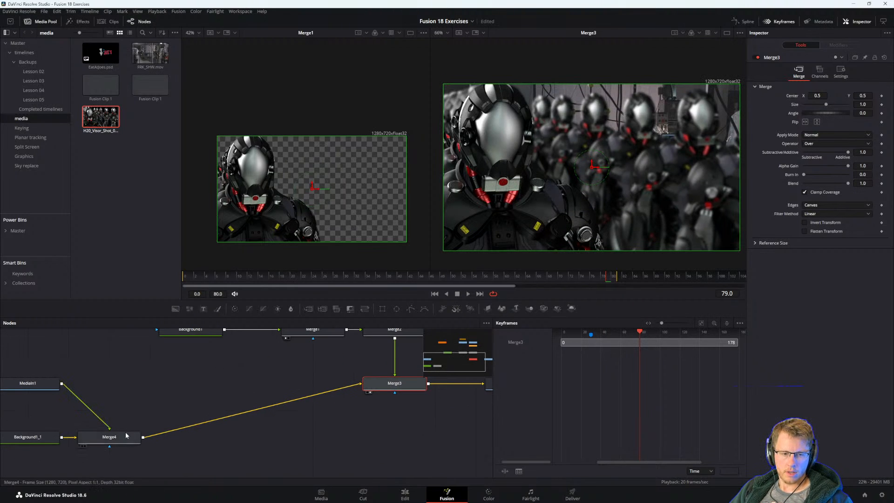
pyautogui.click(126, 435)
pyautogui.hotkey('shift', 'space')
pyautogui.write('blur')
pyautogui.press('Return')
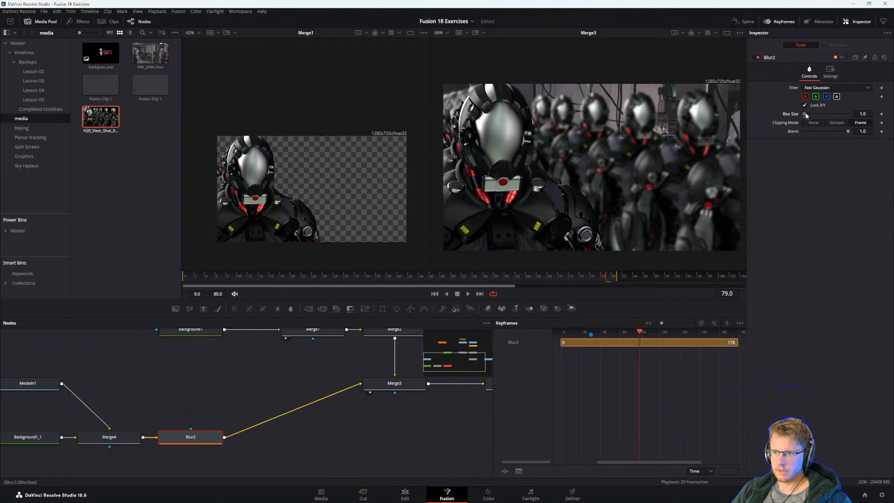
pyautogui.moveTo(804, 114)
pyautogui.mouseDown()
pyautogui.moveTo(817, 113)
pyautogui.moveTo(809, 115)
pyautogui.mouseUp()
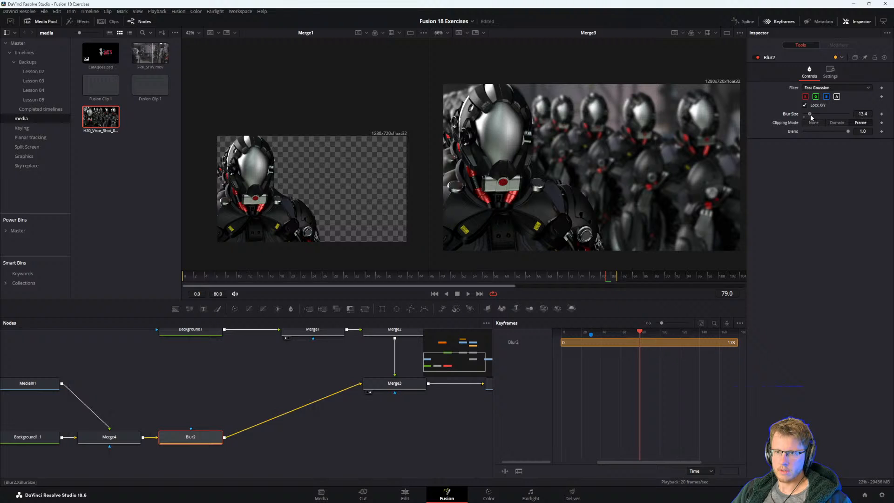
pyautogui.moveTo(640, 210); pyautogui.dragTo(634, 206)
# Switch to the PDF guide, check the exercise instructions and Lesson Review page, and move its window aside briefly to inspect the composite.
pyautogui.hotkey('alt', 'Tab')
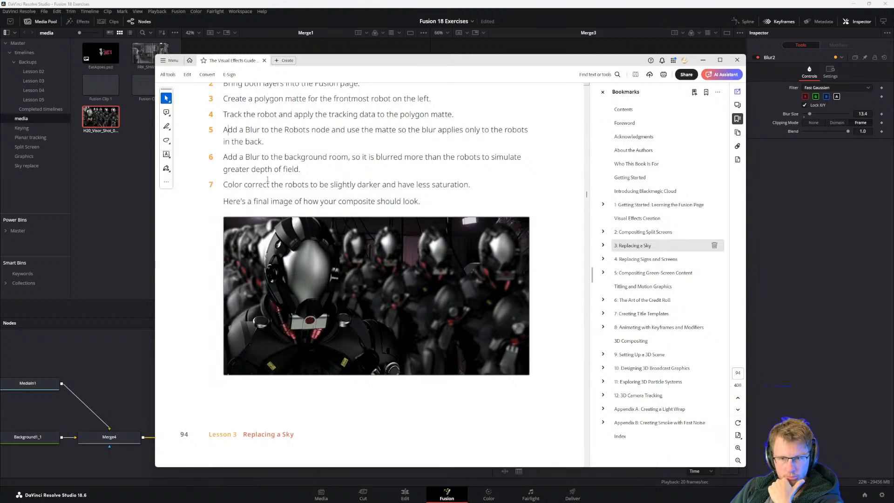
pyautogui.scroll(-8, 419, 317)
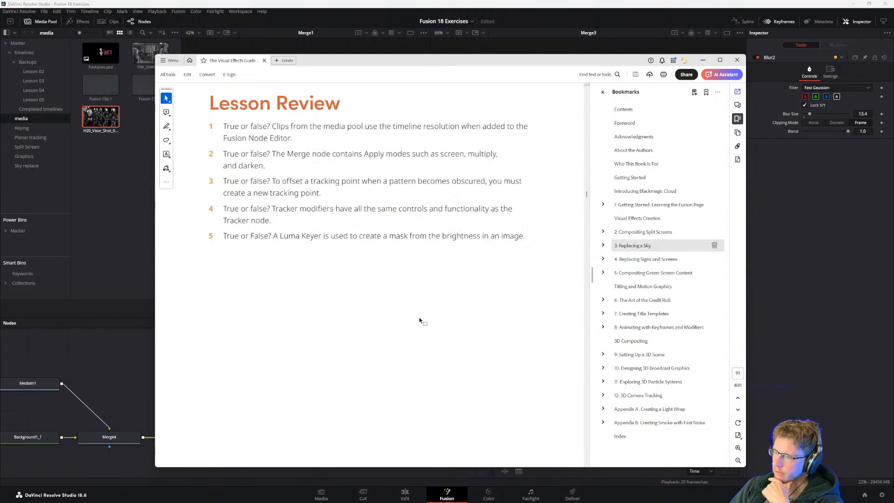
pyautogui.scroll(1, 419, 317)
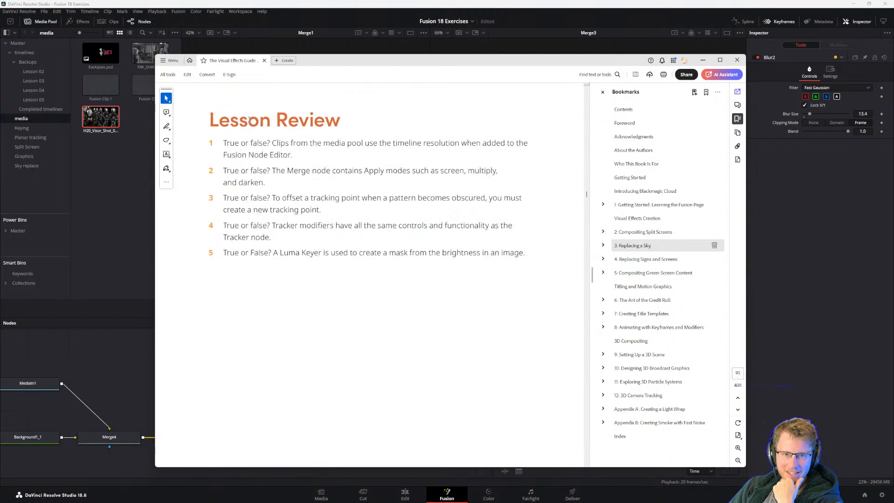
pyautogui.doubleClick(307, 120)
pyautogui.click(257, 143)
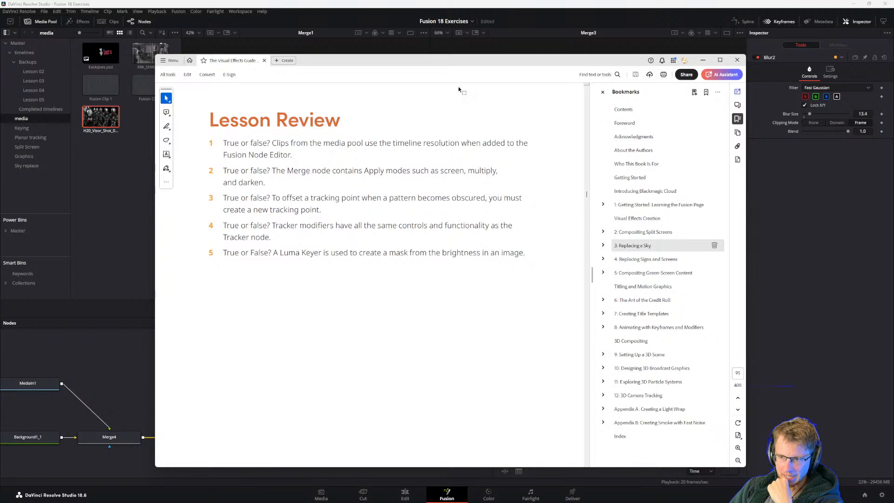
pyautogui.moveTo(420, 60); pyautogui.dragTo(406, 375)
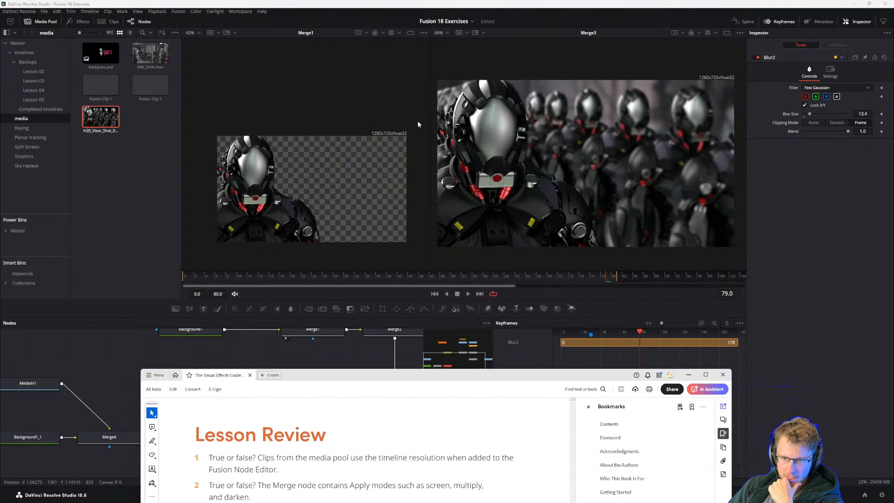
pyautogui.moveTo(355, 379); pyautogui.dragTo(363, 431)
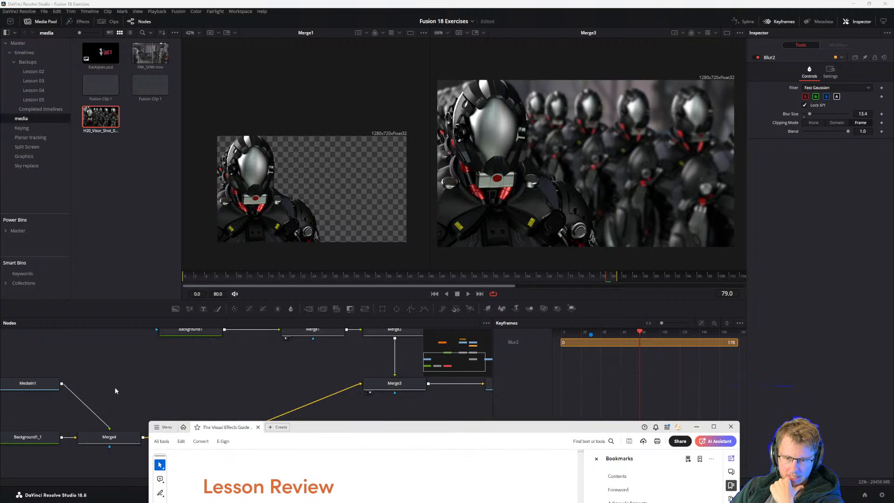
pyautogui.moveTo(368, 427); pyautogui.dragTo(346, 26)
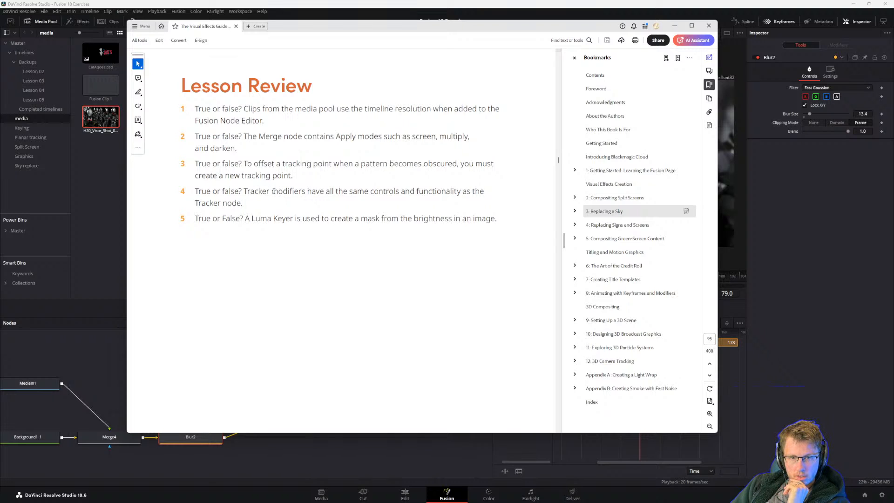
# Read Lesson Review questions 4 and 5 about Tracker modifiers and the Luma Keyer.
pyautogui.moveTo(271, 191); pyautogui.dragTo(483, 191)
pyautogui.click(394, 191)
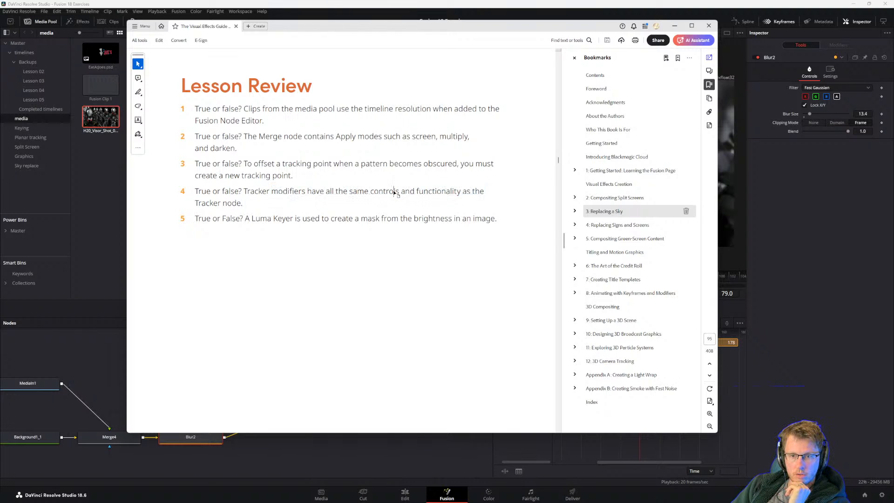
pyautogui.moveTo(346, 192); pyautogui.dragTo(465, 192)
pyautogui.click(255, 192)
pyautogui.click(320, 199)
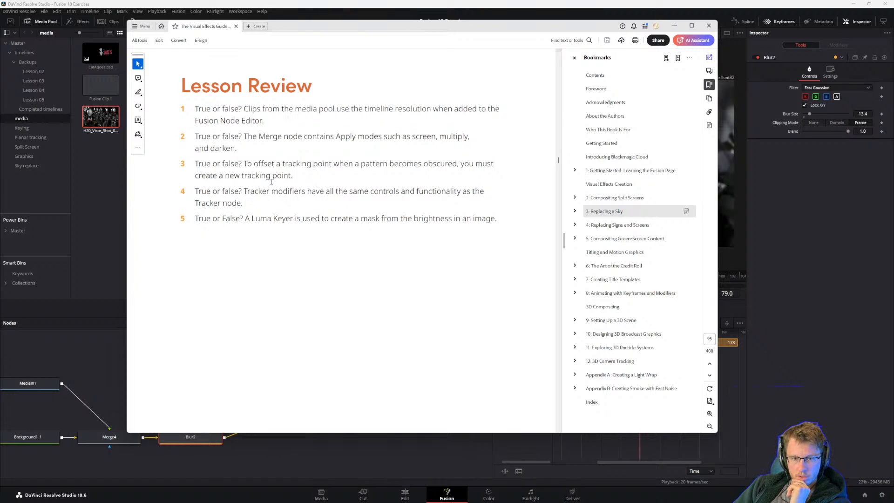
pyautogui.moveTo(250, 218)
pyautogui.mouseDown()
pyautogui.moveTo(319, 220)
pyautogui.moveTo(236, 221)
pyautogui.mouseUp()
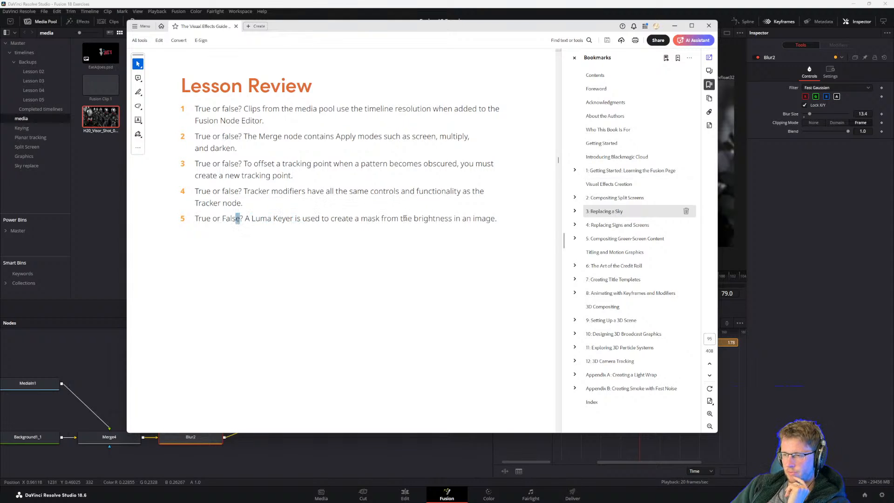
pyautogui.click(254, 219)
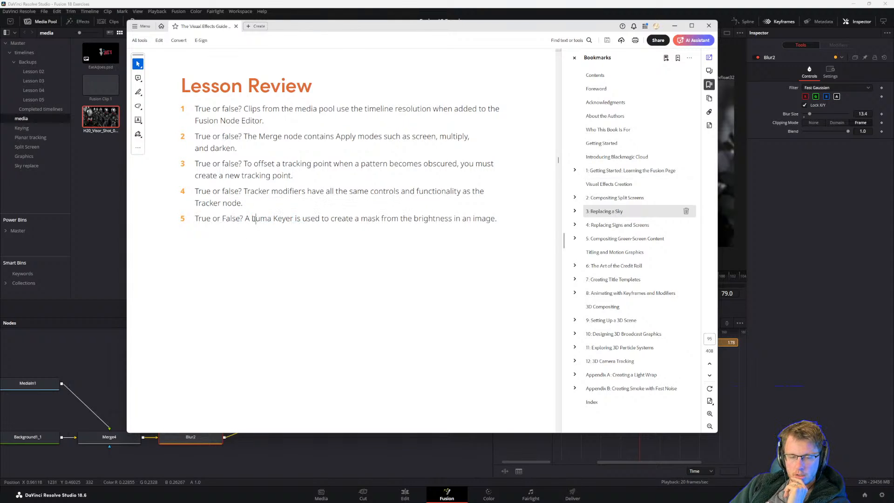